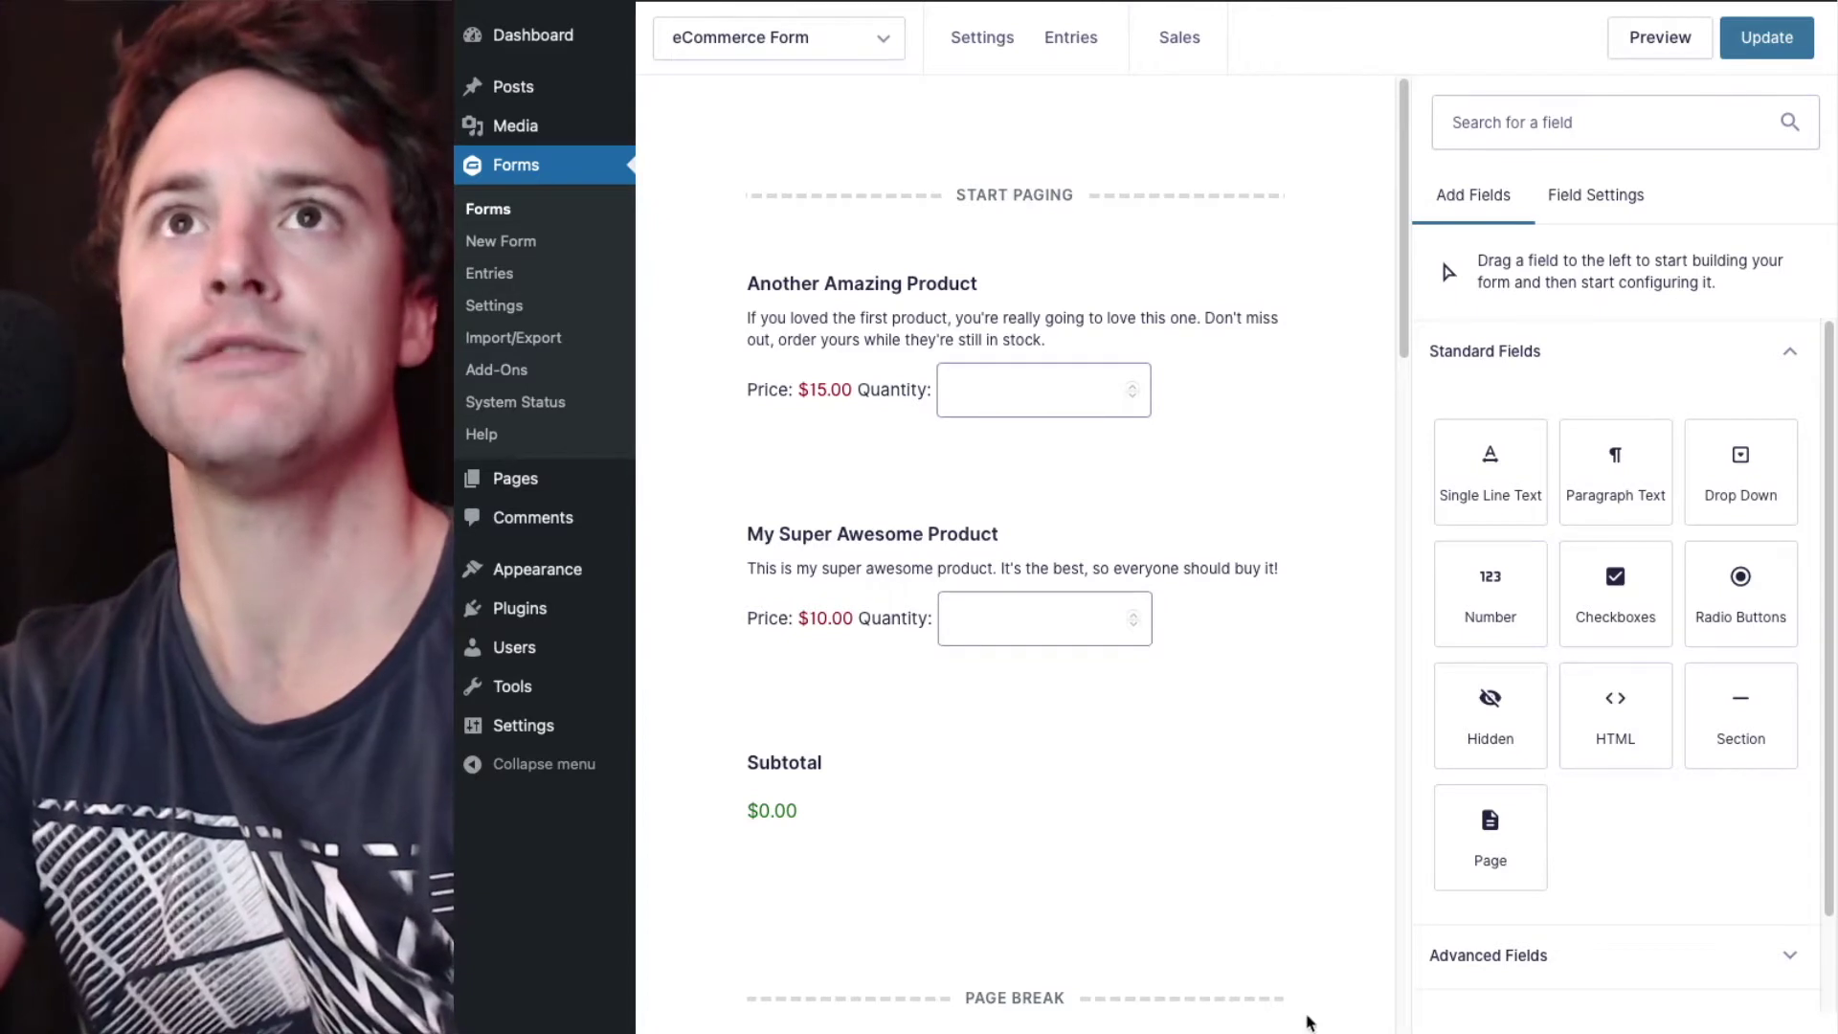
# - Check the eCommerce Form's PDF list for the Invoice PDF, then show its single $45.00 entry
pyautogui.scroll(-10, 1209, 331)
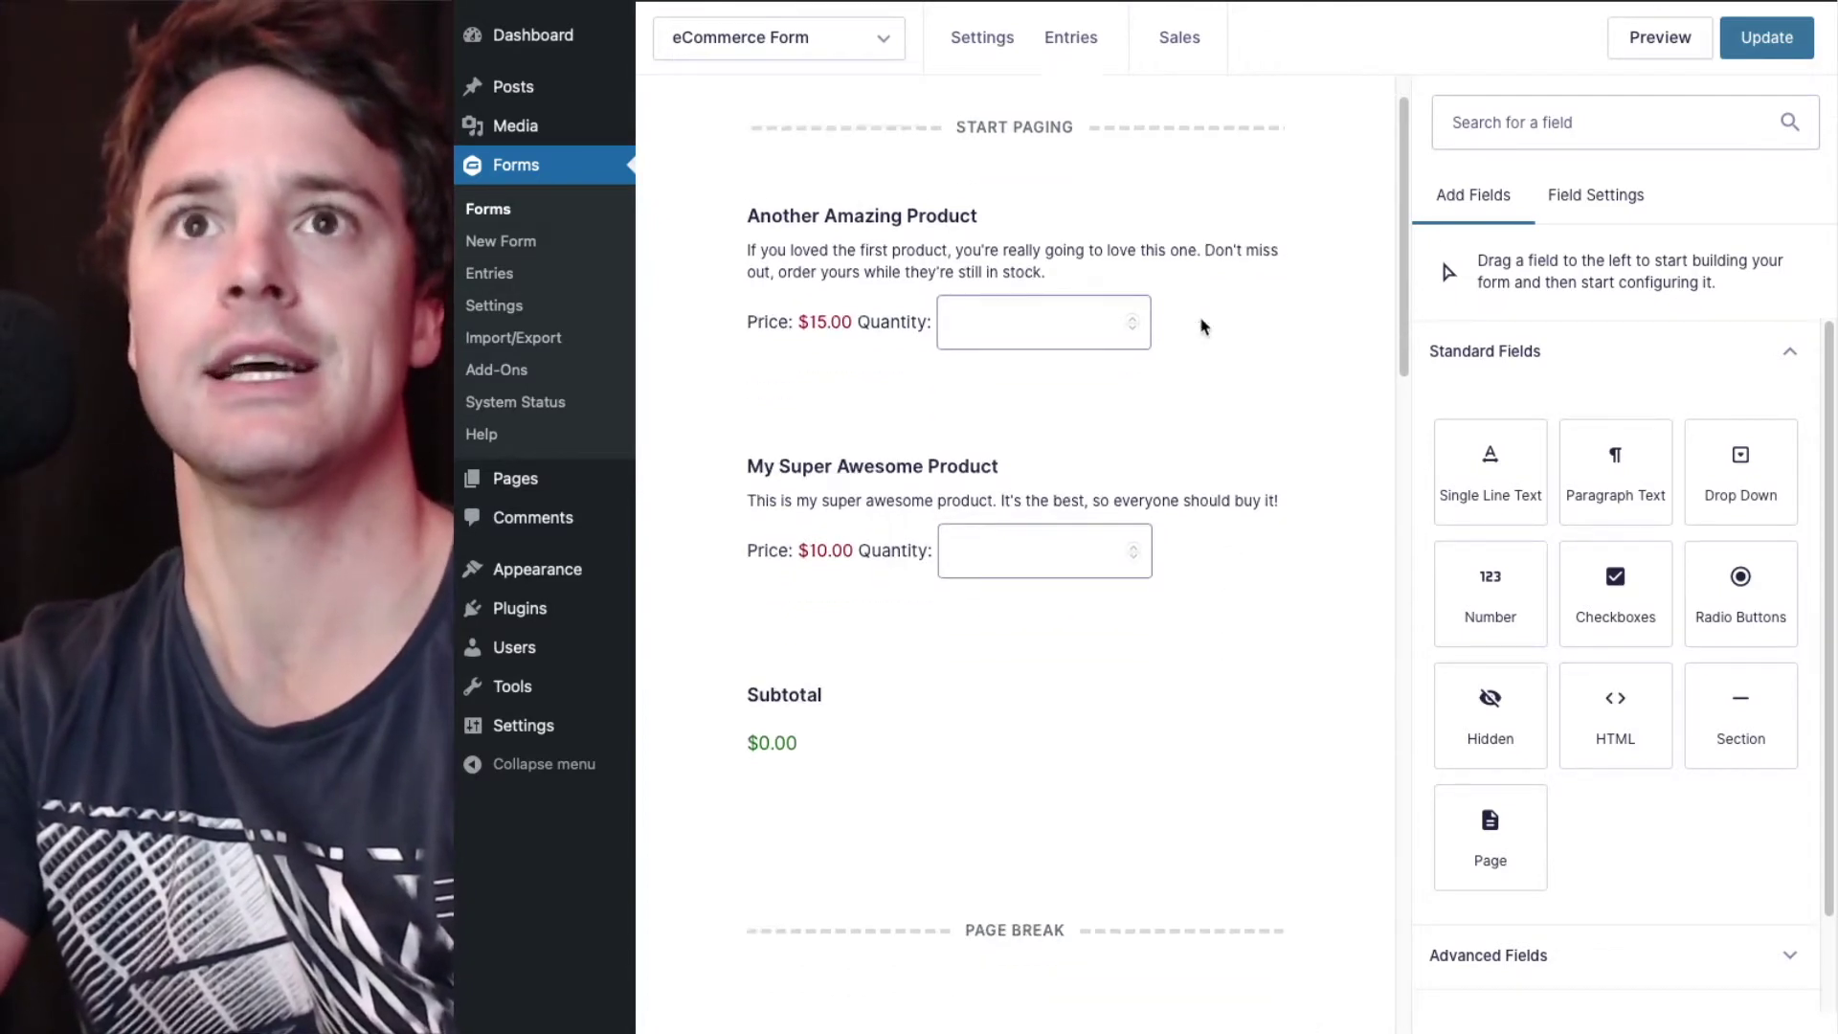
pyautogui.scroll(-6, 1205, 327)
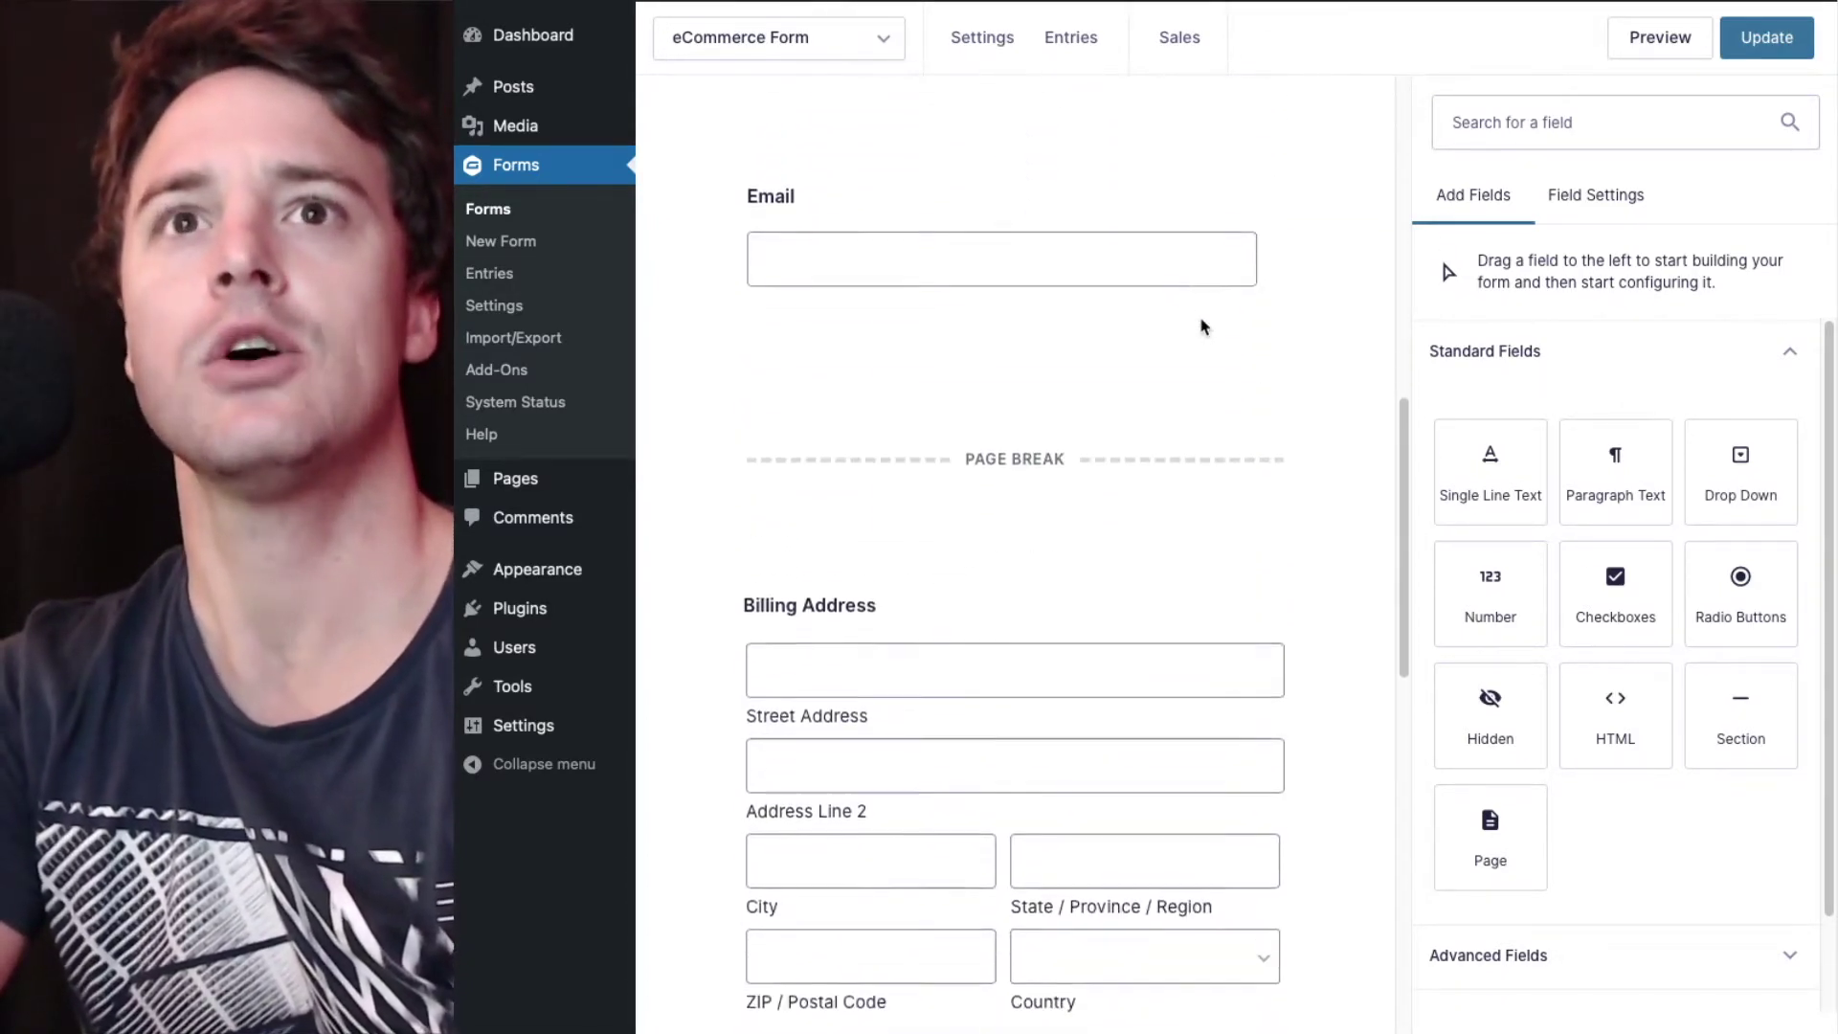
pyautogui.scroll(-8, 1205, 327)
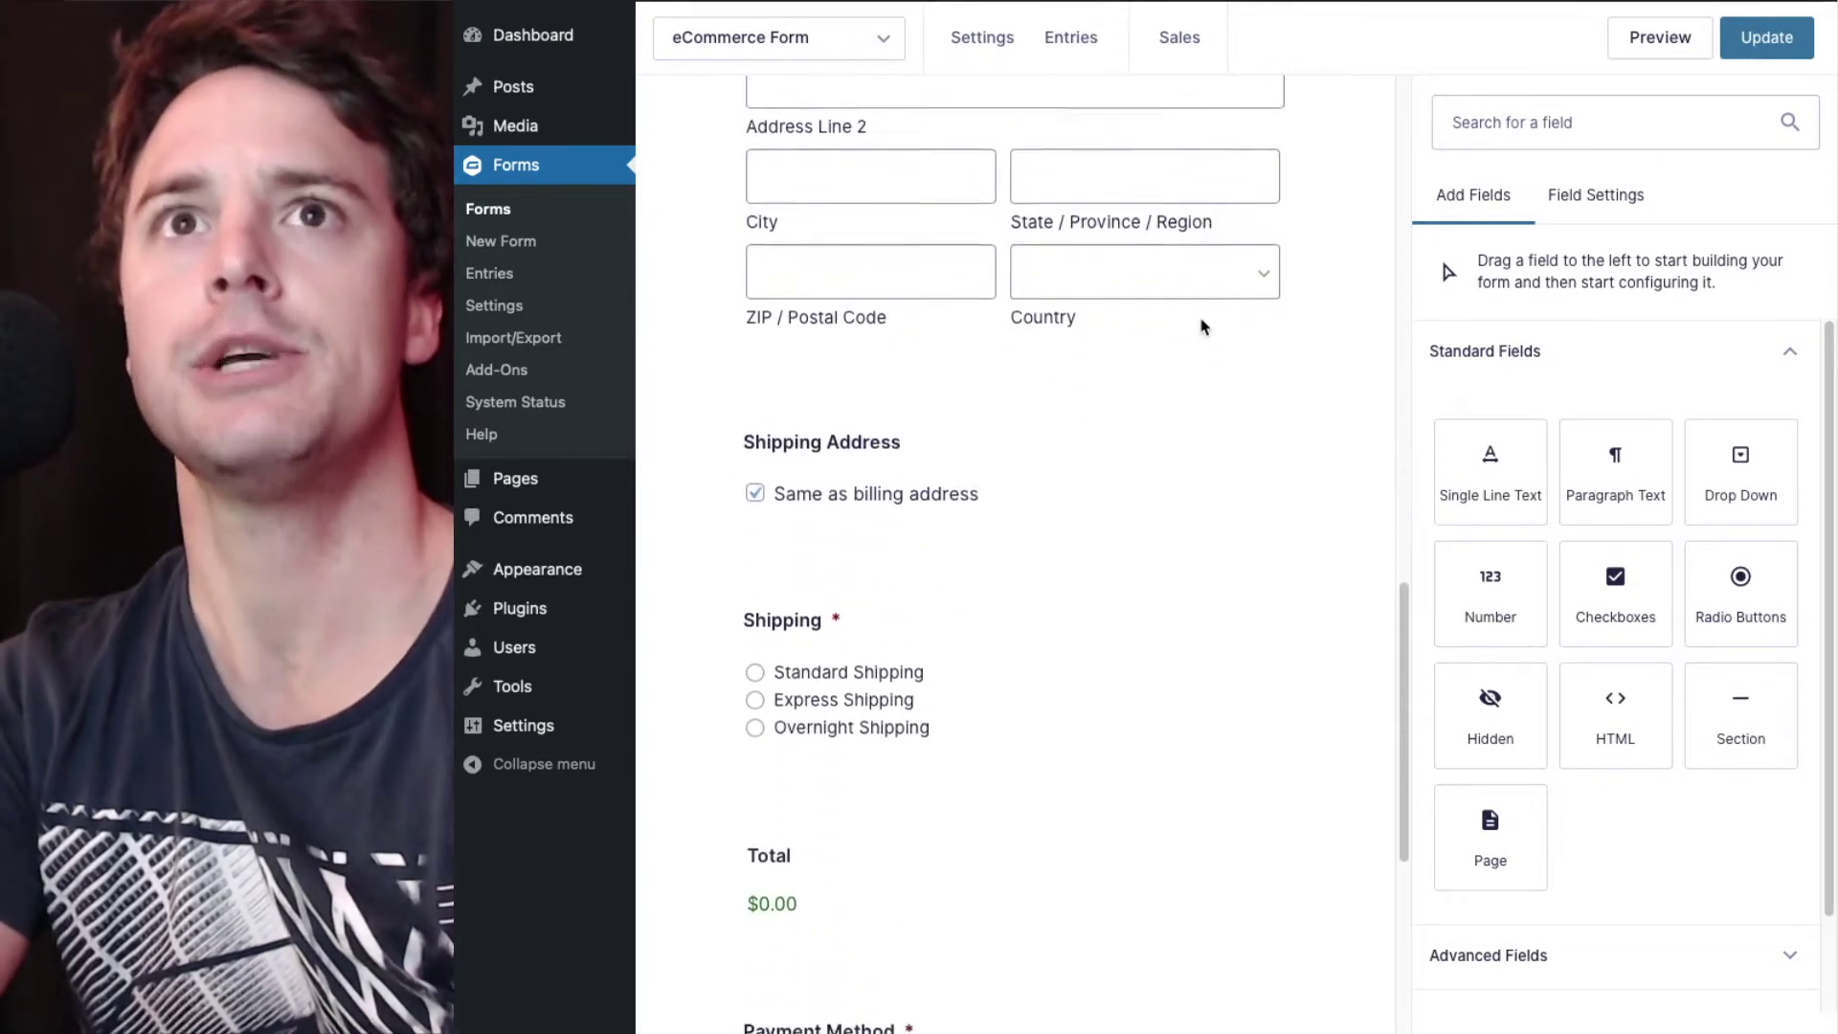
pyautogui.scroll(-8, 1204, 326)
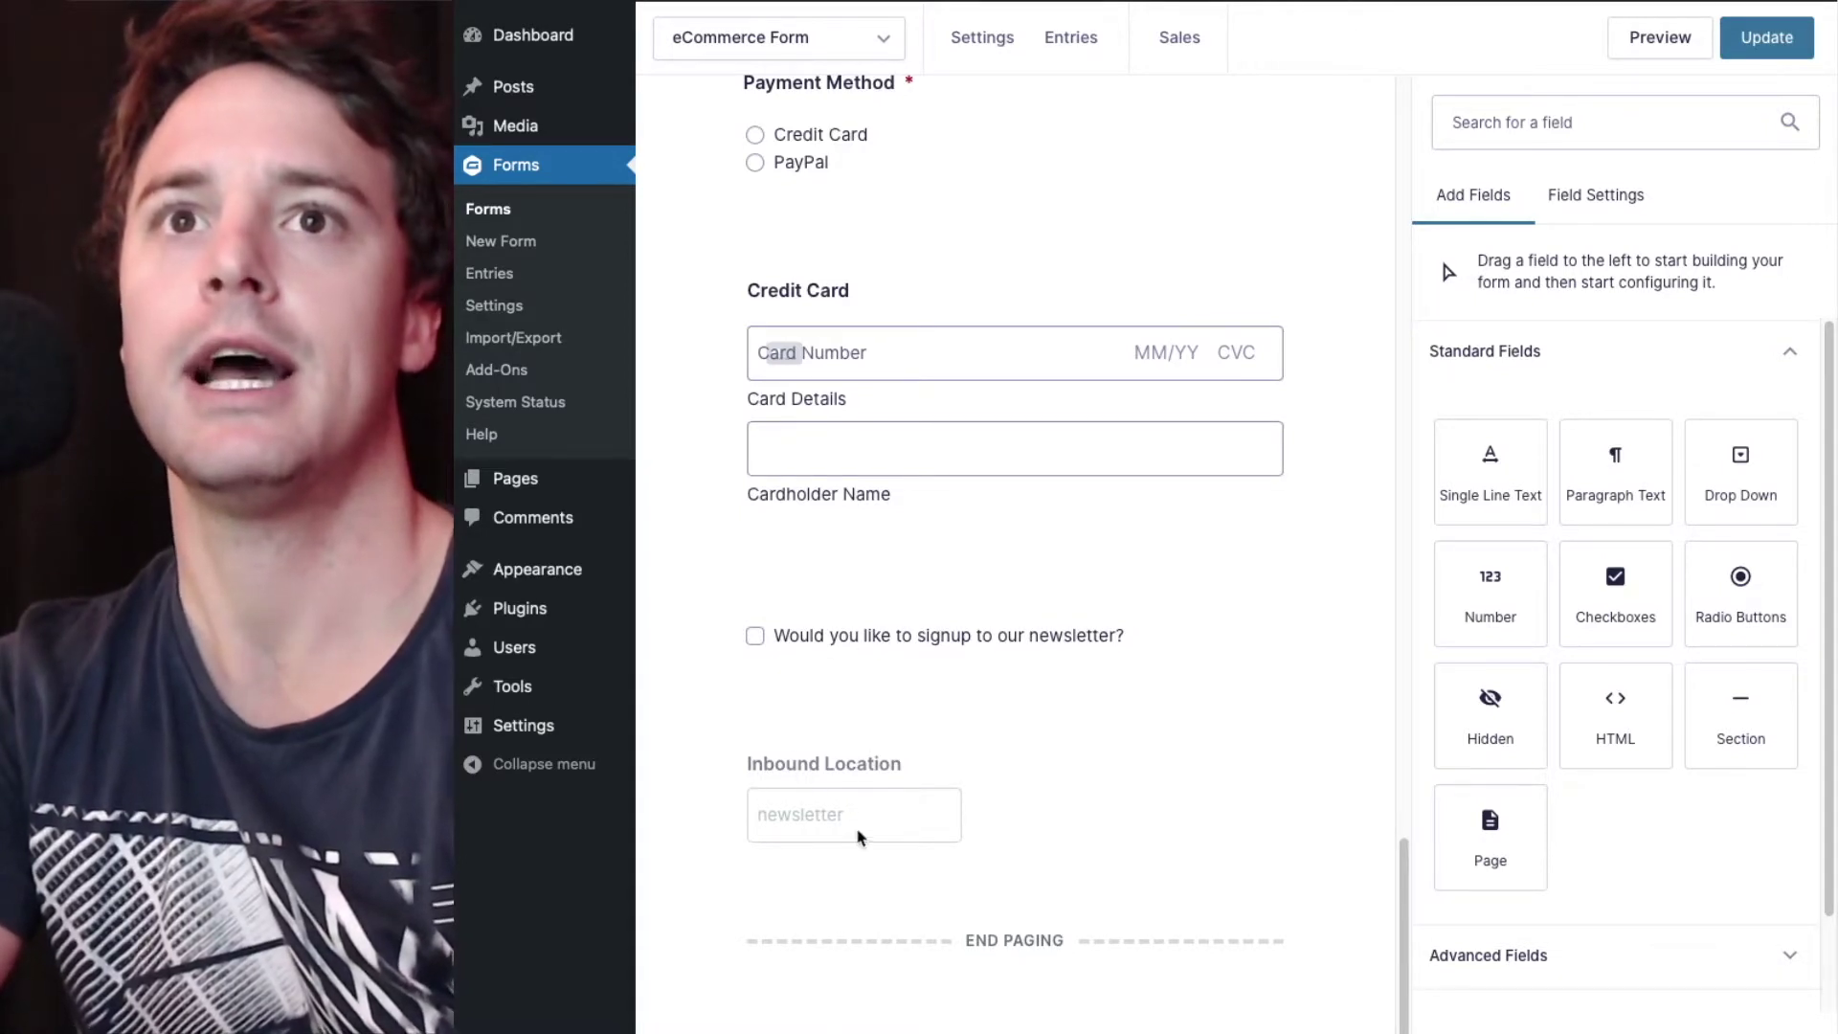
pyautogui.scroll(7, 1069, 781)
pyautogui.scroll(15, 1068, 781)
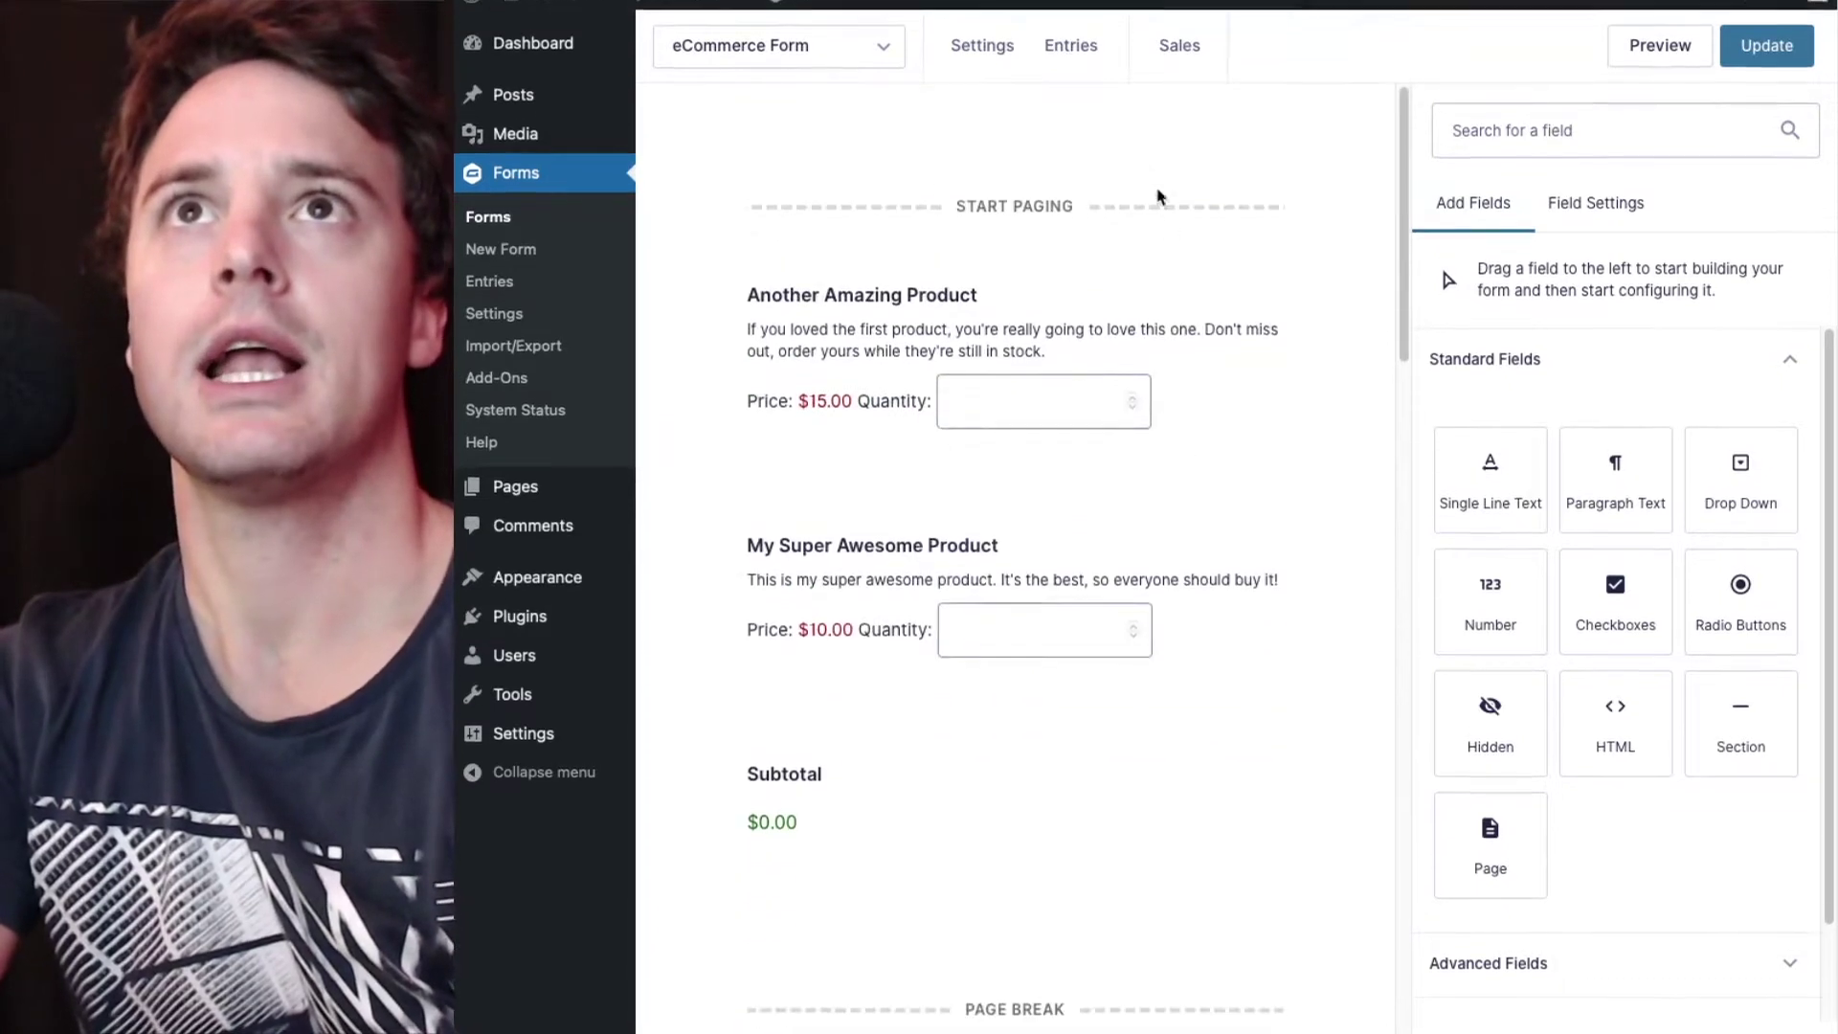
pyautogui.moveTo(978, 42)
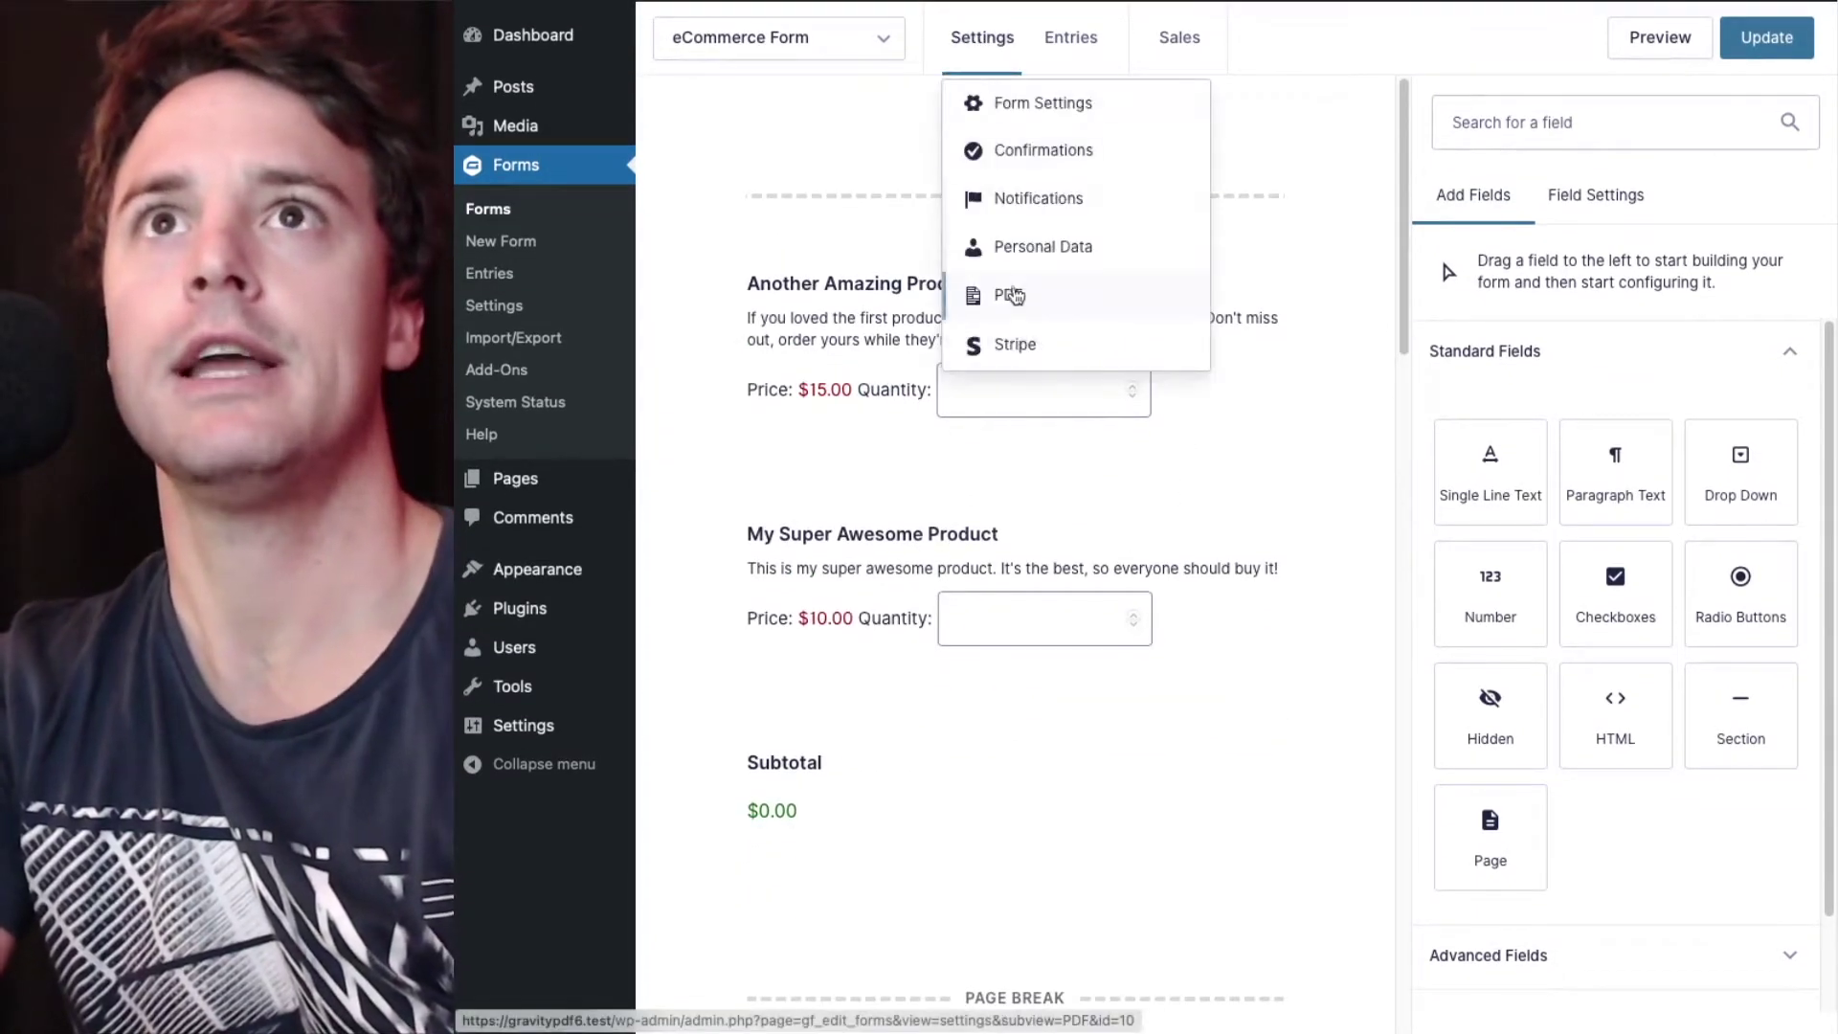
pyautogui.click(1013, 296)
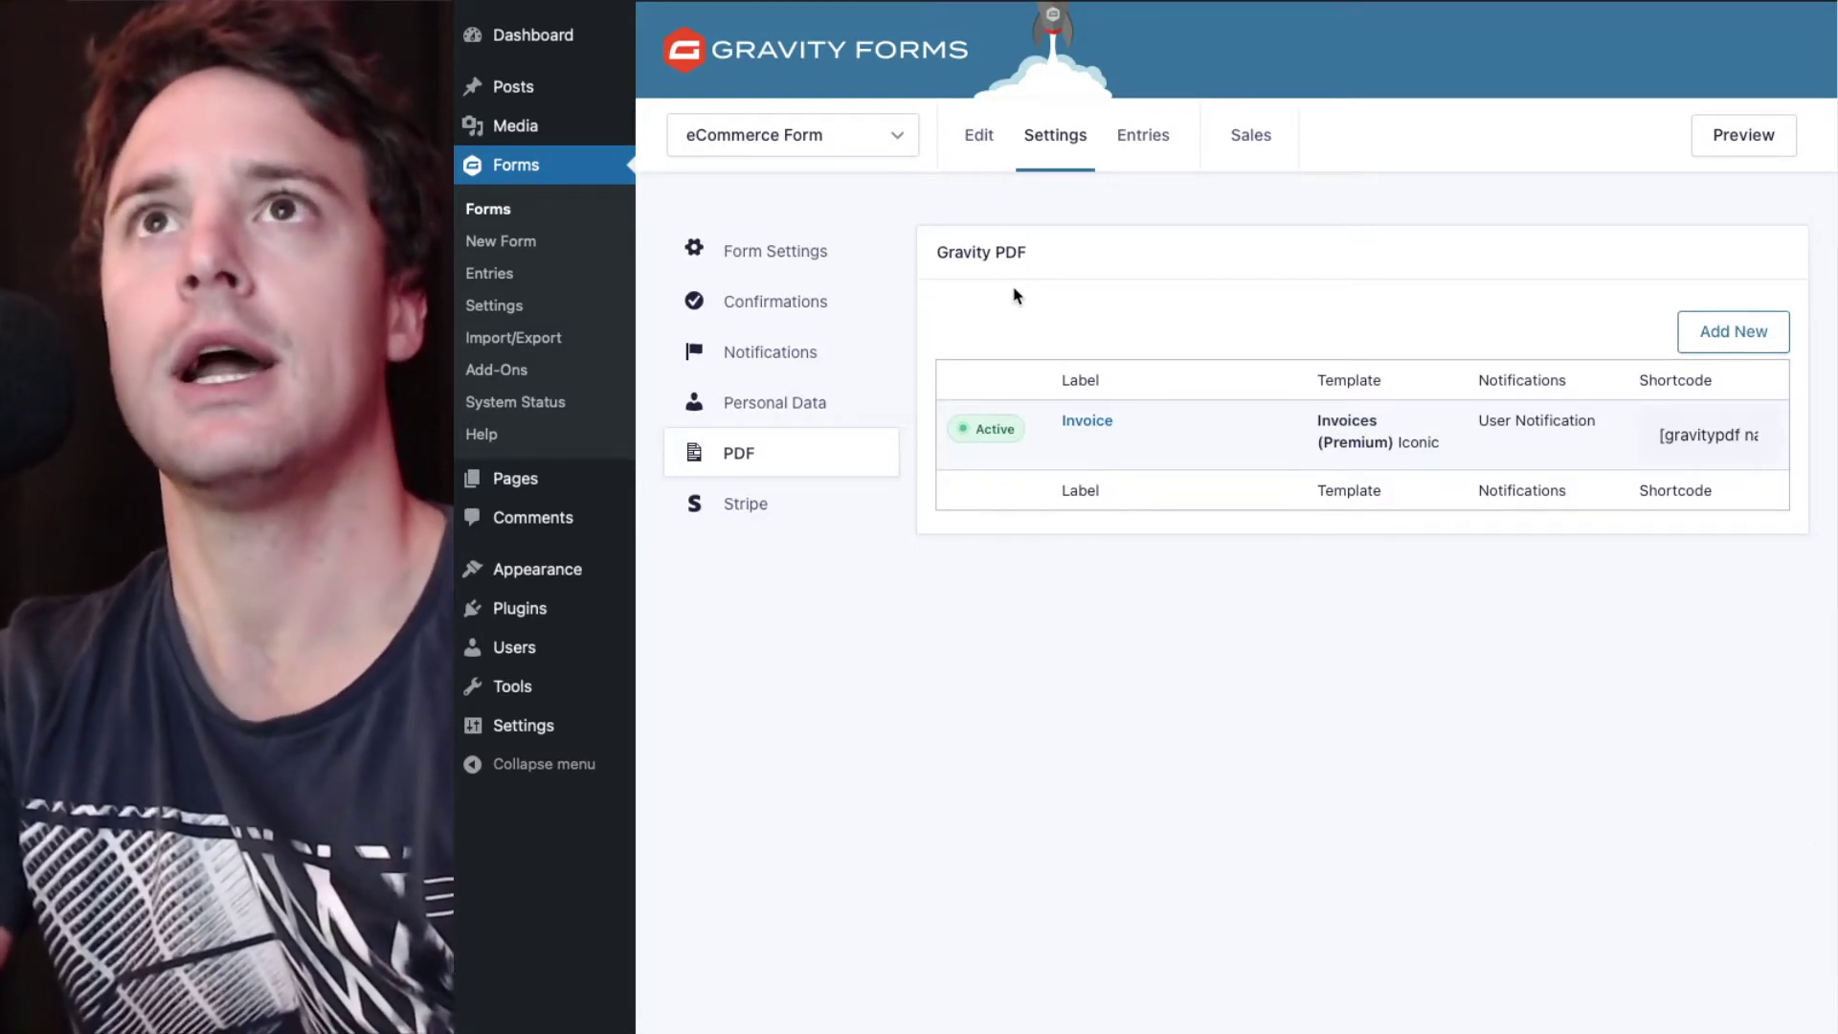
pyautogui.click(1169, 145)
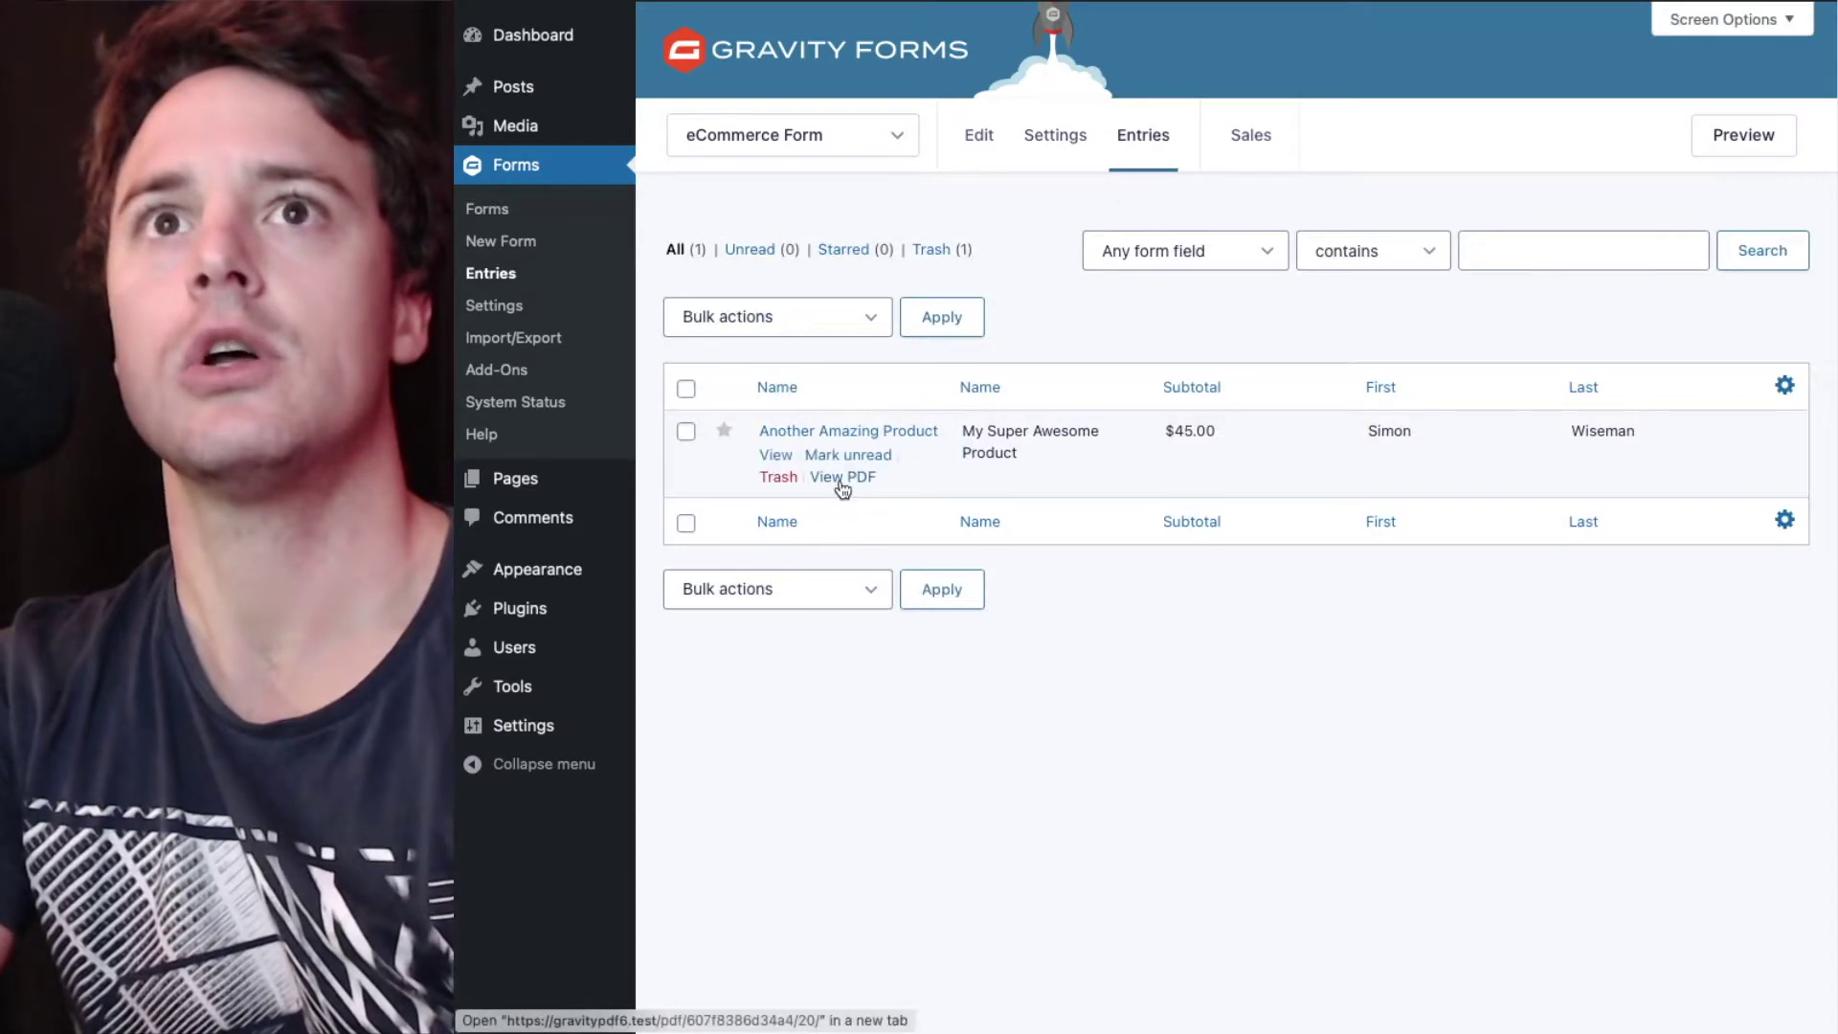
# - Open the entry's tax invoice PDF and zoom out to fit the page showing the $45.00 total
pyautogui.click(842, 485)
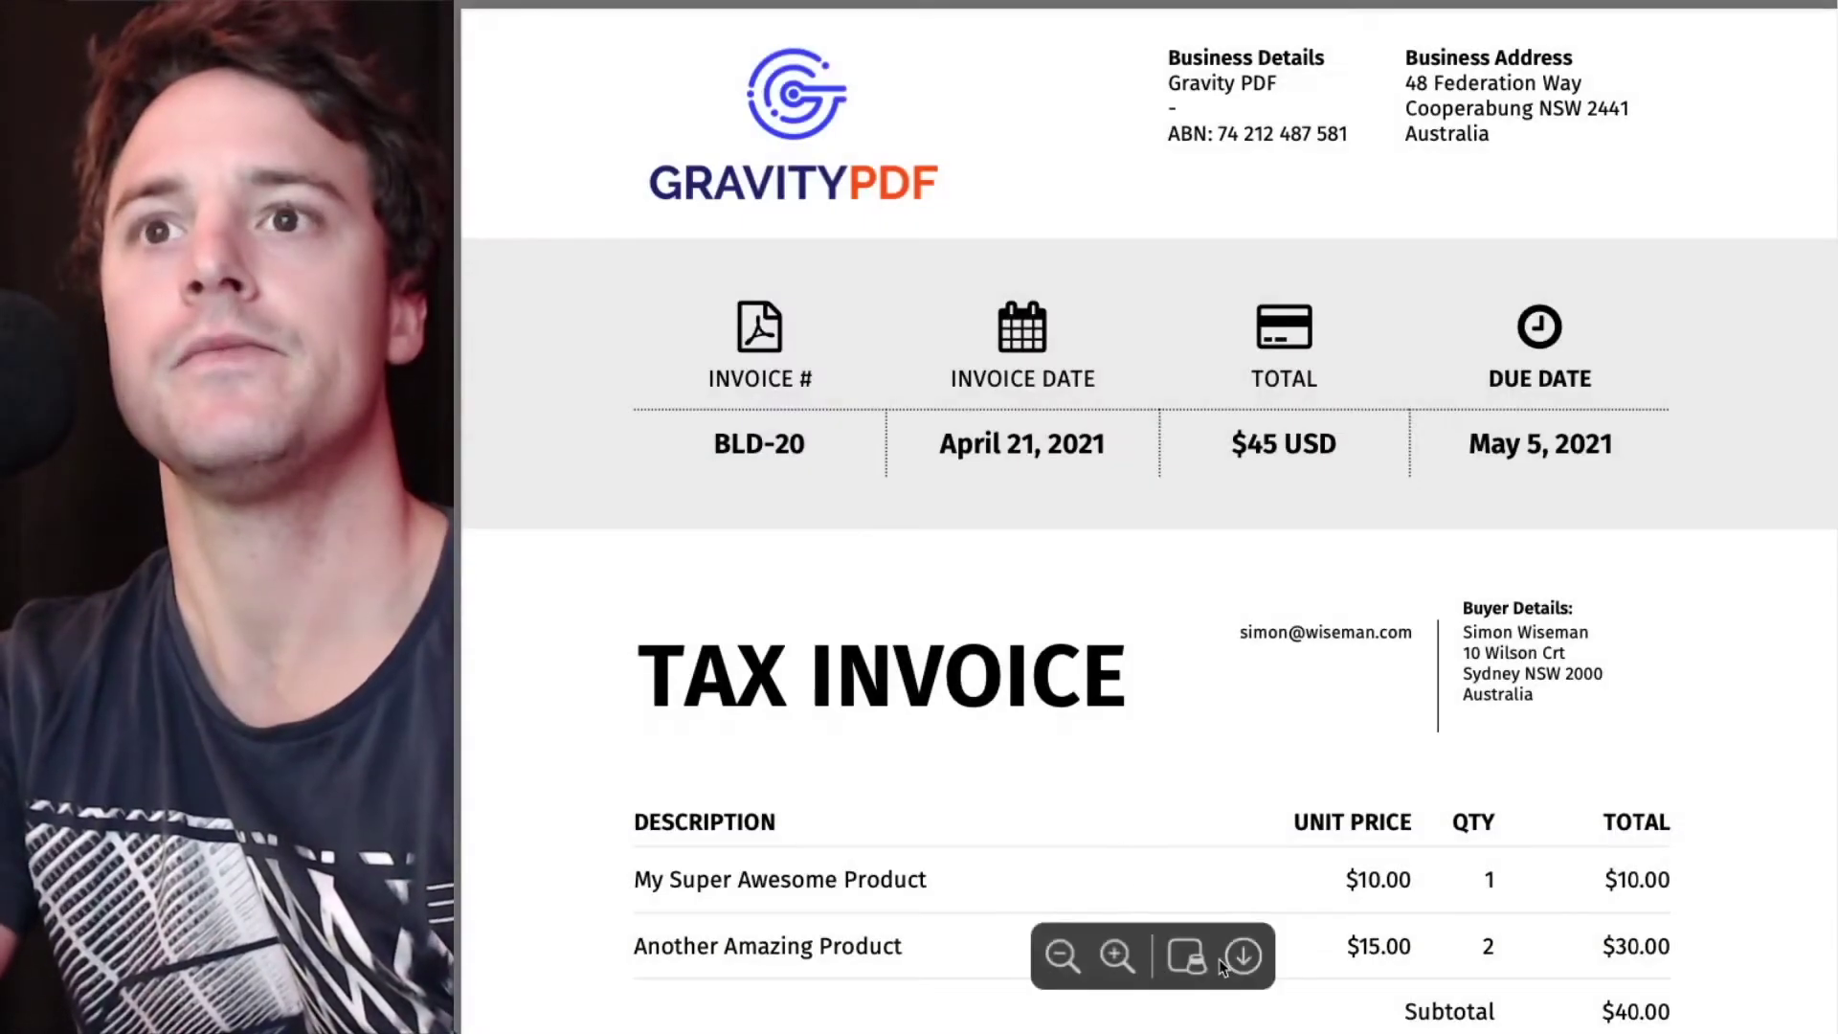
pyautogui.click(1046, 962)
pyautogui.click(1047, 962)
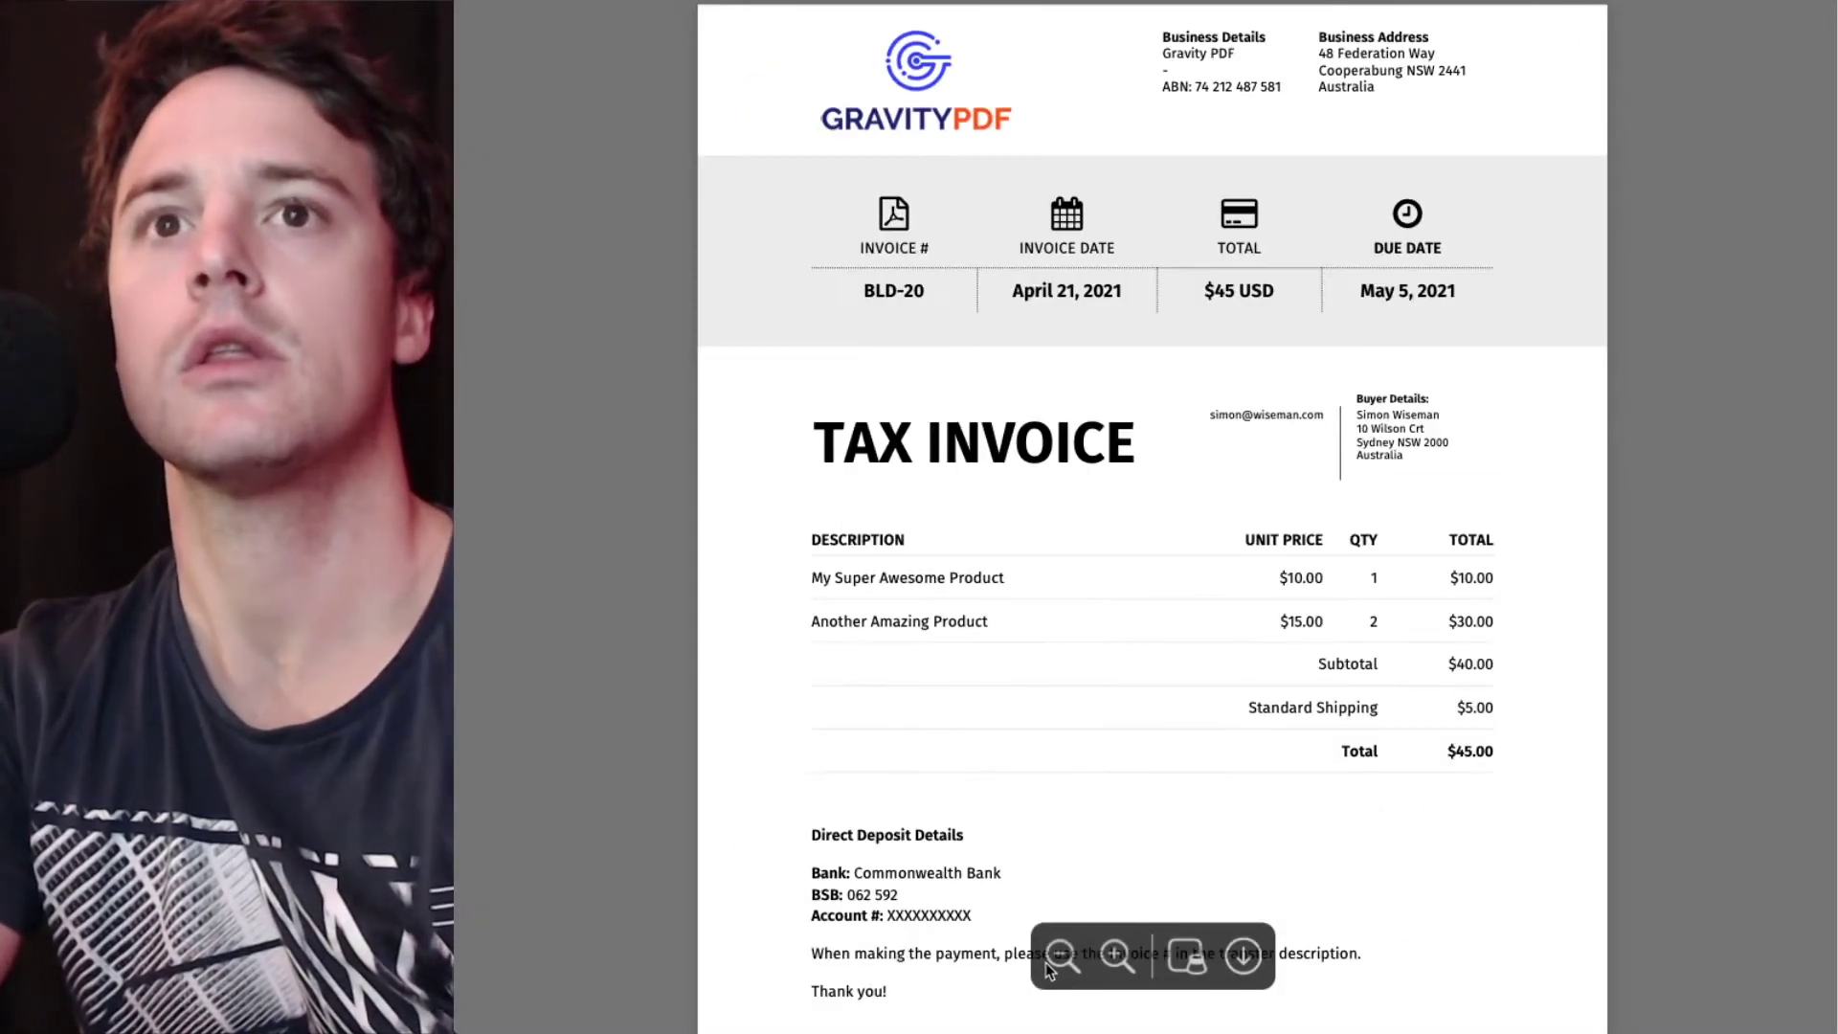
pyautogui.click(1045, 962)
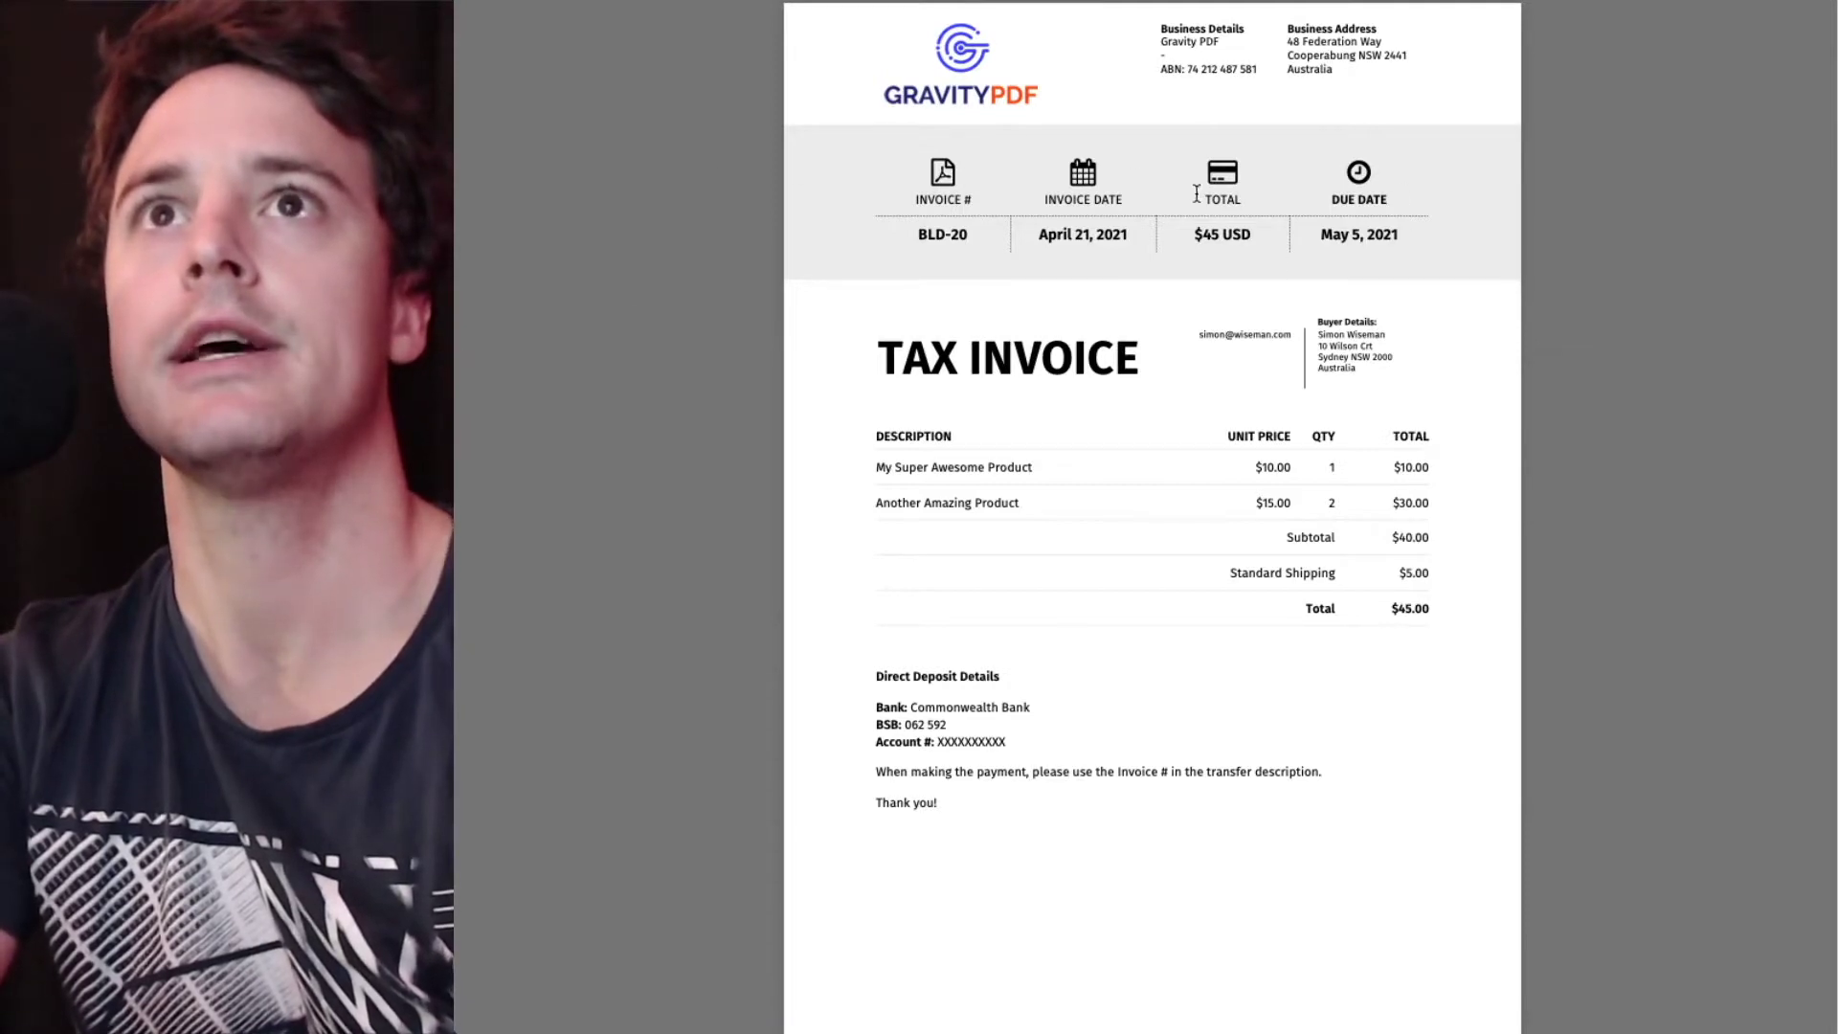
pyautogui.scroll(-1, 890, 258)
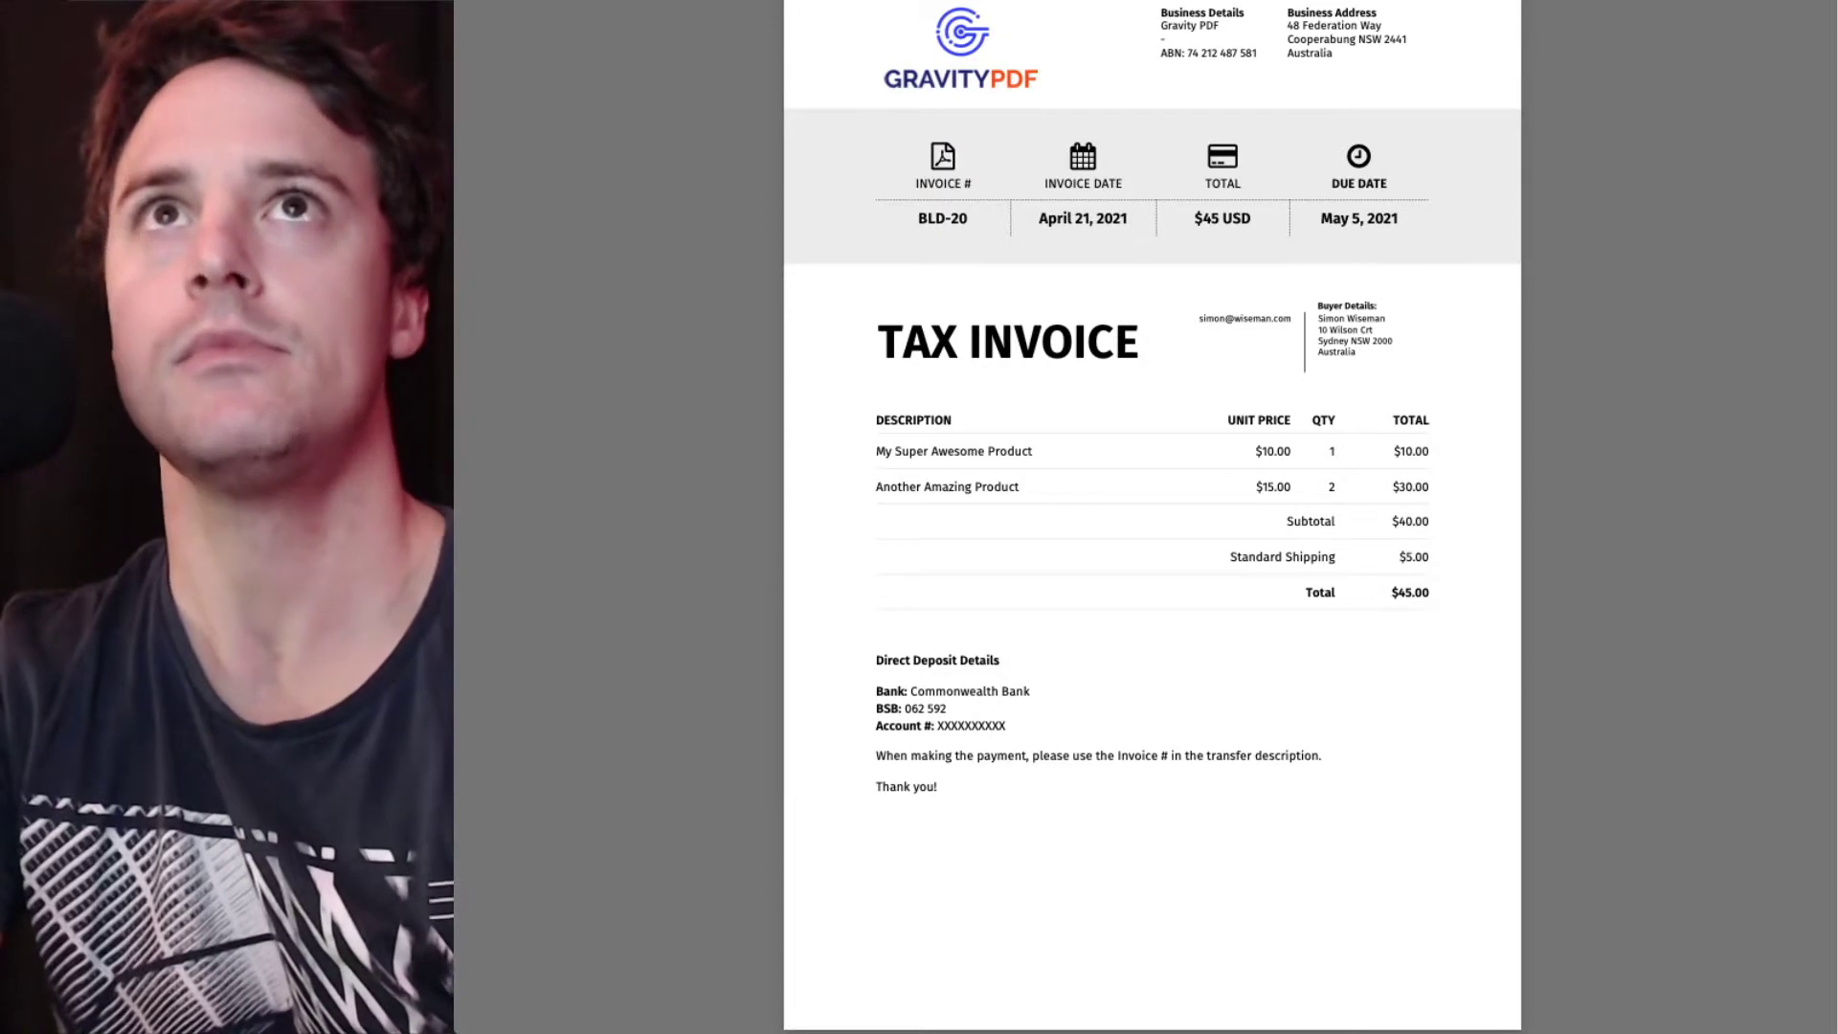
# - Edit the Invoice PDF and review its Tax section: GST, 10% rate, calculations unchecked
pyautogui.click(891, 18)
pyautogui.moveTo(1058, 174)
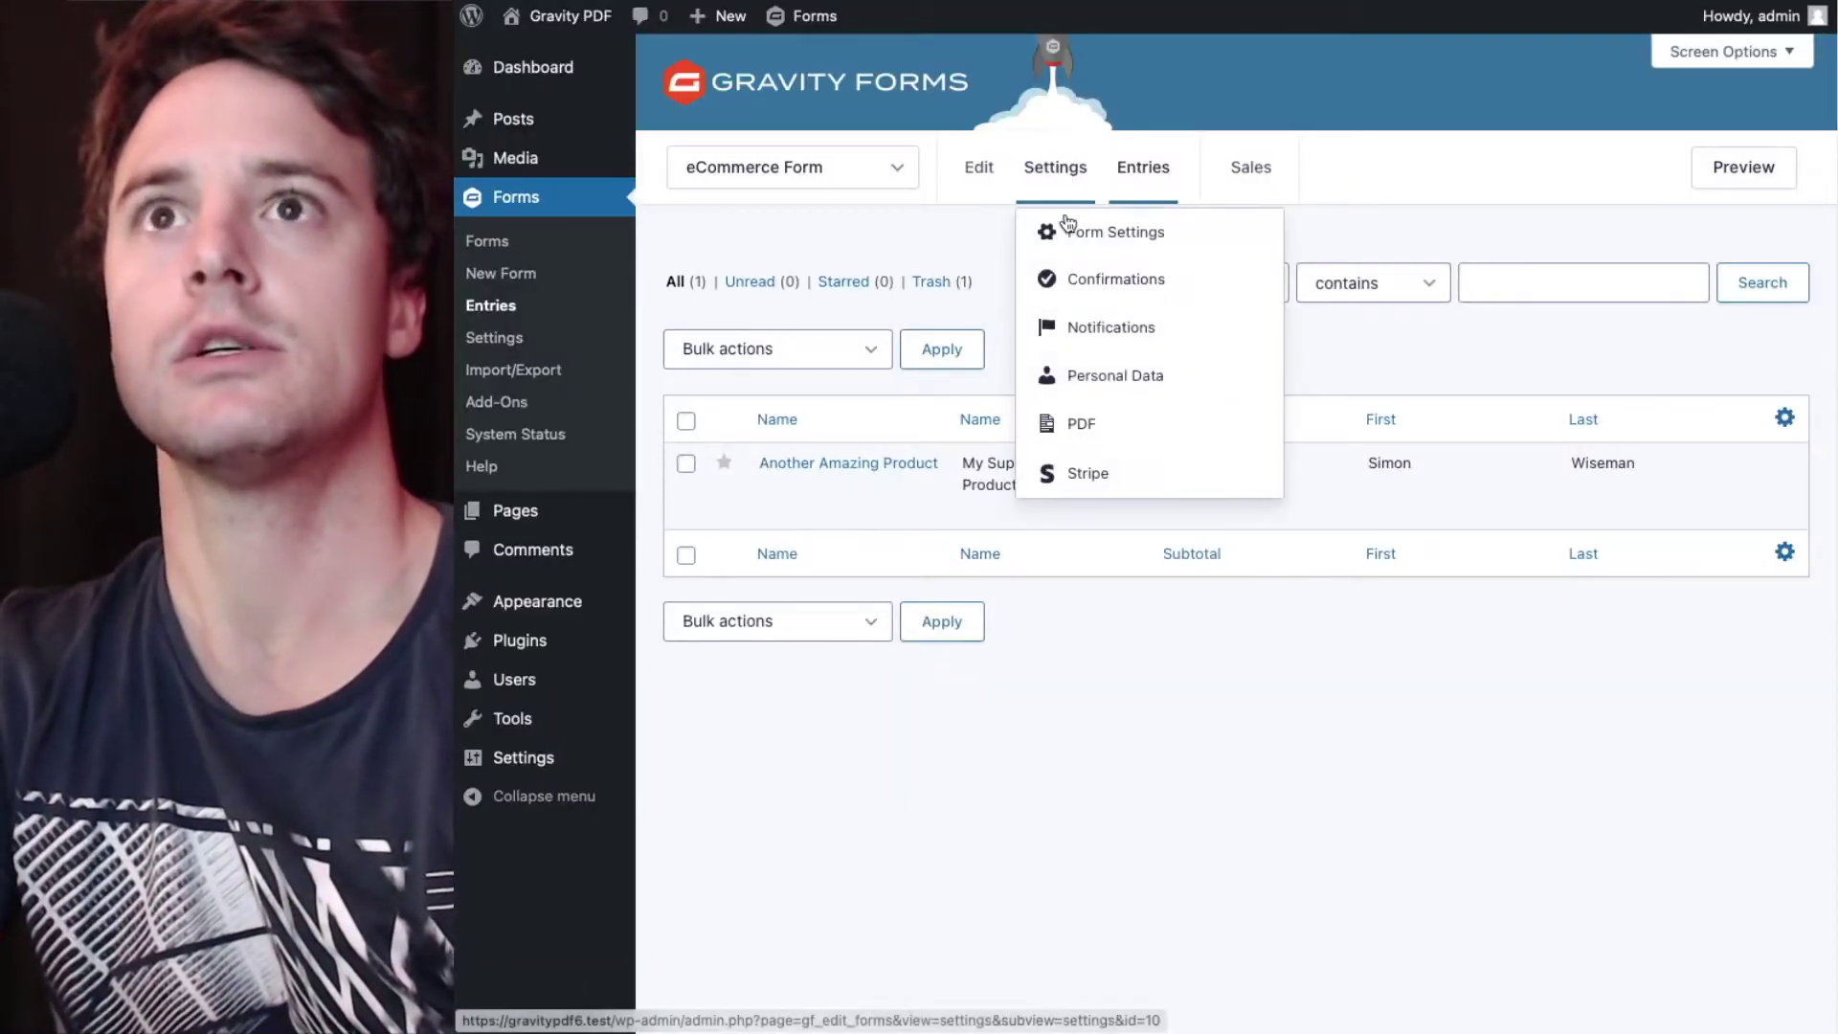
pyautogui.click(1074, 429)
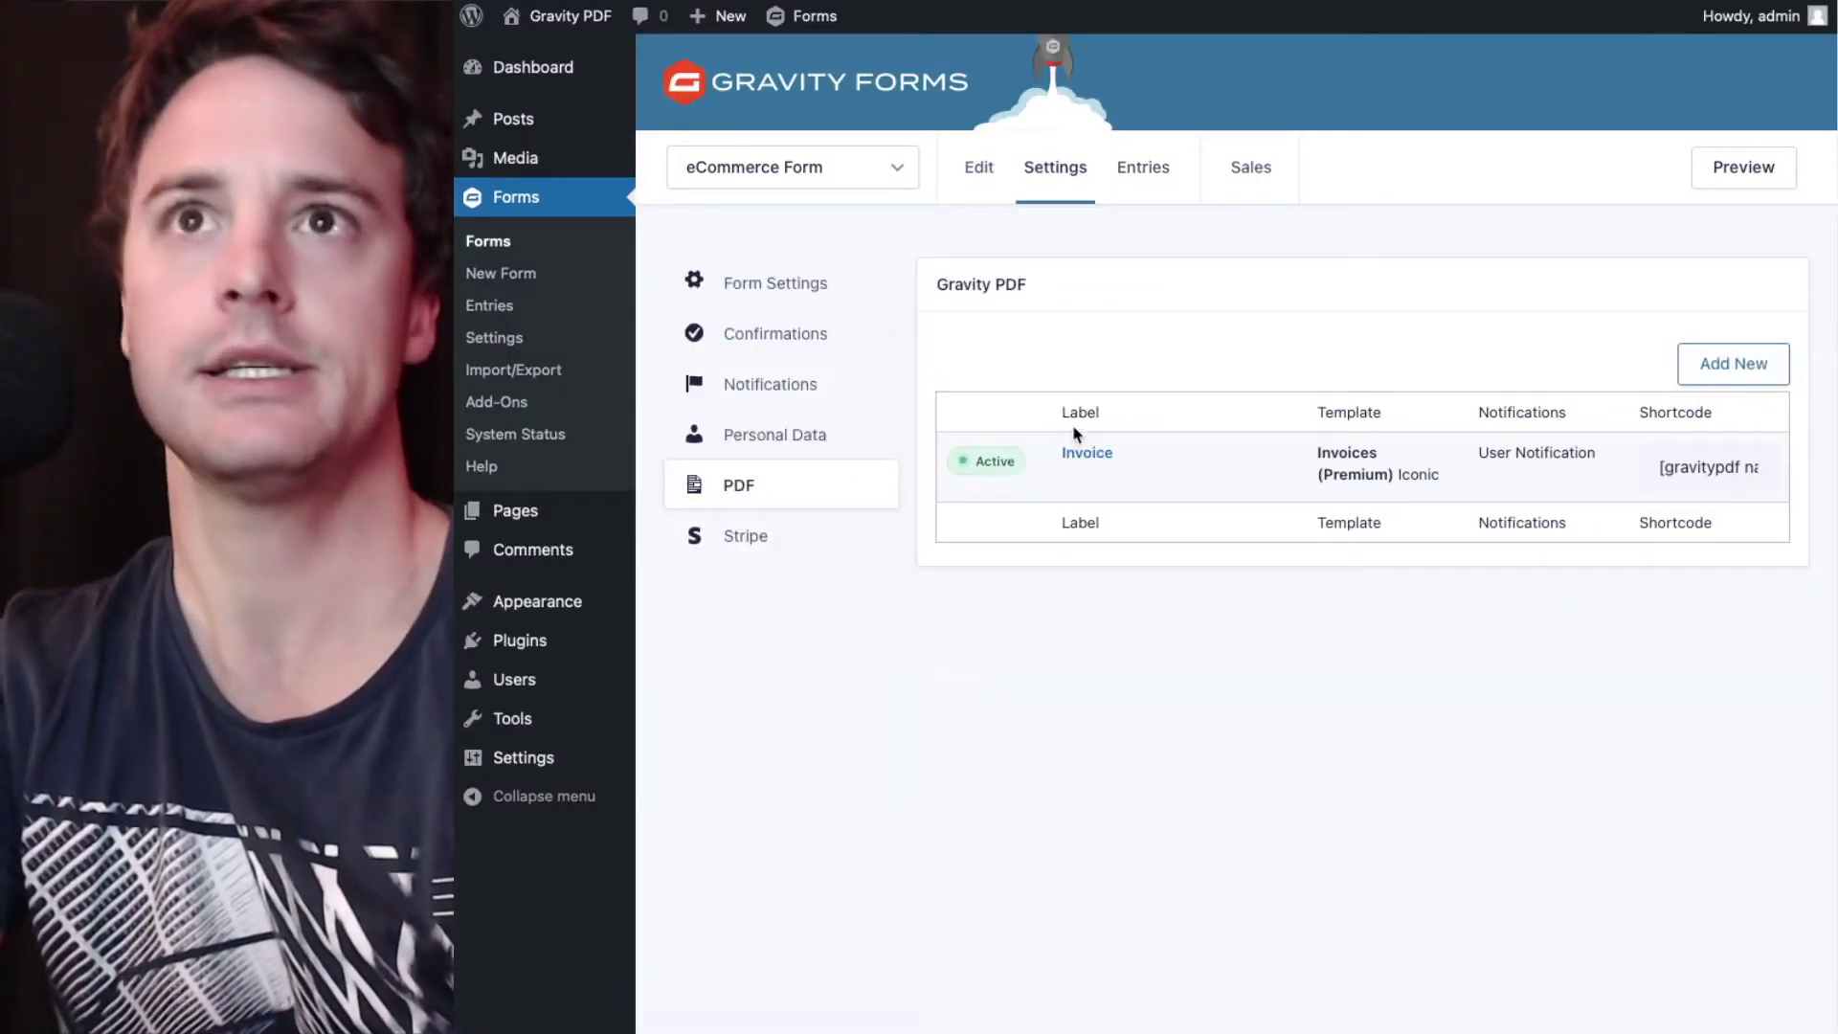
pyautogui.click(1074, 477)
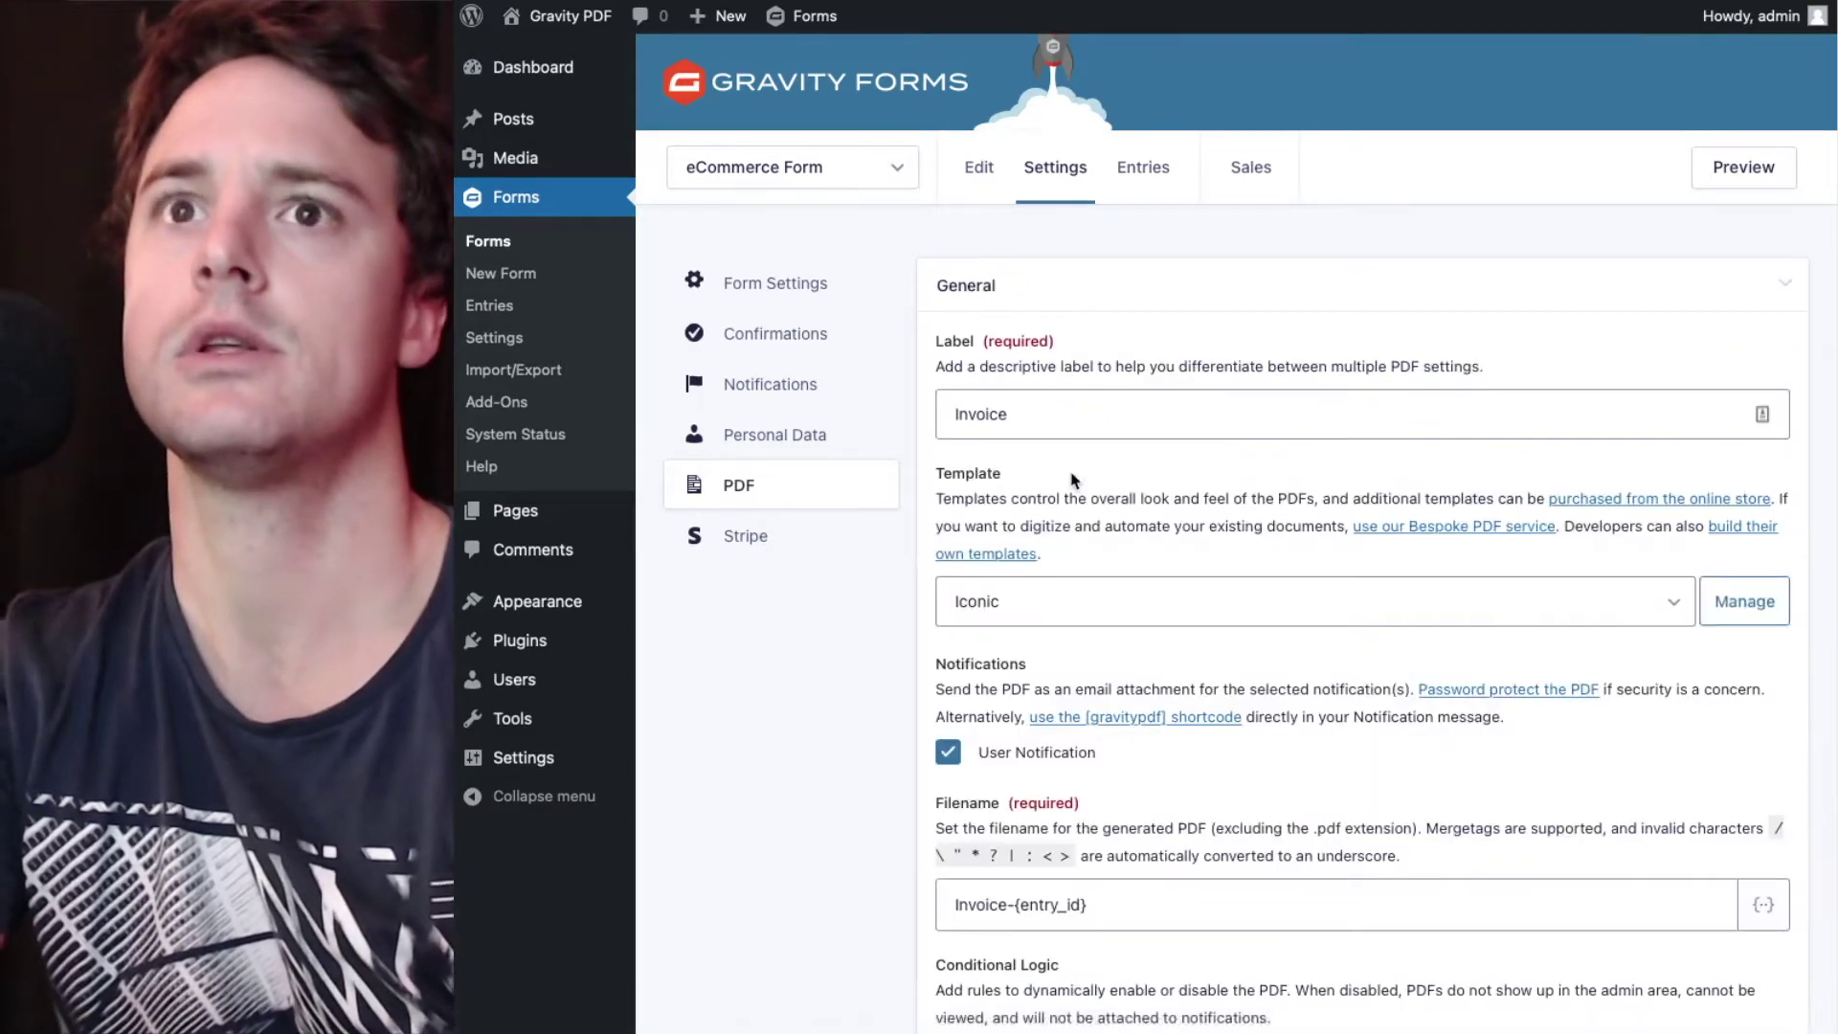
pyautogui.scroll(-7, 1074, 481)
pyautogui.scroll(-20, 1072, 481)
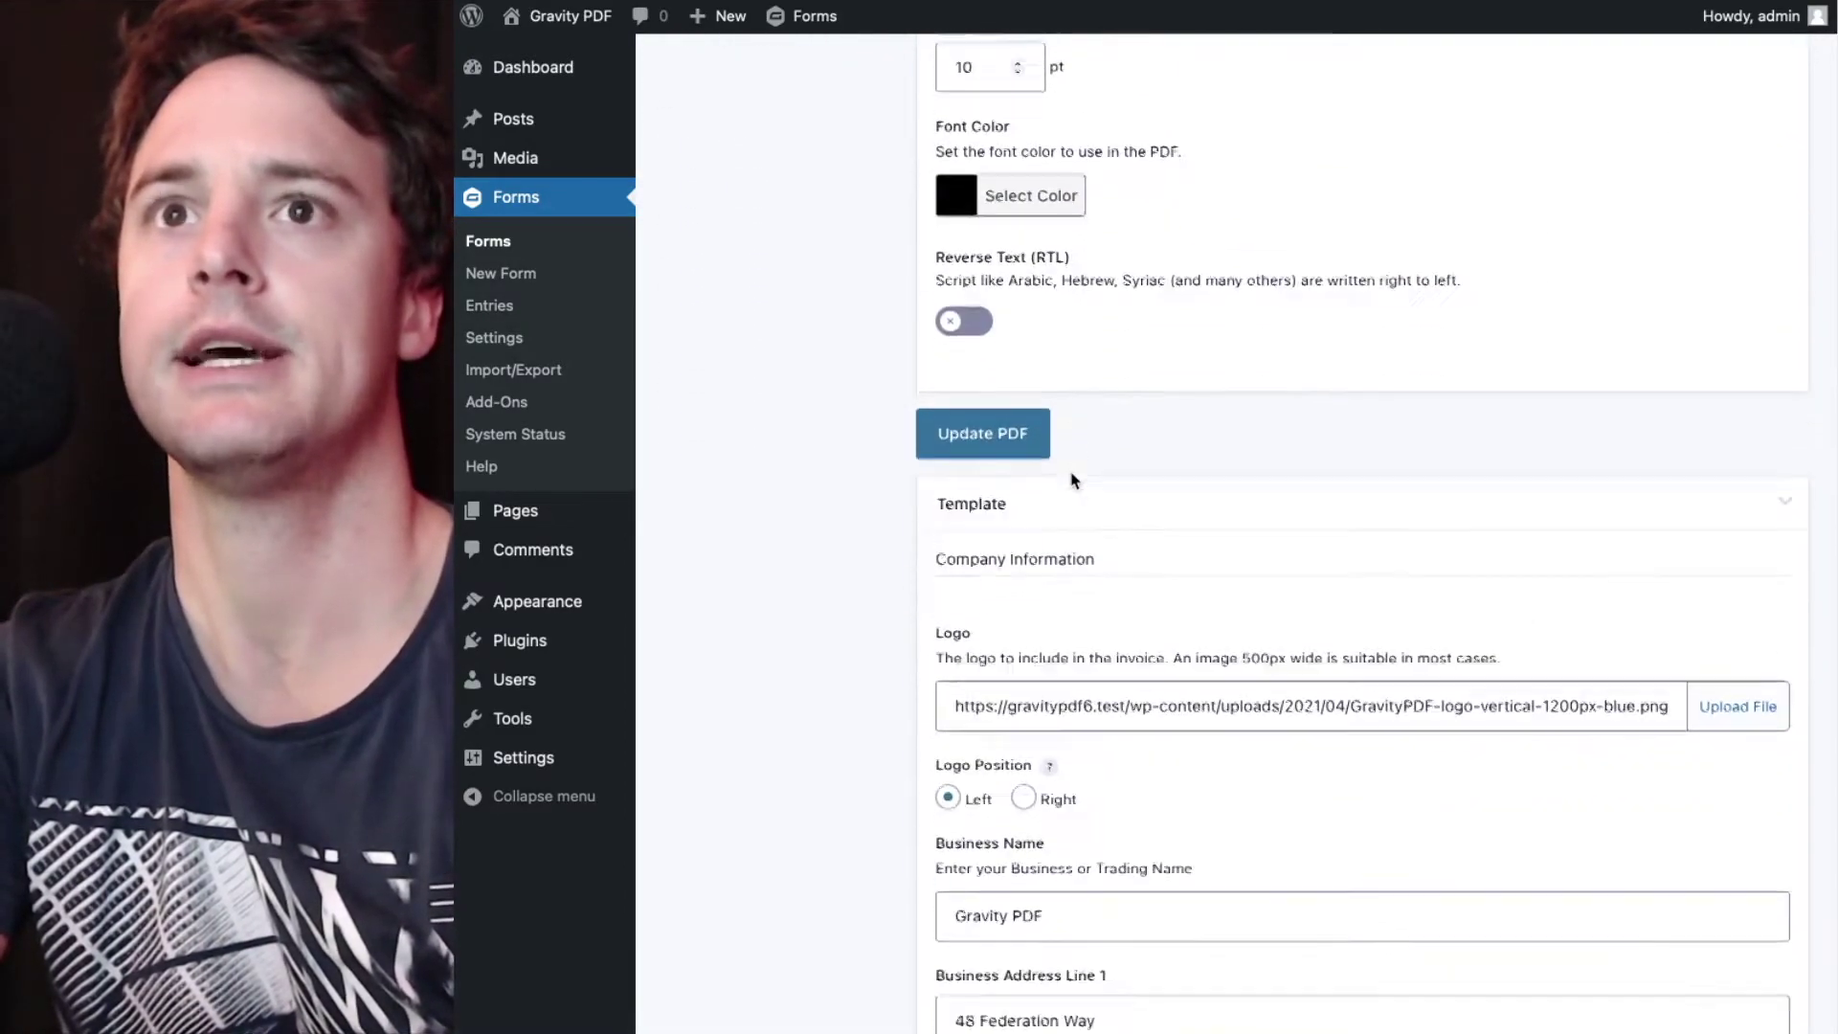
pyautogui.scroll(-15, 1075, 480)
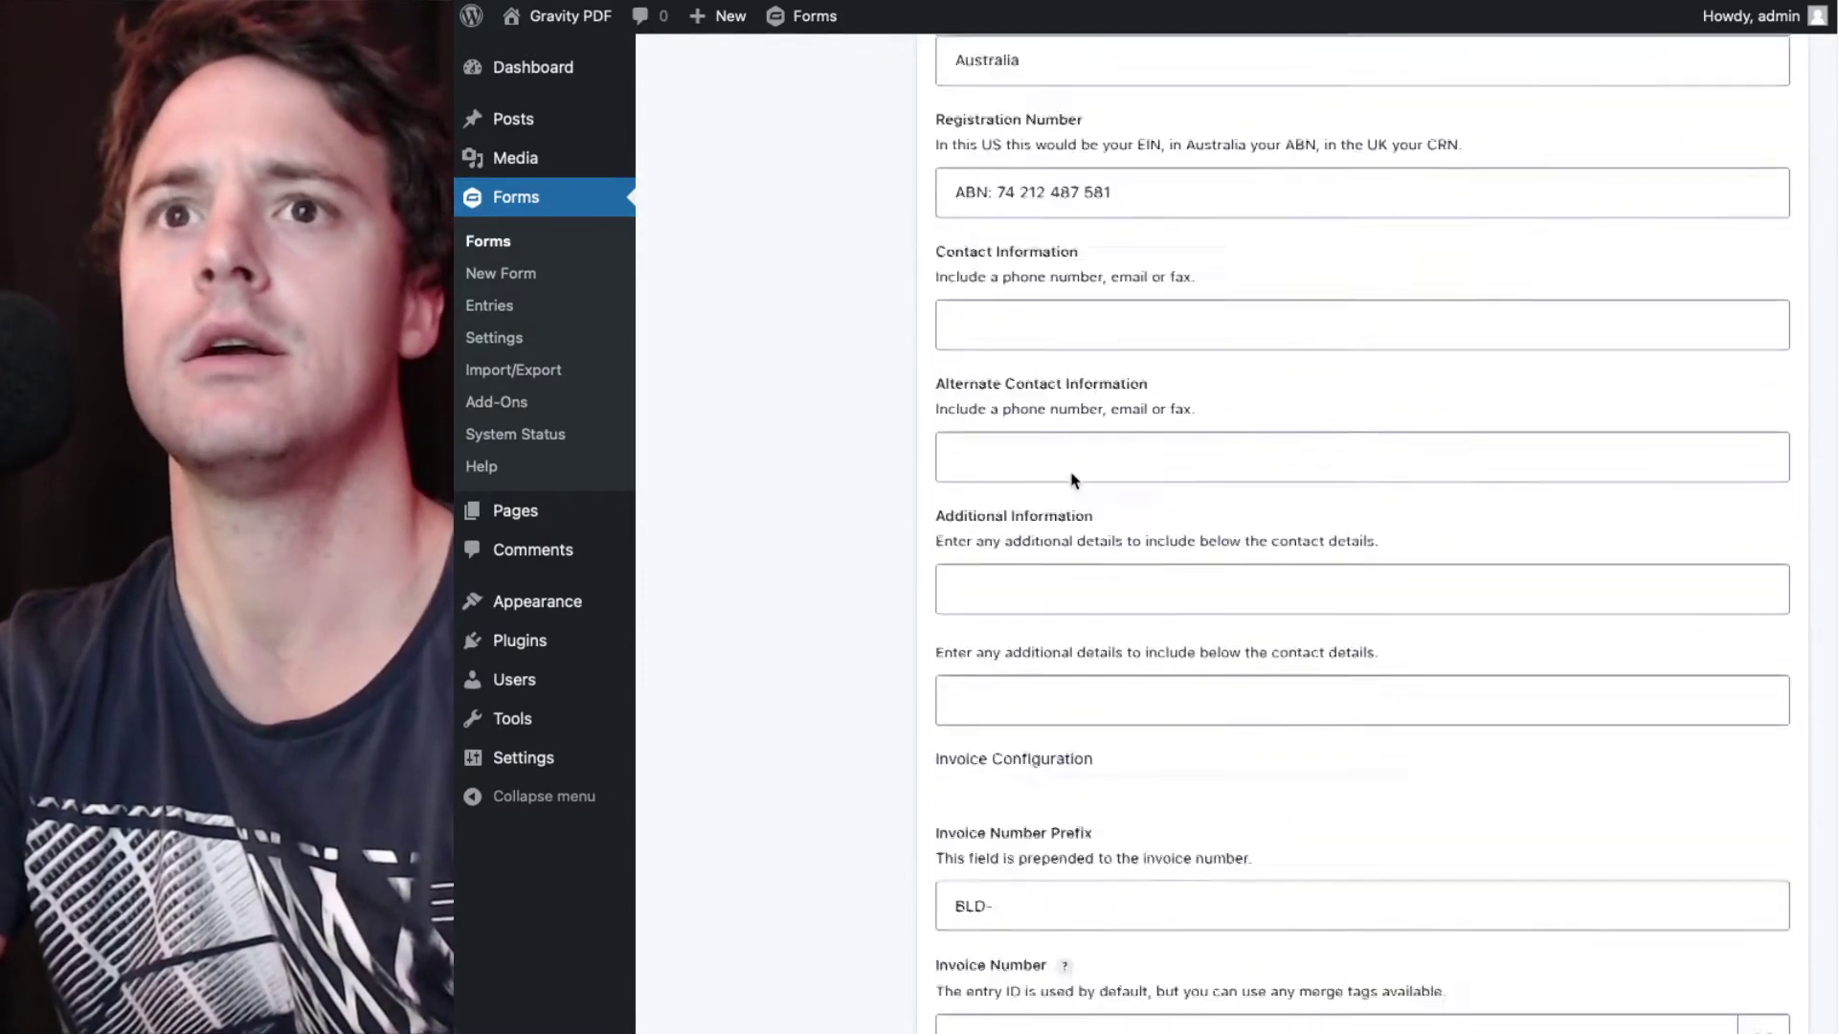
pyautogui.scroll(-15, 1074, 481)
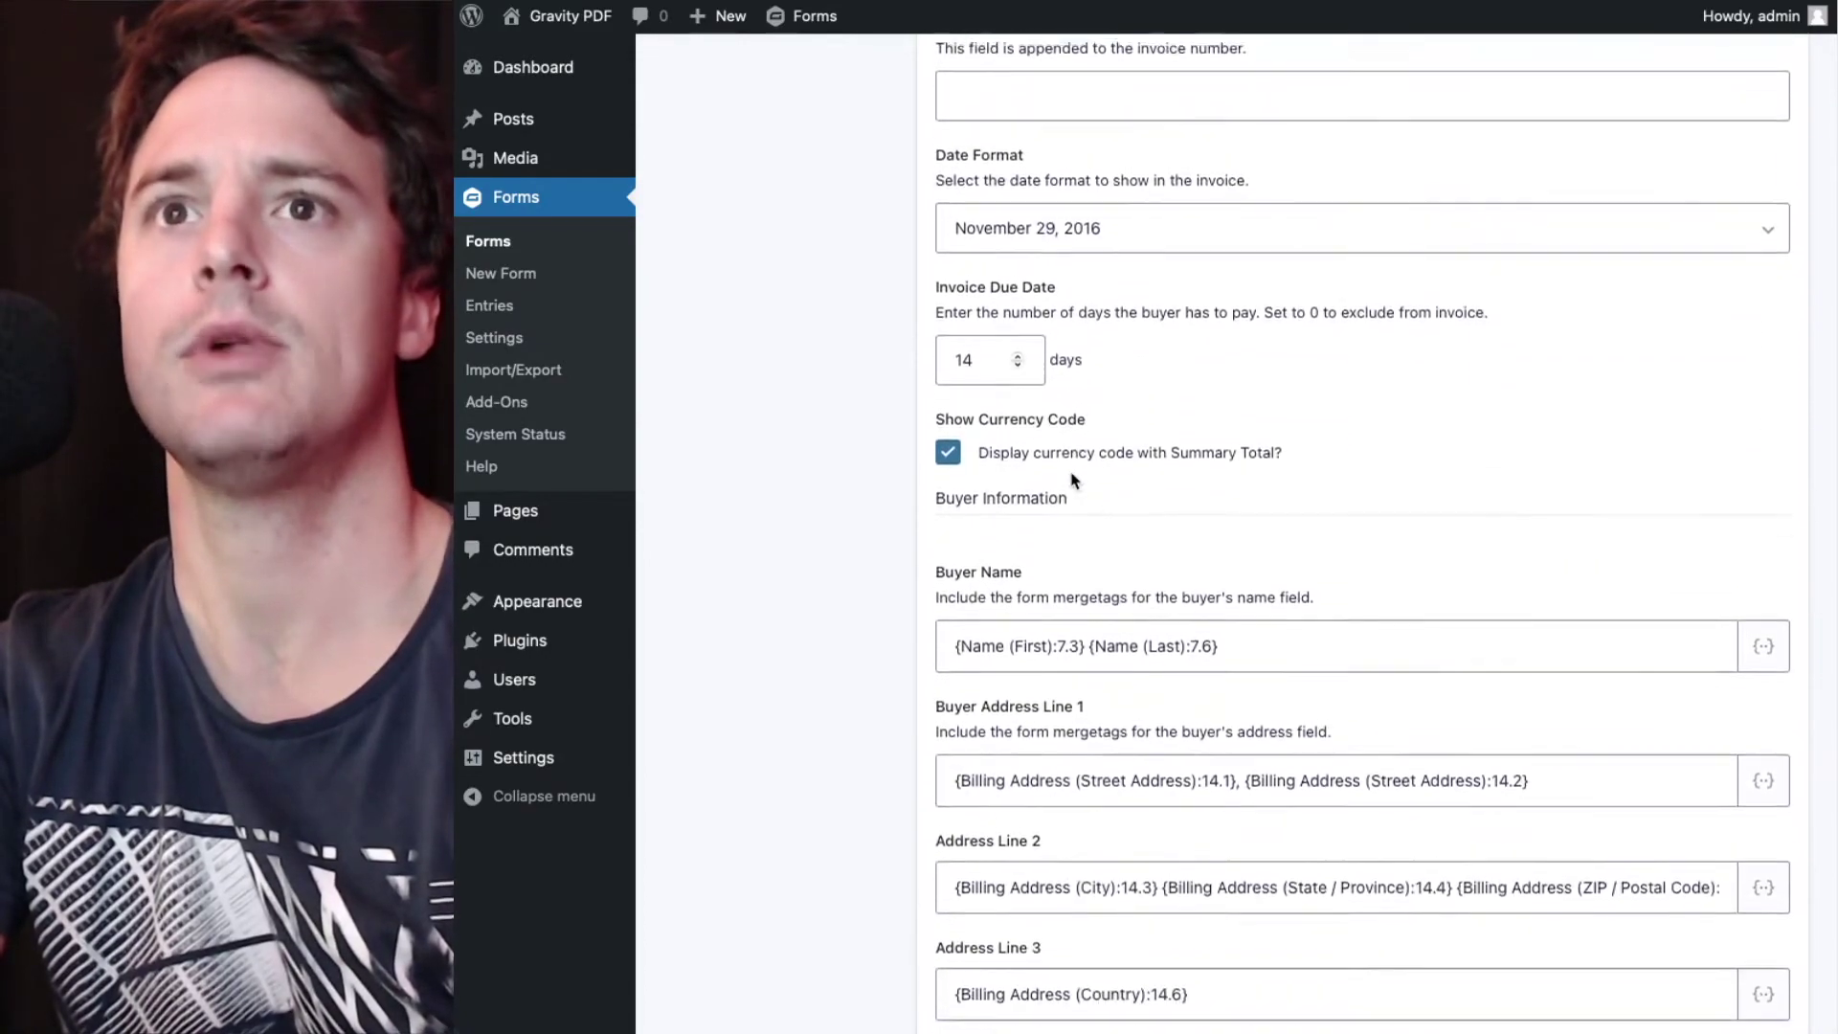
pyautogui.scroll(-5, 1072, 481)
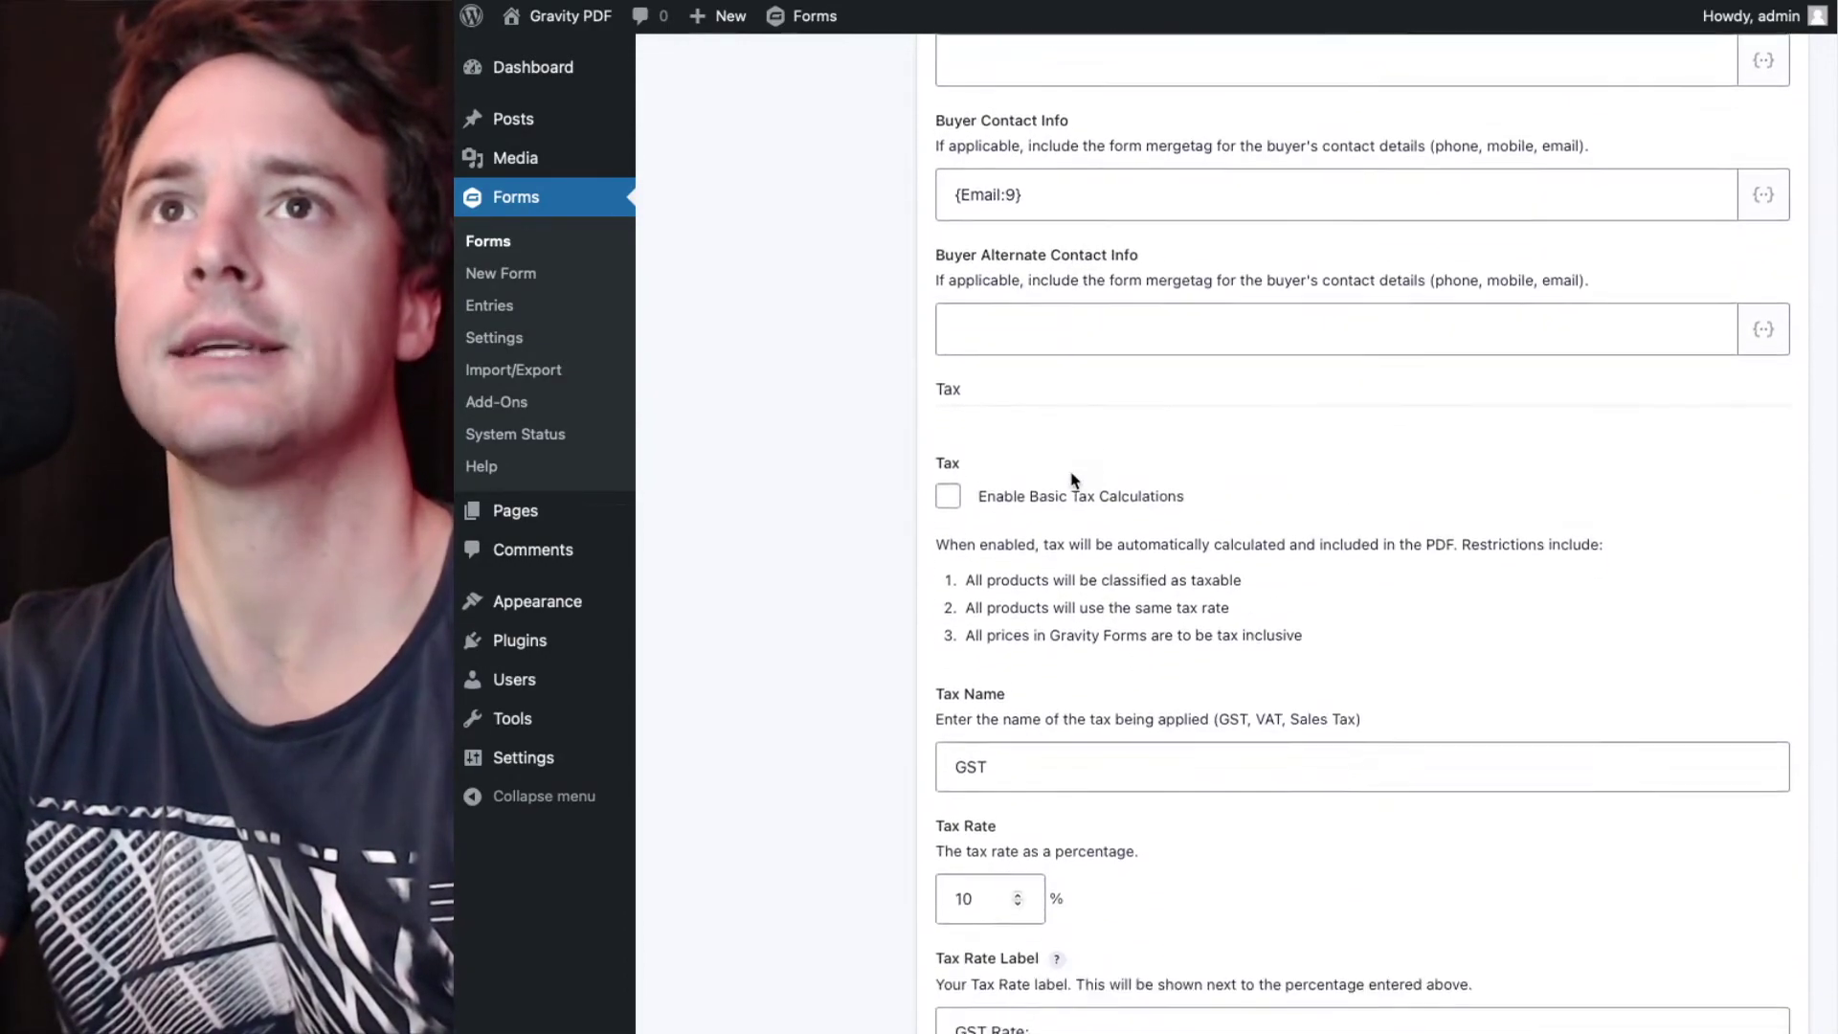
pyautogui.scroll(-1, 1072, 481)
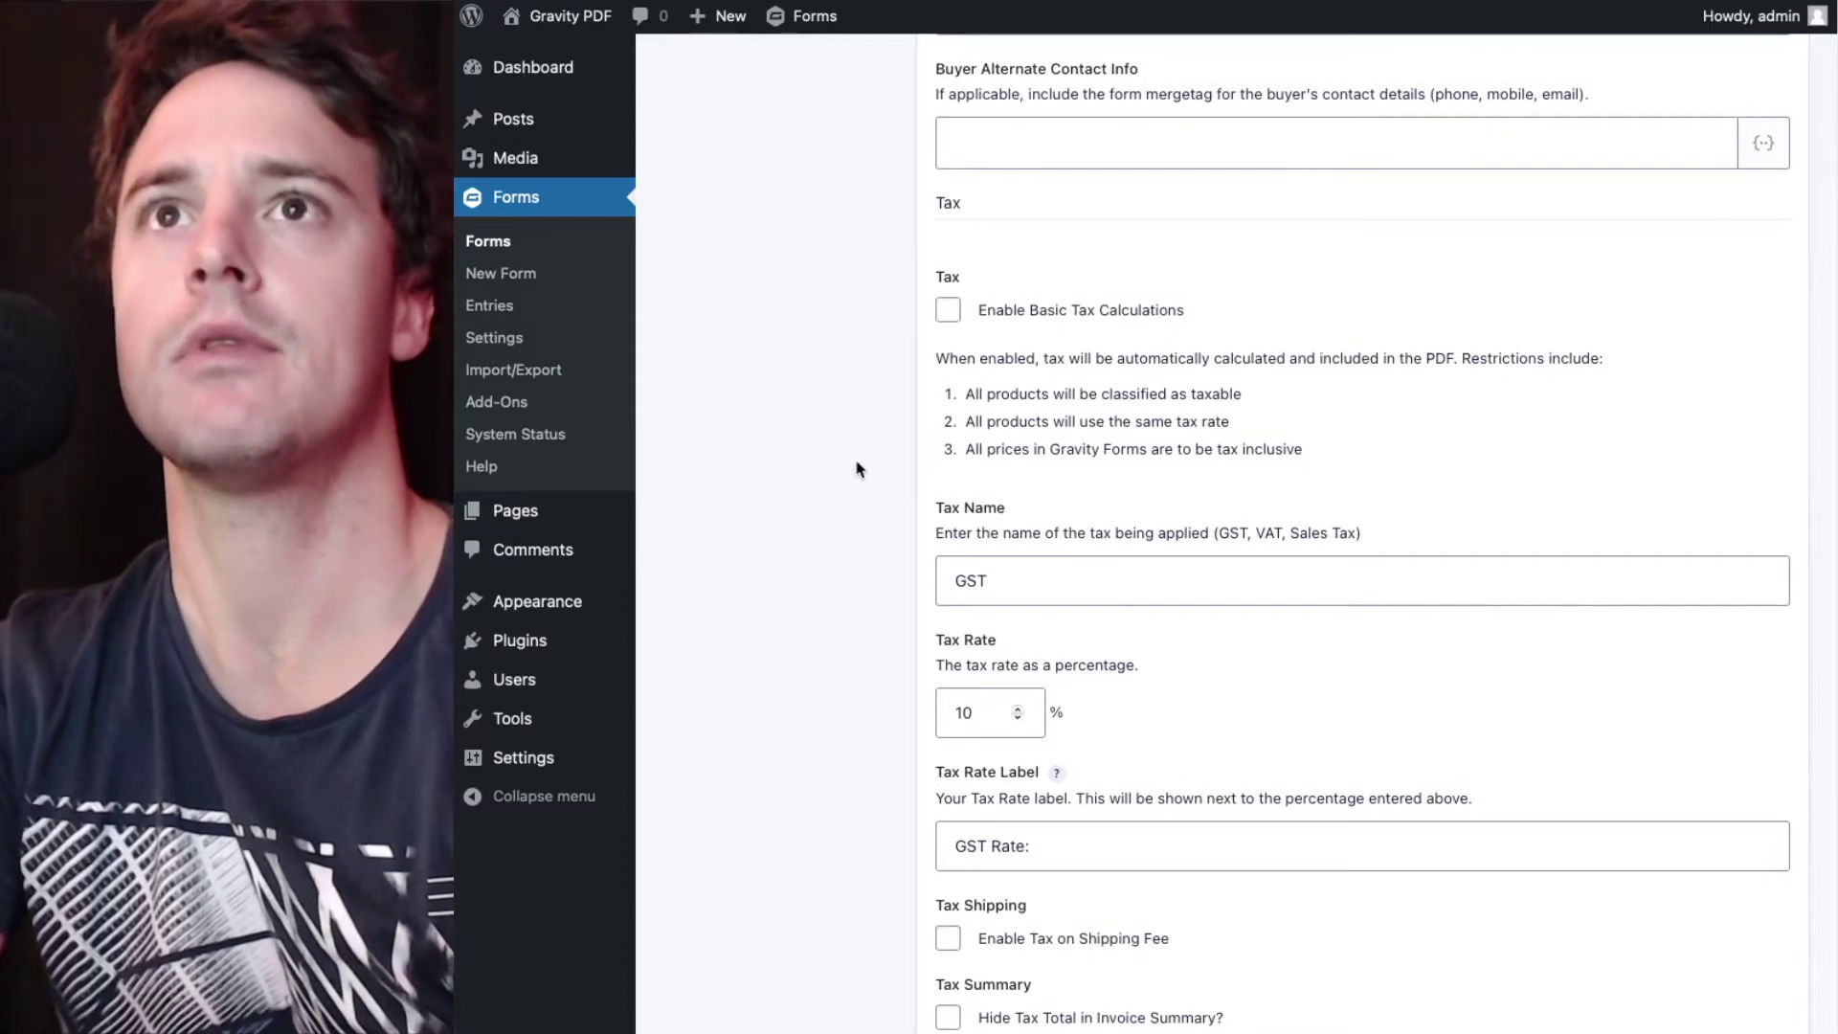
pyautogui.scroll(-1, 819, 467)
pyautogui.scroll(-1, 818, 467)
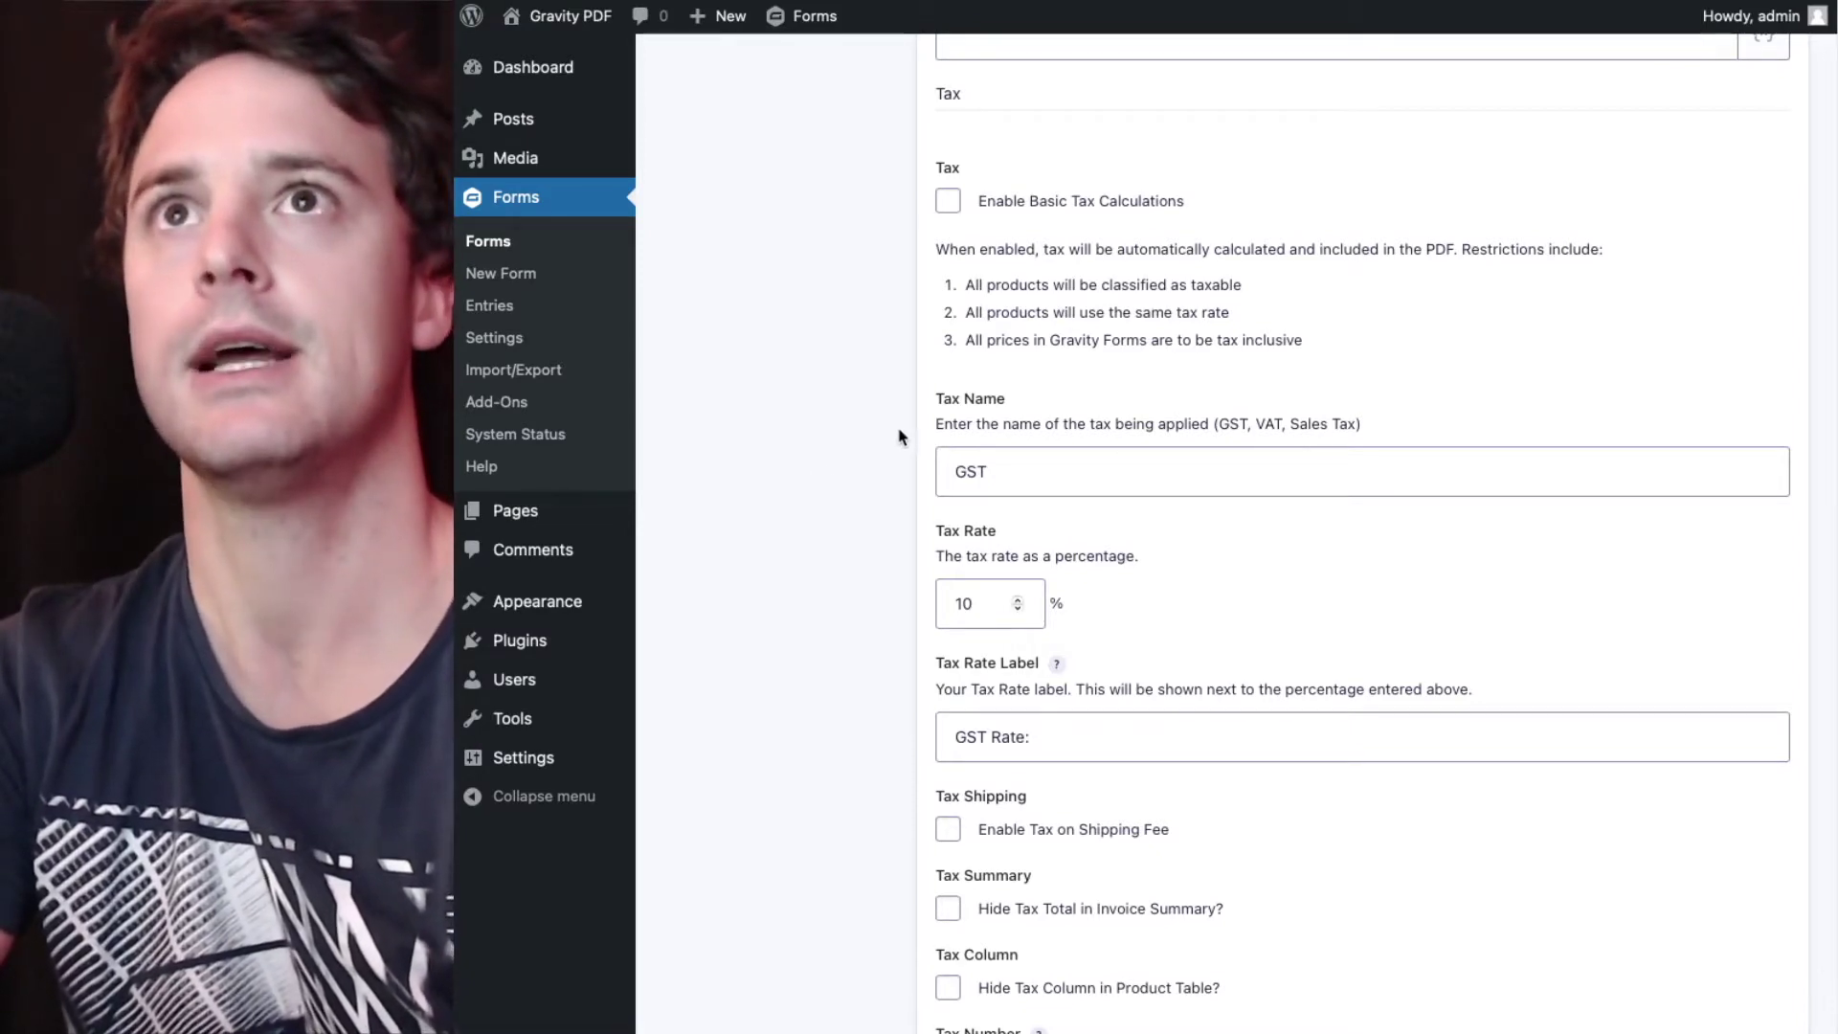
# - Turn on basic tax calculations for the Invoice PDF
pyautogui.click(949, 206)
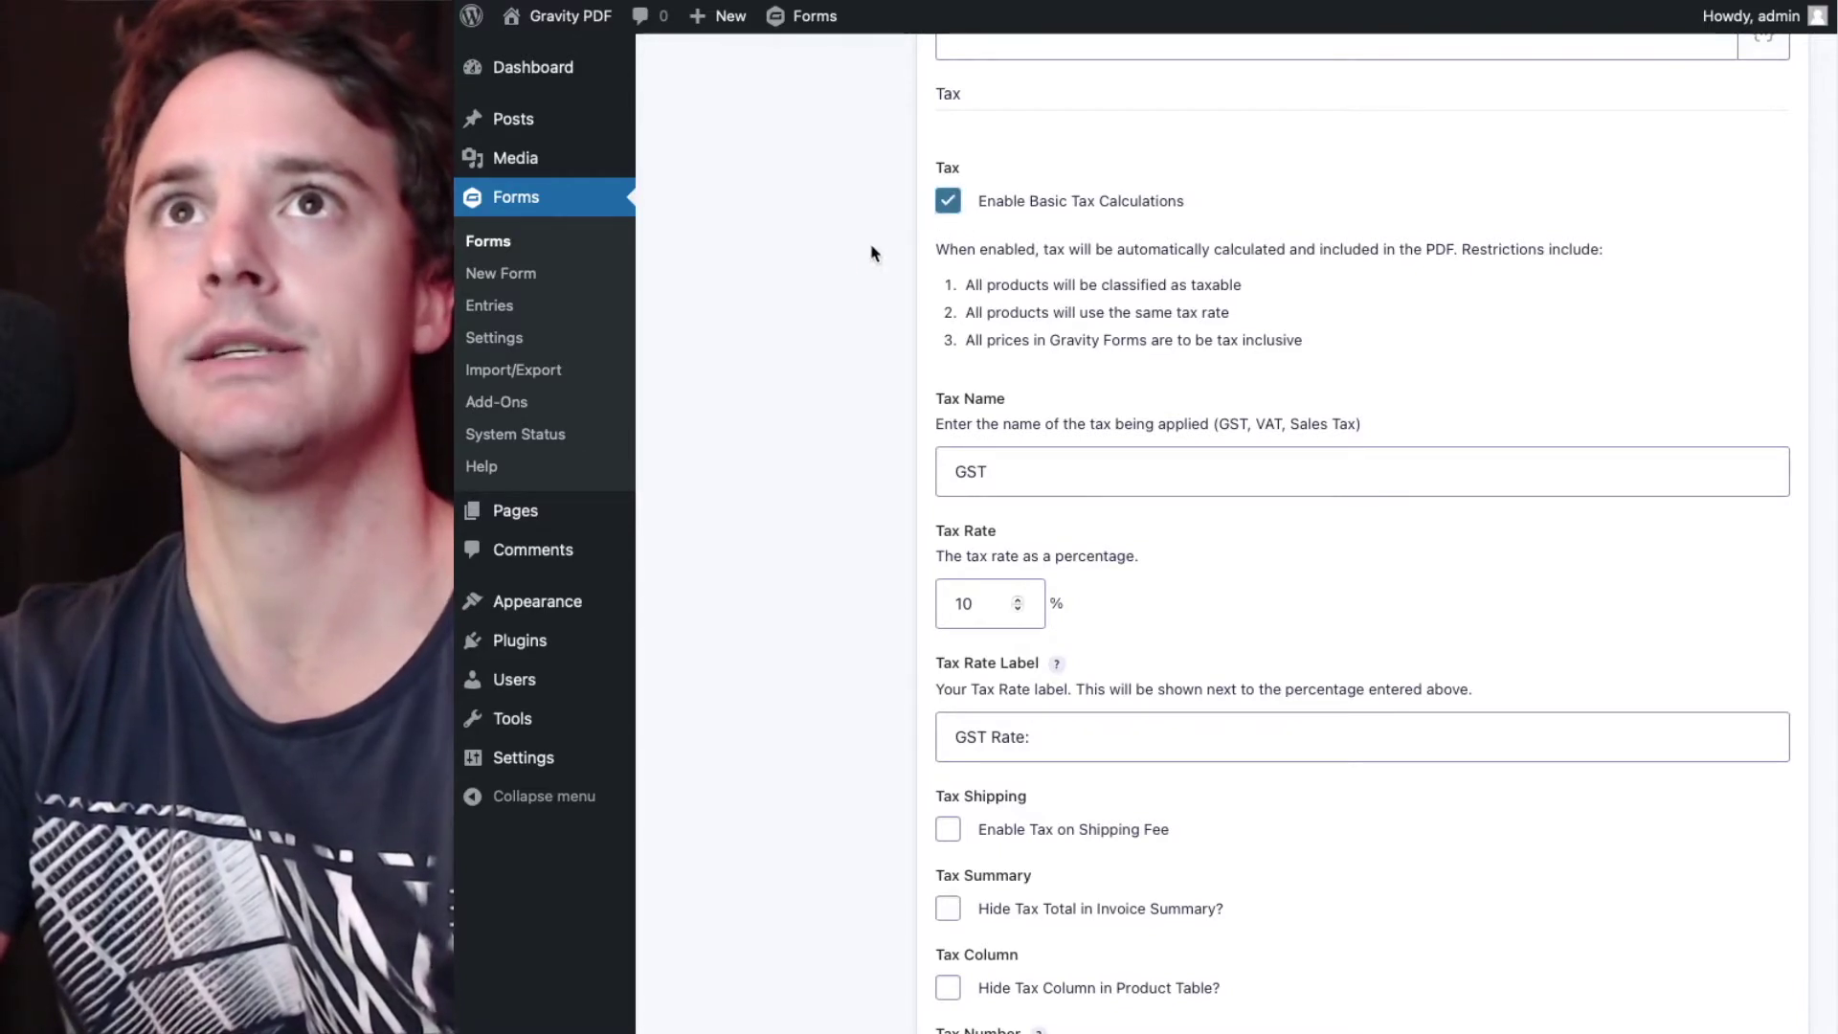
pyautogui.scroll(-3, 854, 264)
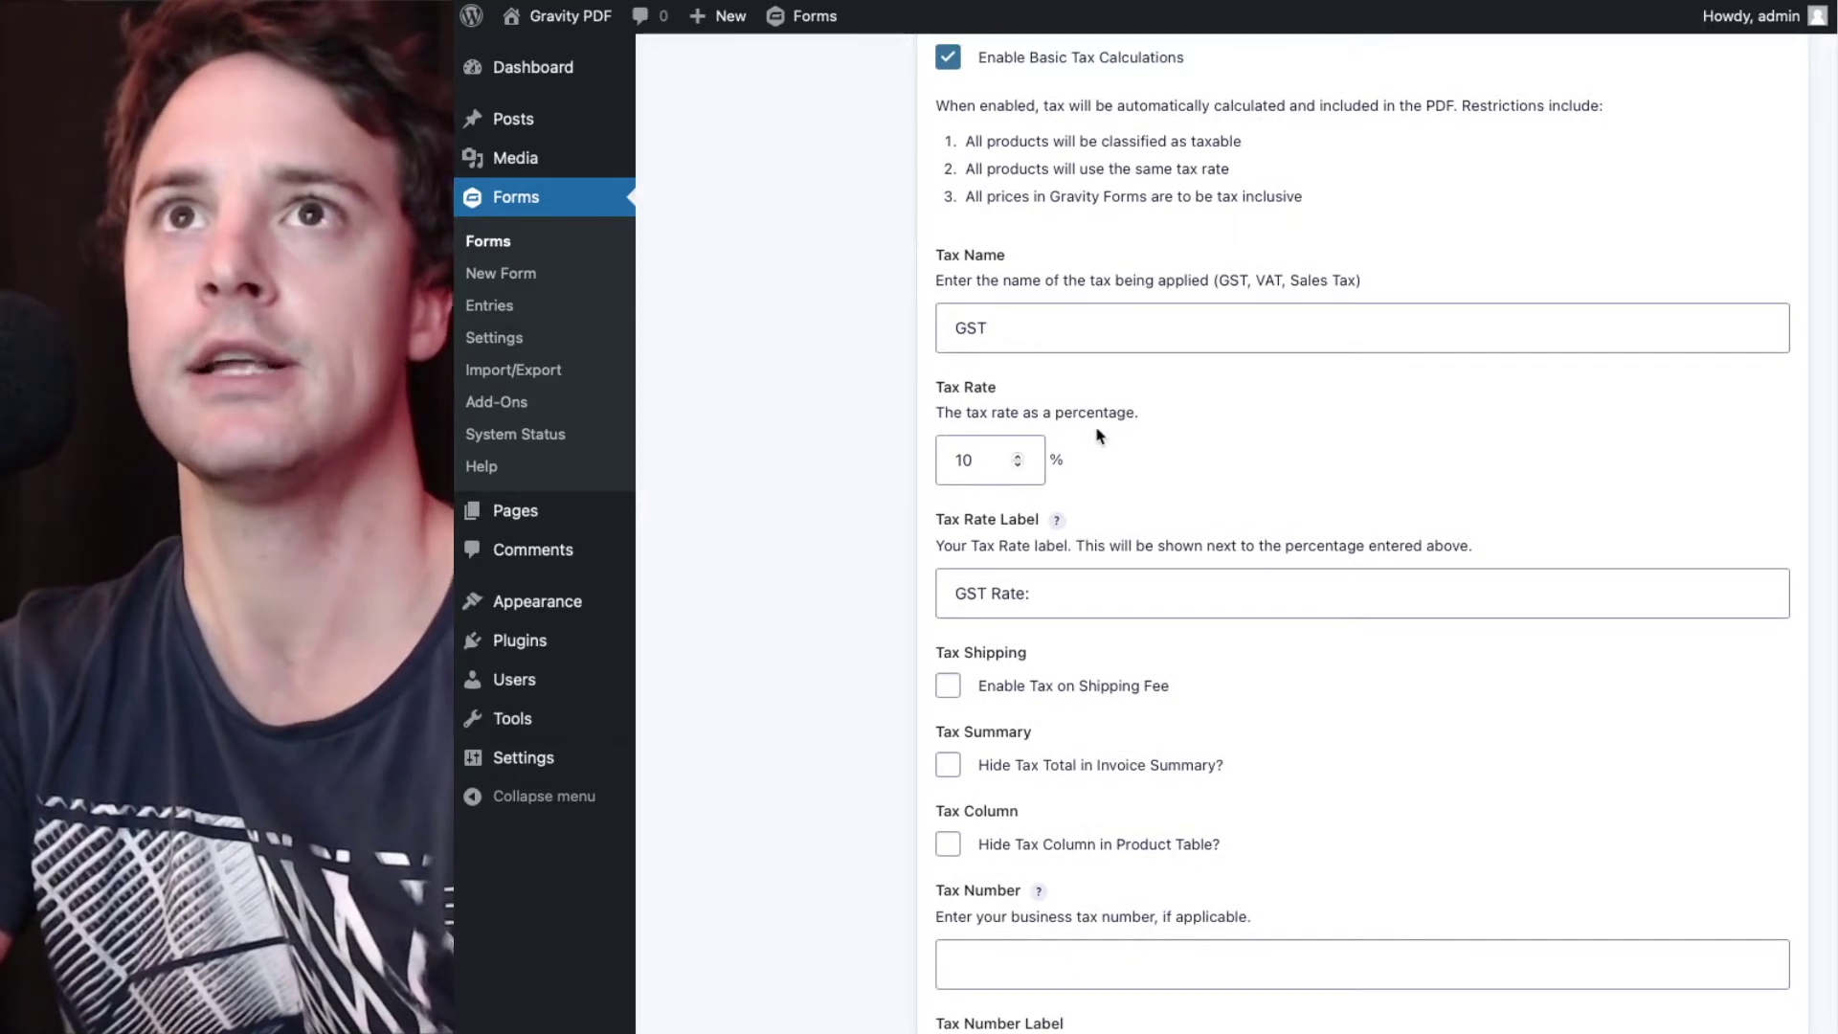
pyautogui.scroll(-3, 1053, 421)
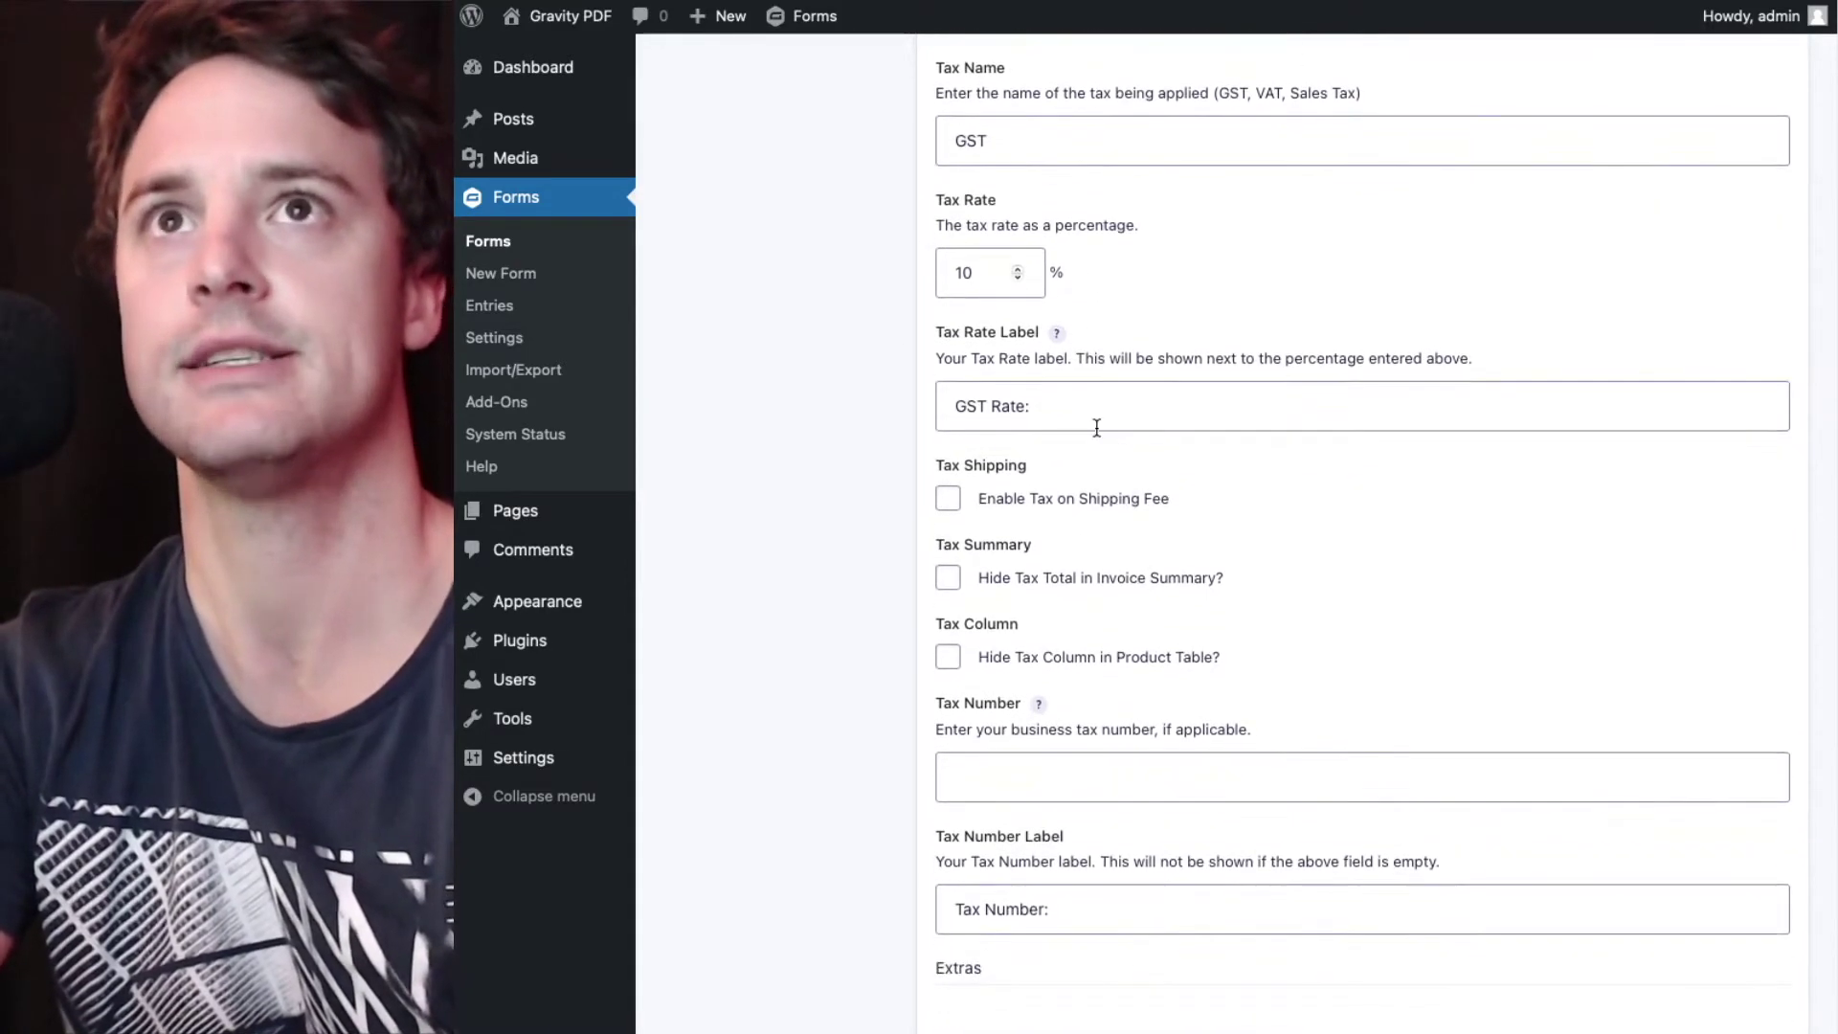
pyautogui.scroll(-1, 881, 422)
pyautogui.scroll(-1, 881, 423)
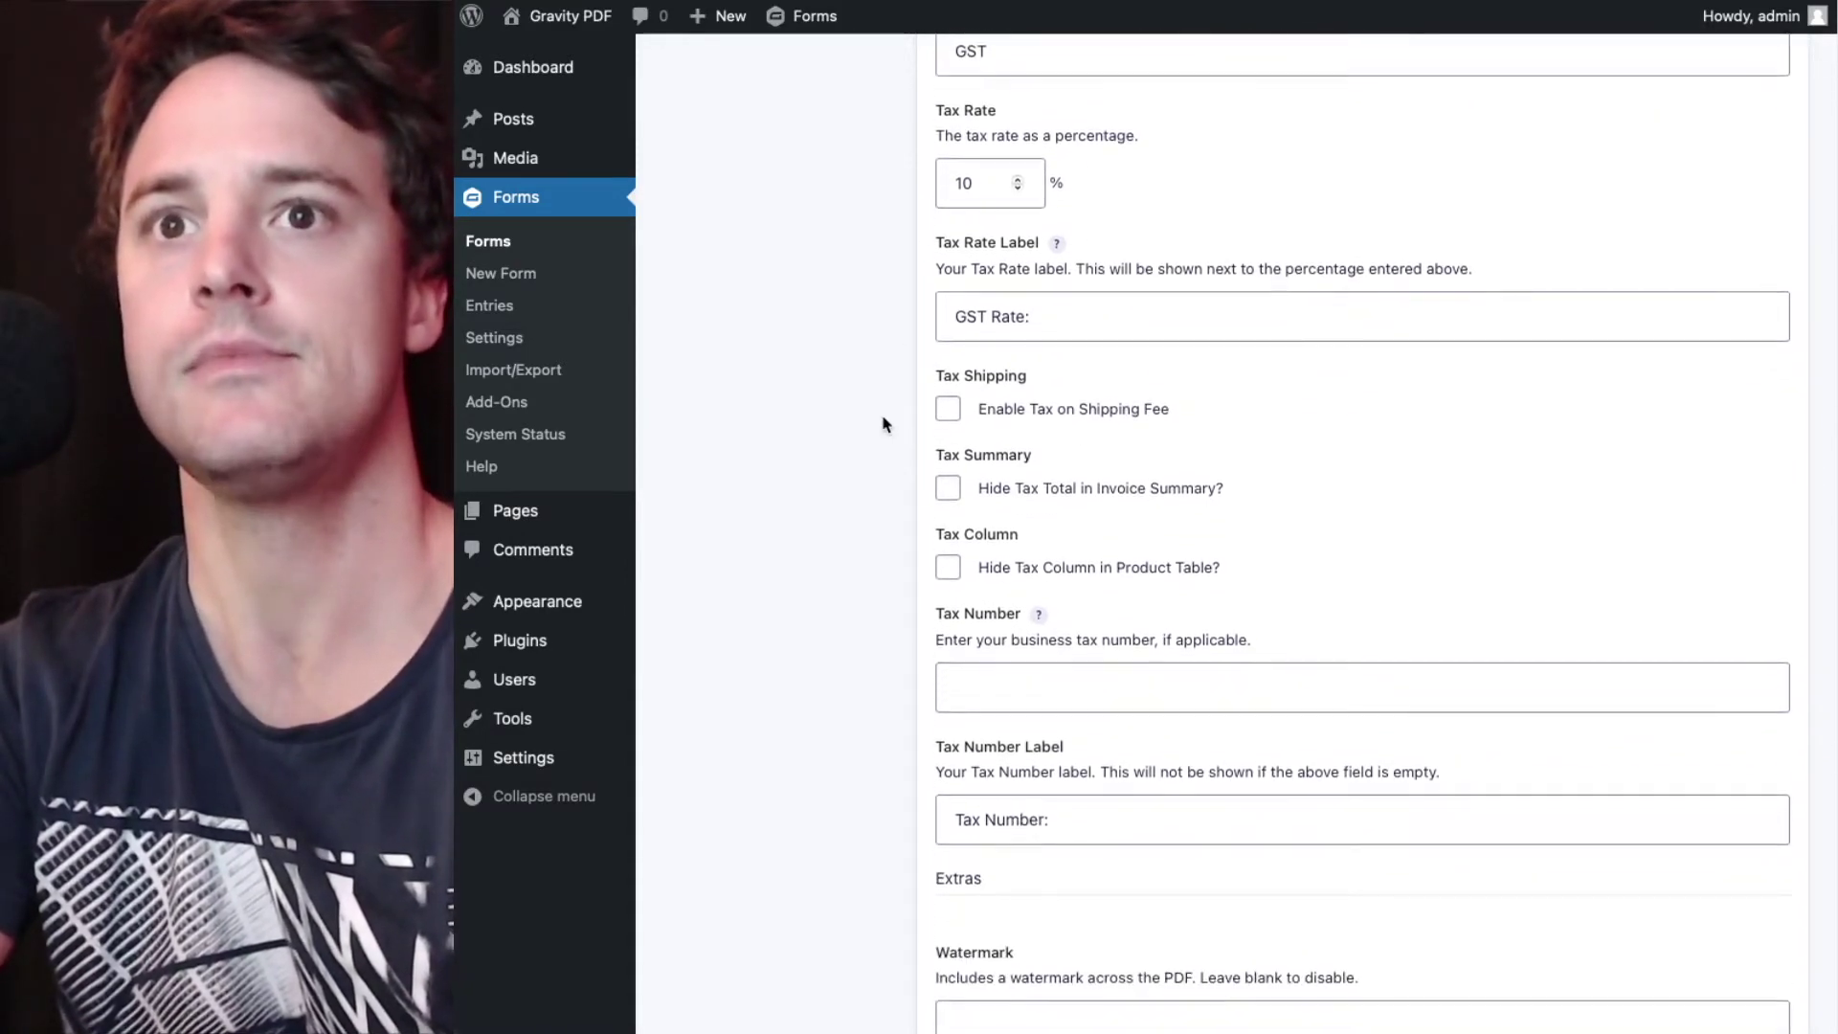
pyautogui.scroll(-8, 882, 423)
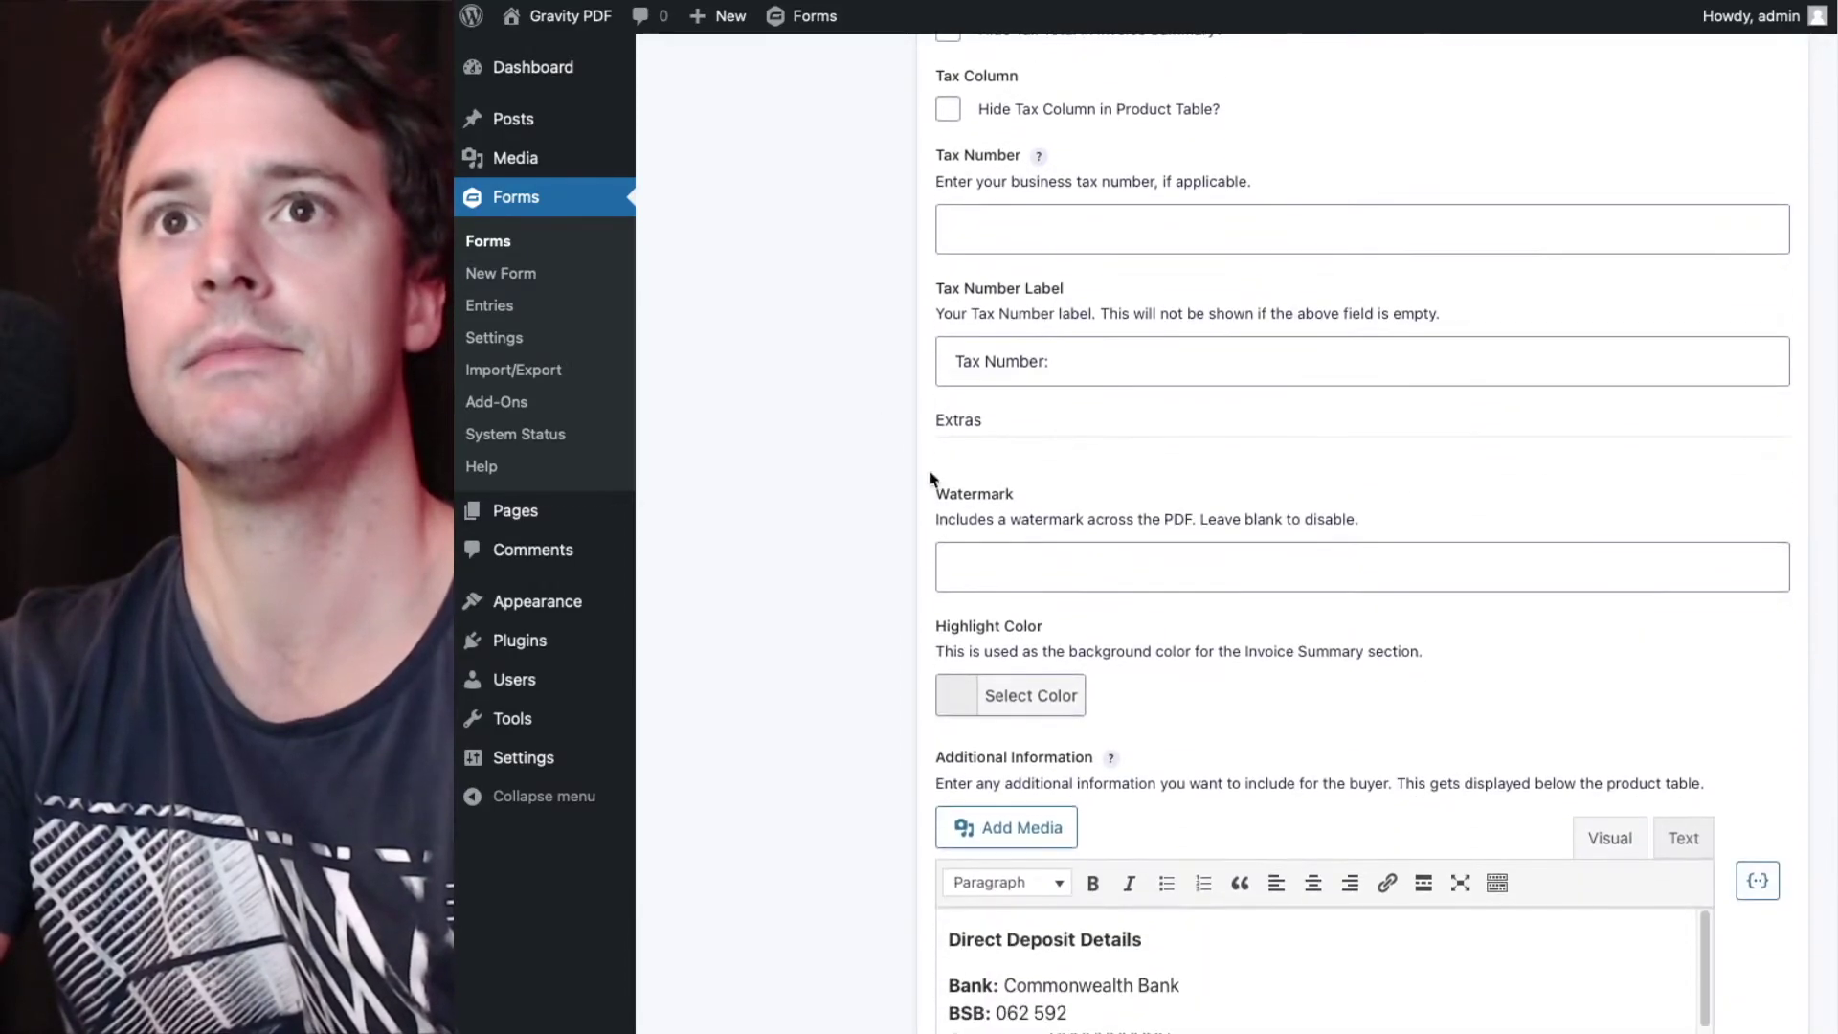
# - Add an UNPAID watermark and save the Invoice PDF settings
pyautogui.click(1060, 566)
pyautogui.scroll(-2, 1061, 567)
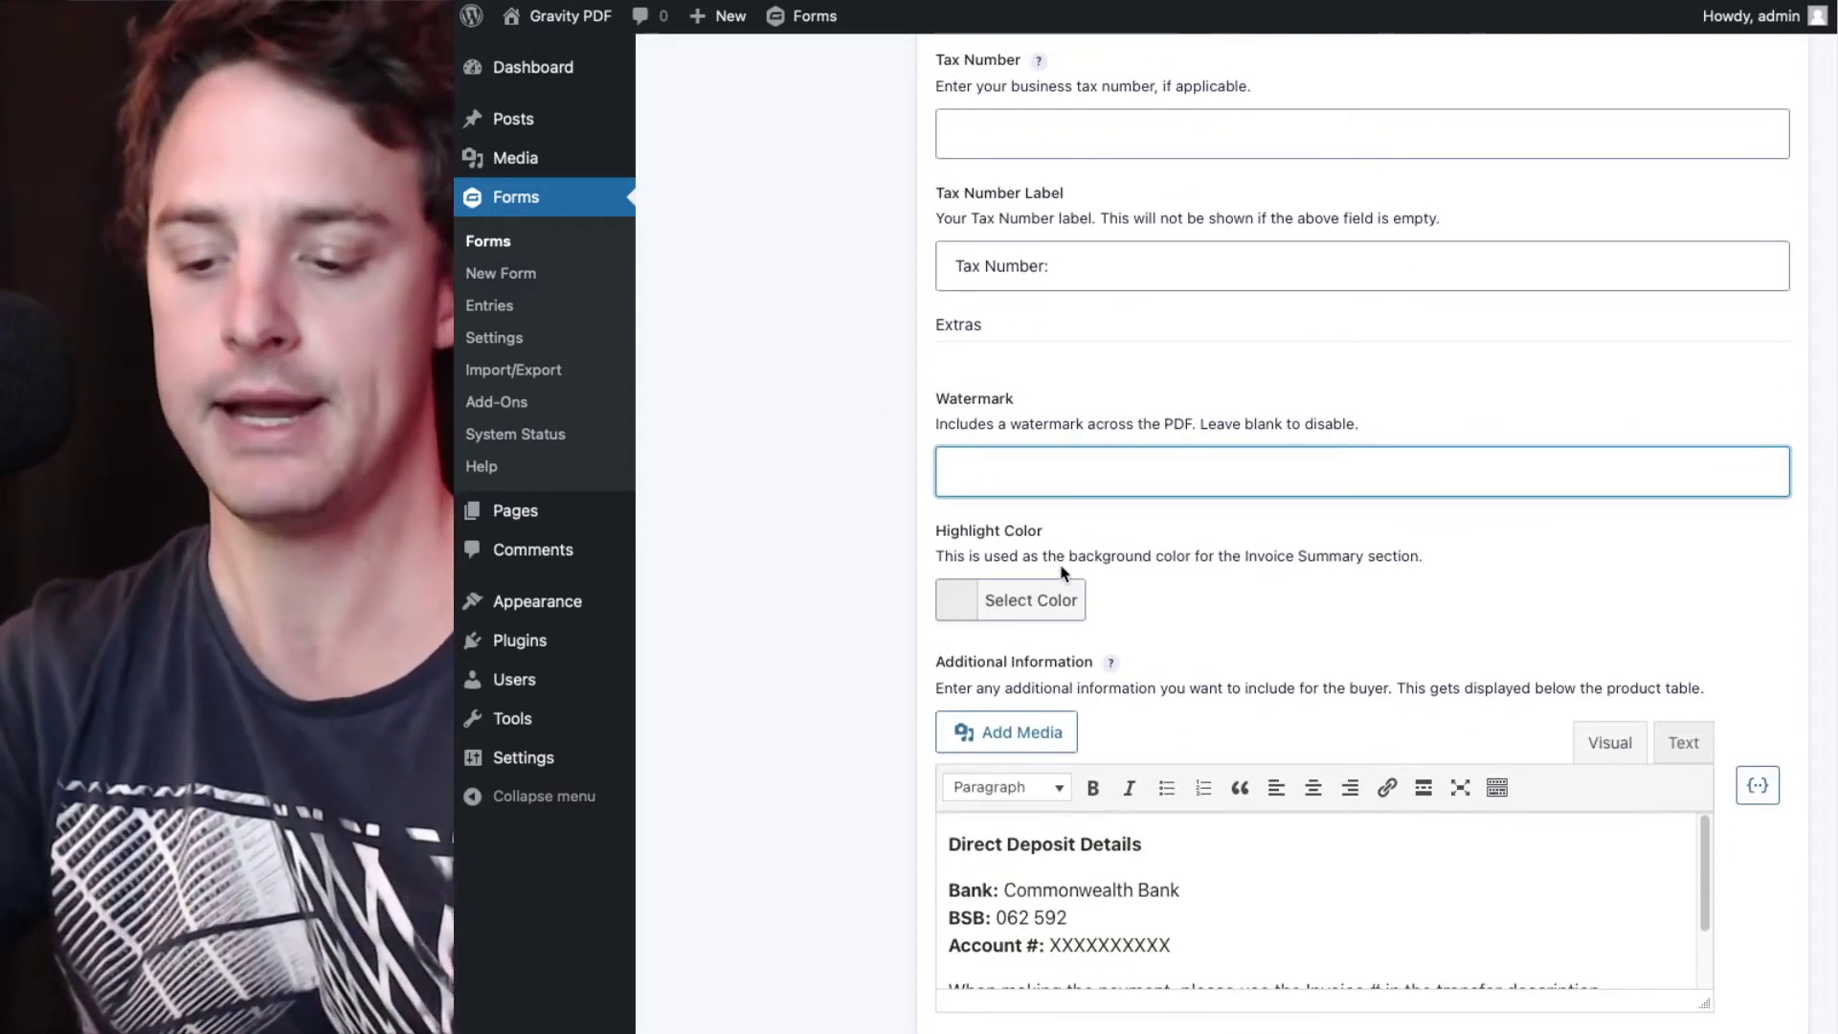
pyautogui.write('UNPAID')
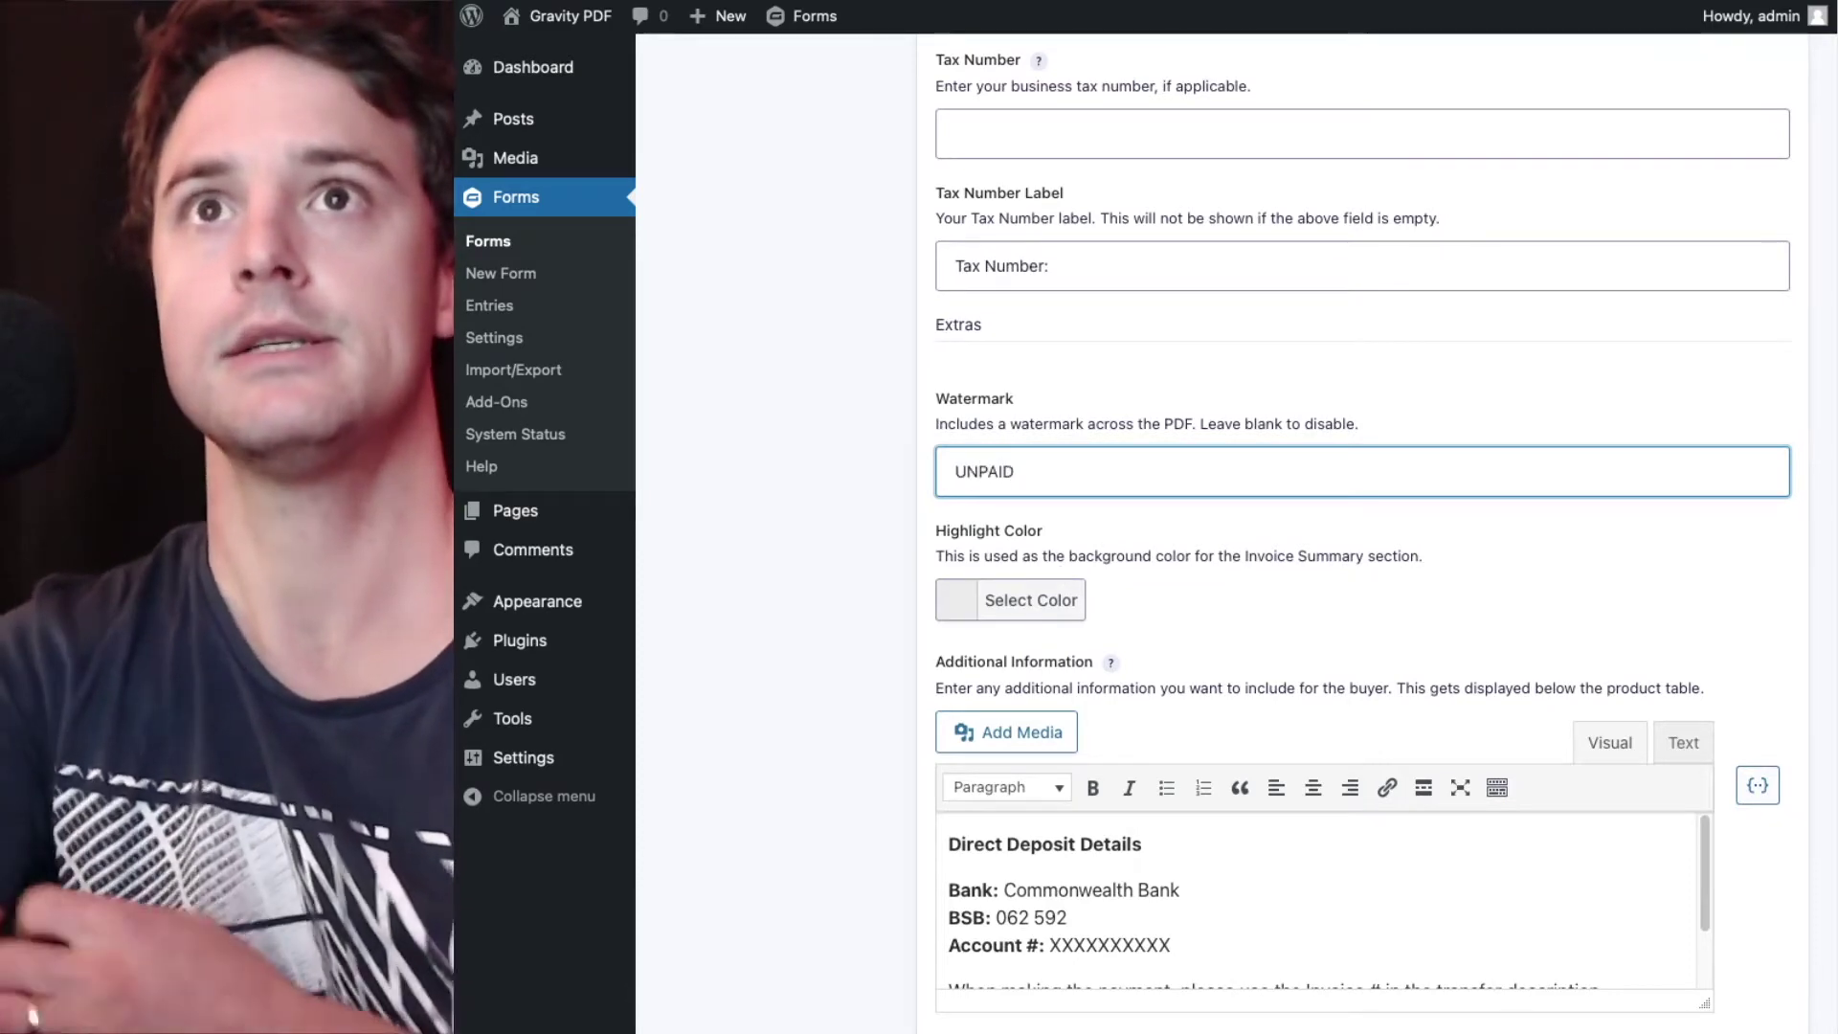
pyautogui.click(854, 488)
pyautogui.scroll(-10, 857, 491)
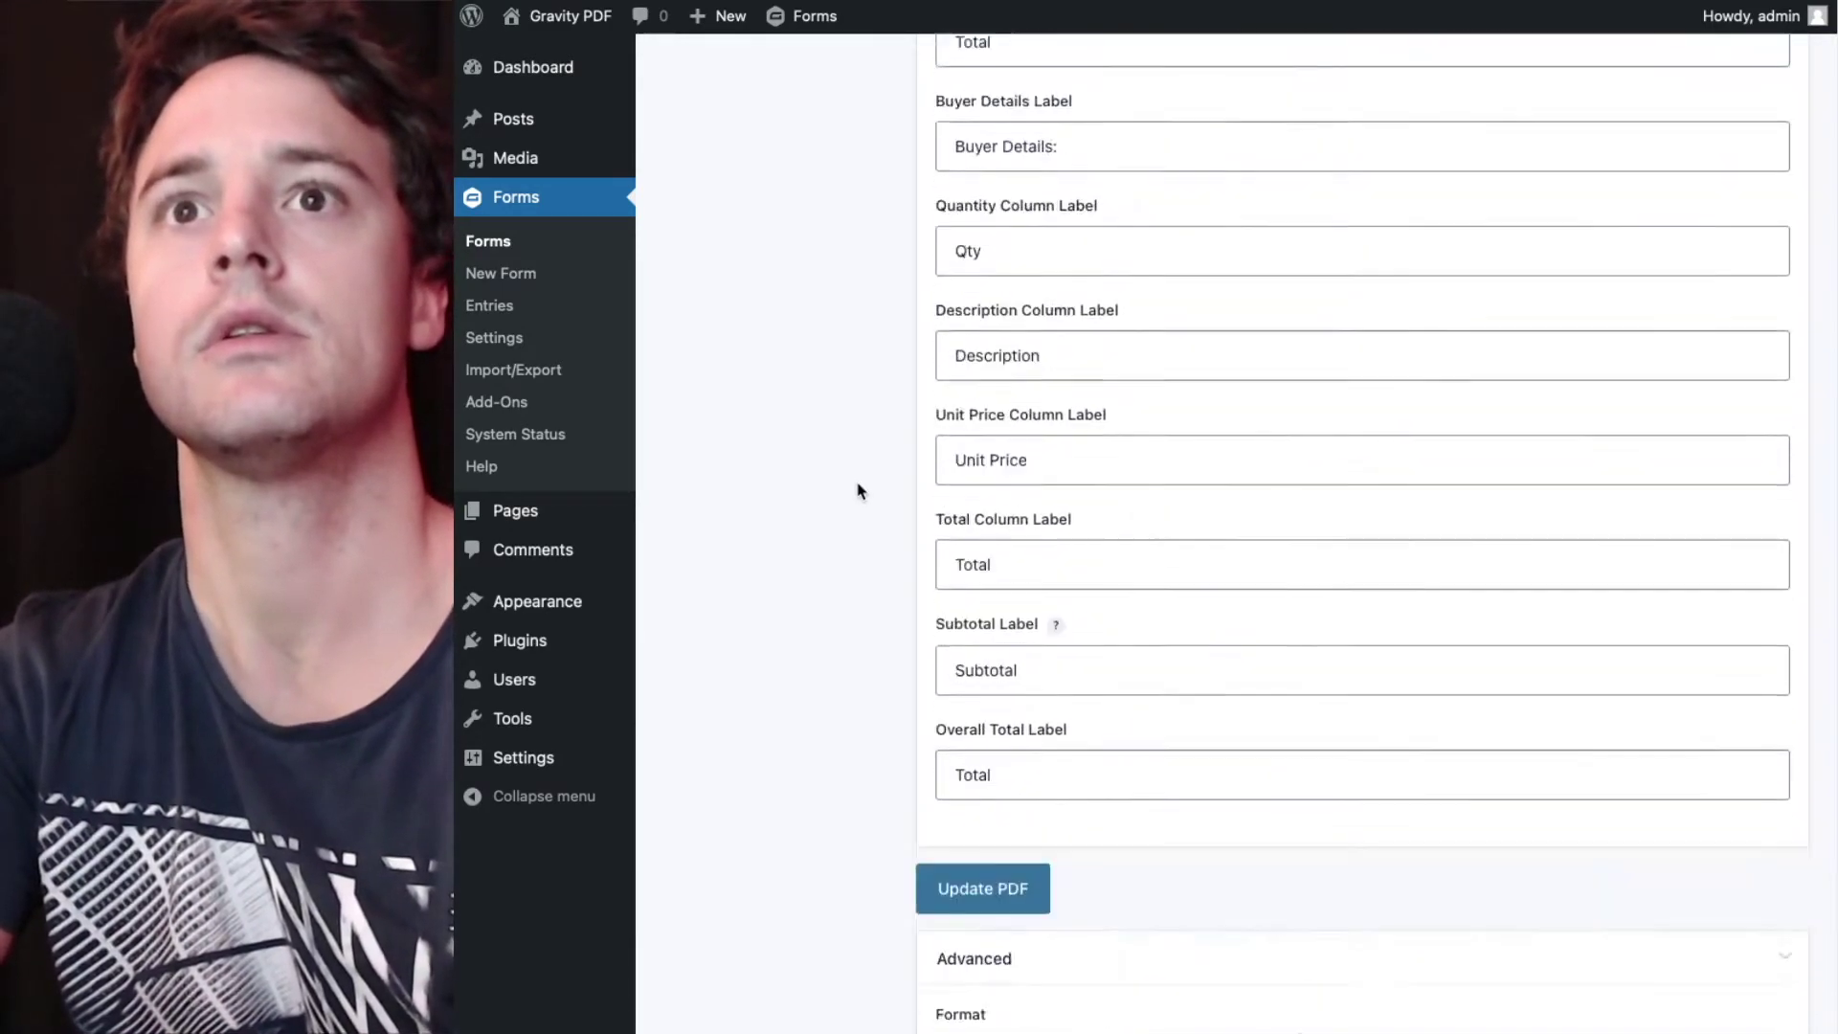
pyautogui.scroll(-1, 857, 490)
pyautogui.click(999, 739)
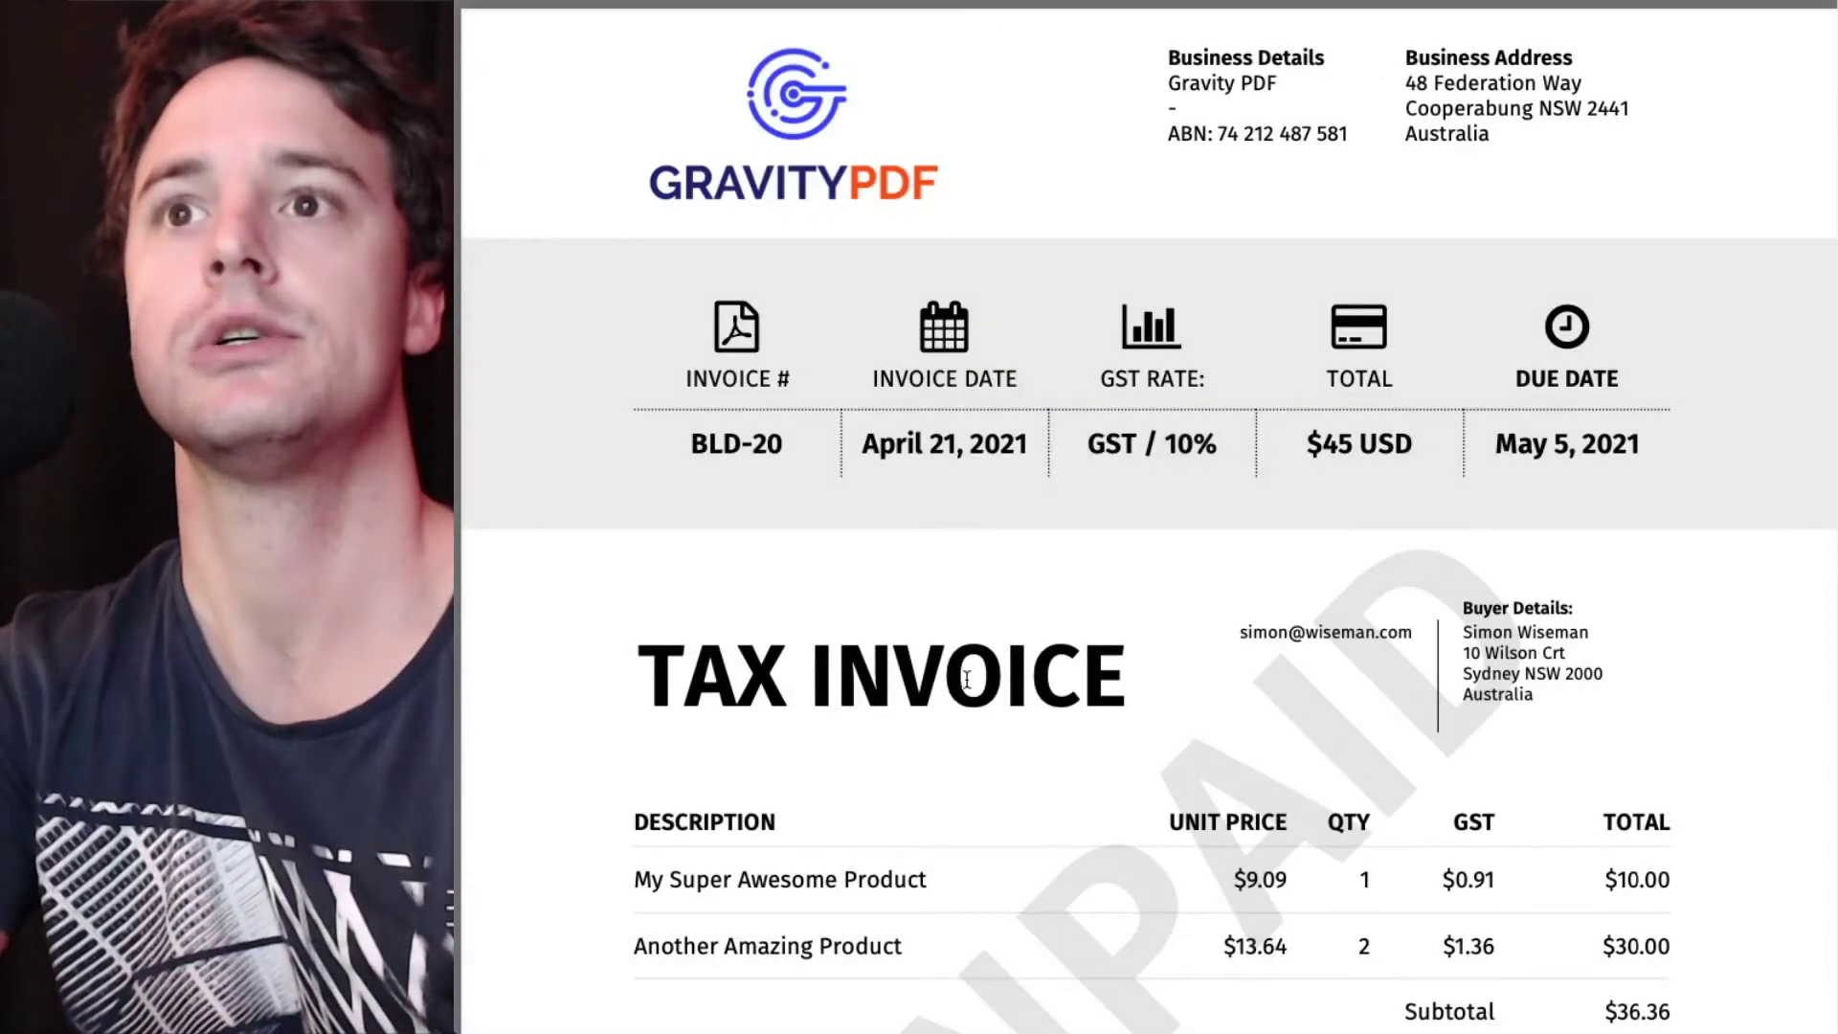
# - Fit the taxed invoice page and mark its totals: $5.00 shipping, $3.64 GST, $45.00 total
pyautogui.click(1061, 956)
pyautogui.click(1061, 957)
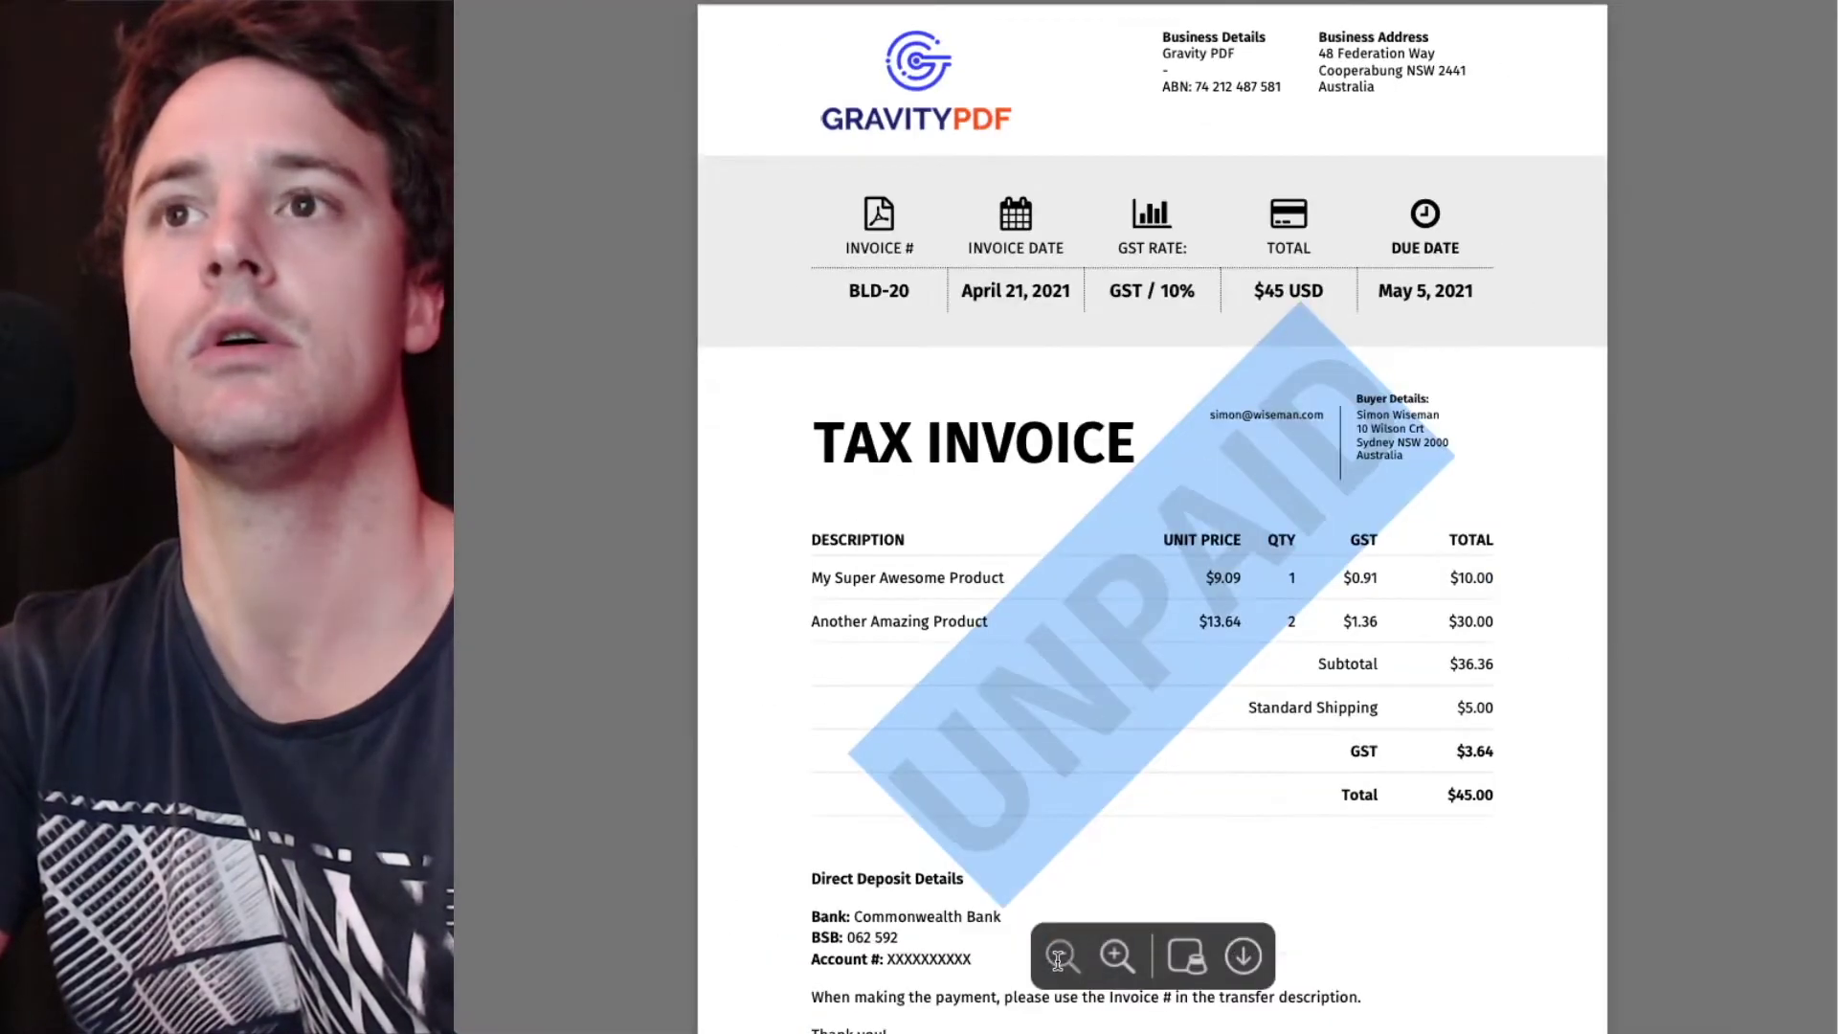
pyautogui.click(1061, 956)
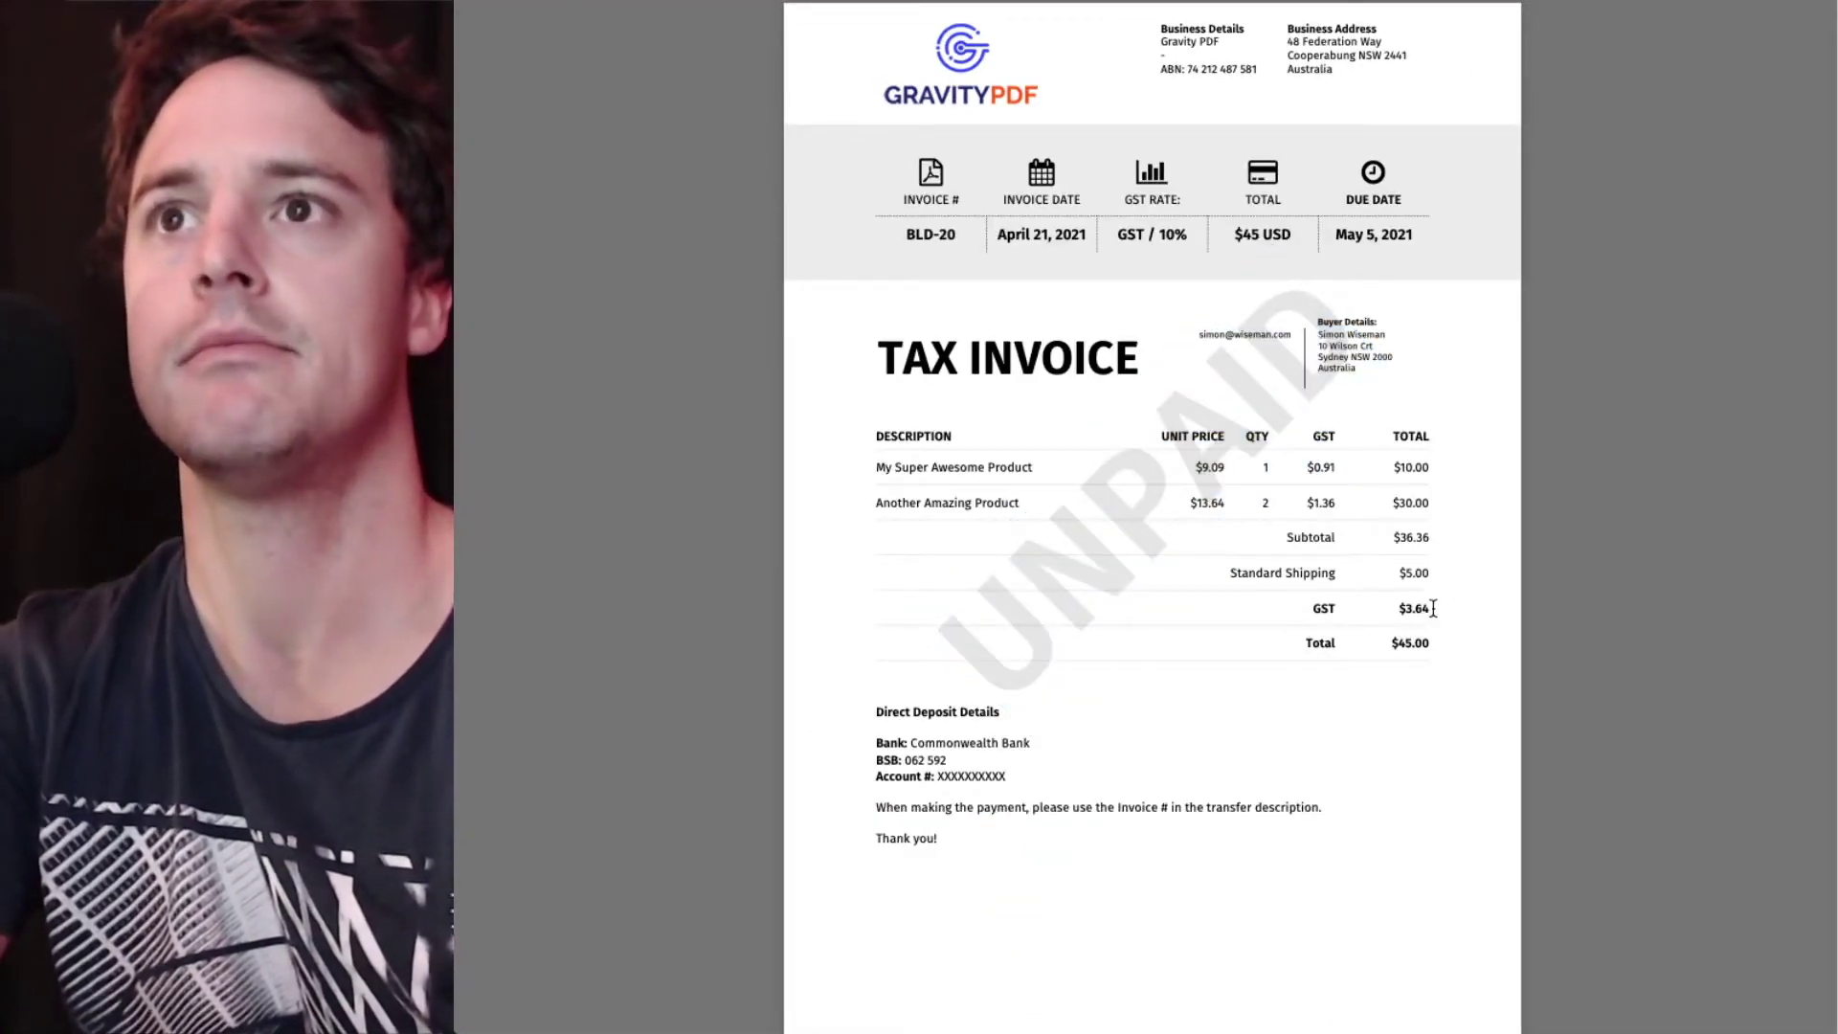
pyautogui.moveTo(1422, 609); pyautogui.dragTo(1317, 603)
pyautogui.click(1317, 603)
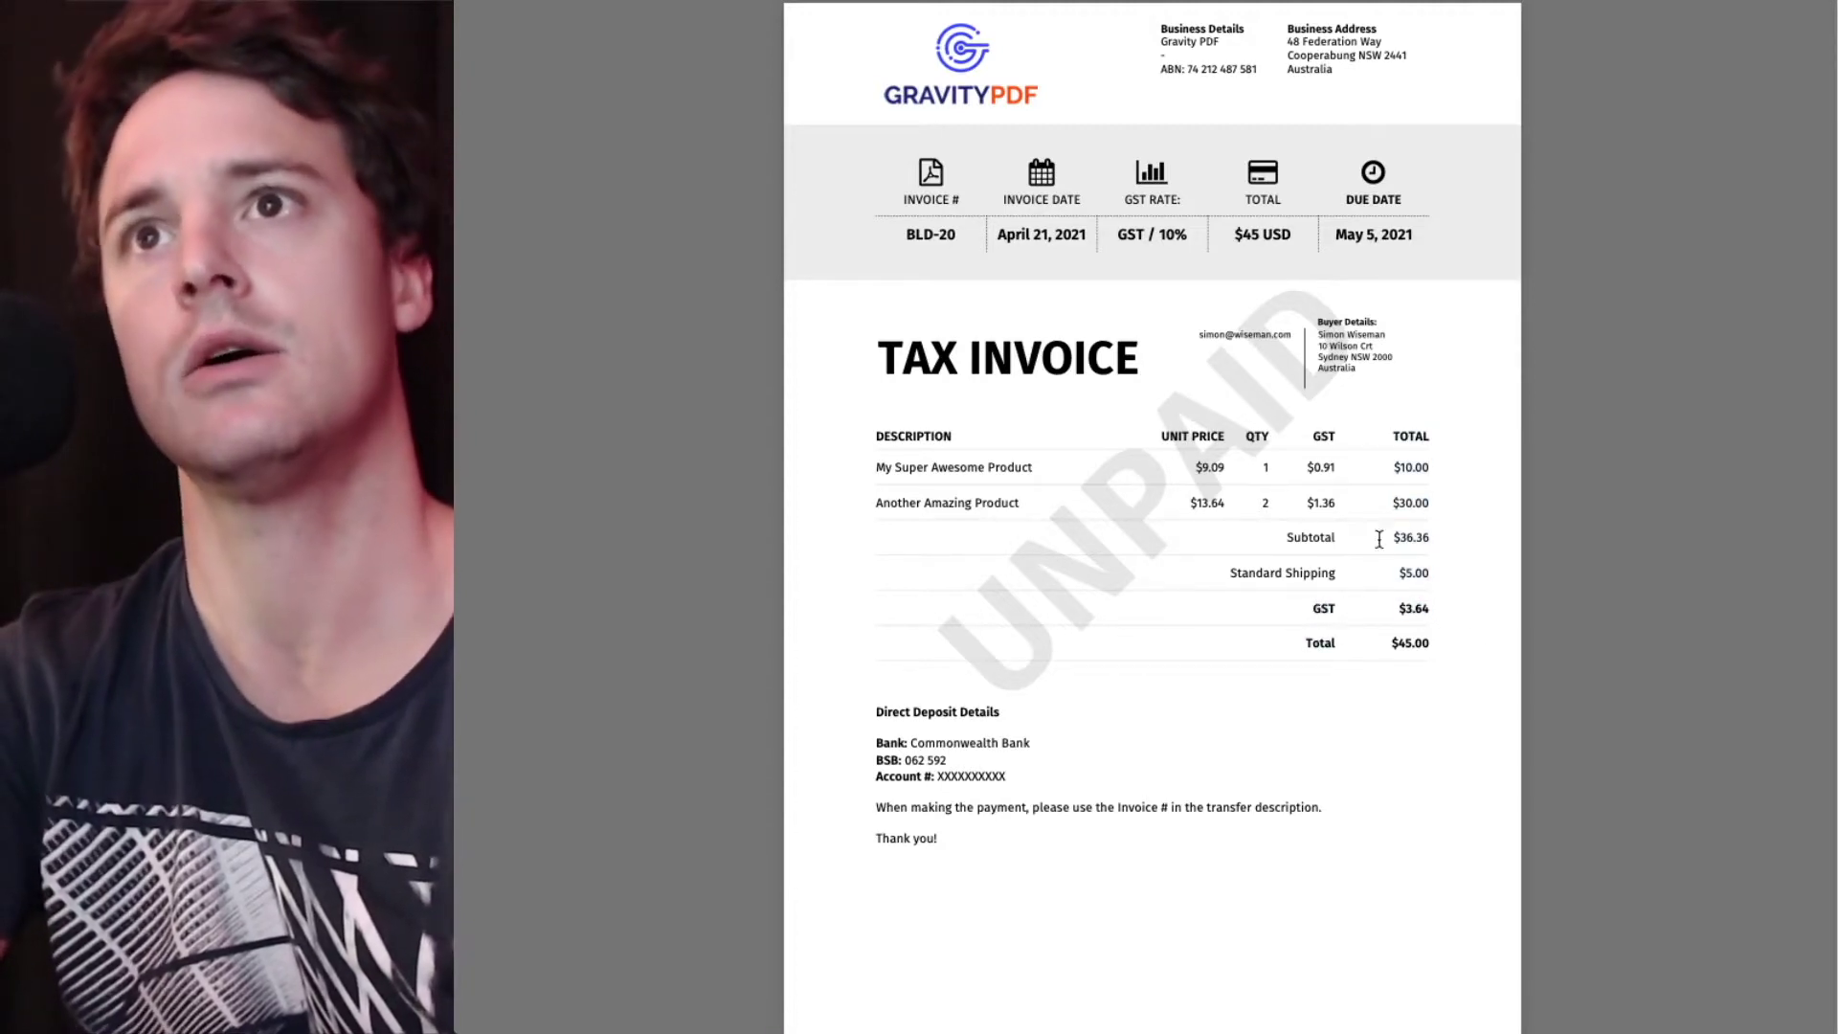
# - Enable Tax on Shipping Fee in the Invoice PDF settings and save them
pyautogui.click(935, 5)
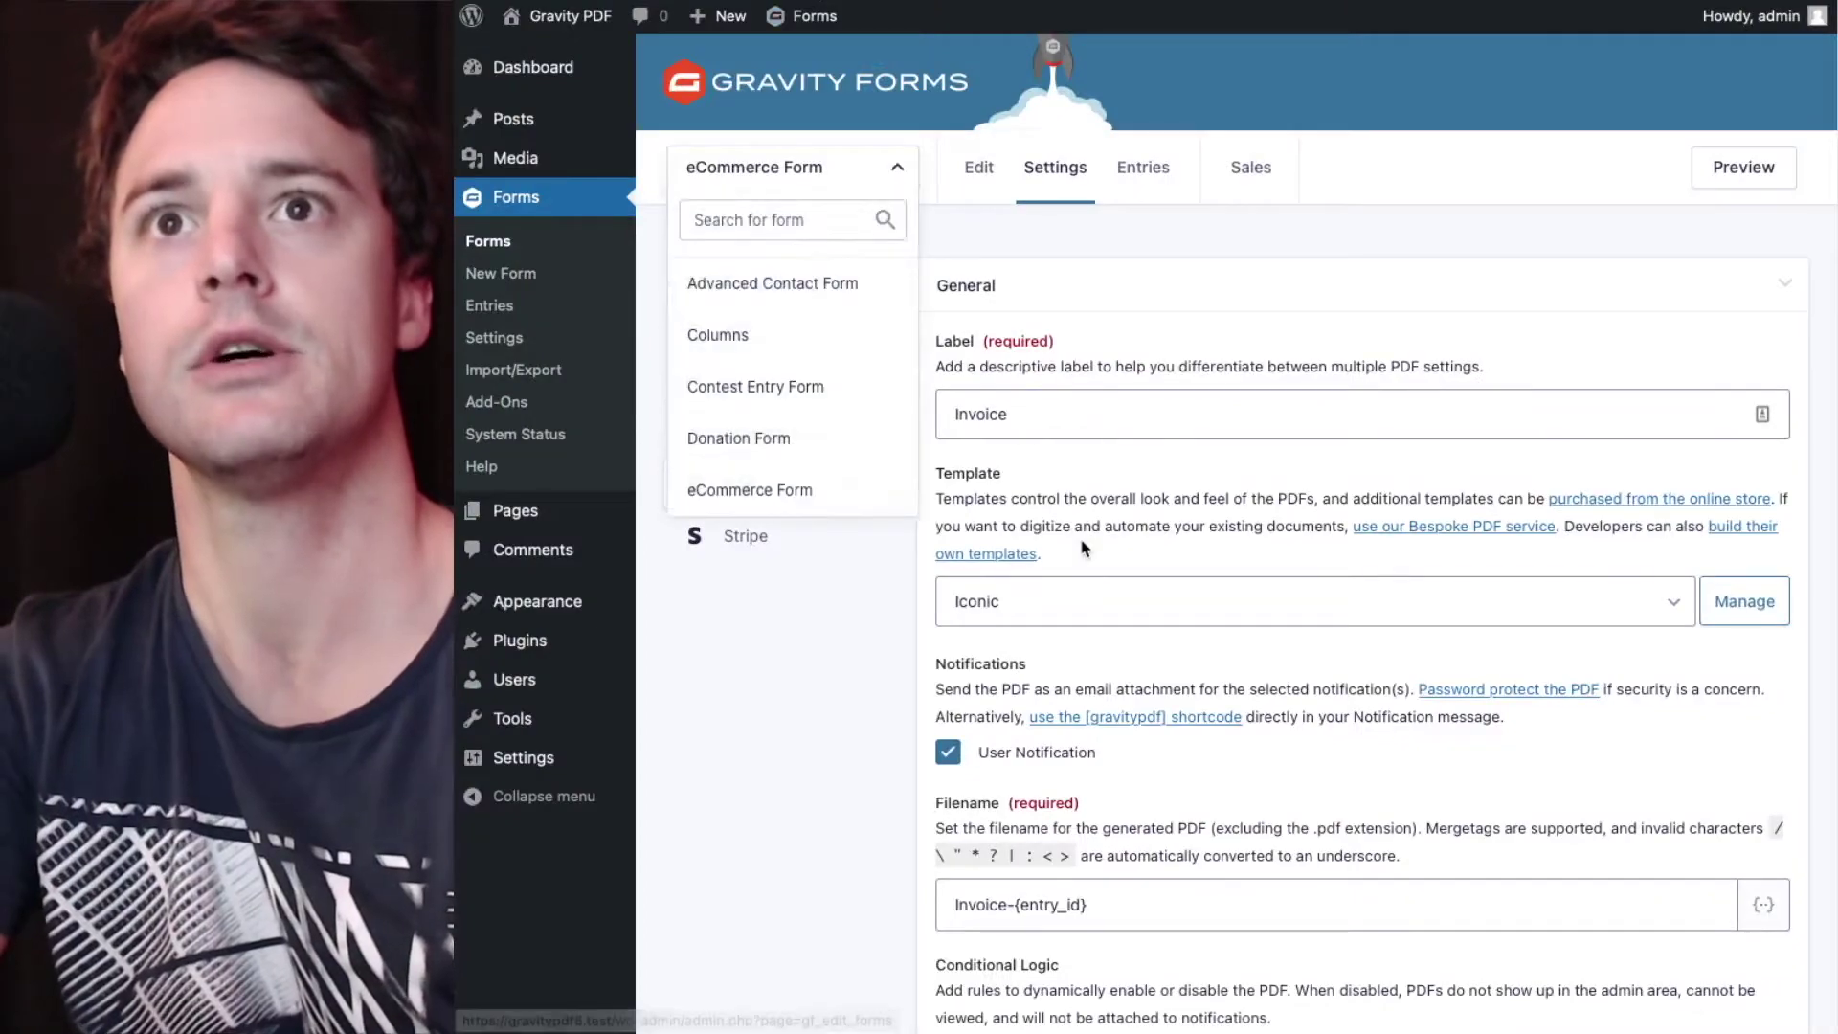
pyautogui.scroll(-20, 1084, 549)
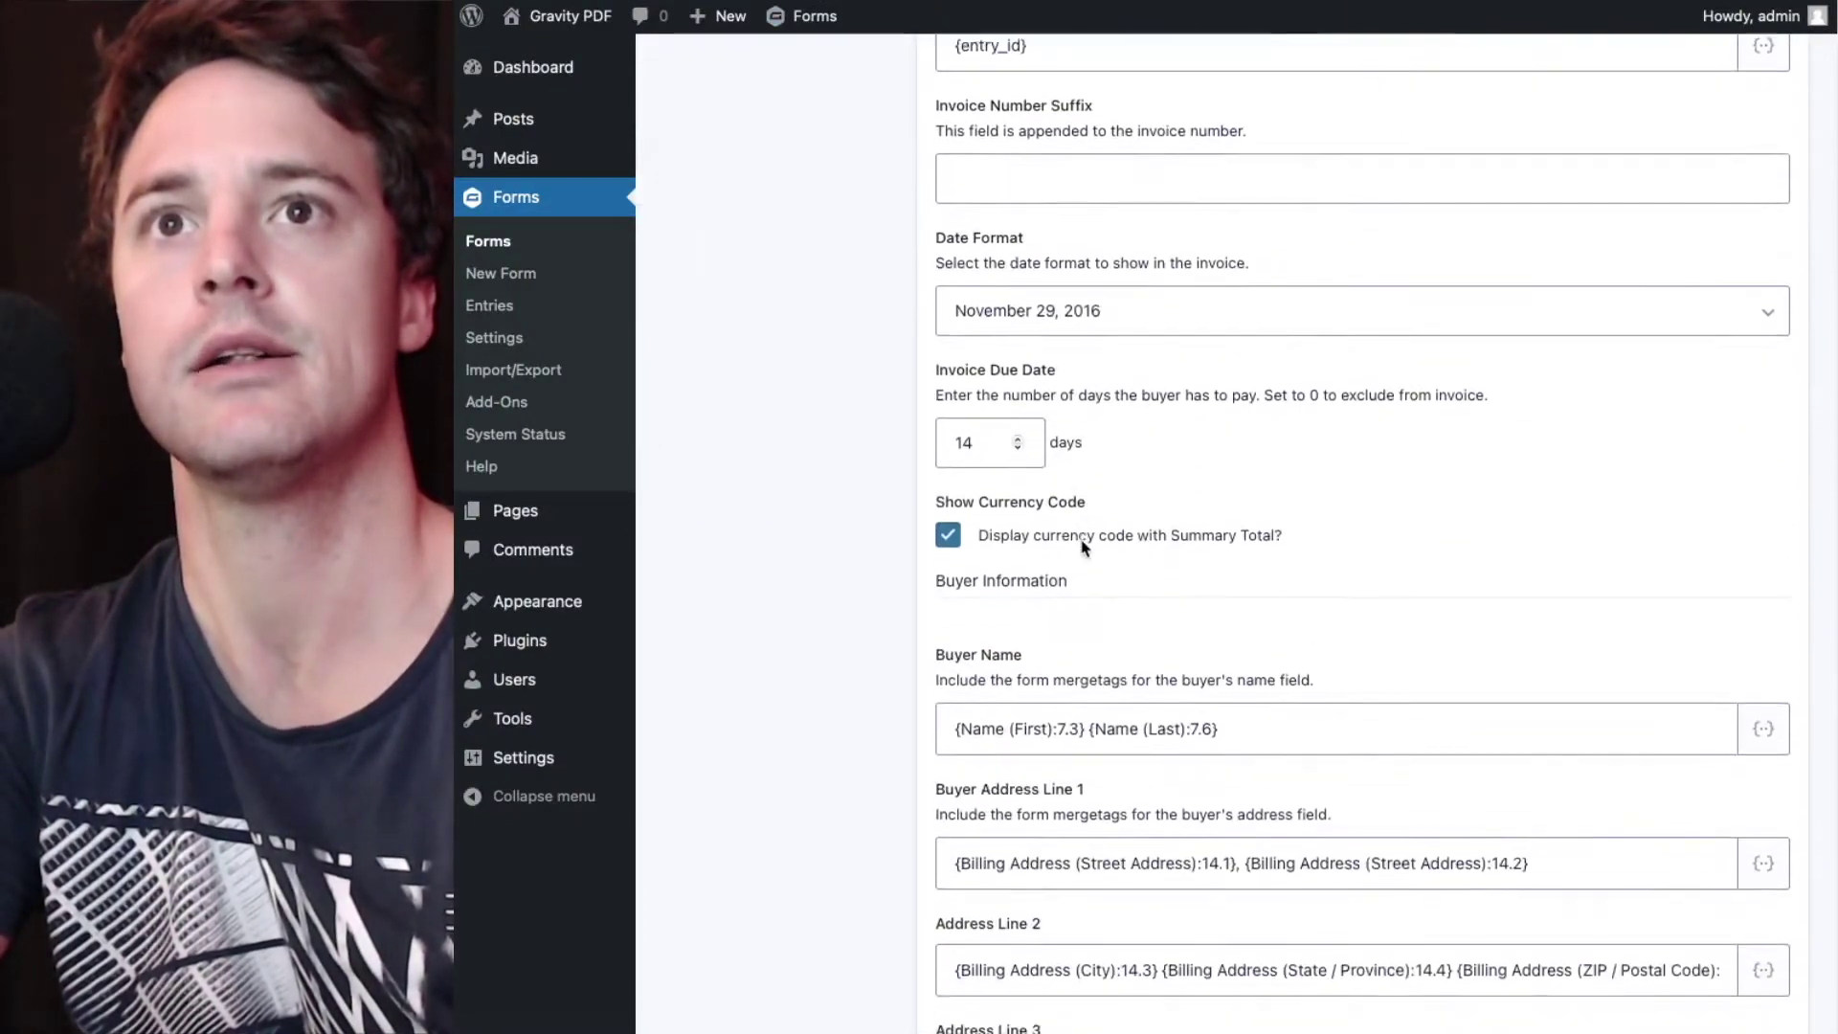
pyautogui.scroll(-15, 1084, 549)
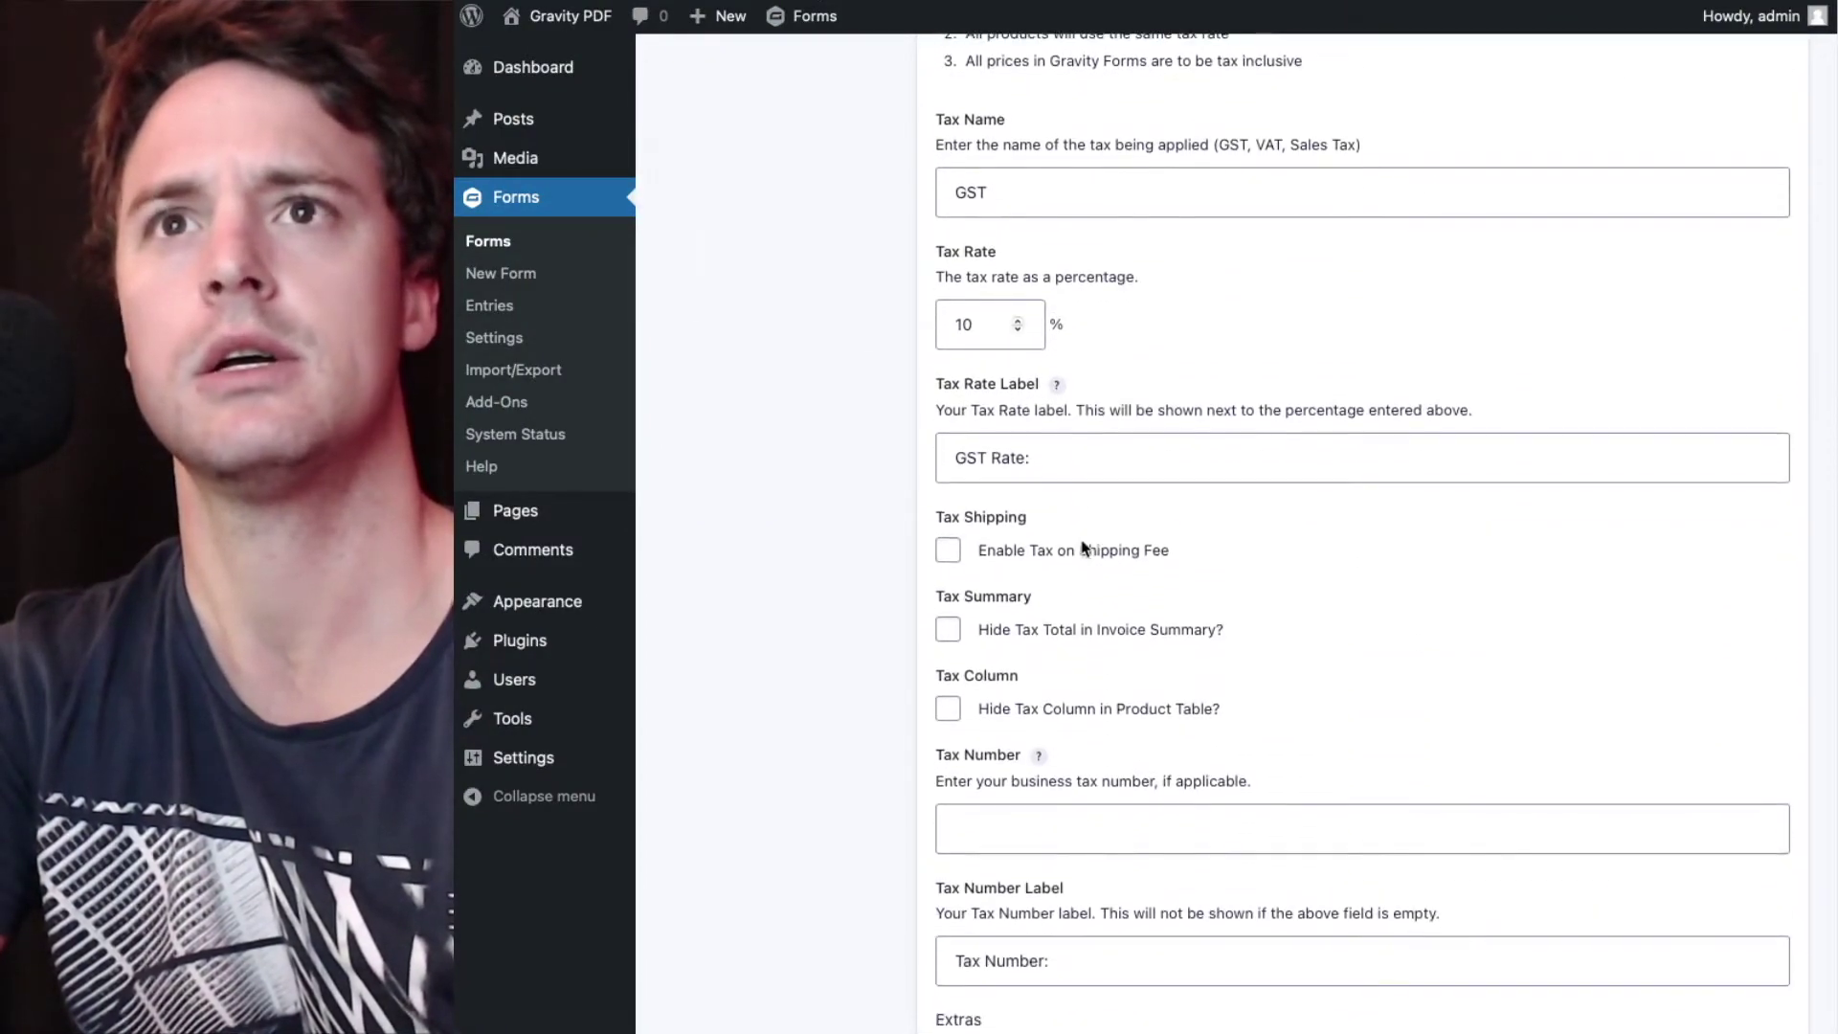
pyautogui.click(1069, 557)
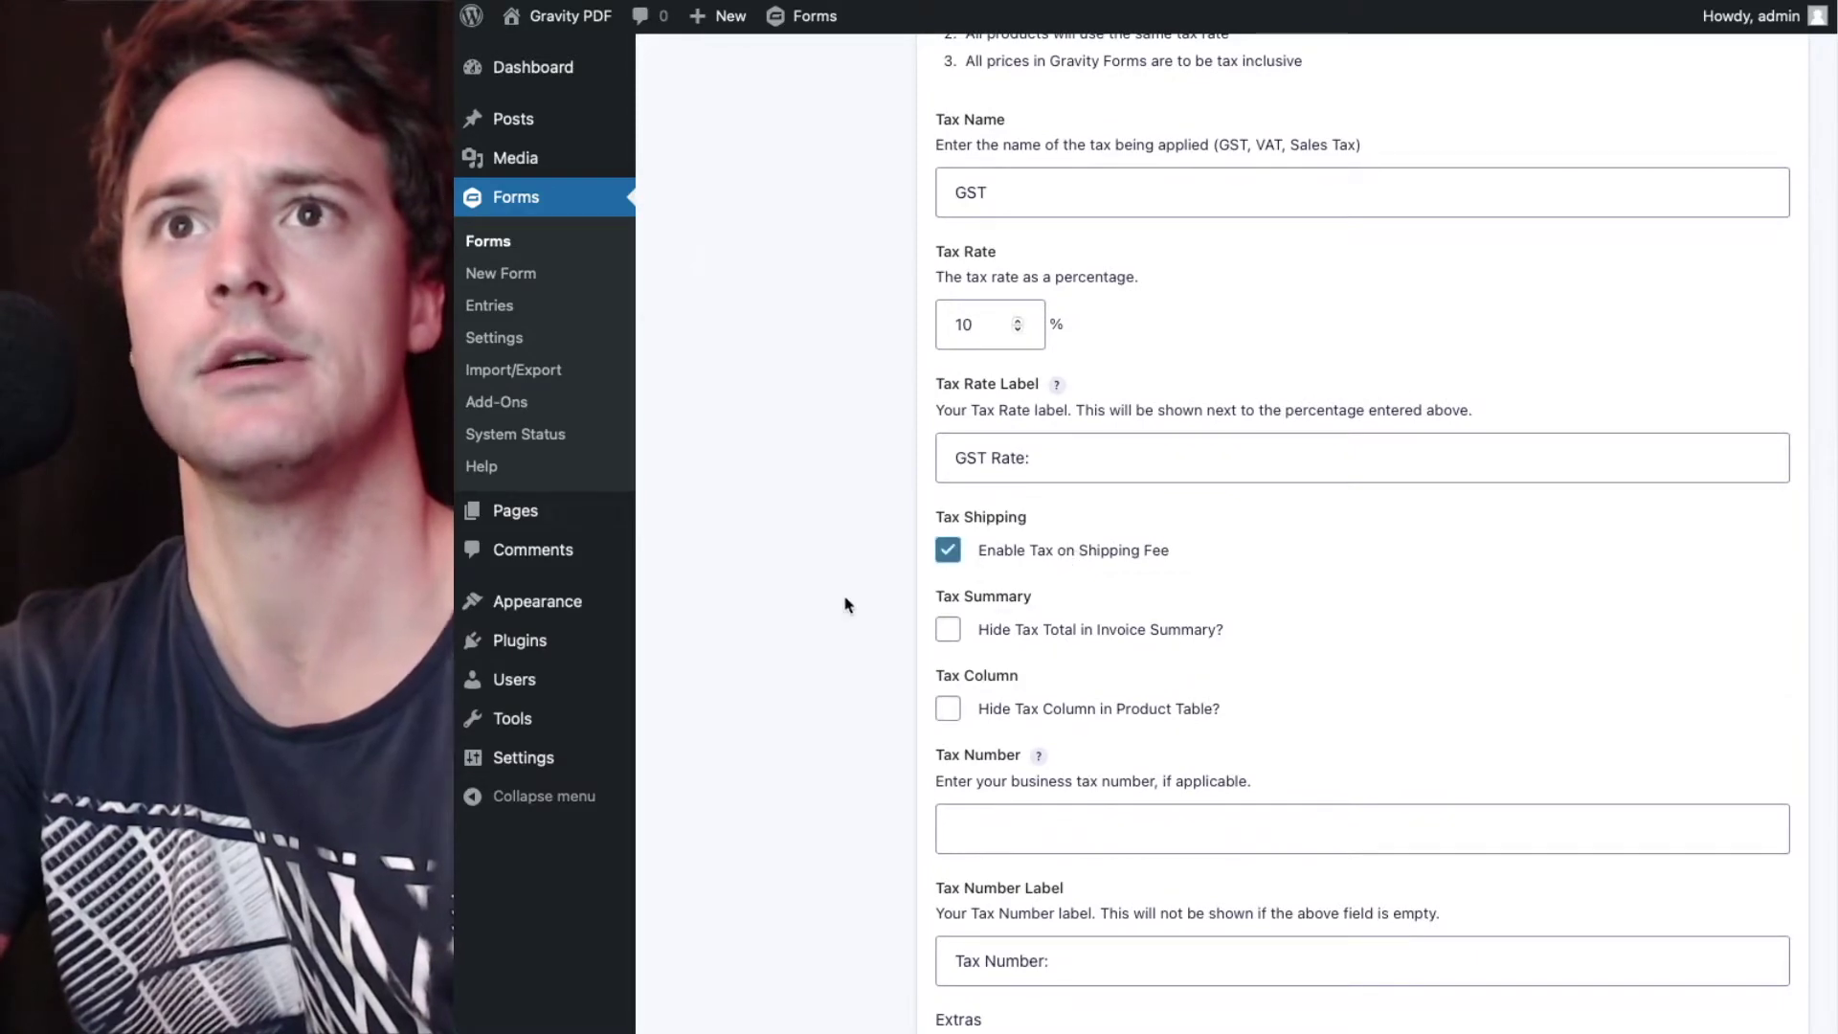
pyautogui.scroll(-20, 820, 608)
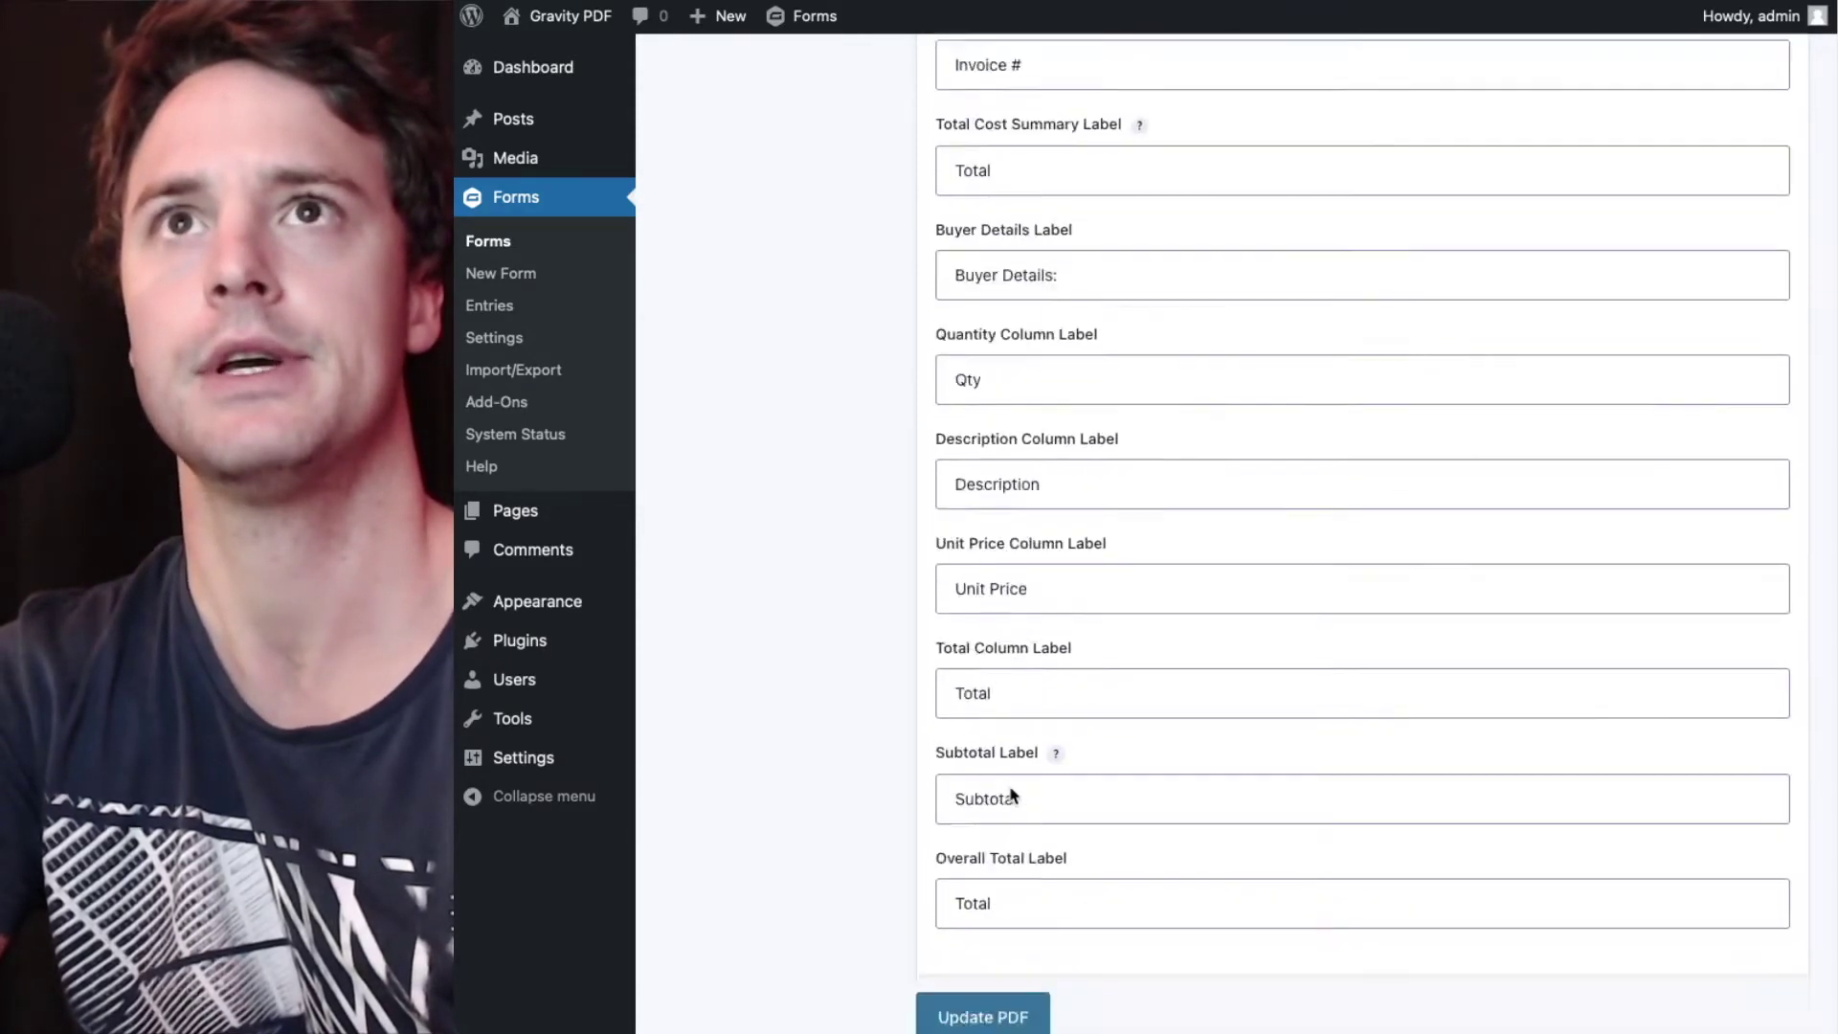
pyautogui.click(1004, 594)
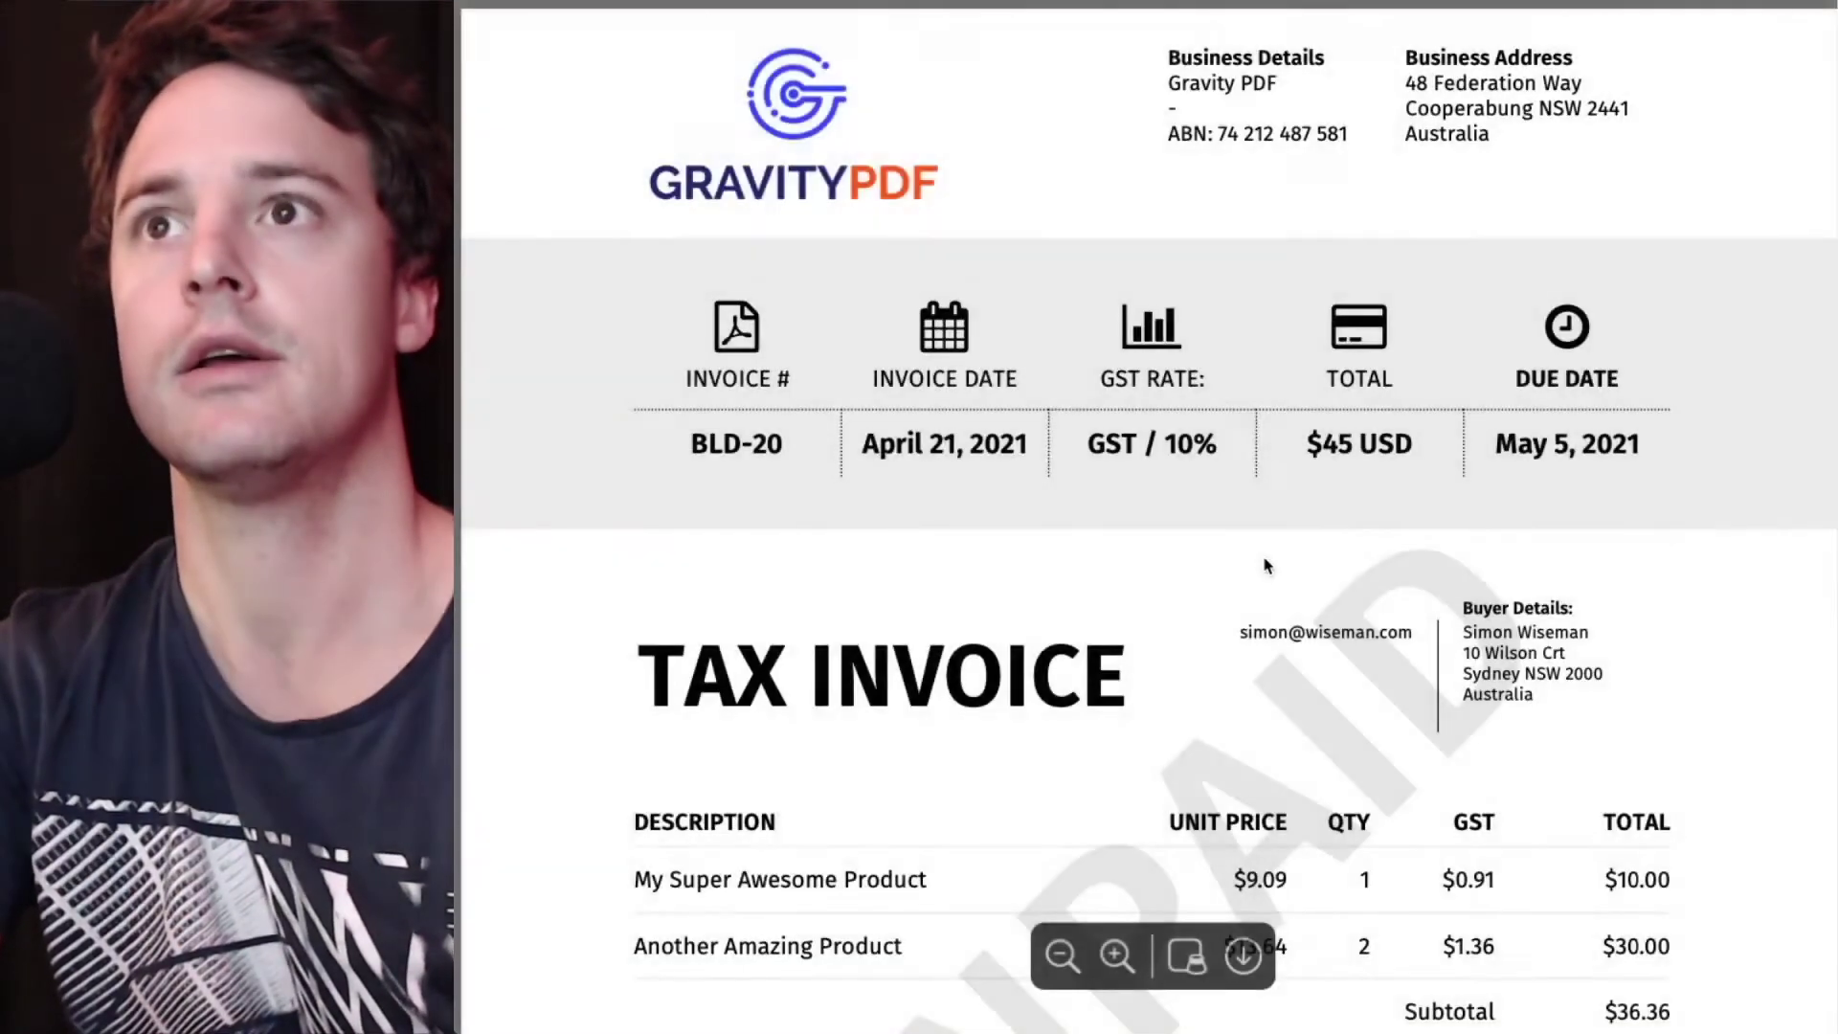
# - Fit the regenerated invoice and check shipping $4.55 and GST $4.09 before returning to settings
pyautogui.scroll(-6, 1264, 565)
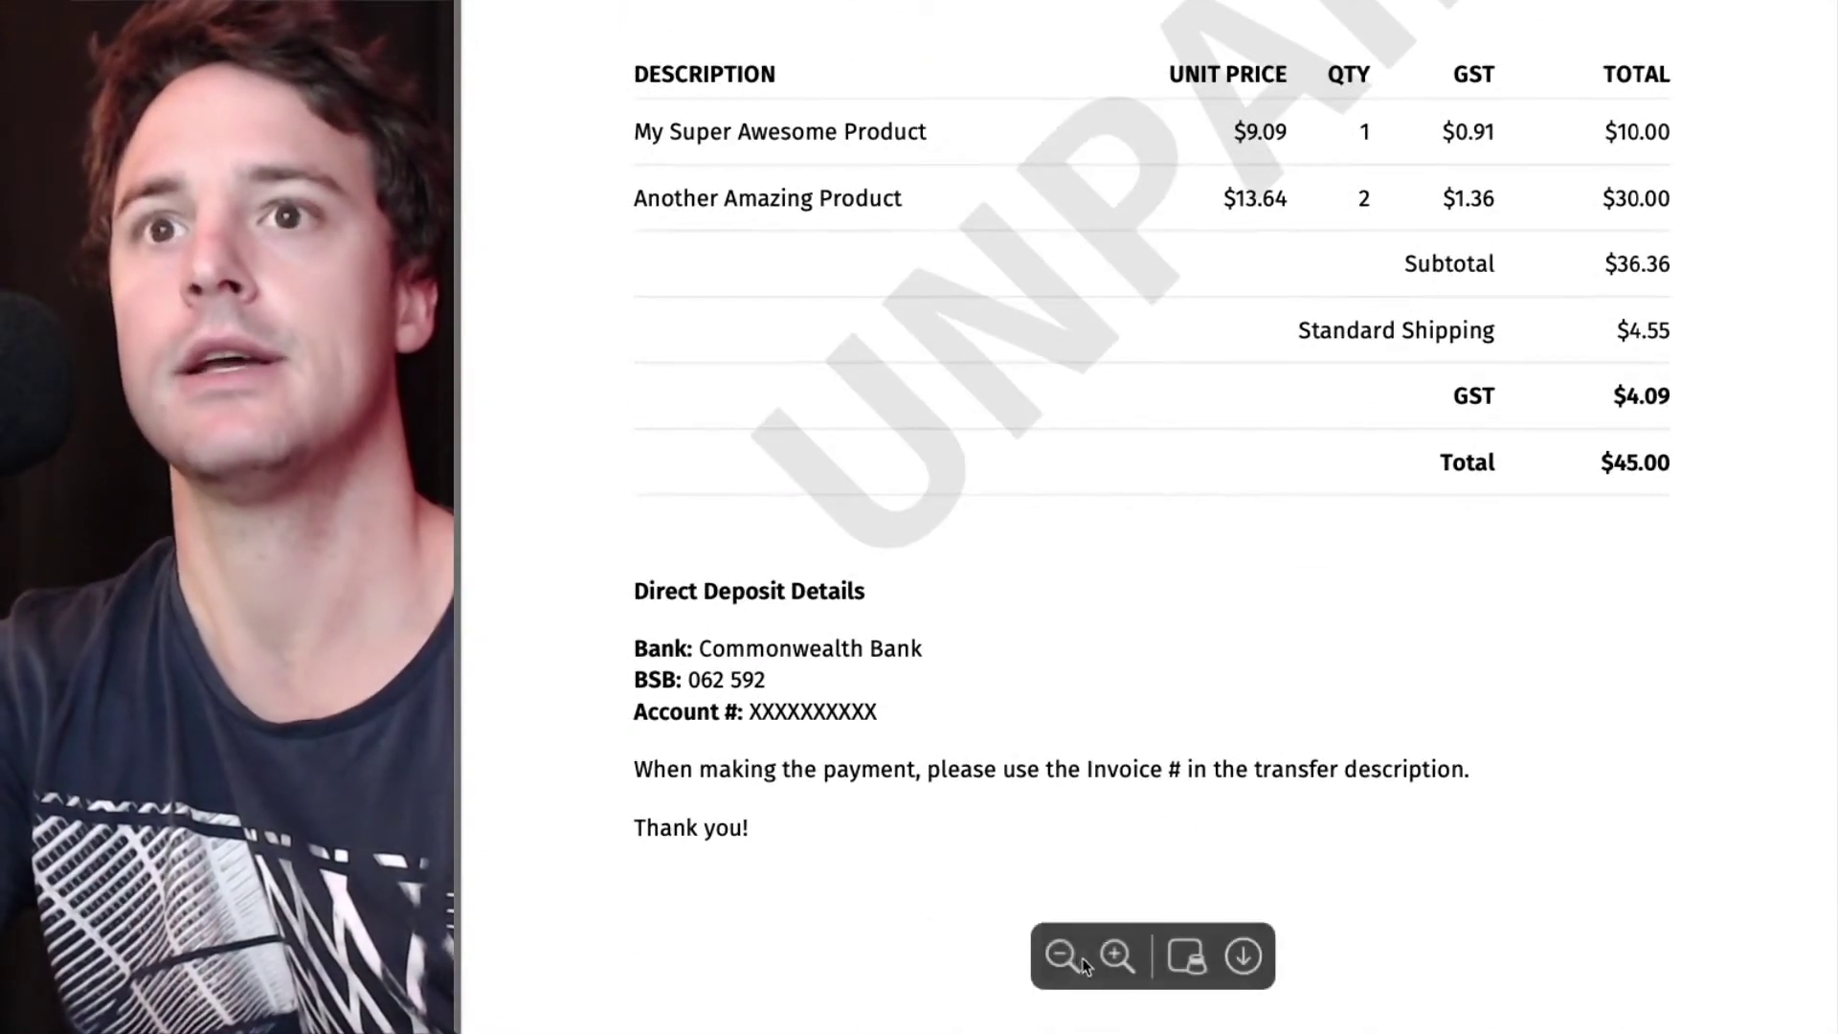
pyautogui.click(1065, 954)
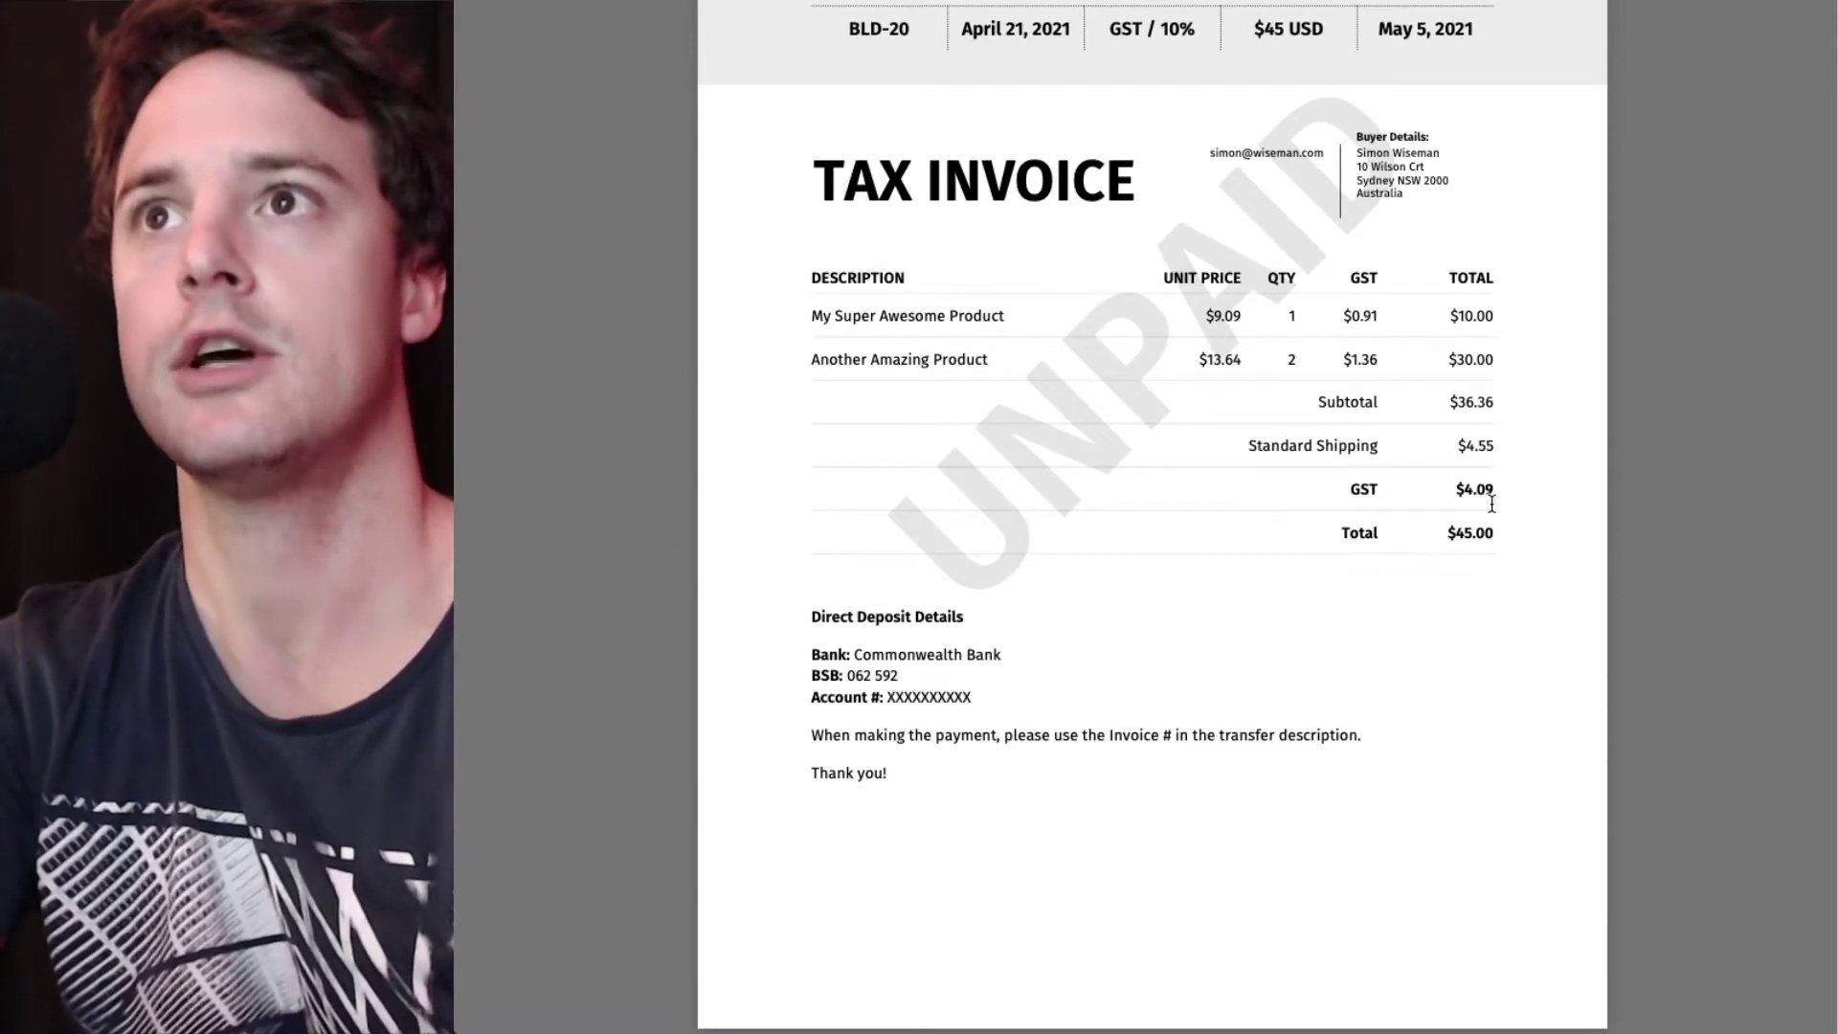
pyautogui.scroll(2, 1491, 503)
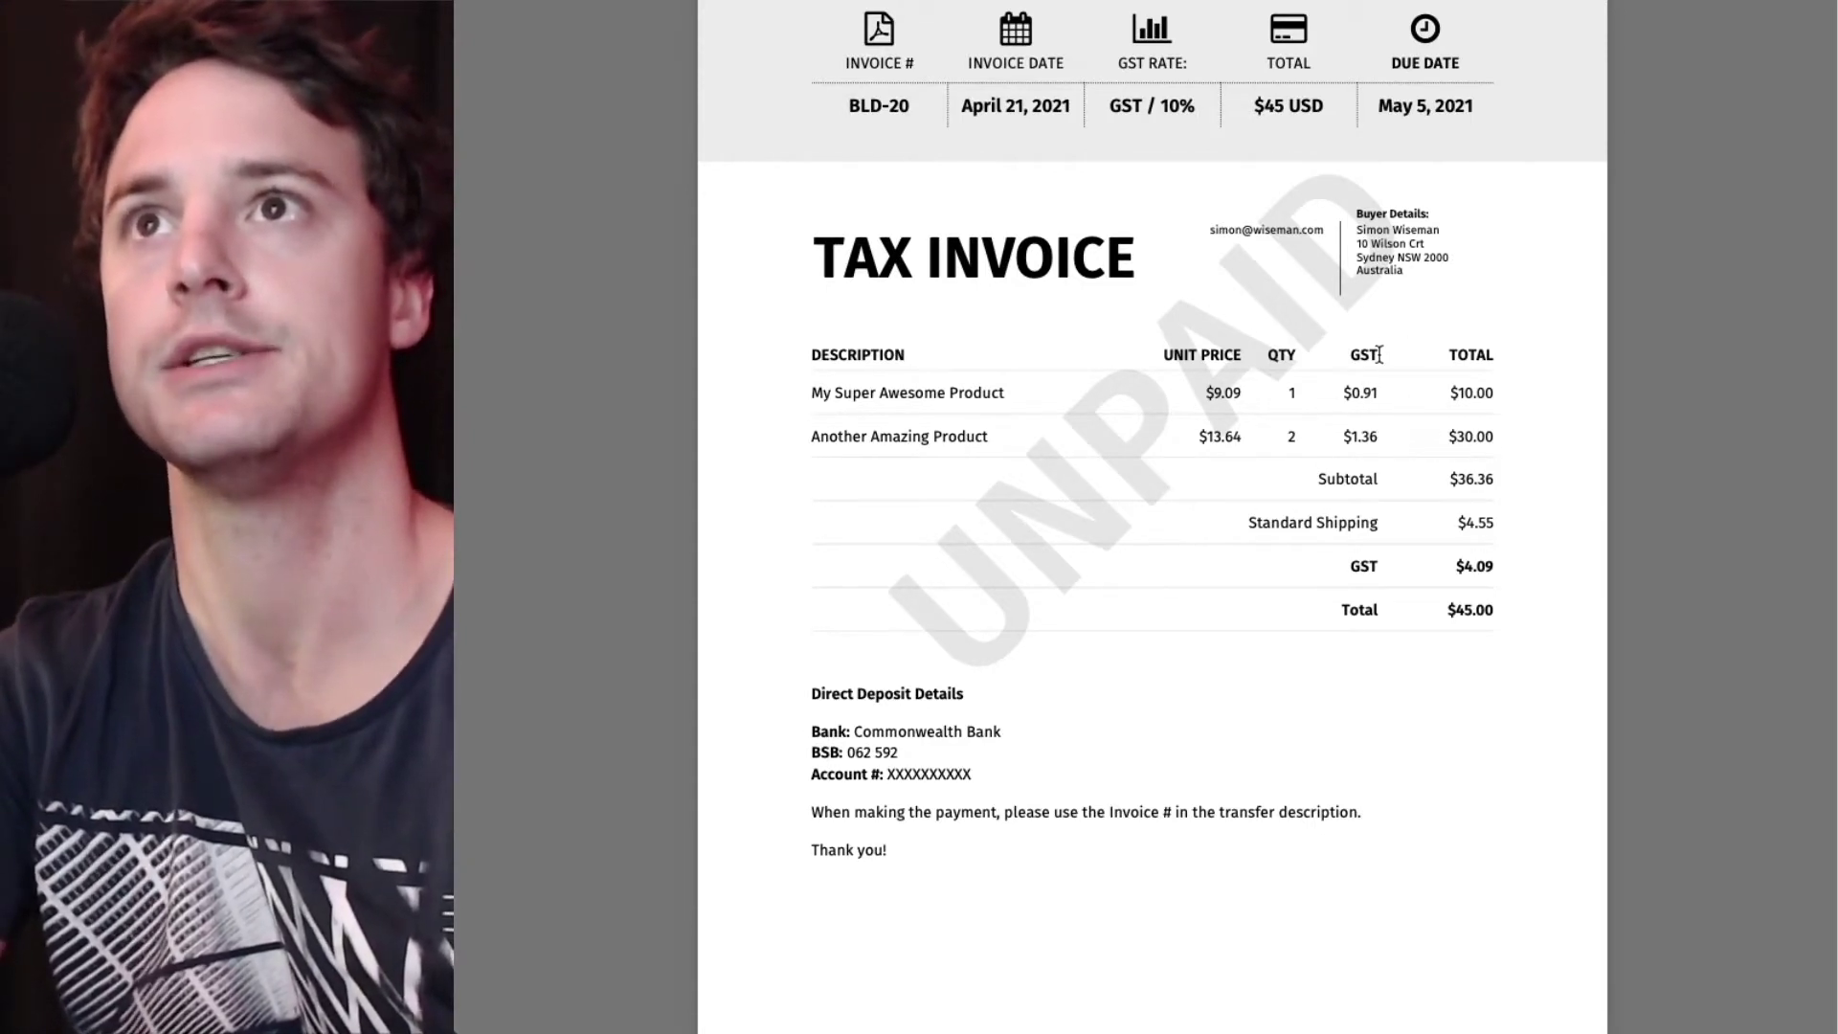
pyautogui.scroll(1, 1371, 476)
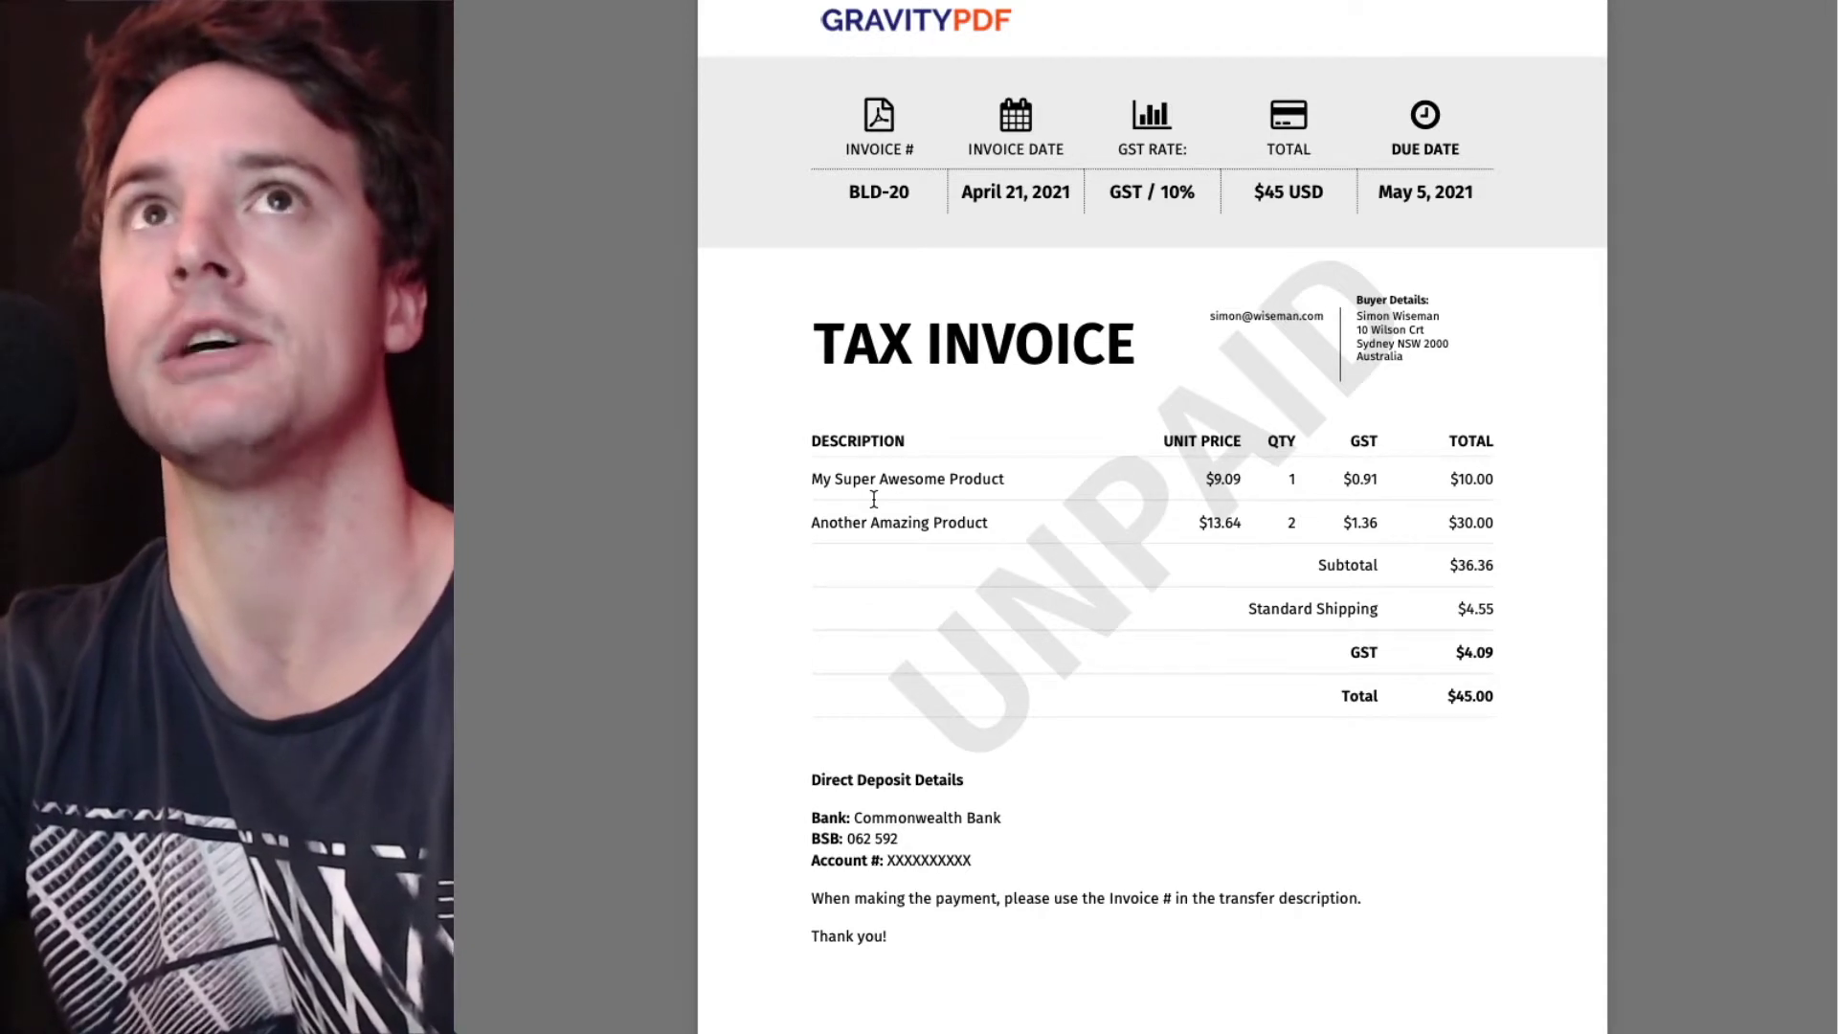
pyautogui.click(1004, 3)
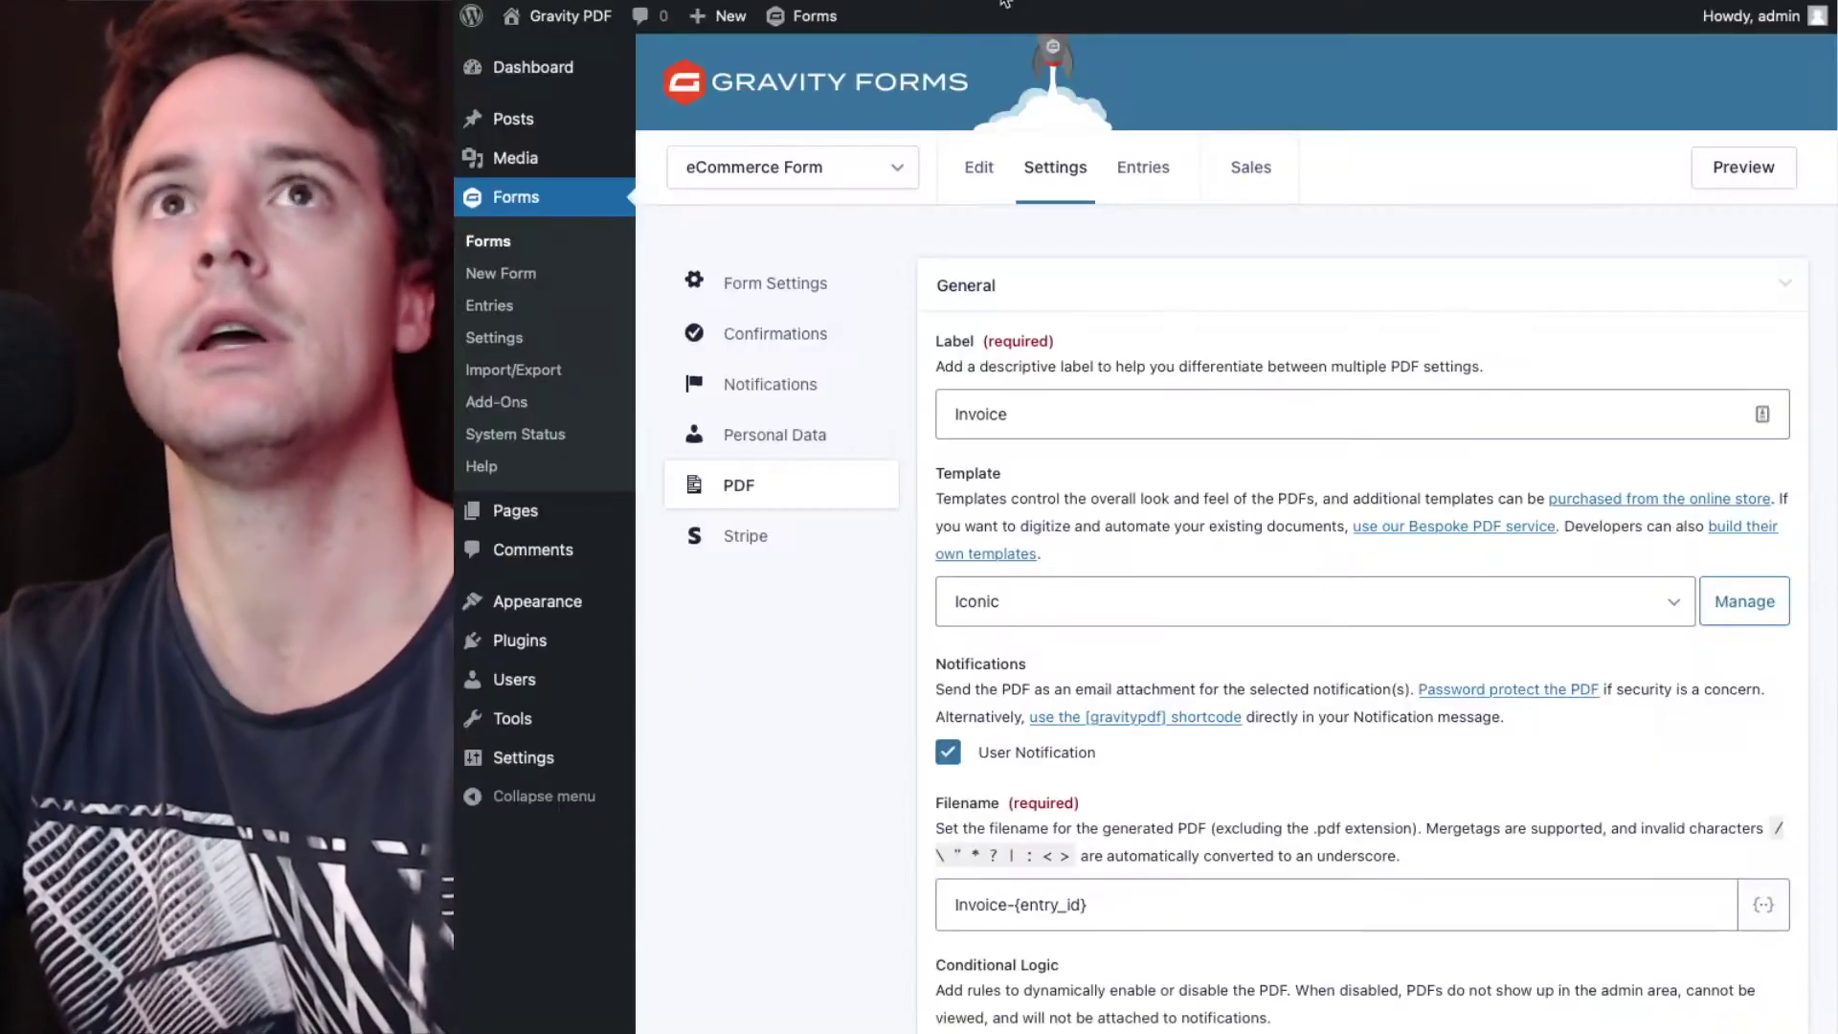
# - Add conditional logic enabling the Invoice PDF only when Billing Address (Country) is Australia, and save
pyautogui.scroll(-2, 1461, 431)
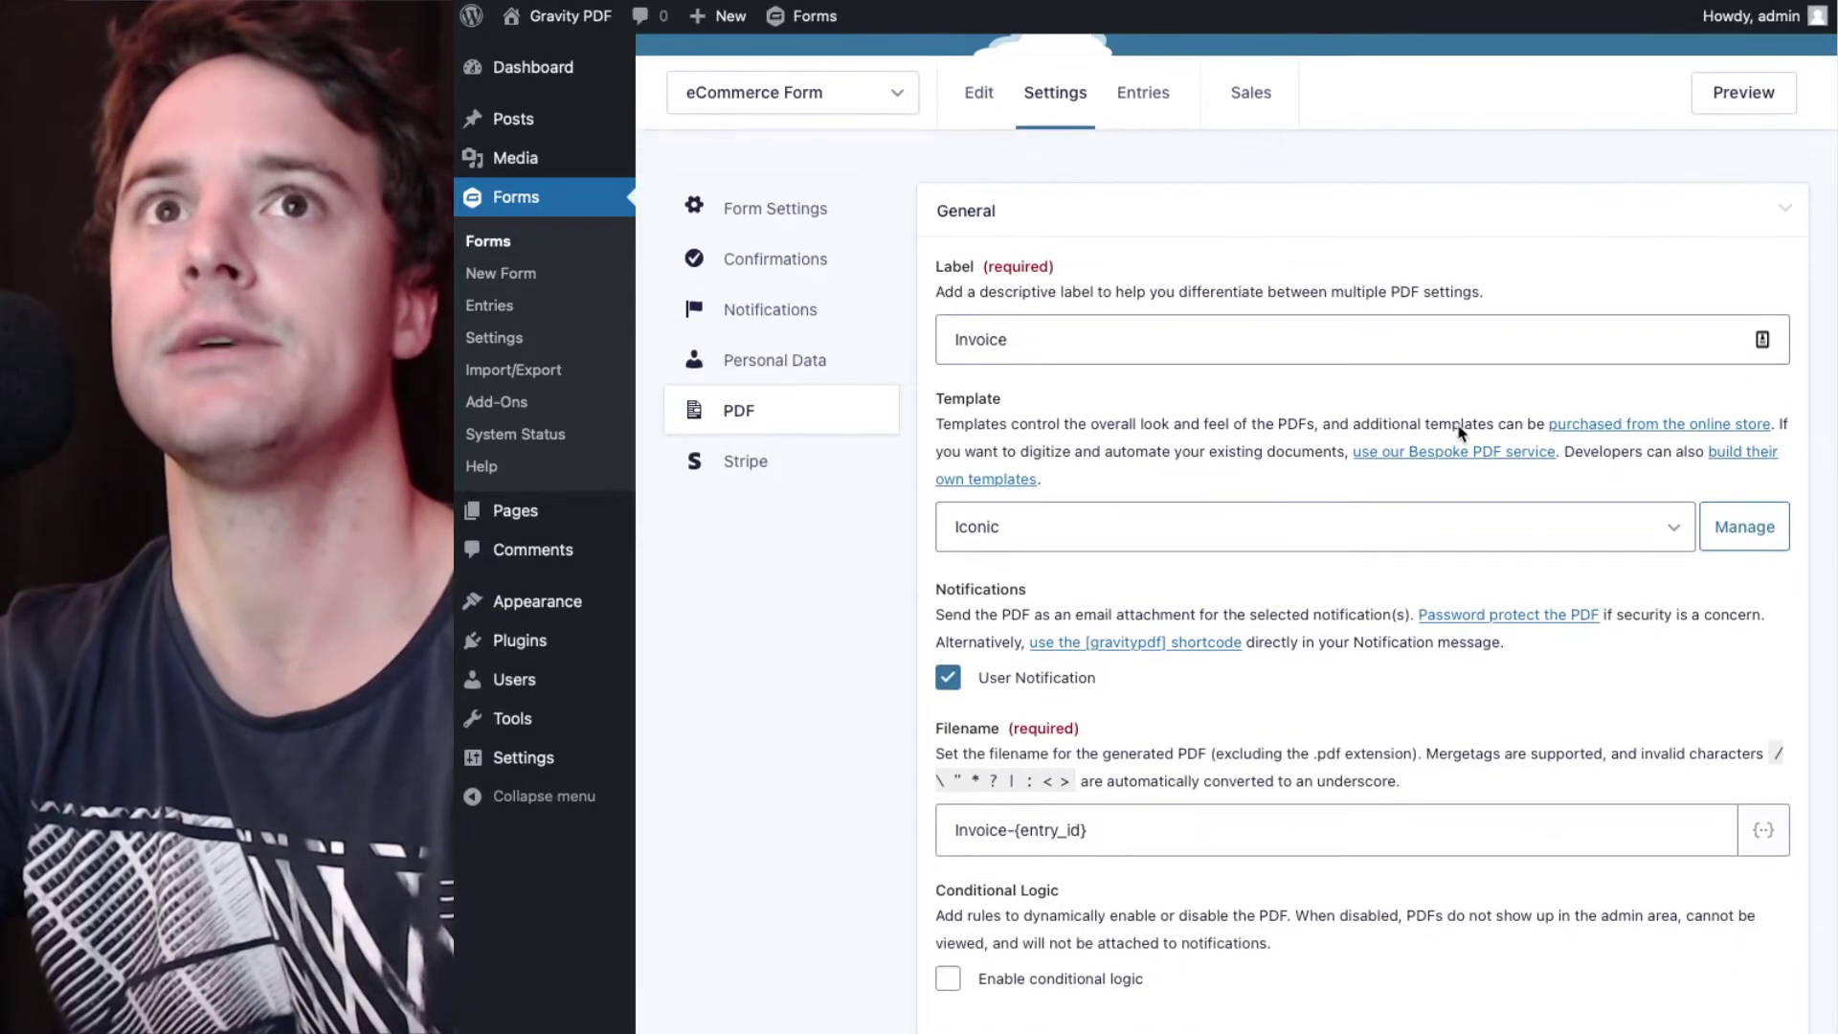
pyautogui.scroll(-5, 1461, 430)
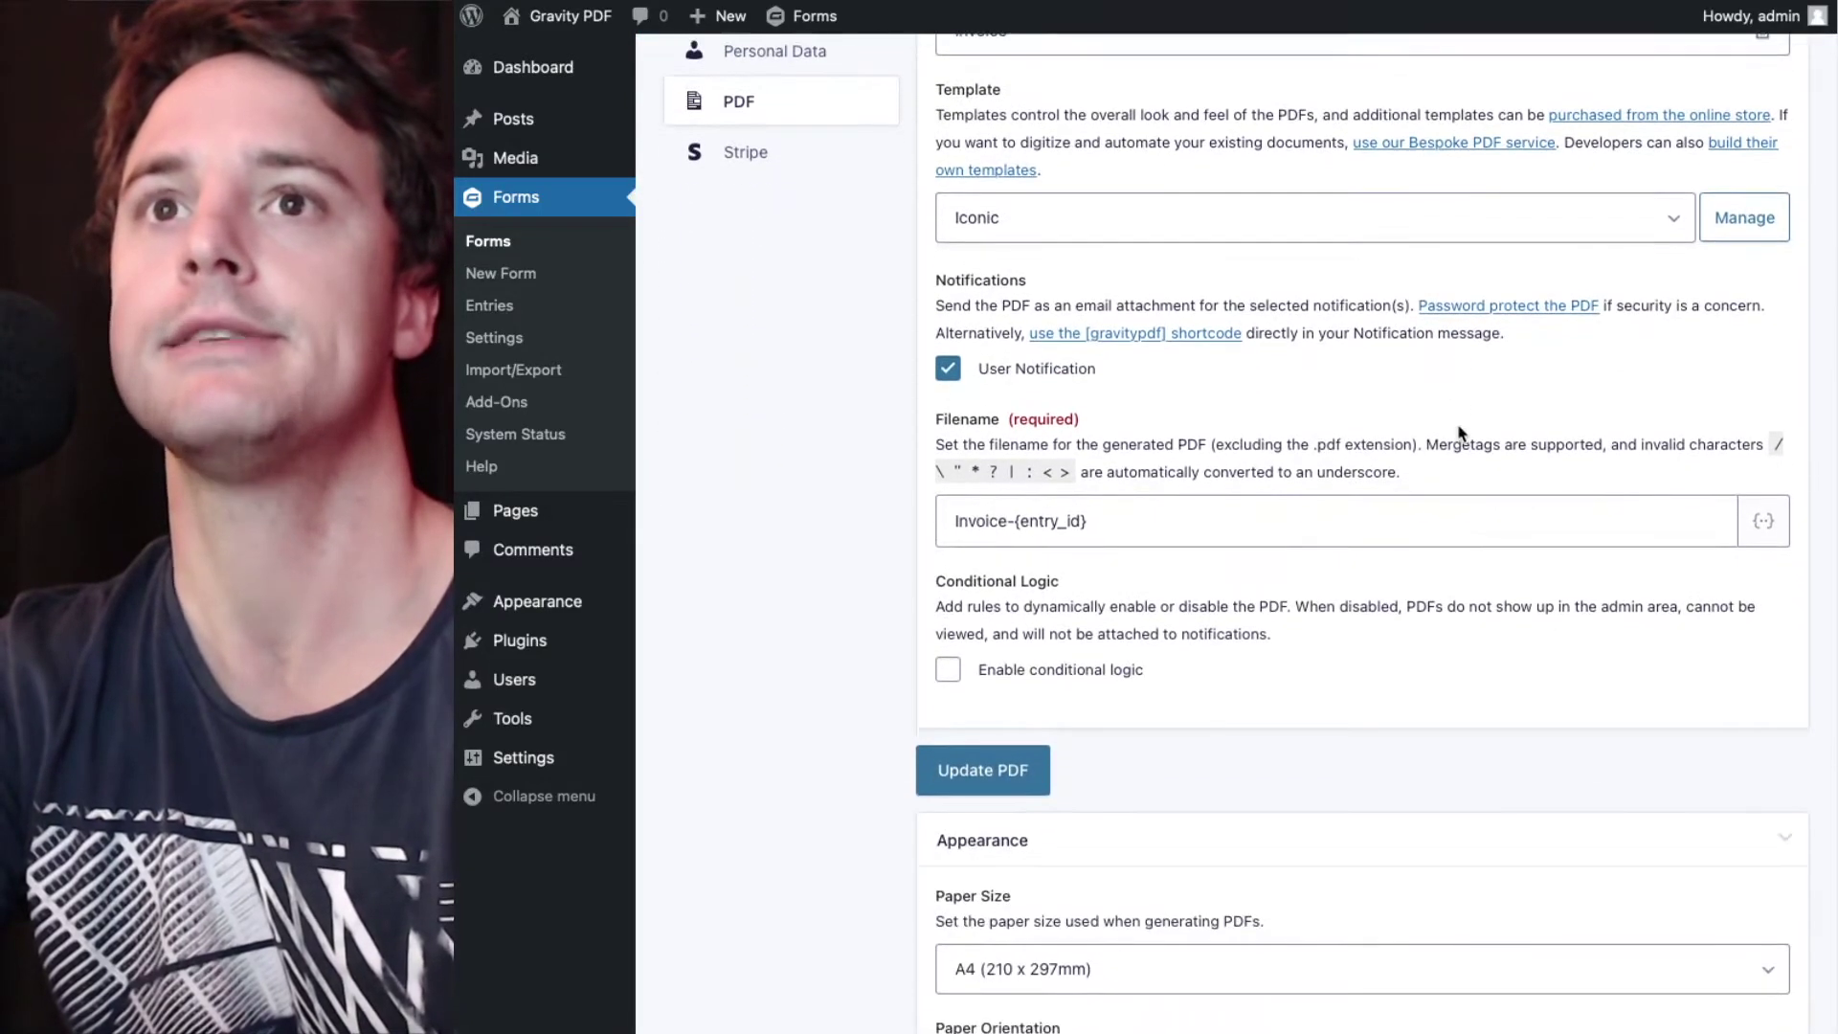
pyautogui.click(949, 671)
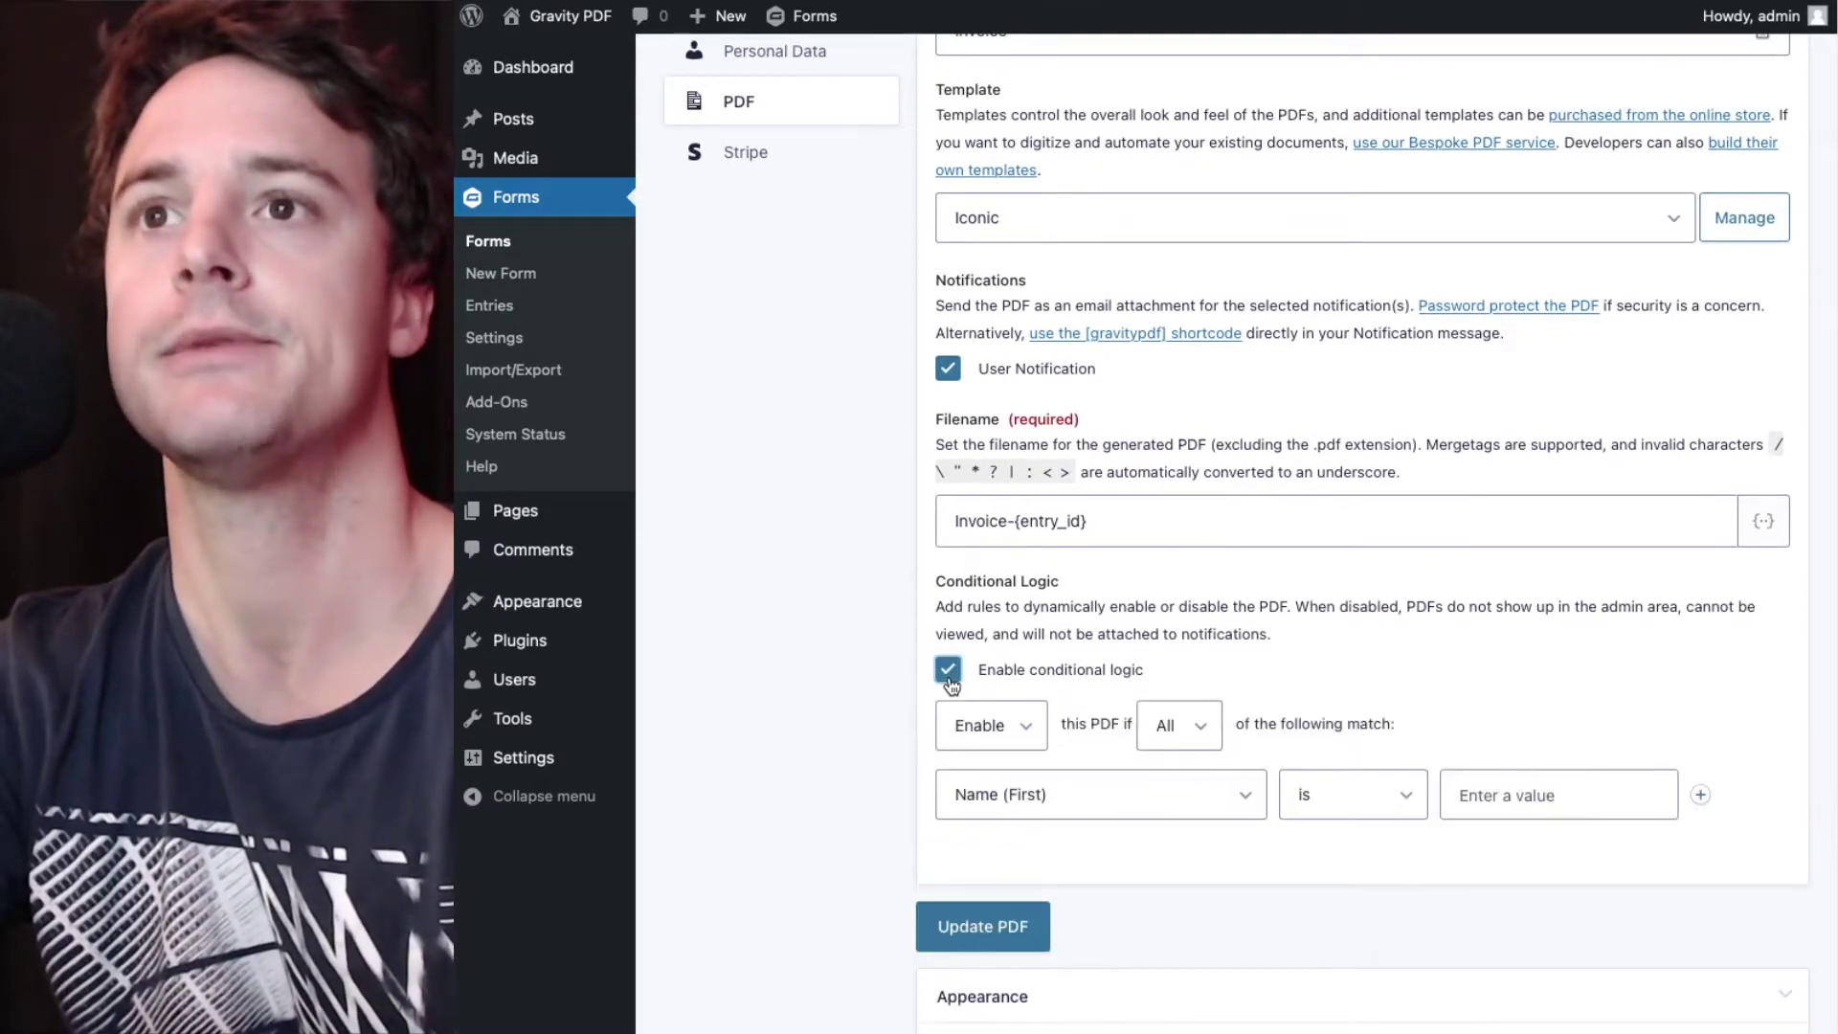
pyautogui.scroll(-1, 953, 683)
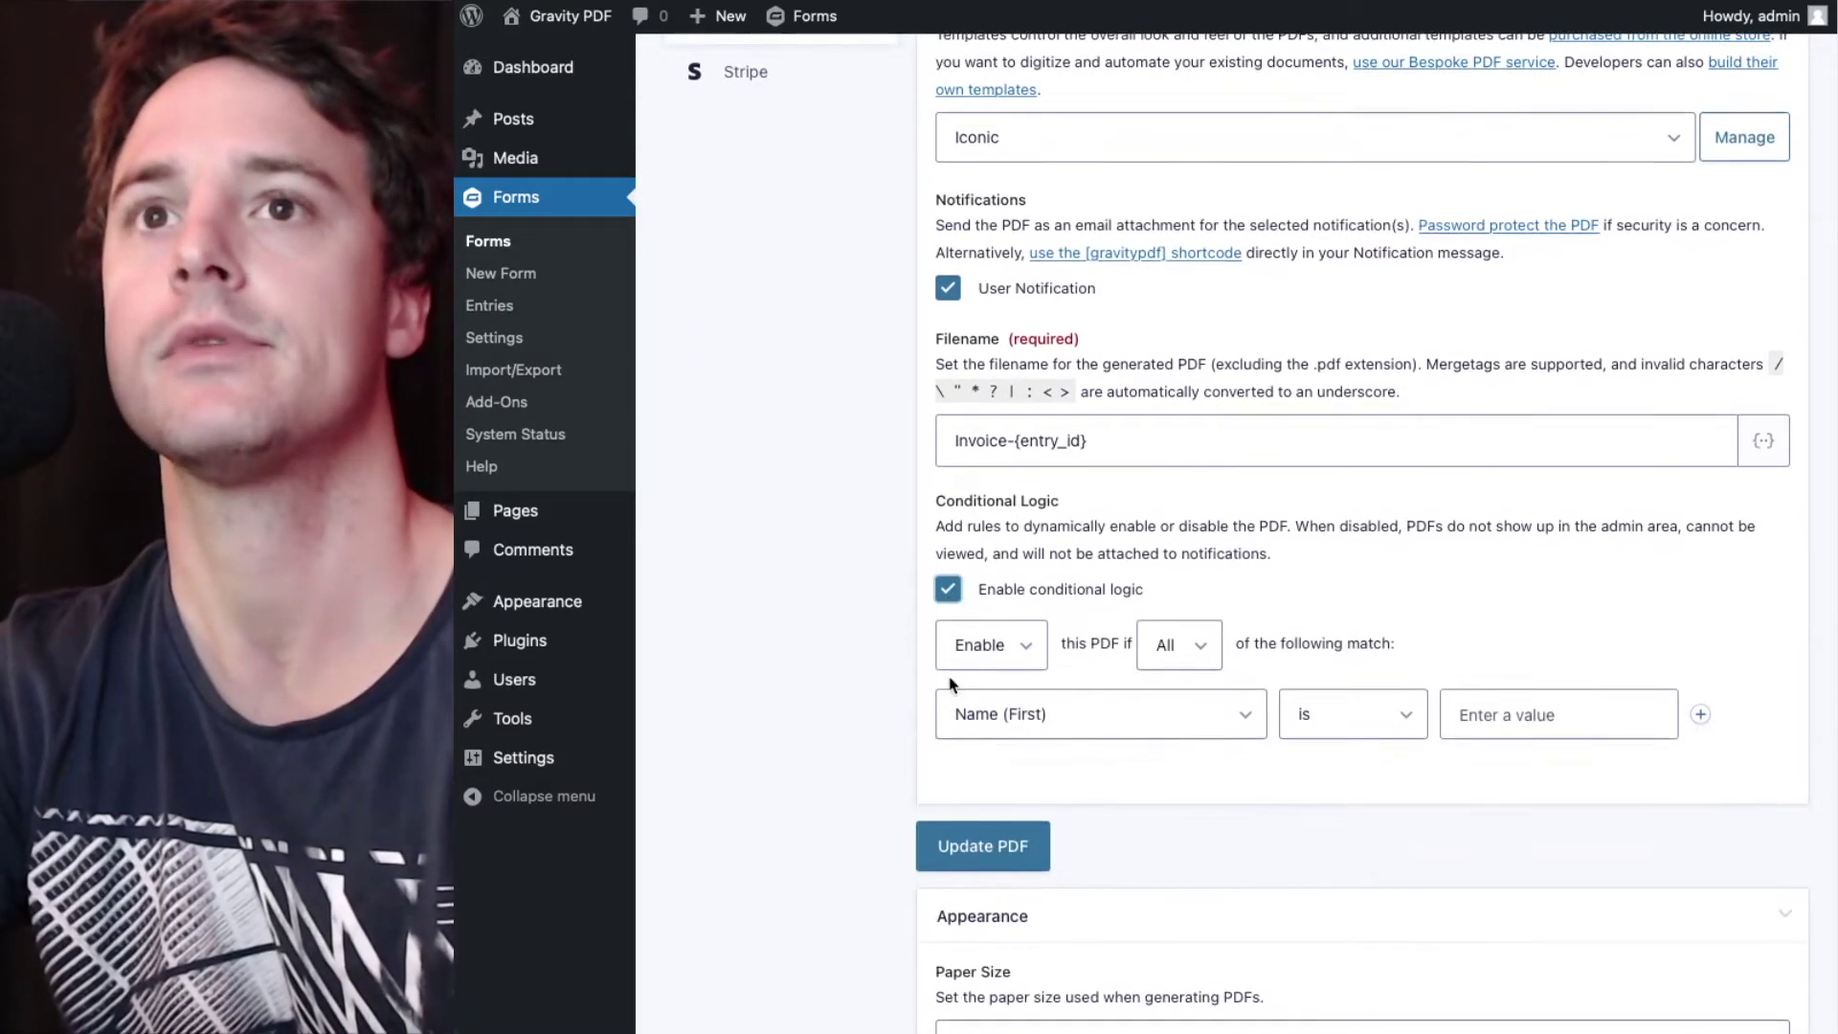
pyautogui.click(1076, 725)
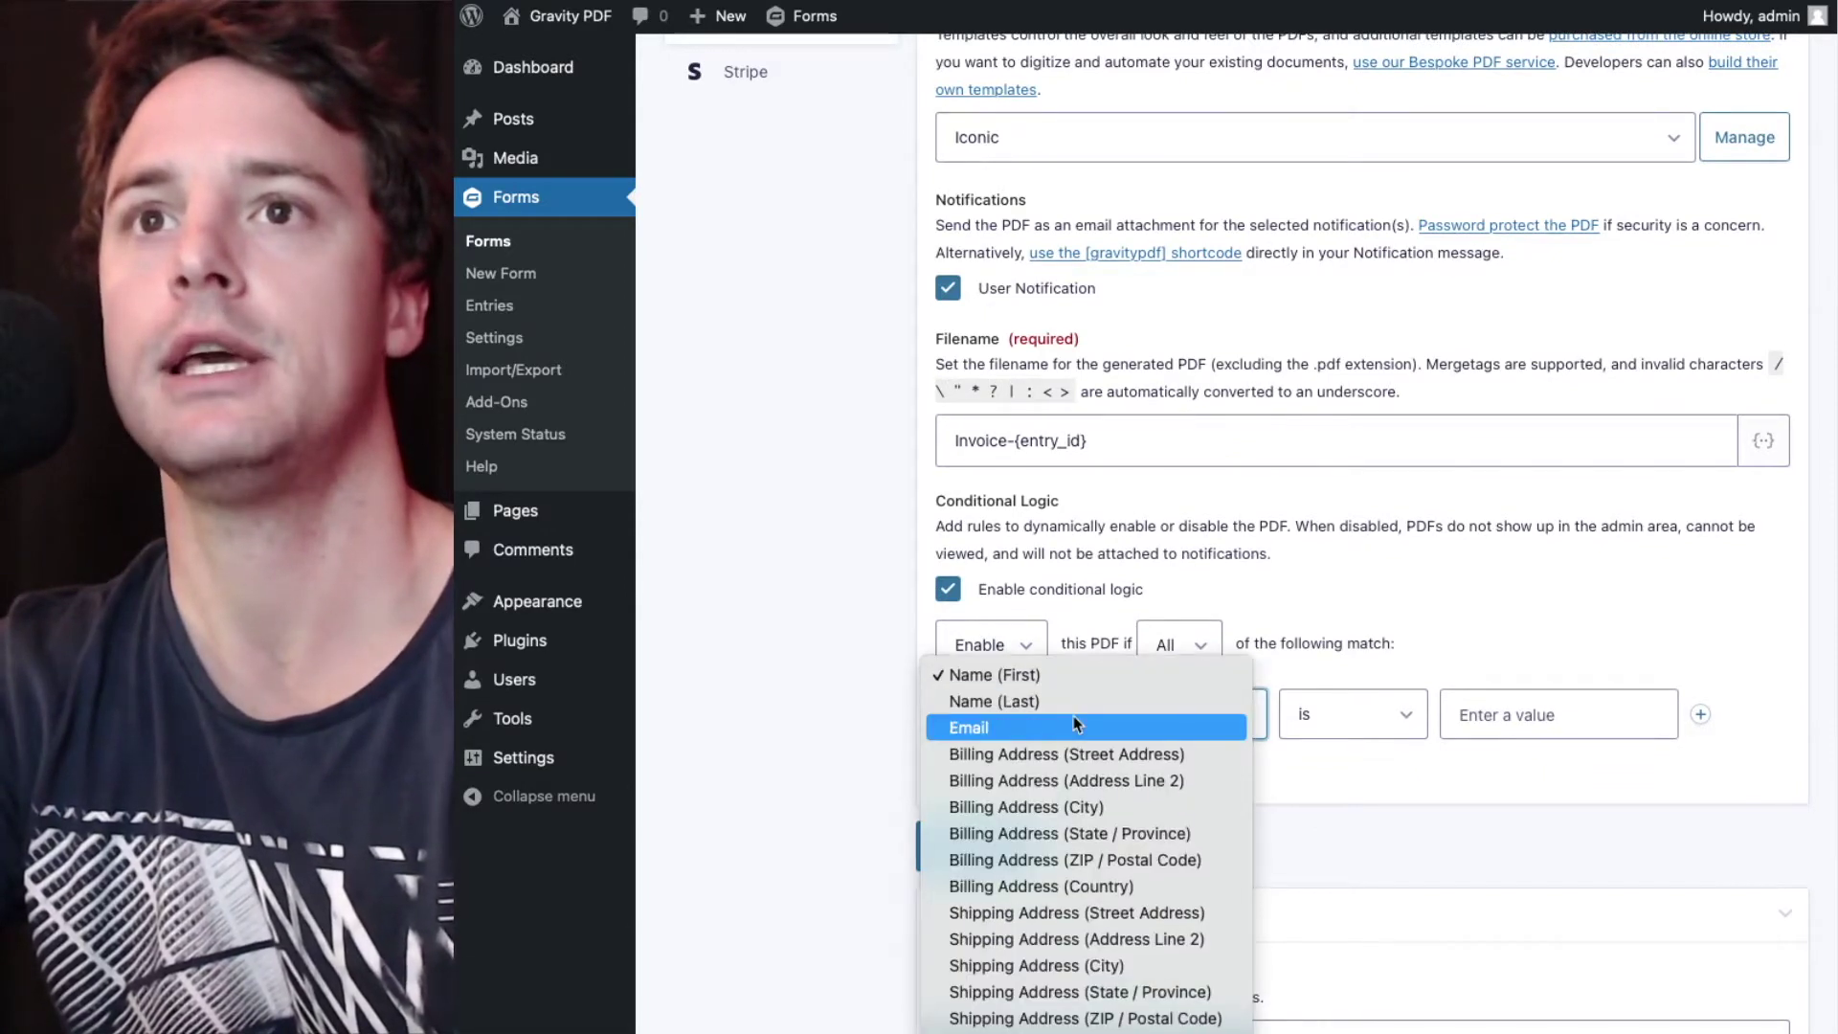
pyautogui.press('Escape')
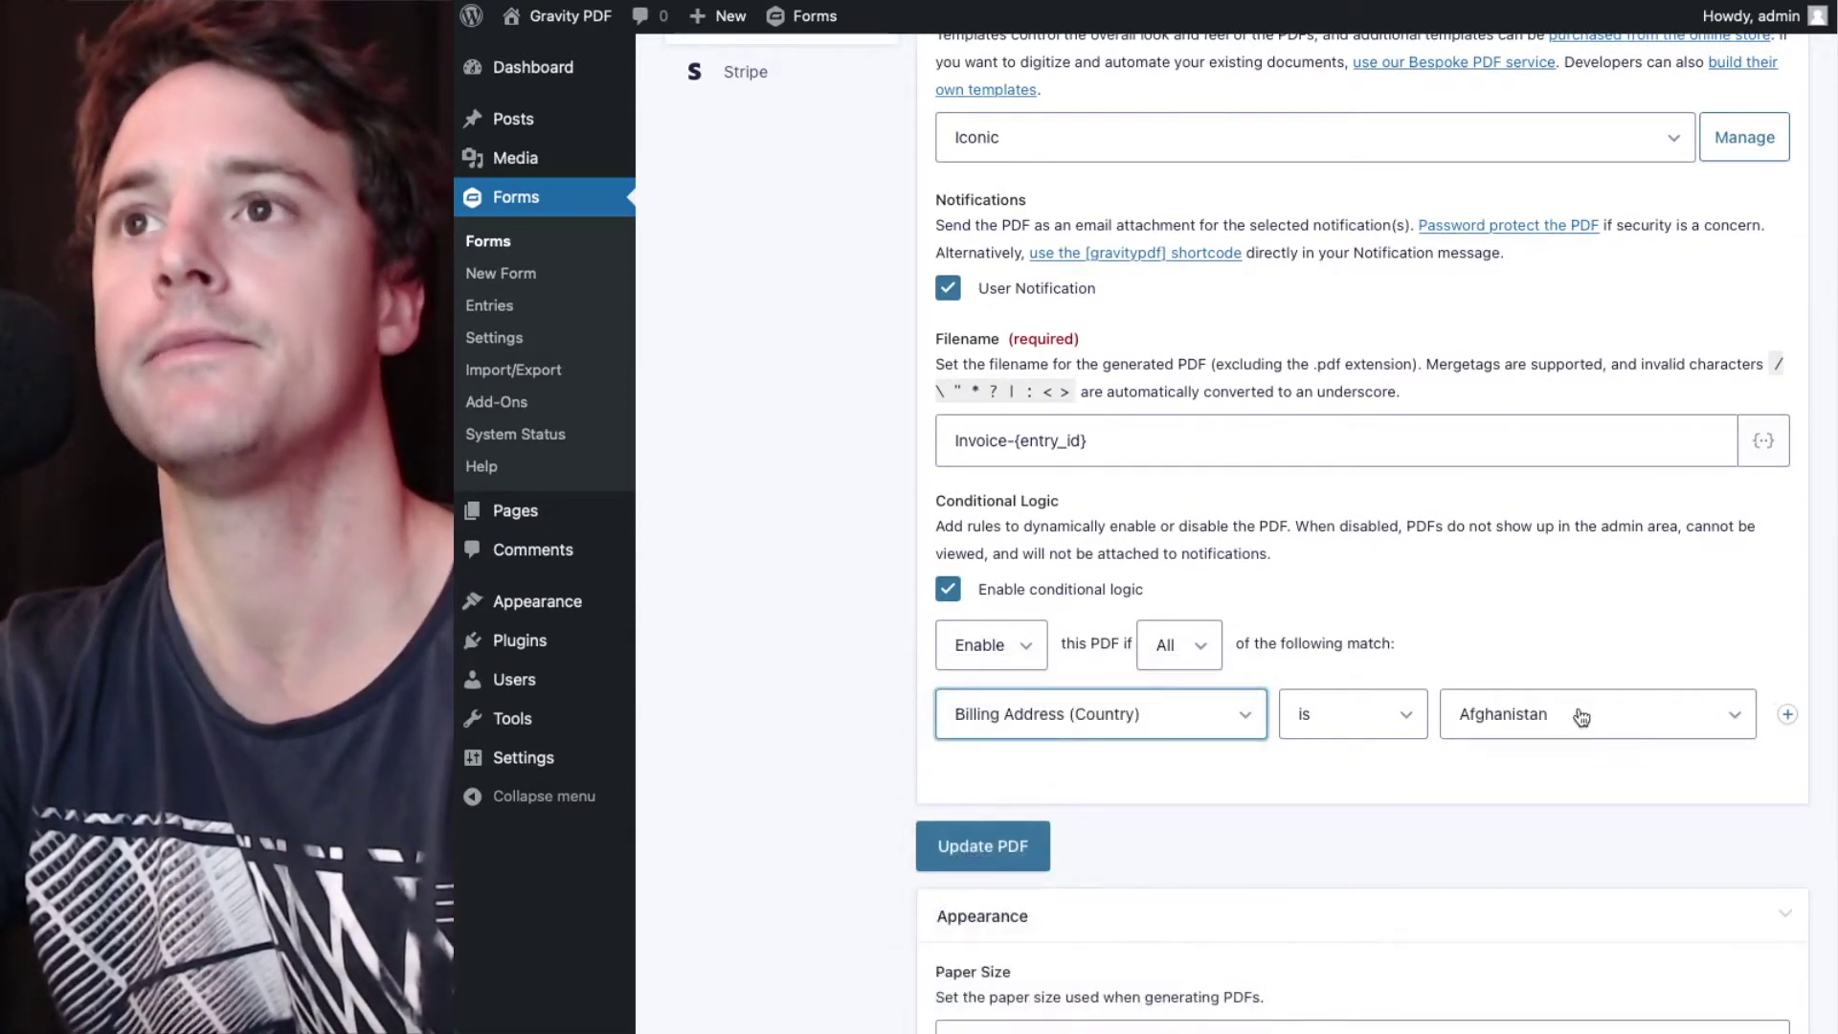
pyautogui.click(1580, 716)
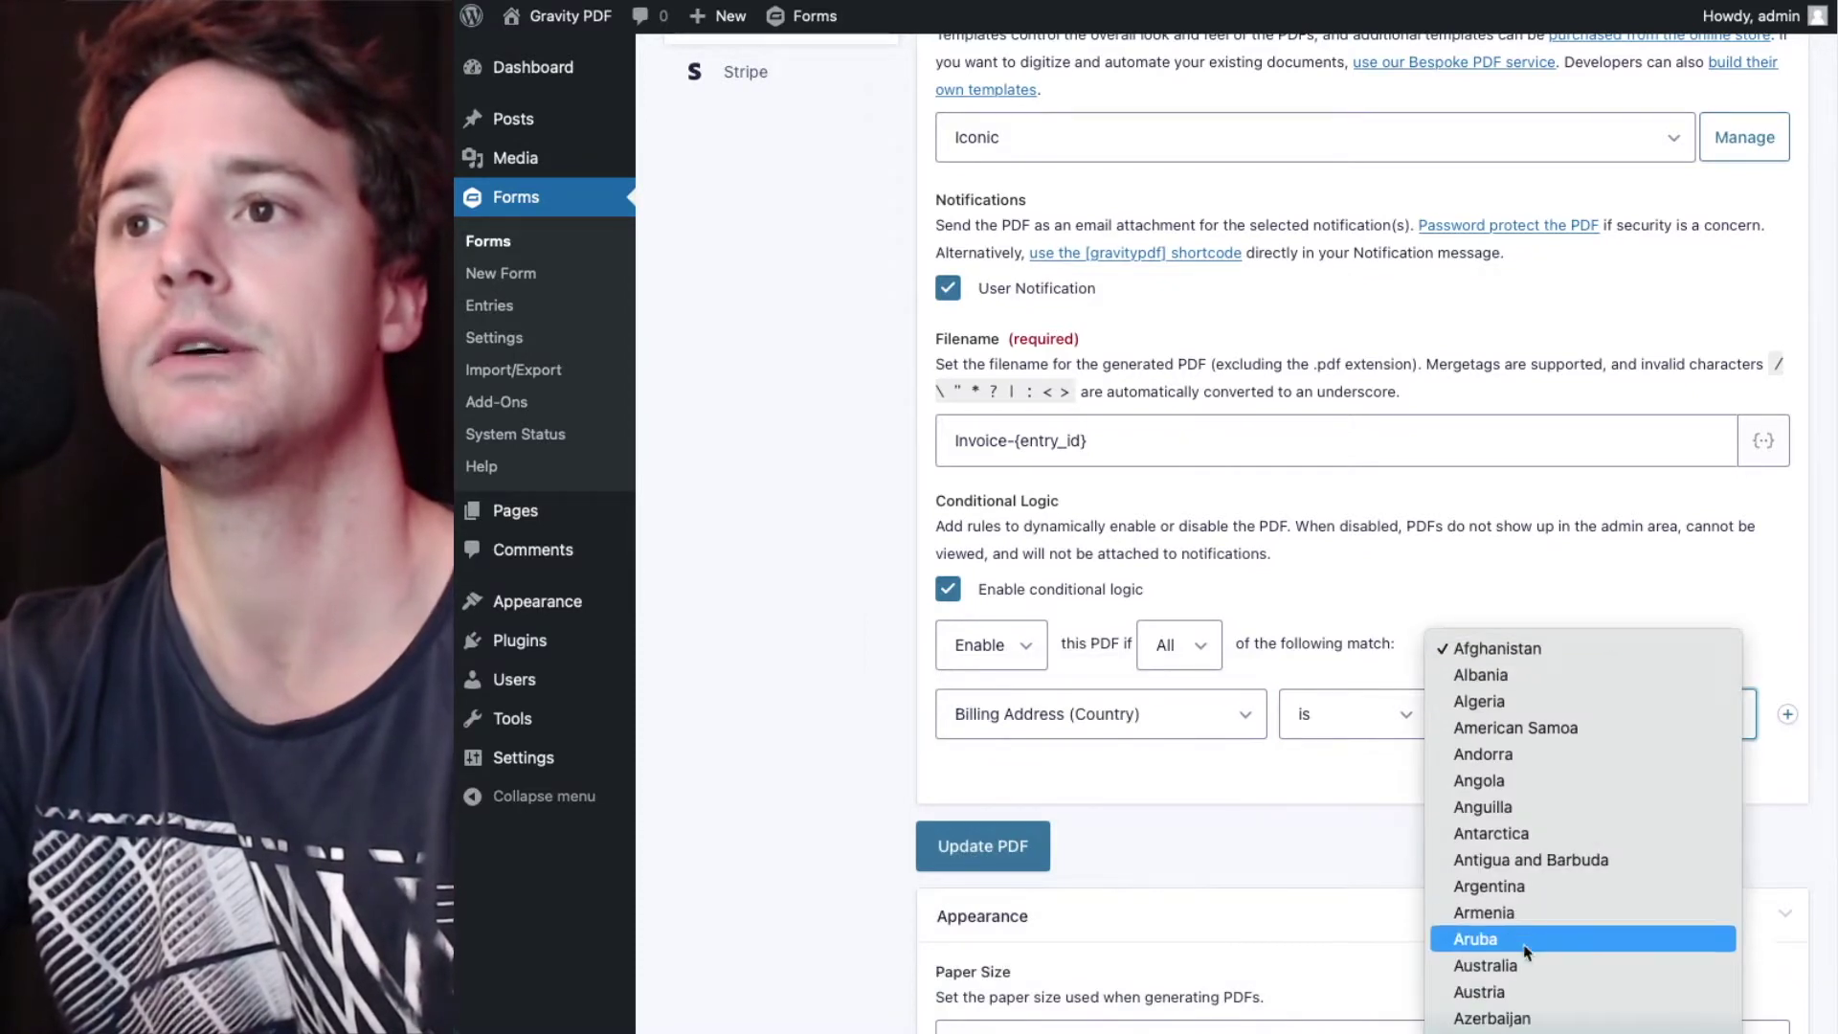
pyautogui.click(1528, 963)
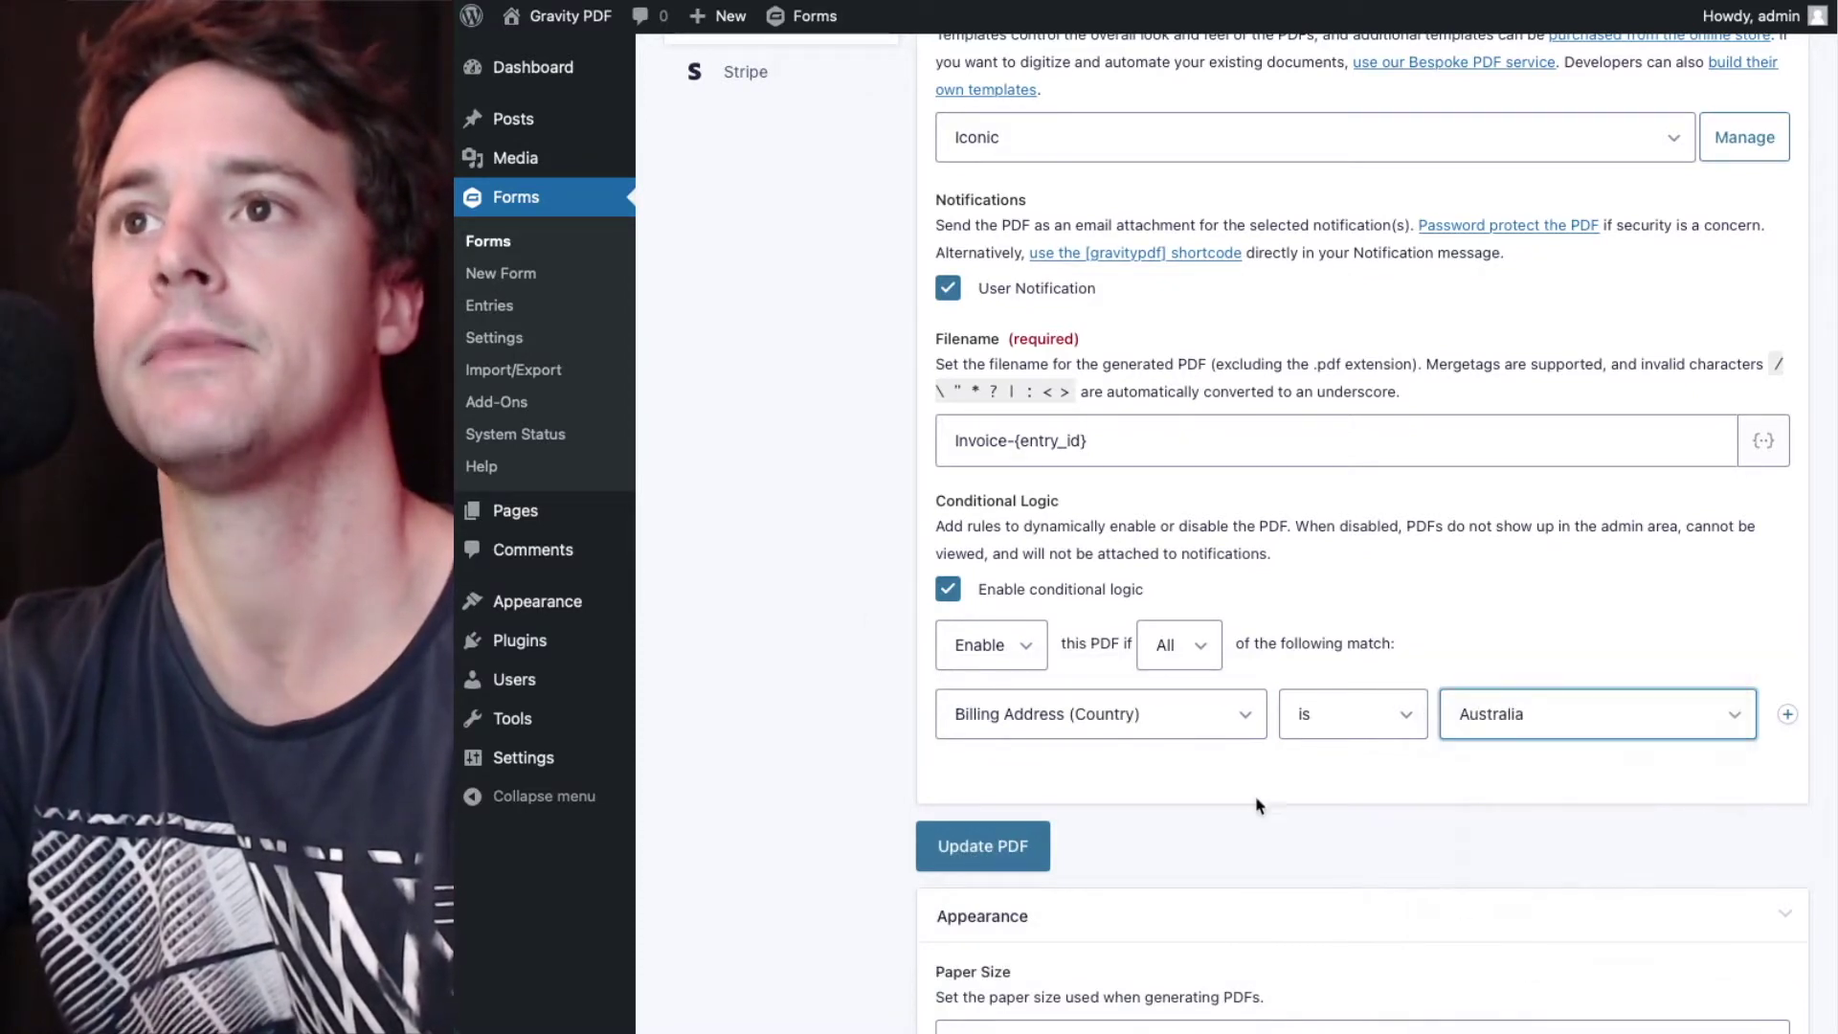
pyautogui.click(996, 847)
pyautogui.click(1150, 182)
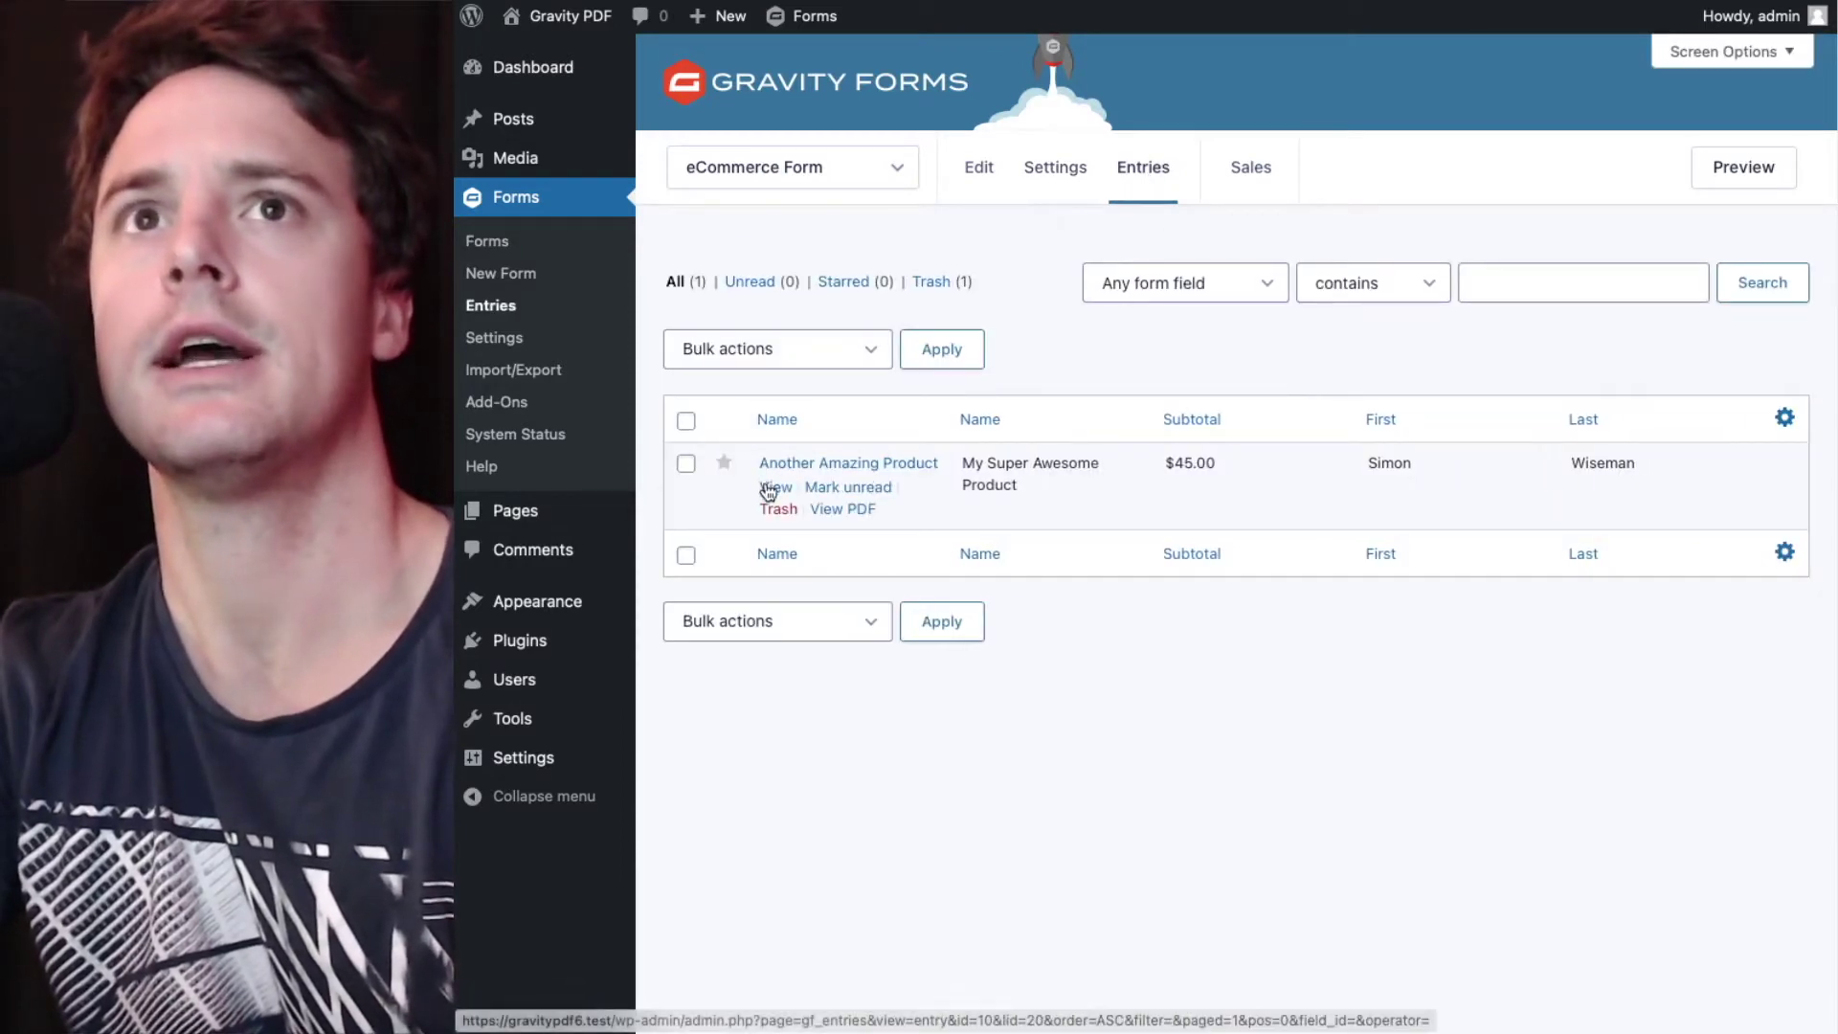
# - Inspect entry #20's payment details, confirming a credit-card payment, then go back to the PDF list
pyautogui.click(770, 488)
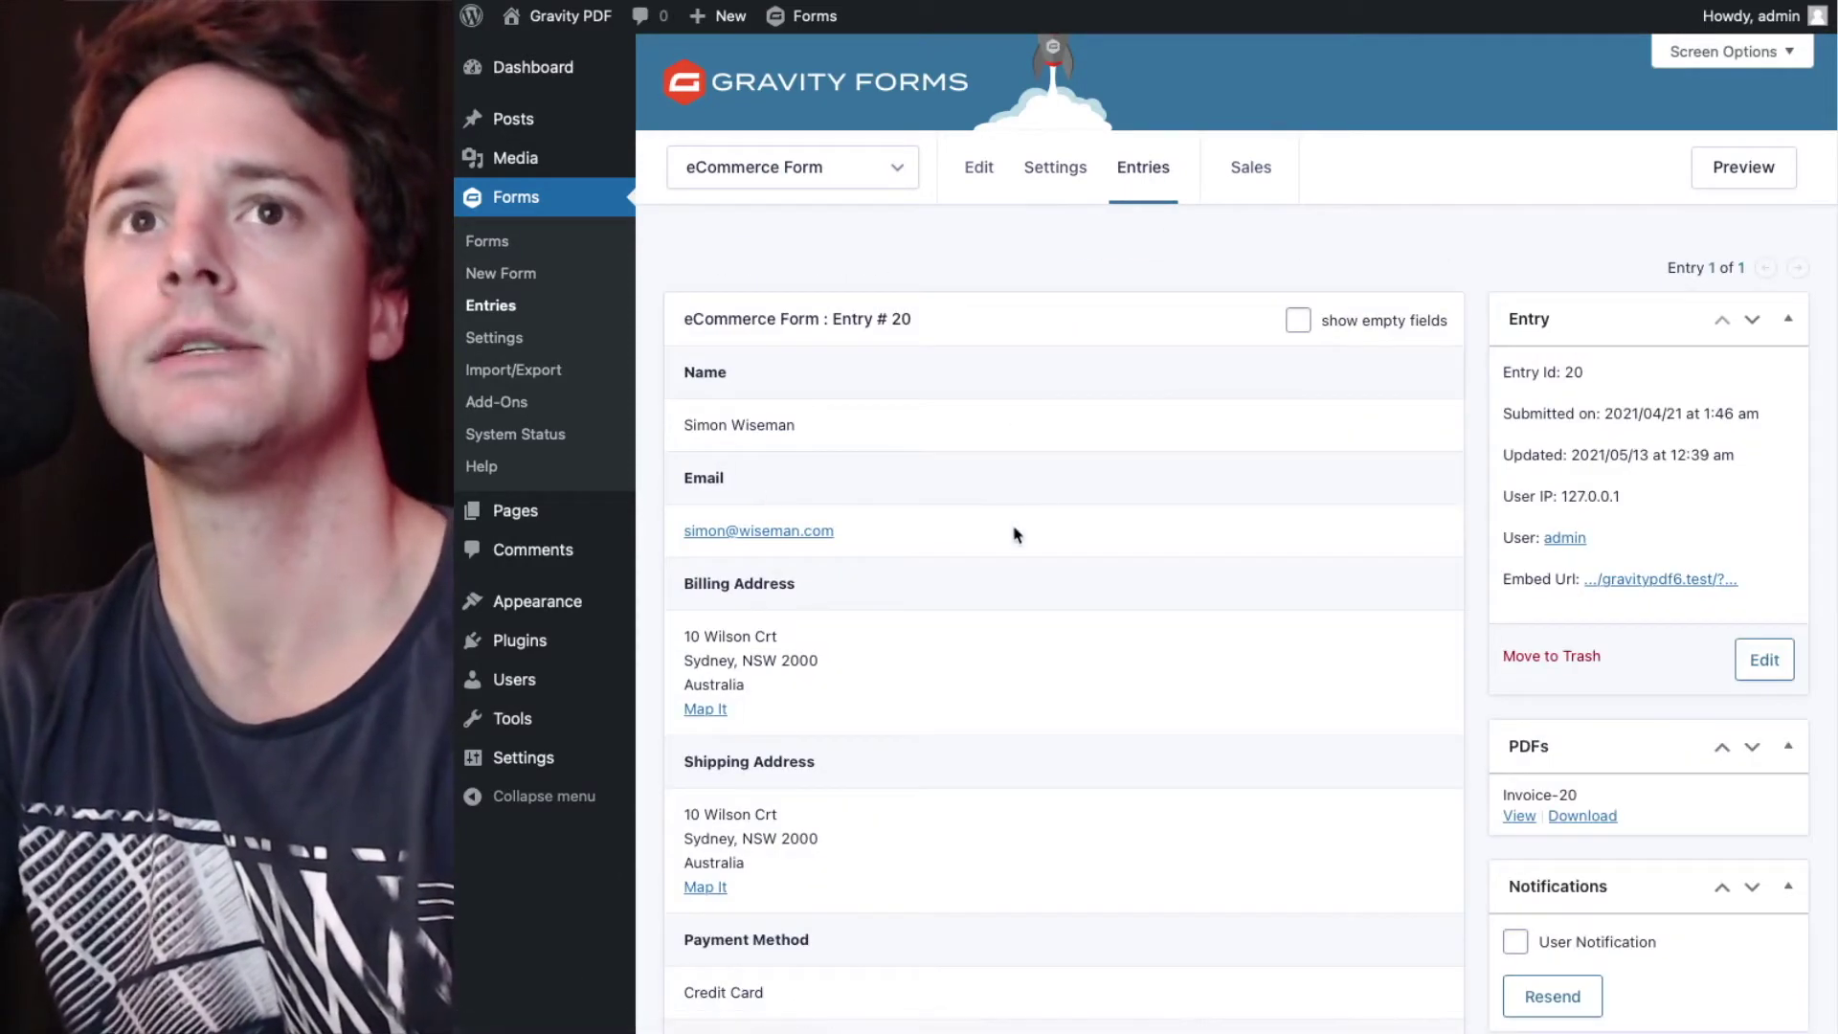
pyautogui.scroll(-1, 995, 586)
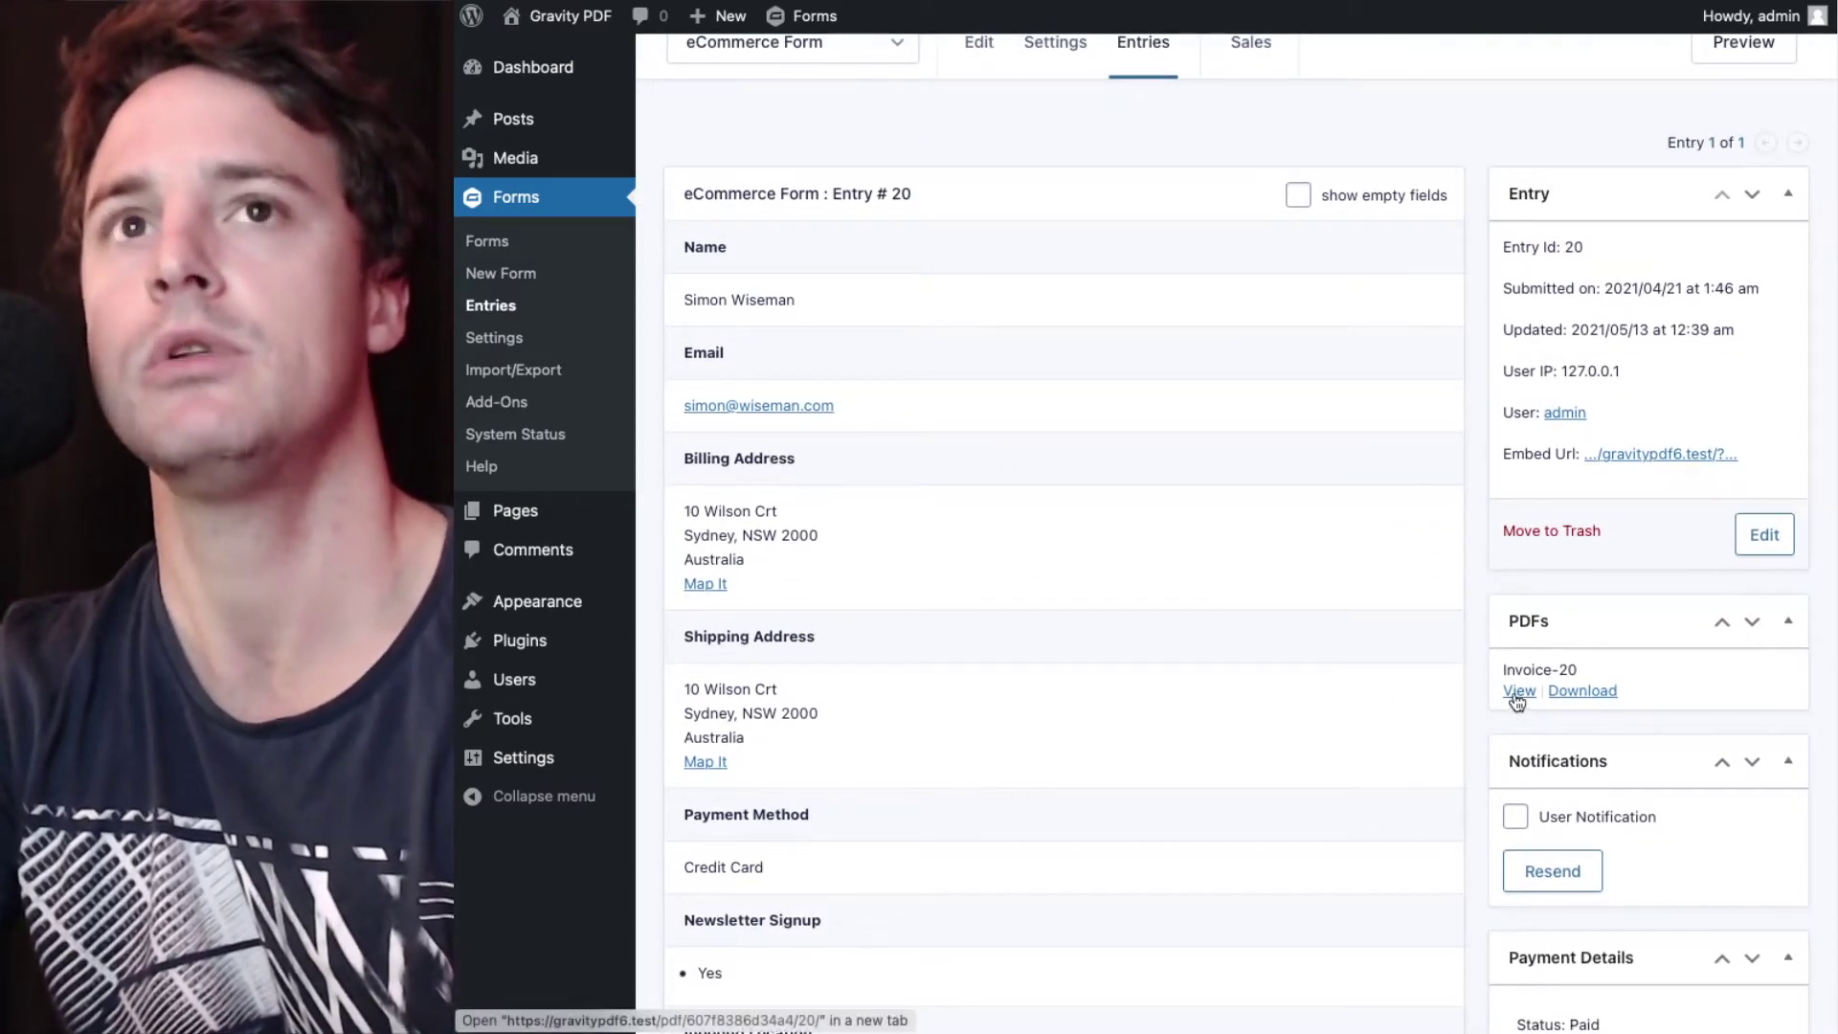
pyautogui.scroll(1, 830, 587)
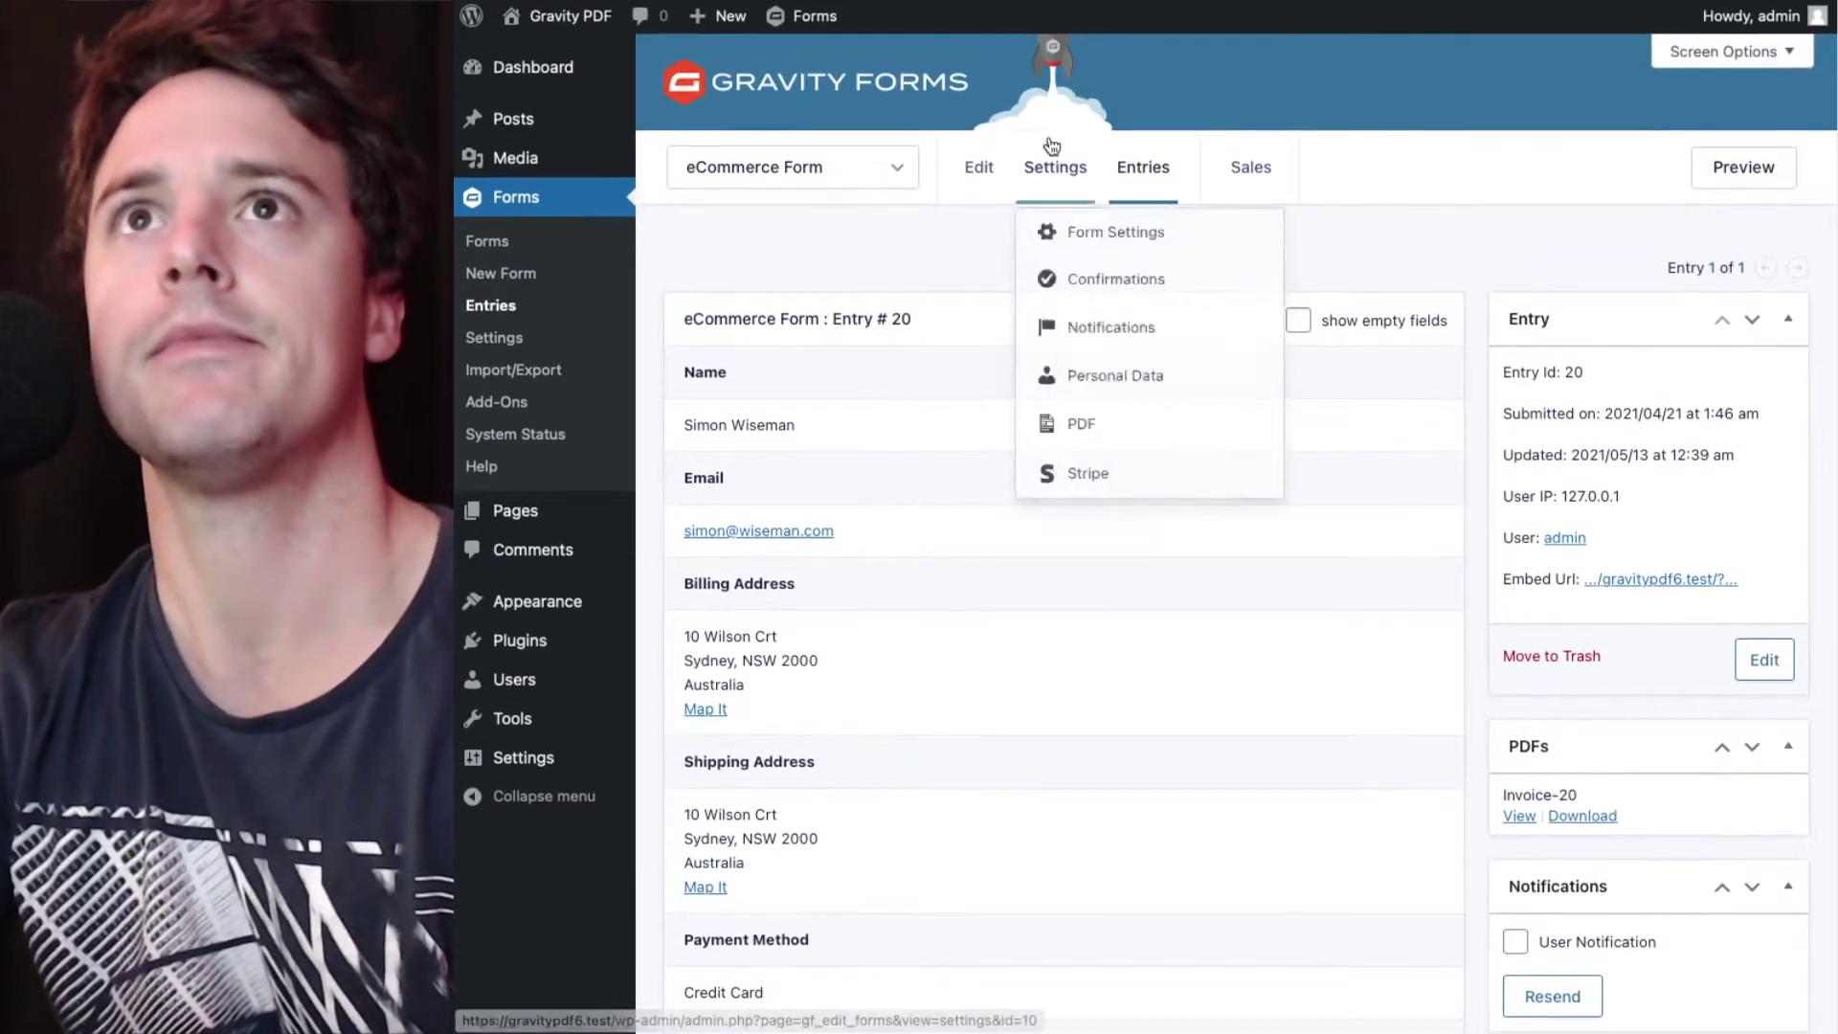
pyautogui.click(1071, 429)
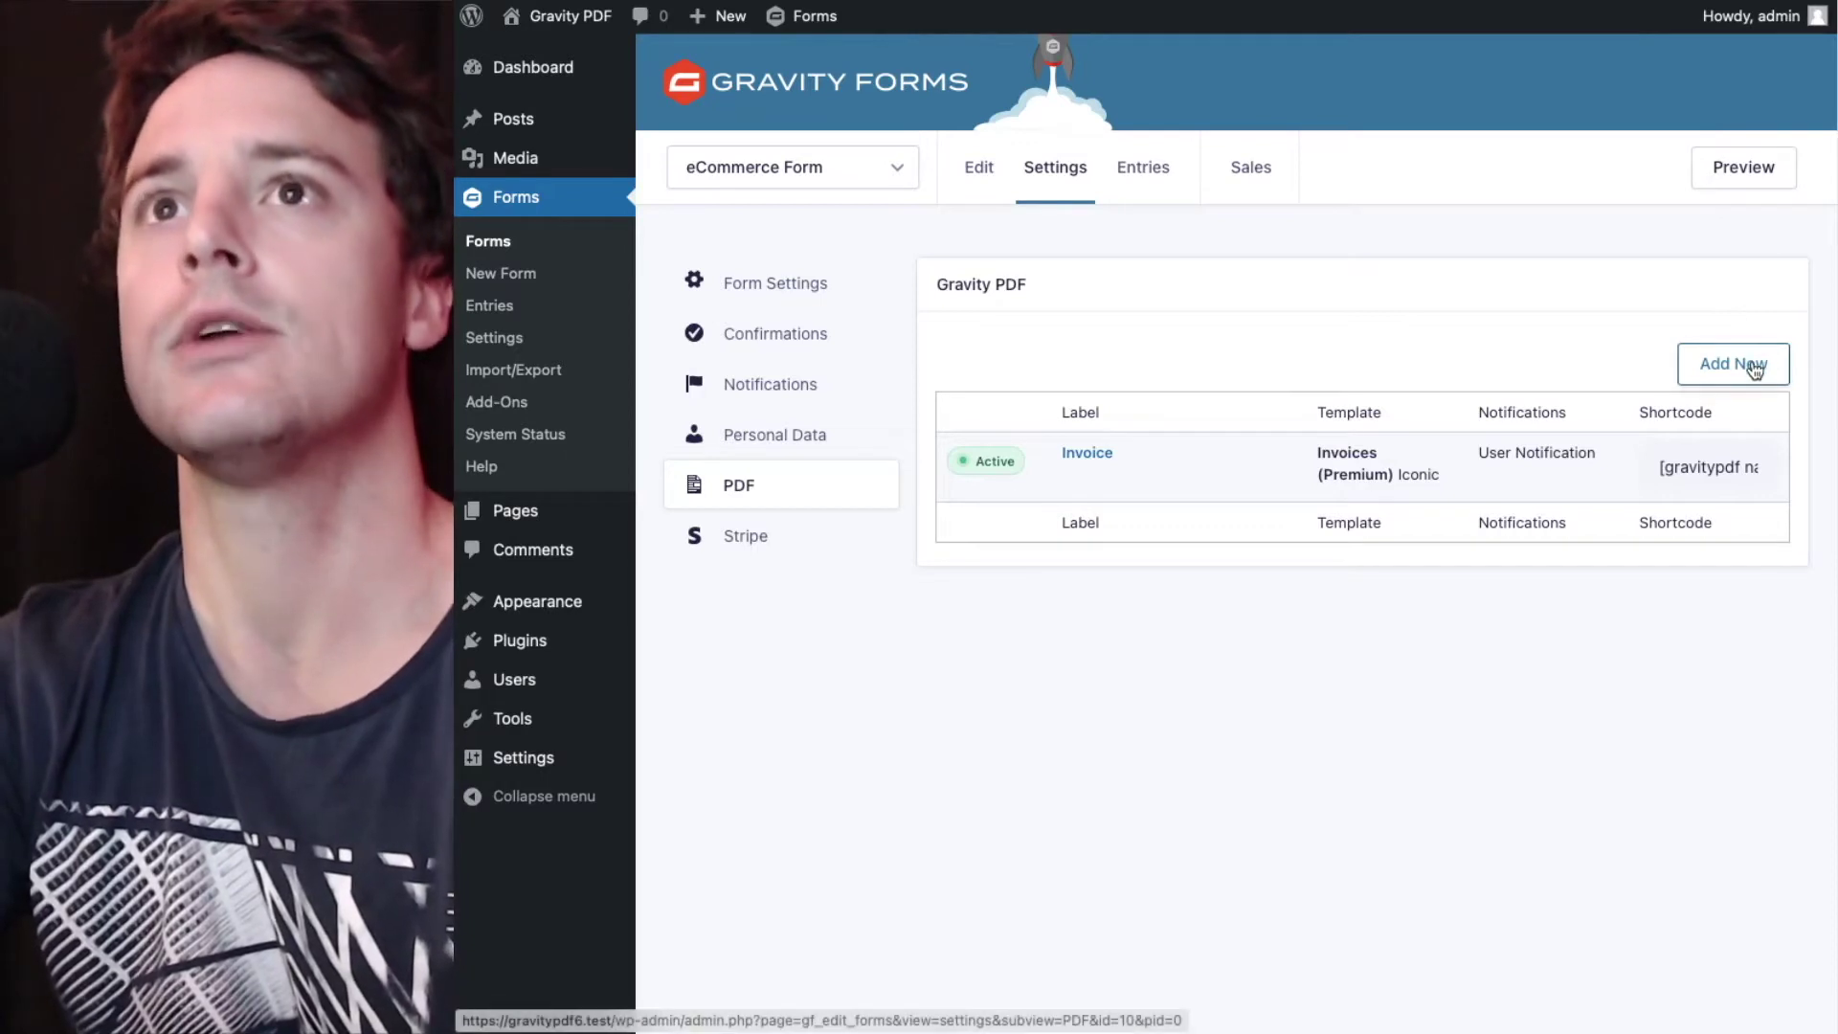
# - Duplicate the Invoice PDF and switch the new Invoice (copy) to Active
pyautogui.moveTo(1227, 456)
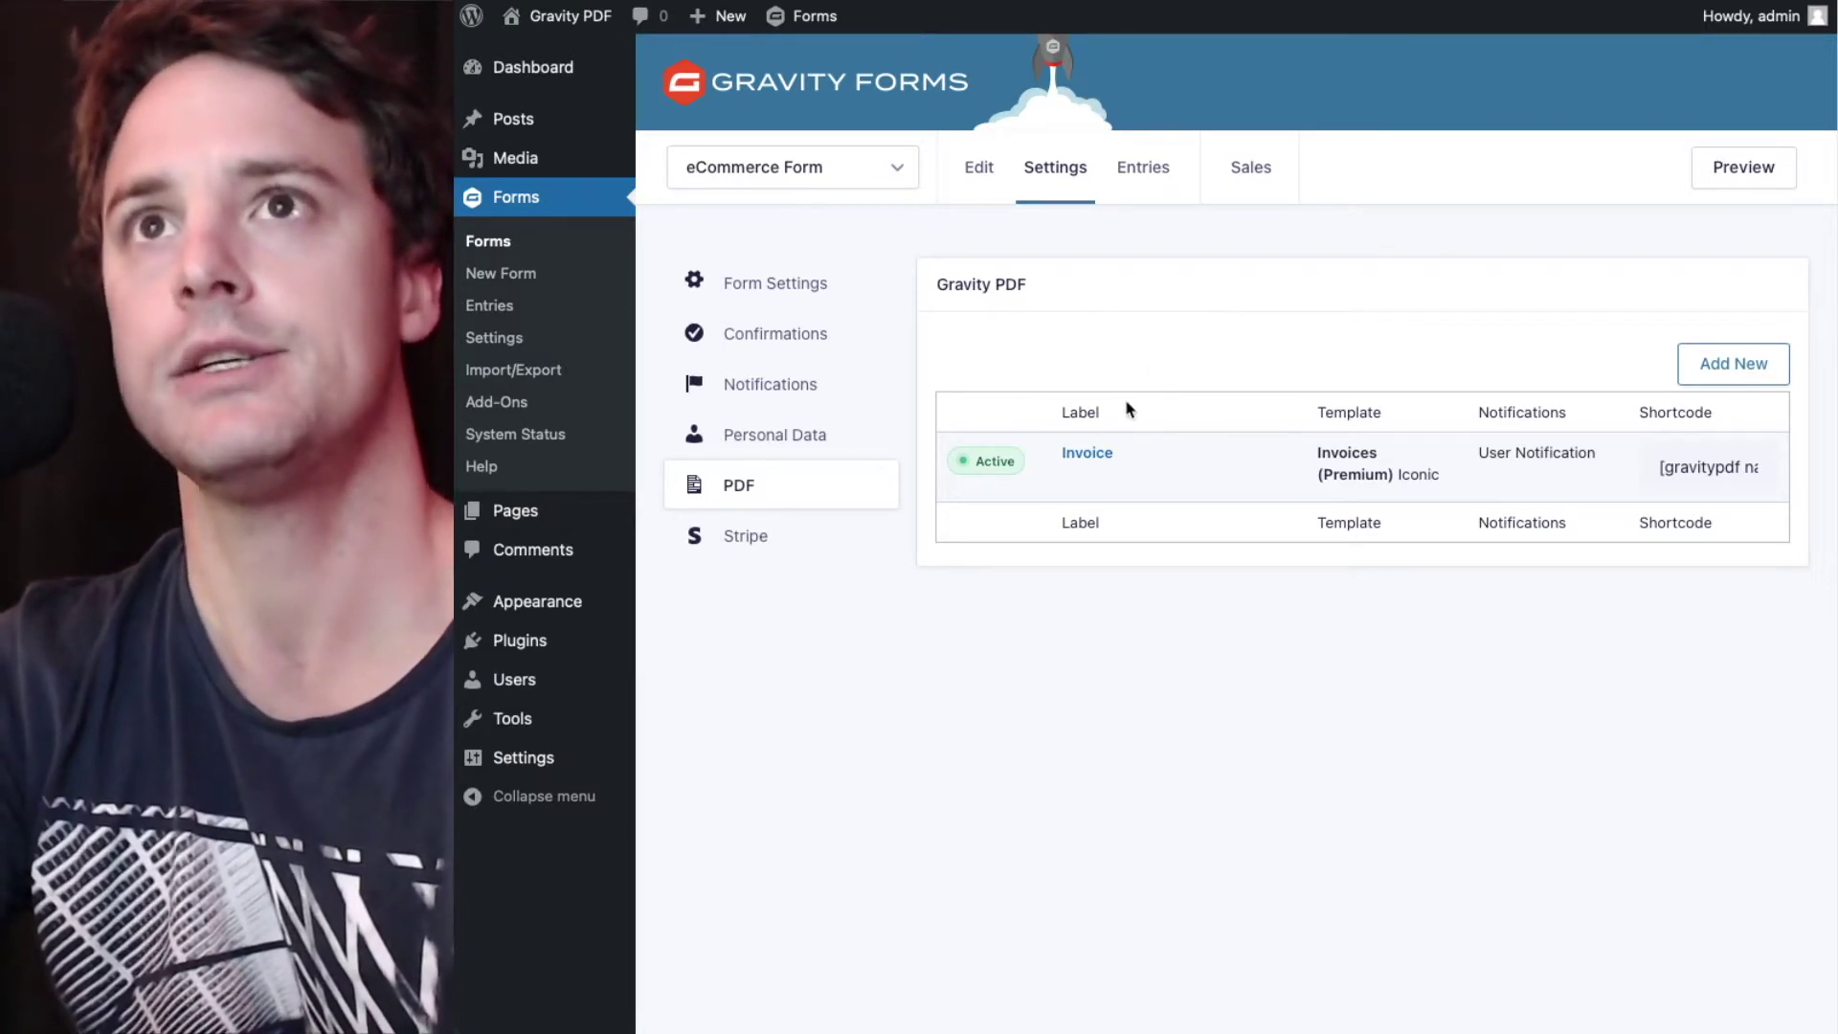
pyautogui.click(1138, 484)
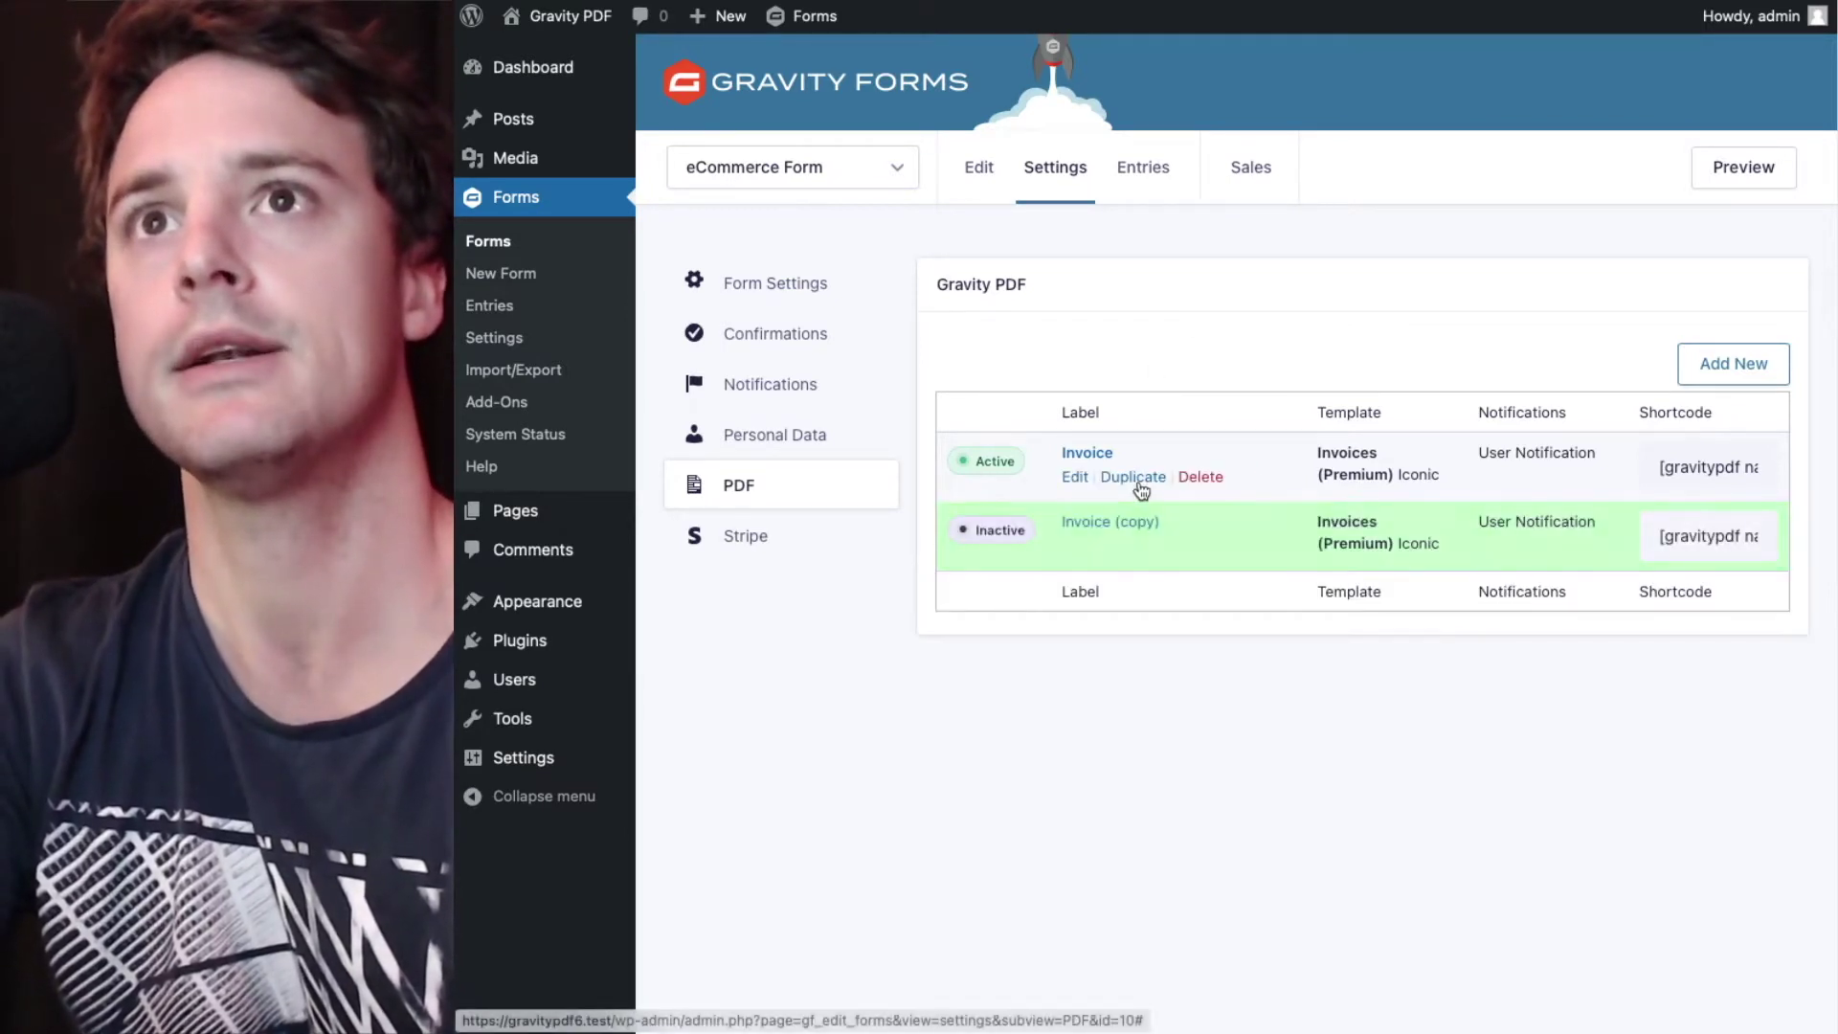
pyautogui.click(975, 537)
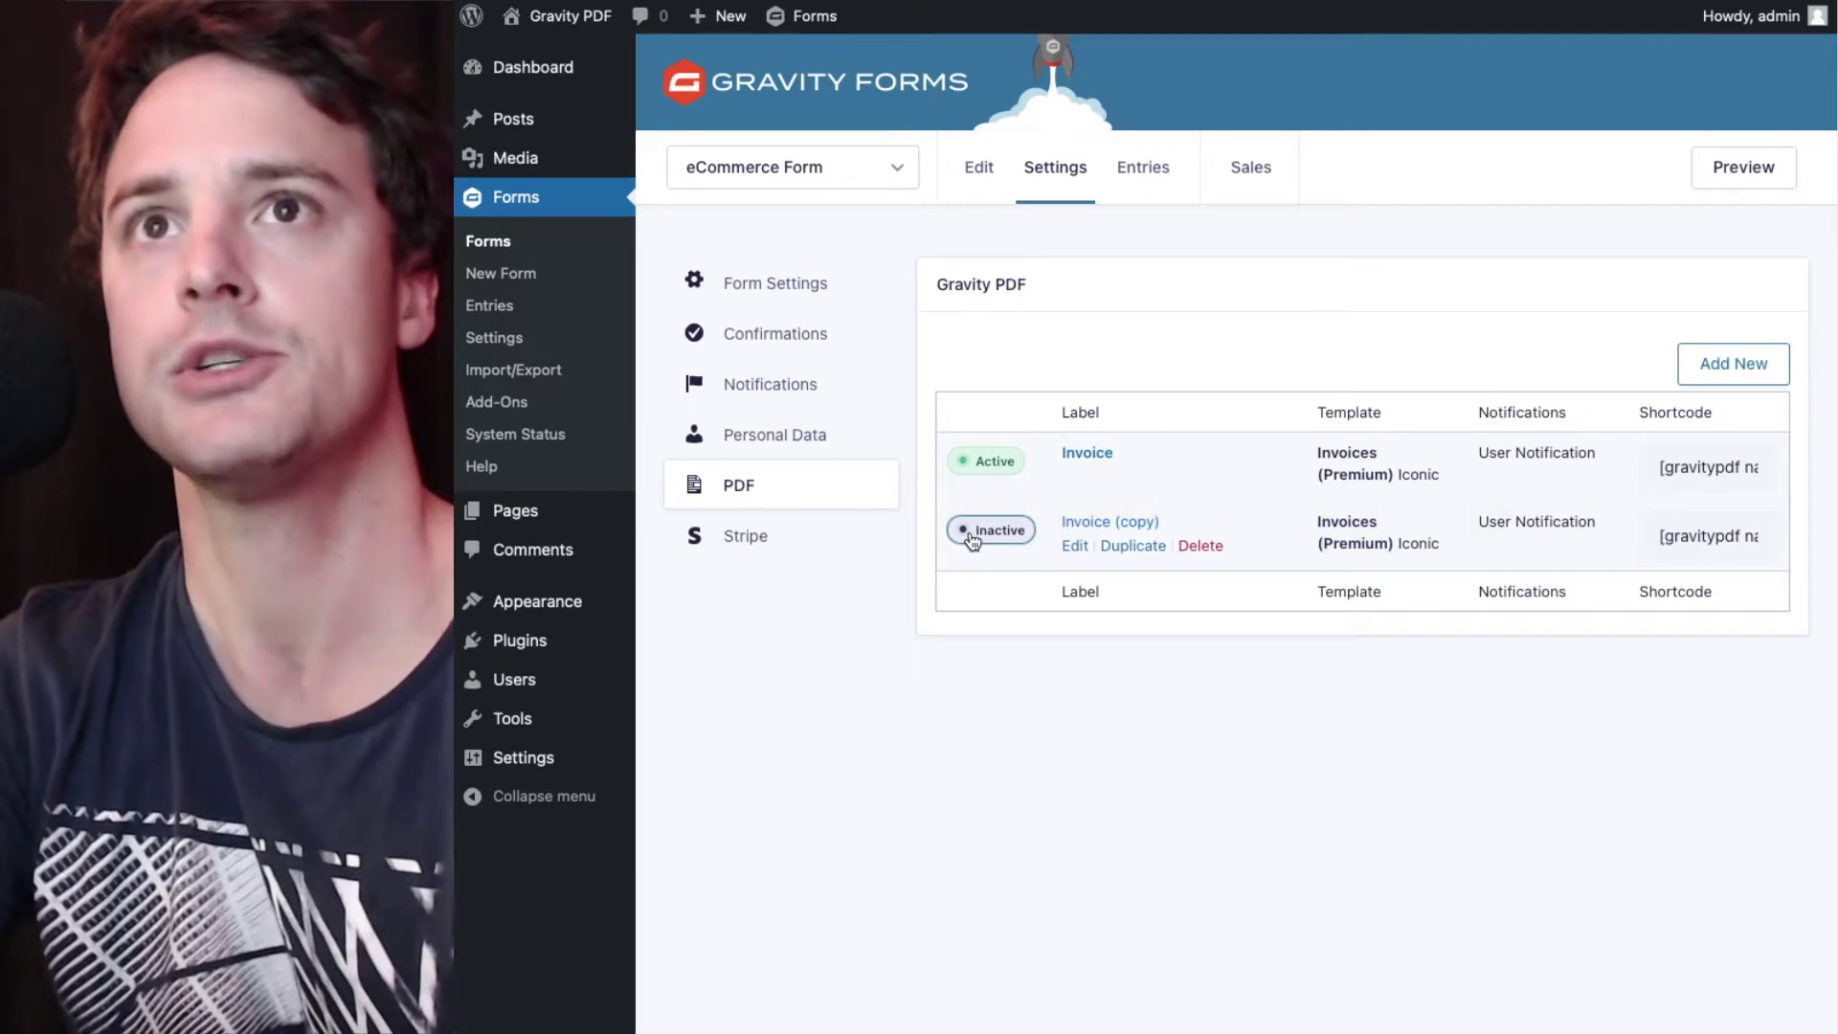
pyautogui.click(974, 539)
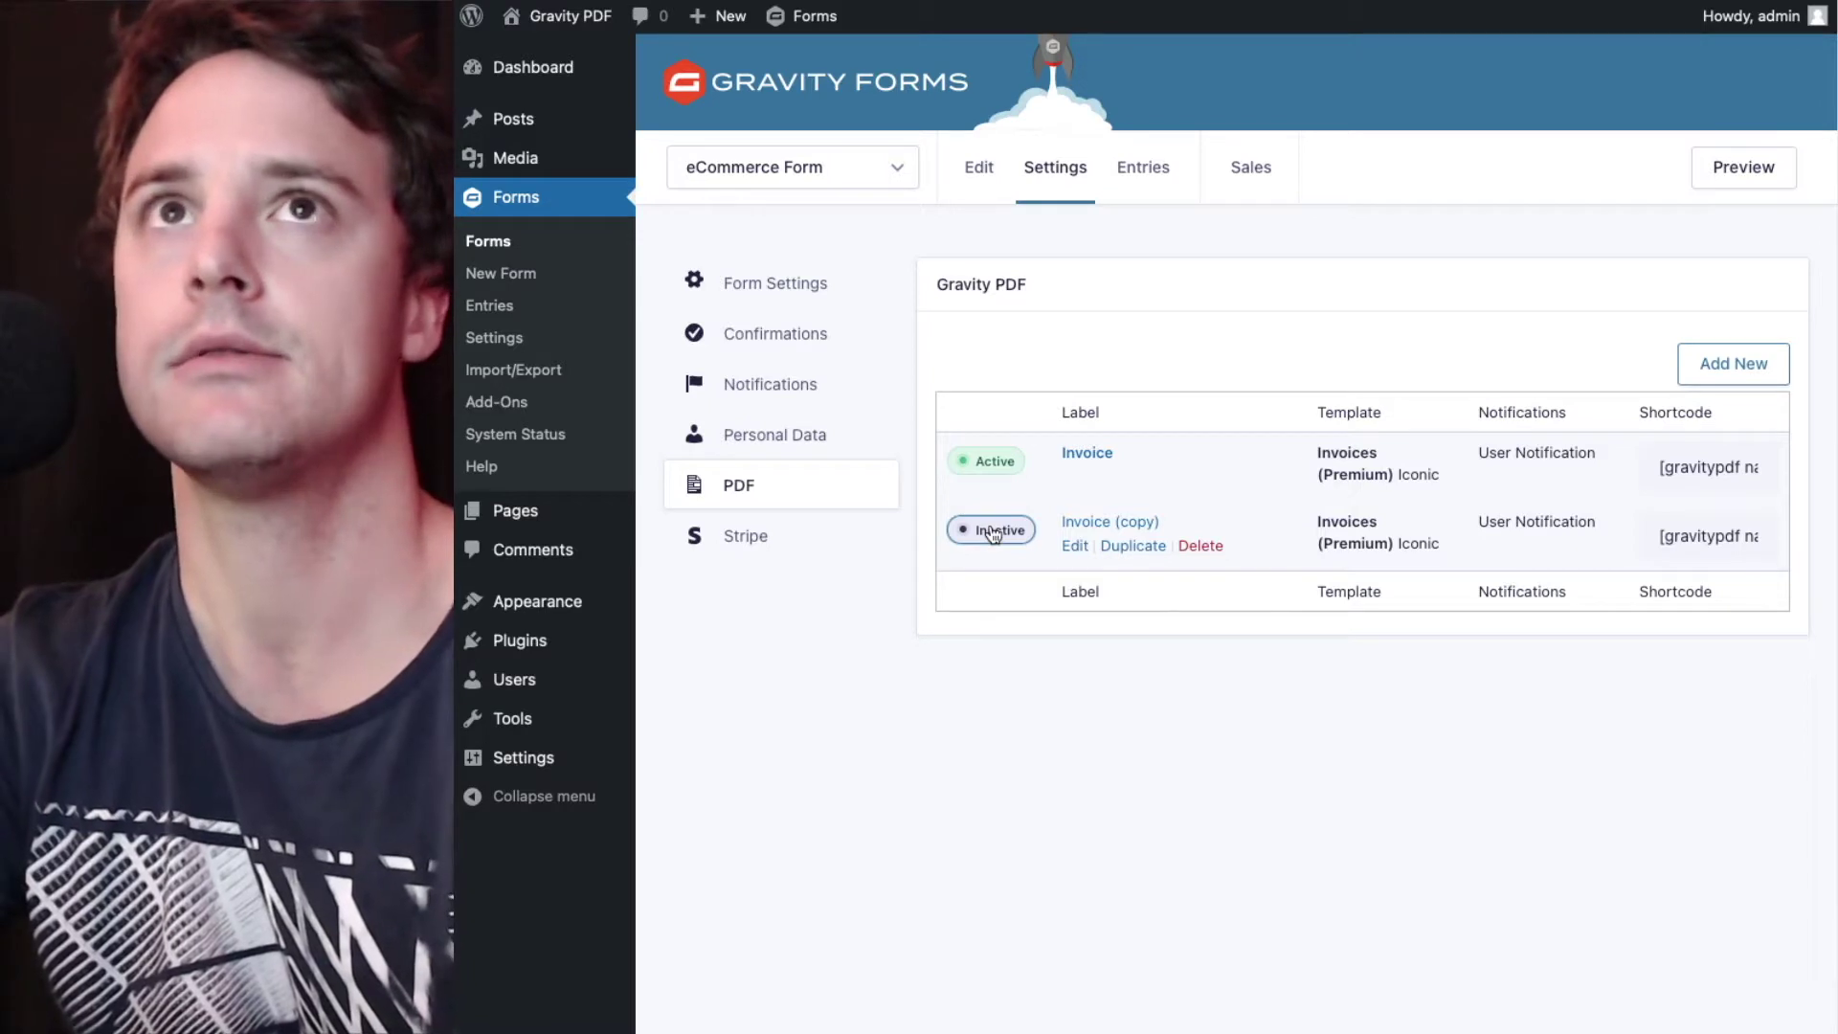
pyautogui.click(994, 532)
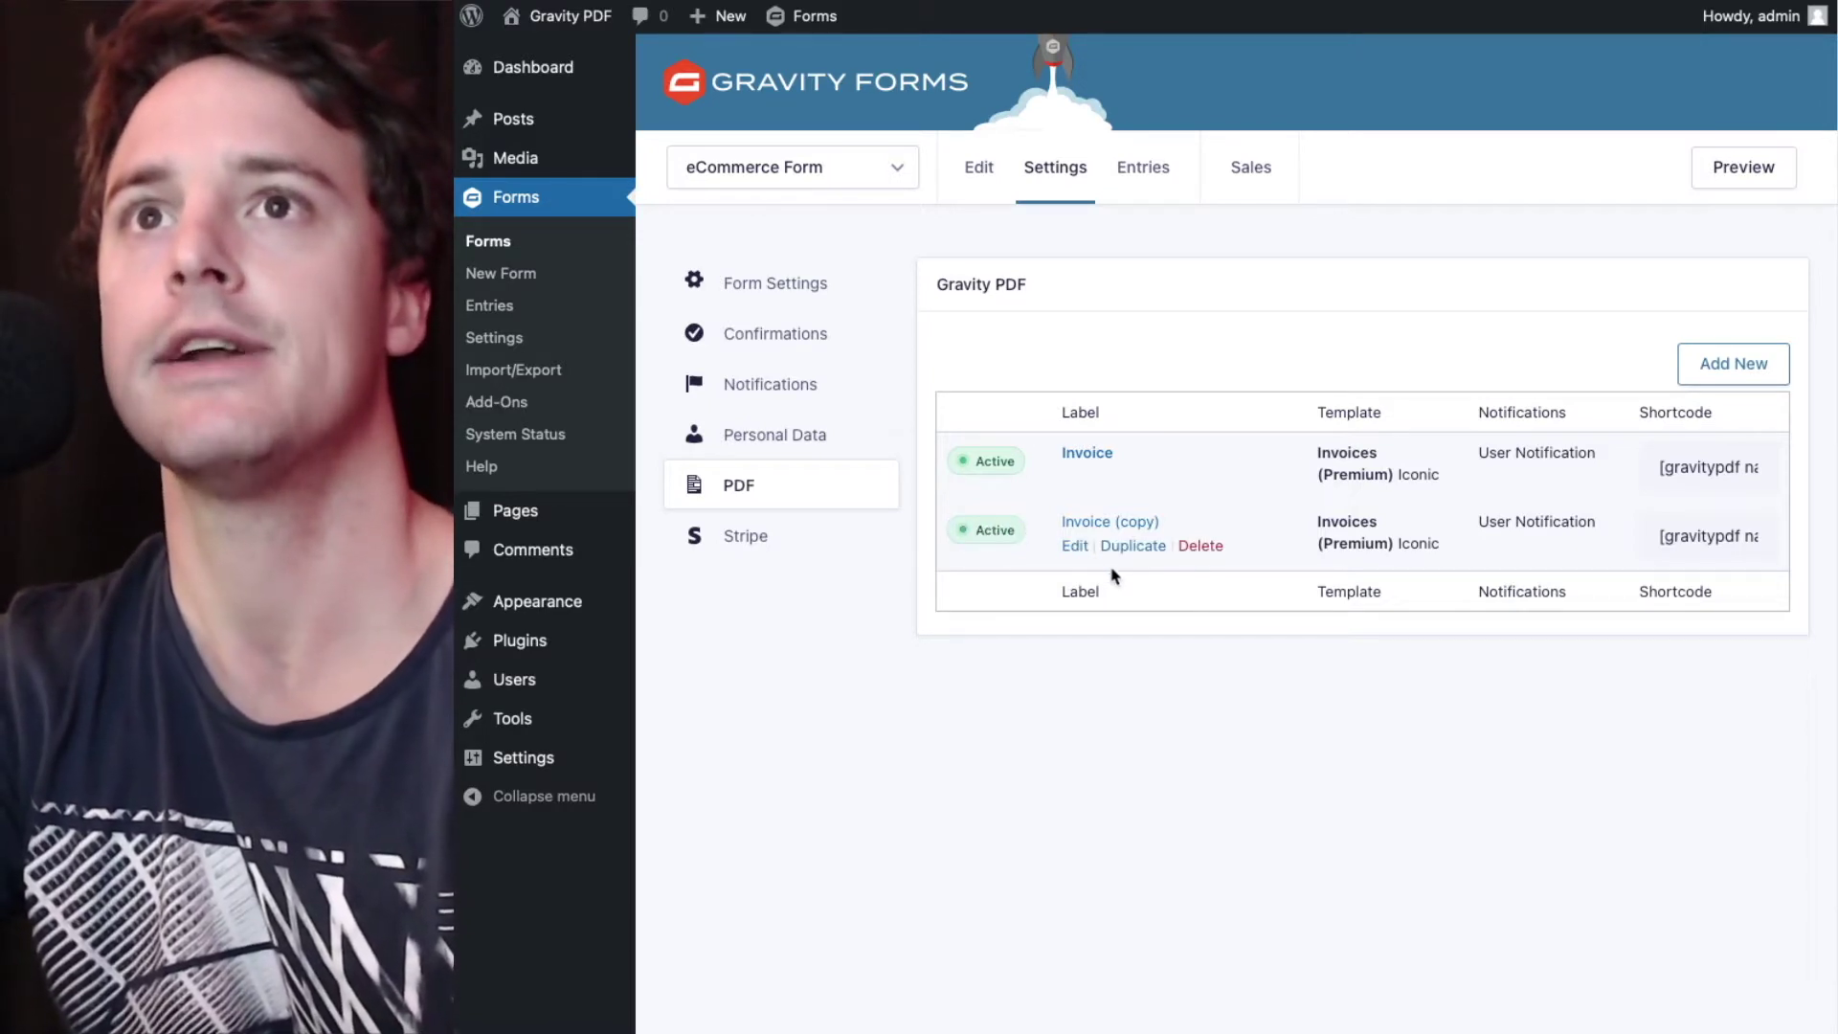
# - Rename the copied PDF's label from 'Invoice (copy)' to 'Invoice'
pyautogui.click(1075, 554)
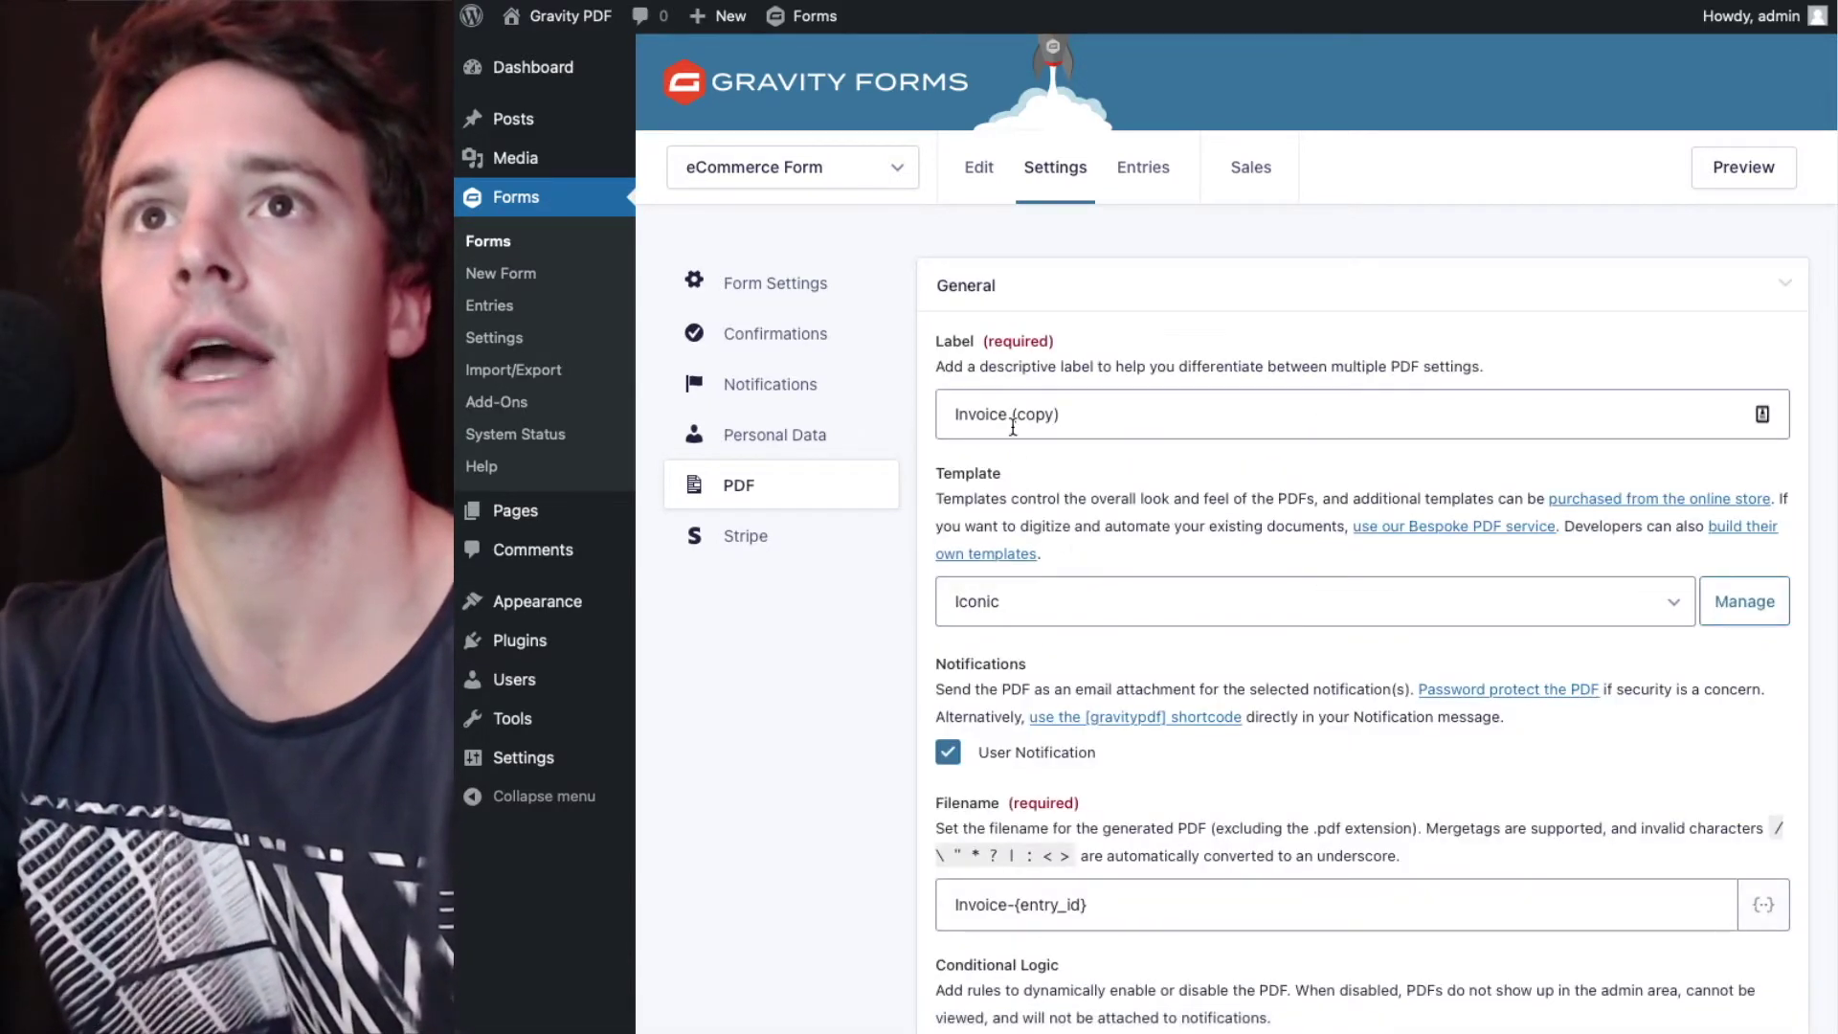
pyautogui.moveTo(1009, 422); pyautogui.dragTo(1111, 424)
pyautogui.press('BackSpace')
pyautogui.scroll(-3, 1149, 541)
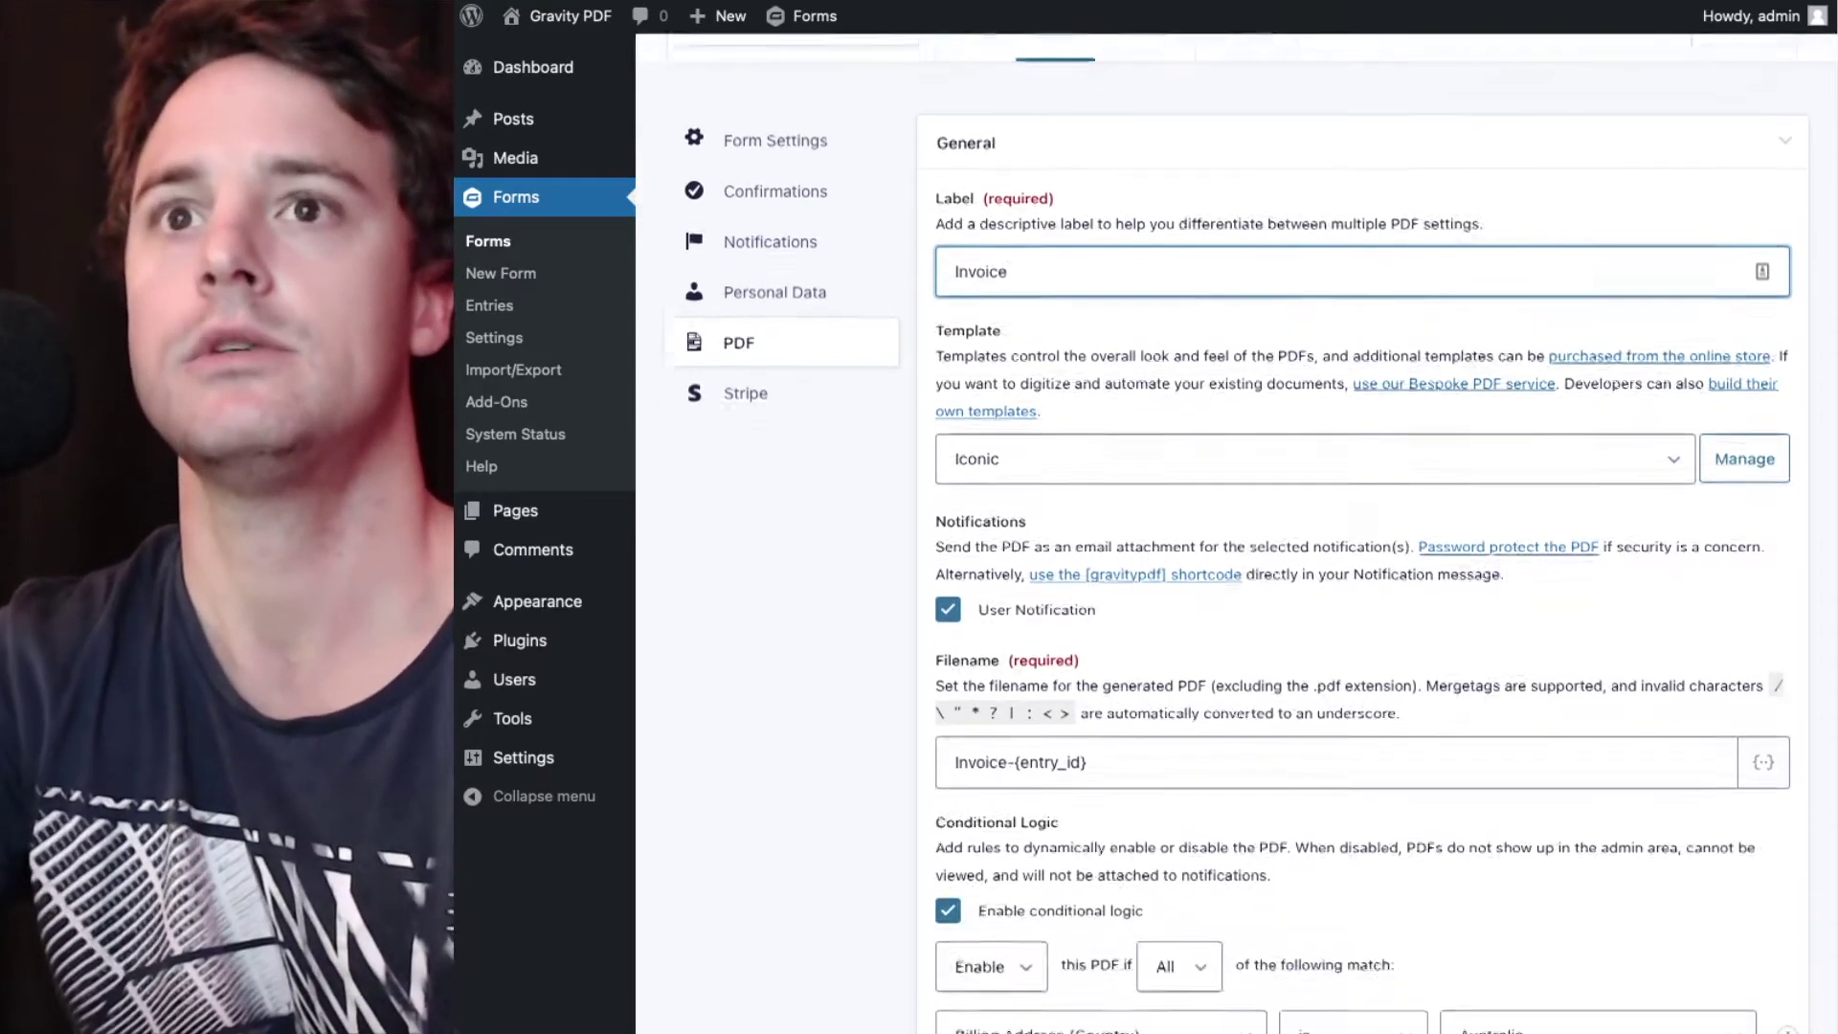
pyautogui.scroll(-3, 1149, 541)
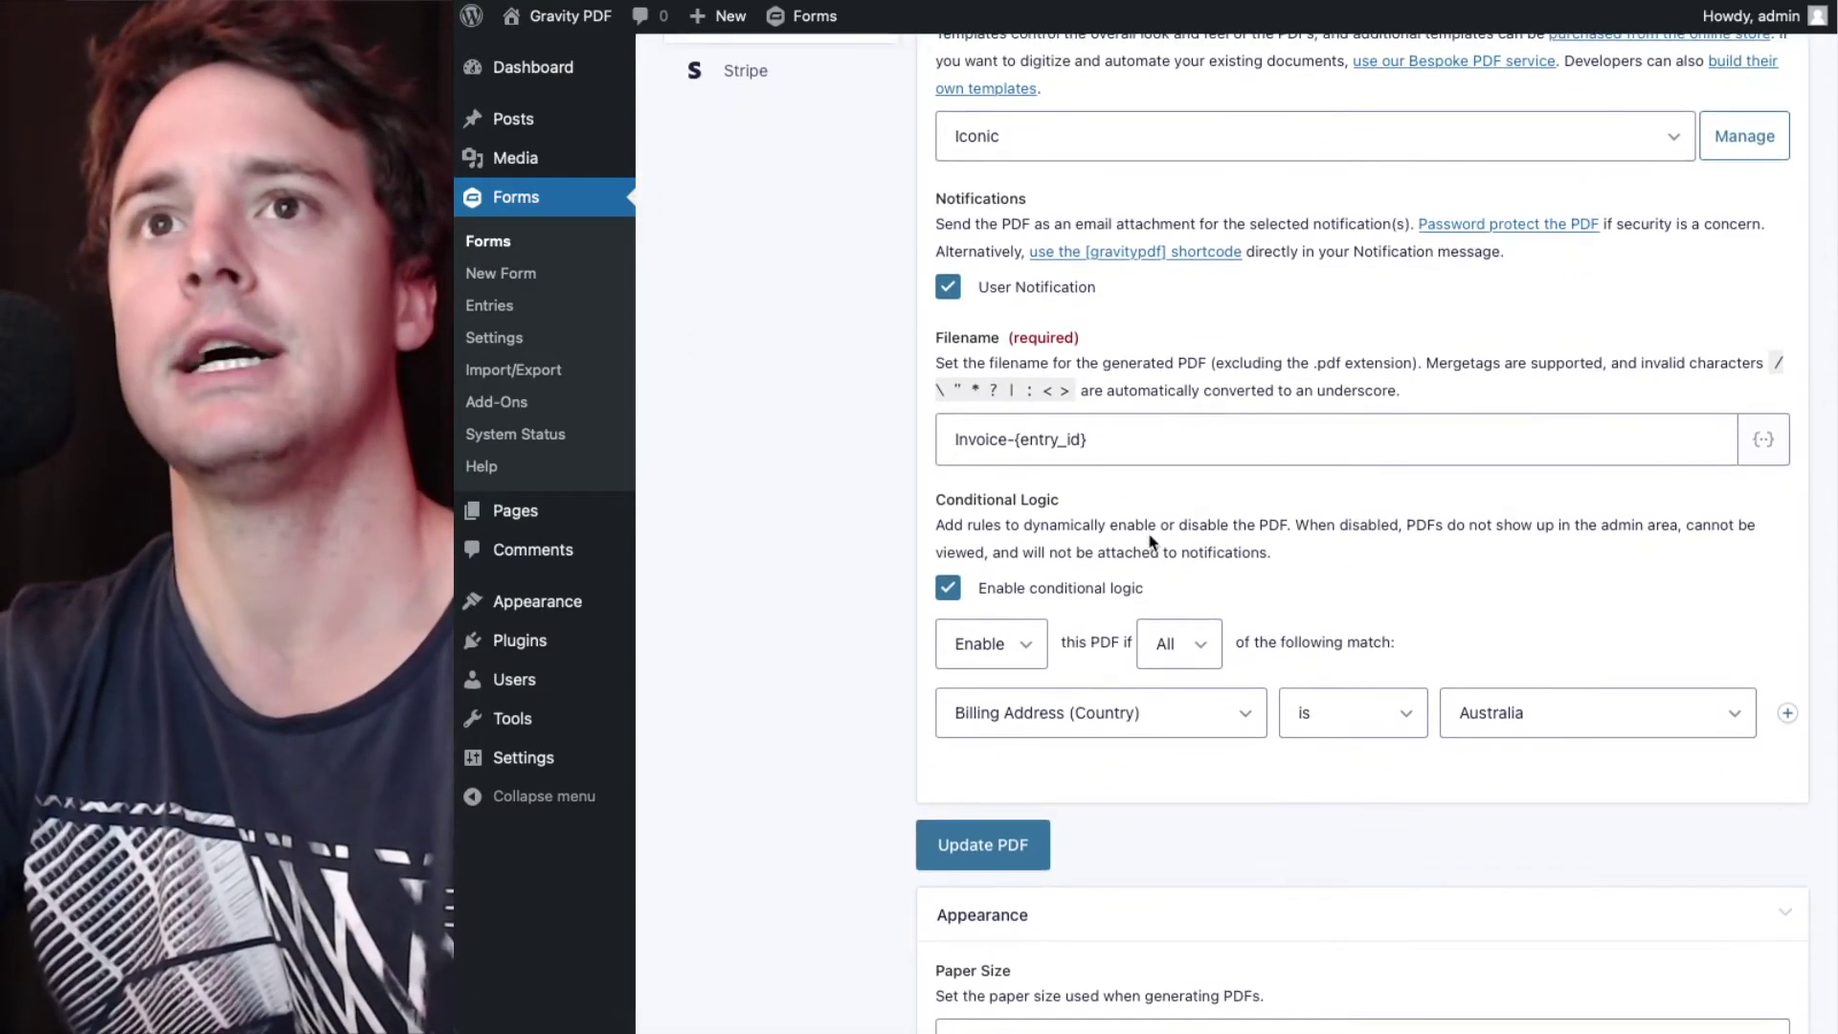
# - Set the conditional logic to Disable this PDF for Australian billing addresses
pyautogui.click(963, 652)
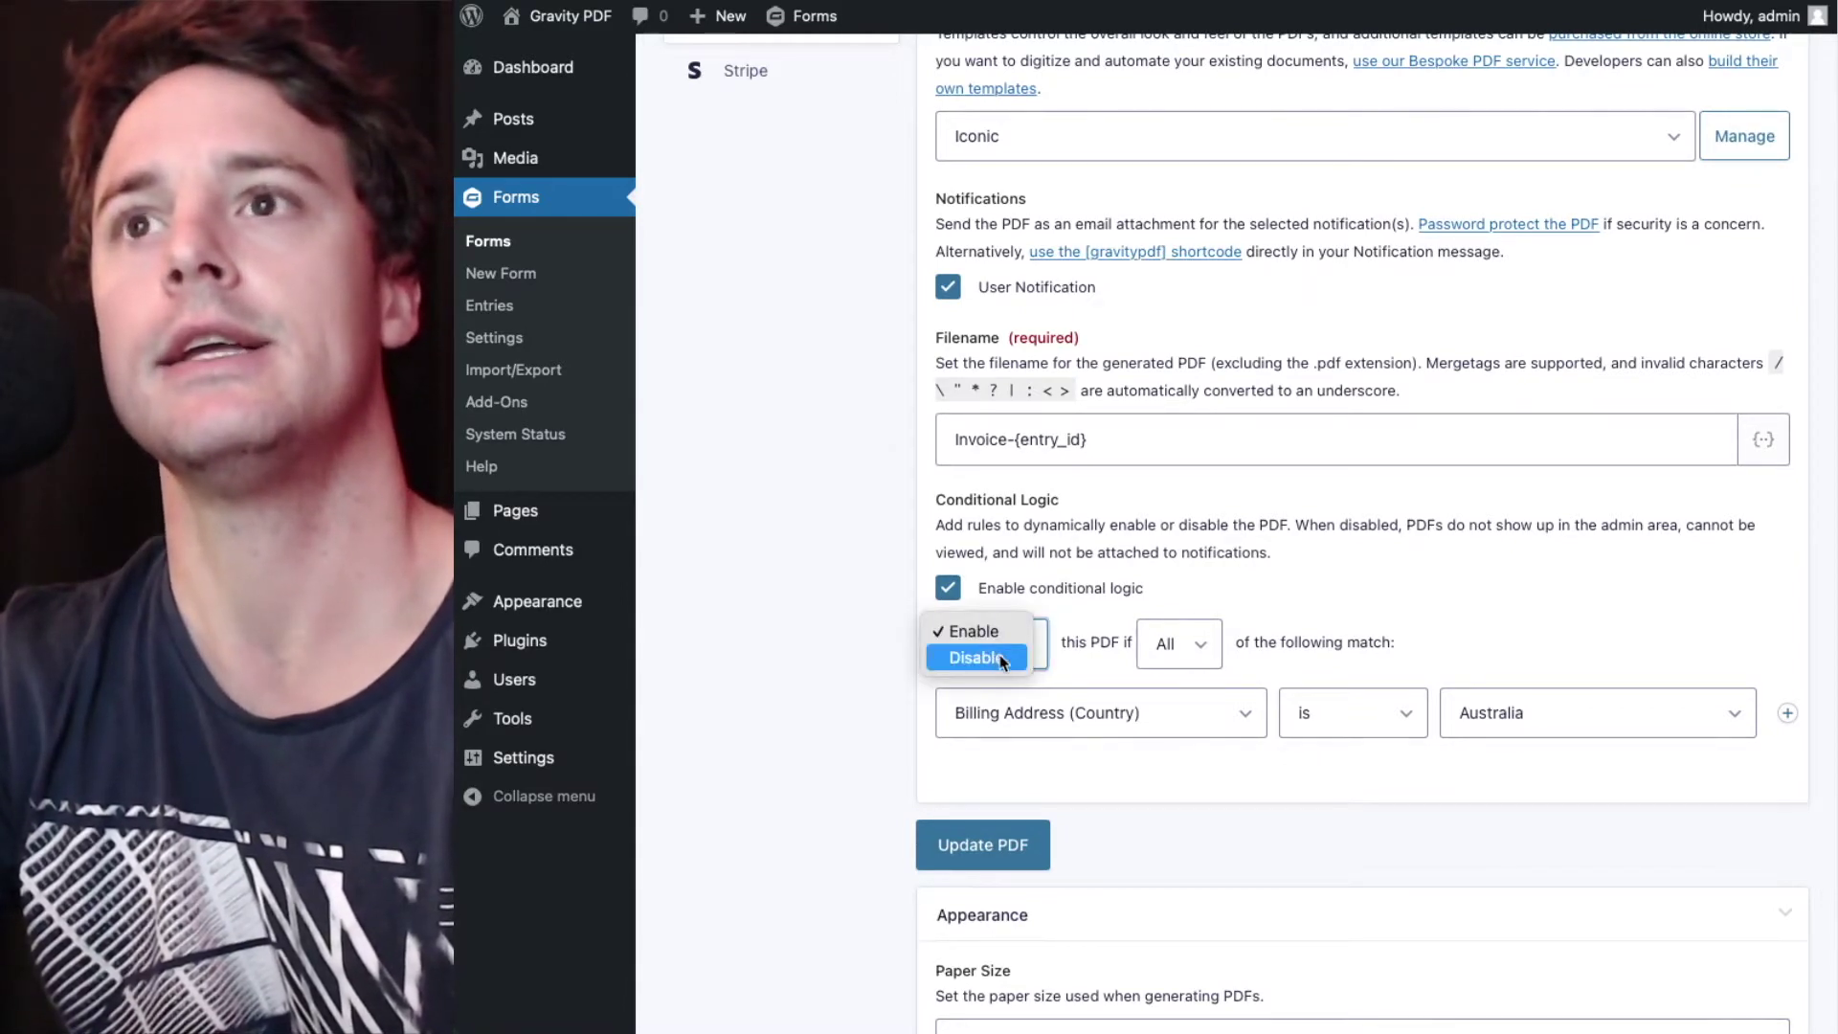
pyautogui.click(1001, 659)
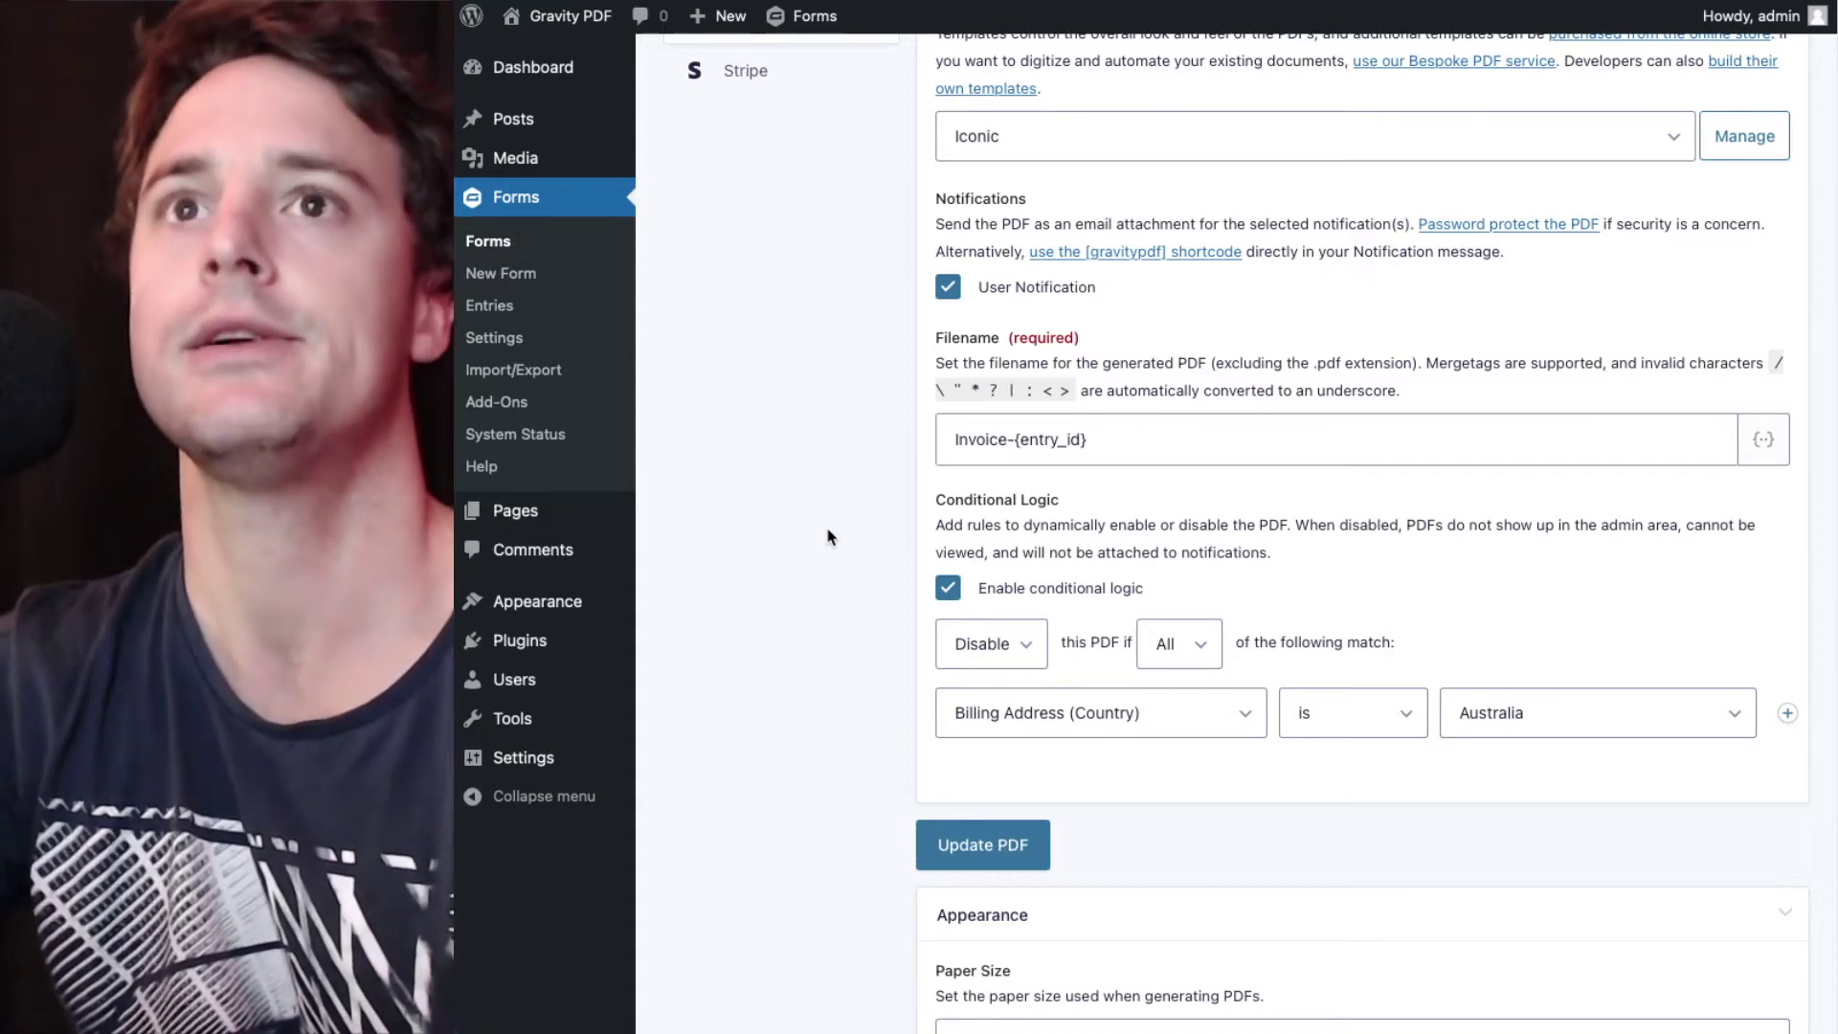
pyautogui.scroll(-4, 831, 537)
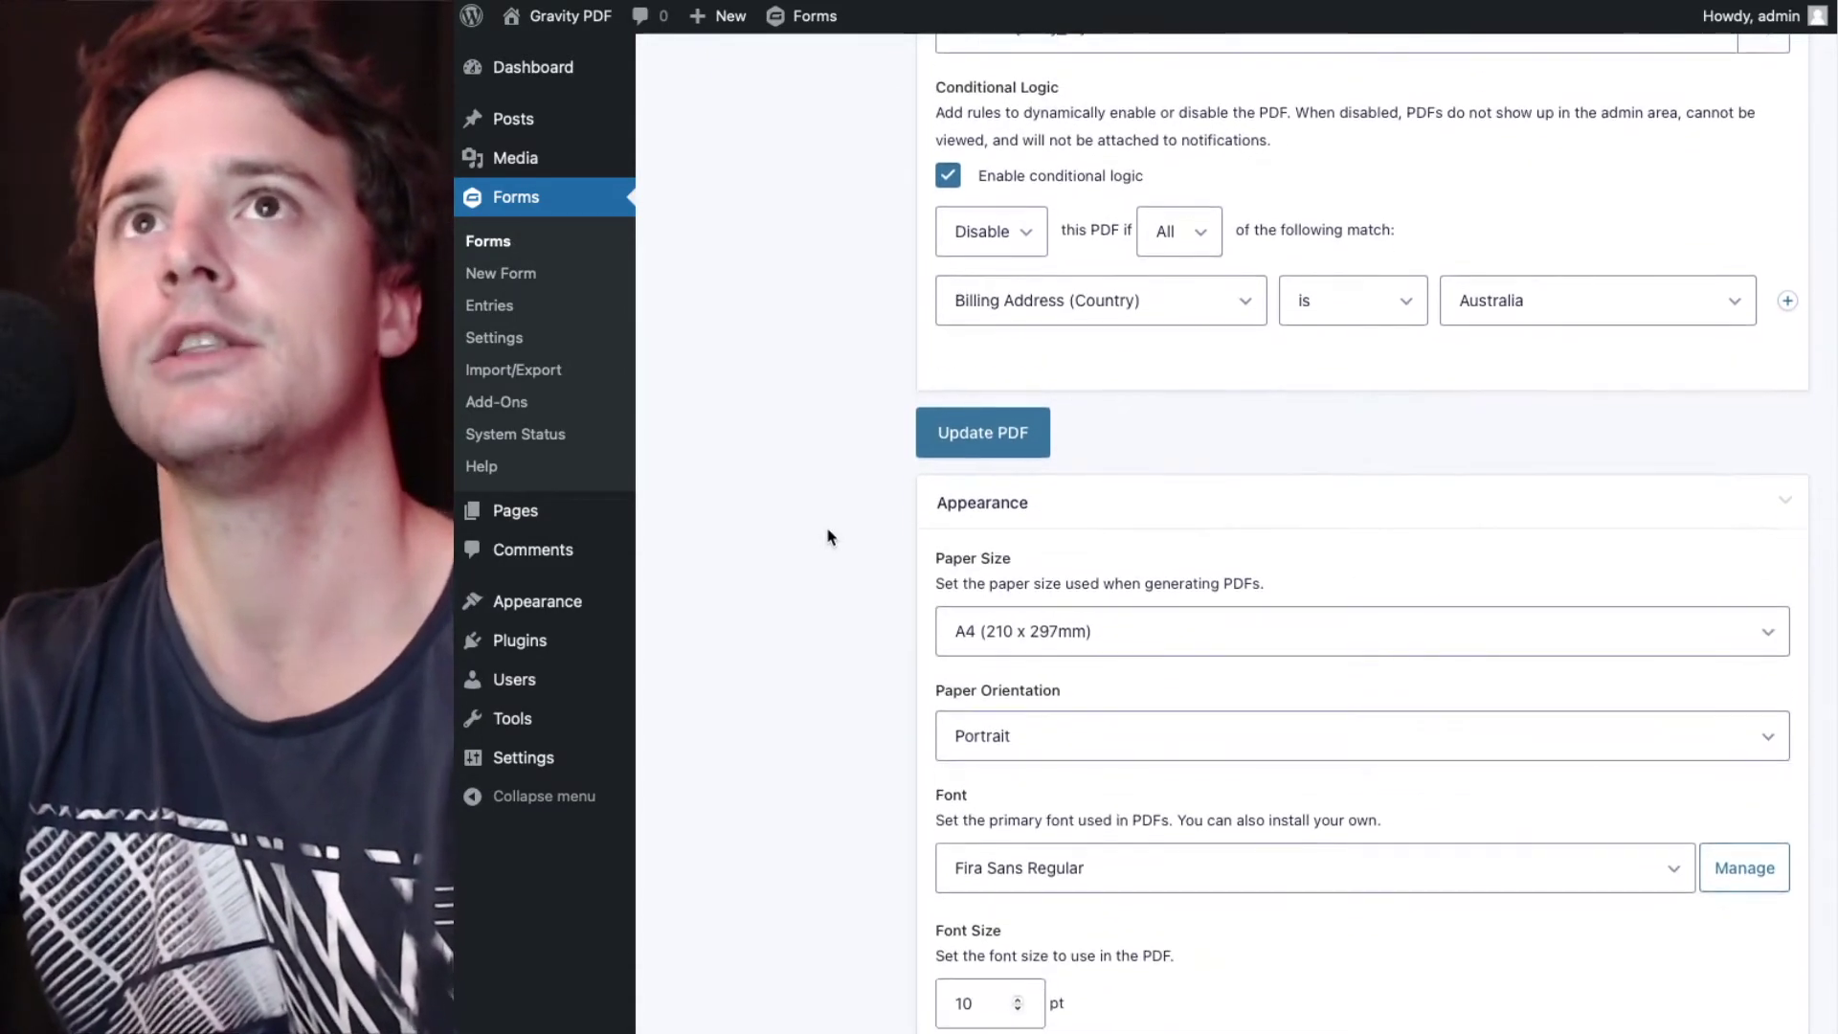
pyautogui.scroll(3, 831, 536)
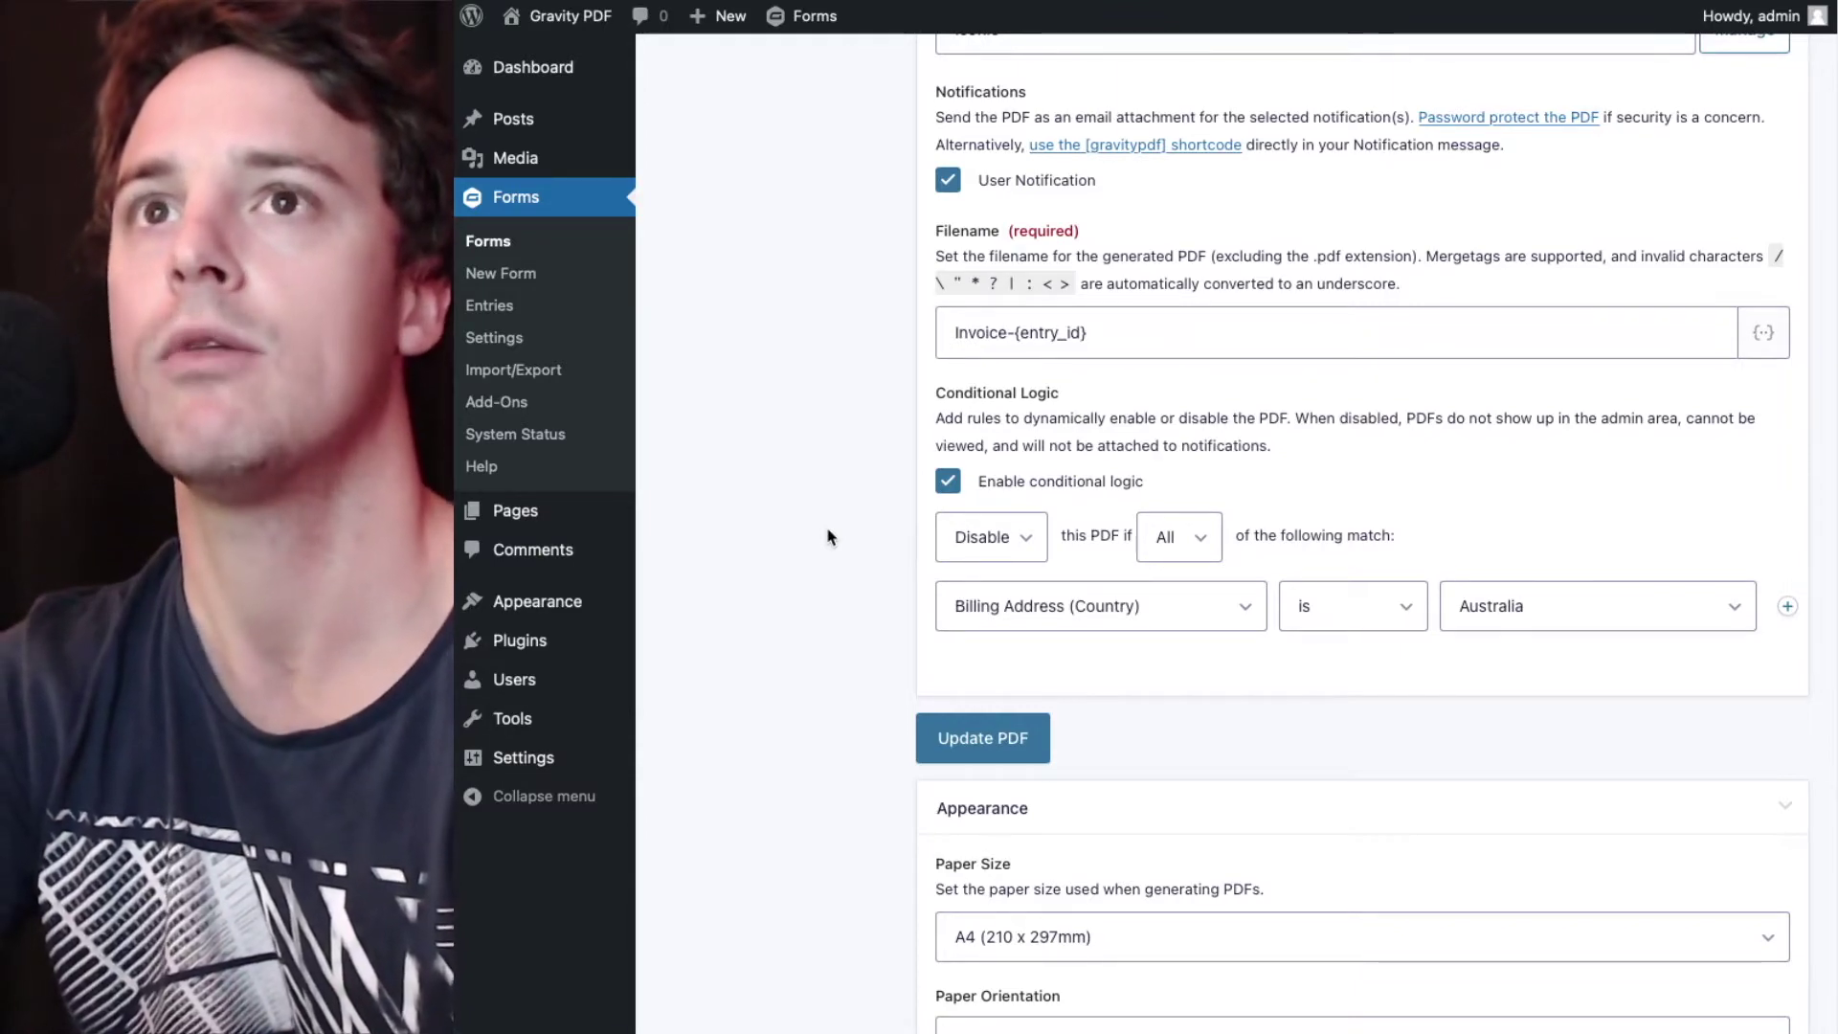
pyautogui.scroll(-15, 831, 536)
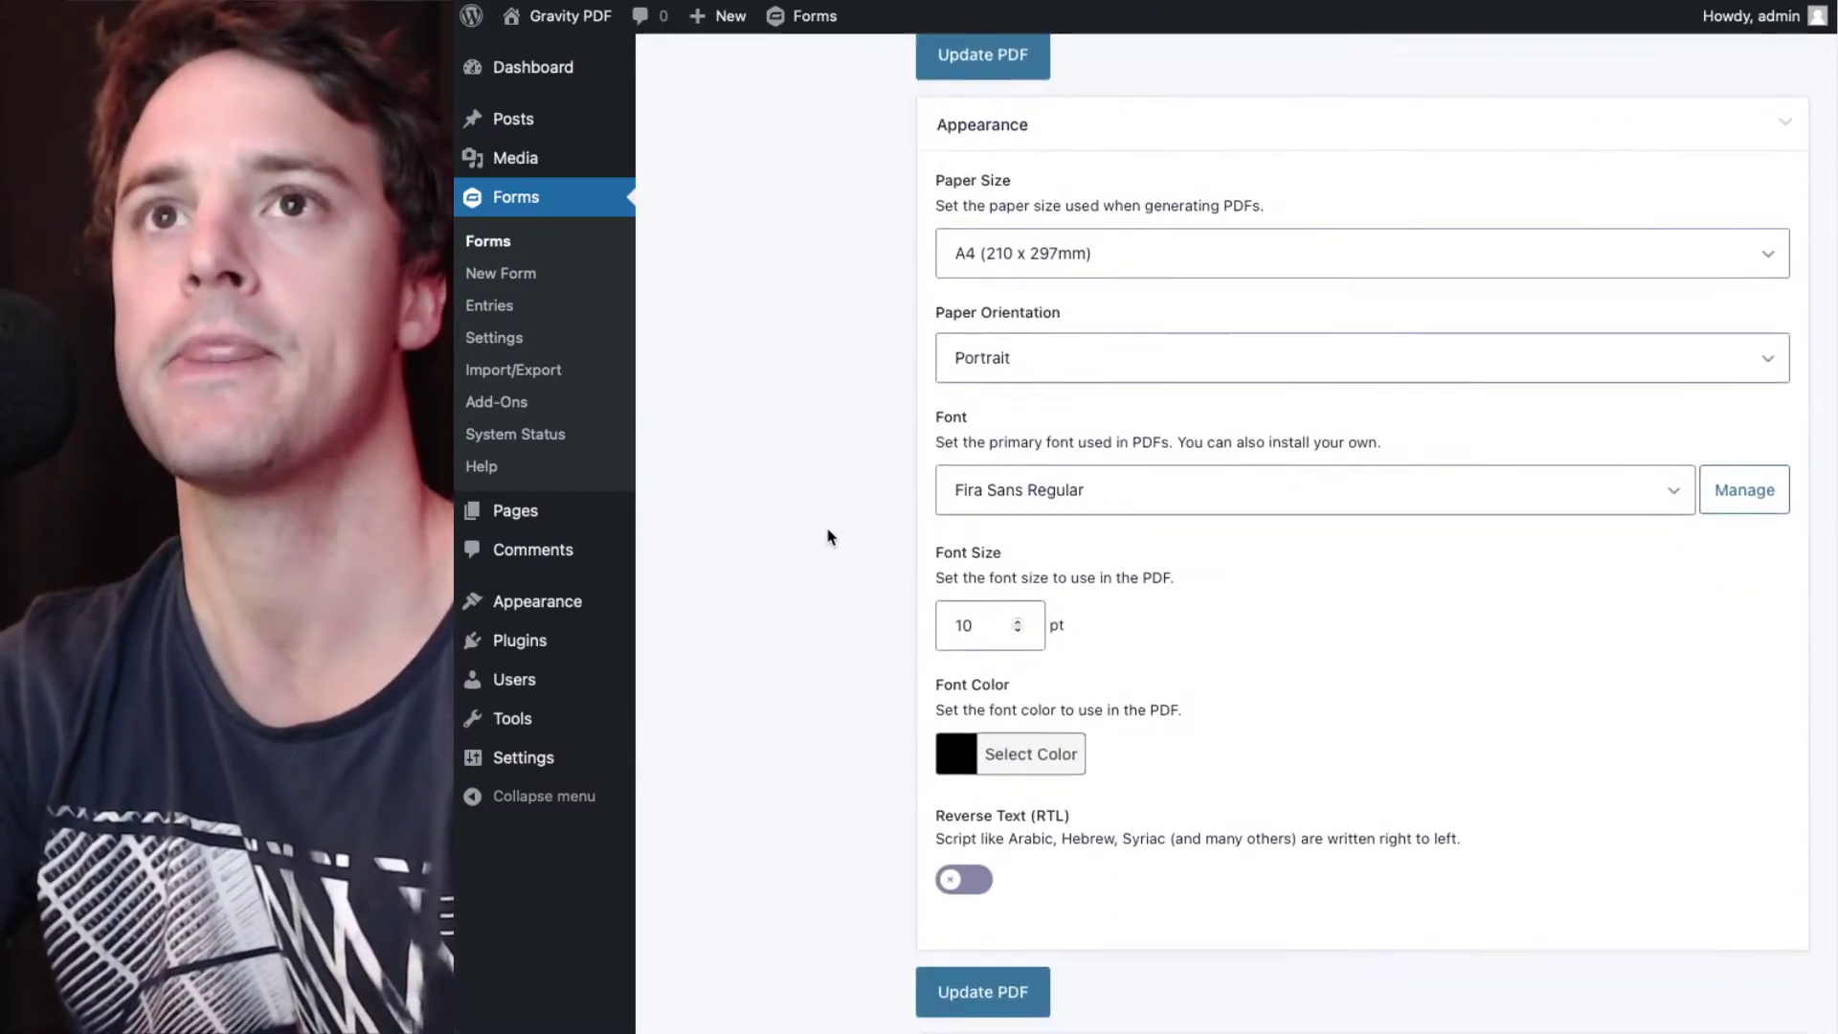
pyautogui.scroll(-10, 830, 536)
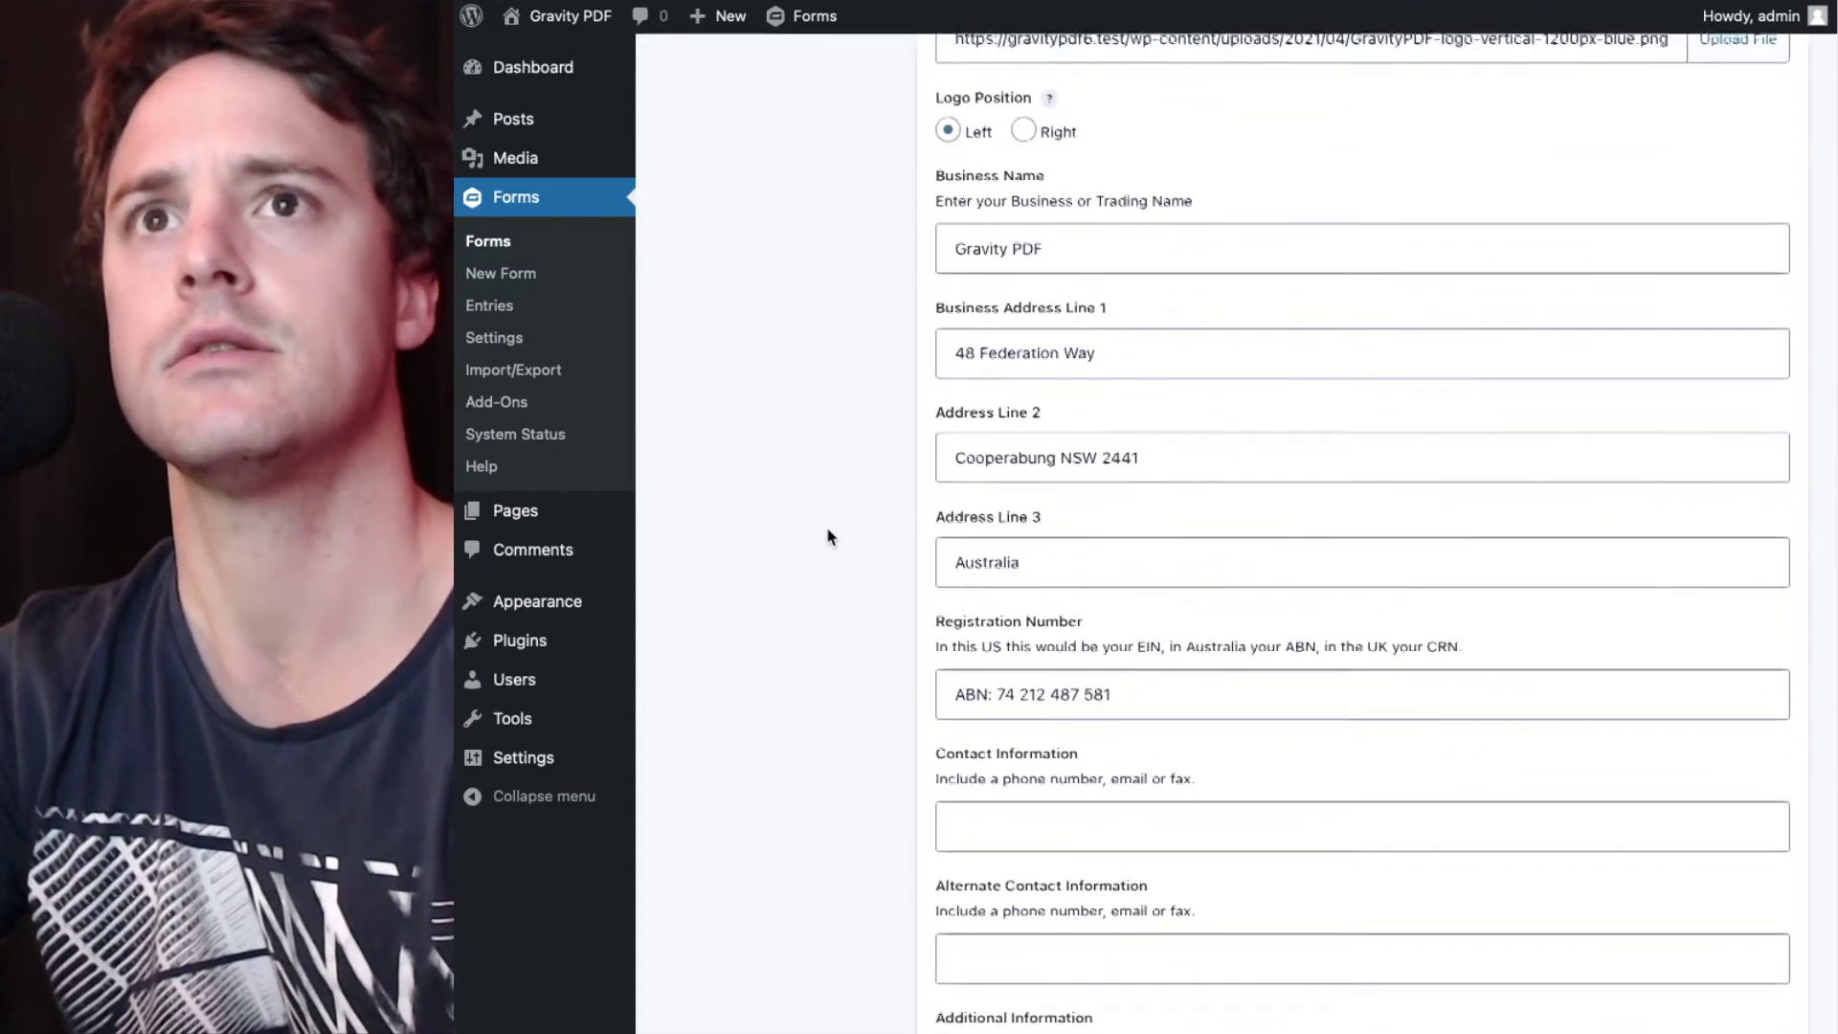
pyautogui.scroll(-10, 830, 536)
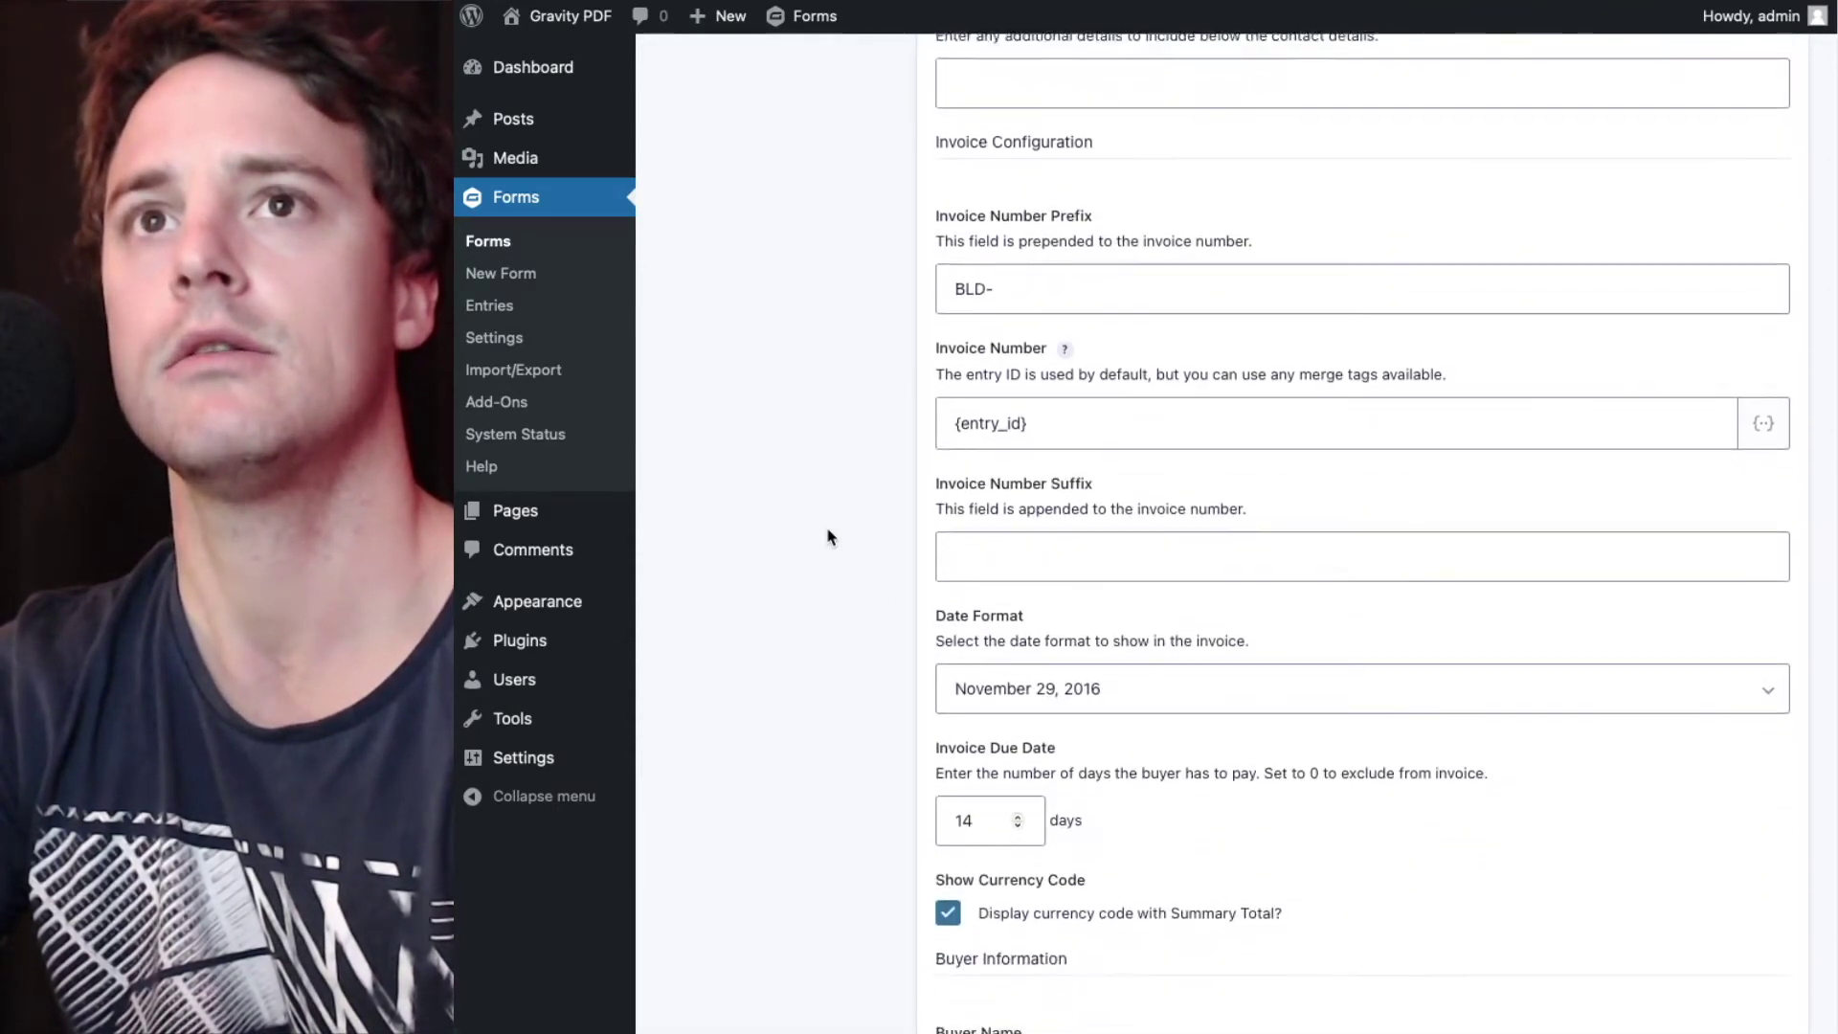
pyautogui.scroll(-9, 830, 537)
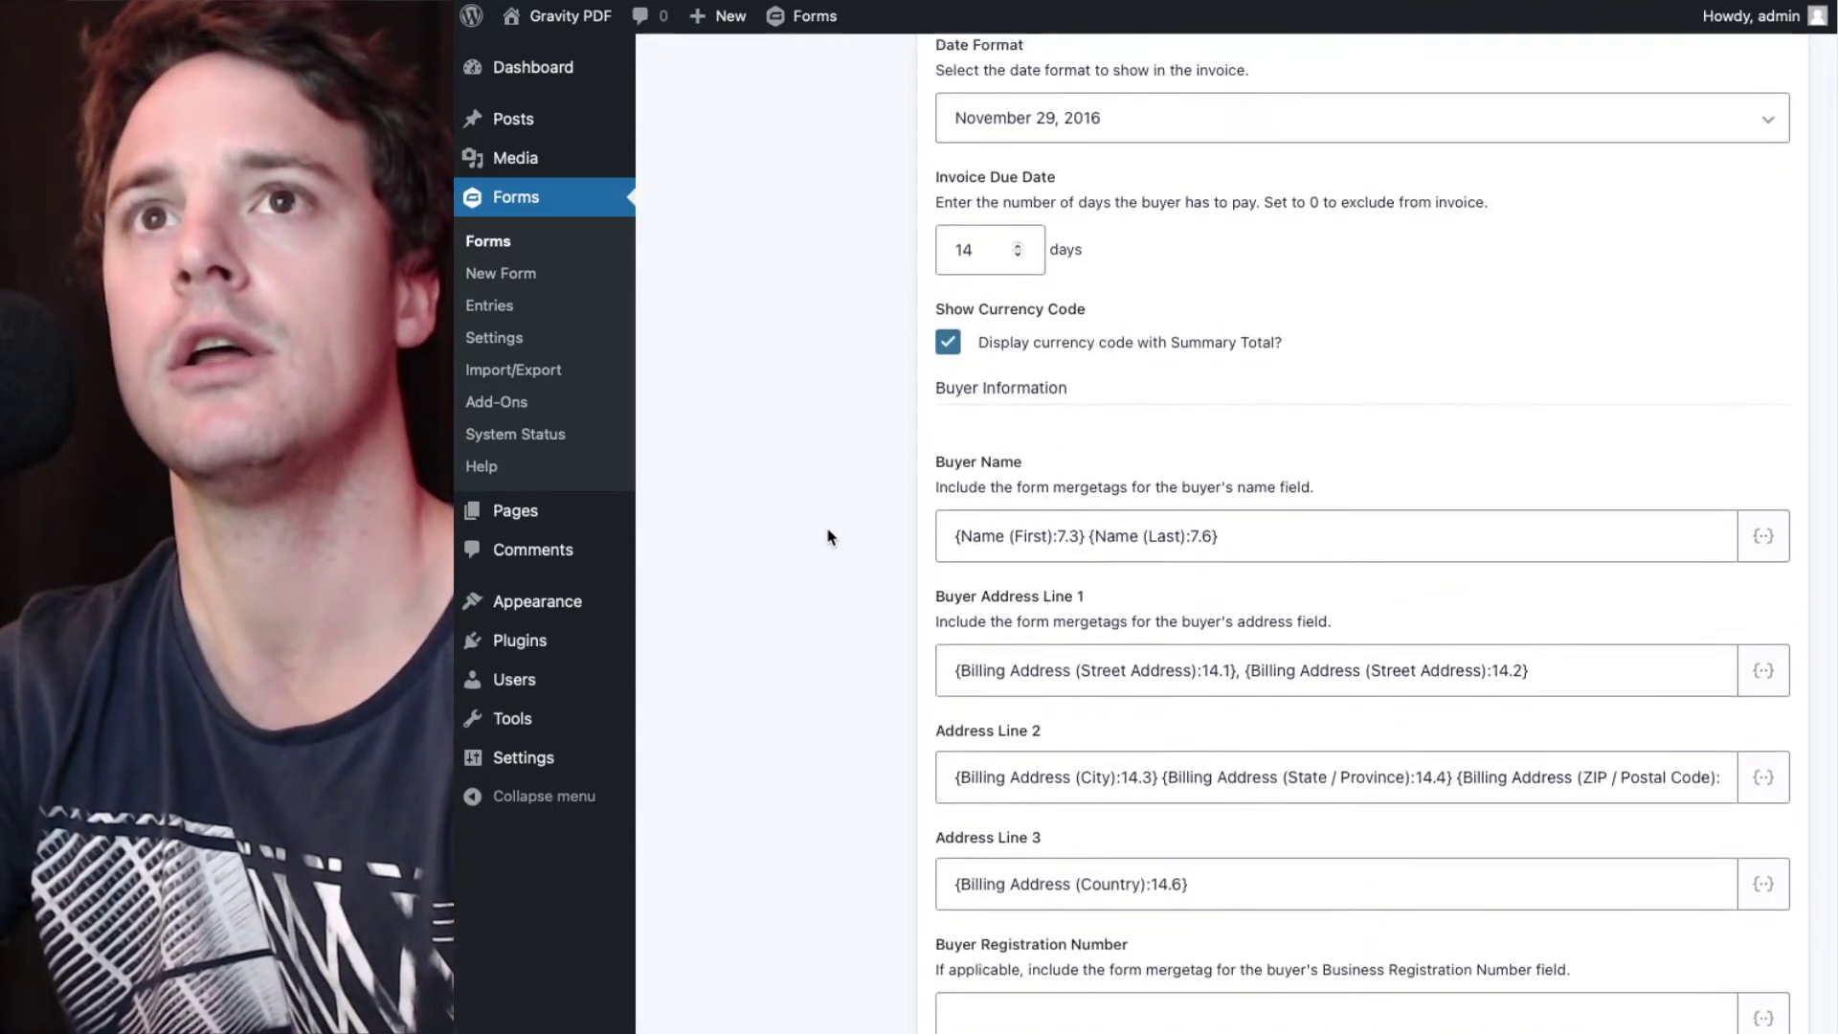
pyautogui.scroll(-5, 830, 536)
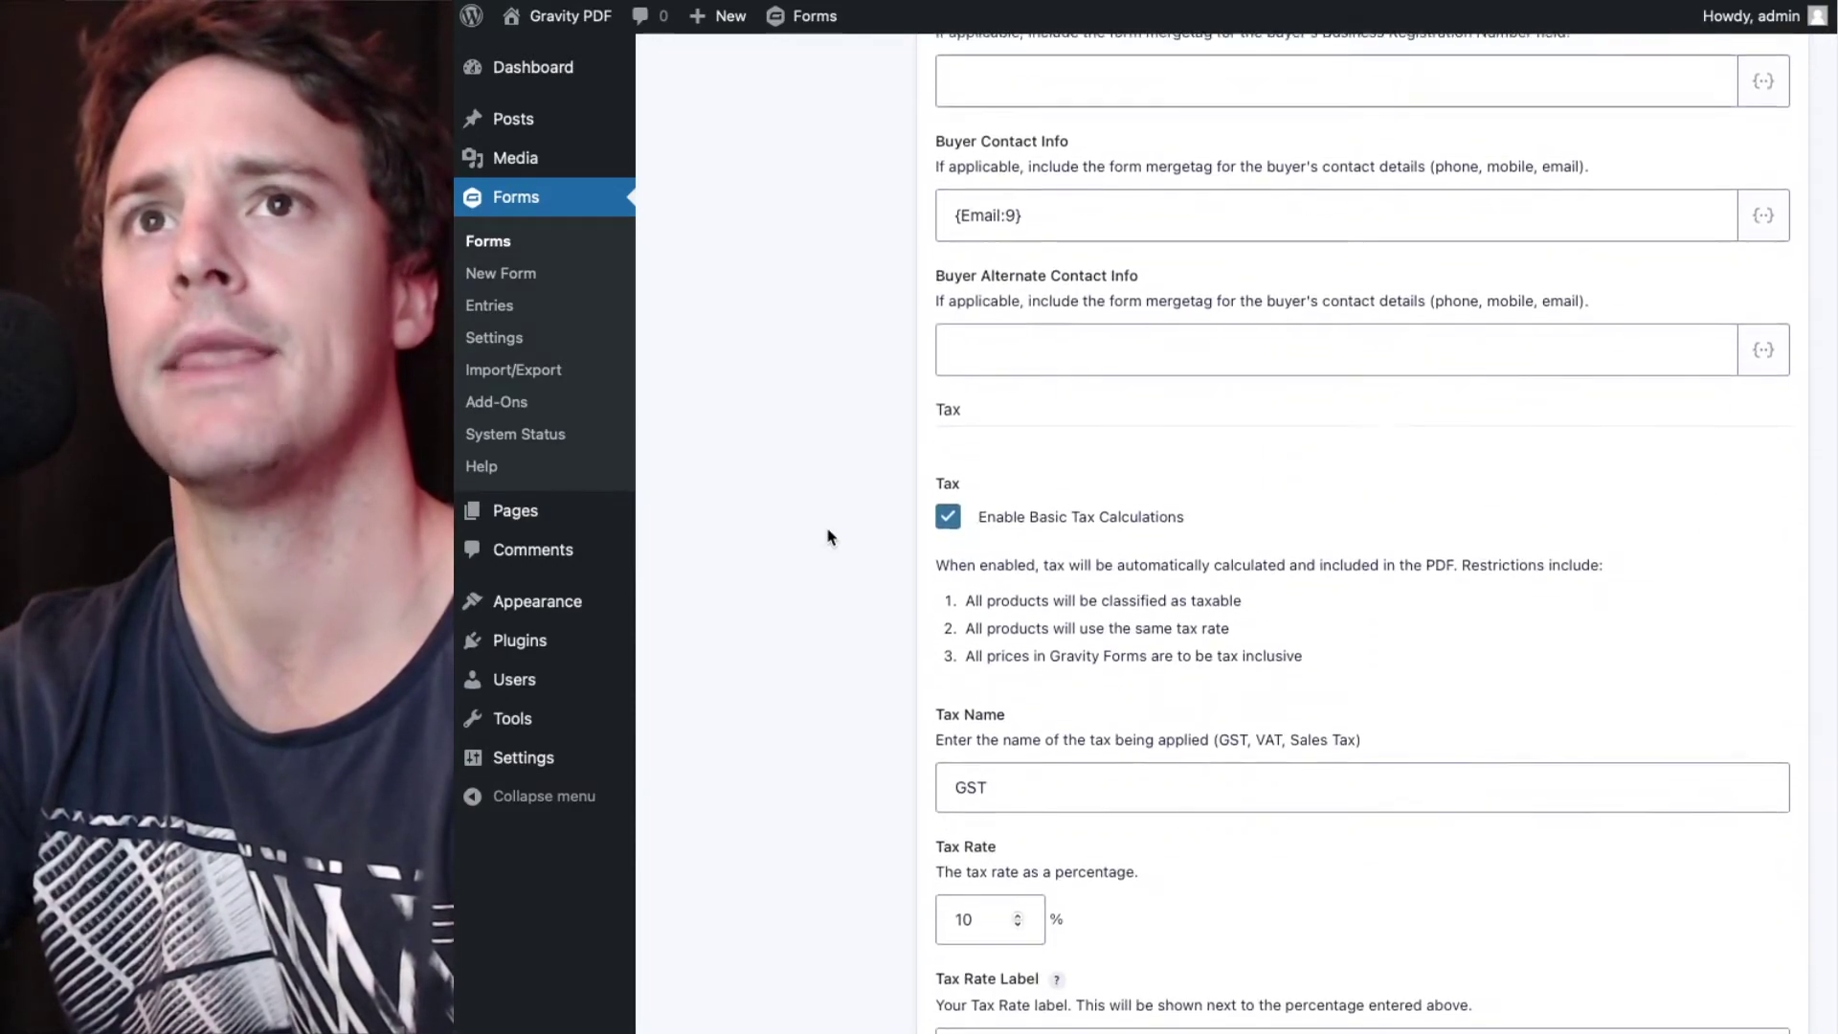
# - Turn off Enable Basic Tax Calculations and update the PDF
pyautogui.click(948, 517)
pyautogui.scroll(-12, 843, 537)
pyautogui.scroll(-15, 840, 538)
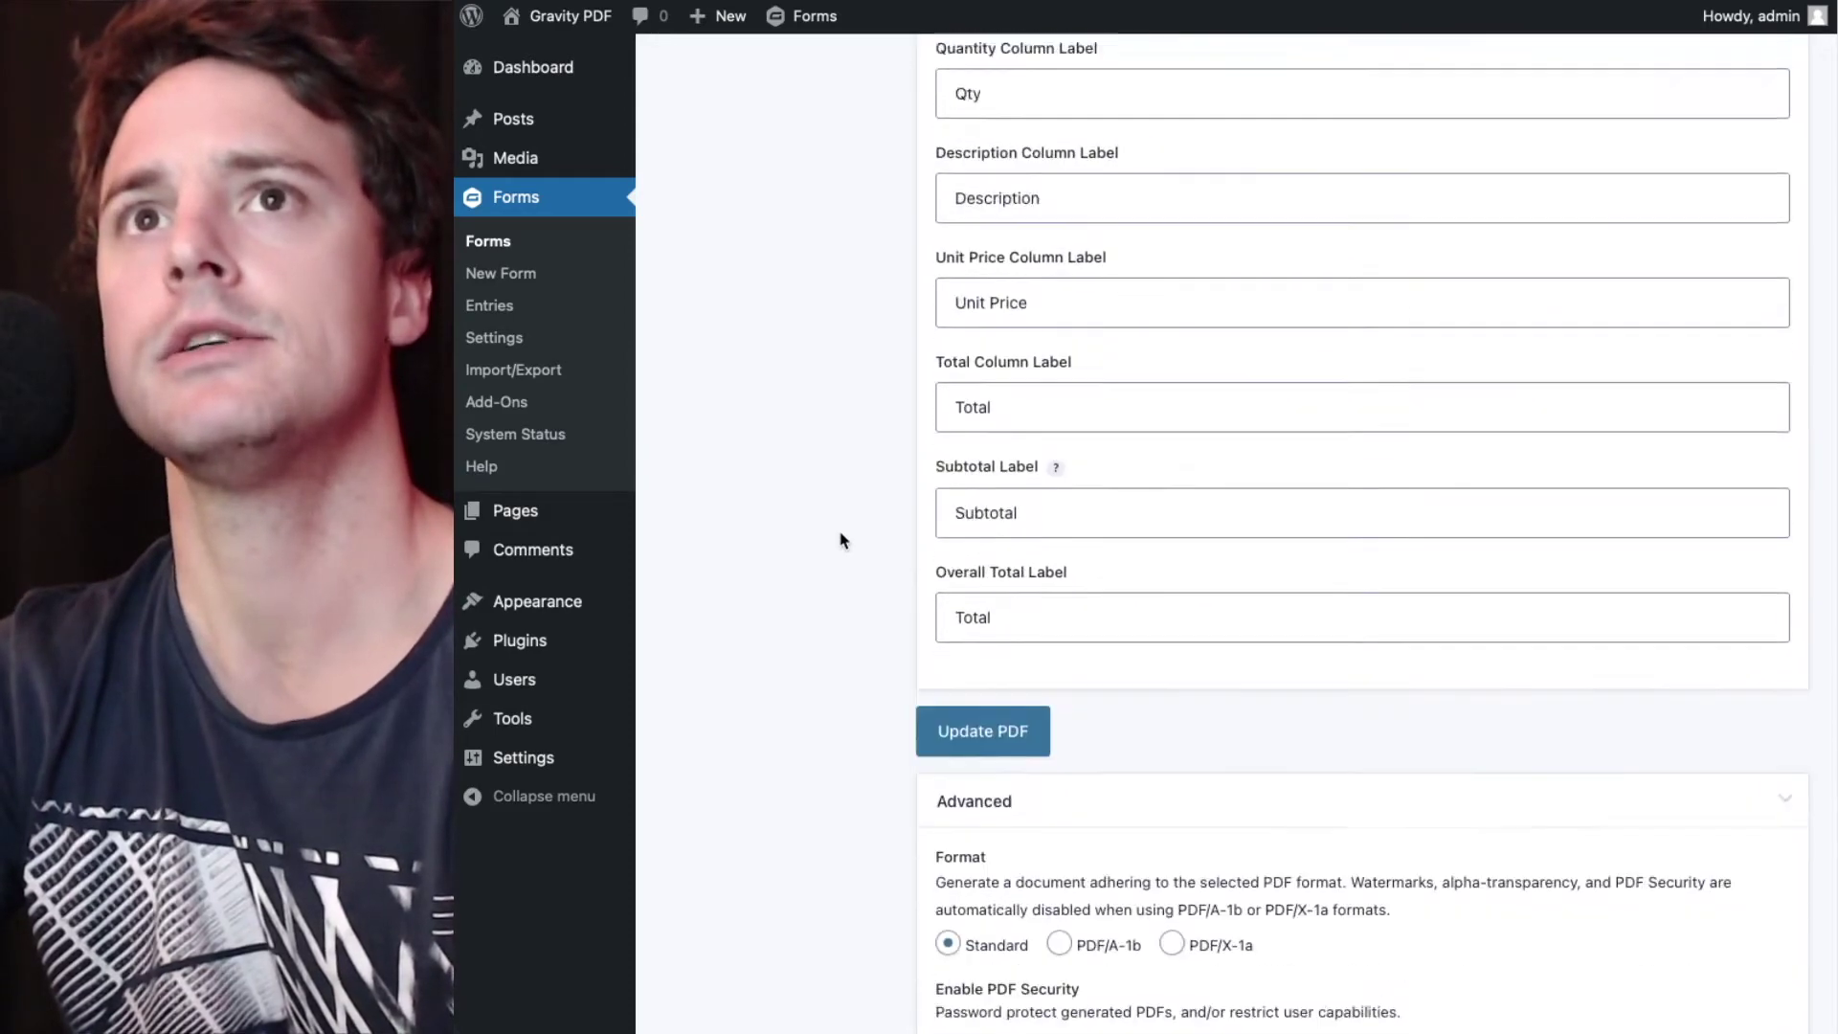
pyautogui.click(1020, 535)
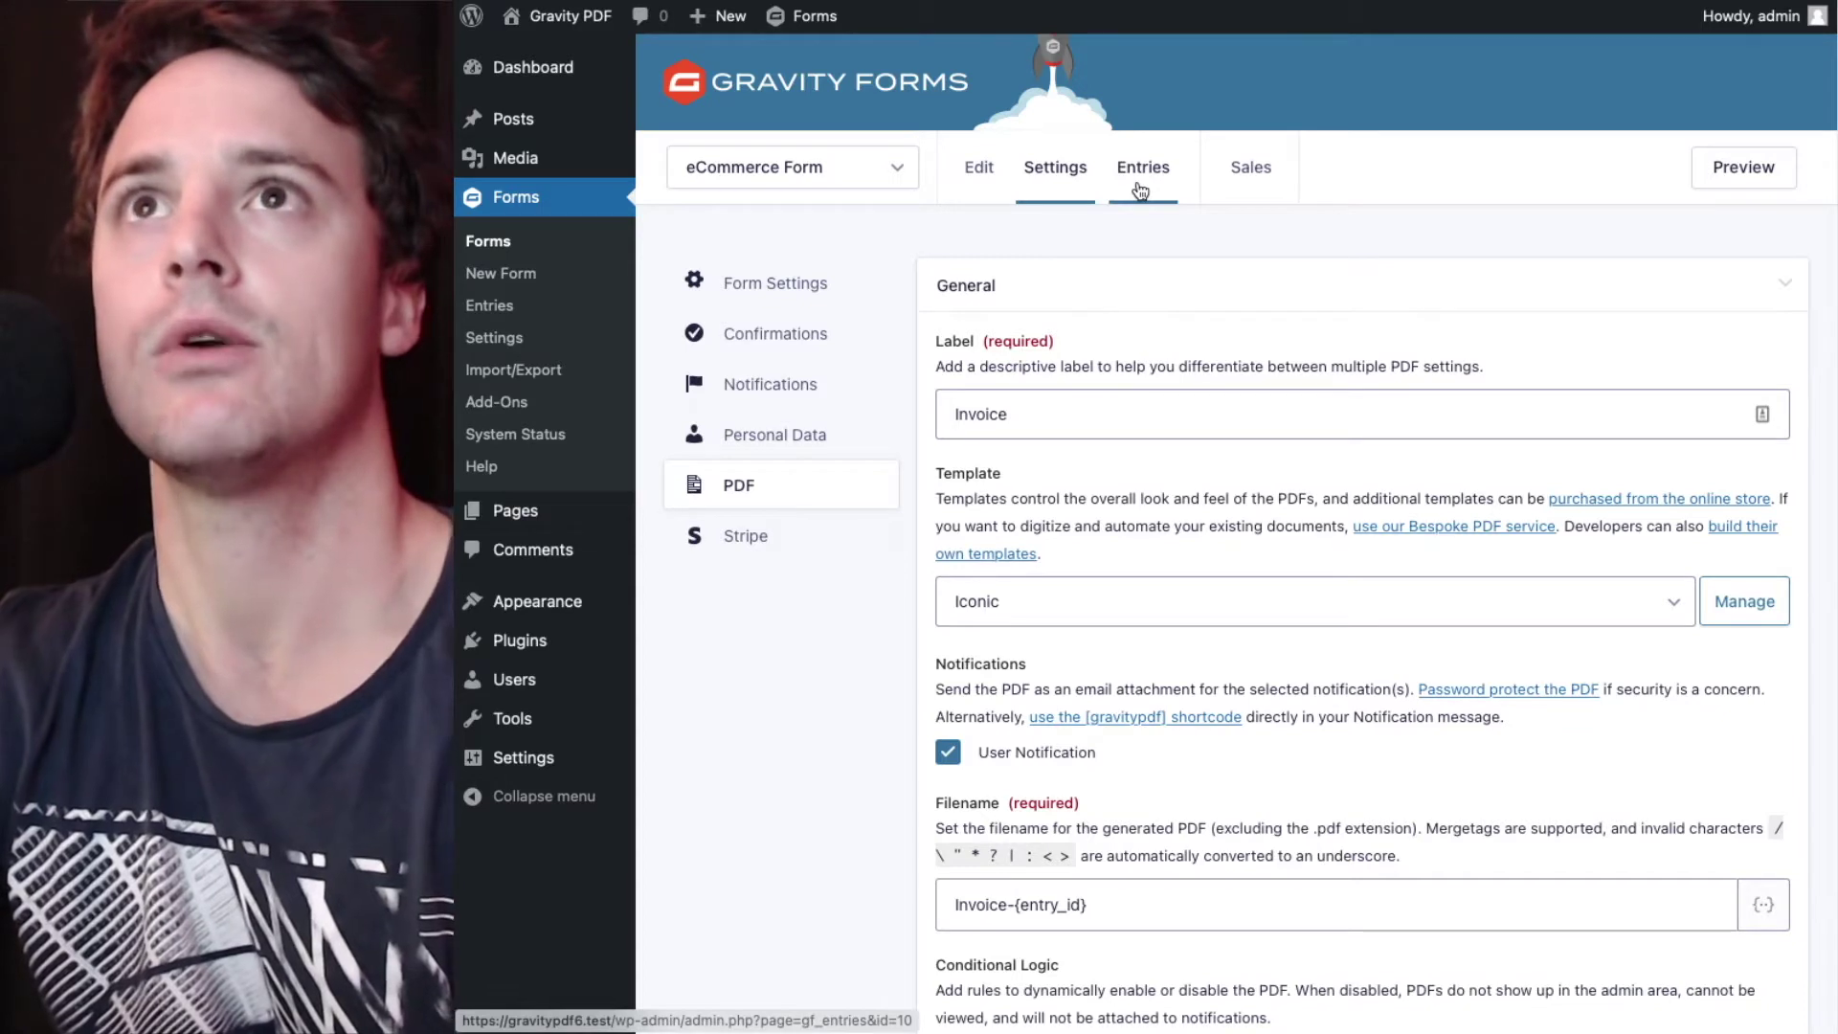
# - Open the existing entry's invoice PDF and check its $4.09 GST and $45.00 total
pyautogui.click(1141, 190)
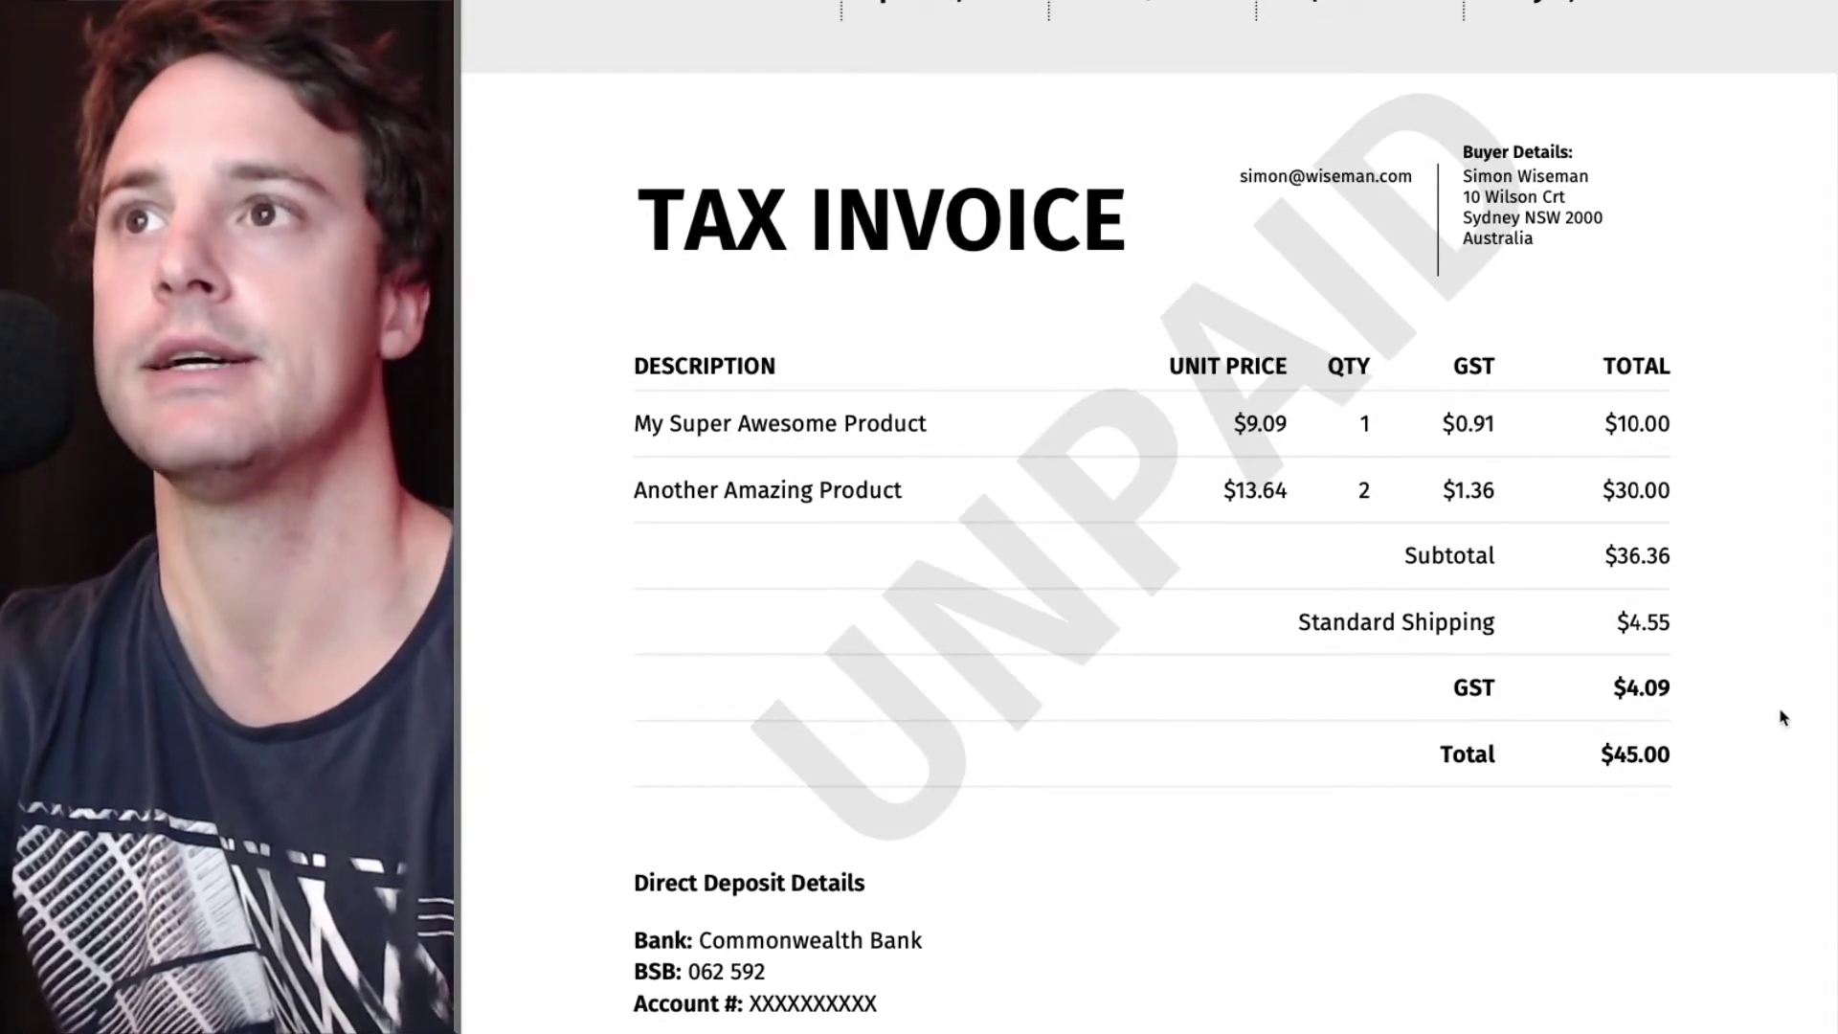
pyautogui.moveTo(1682, 689); pyautogui.dragTo(1627, 369)
pyautogui.click(1459, 687)
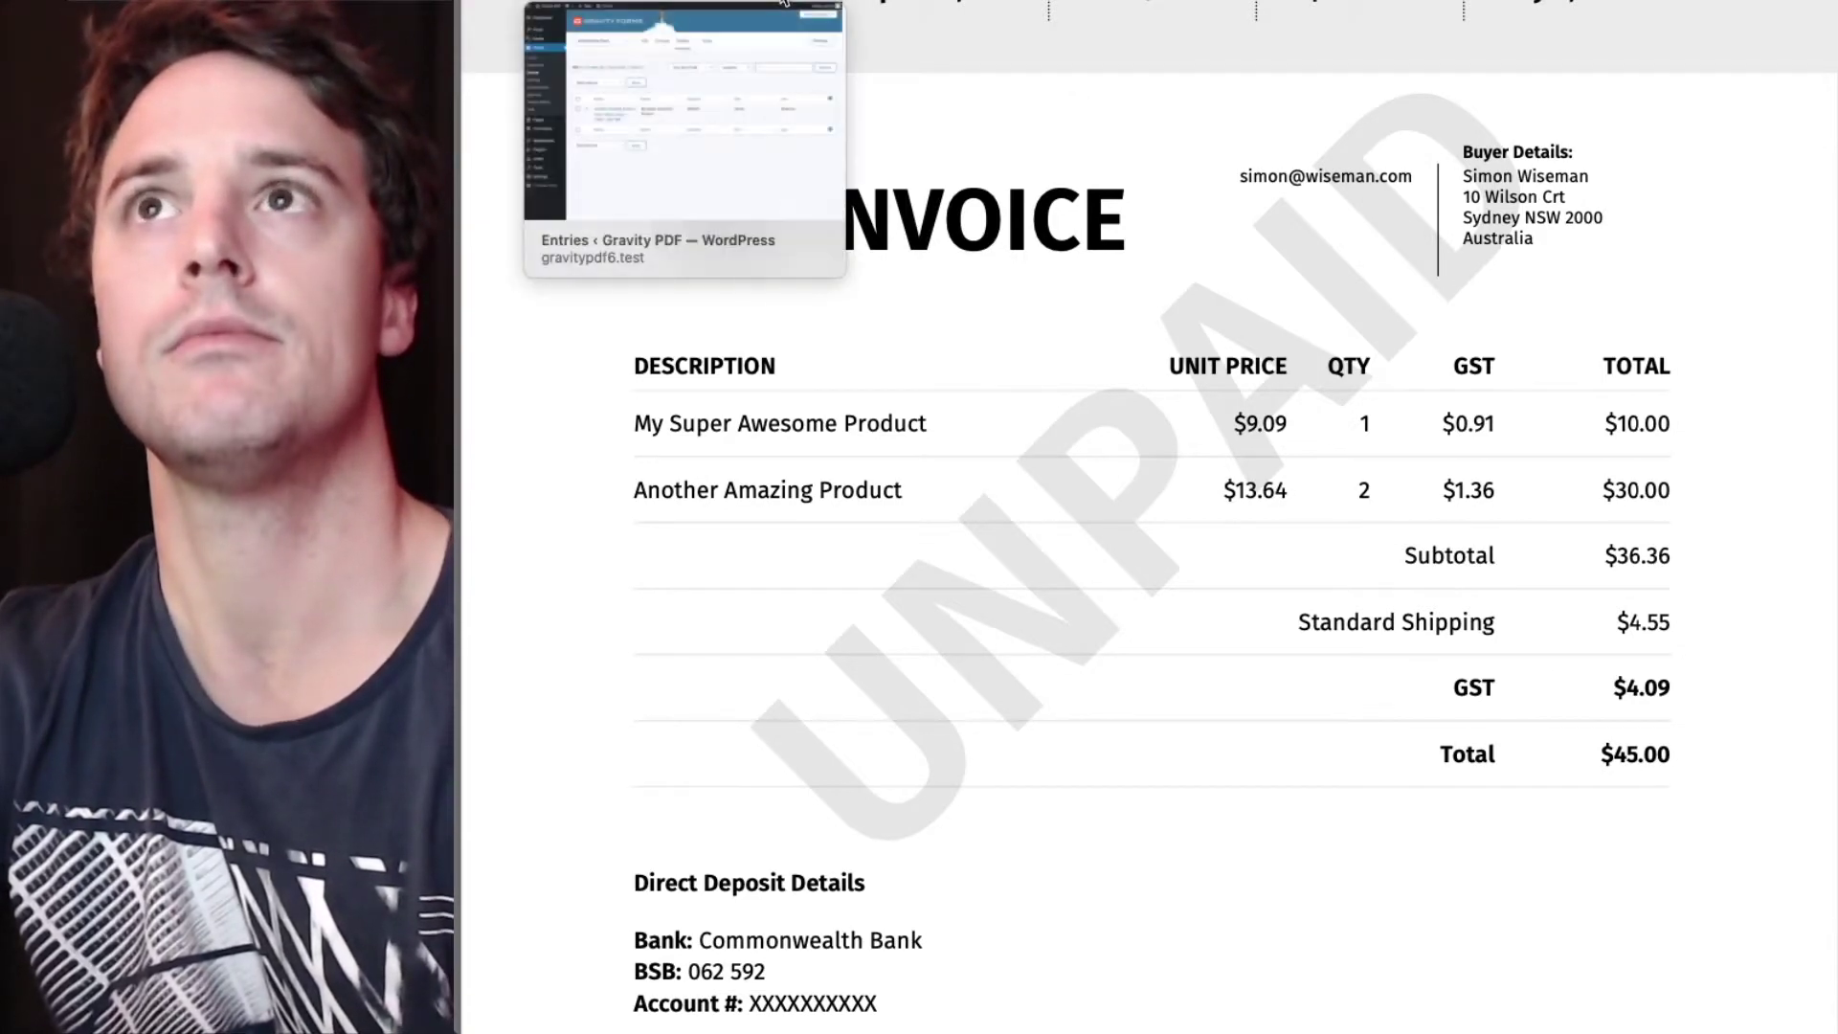
# - Order 2 Another Amazing Product and 1 My Super Awesome Product, then go to step 2
pyautogui.click(783, 3)
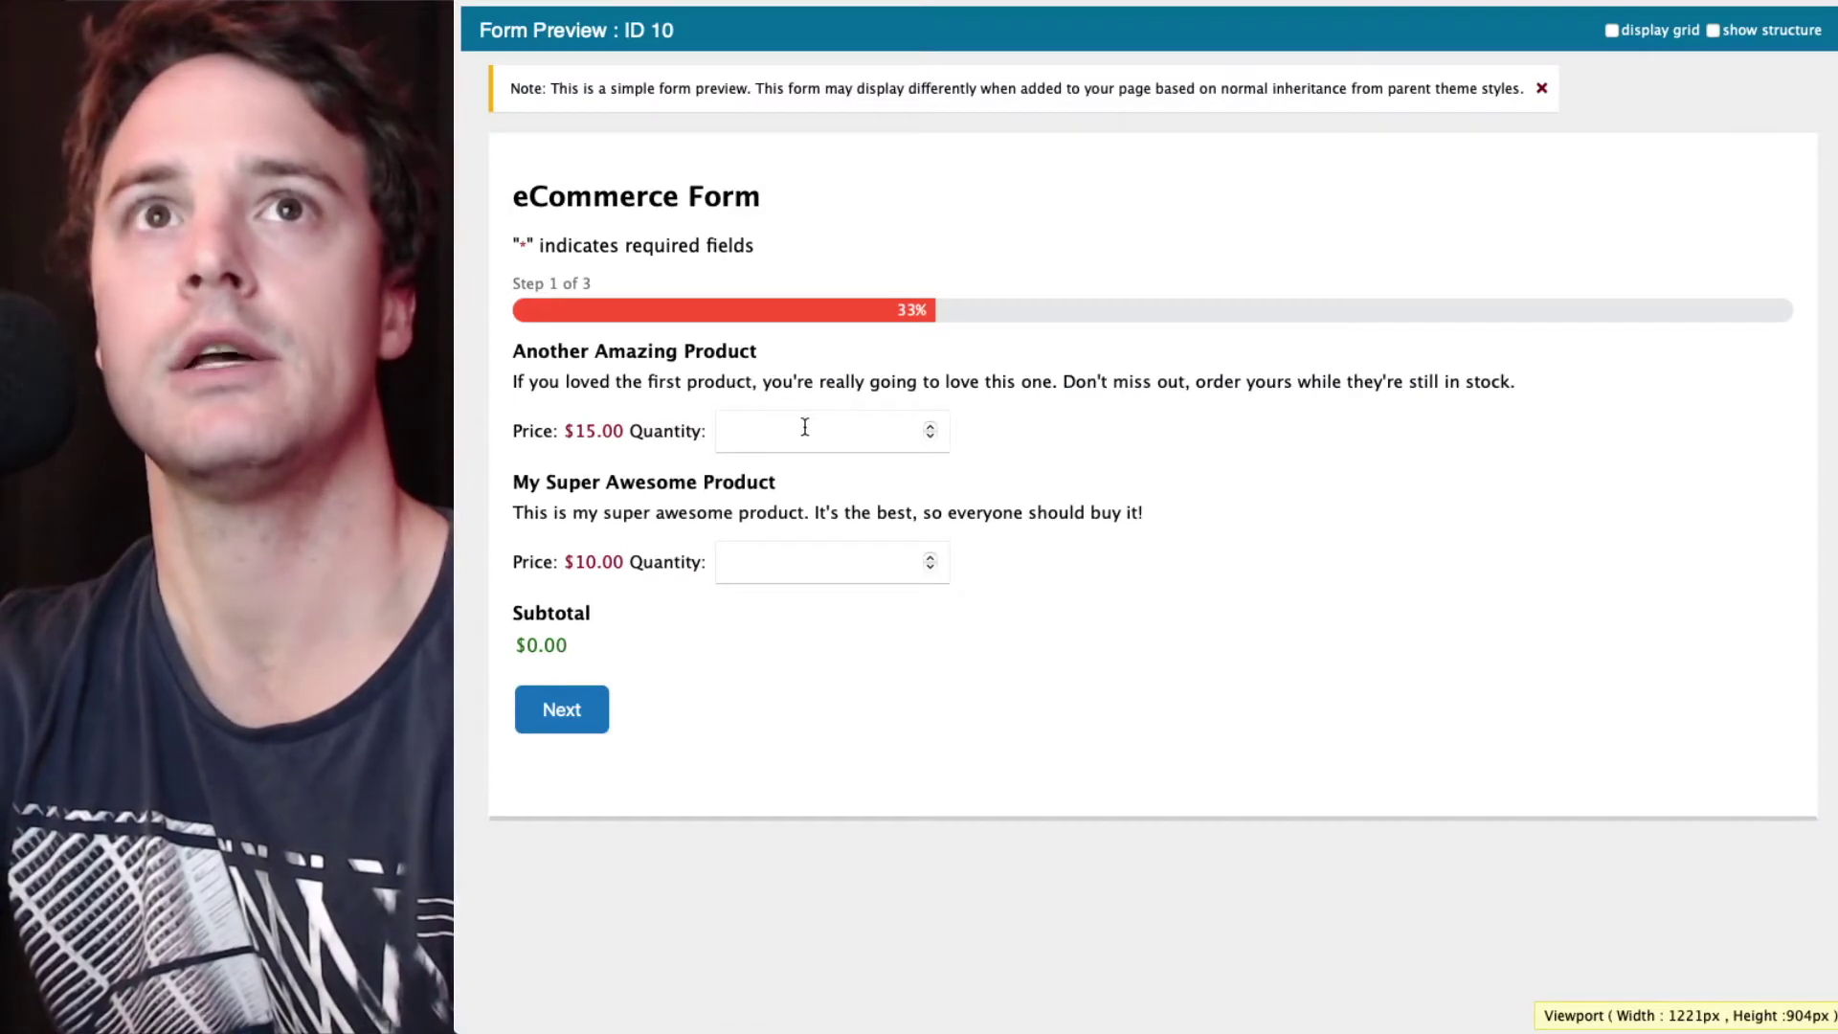
pyautogui.click(805, 424)
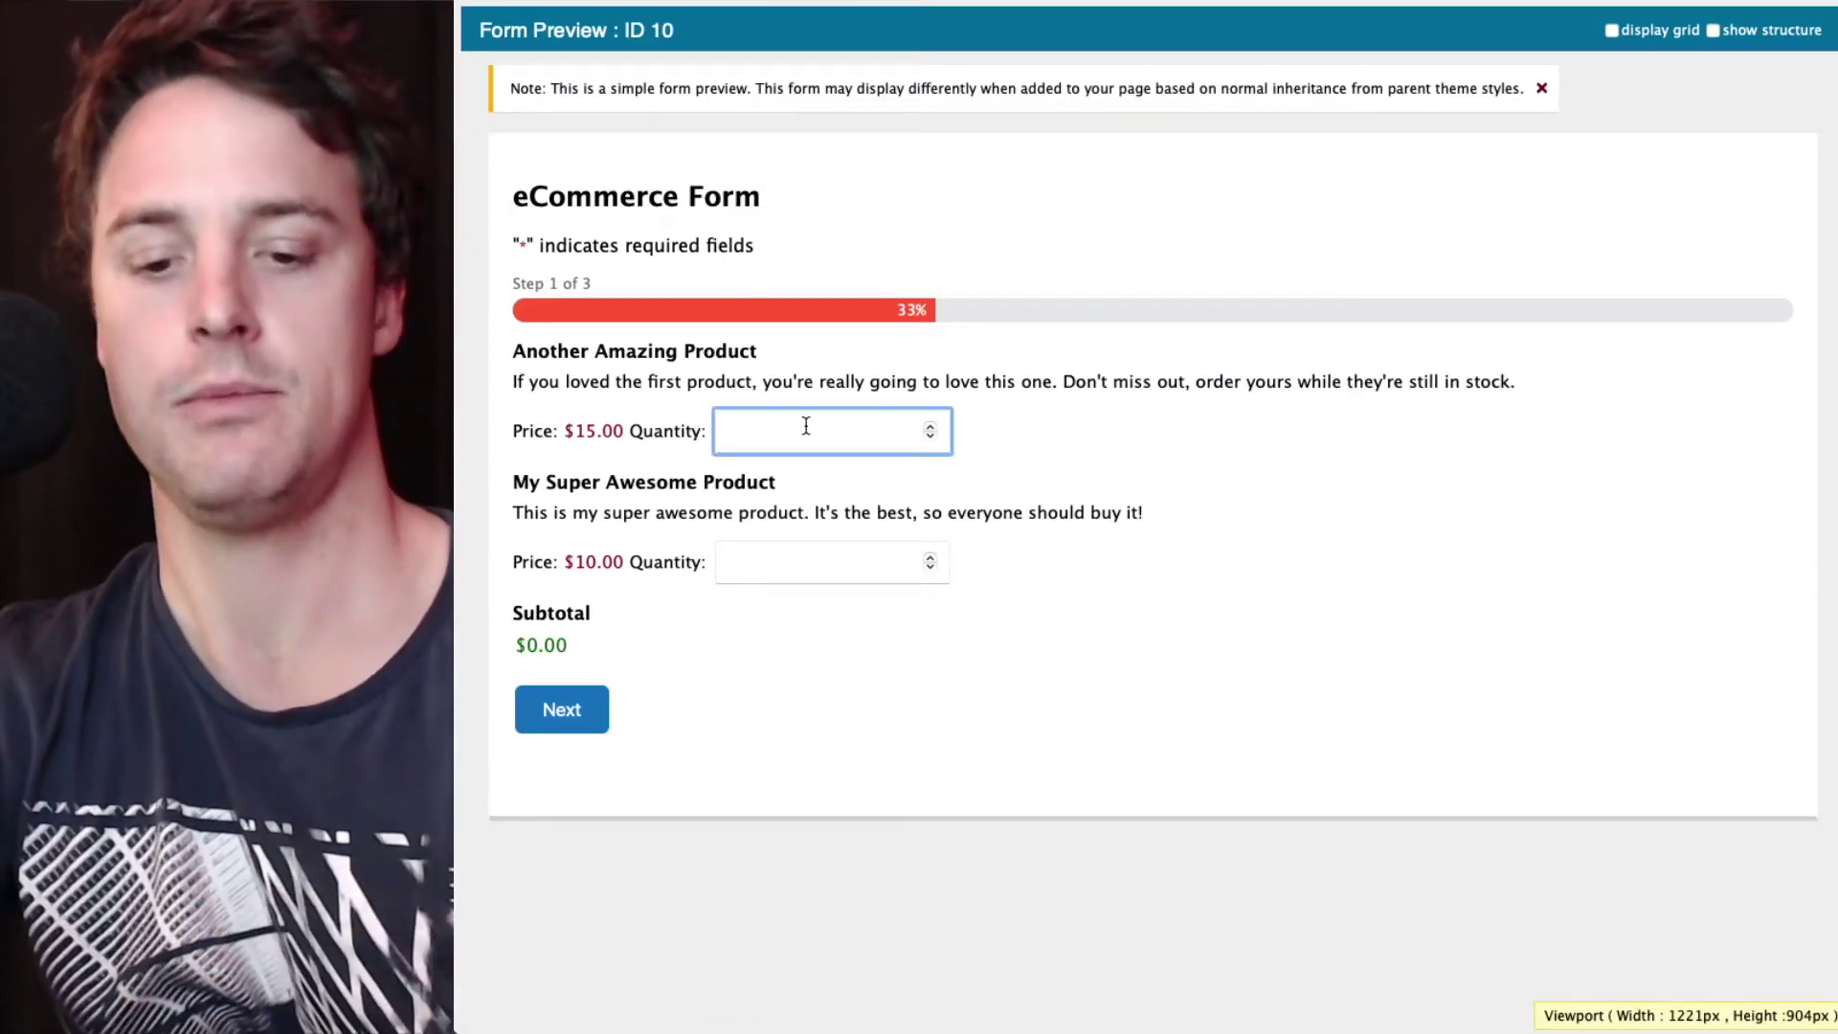
pyautogui.write('2')
pyautogui.click(825, 555)
pyautogui.write('1')
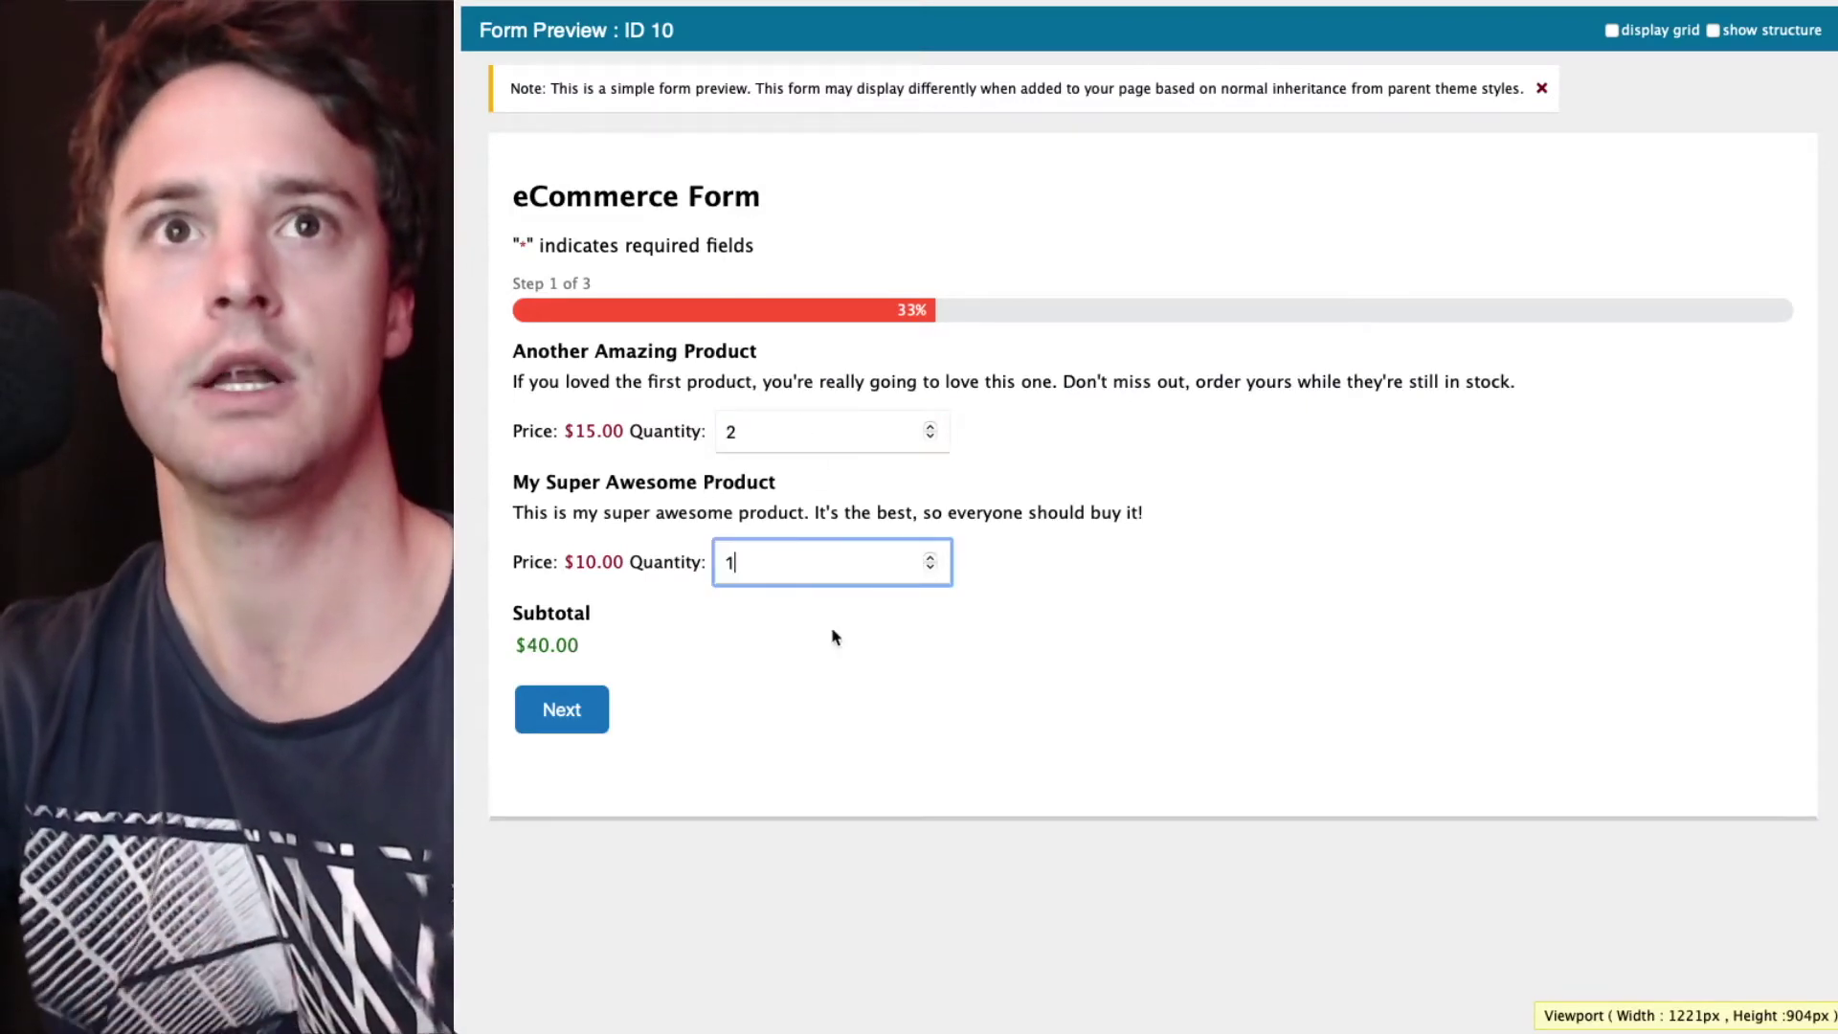
pyautogui.click(572, 716)
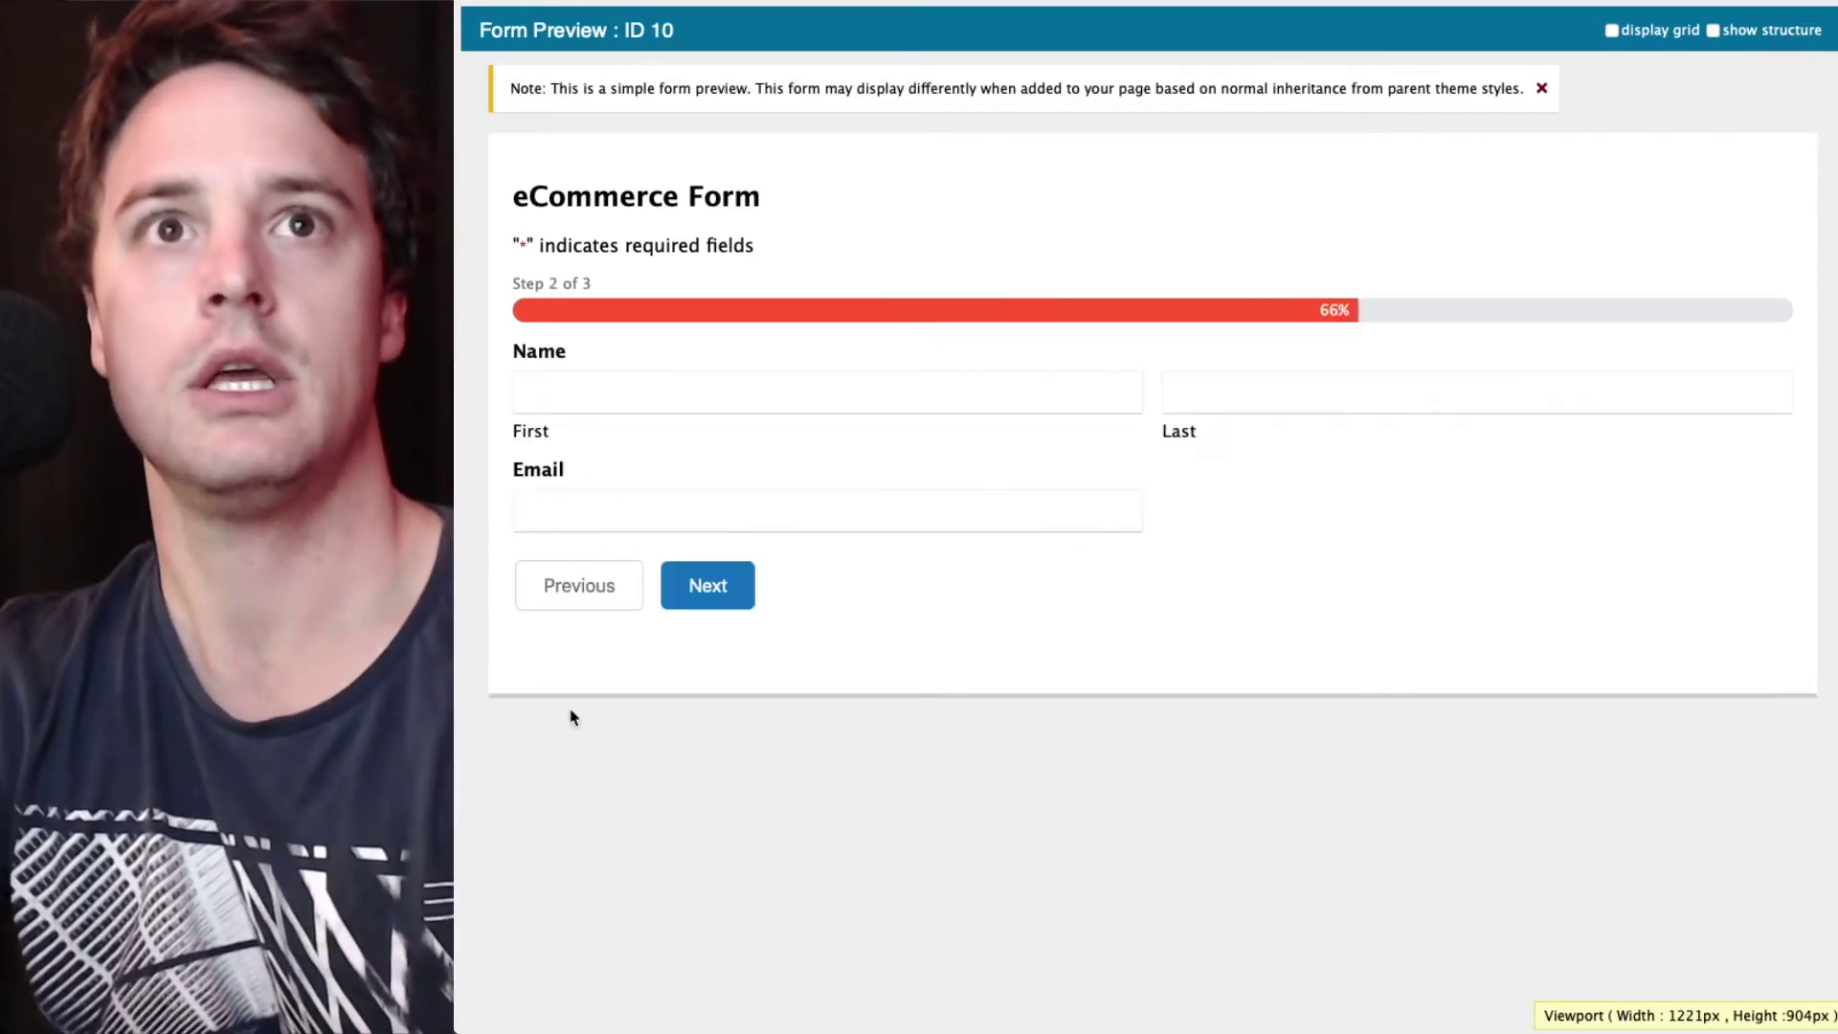
# - Enter the buyer's first name, last name and a test e-mail address, then continue to billing
pyautogui.click(806, 393)
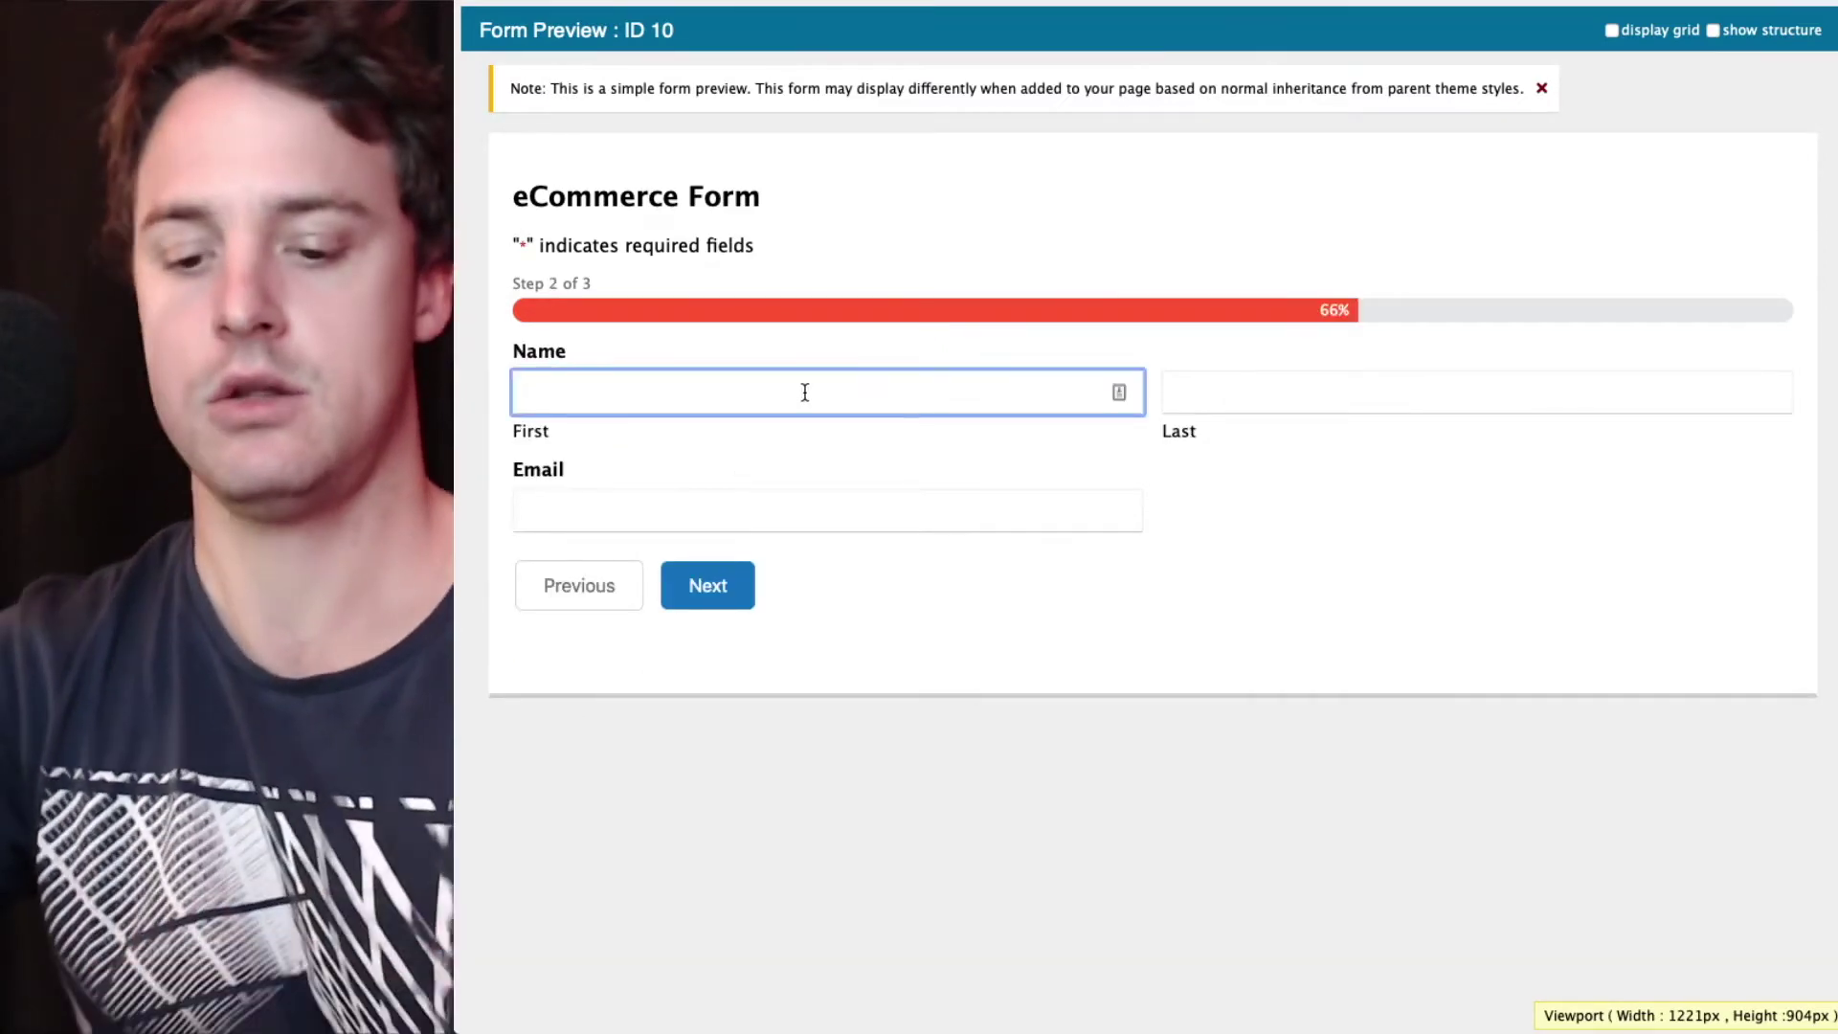
pyautogui.write('First')
pyautogui.press('Tab')
pyautogui.write('Last')
pyautogui.press('Tab')
pyautogui.write('test@test.com')
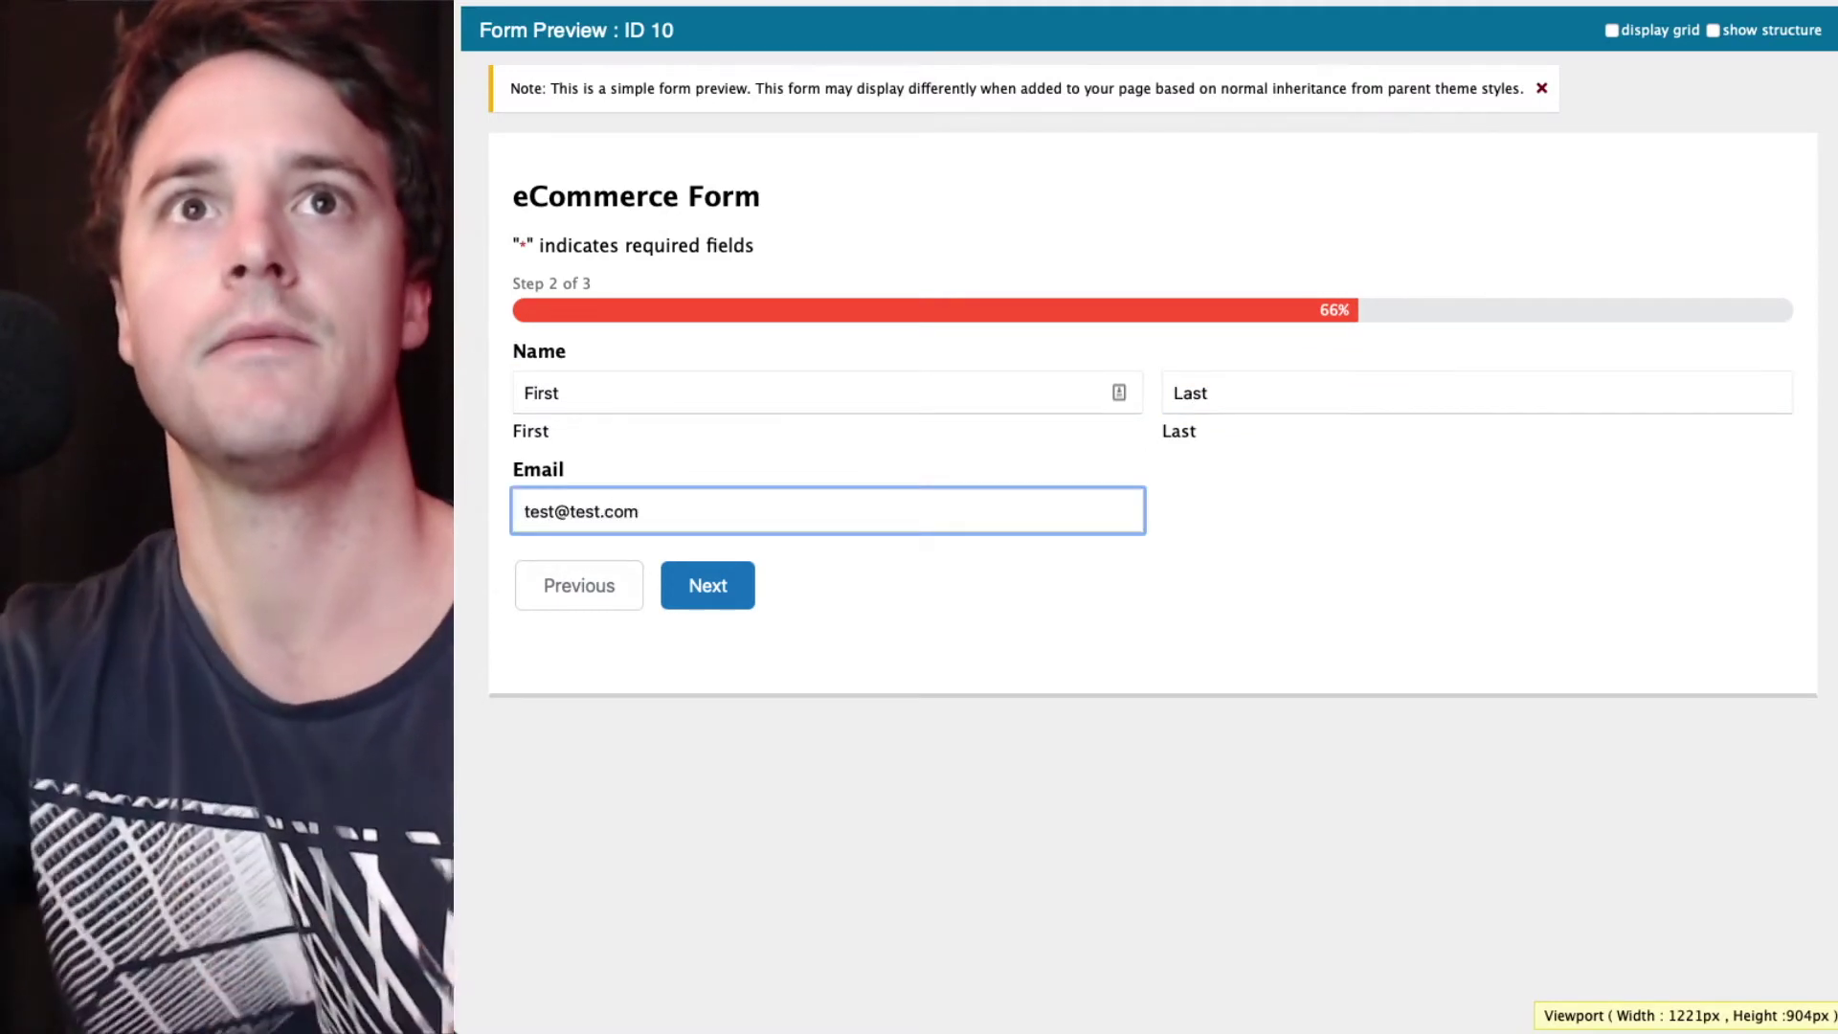
pyautogui.click(733, 579)
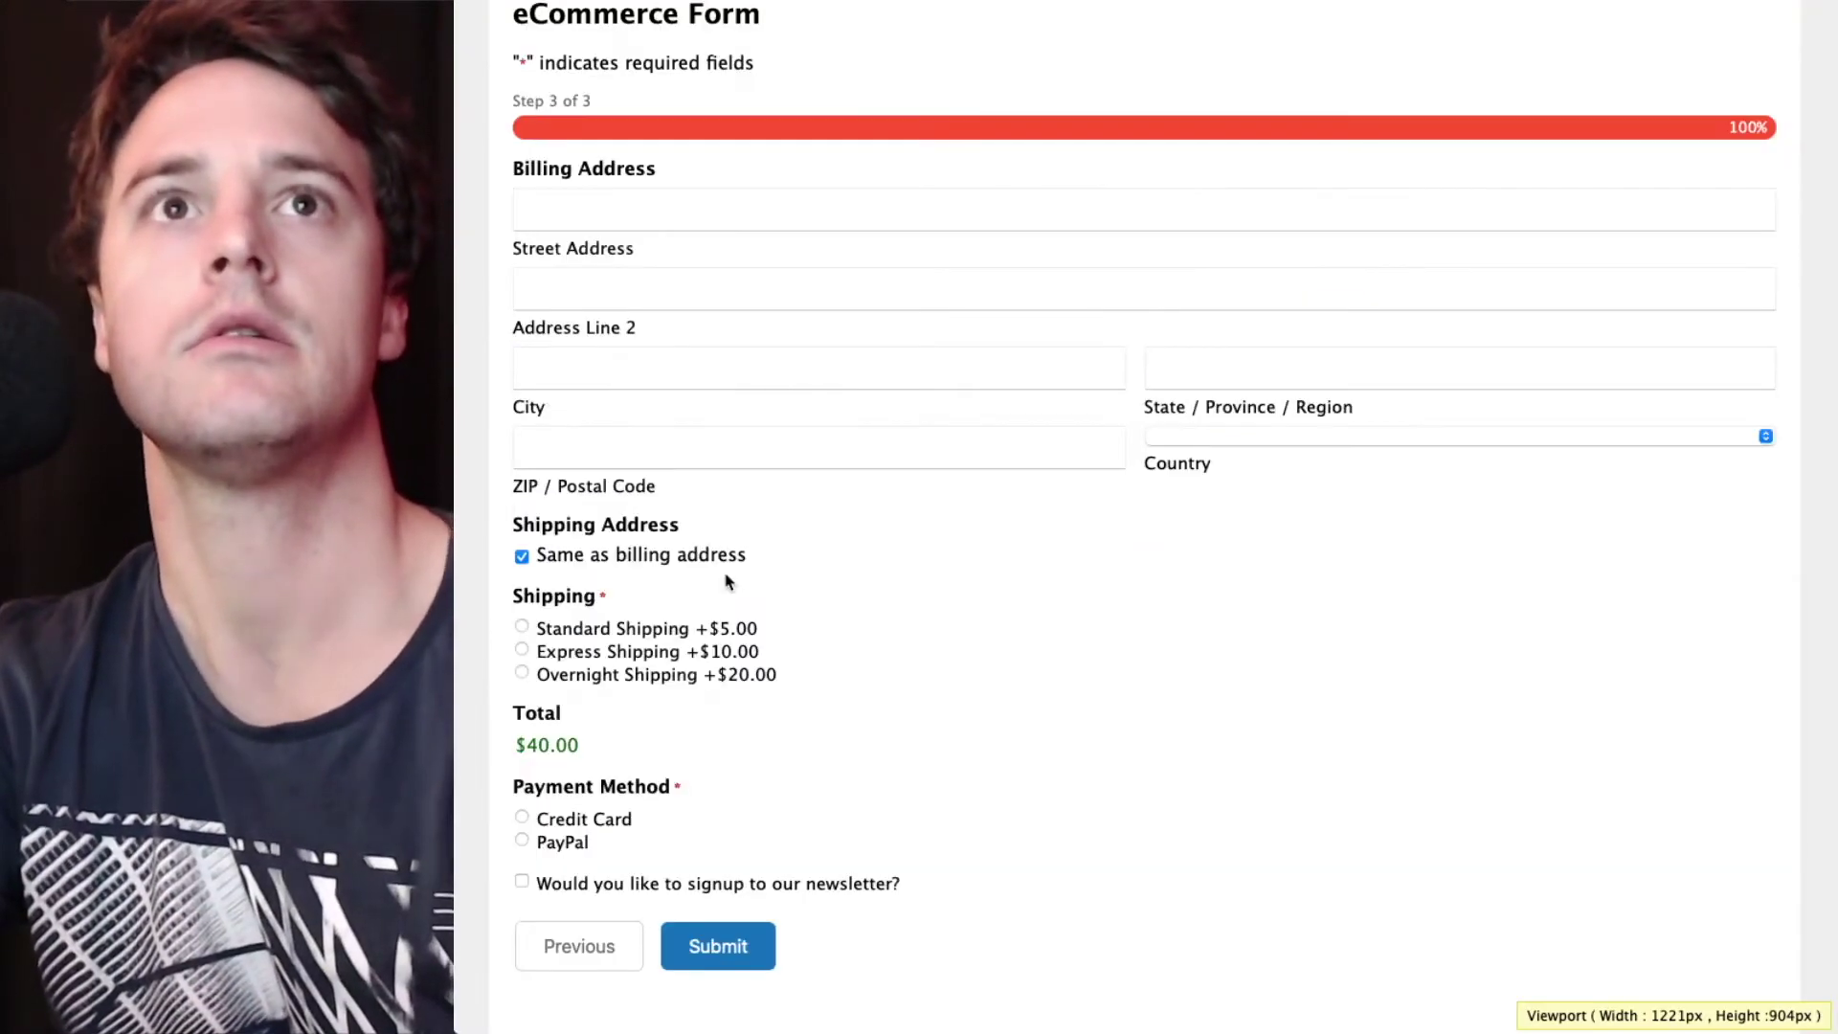
# - Fill in the billing street address, city, state and postal code
pyautogui.click(769, 223)
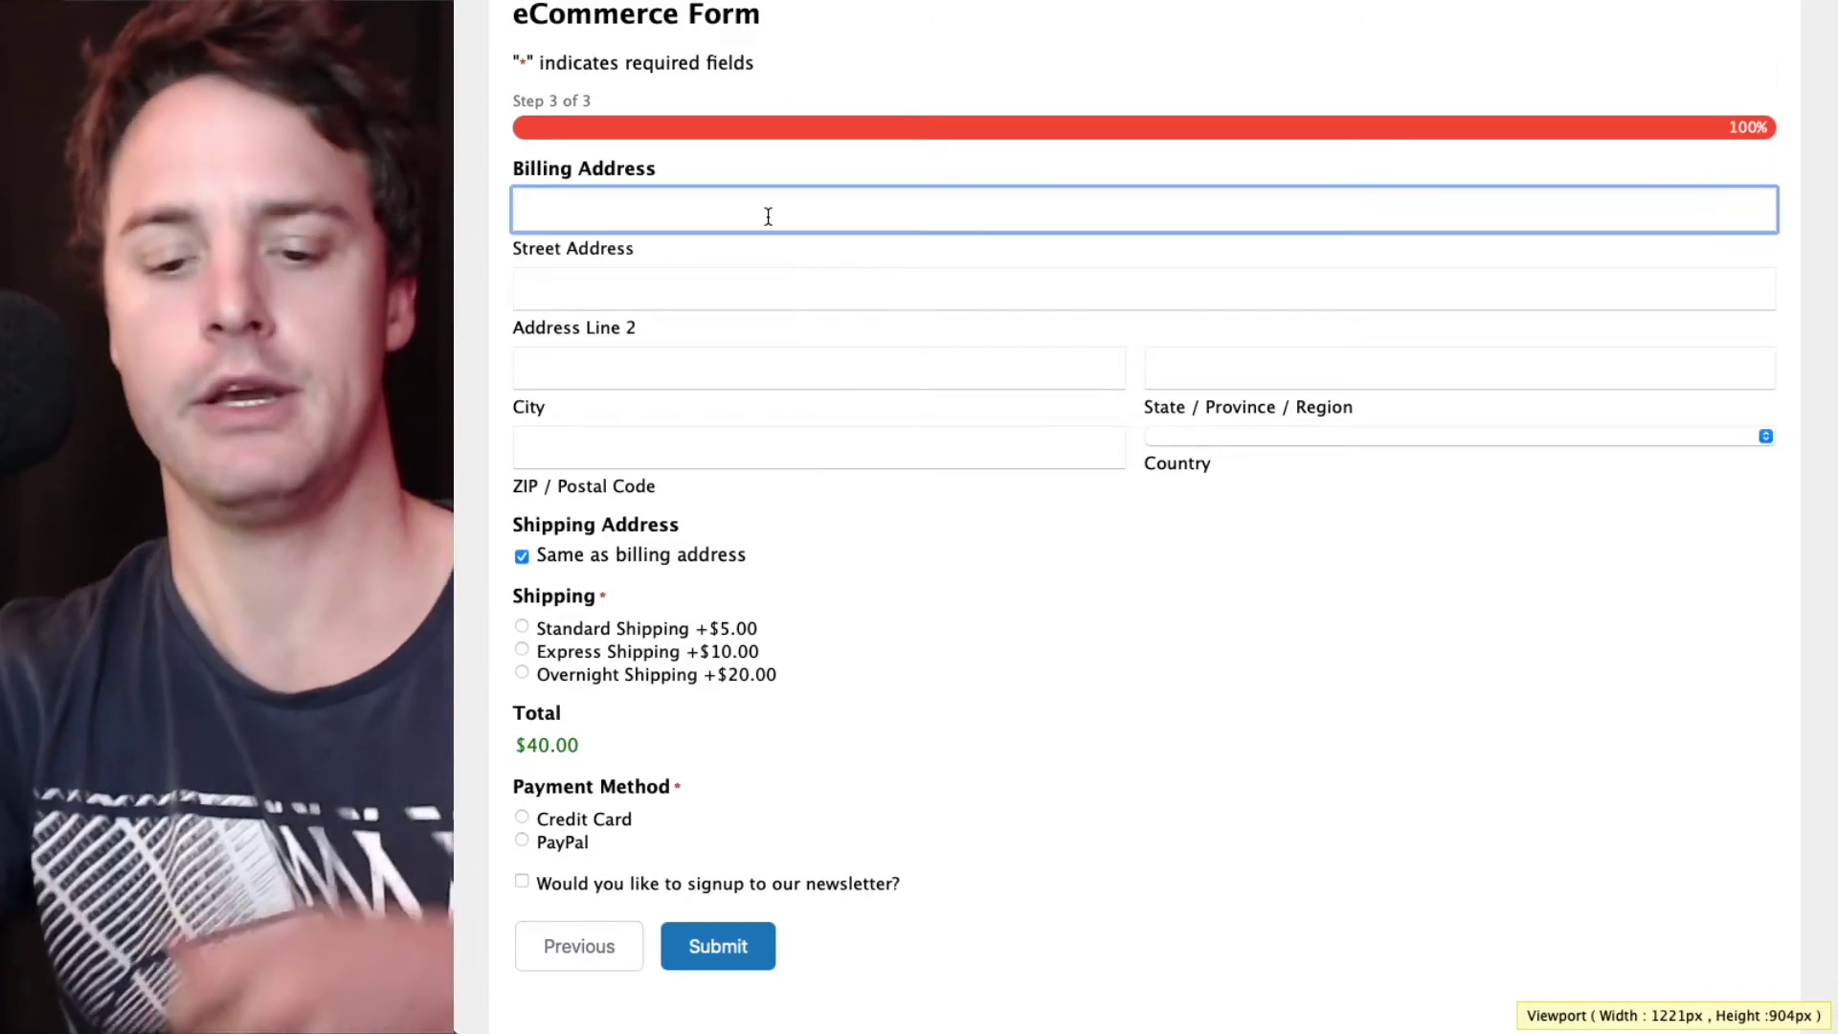
pyautogui.write('123 Fake St')
pyautogui.click(818, 367)
pyautogui.write('City')
pyautogui.press('Tab')
pyautogui.write('State')
pyautogui.press('Tab')
pyautogui.write('224441')
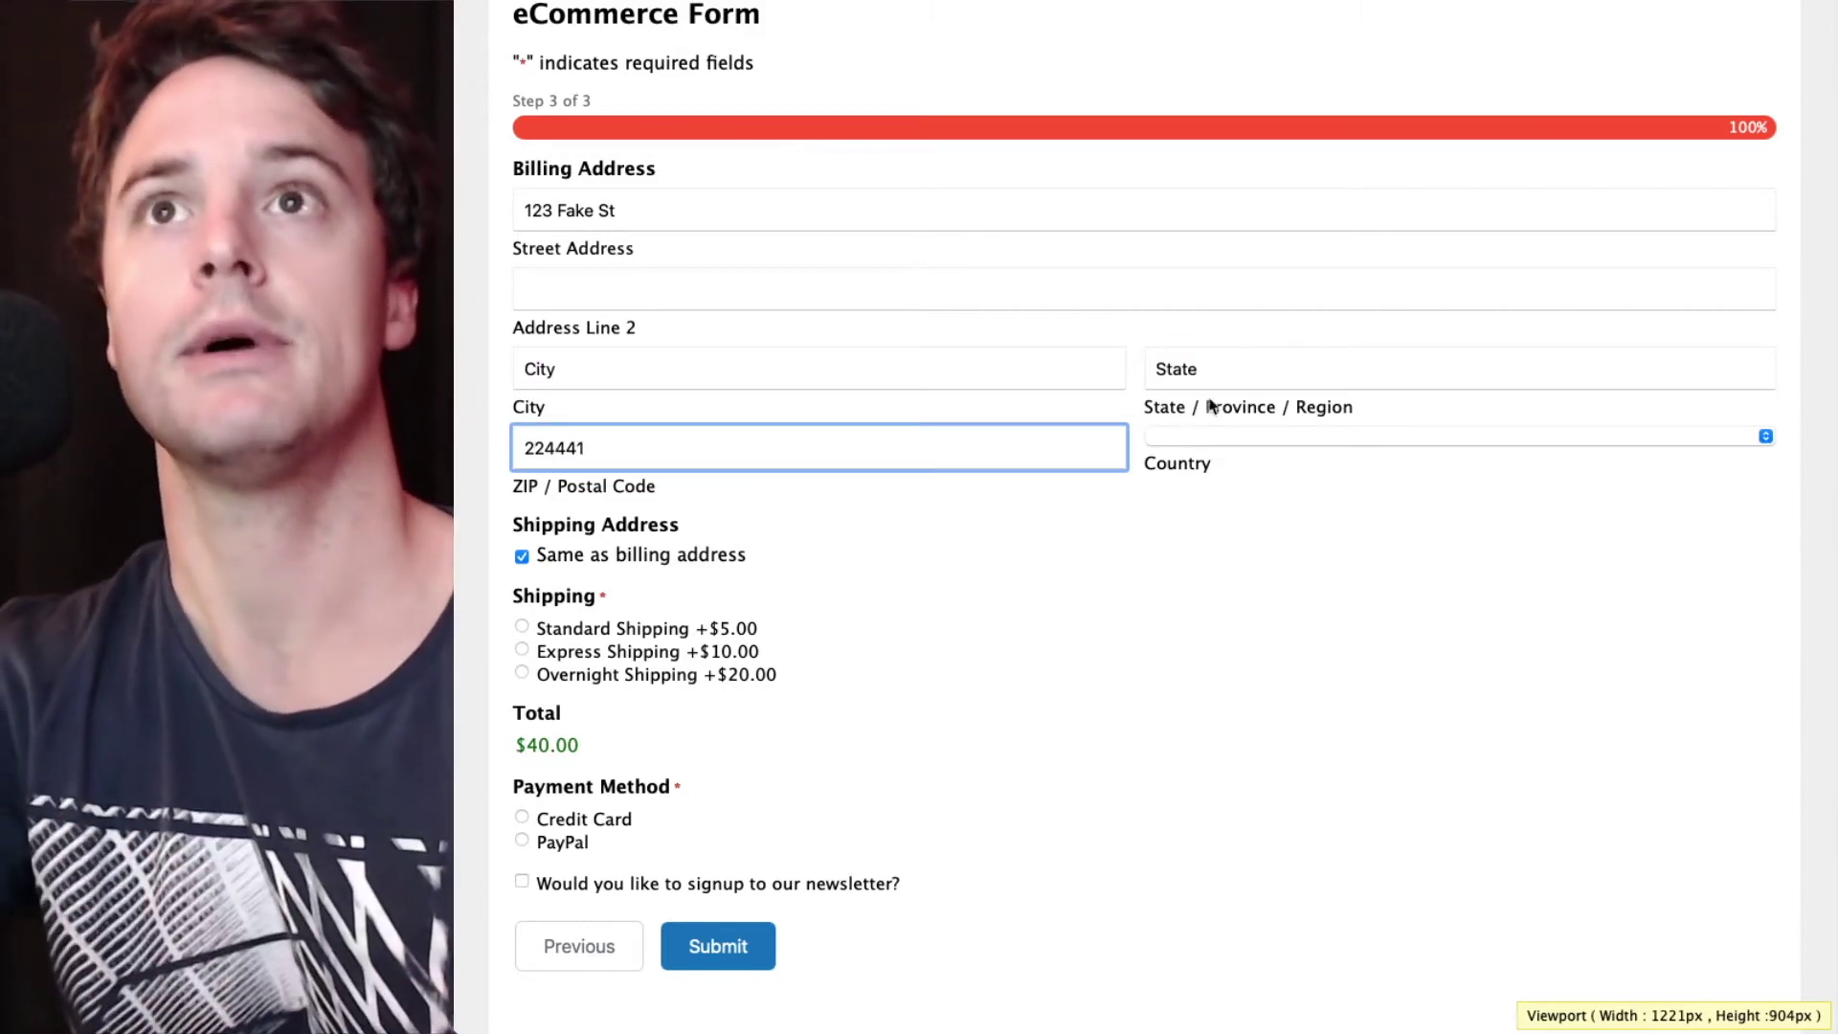
pyautogui.press('Tab')
# - Set the billing country to United States and choose Standard Shipping
pyautogui.click(1235, 448)
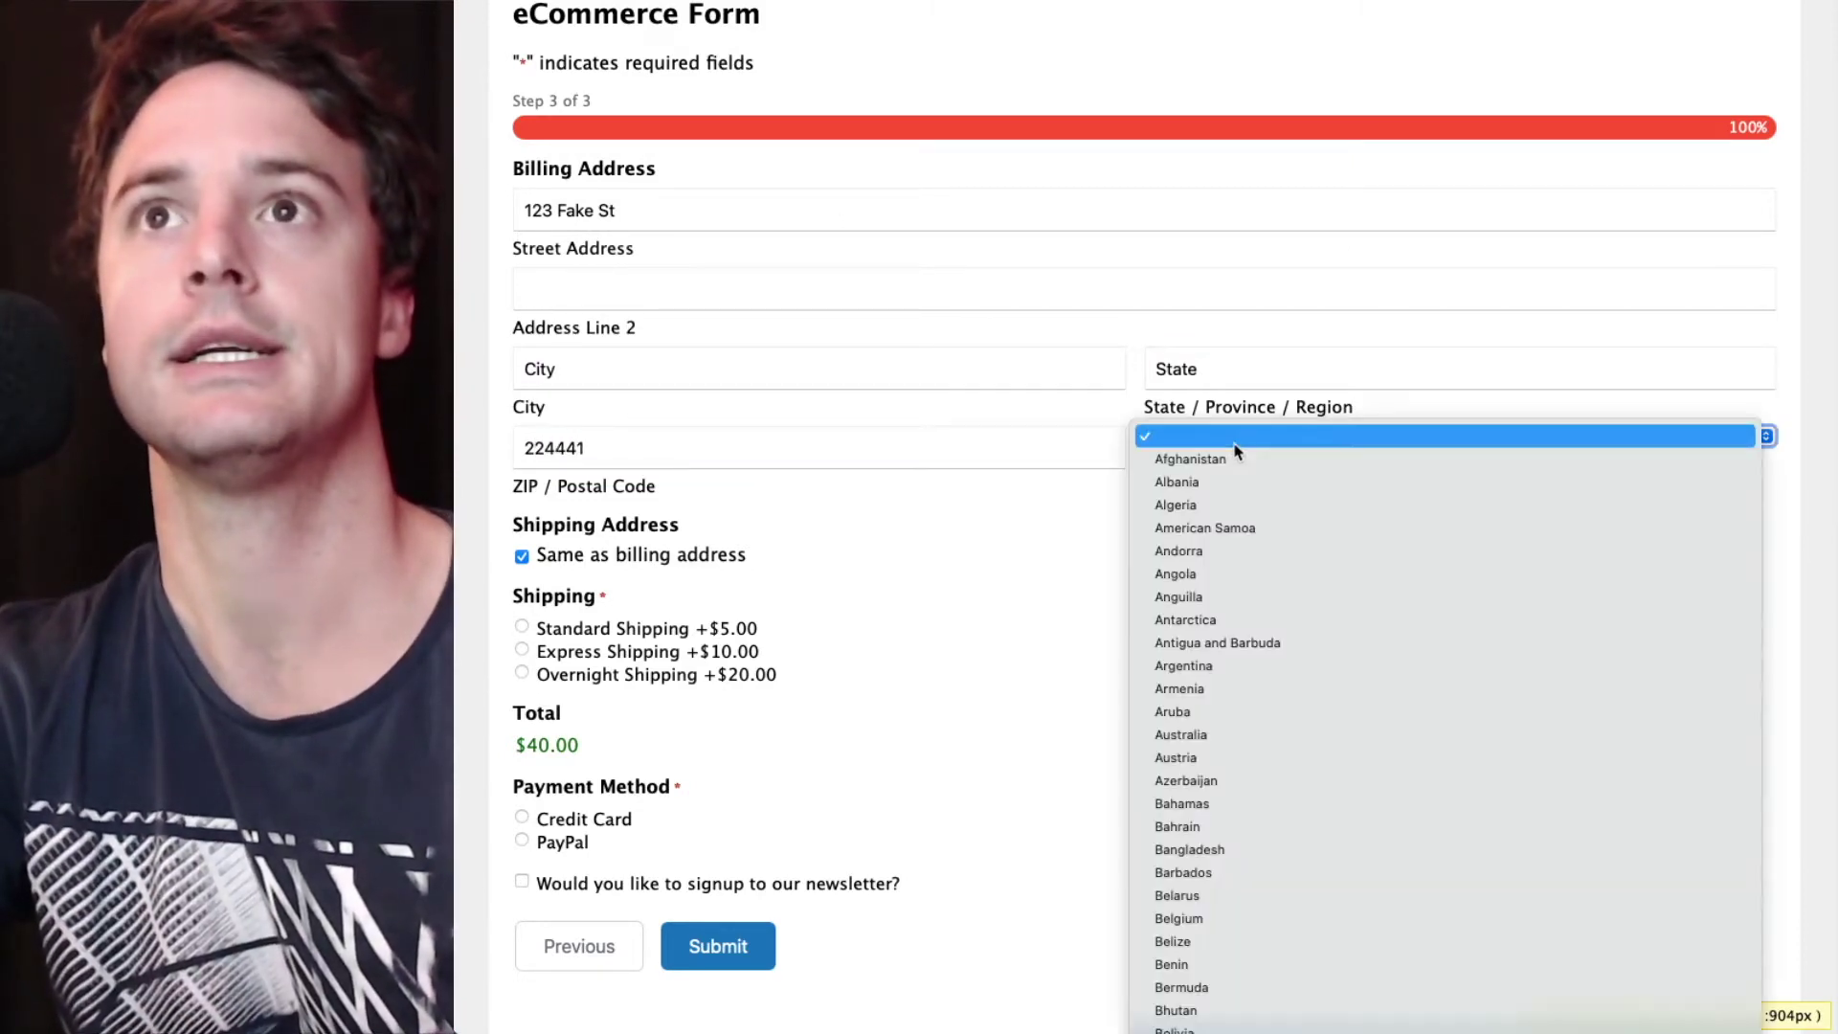
pyautogui.scroll(-15, 1228, 705)
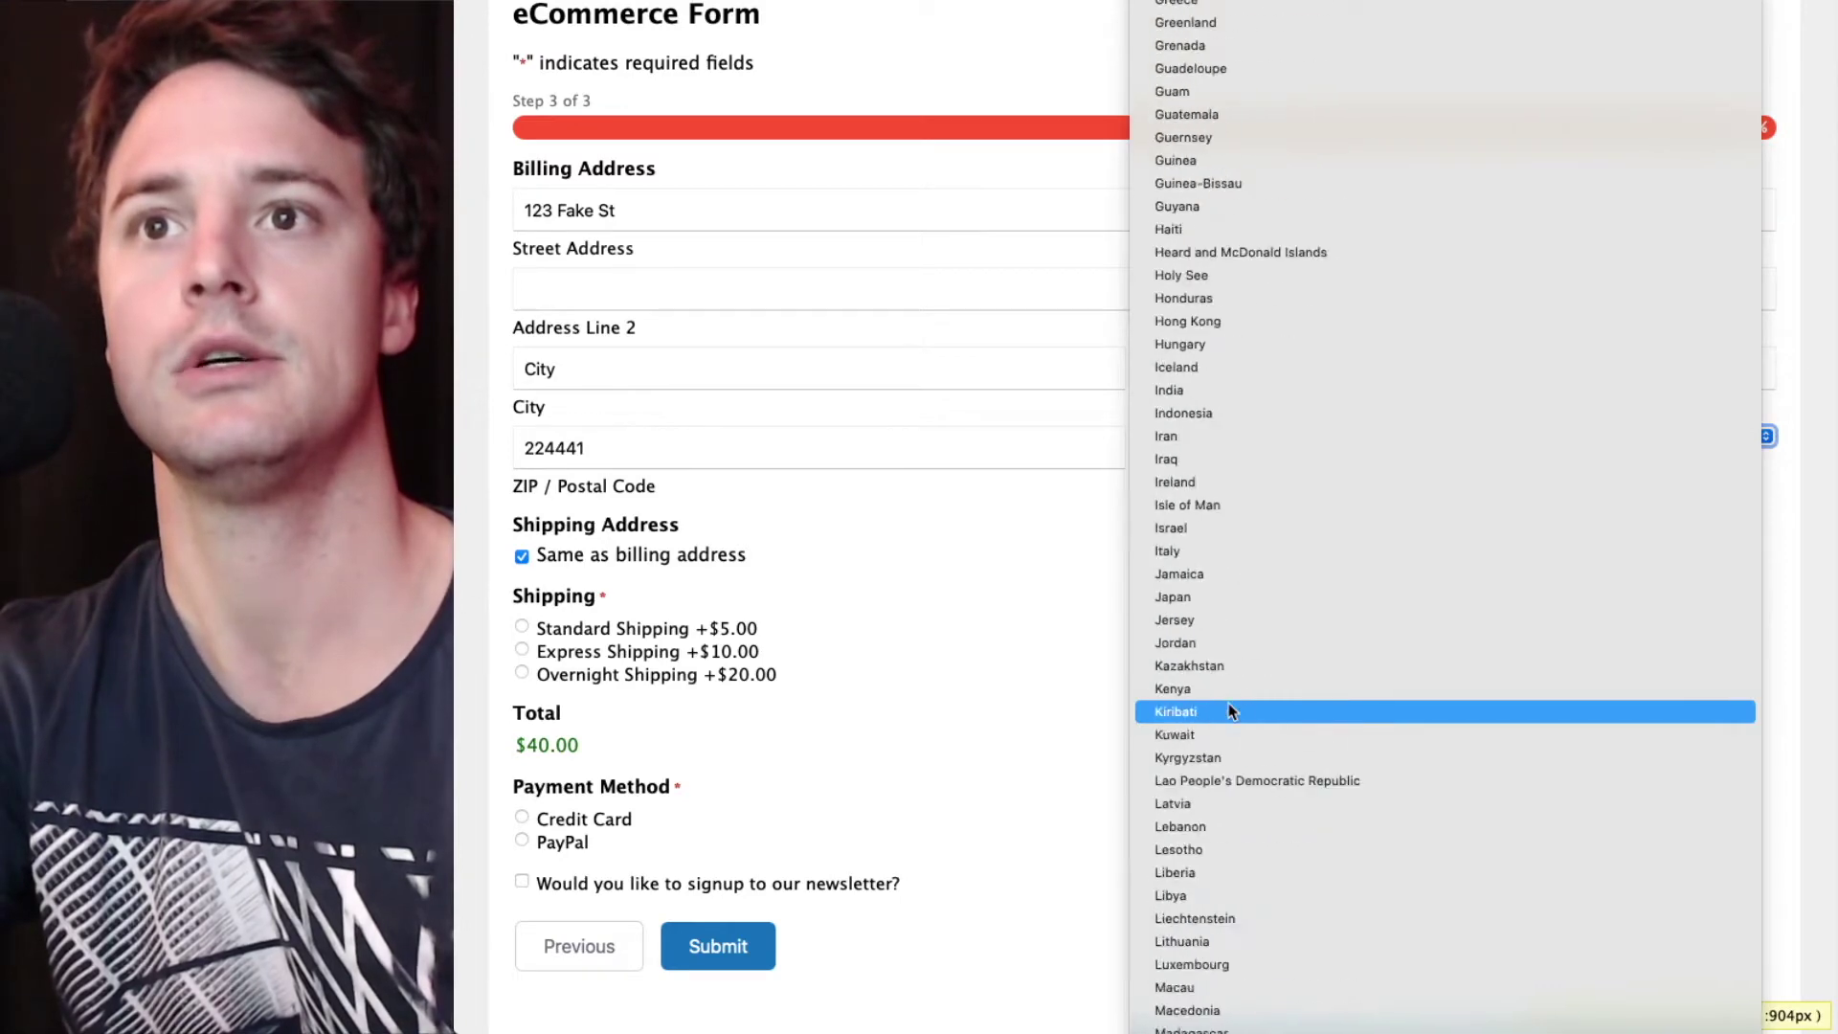
pyautogui.scroll(-15, 1227, 702)
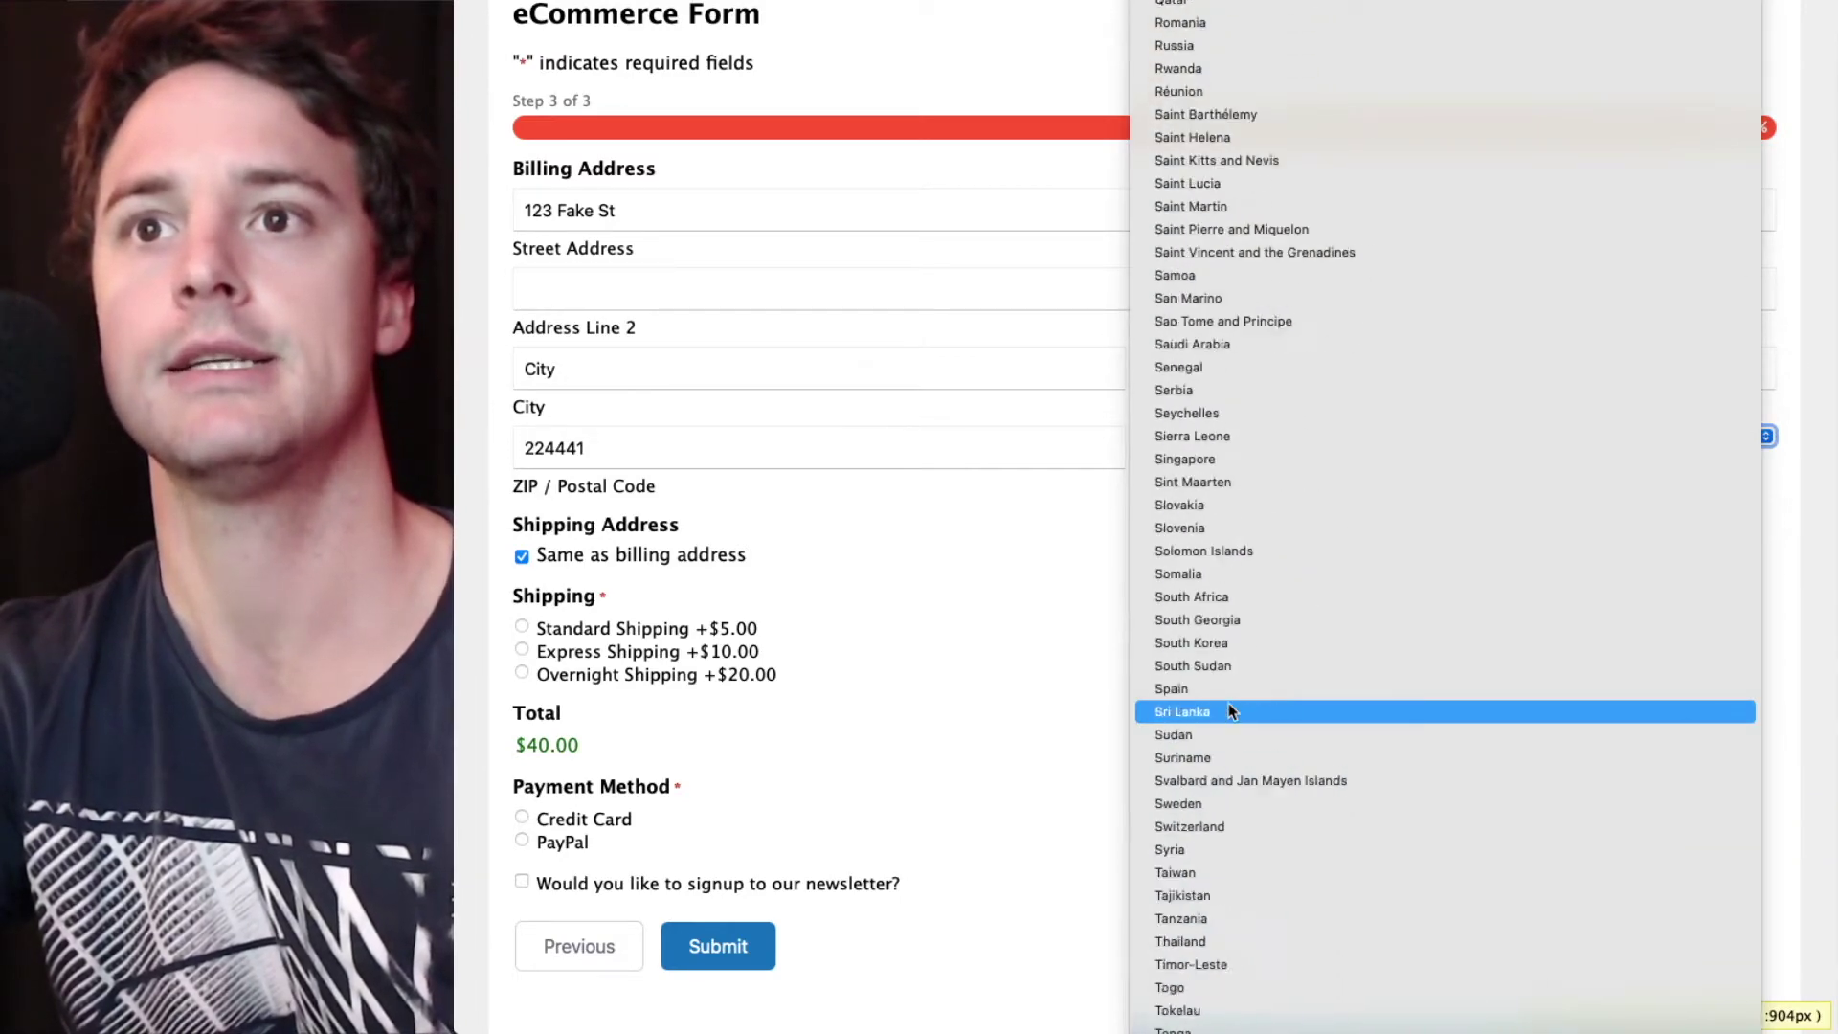
pyautogui.scroll(-5, 1228, 702)
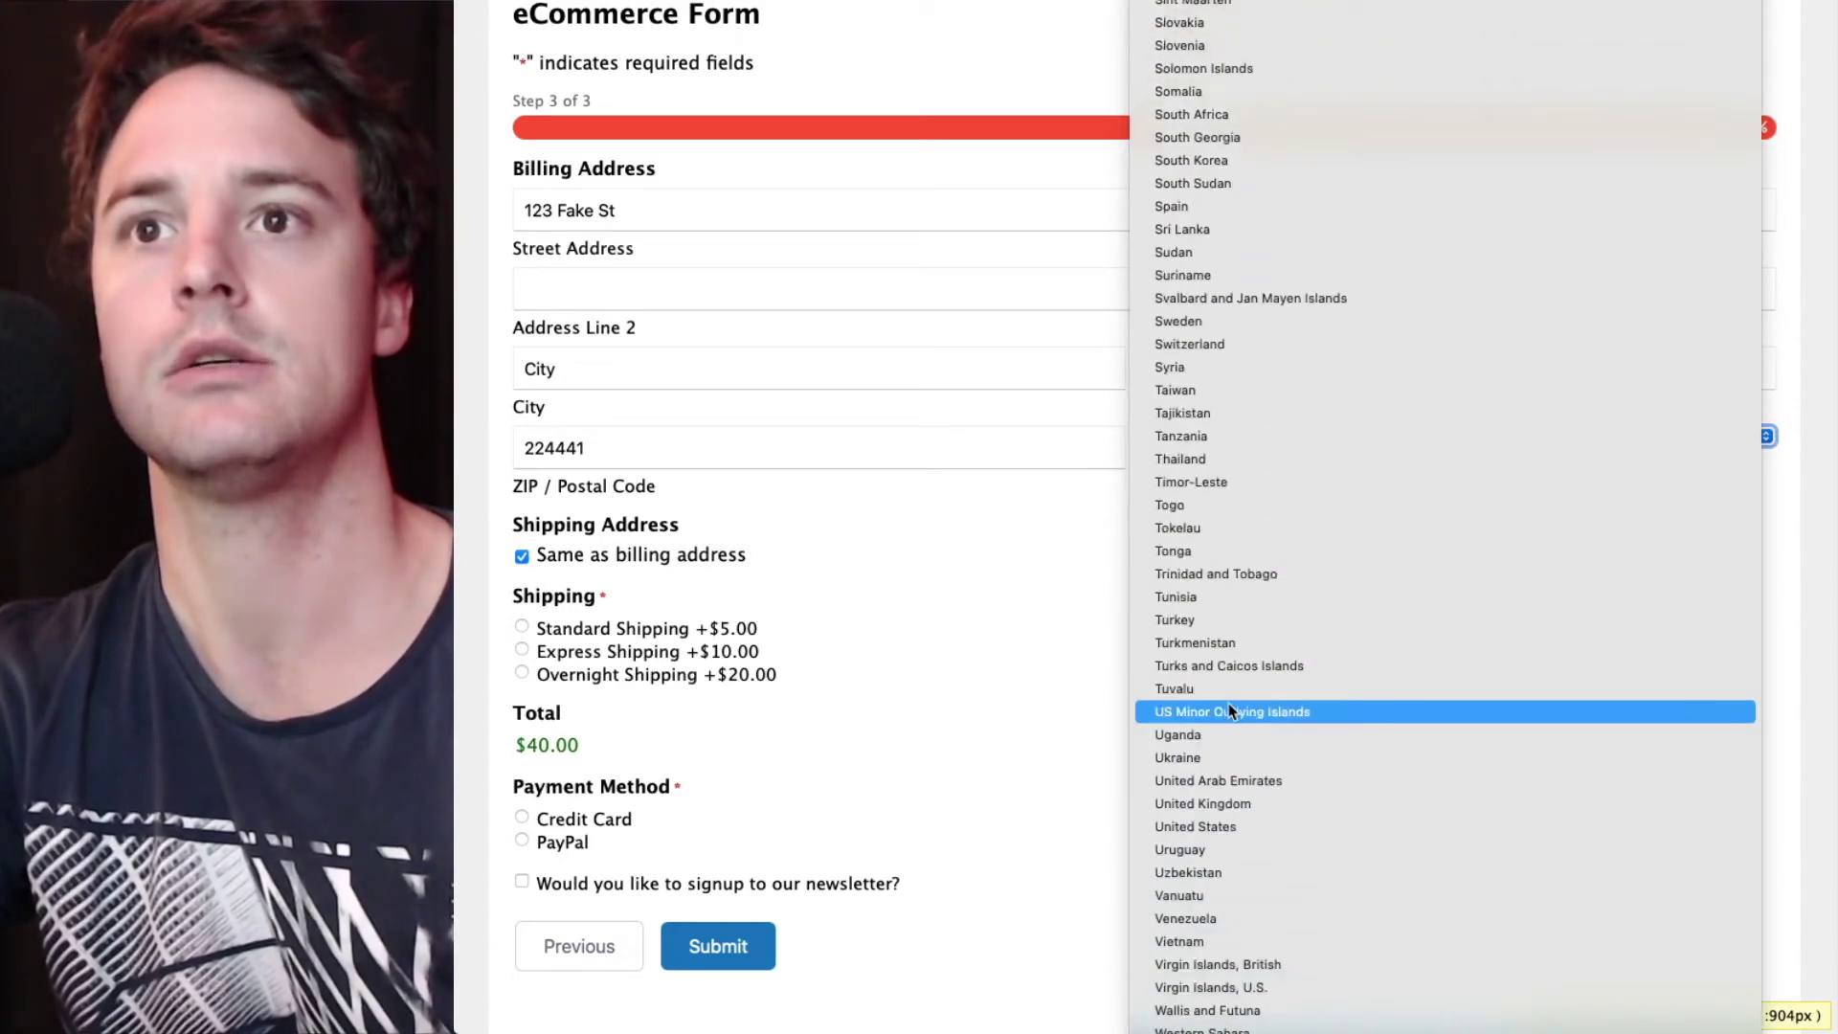
pyautogui.click(1226, 829)
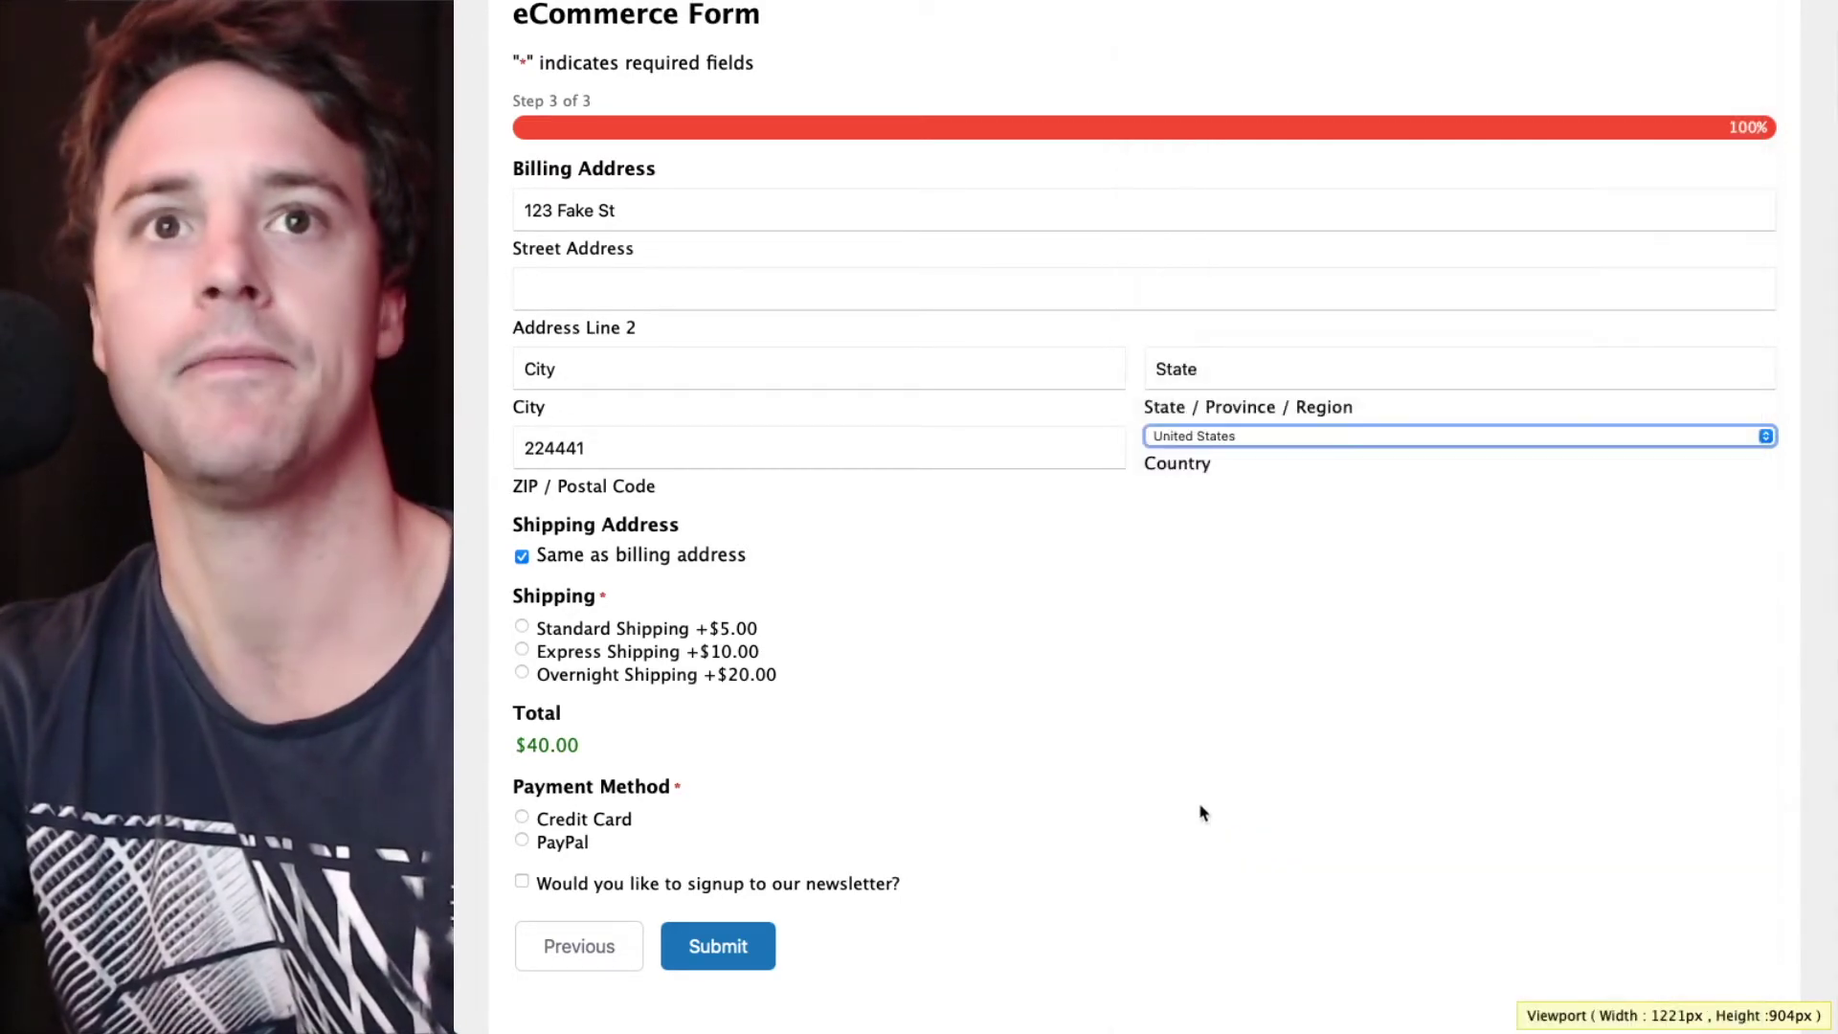
pyautogui.click(646, 632)
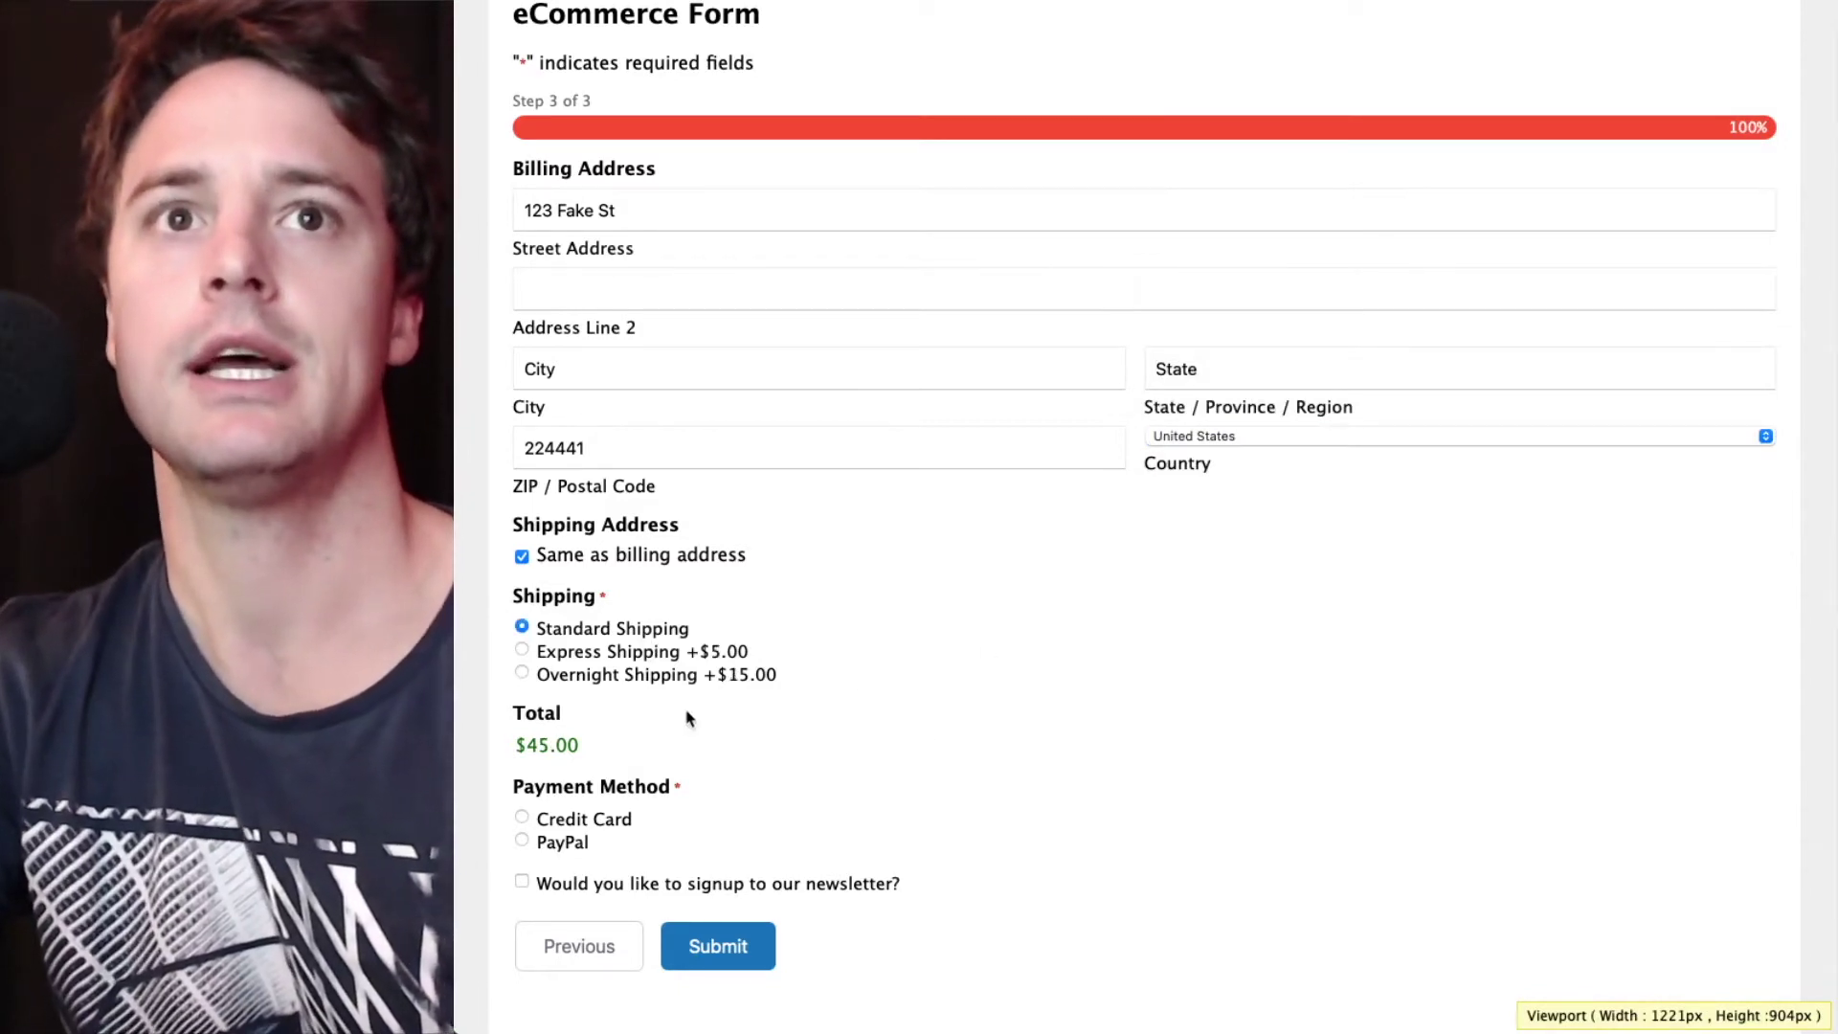
# - Submit the order, then switch the payment method from PayPal to Credit Card
pyautogui.scroll(-2, 565, 783)
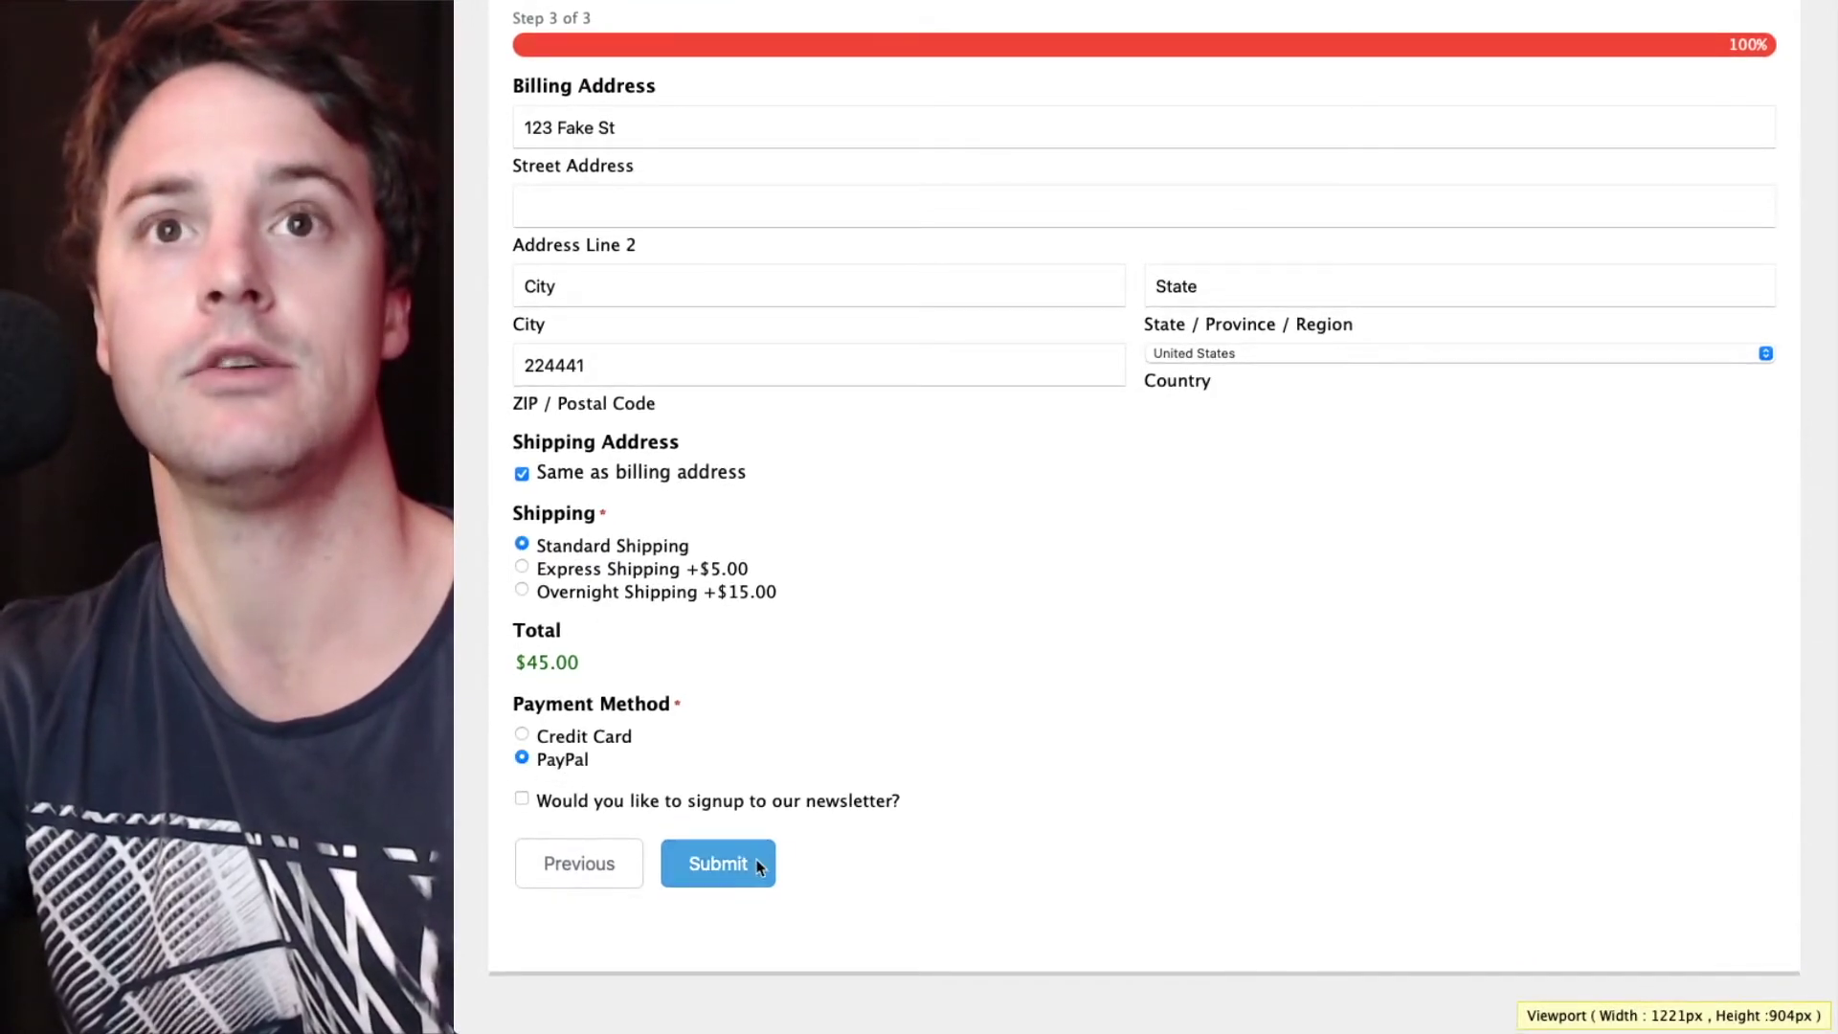
pyautogui.click(719, 864)
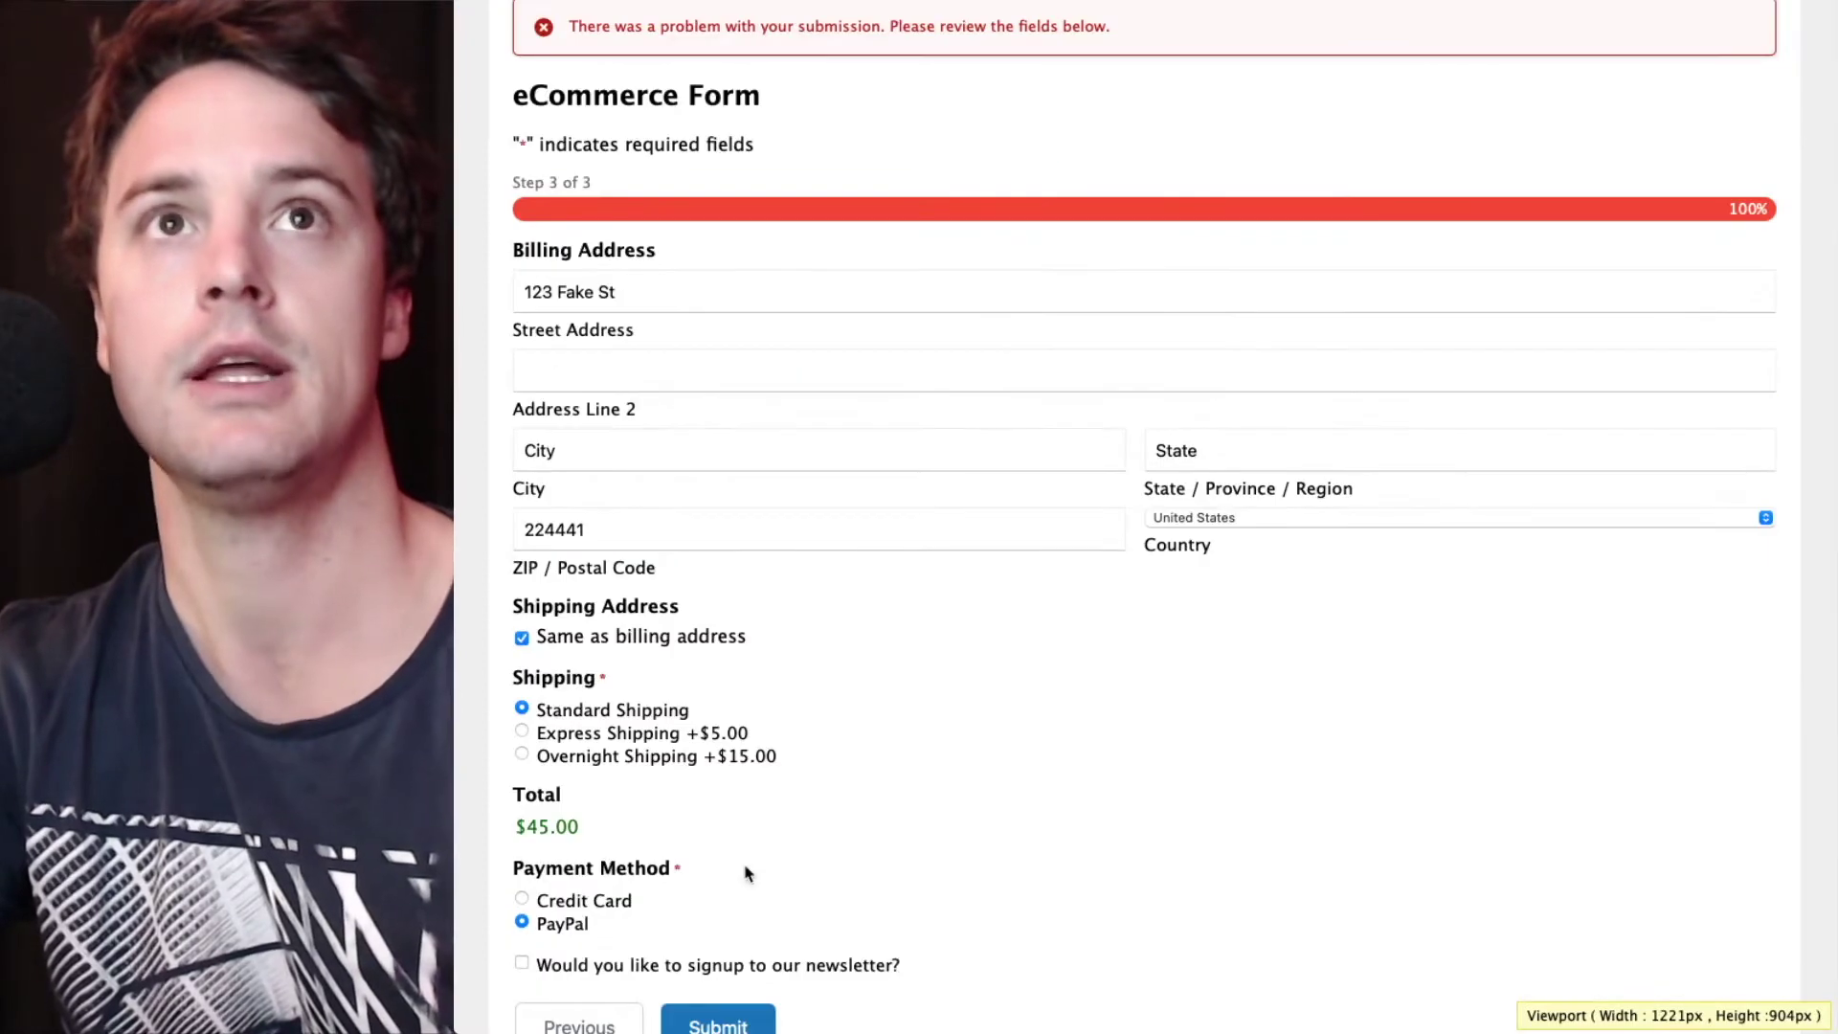
pyautogui.scroll(-1, 747, 873)
pyautogui.scroll(3, 748, 873)
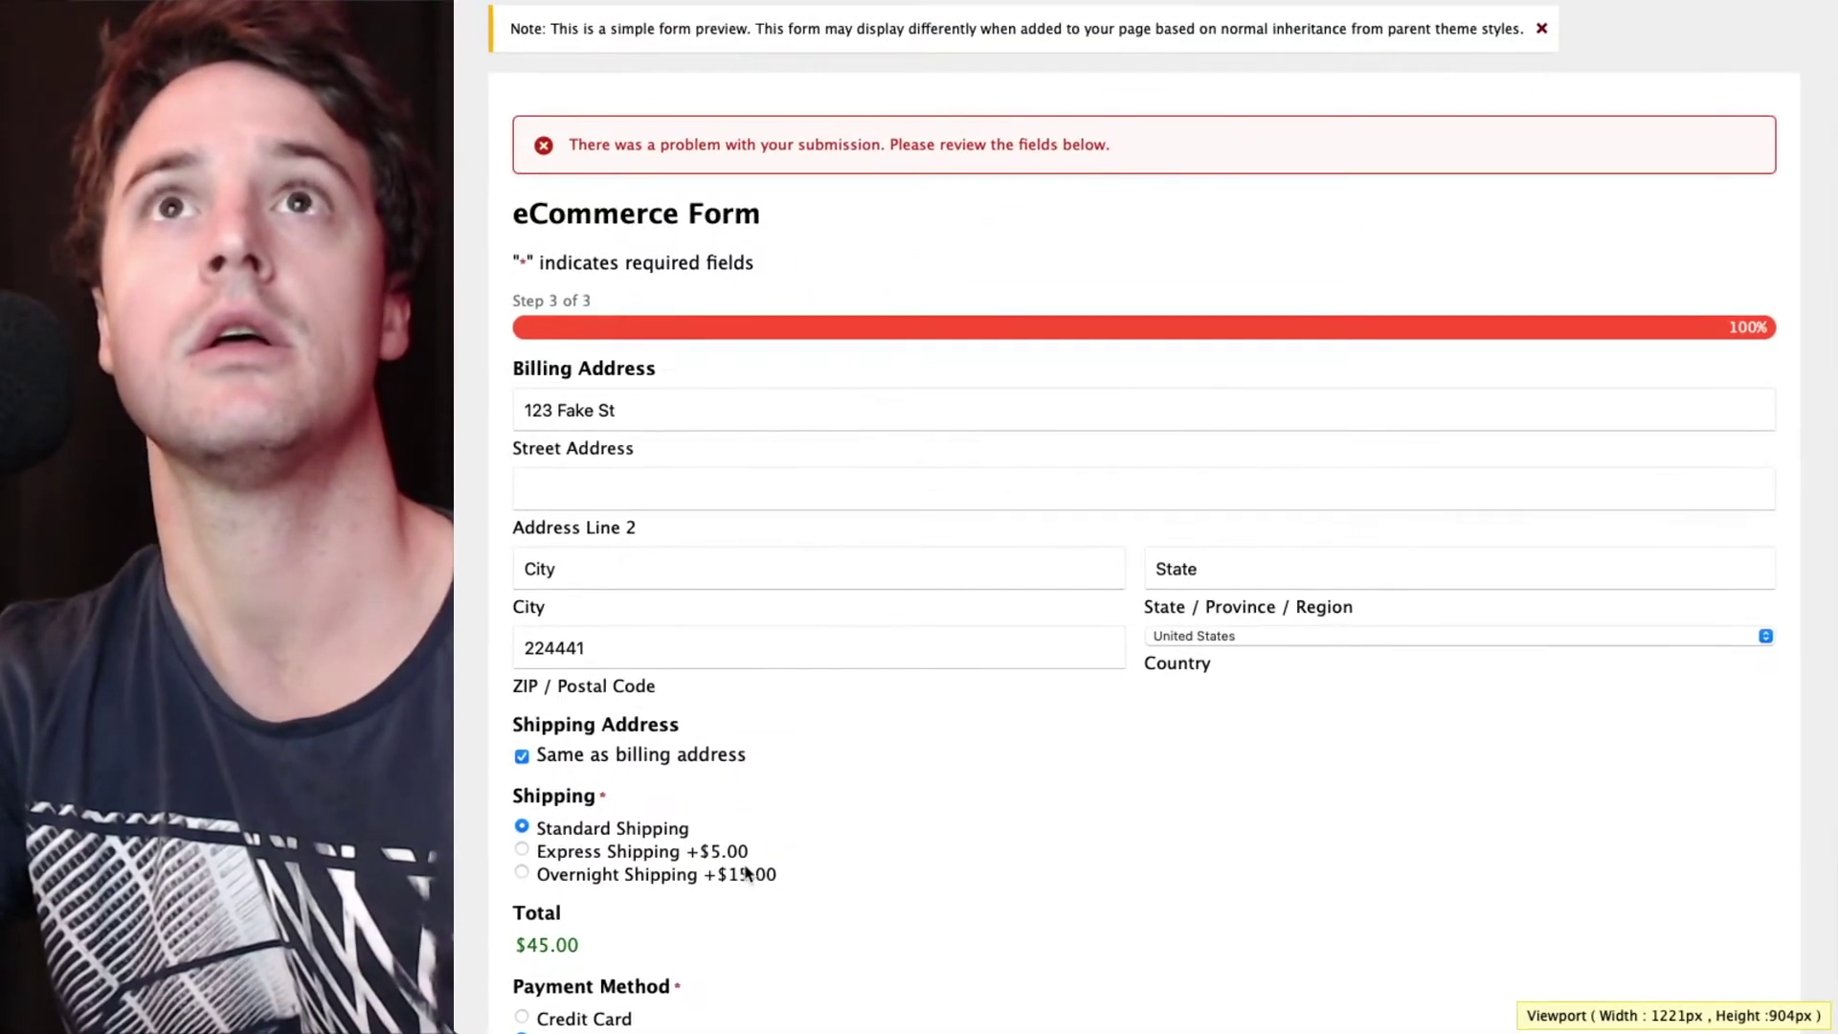
pyautogui.scroll(-3, 747, 874)
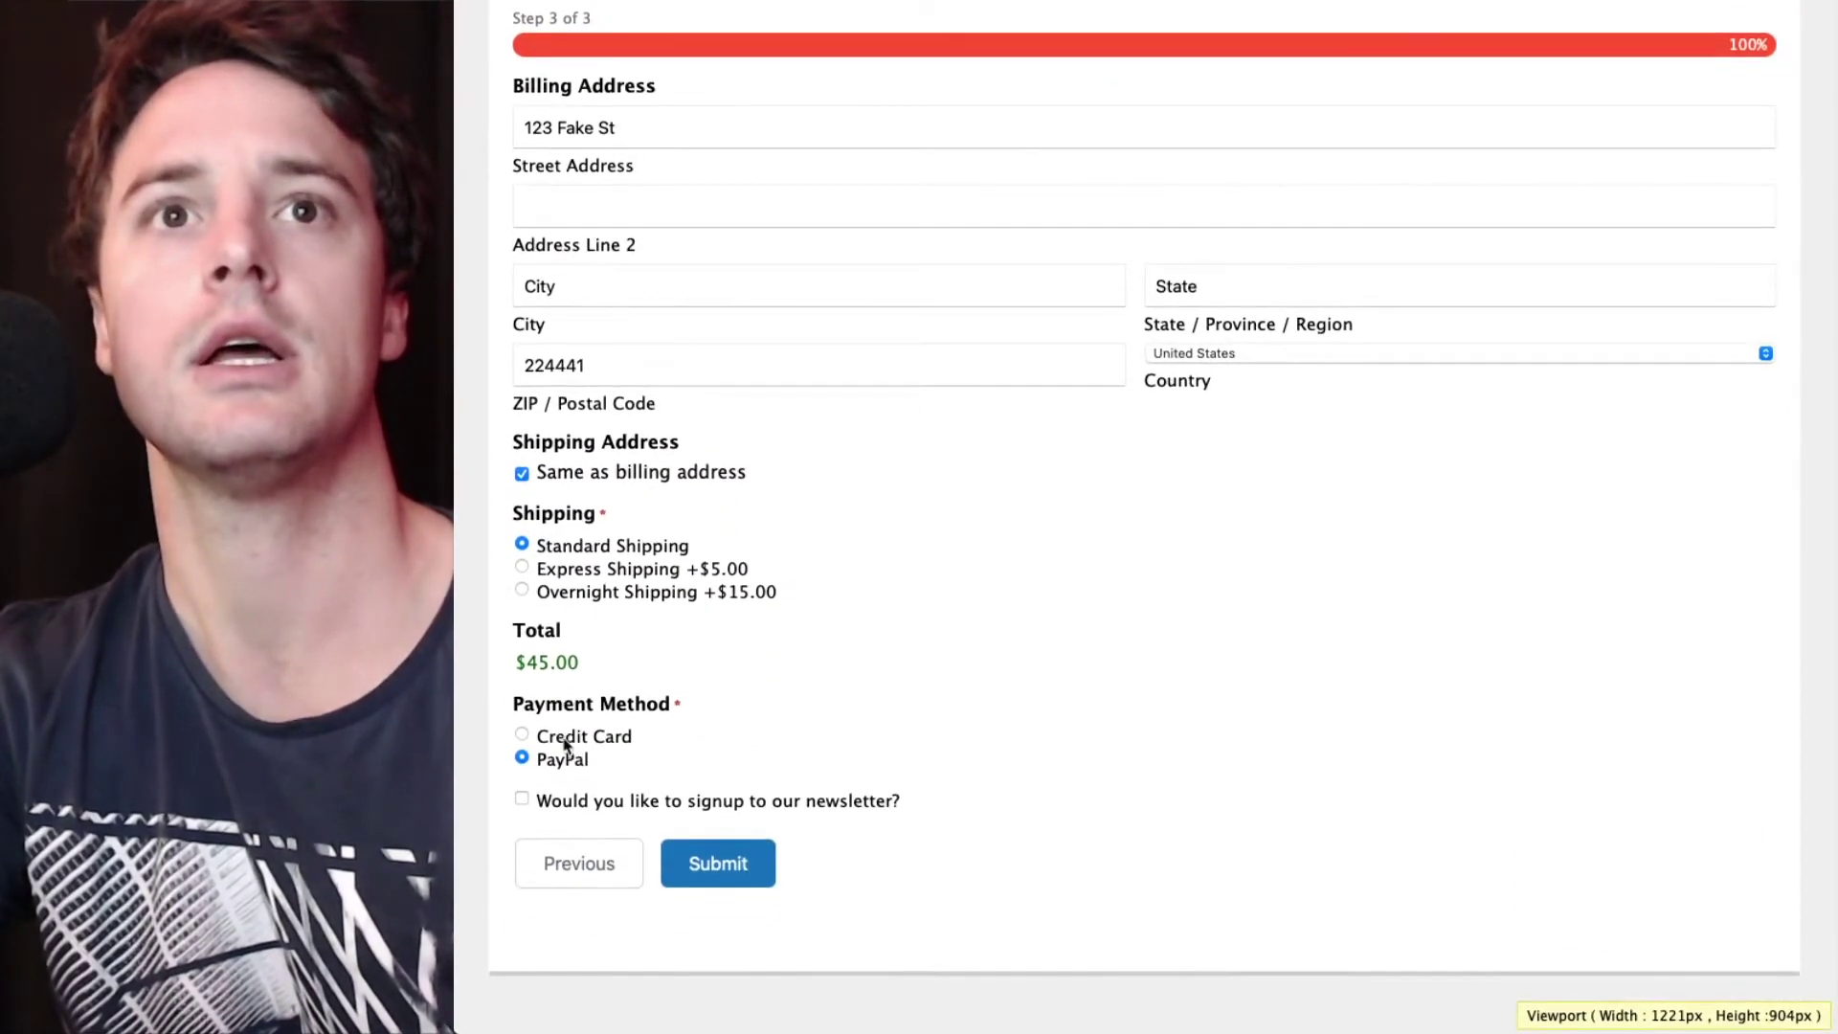
pyautogui.click(565, 742)
pyautogui.scroll(-1, 622, 728)
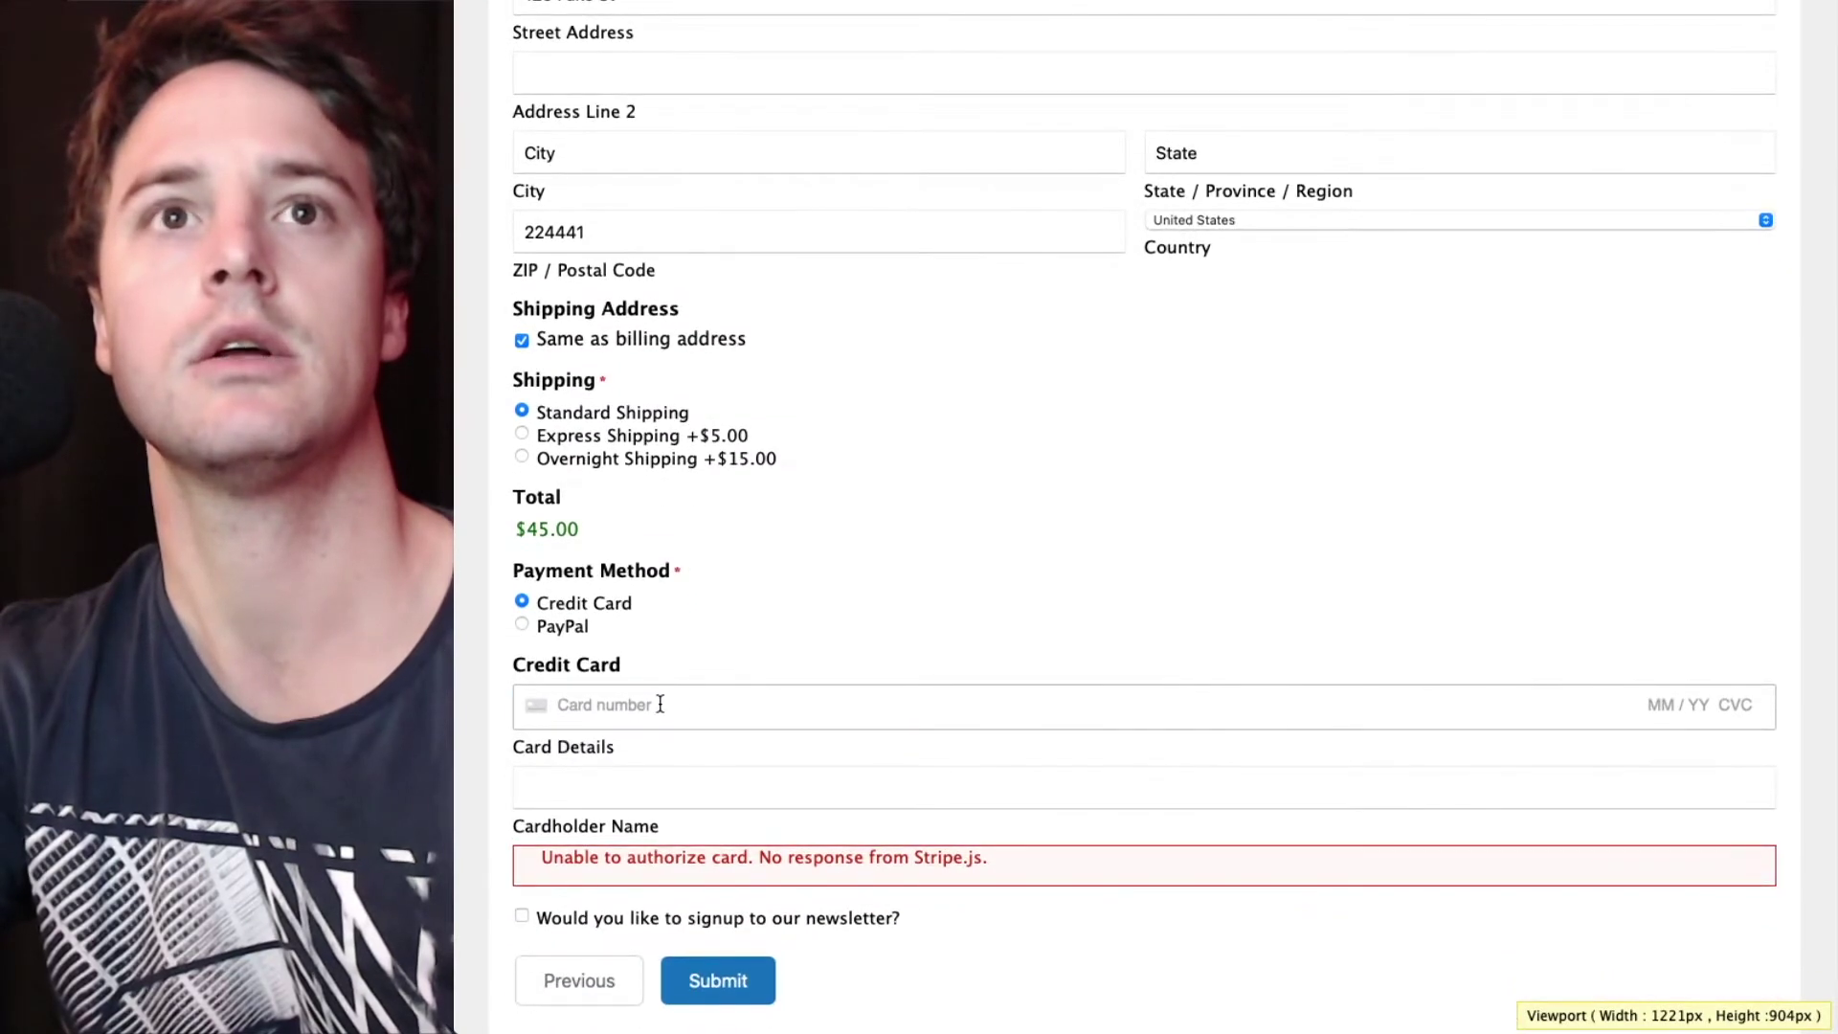
# - Enter the Stripe test card number, expiry, CVC and cardholder name, submit, and return to admin
pyautogui.click(661, 705)
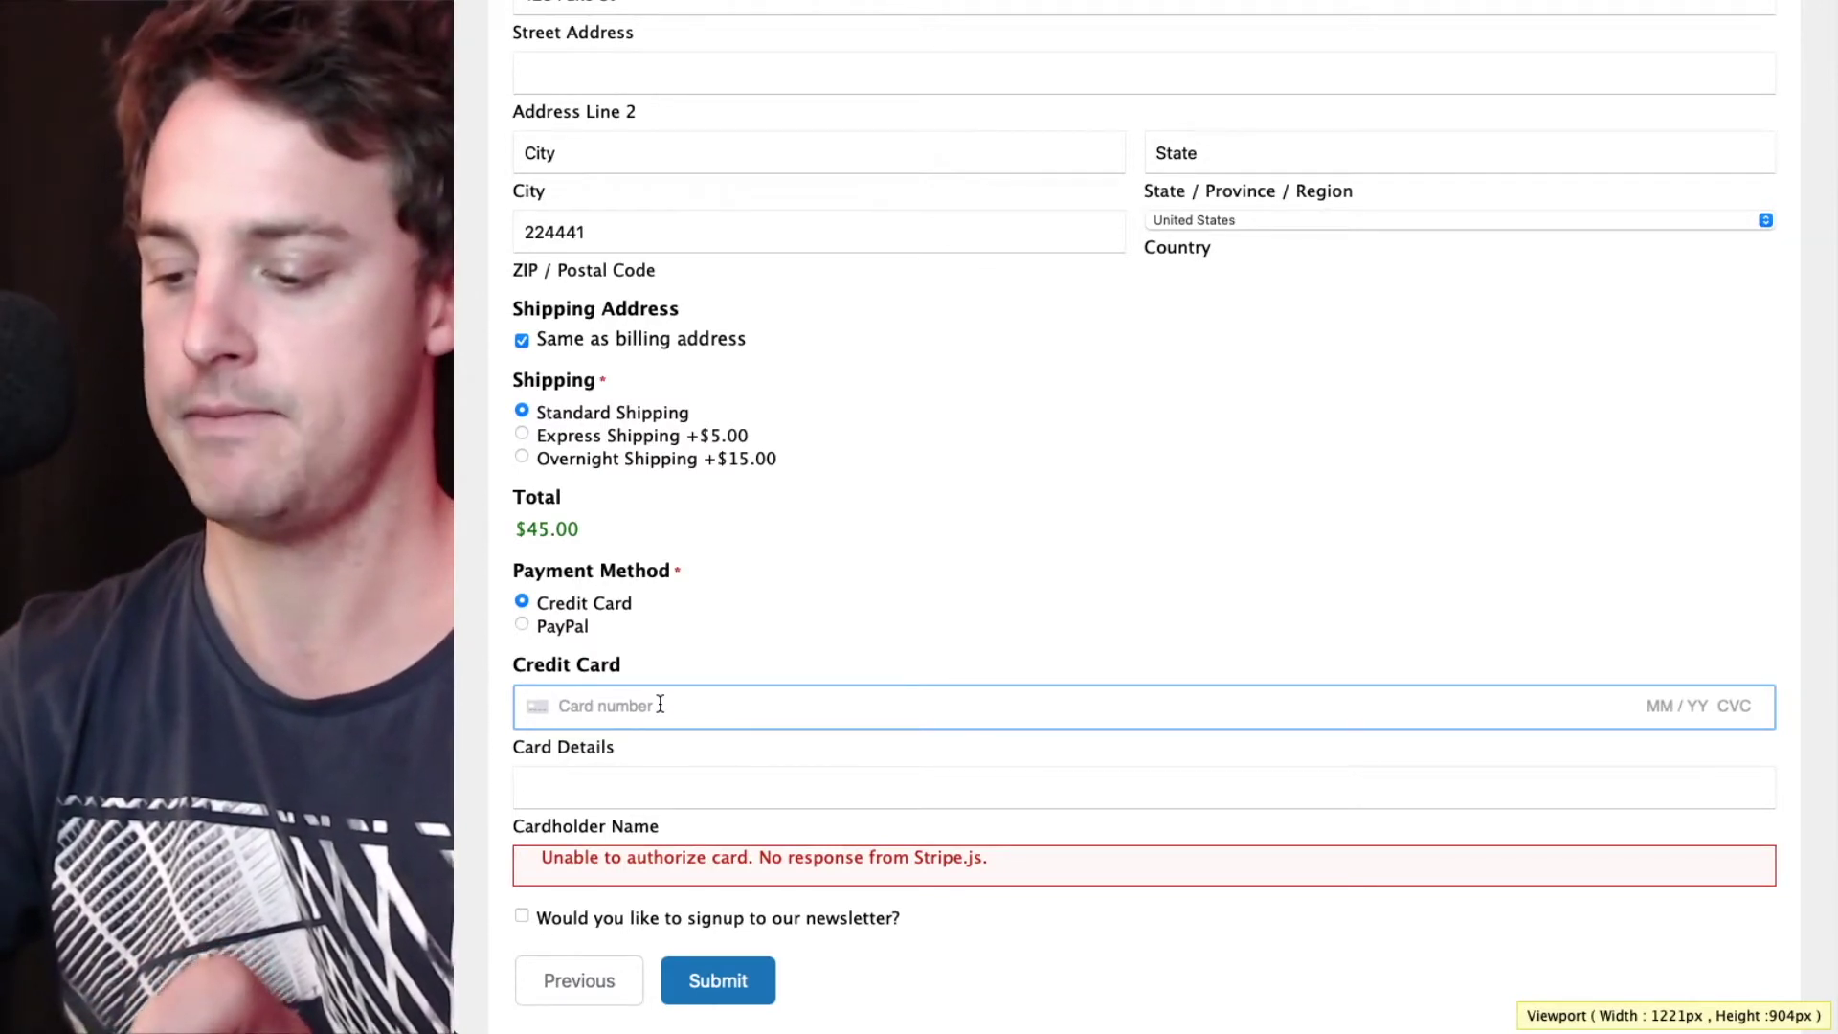
pyautogui.write('4242')
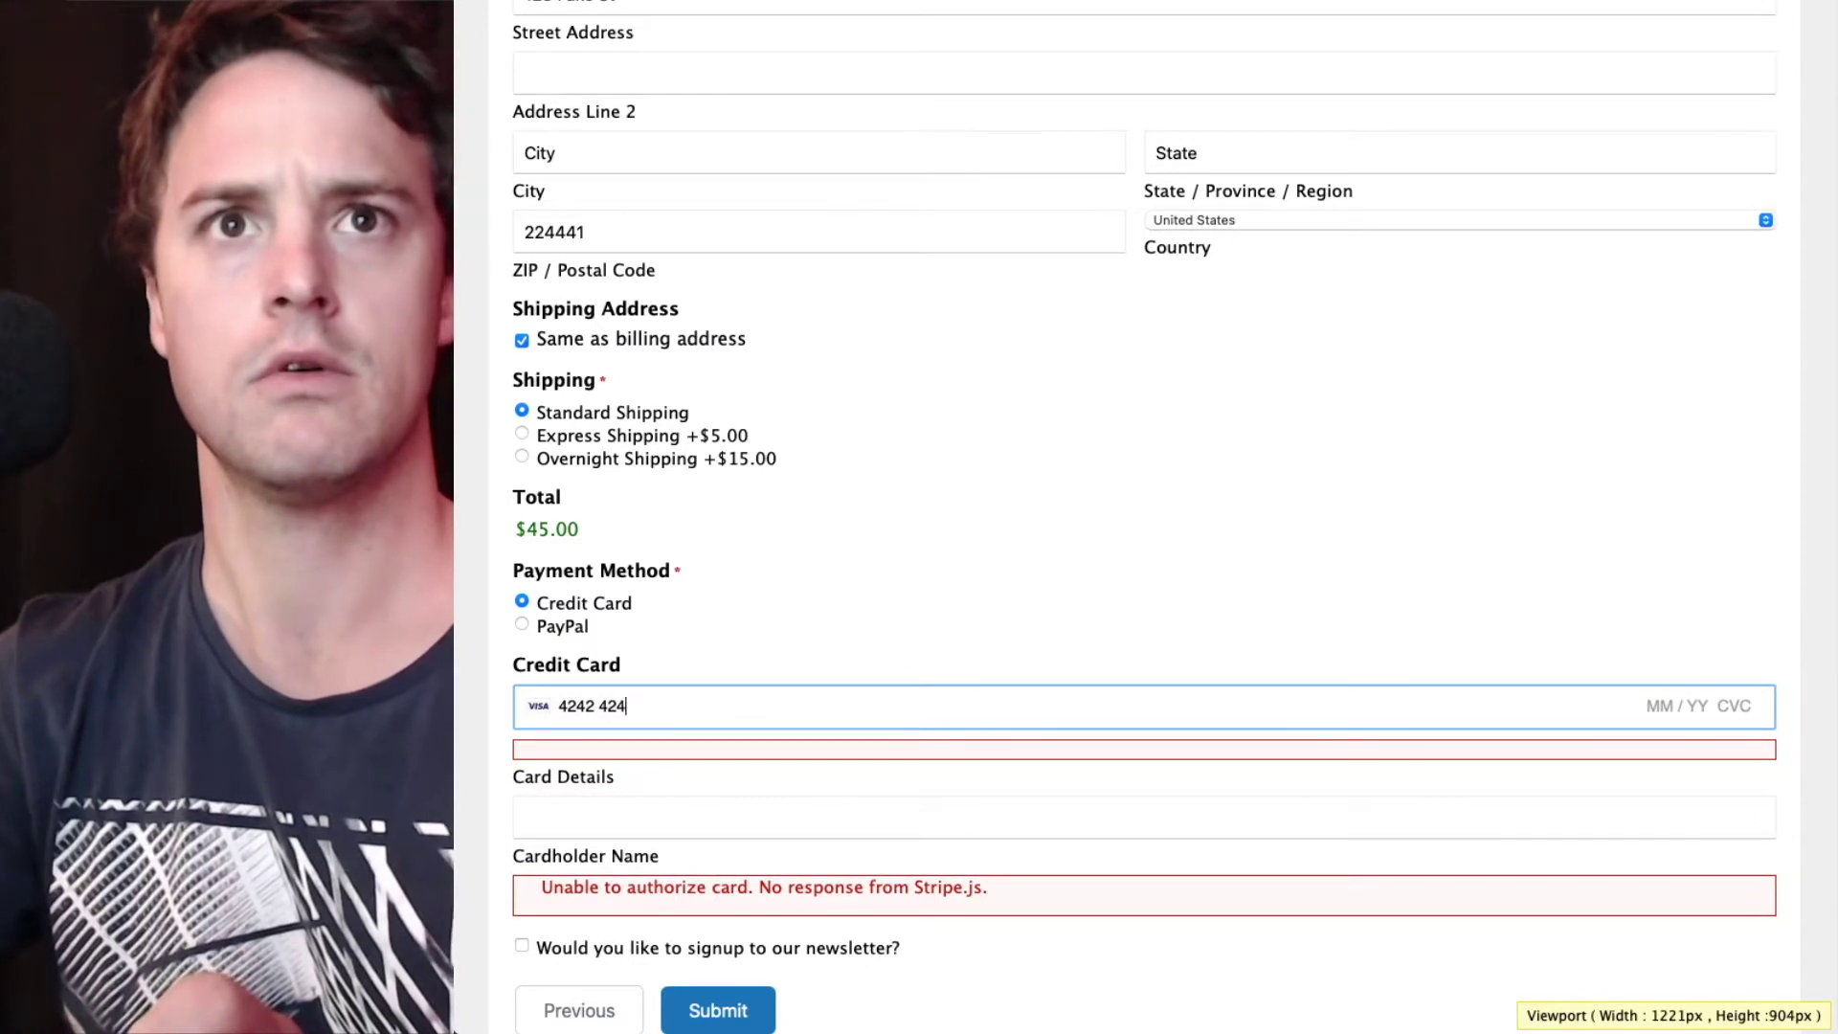
pyautogui.write('4242')
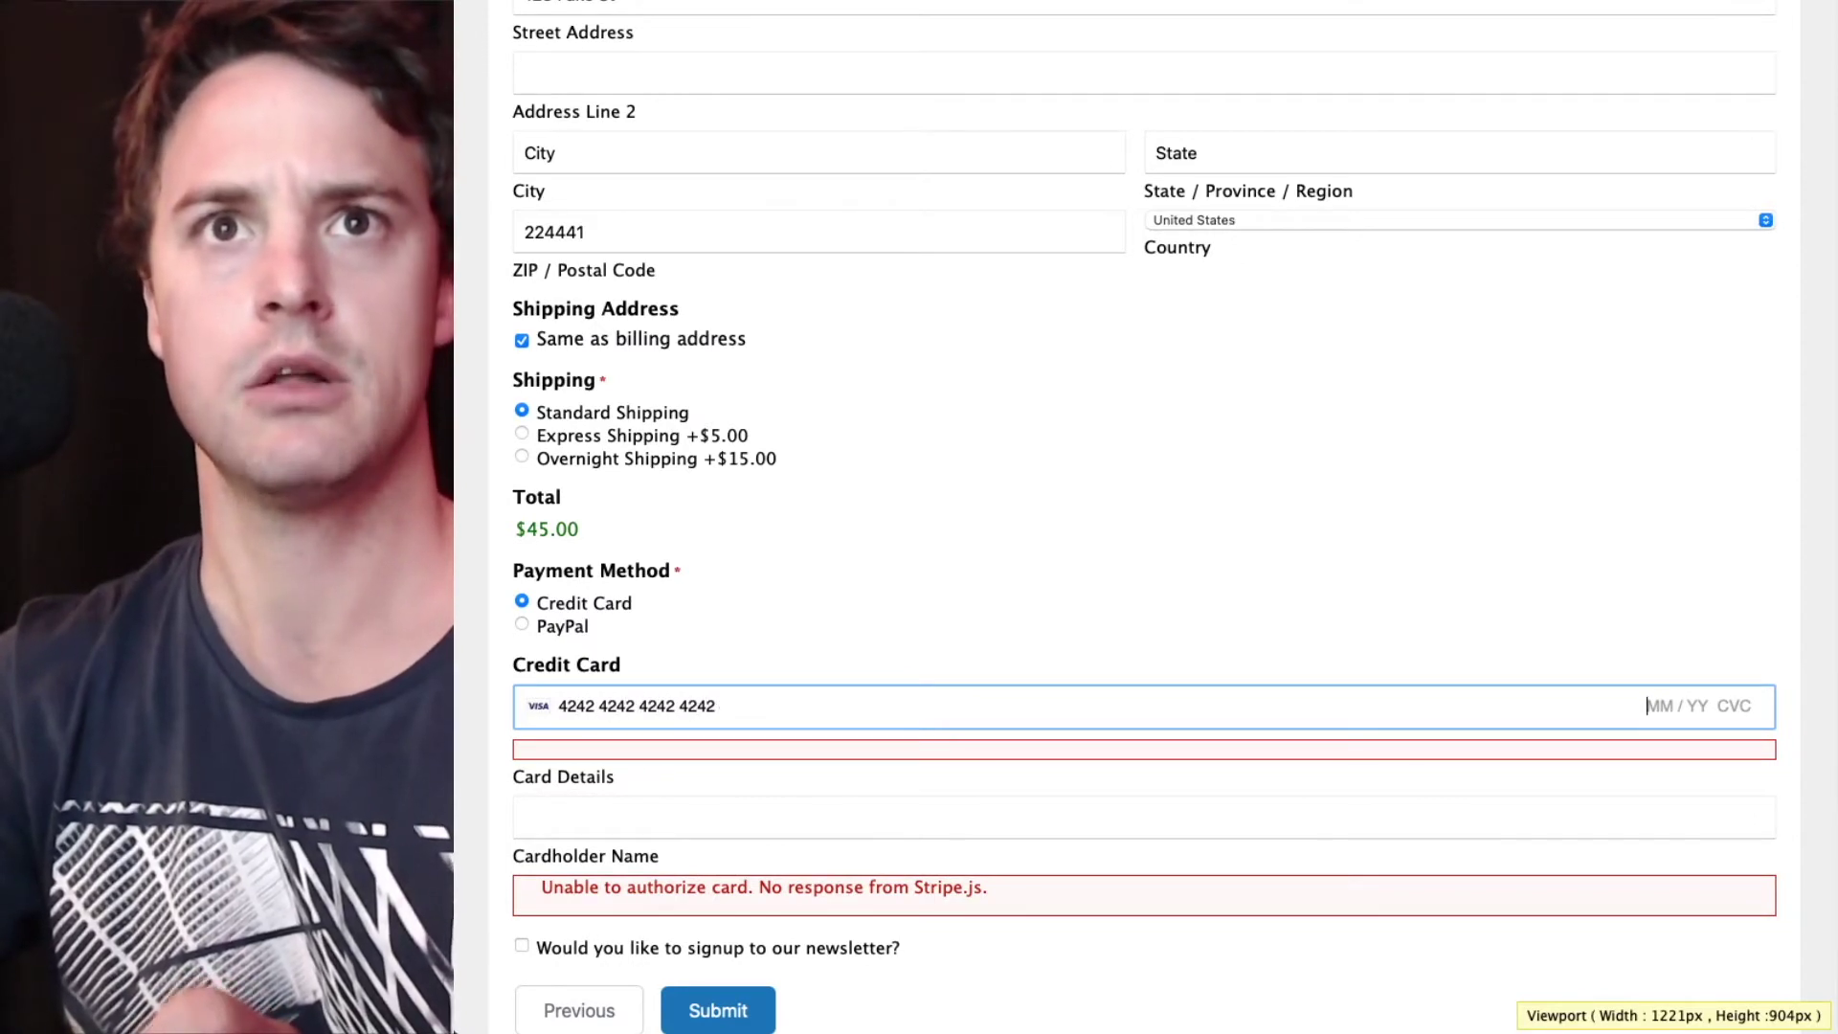
pyautogui.write('424242424241020')
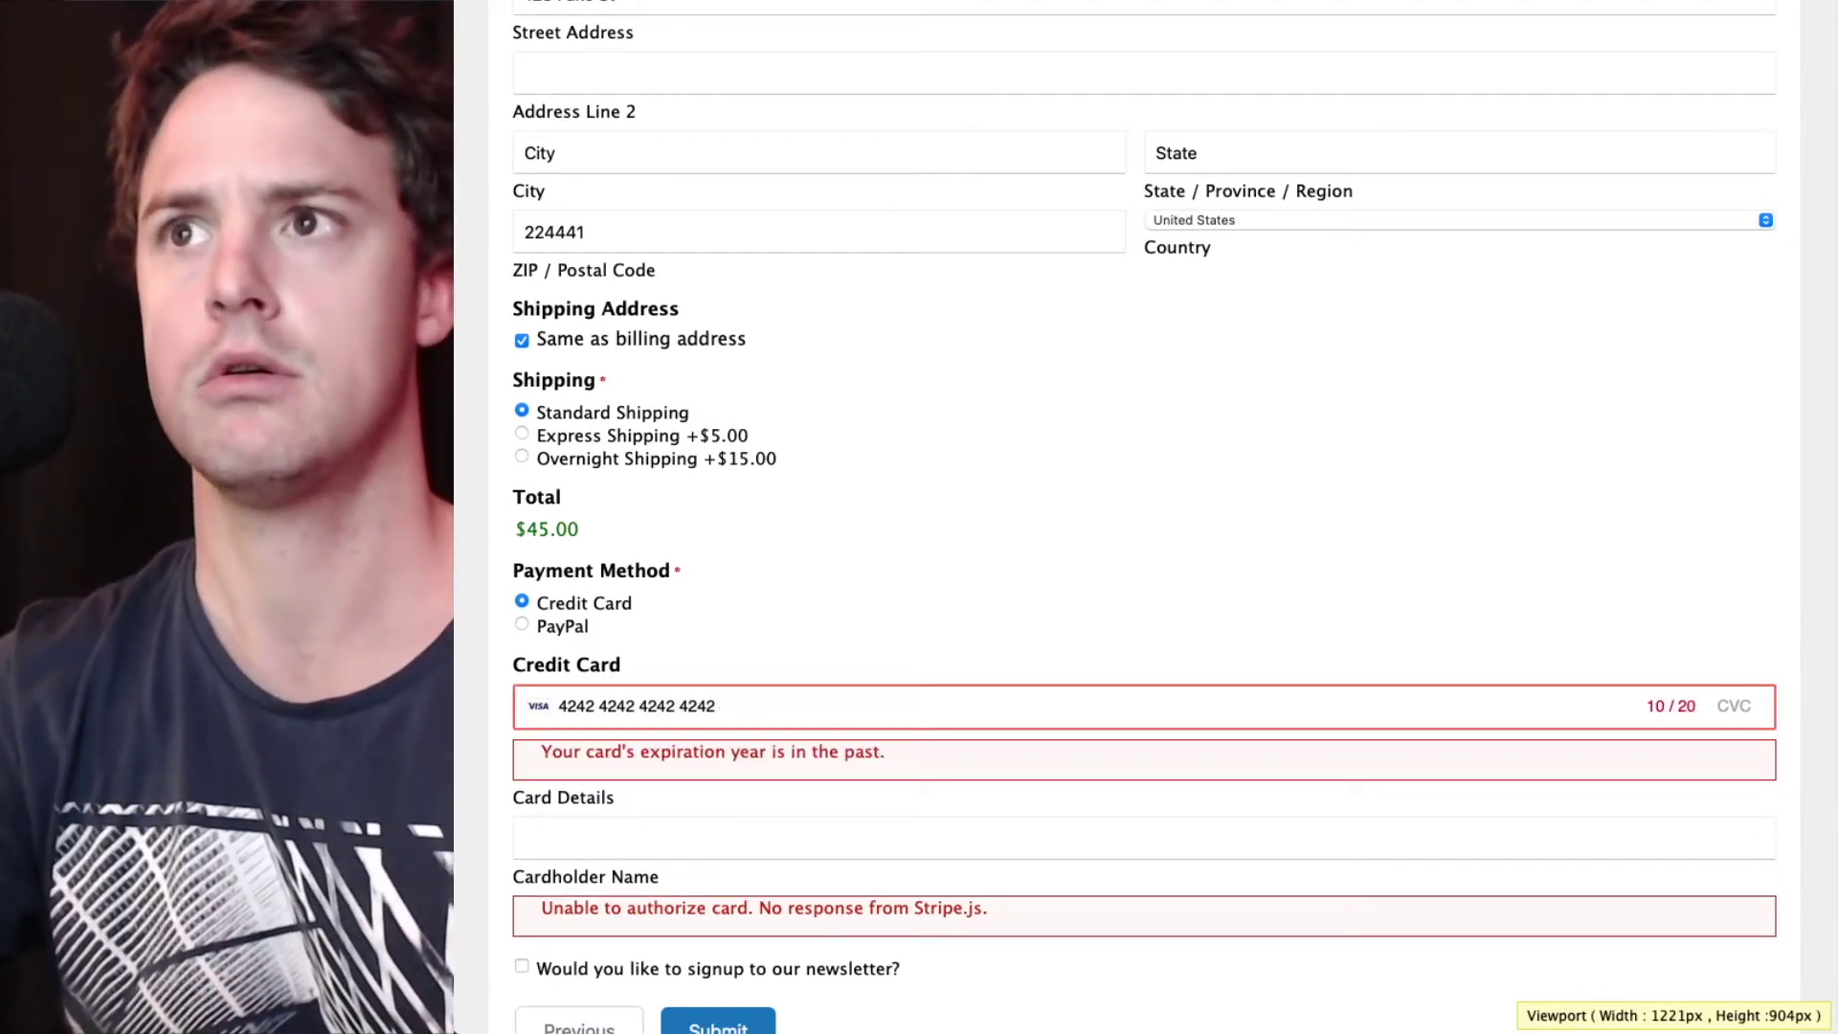
pyautogui.press('BackSpace')
pyautogui.write('2 123')
pyautogui.press('Tab')
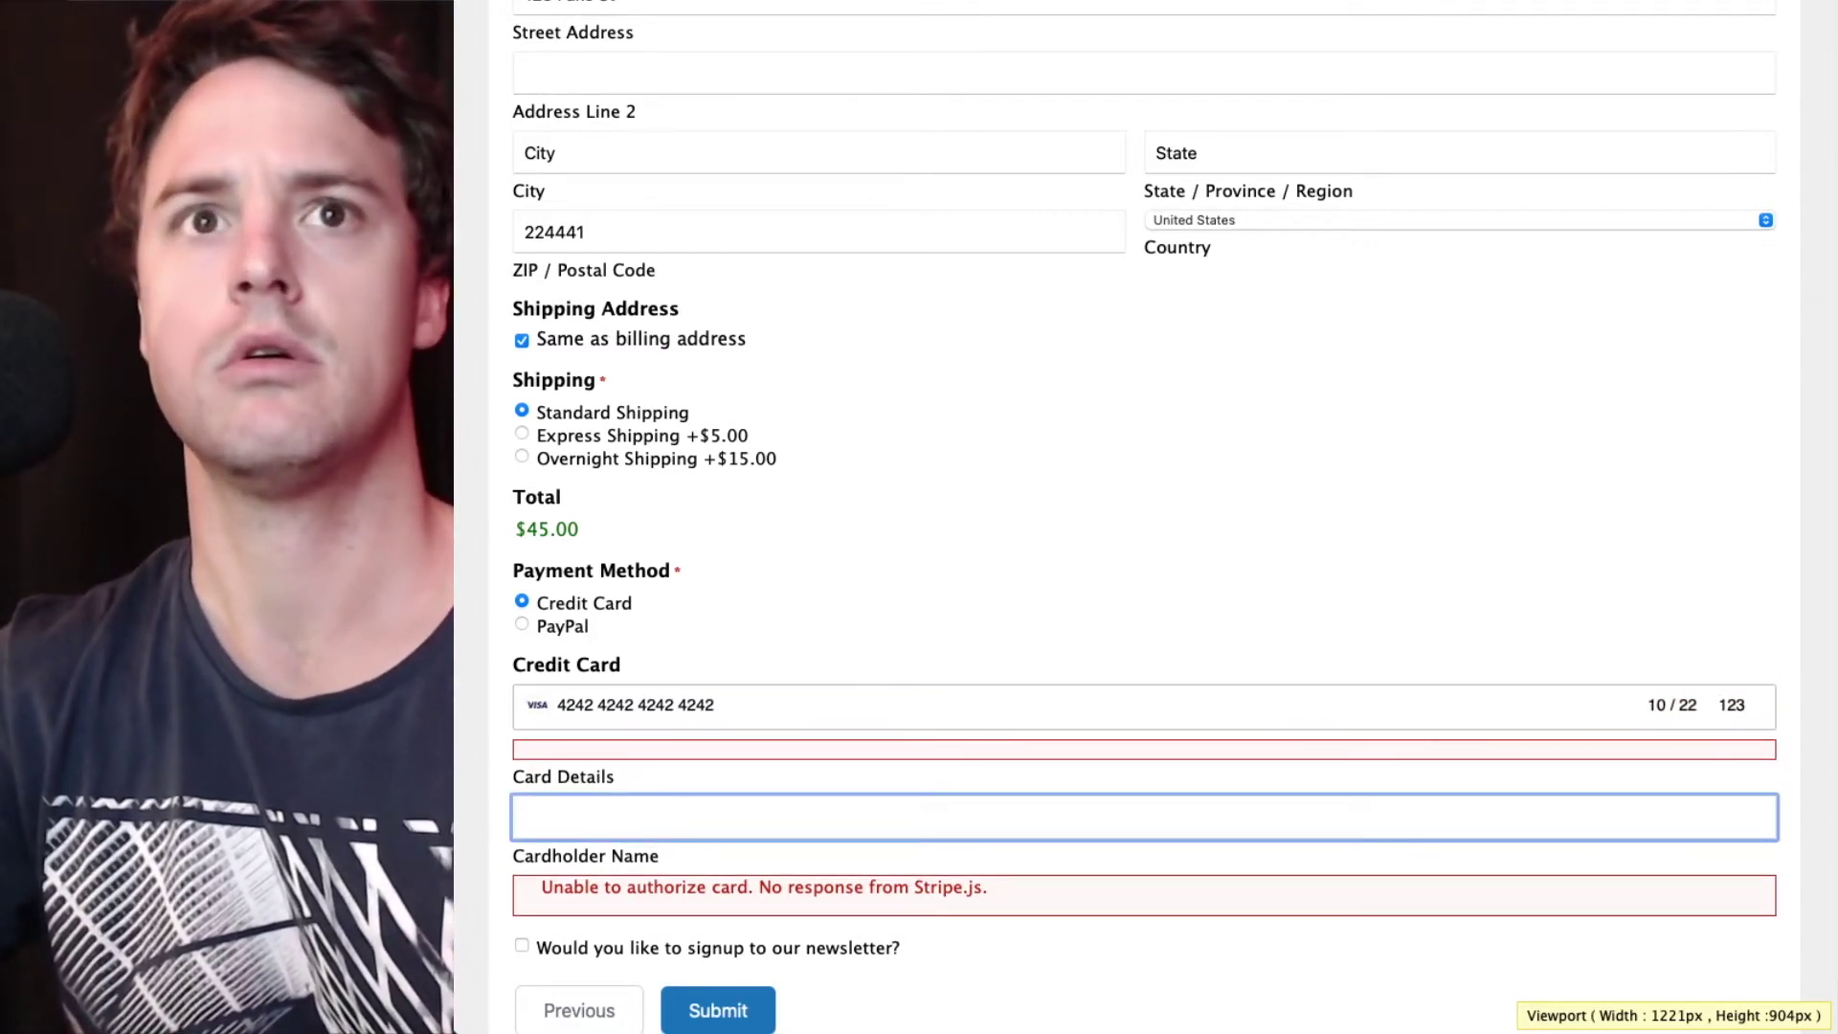
pyautogui.write('Name')
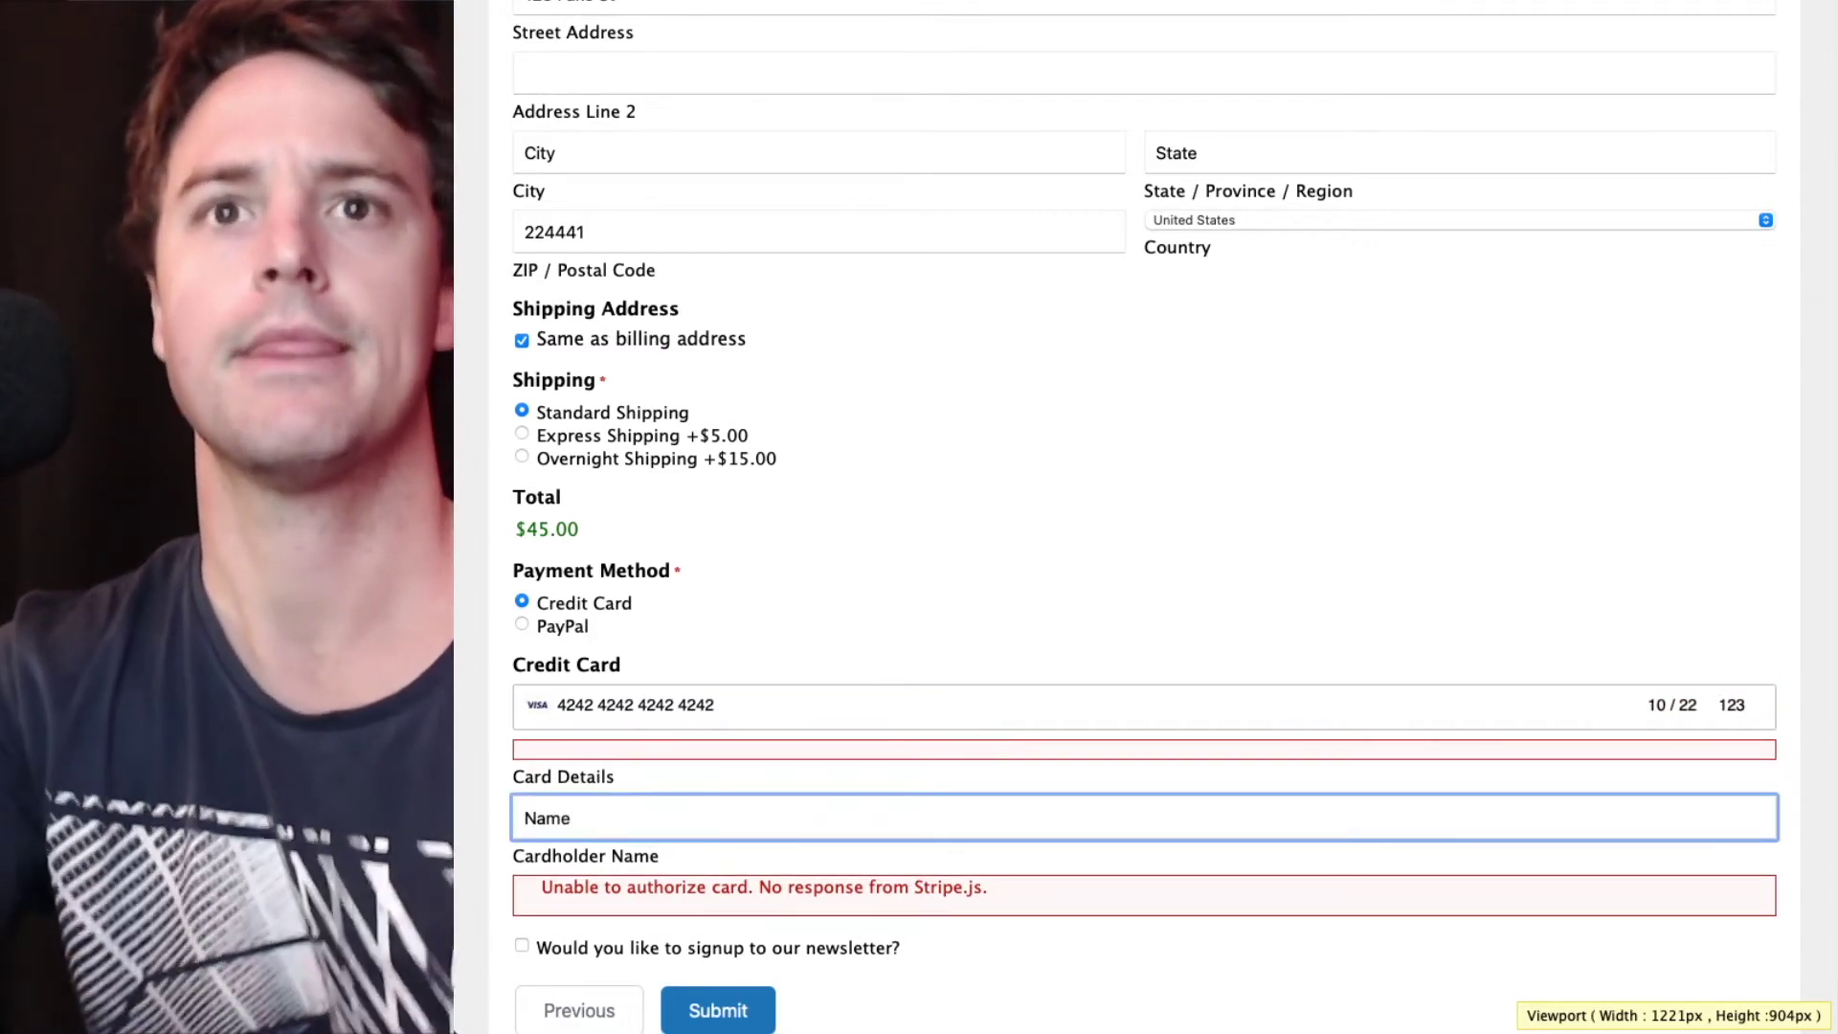
pyautogui.click(708, 1001)
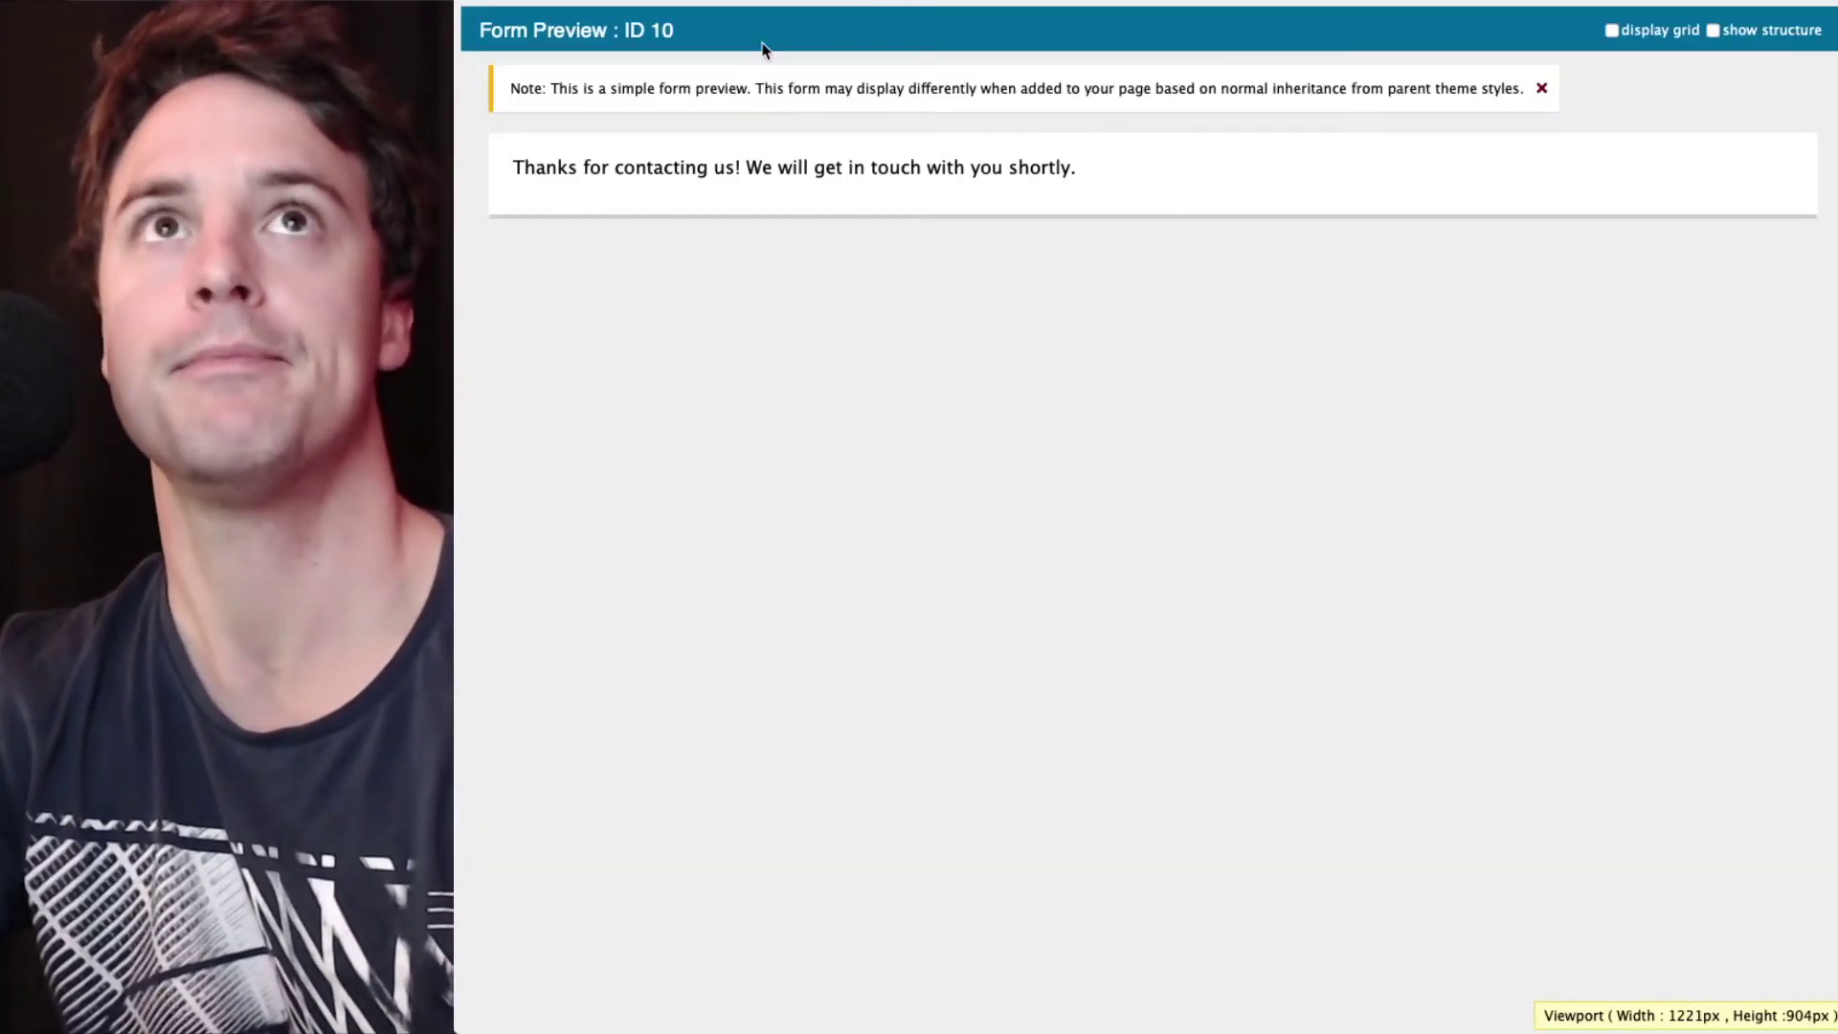
pyautogui.press('super+w')
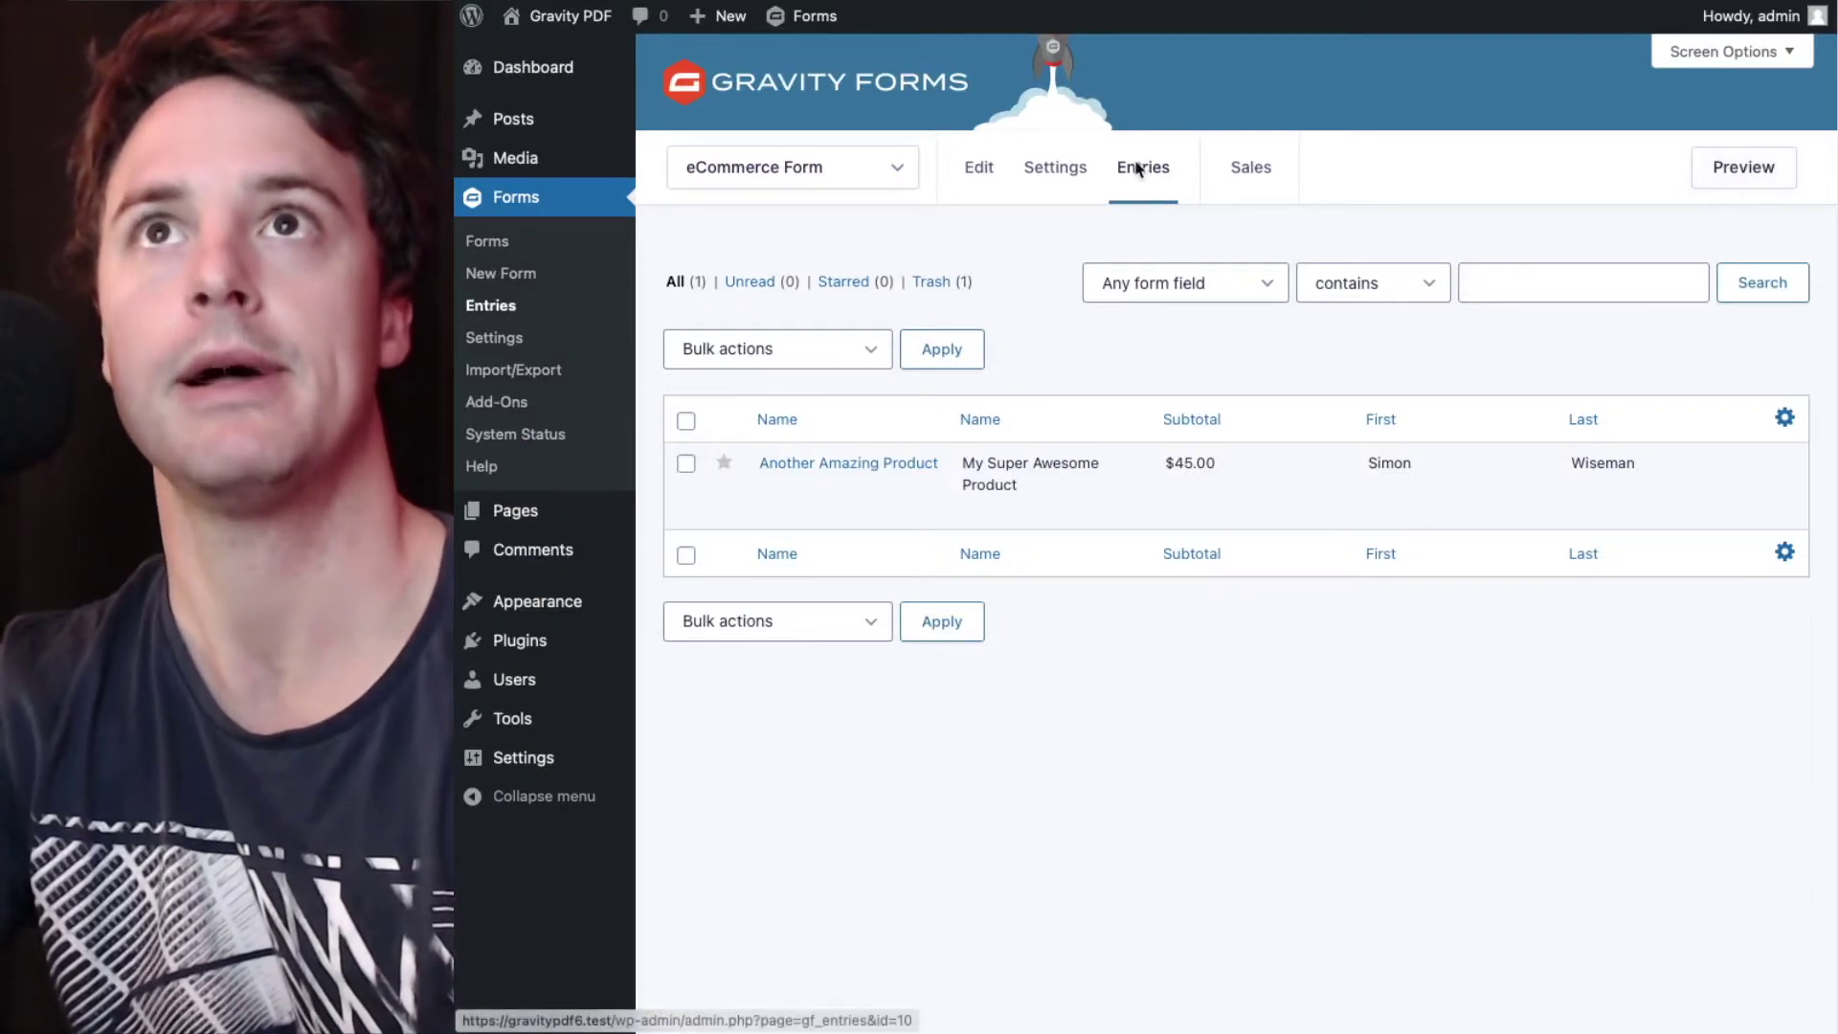
# - Reload Entries and open newest entry #25, reviewing its Paid $45.00 credit-card details
pyautogui.moveTo(1056, 172)
pyautogui.click(1082, 224)
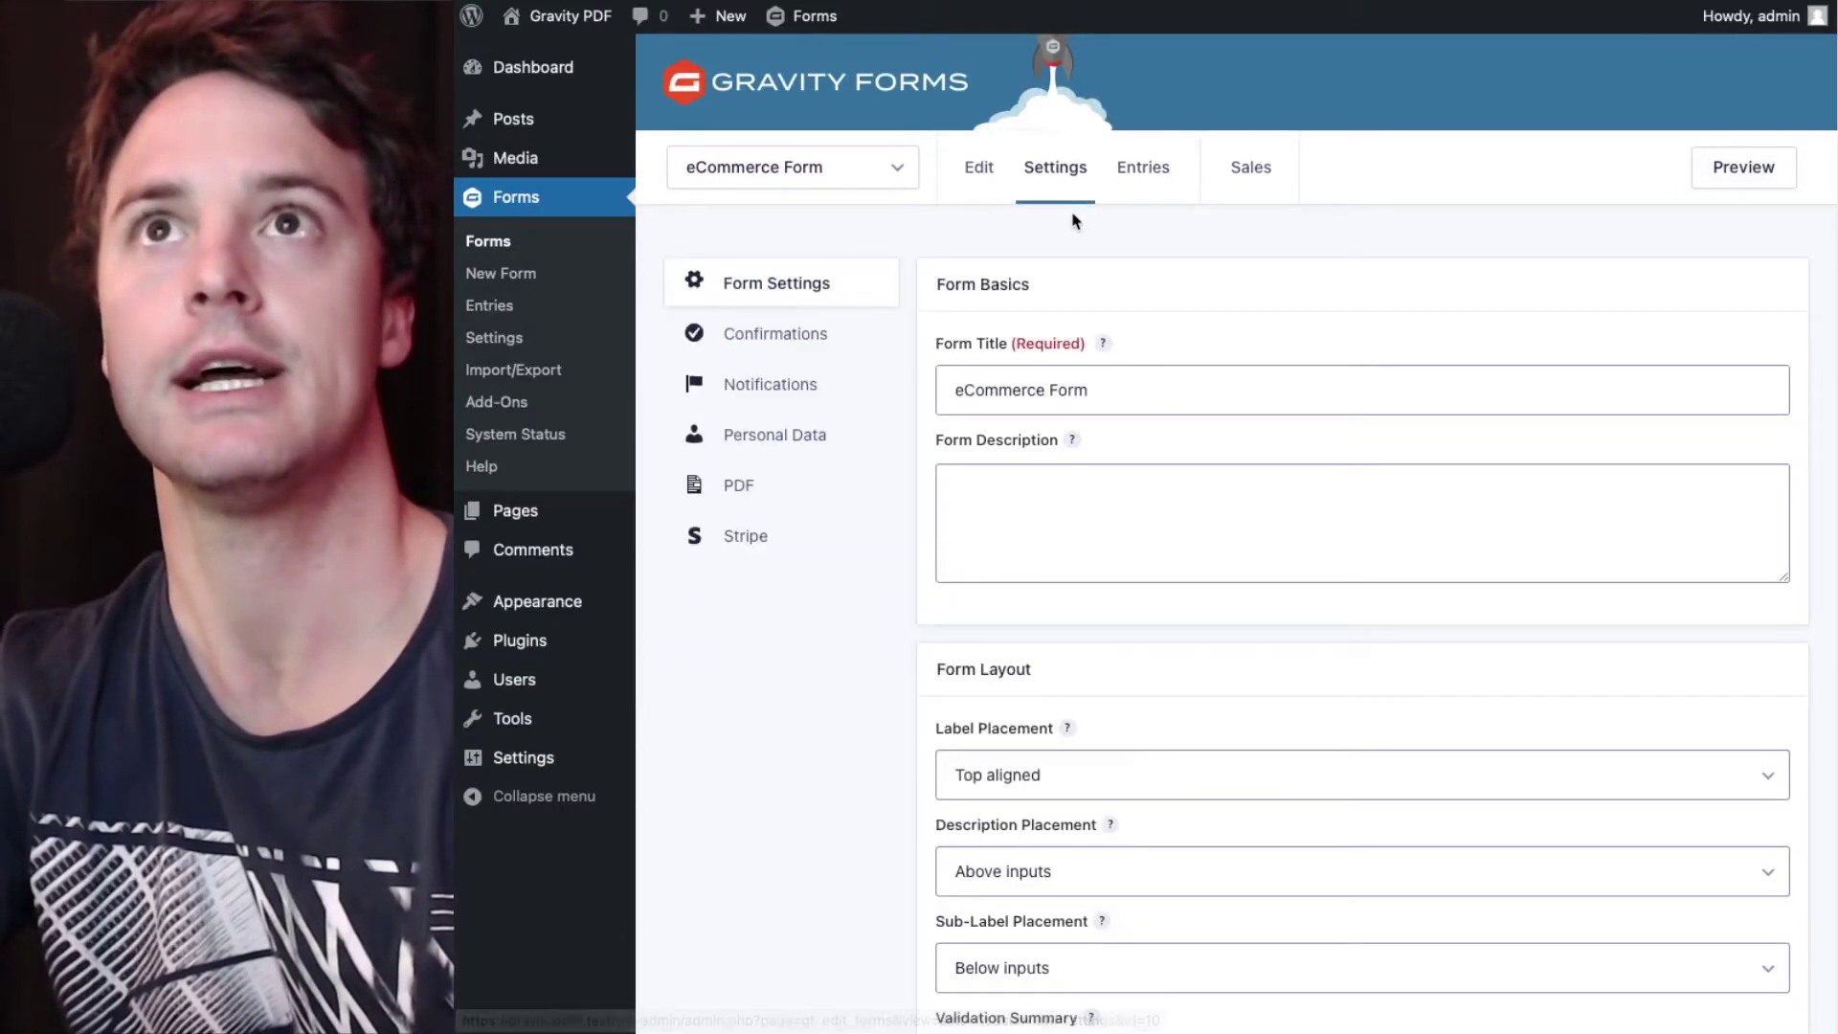
pyautogui.click(1133, 194)
pyautogui.moveTo(778, 492)
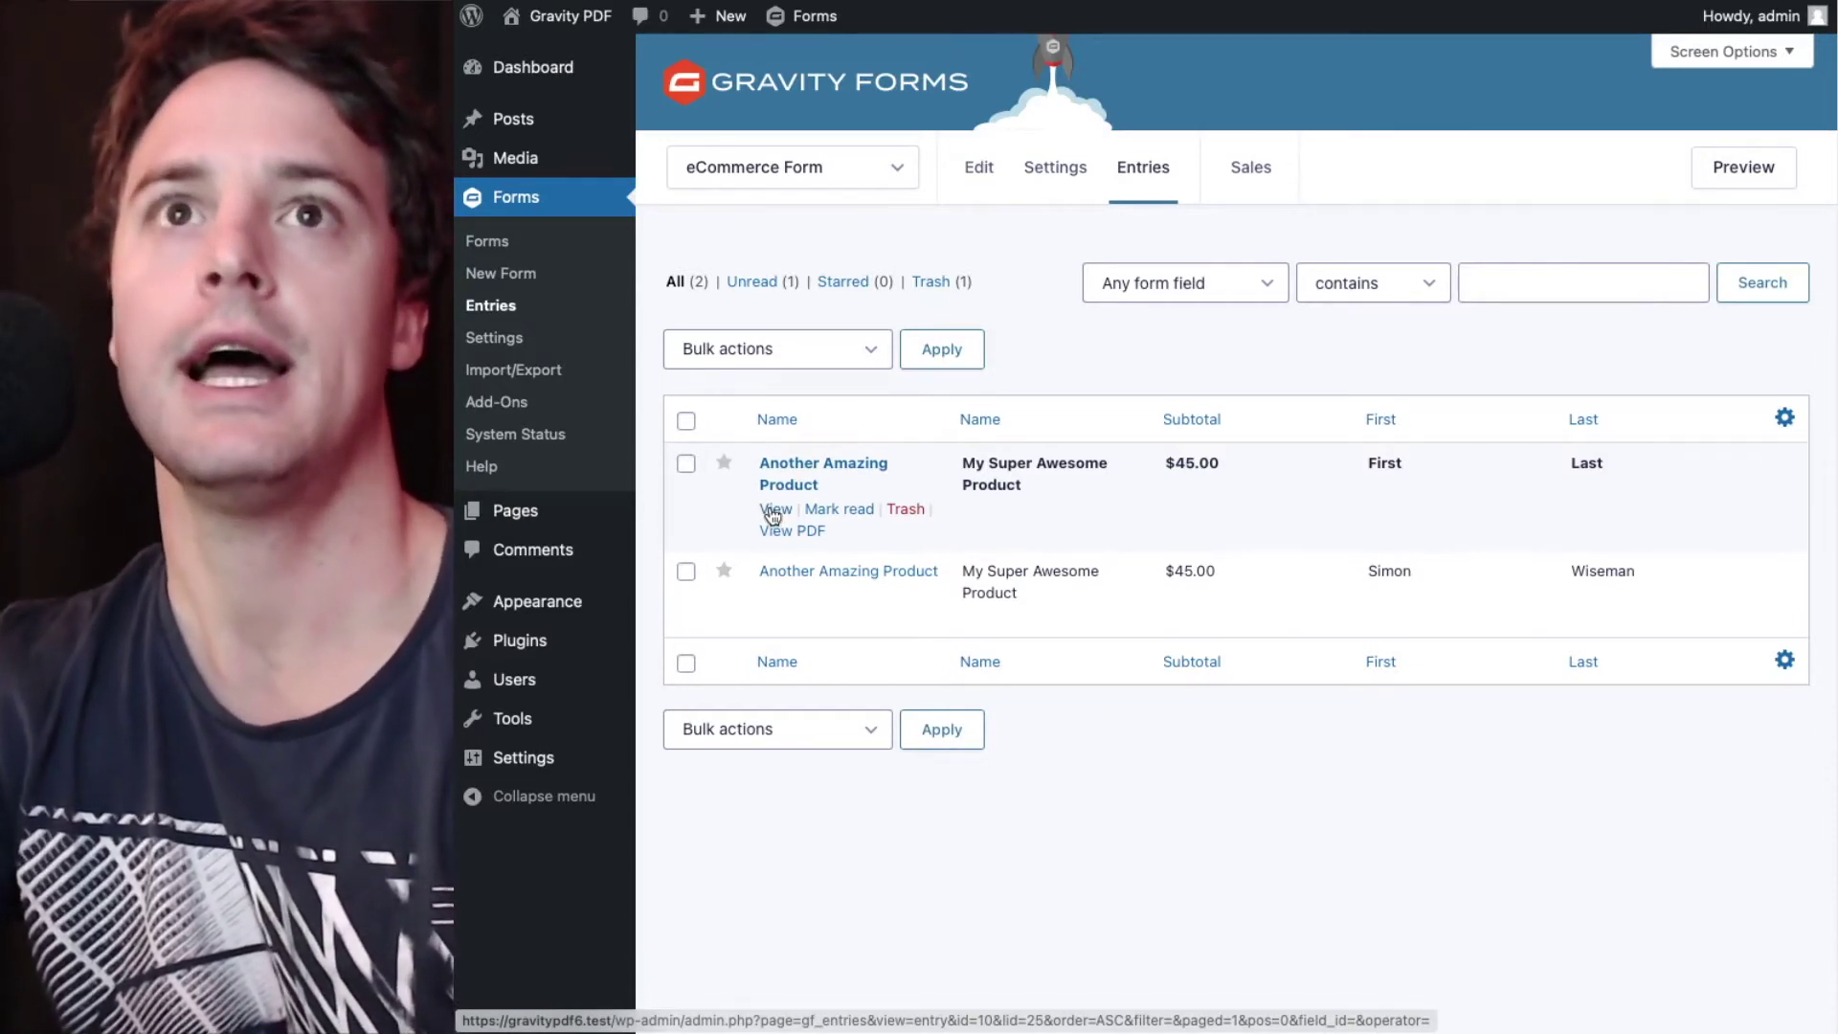
pyautogui.click(774, 514)
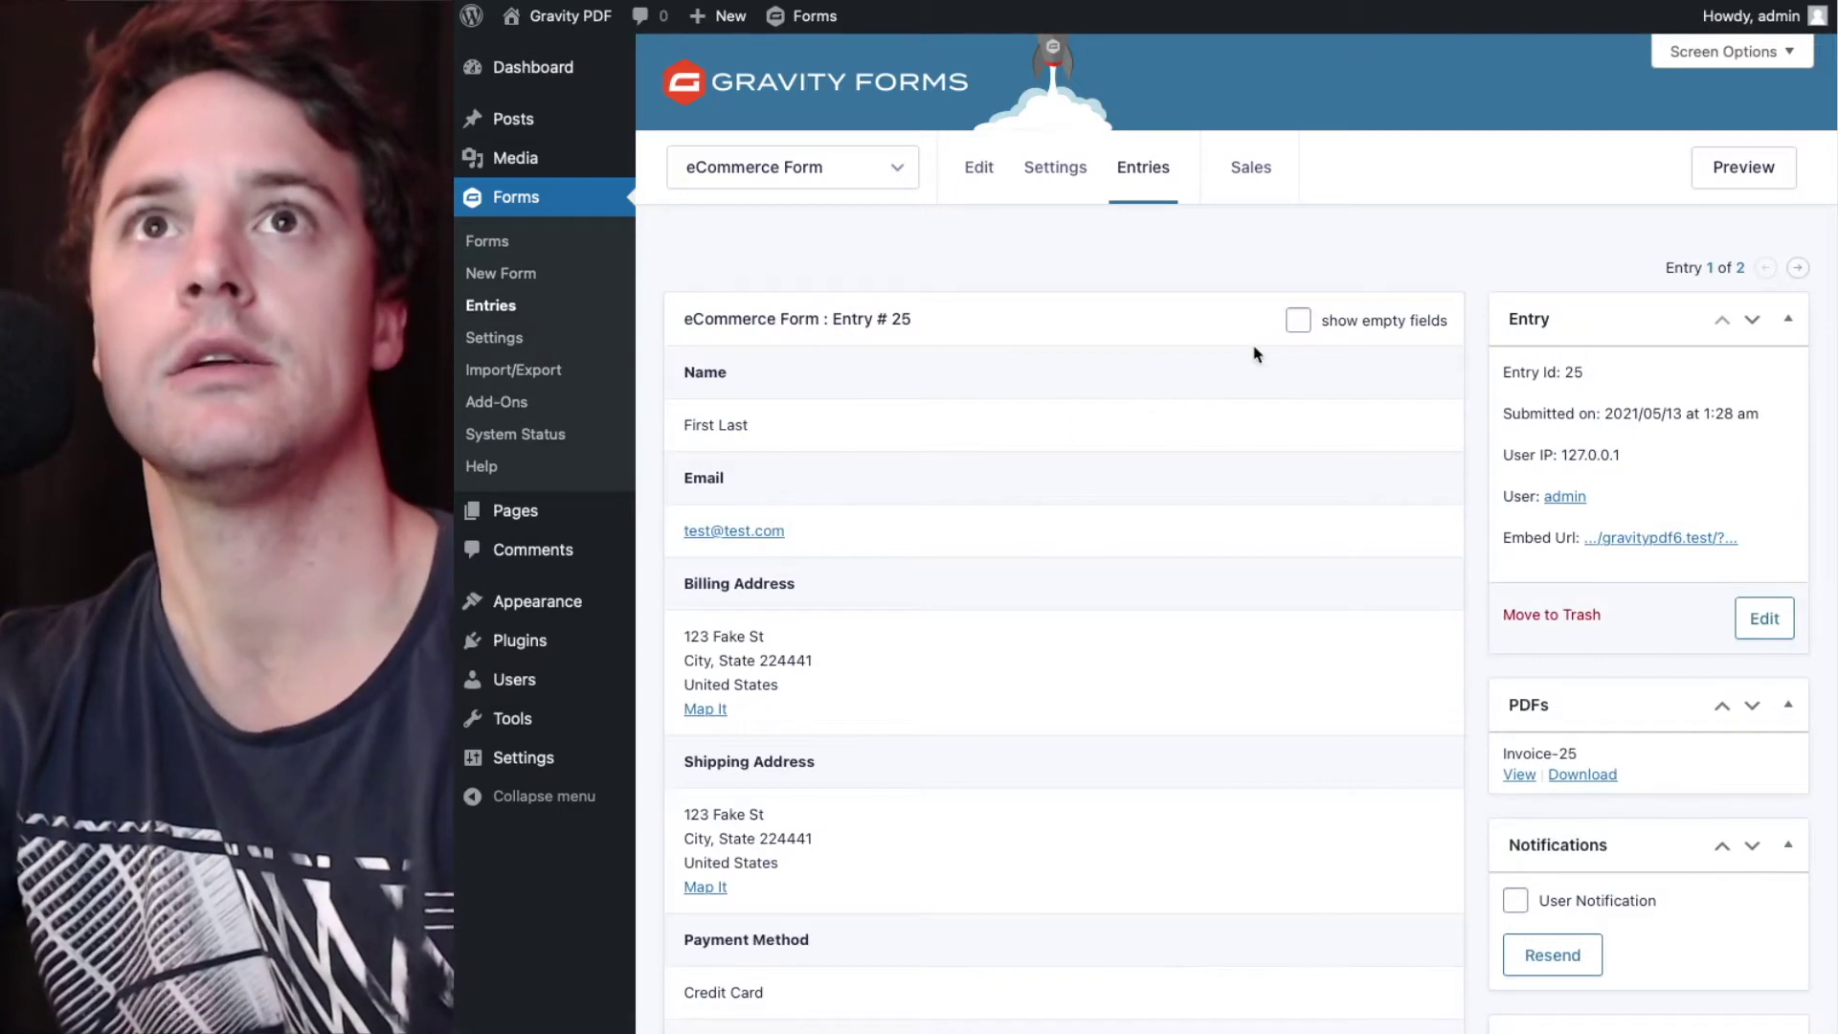
pyautogui.scroll(-2, 1256, 351)
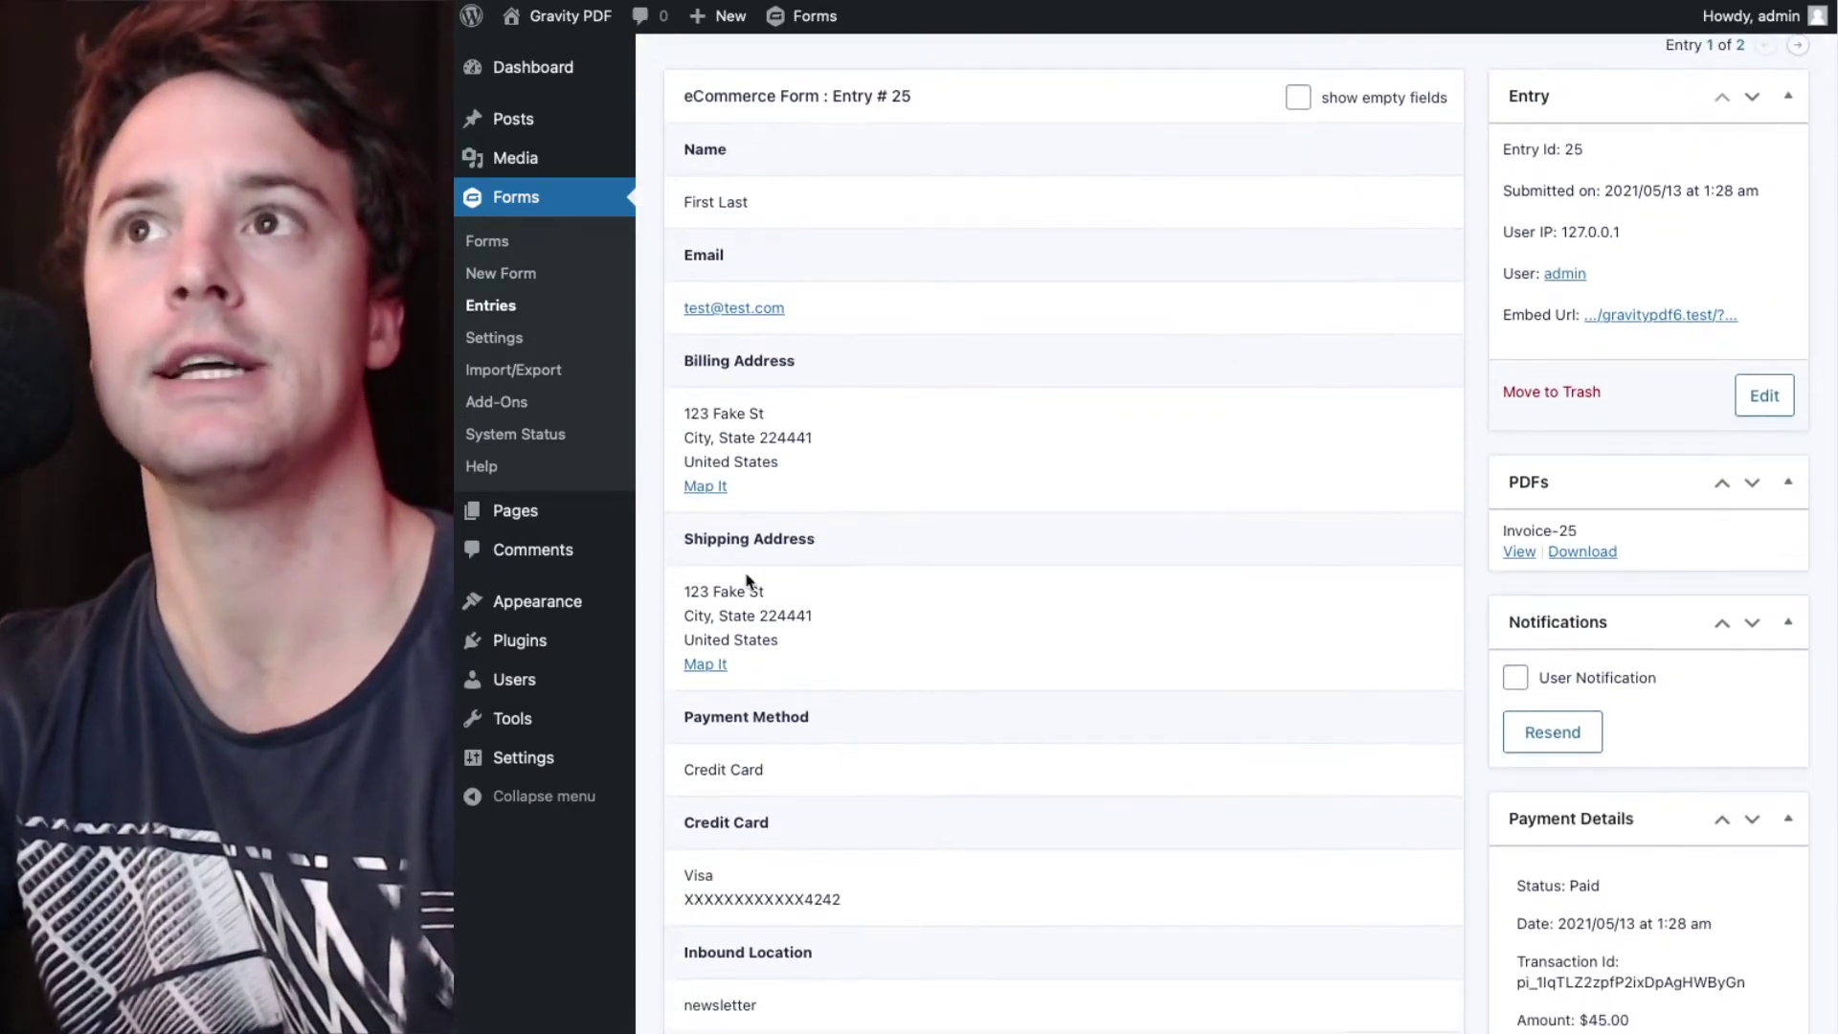
pyautogui.scroll(-5, 747, 579)
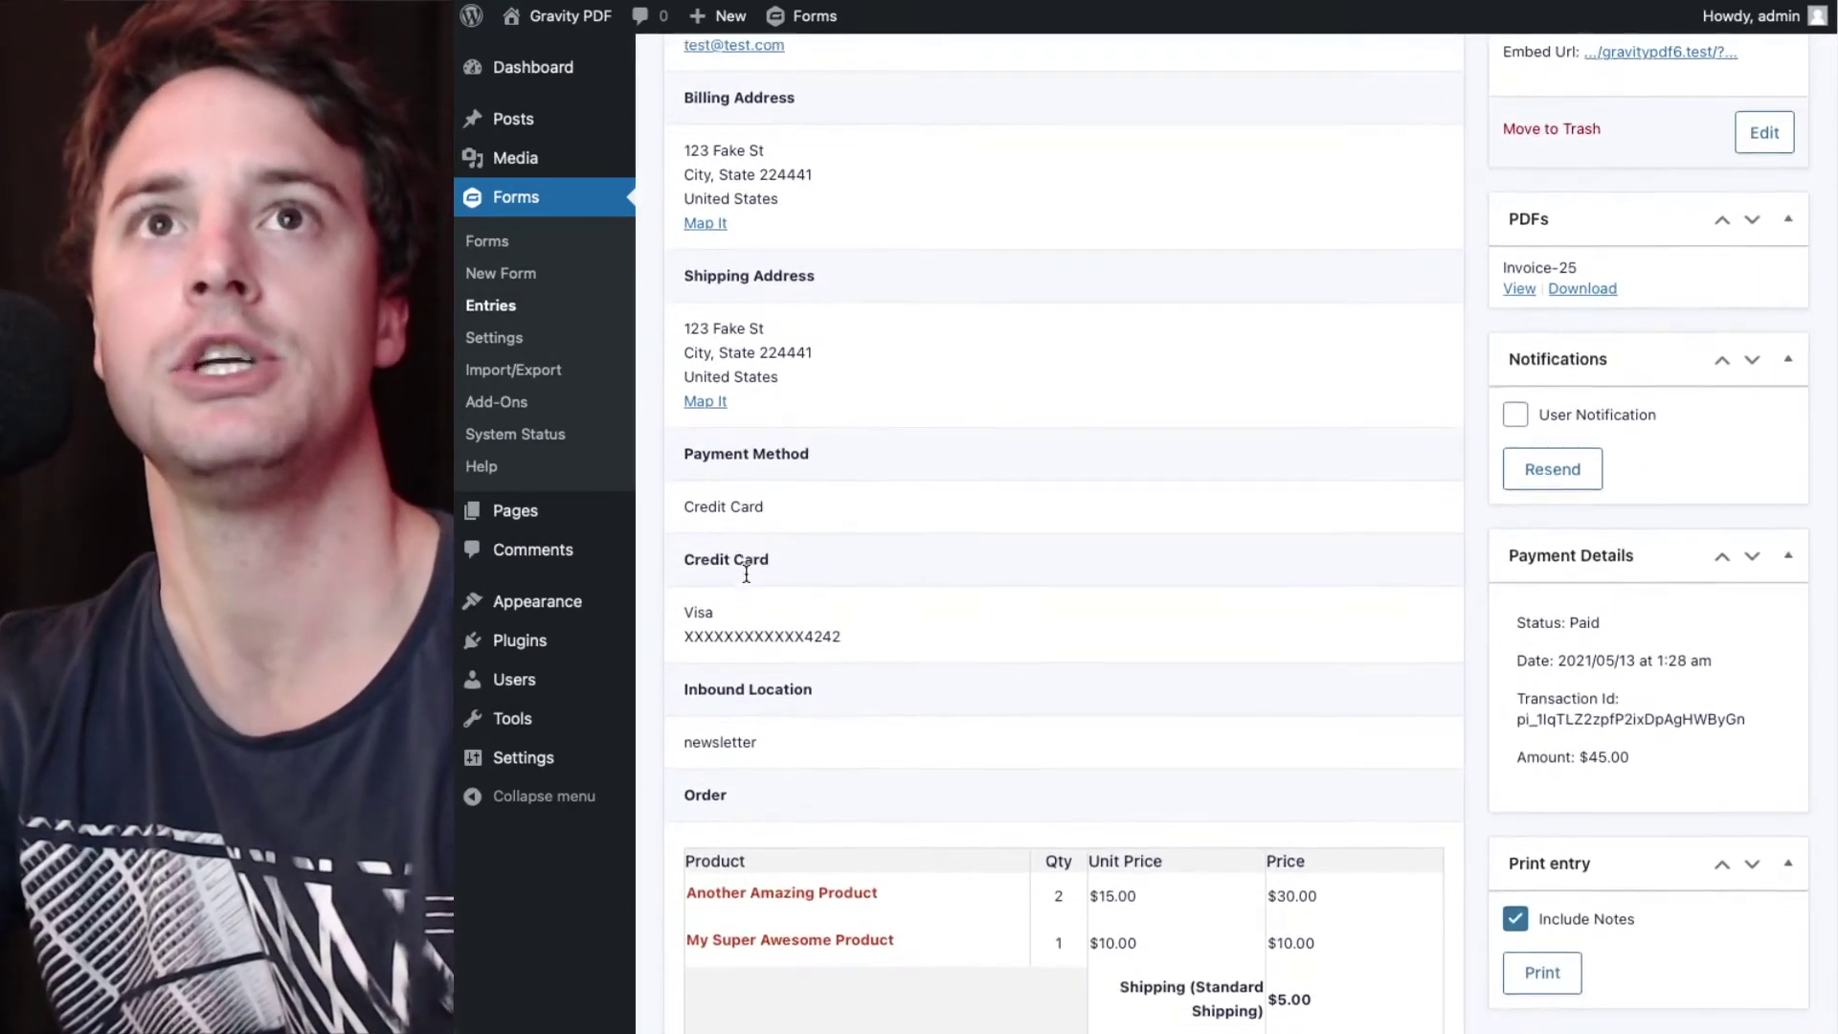
pyautogui.scroll(-4, 747, 574)
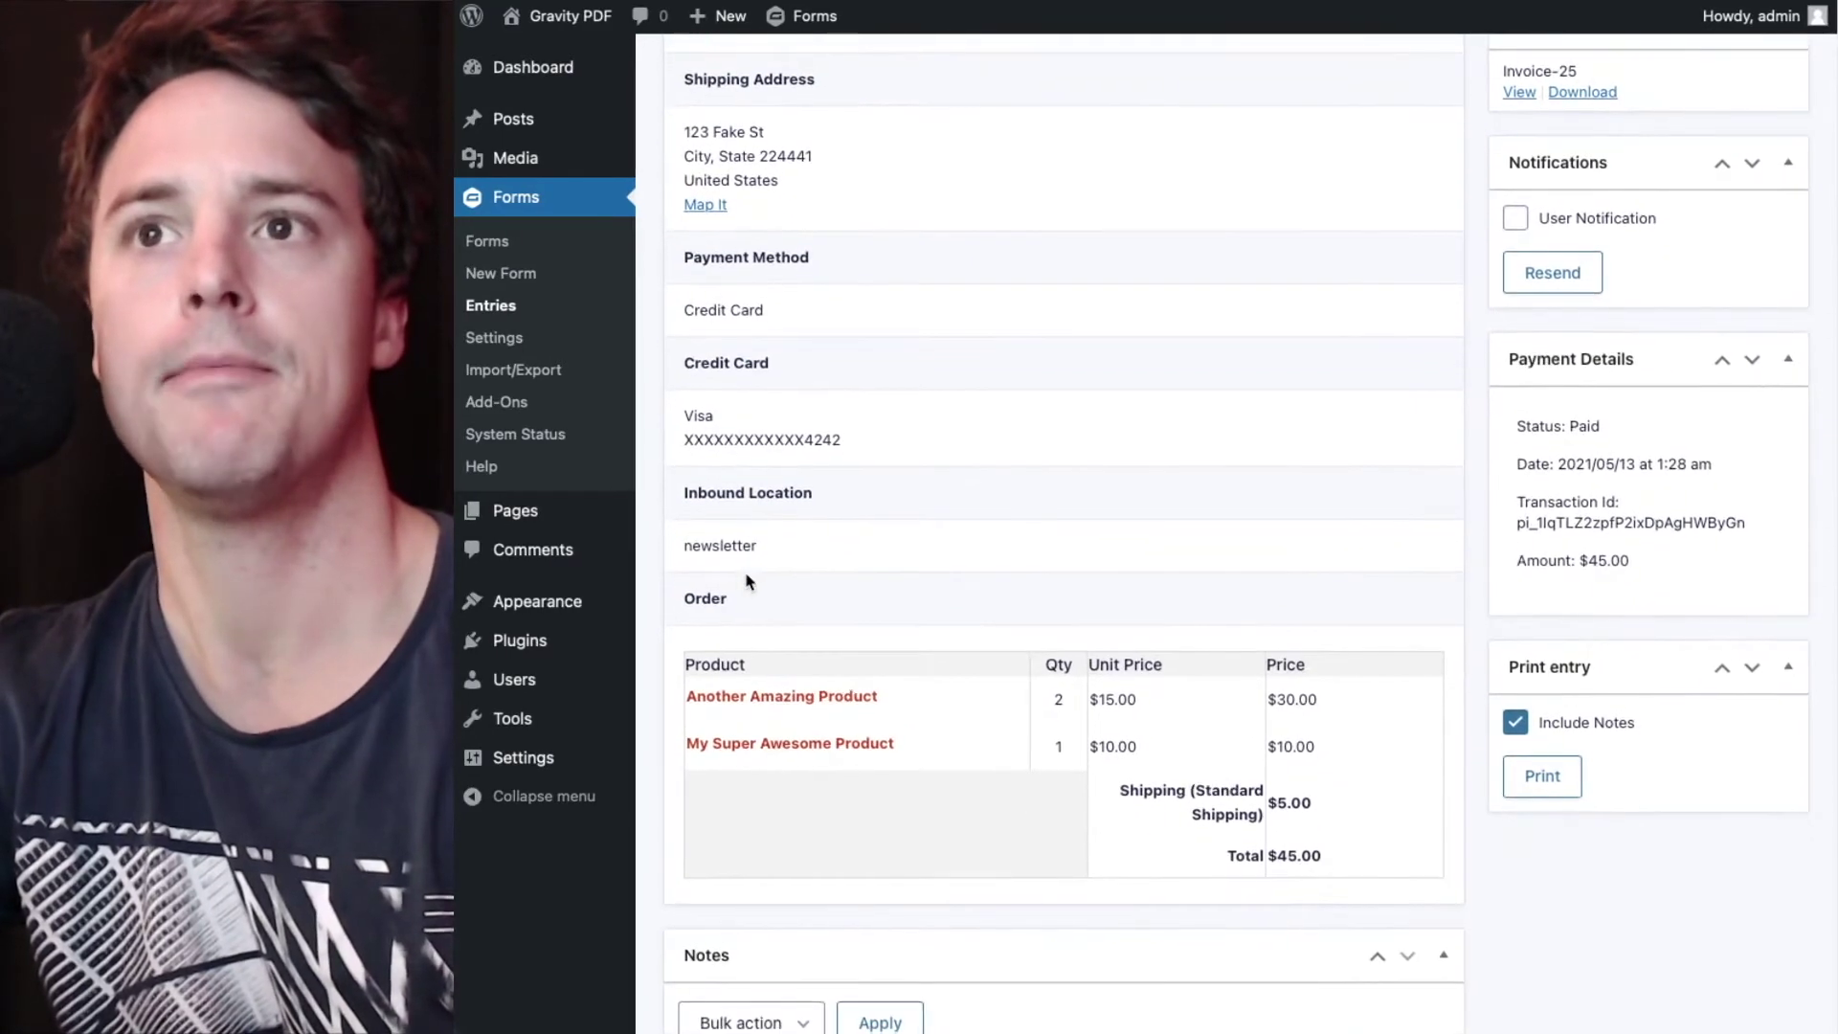
pyautogui.scroll(-1, 749, 582)
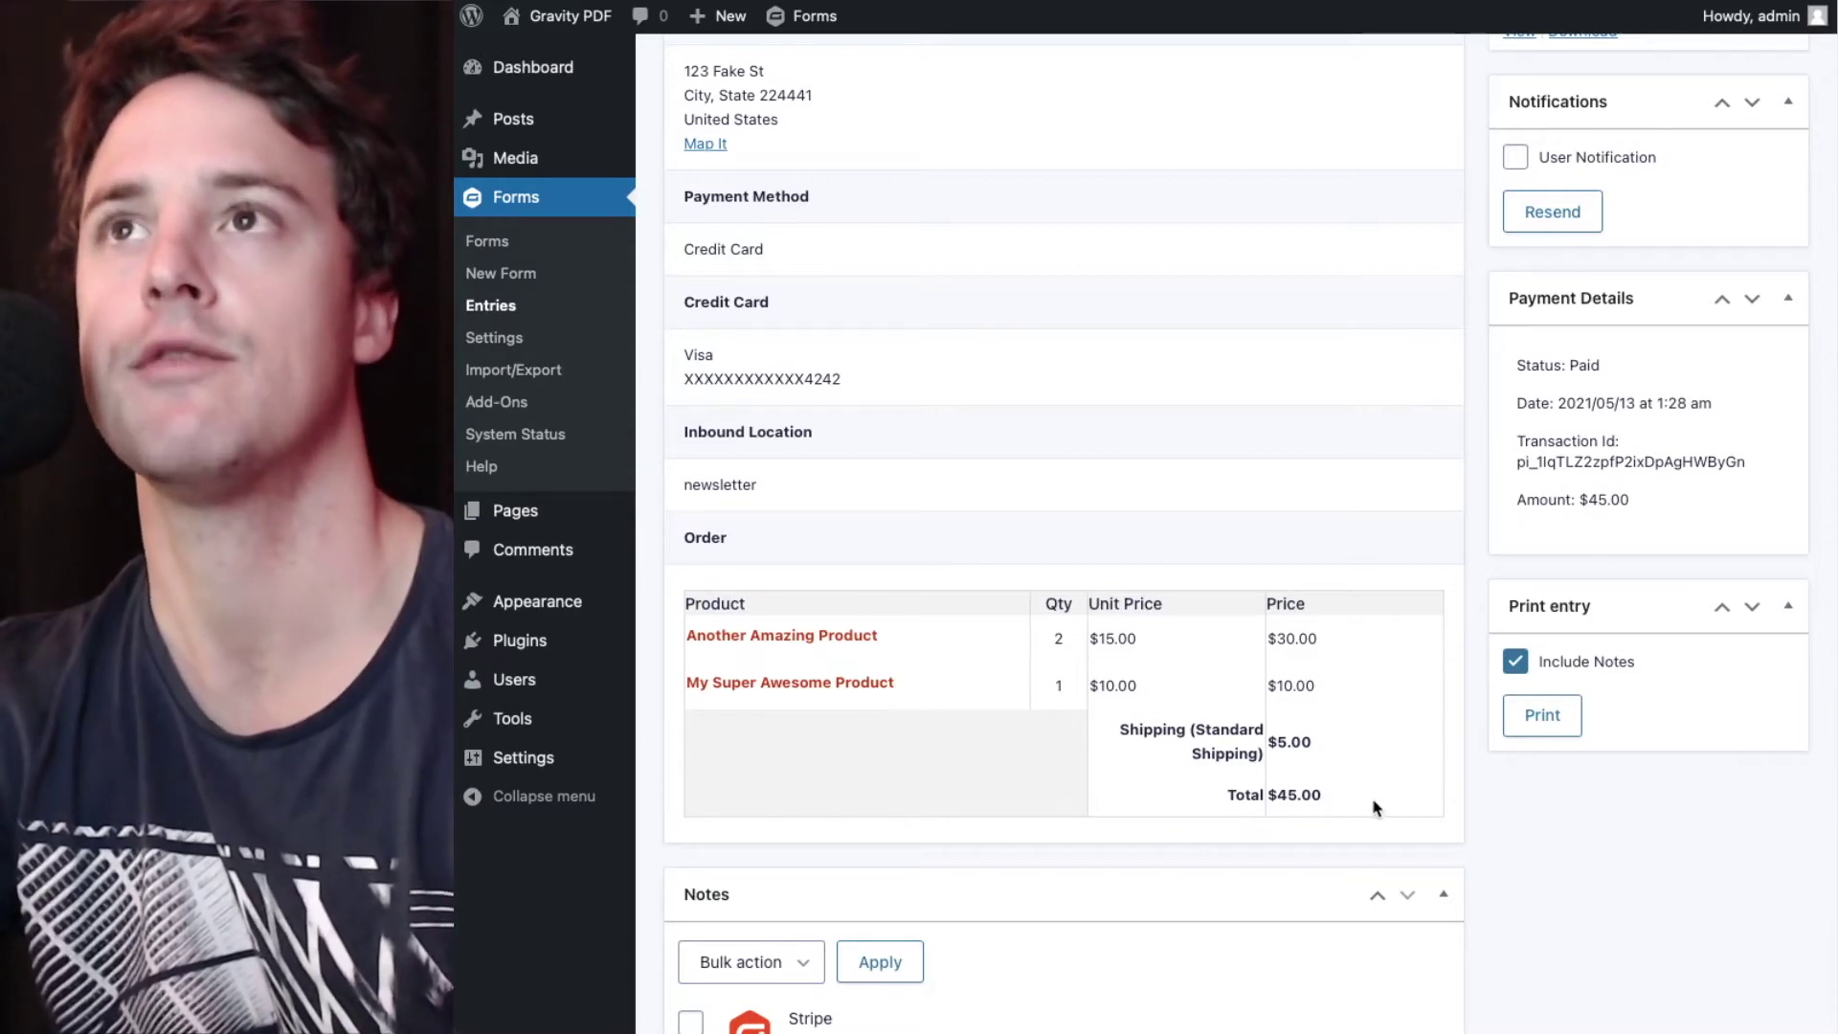
pyautogui.scroll(2, 1375, 806)
pyautogui.scroll(6, 1375, 806)
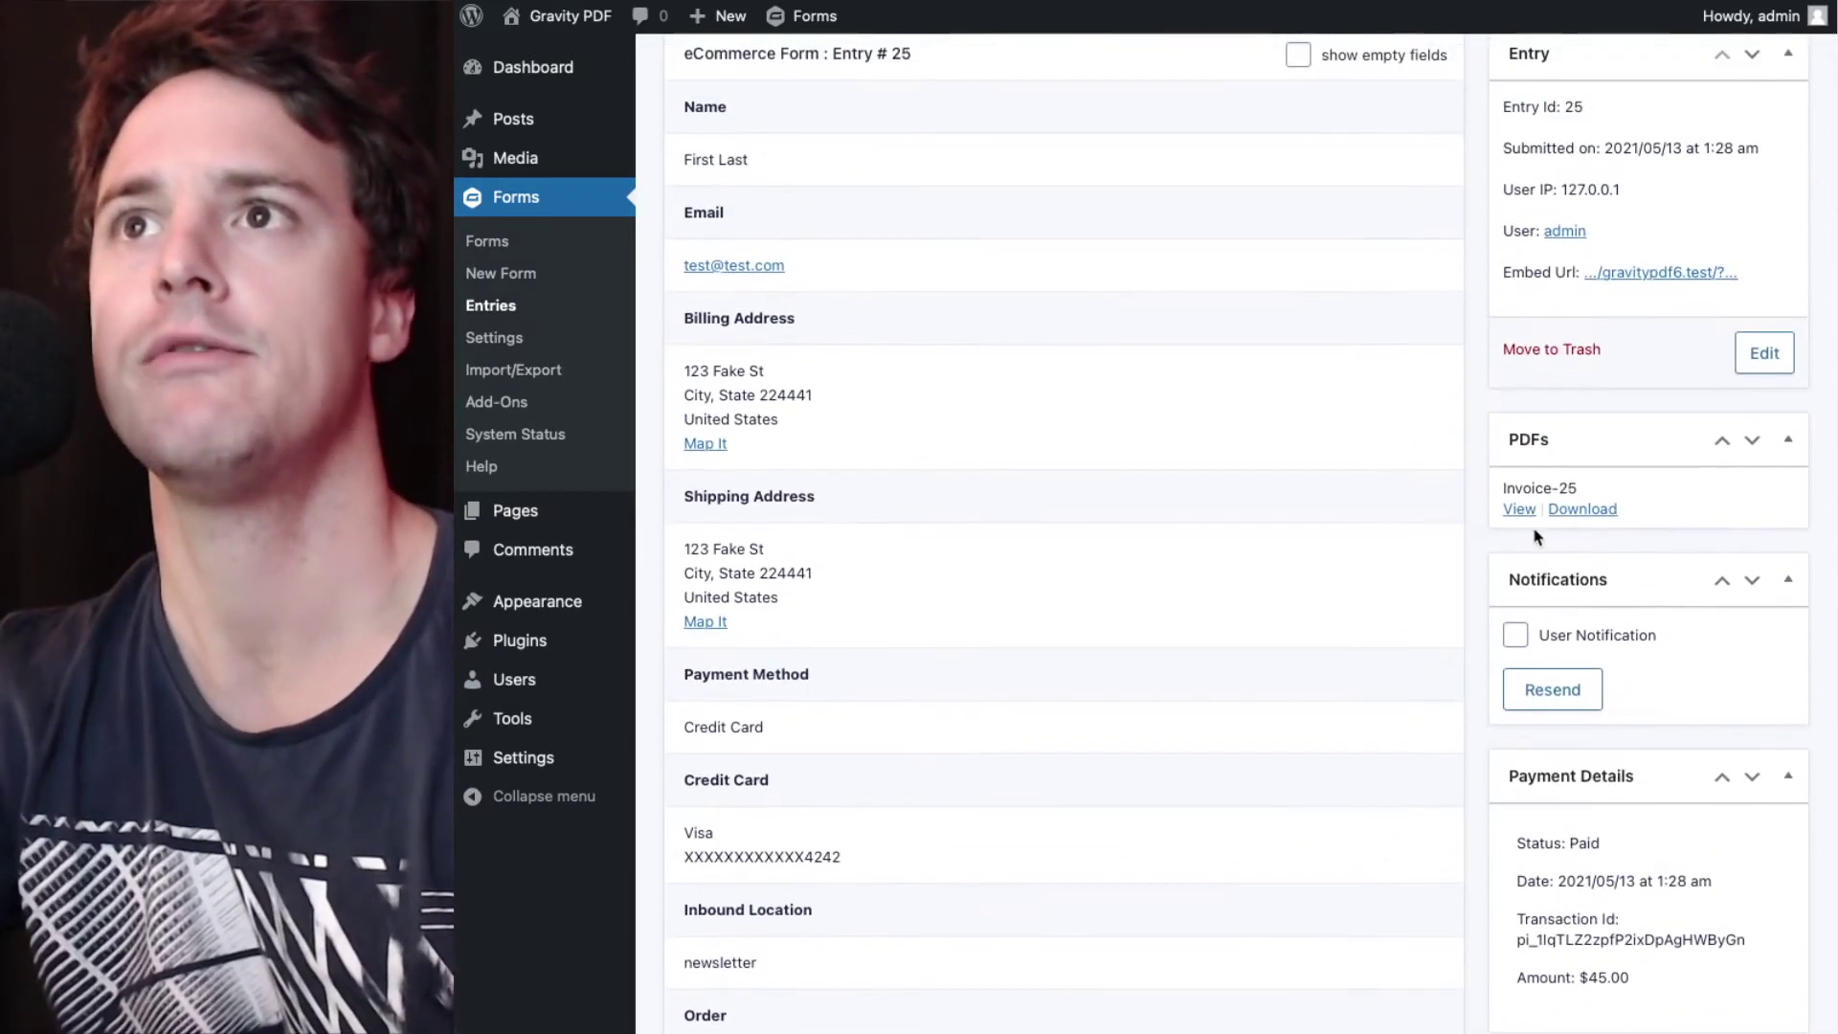
# - Review the Invoice-25 PDF's BLD-25 invoice totalling $45.00 without GST lines, then close it
pyautogui.click(1530, 509)
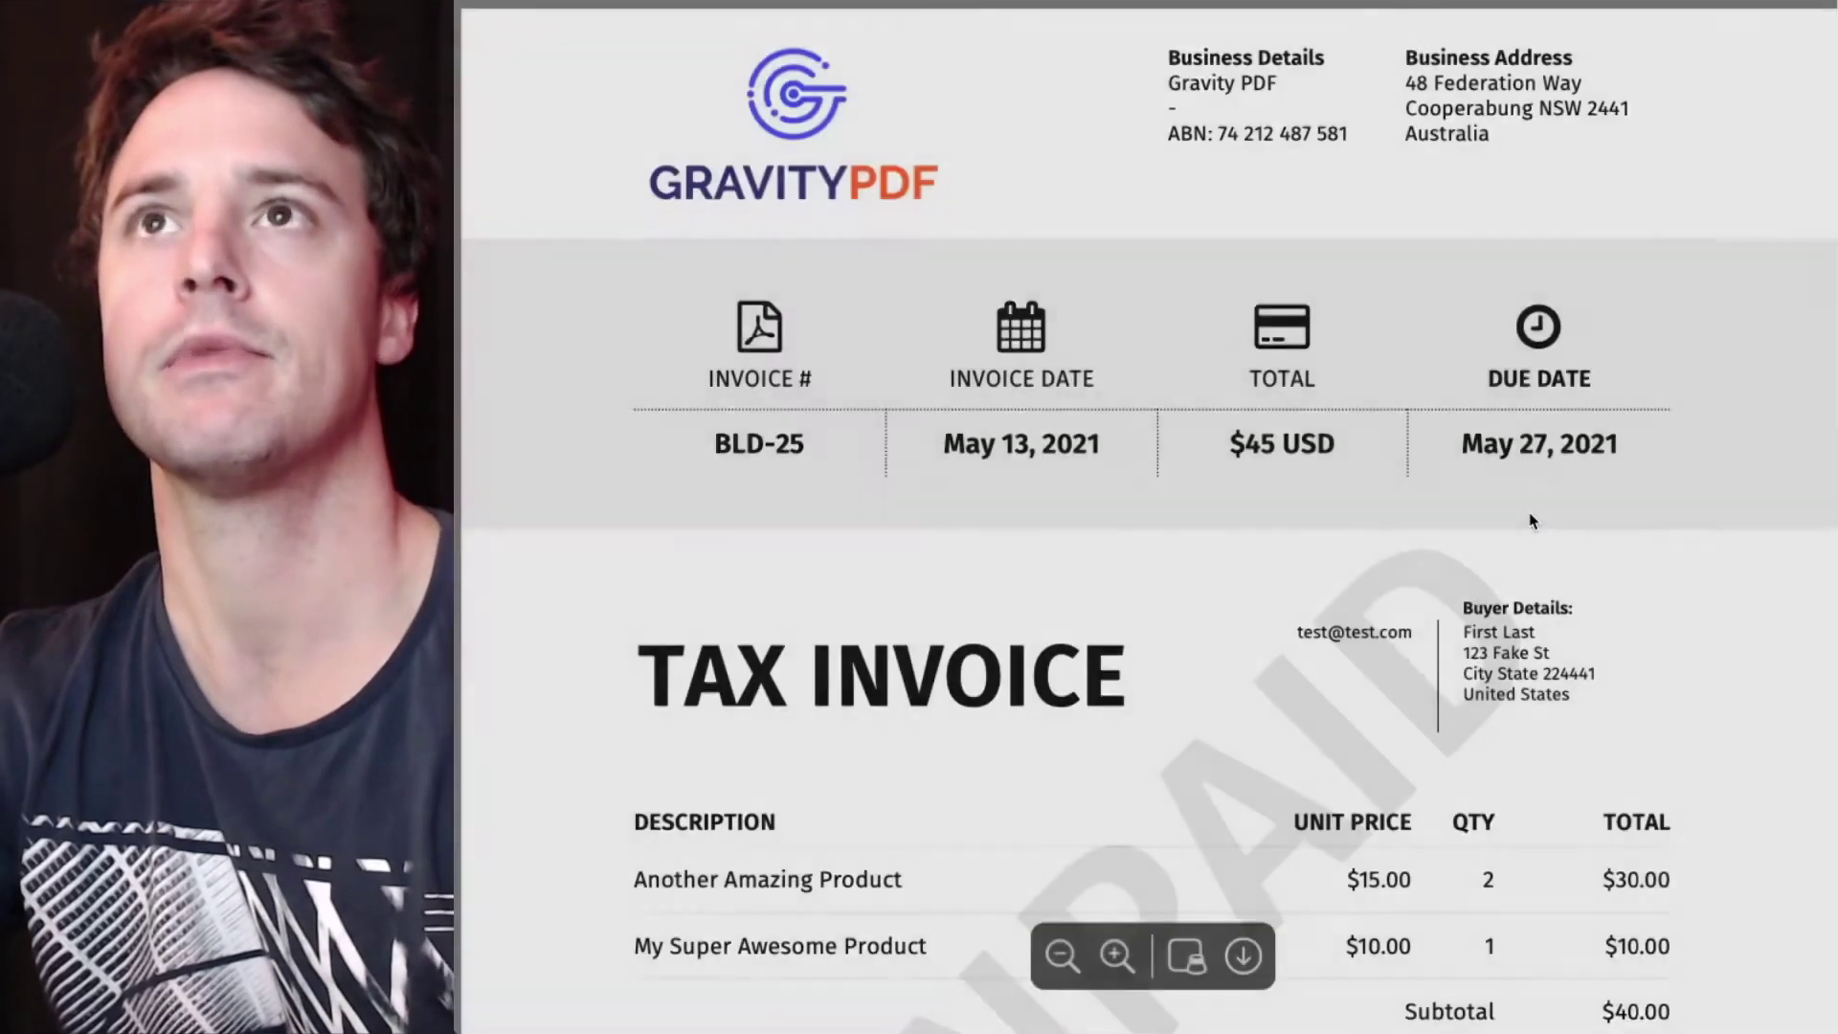
pyautogui.scroll(-5, 1256, 466)
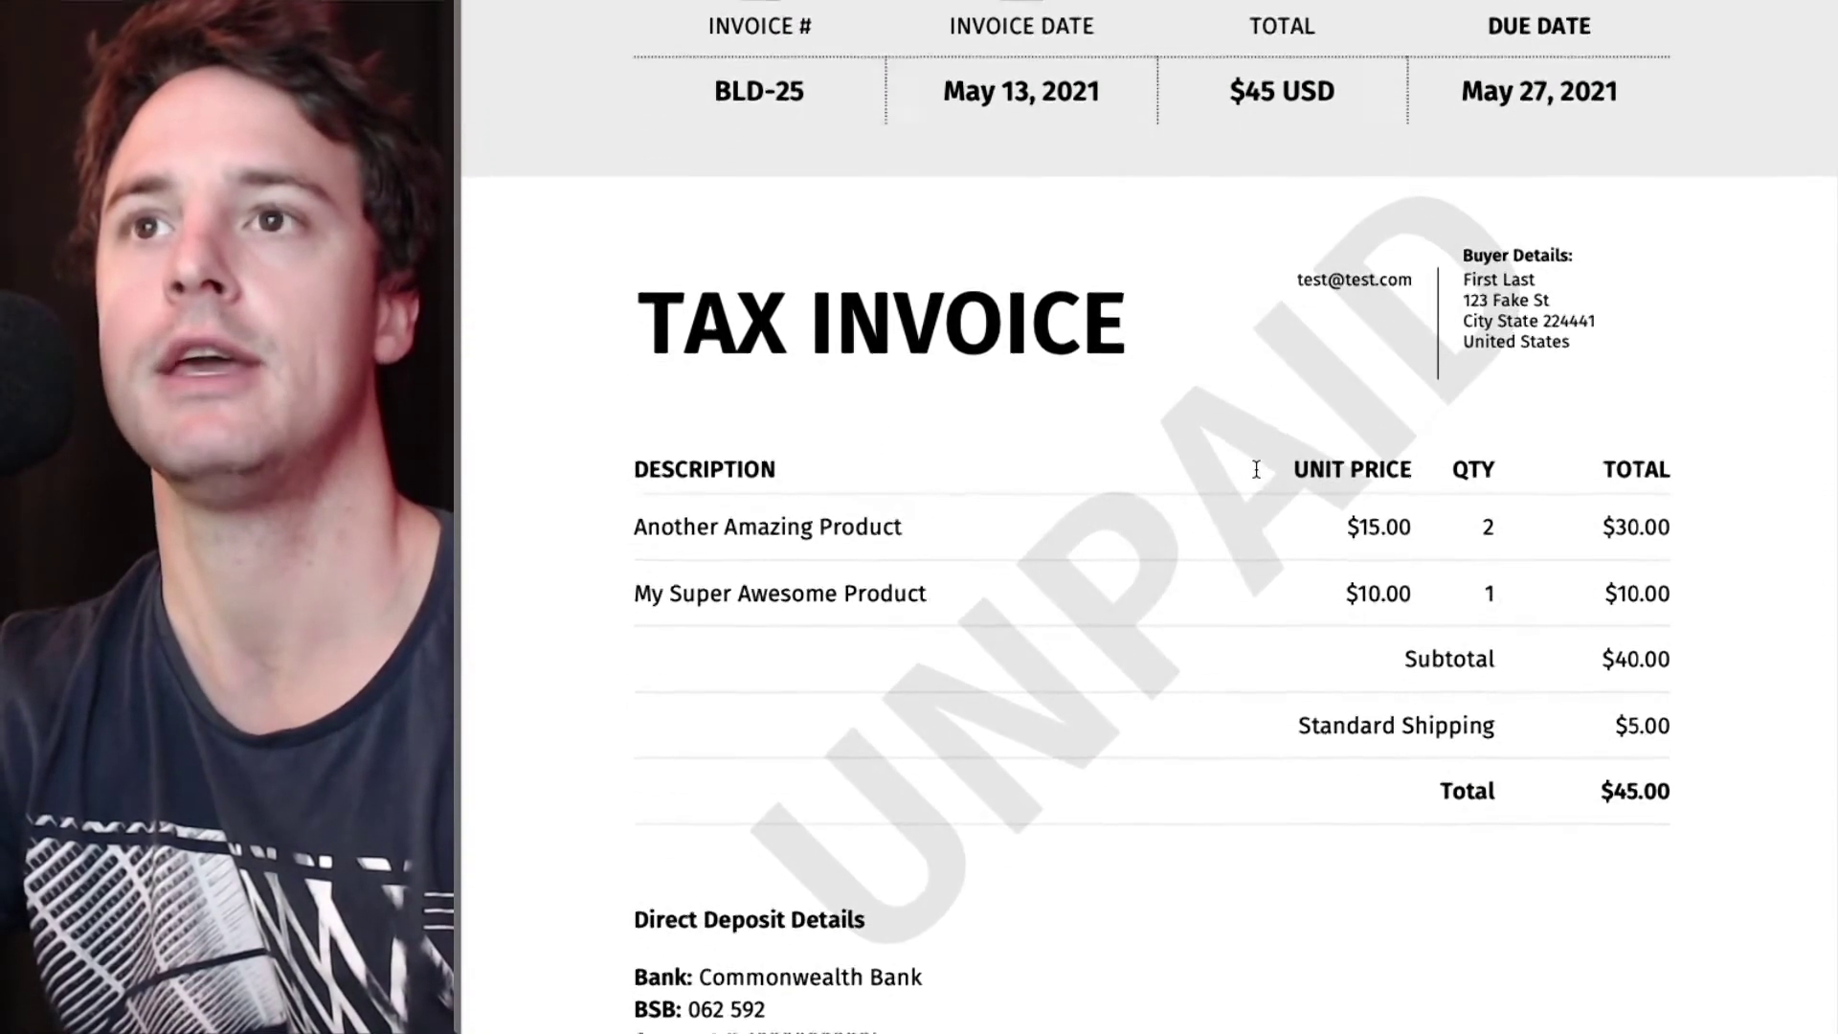
pyautogui.scroll(1, 1081, 768)
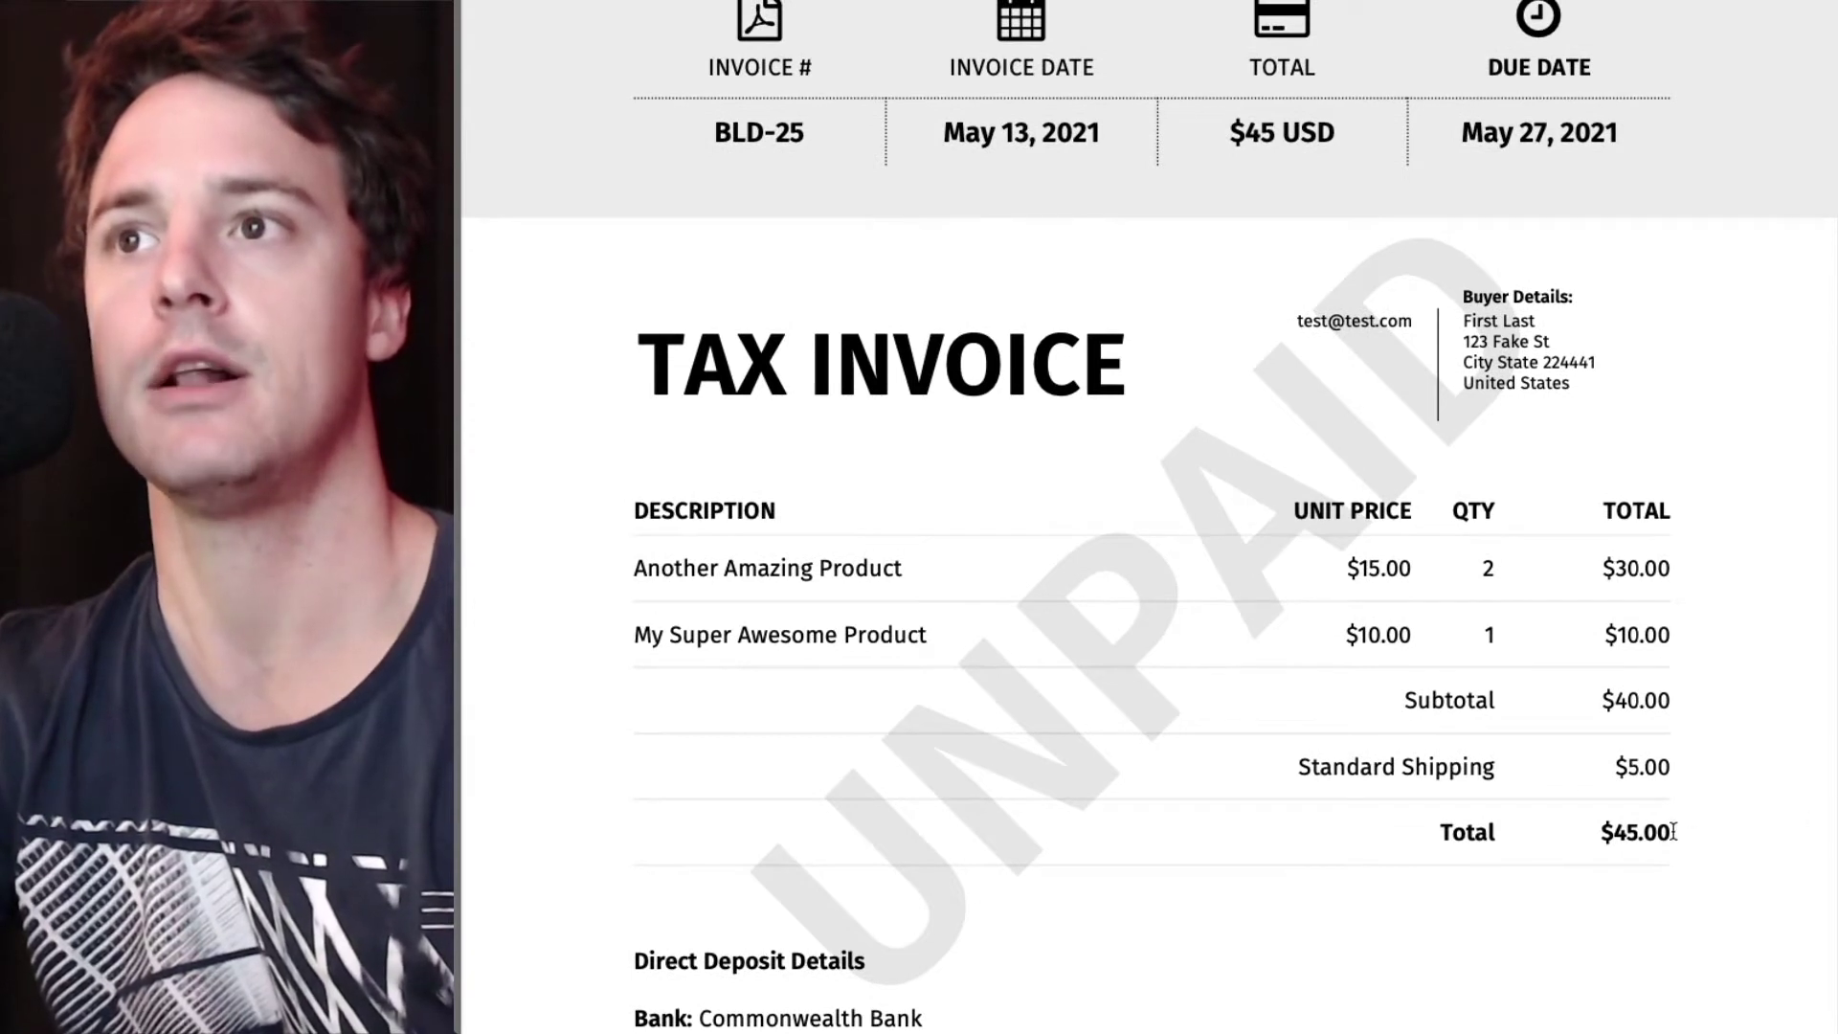
pyautogui.moveTo(1674, 831); pyautogui.dragTo(1606, 833)
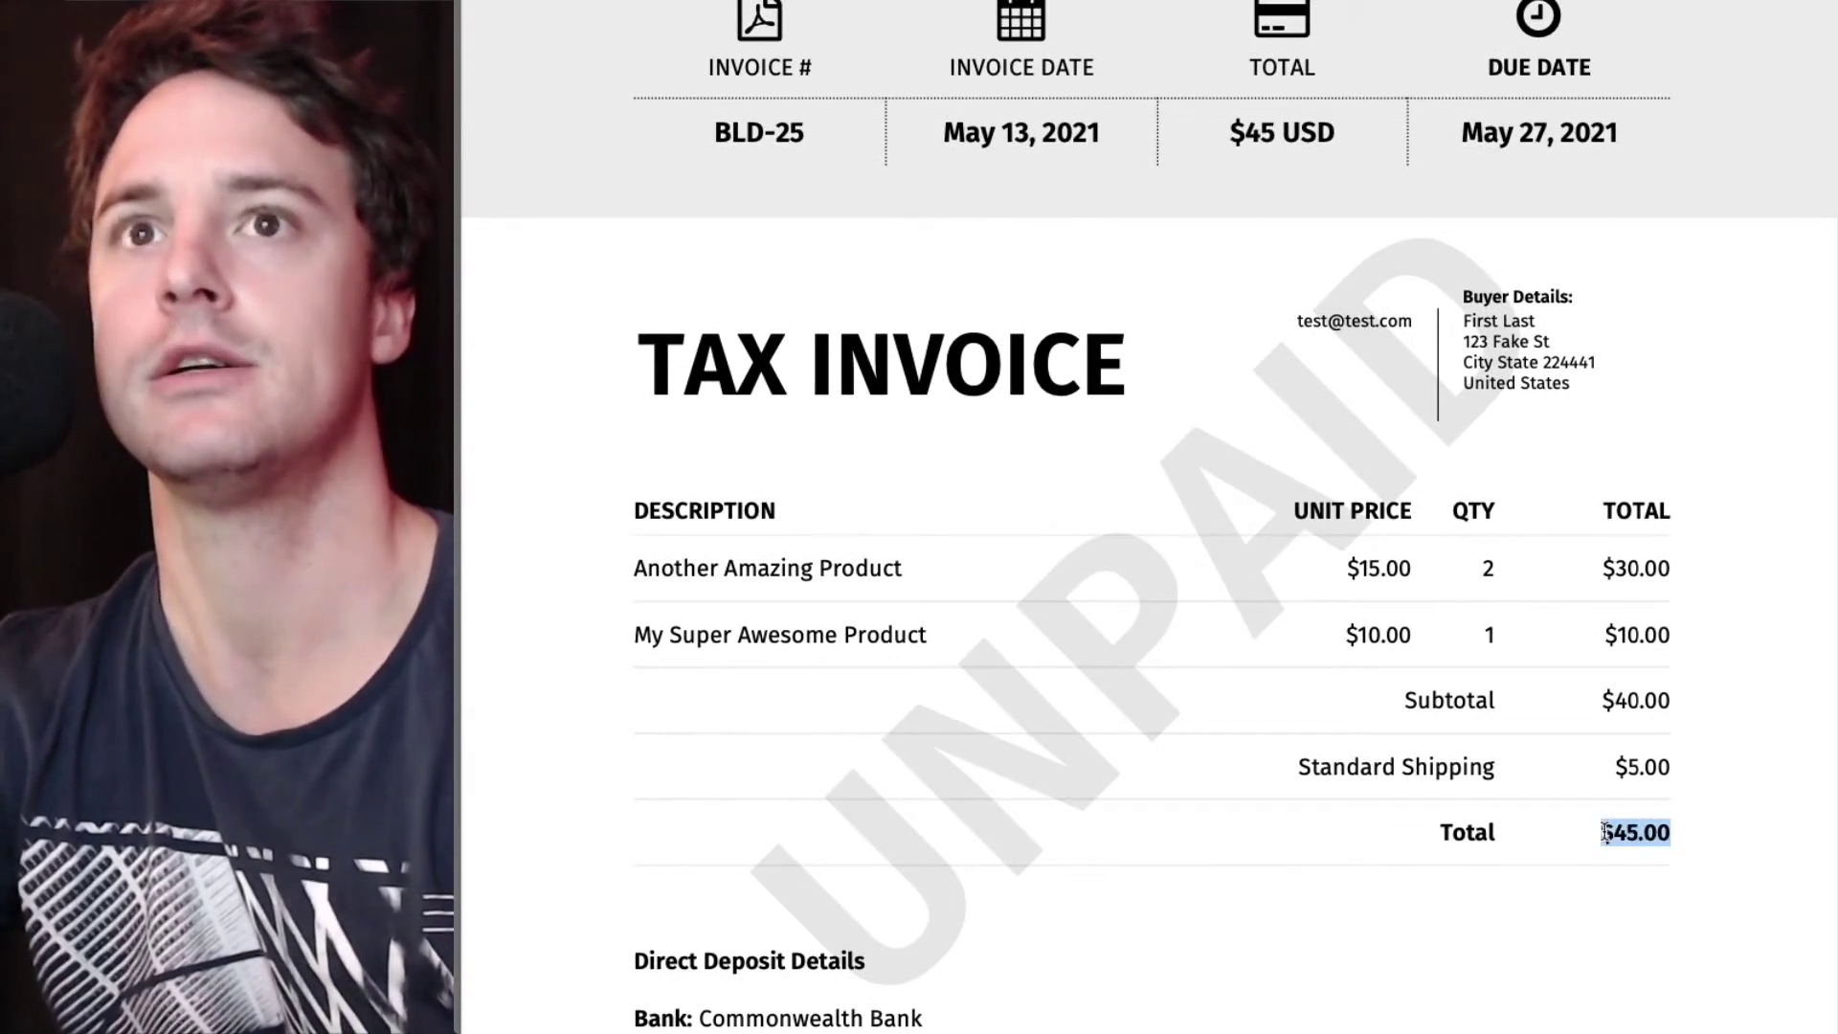
pyautogui.click(1606, 832)
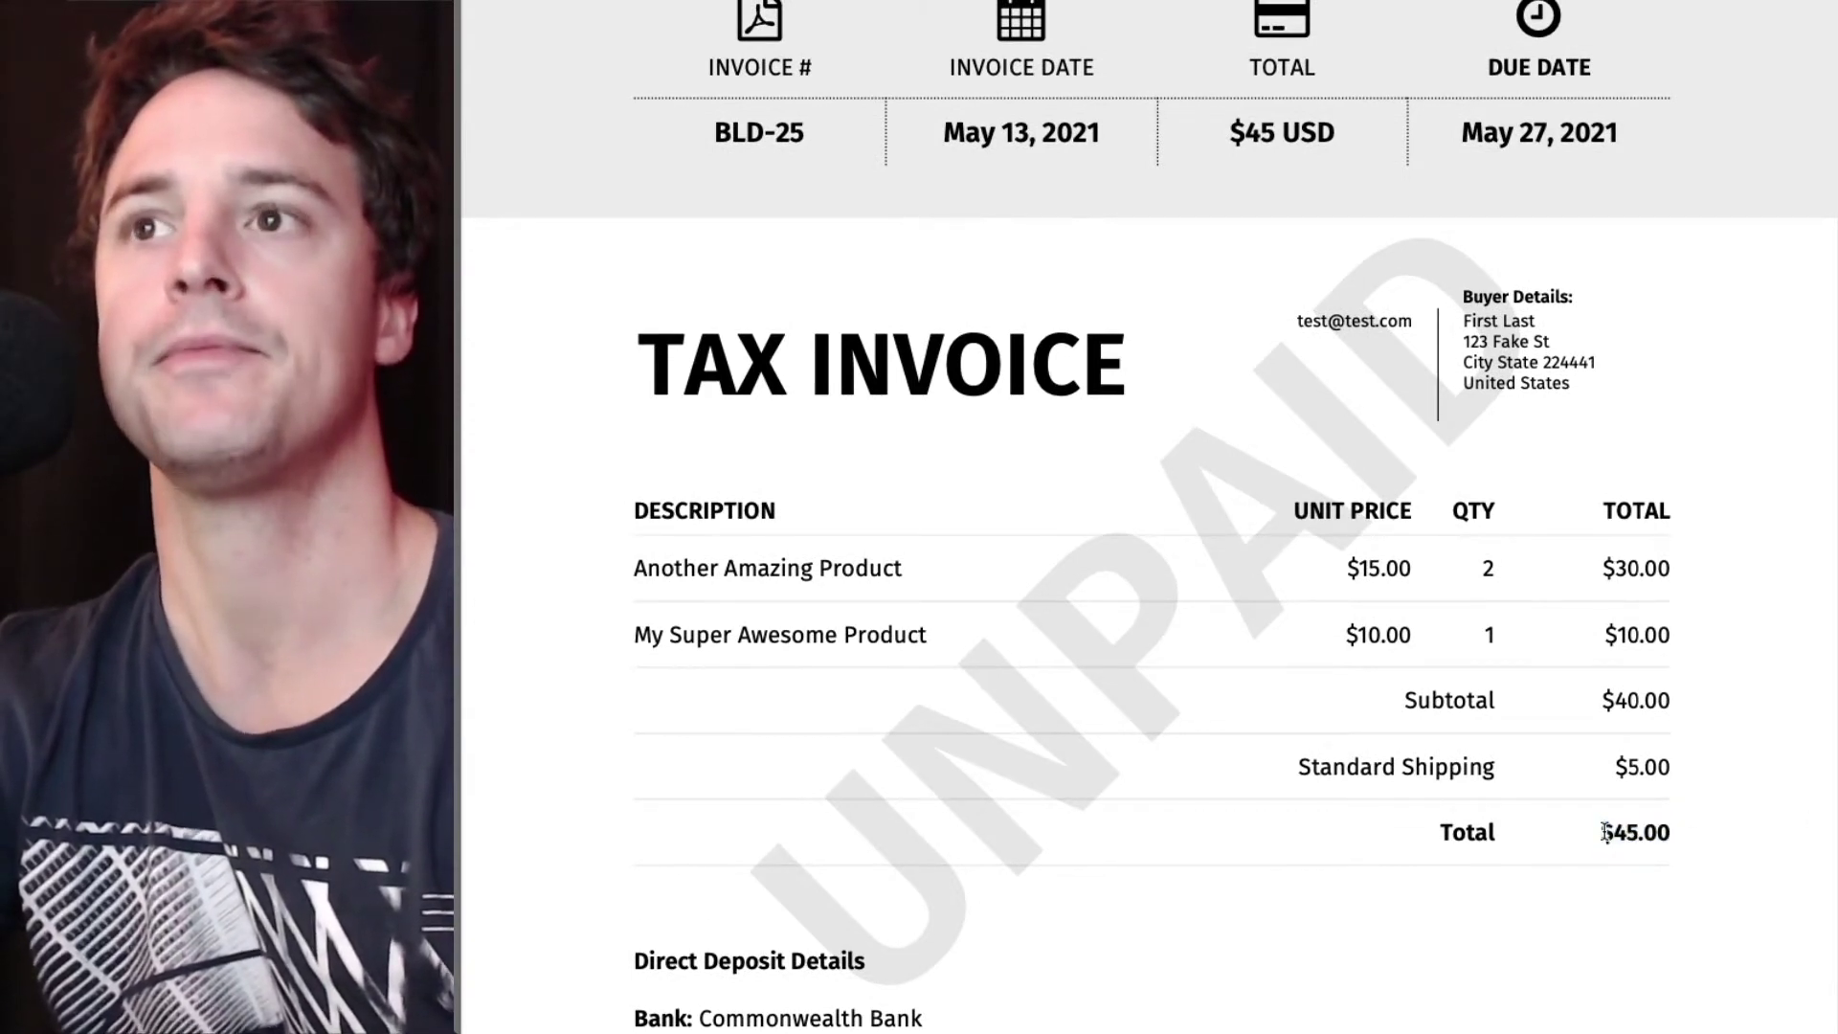
pyautogui.scroll(-2, 1606, 832)
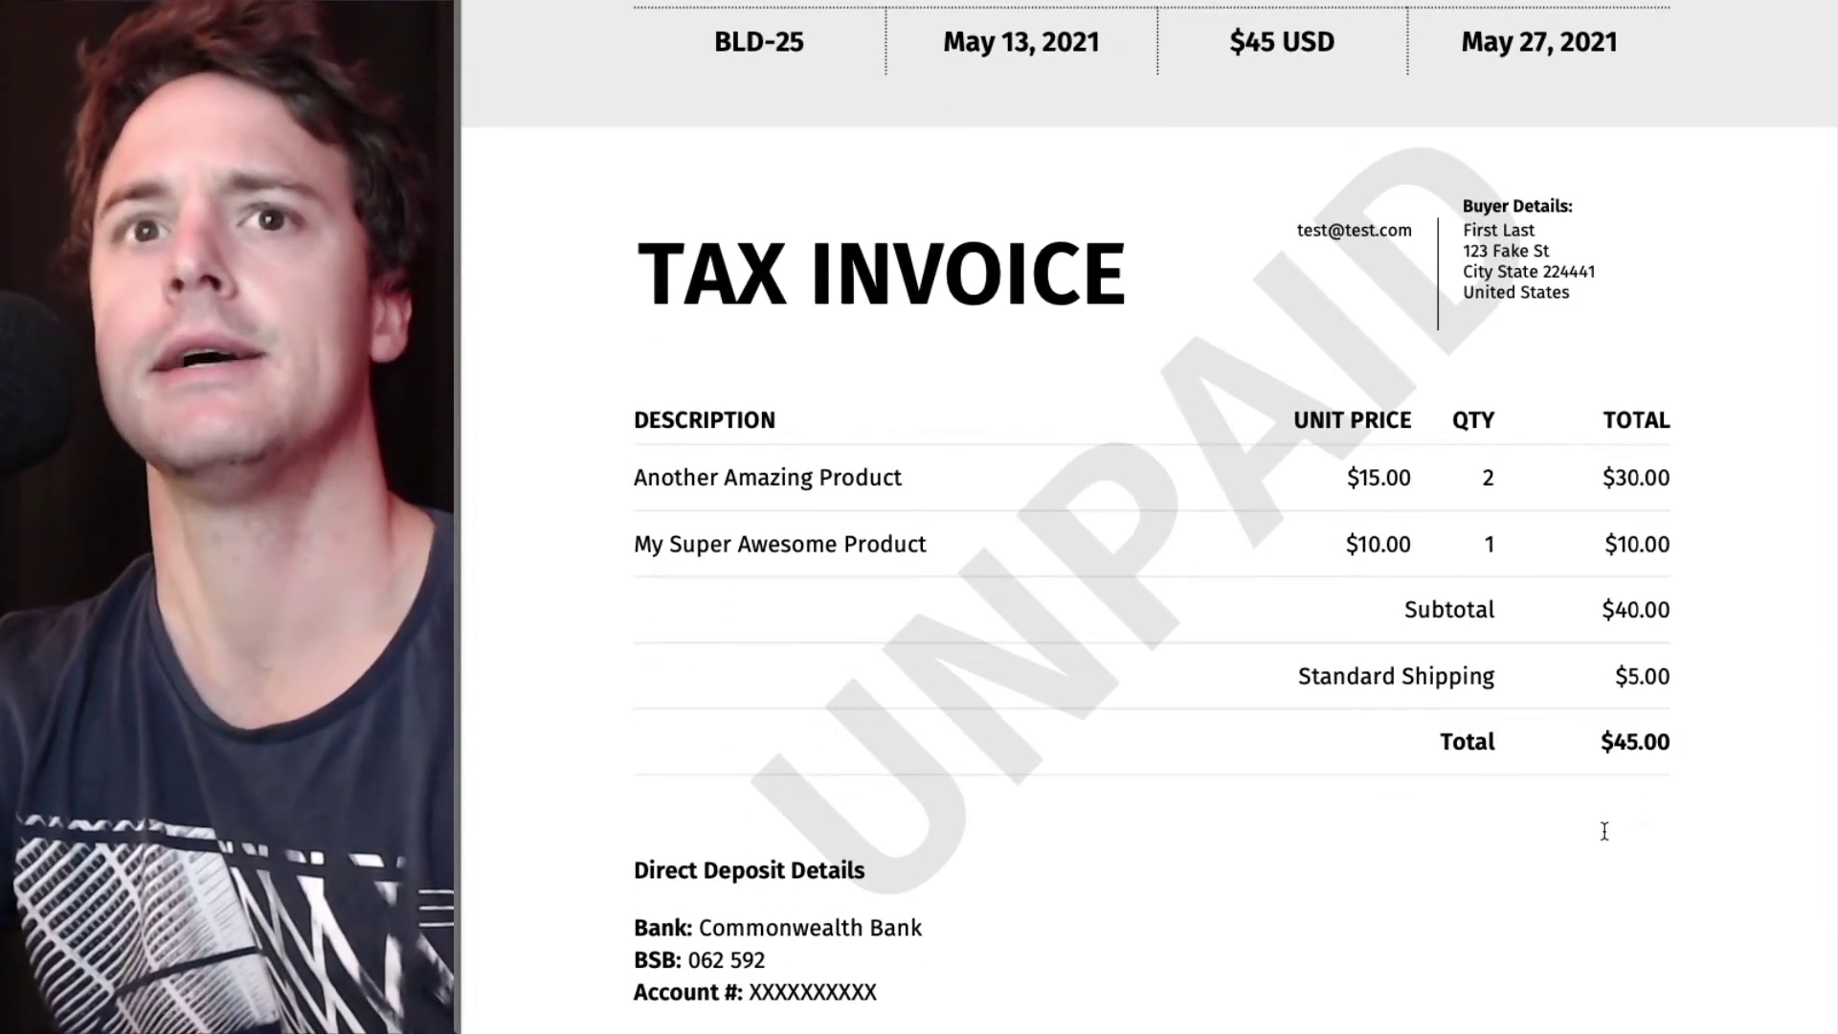
pyautogui.scroll(-2, 1605, 831)
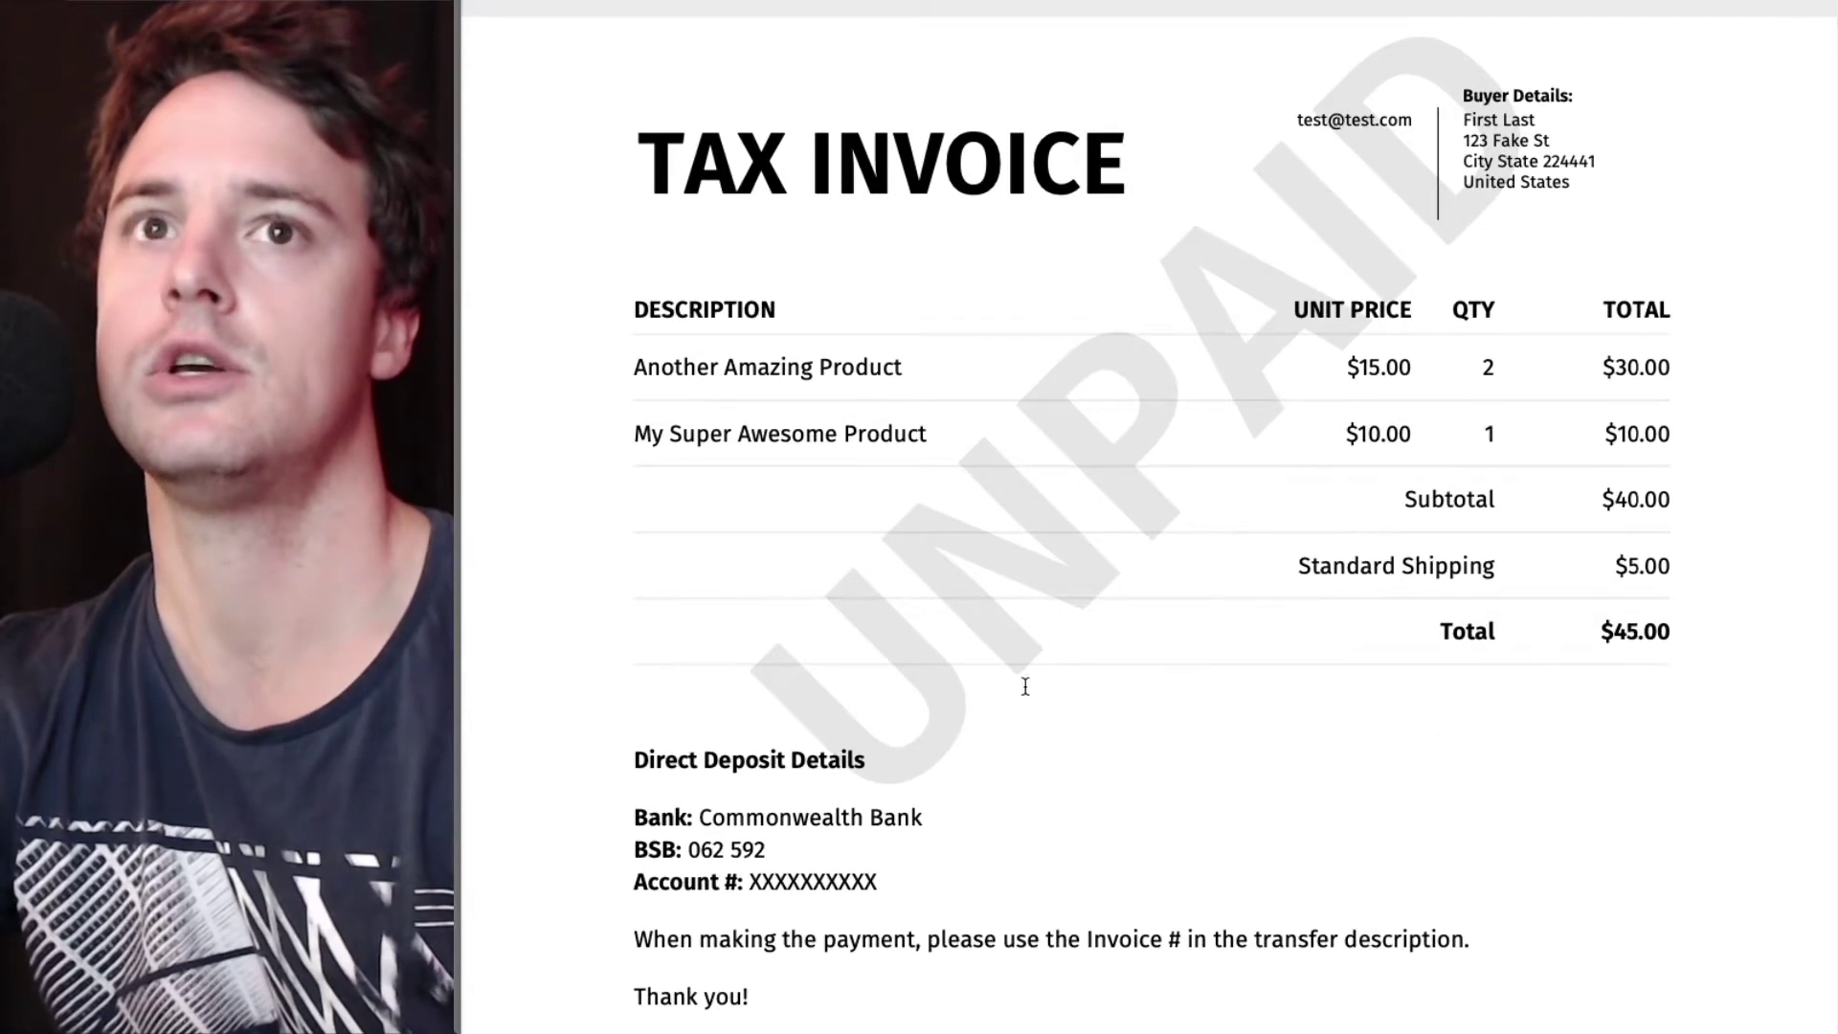
pyautogui.scroll(-3, 608, 743)
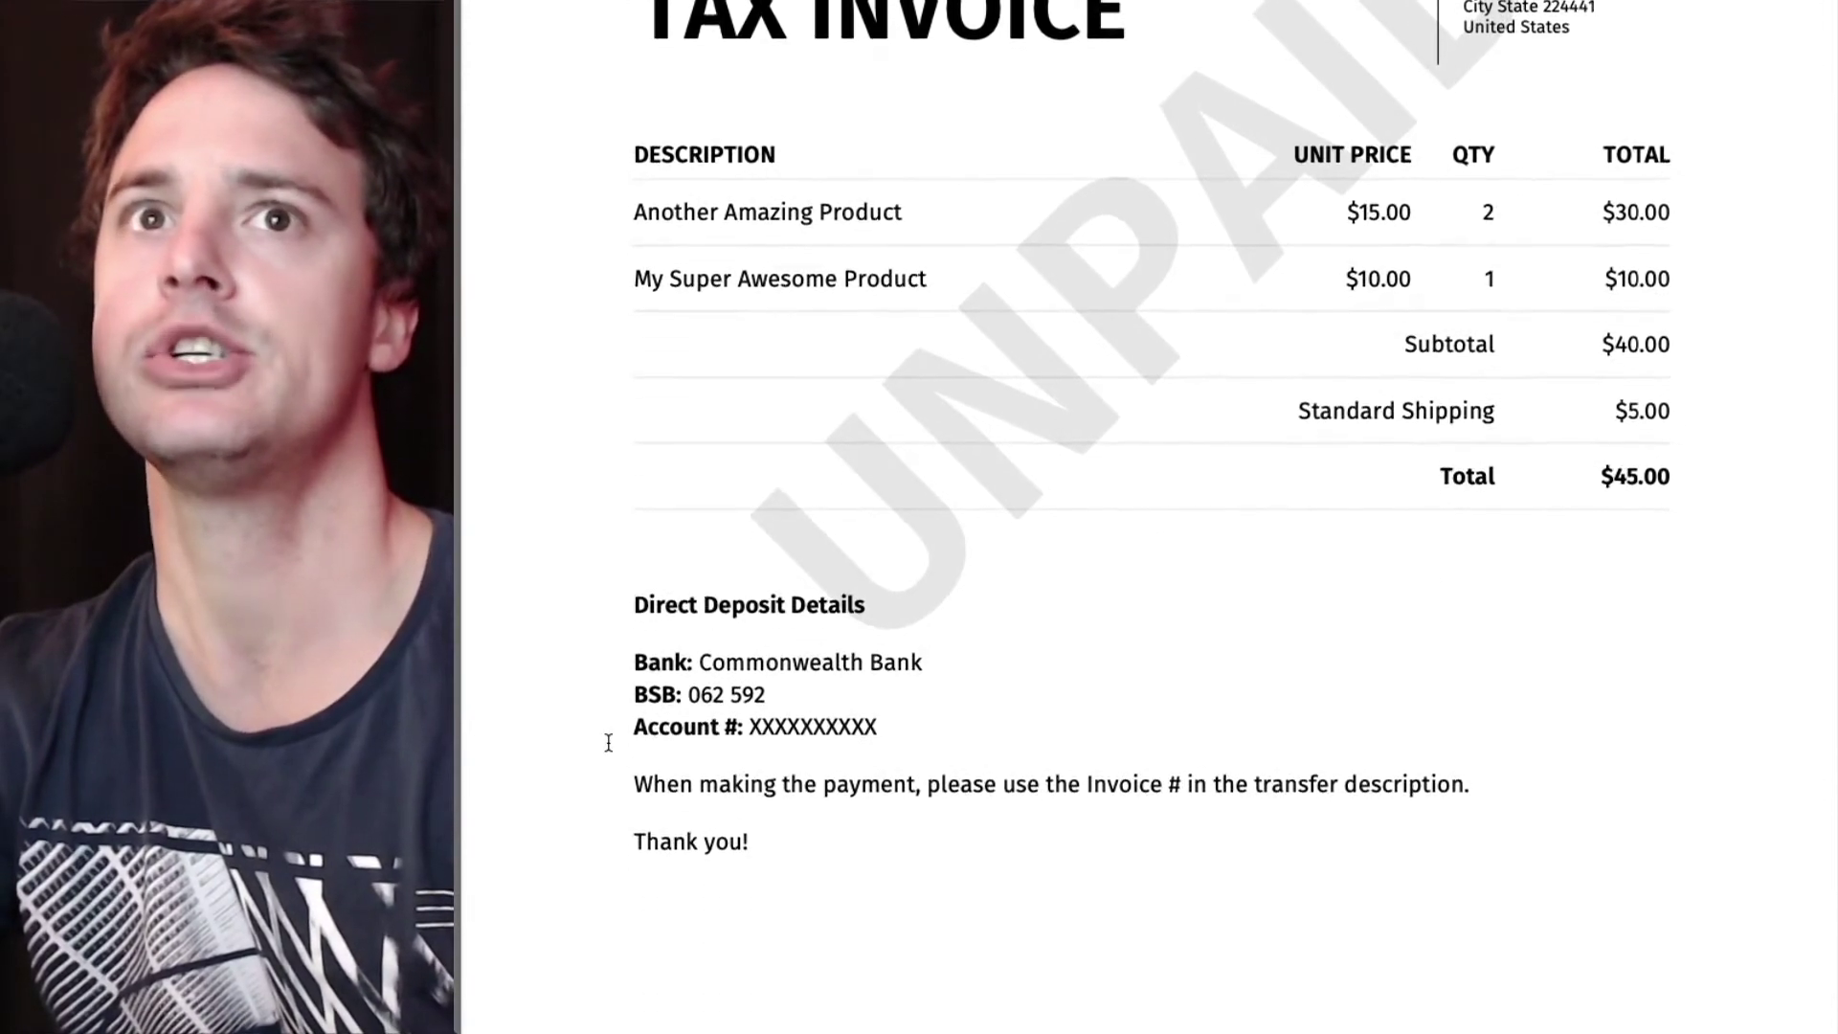
pyautogui.scroll(10, 608, 743)
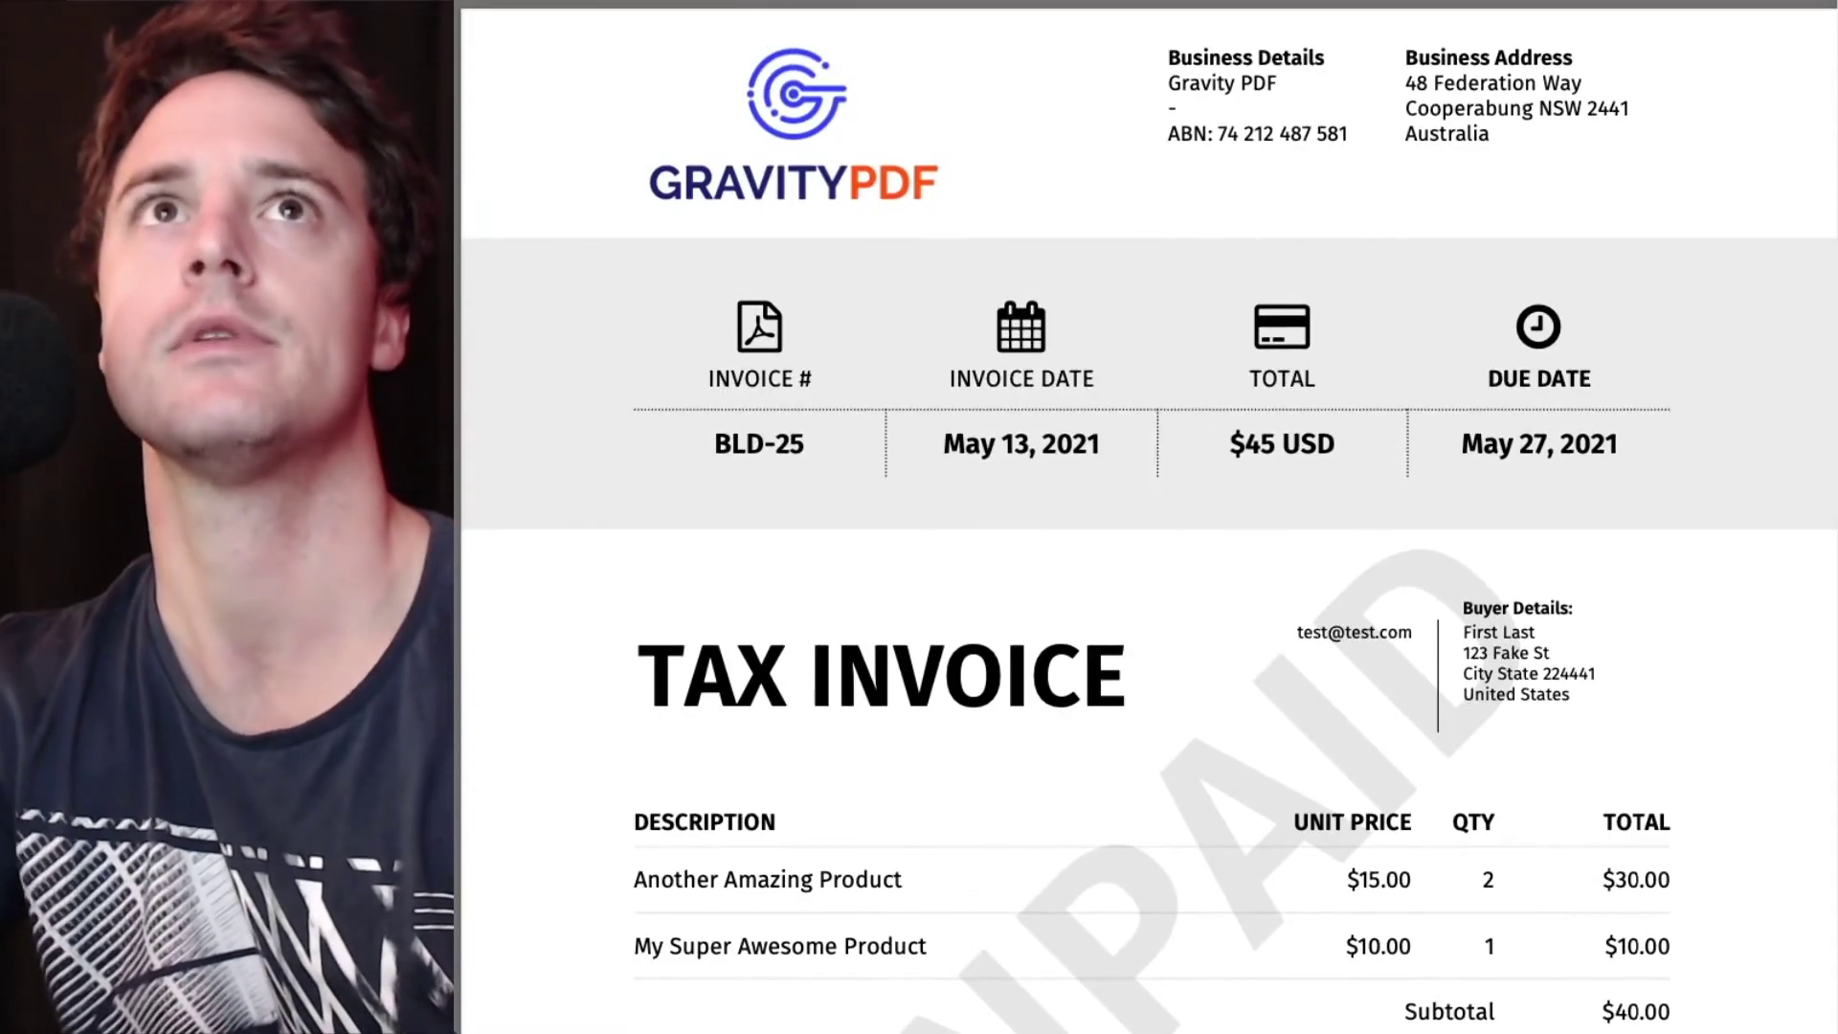
pyautogui.hotkey('ctrl', 'w')
# - Add 'Direct Deposit' as a third Payment Method choice after PayPal and update the eCommerce Form
pyautogui.scroll(2, 874, 164)
pyautogui.click(890, 166)
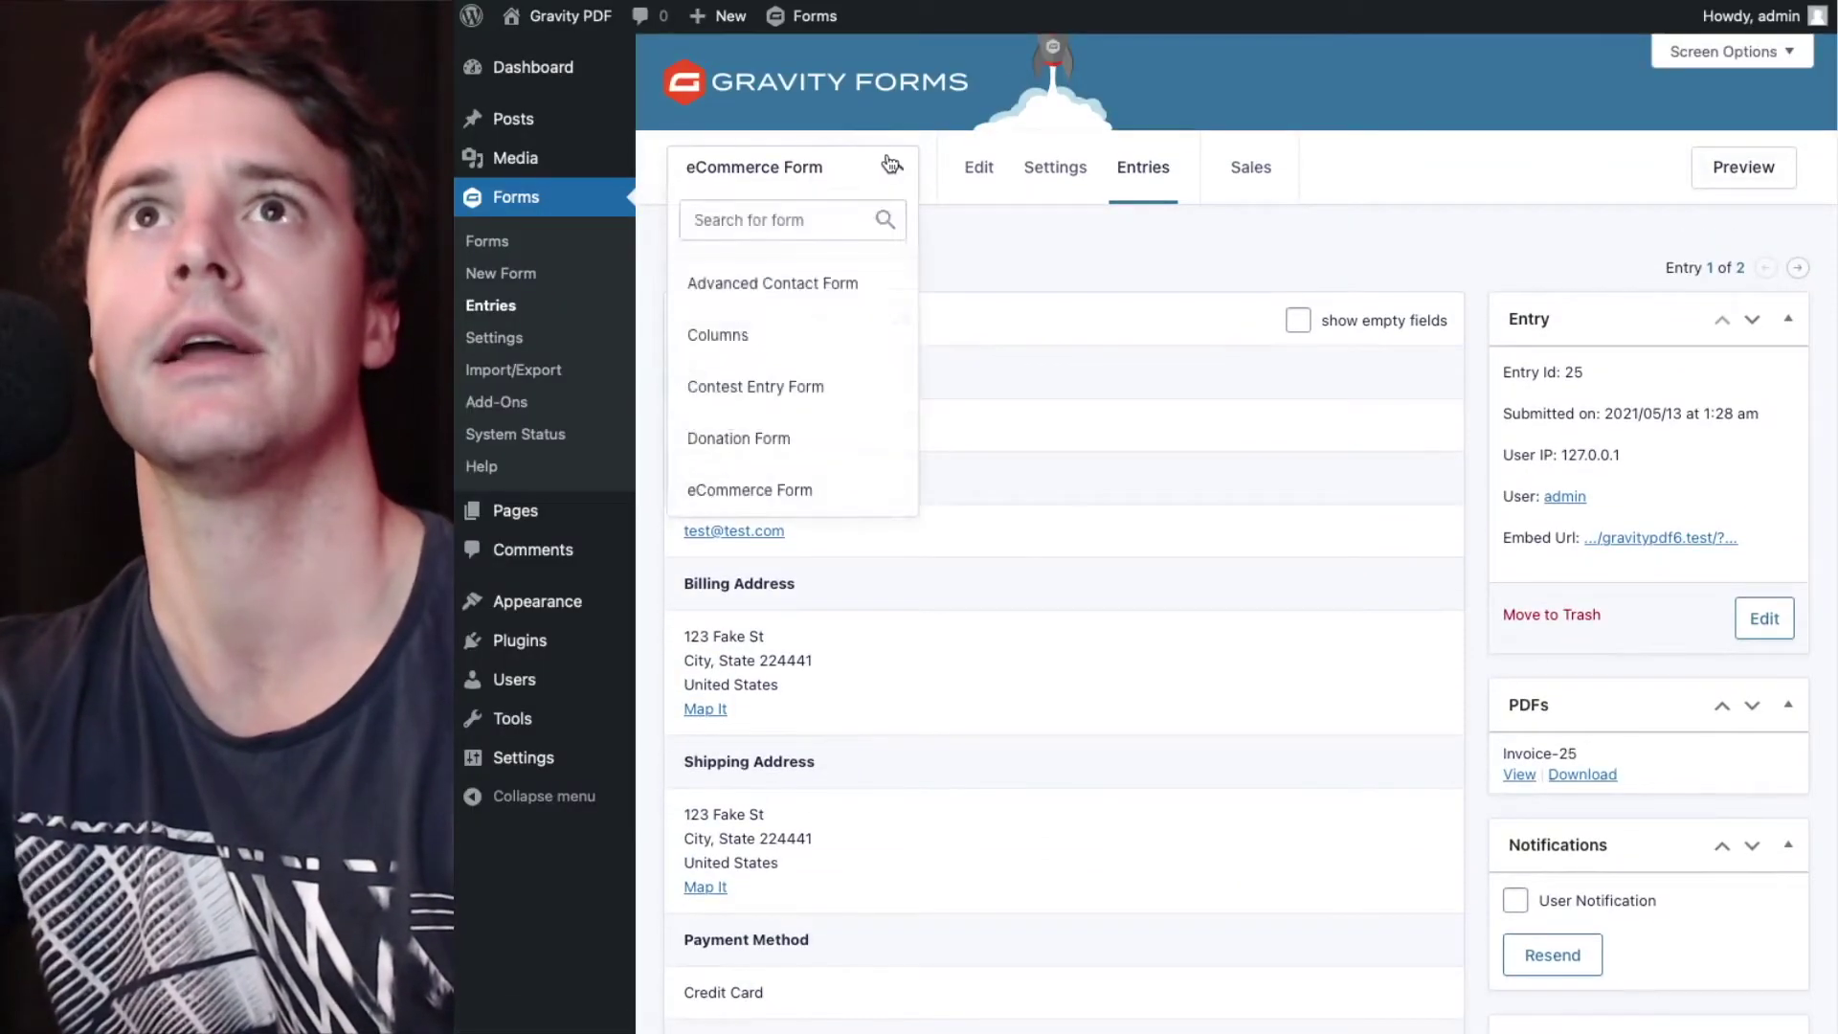
pyautogui.click(977, 178)
pyautogui.scroll(-15, 961, 498)
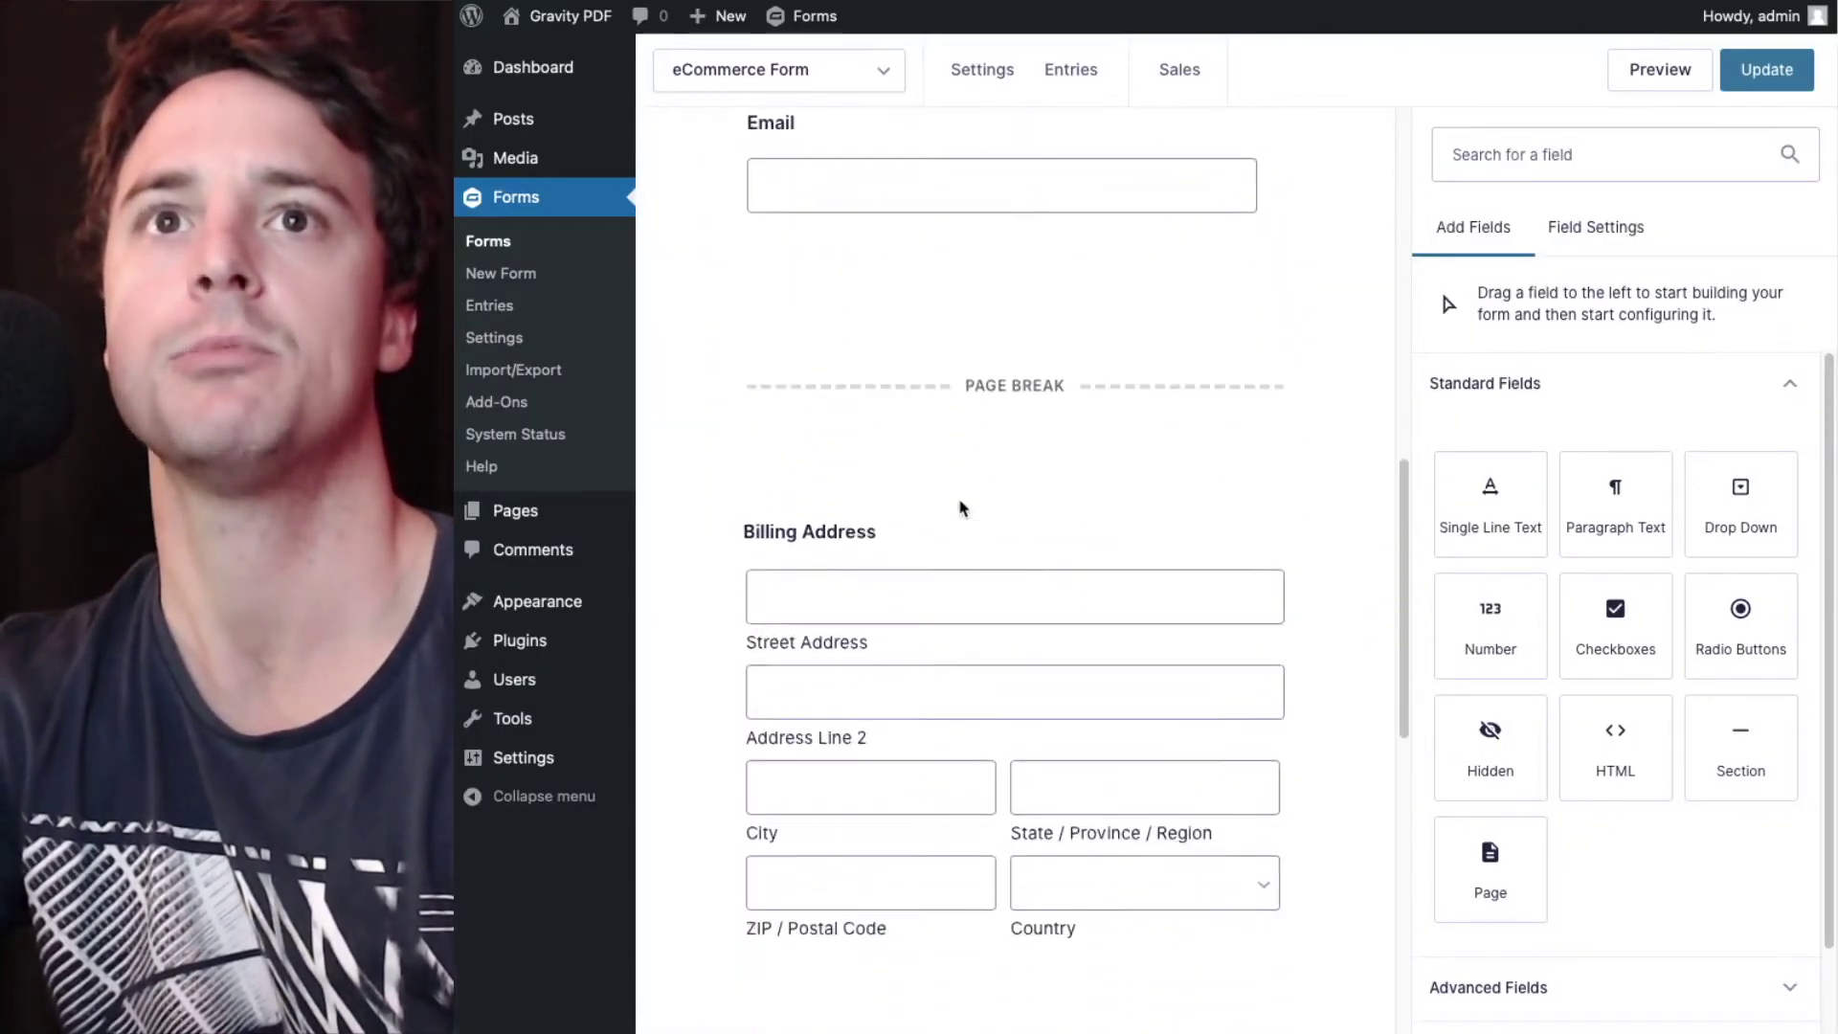
pyautogui.scroll(-15, 960, 505)
pyautogui.scroll(3, 960, 504)
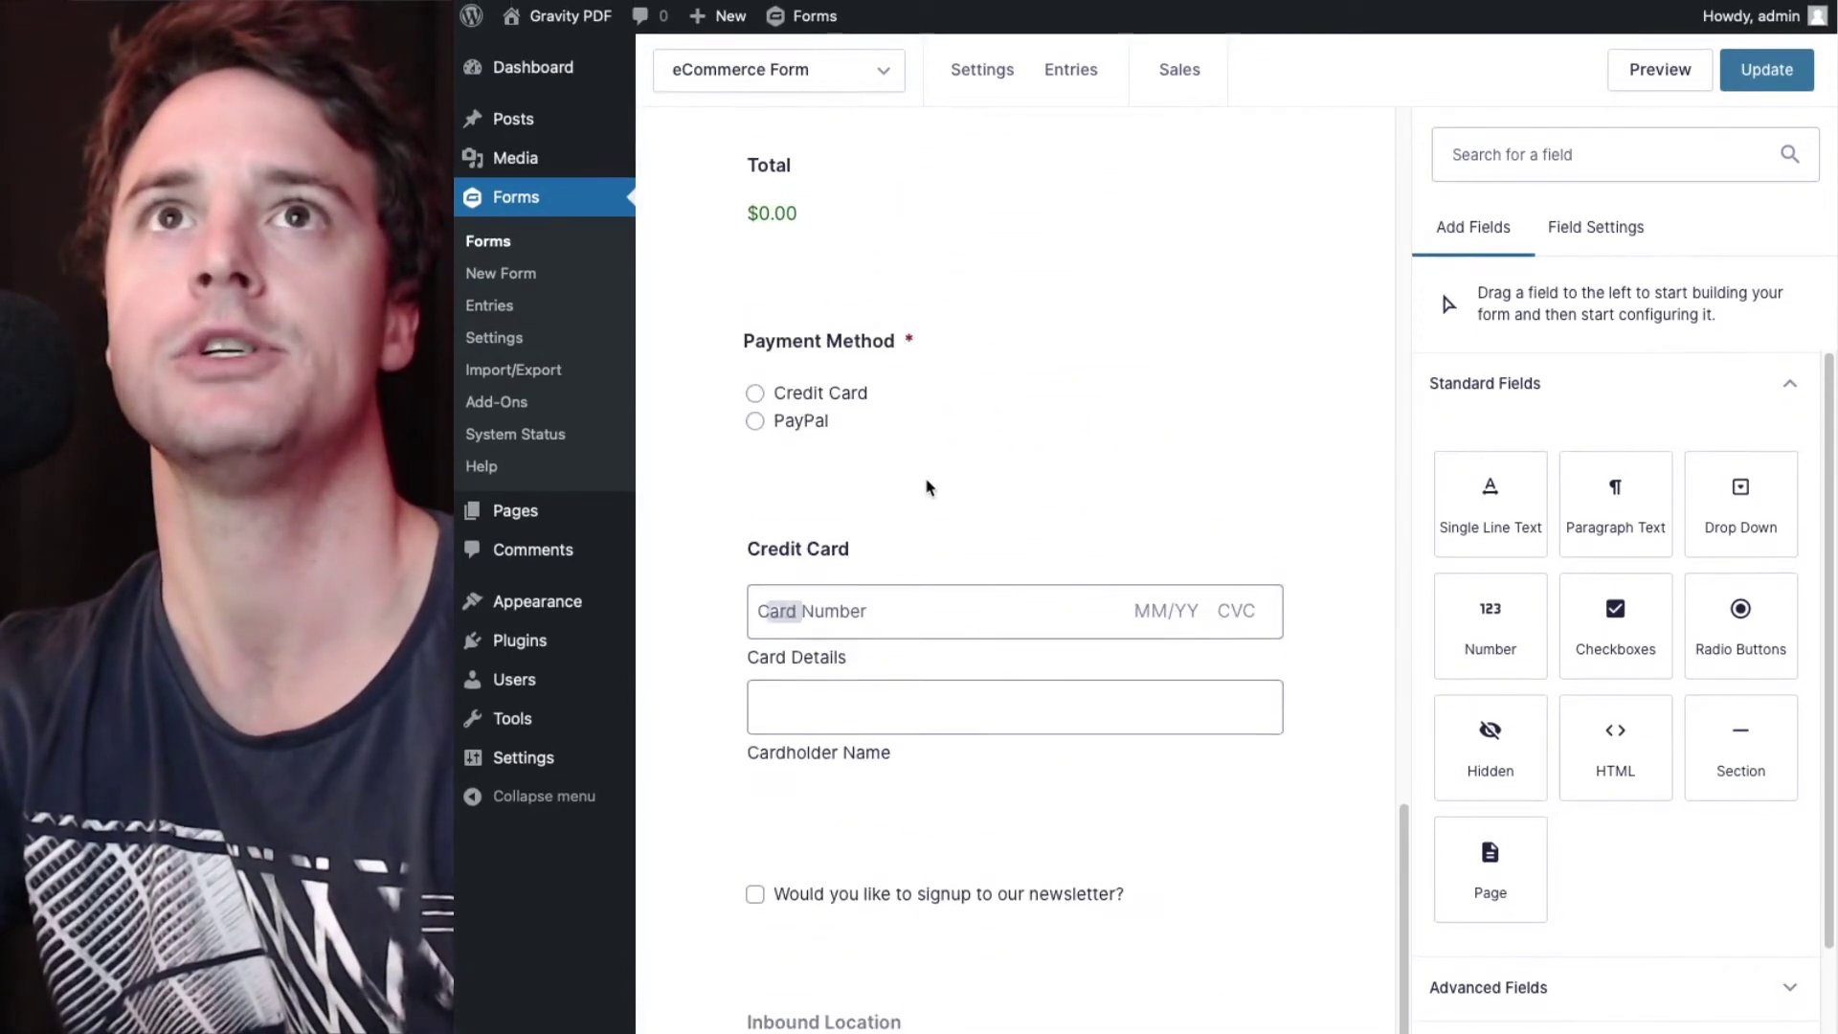
pyautogui.click(826, 435)
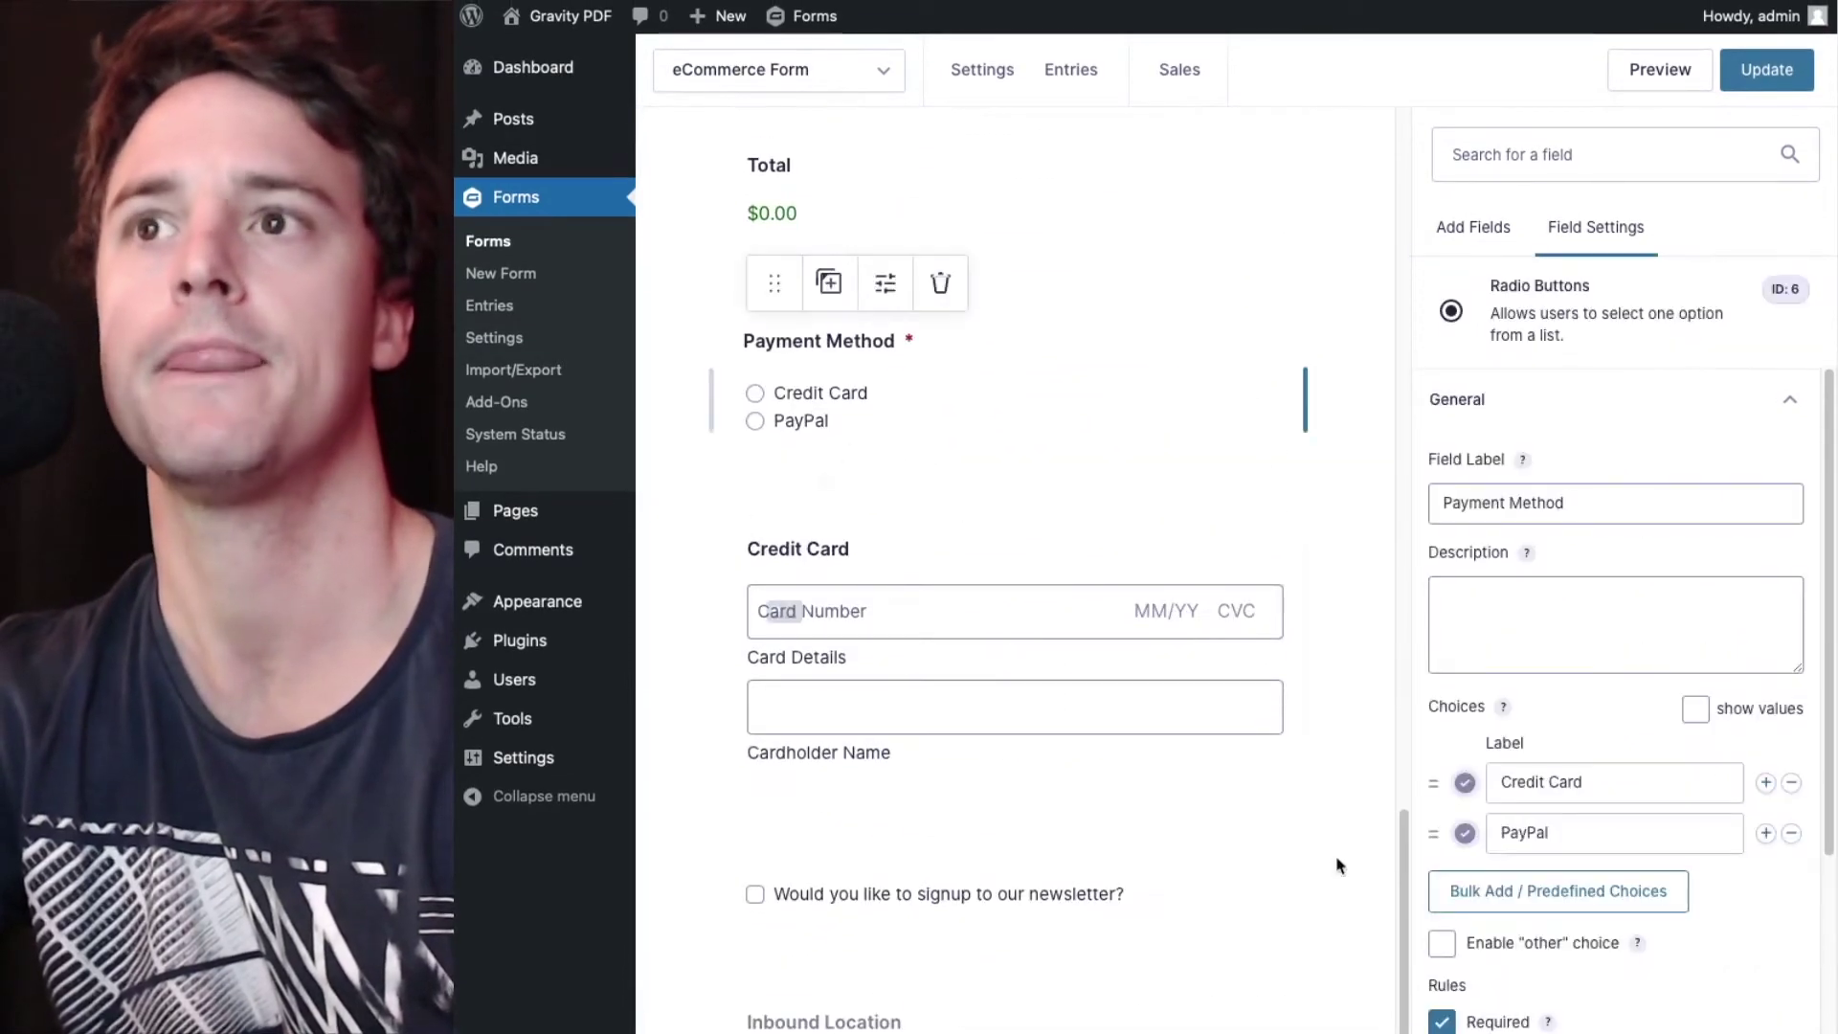
pyautogui.click(1765, 834)
pyautogui.click(1674, 879)
pyautogui.write('Di')
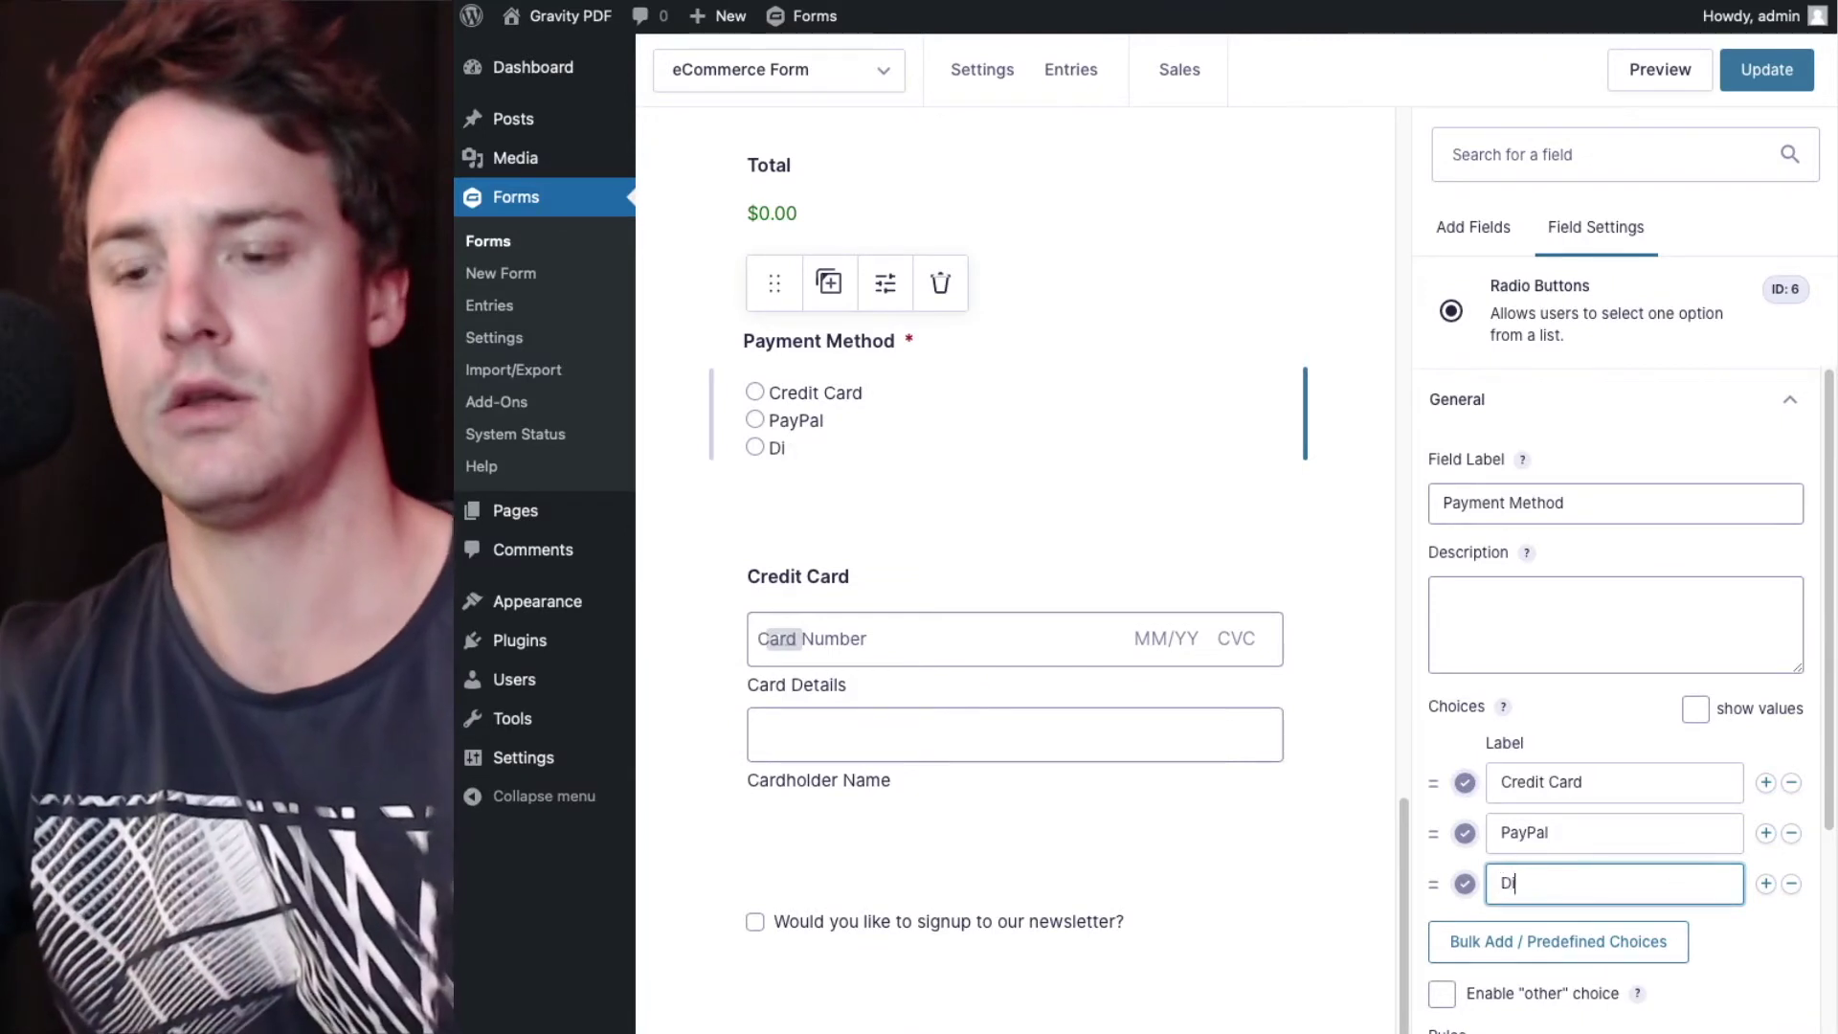
pyautogui.write('rect Deposit')
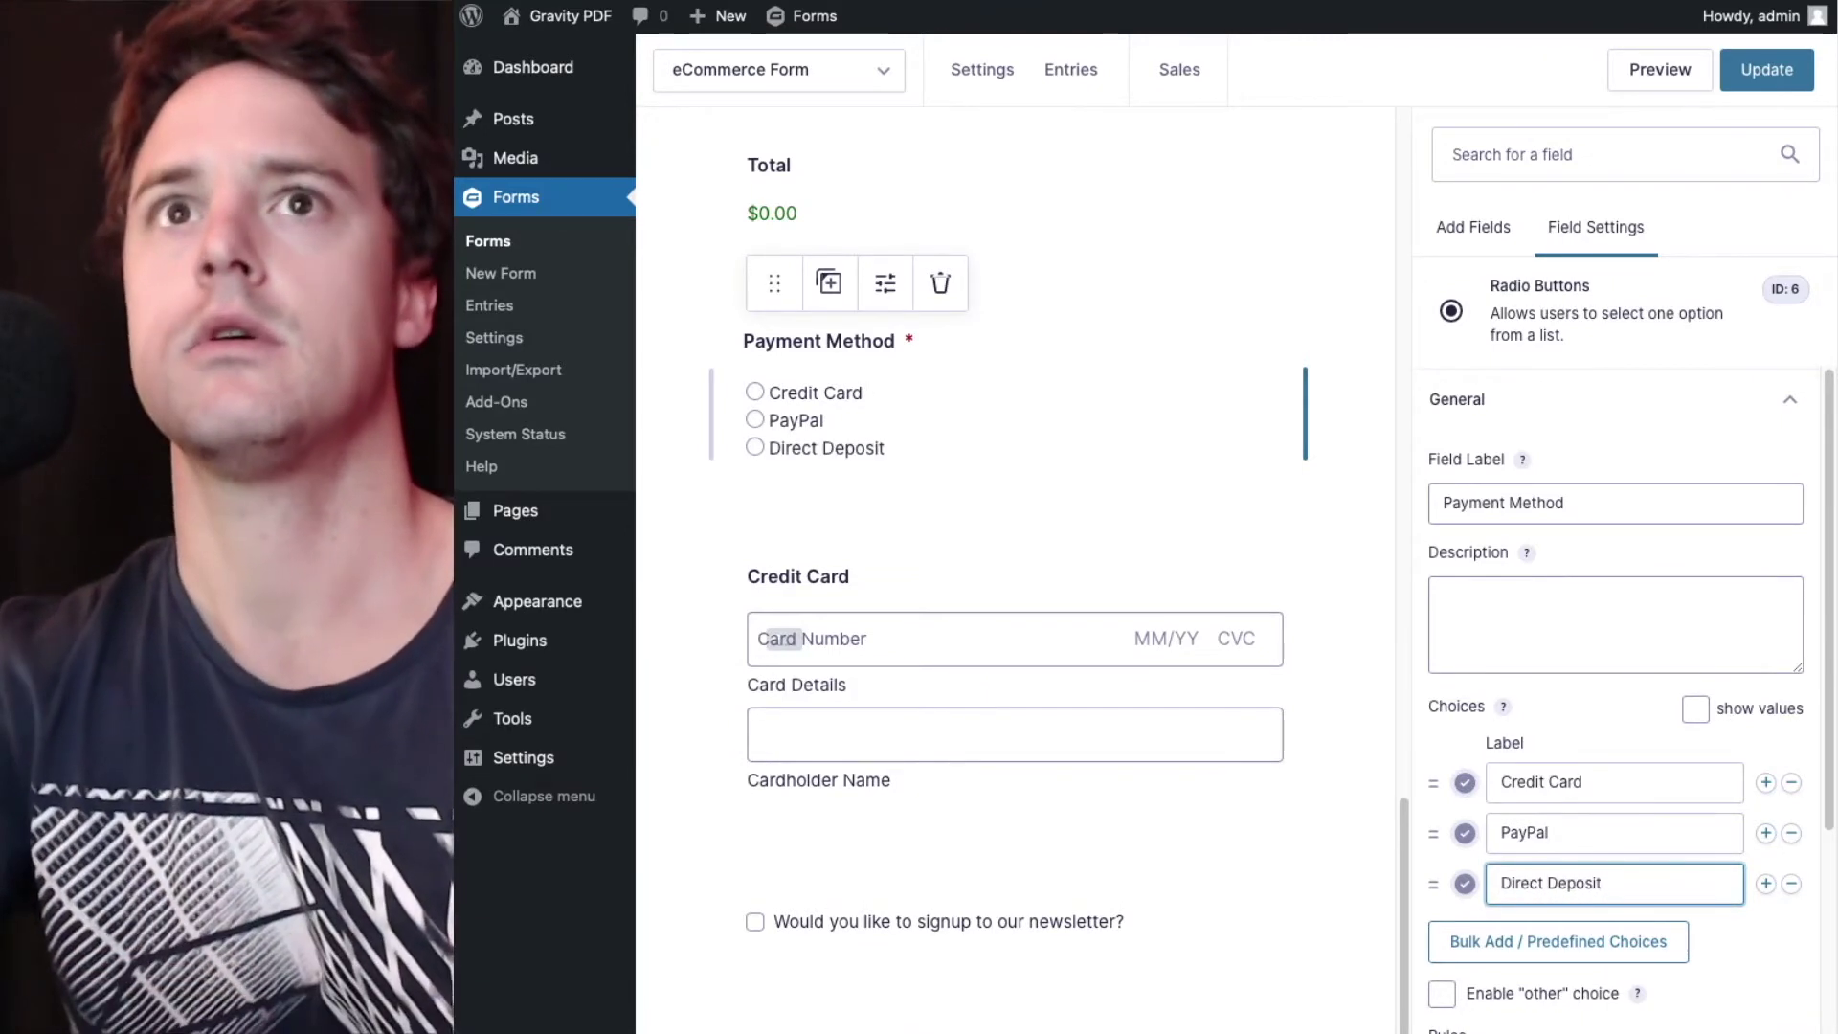
pyautogui.scroll(-3, 1695, 813)
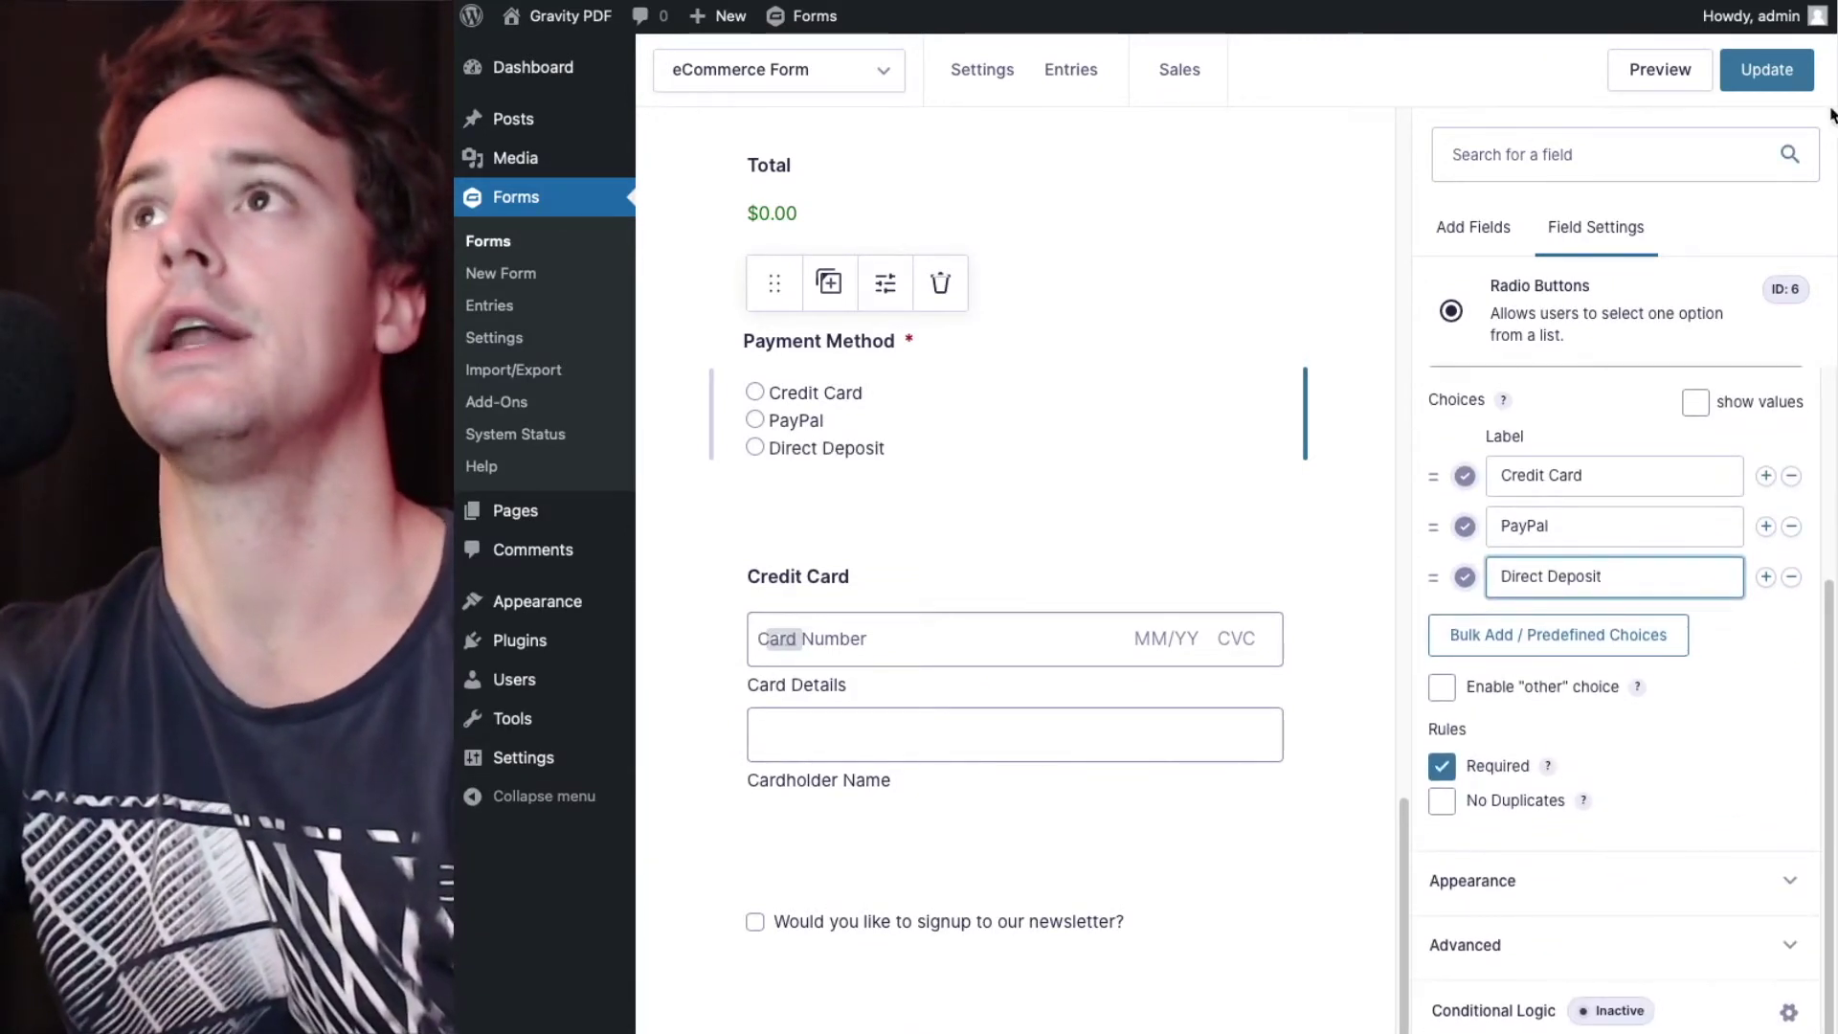
pyautogui.click(1767, 69)
# - Open the form's PDF list and edit the first Invoice configuration
pyautogui.moveTo(991, 81)
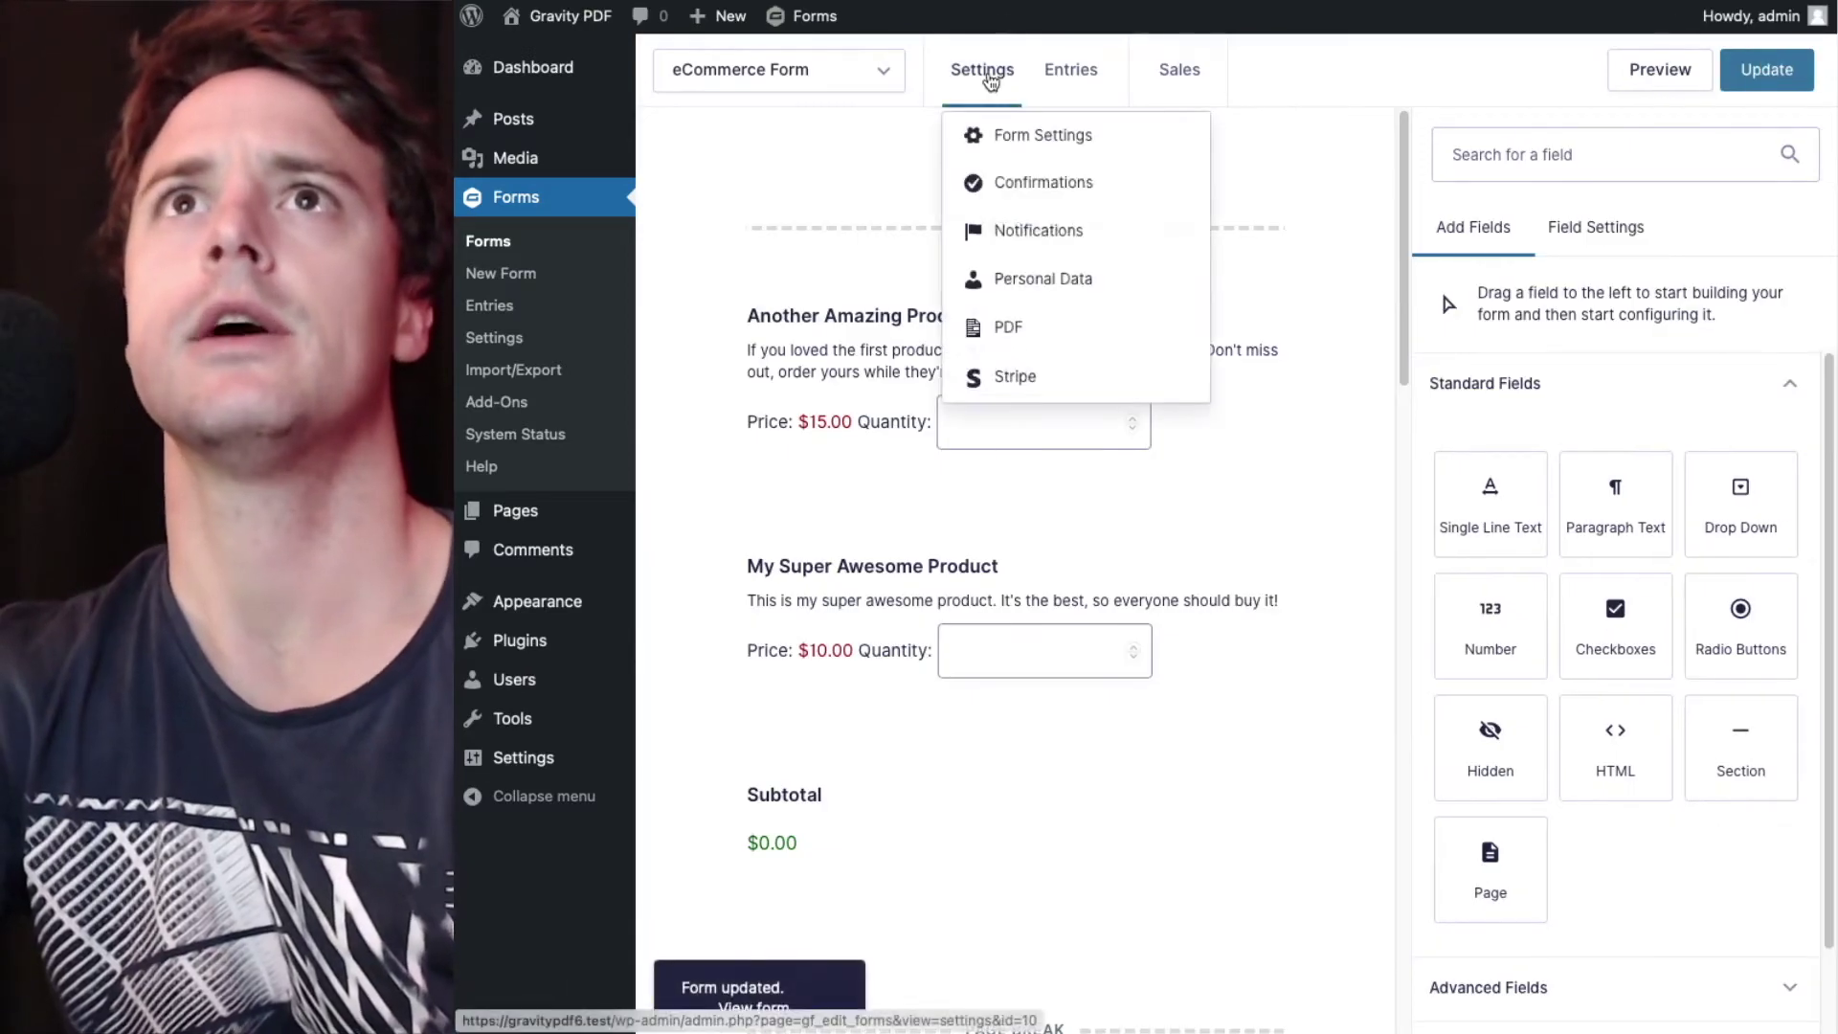
pyautogui.click(948, 327)
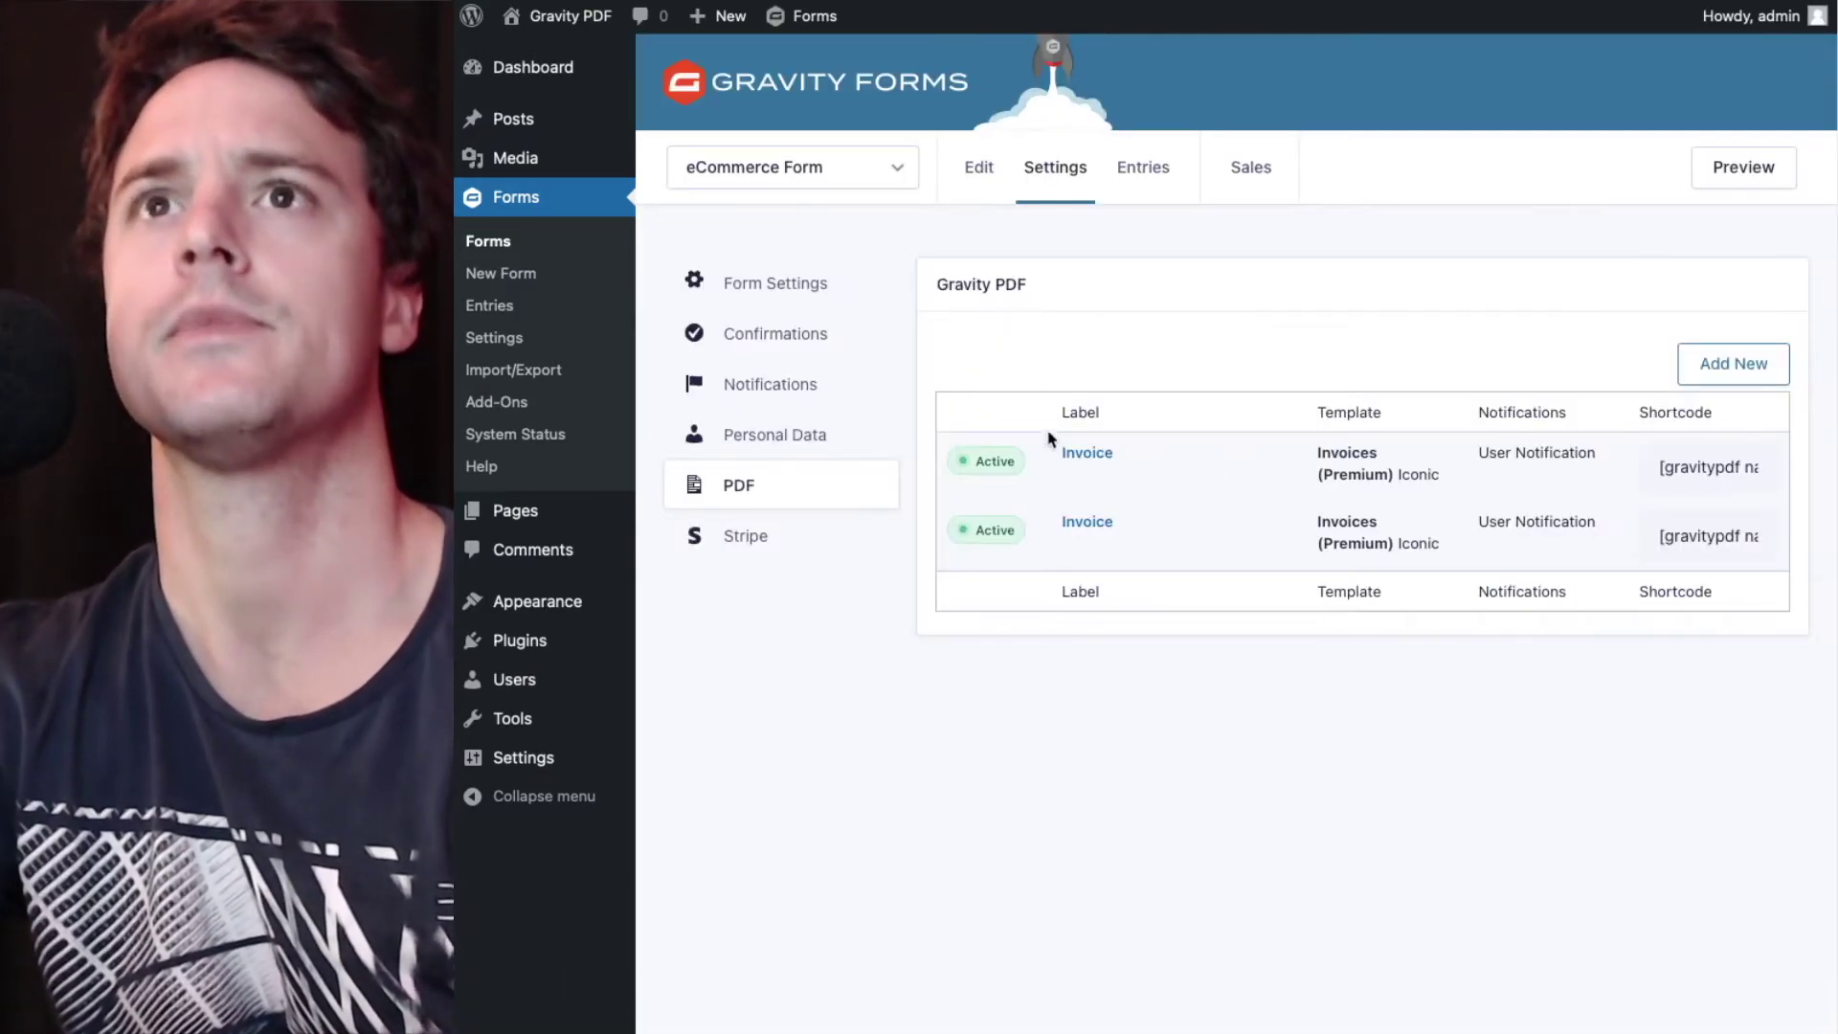
pyautogui.click(1073, 473)
pyautogui.scroll(-5, 1073, 473)
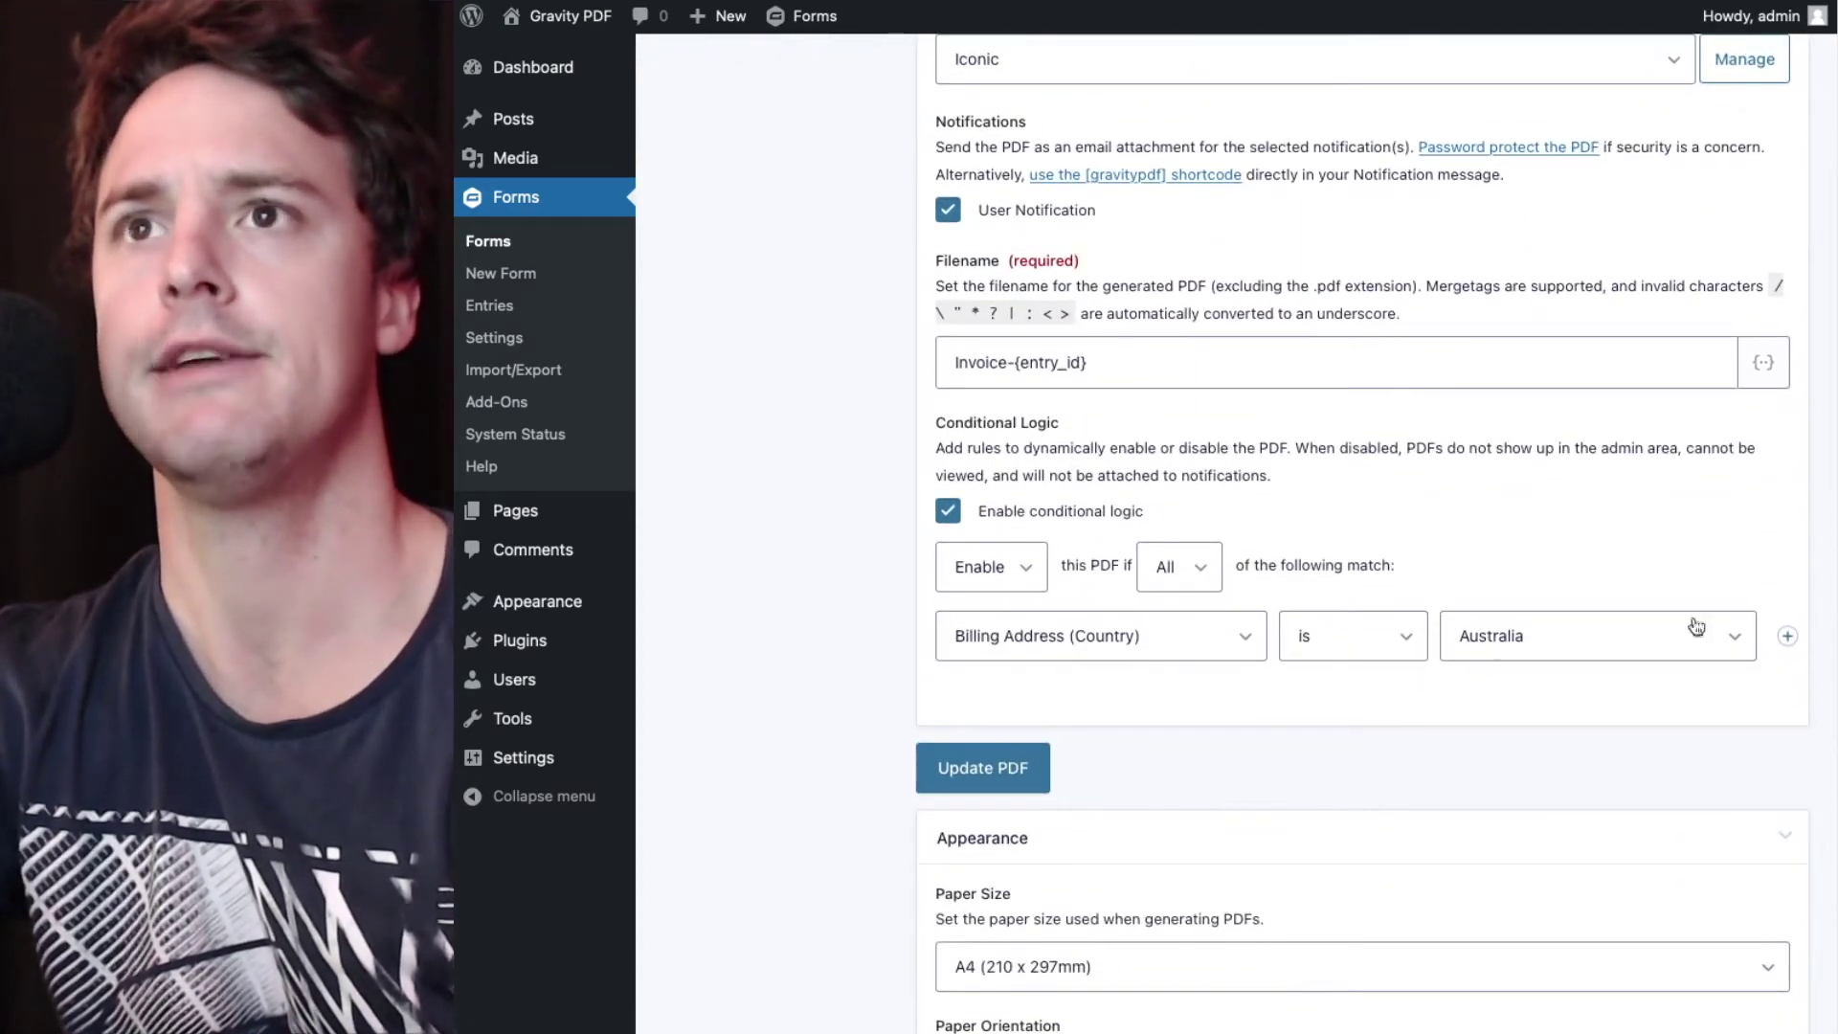
# - Add a second condition: Payment Method is Direct Deposit
pyautogui.click(1787, 638)
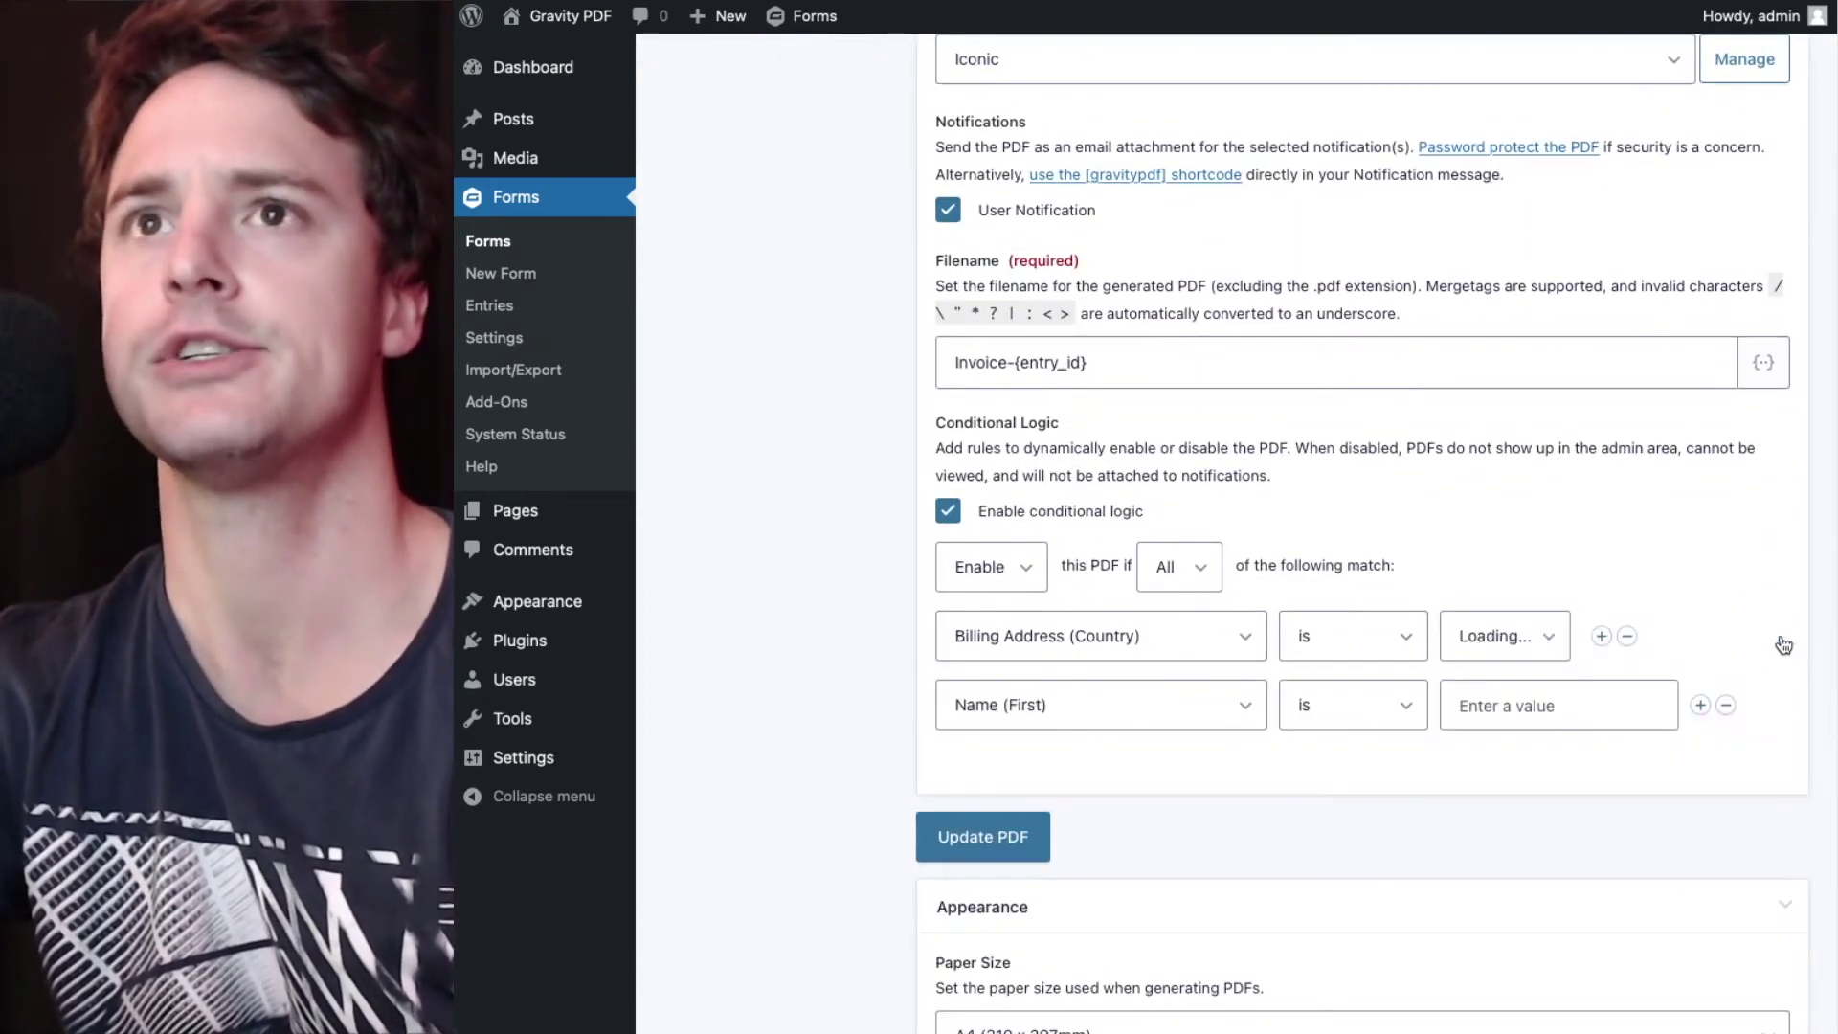
pyautogui.click(986, 715)
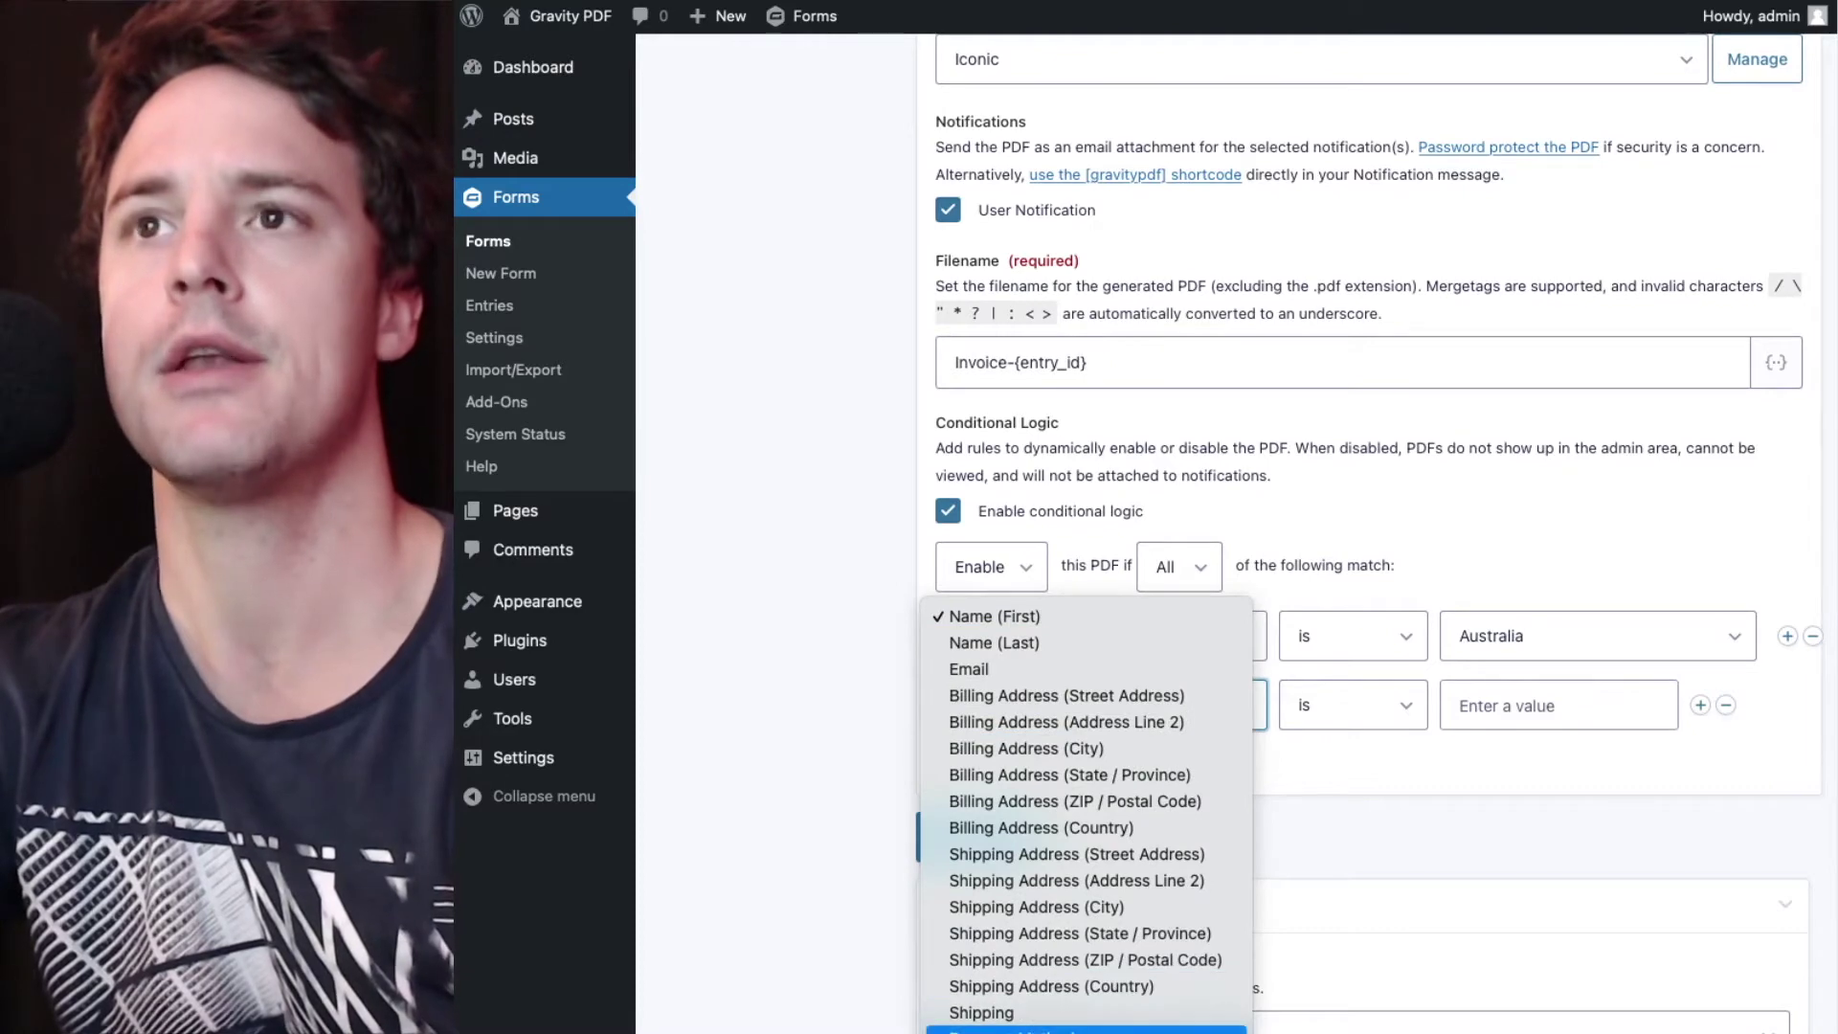
pyautogui.click(1044, 1015)
pyautogui.click(1516, 697)
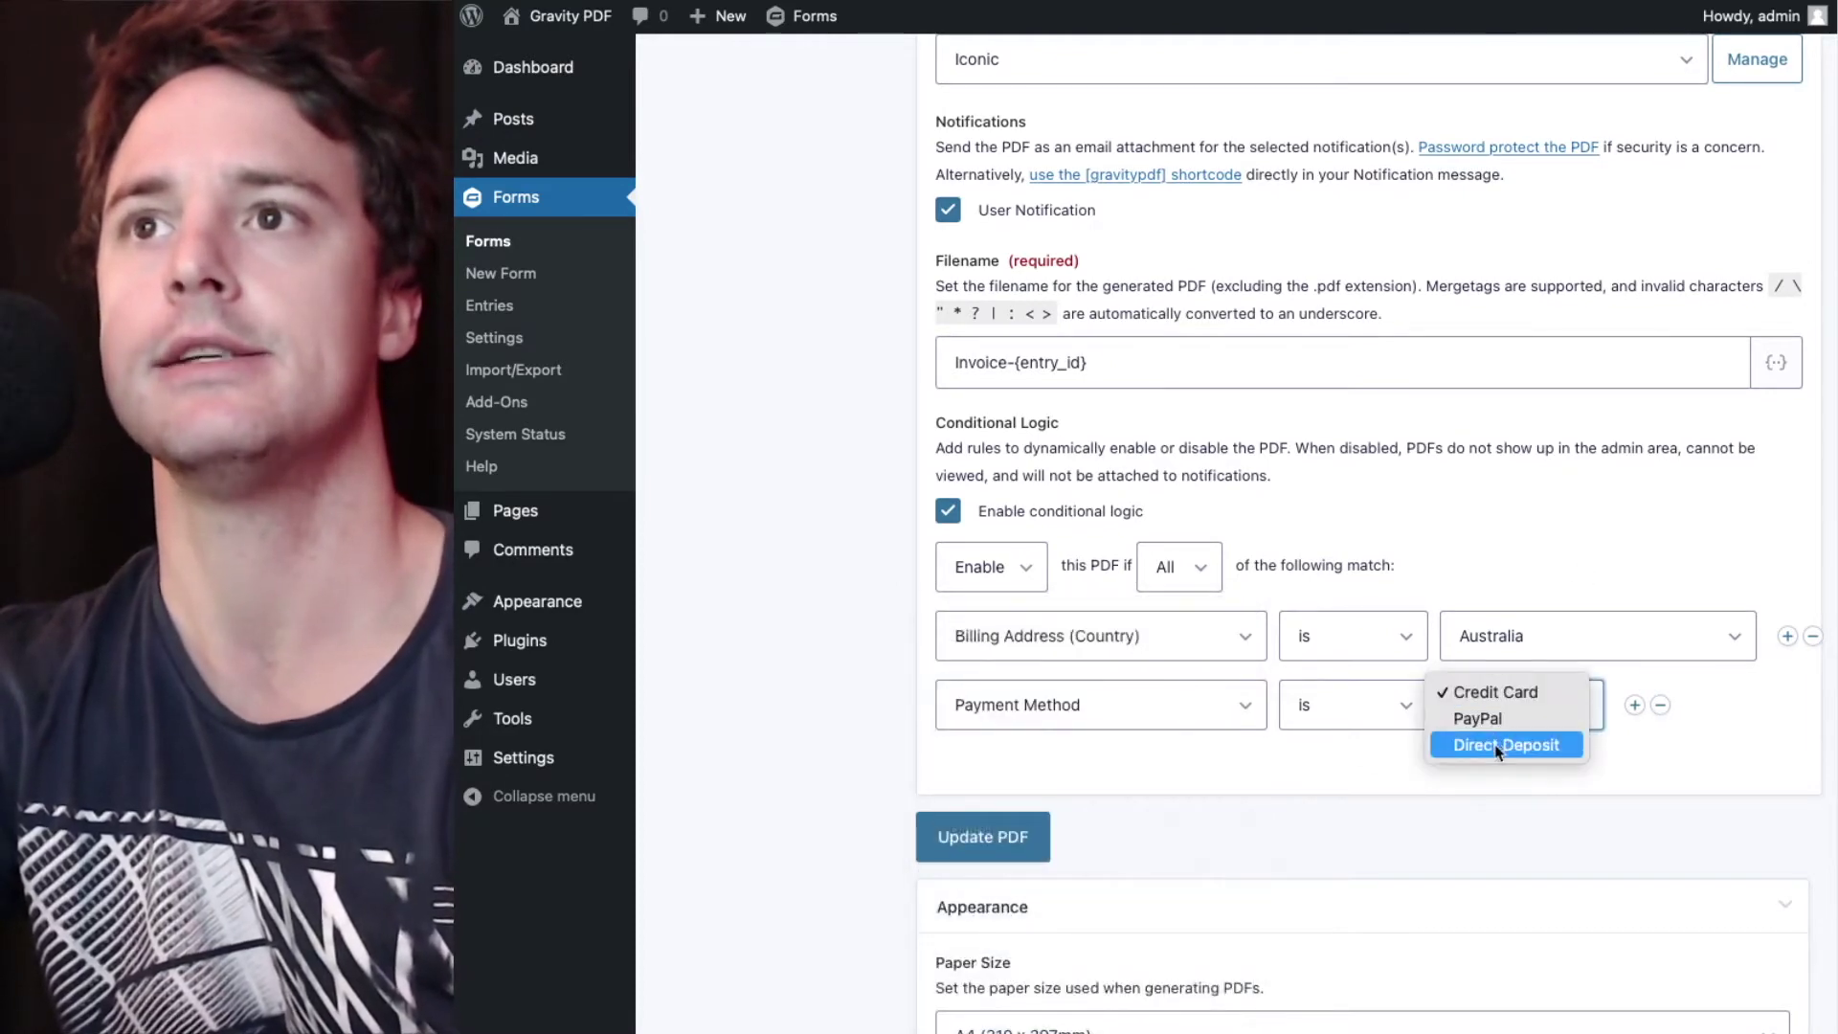
pyautogui.click(1529, 745)
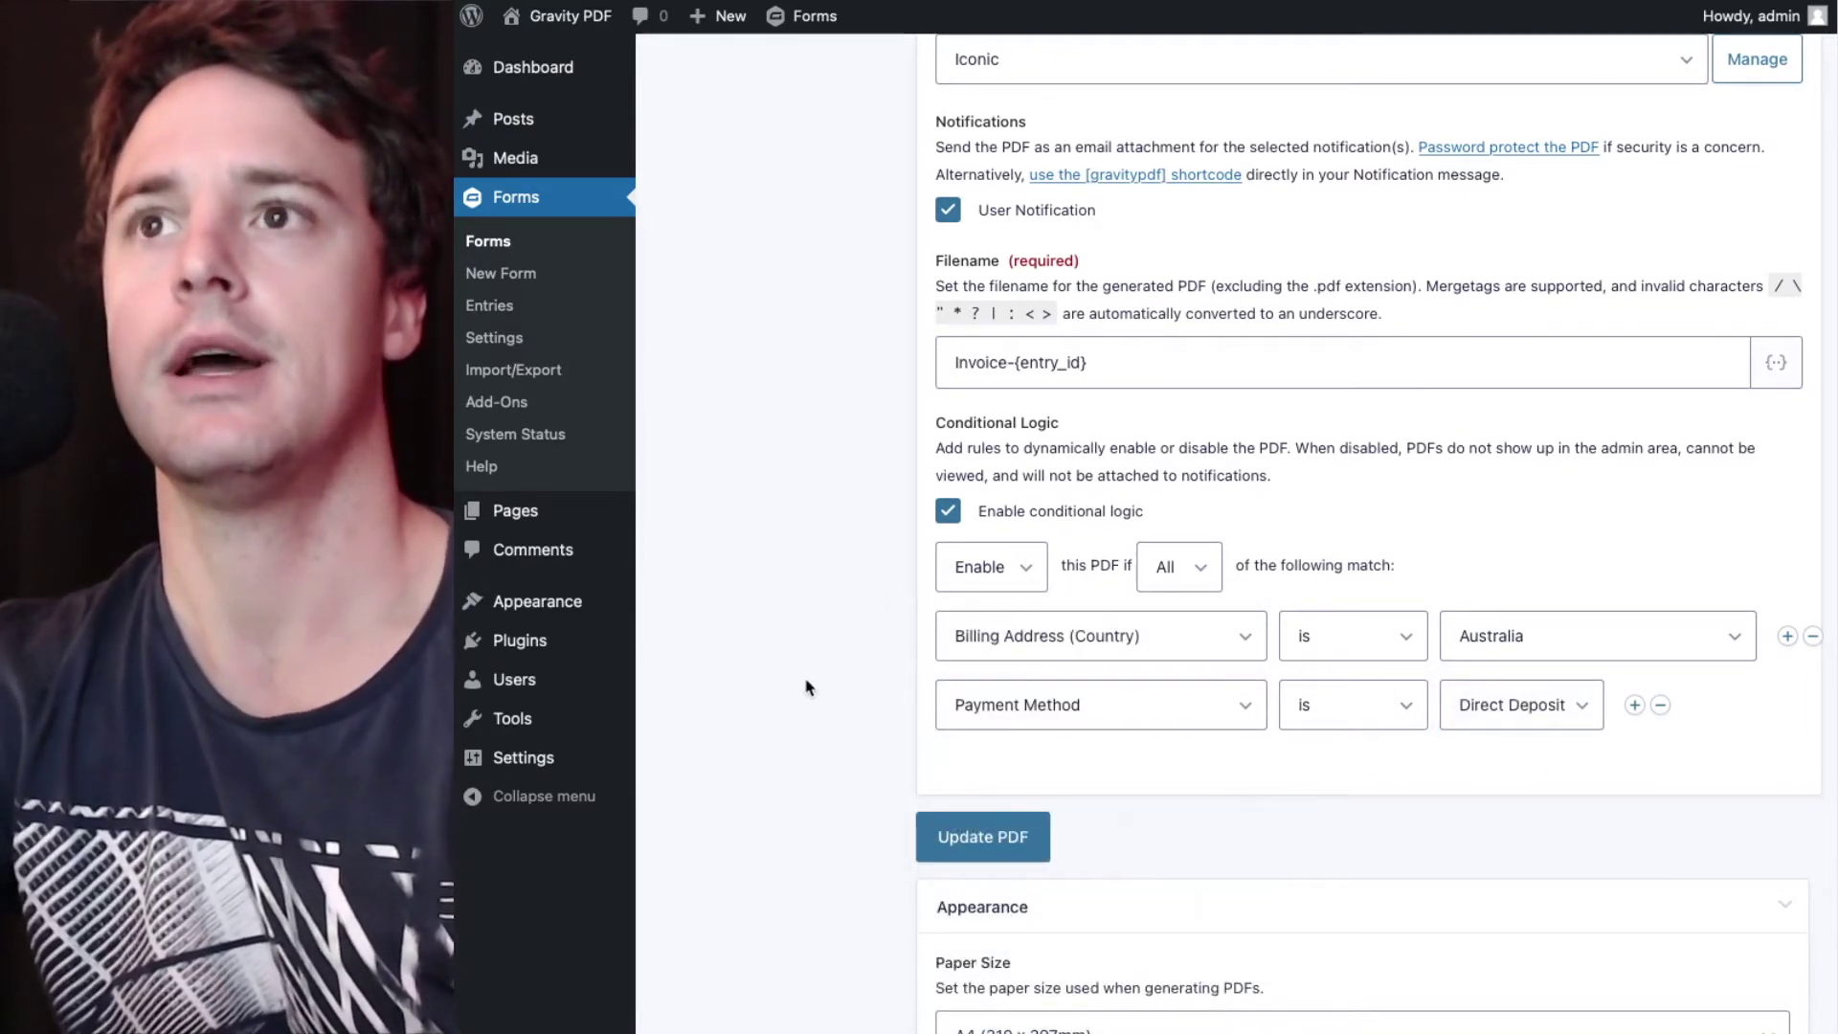
pyautogui.scroll(-5, 807, 687)
pyautogui.scroll(-20, 807, 687)
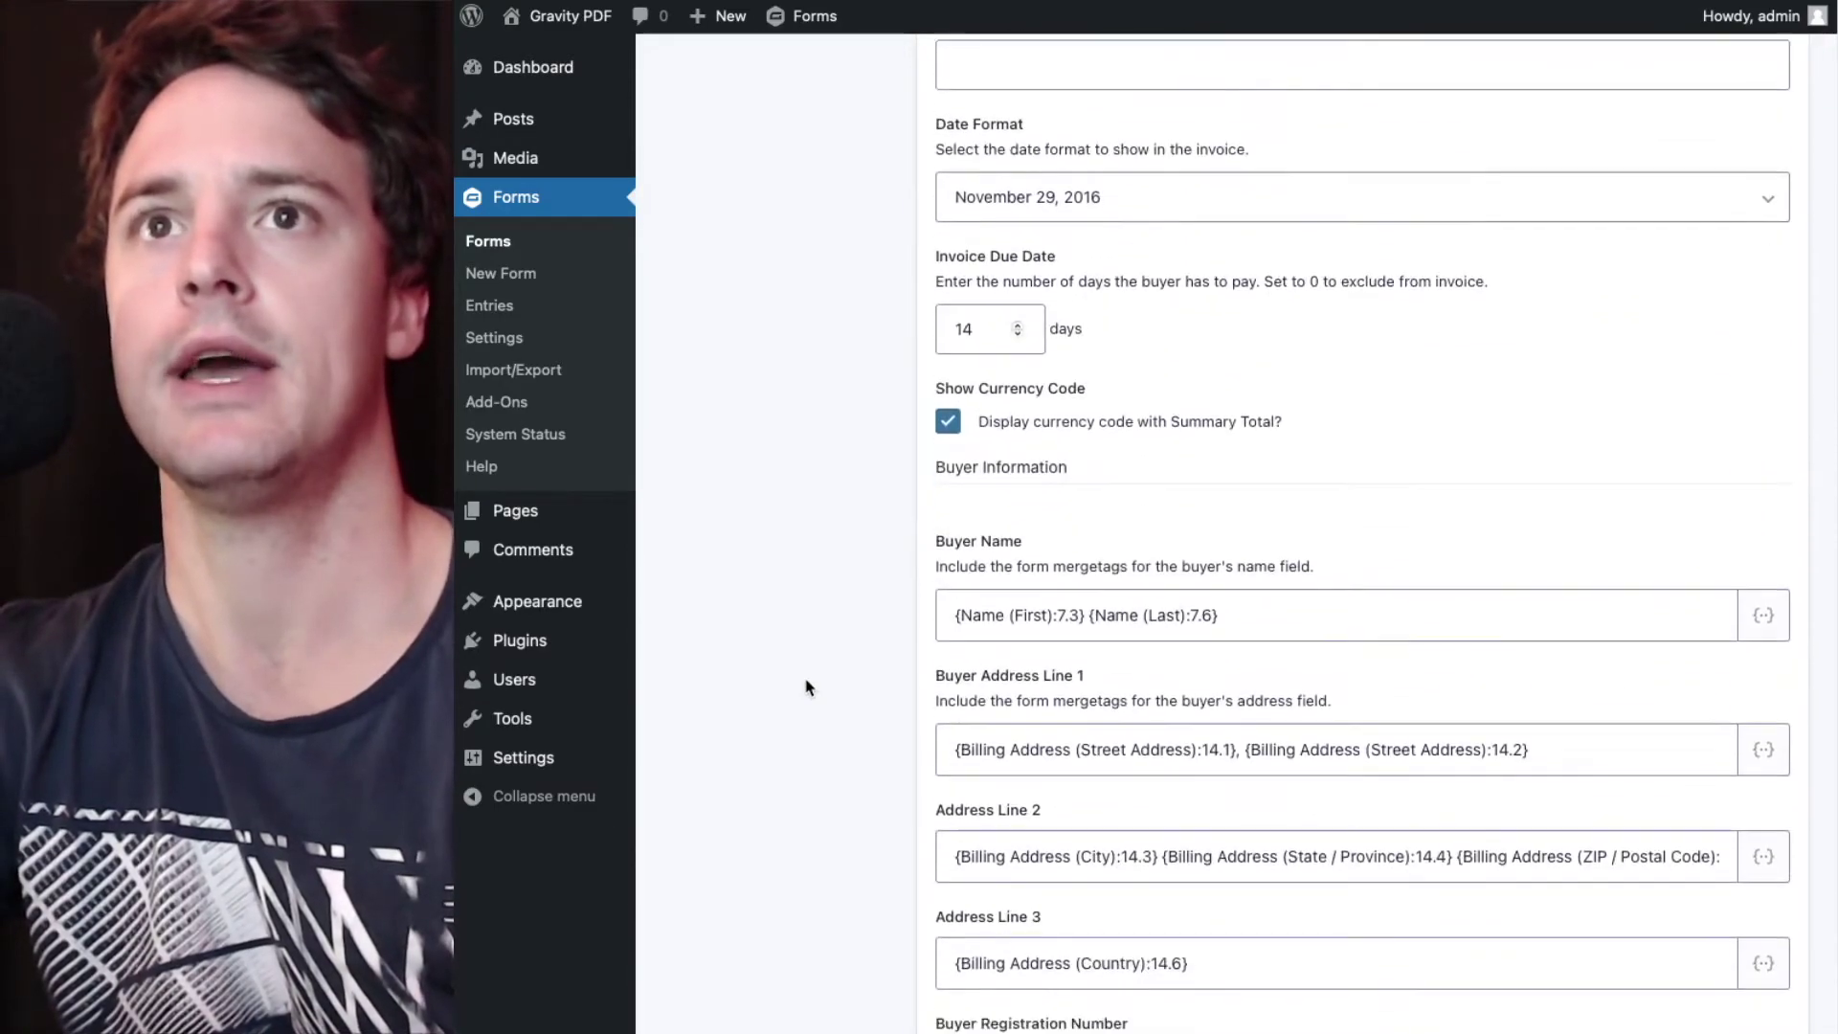
pyautogui.scroll(-15, 807, 687)
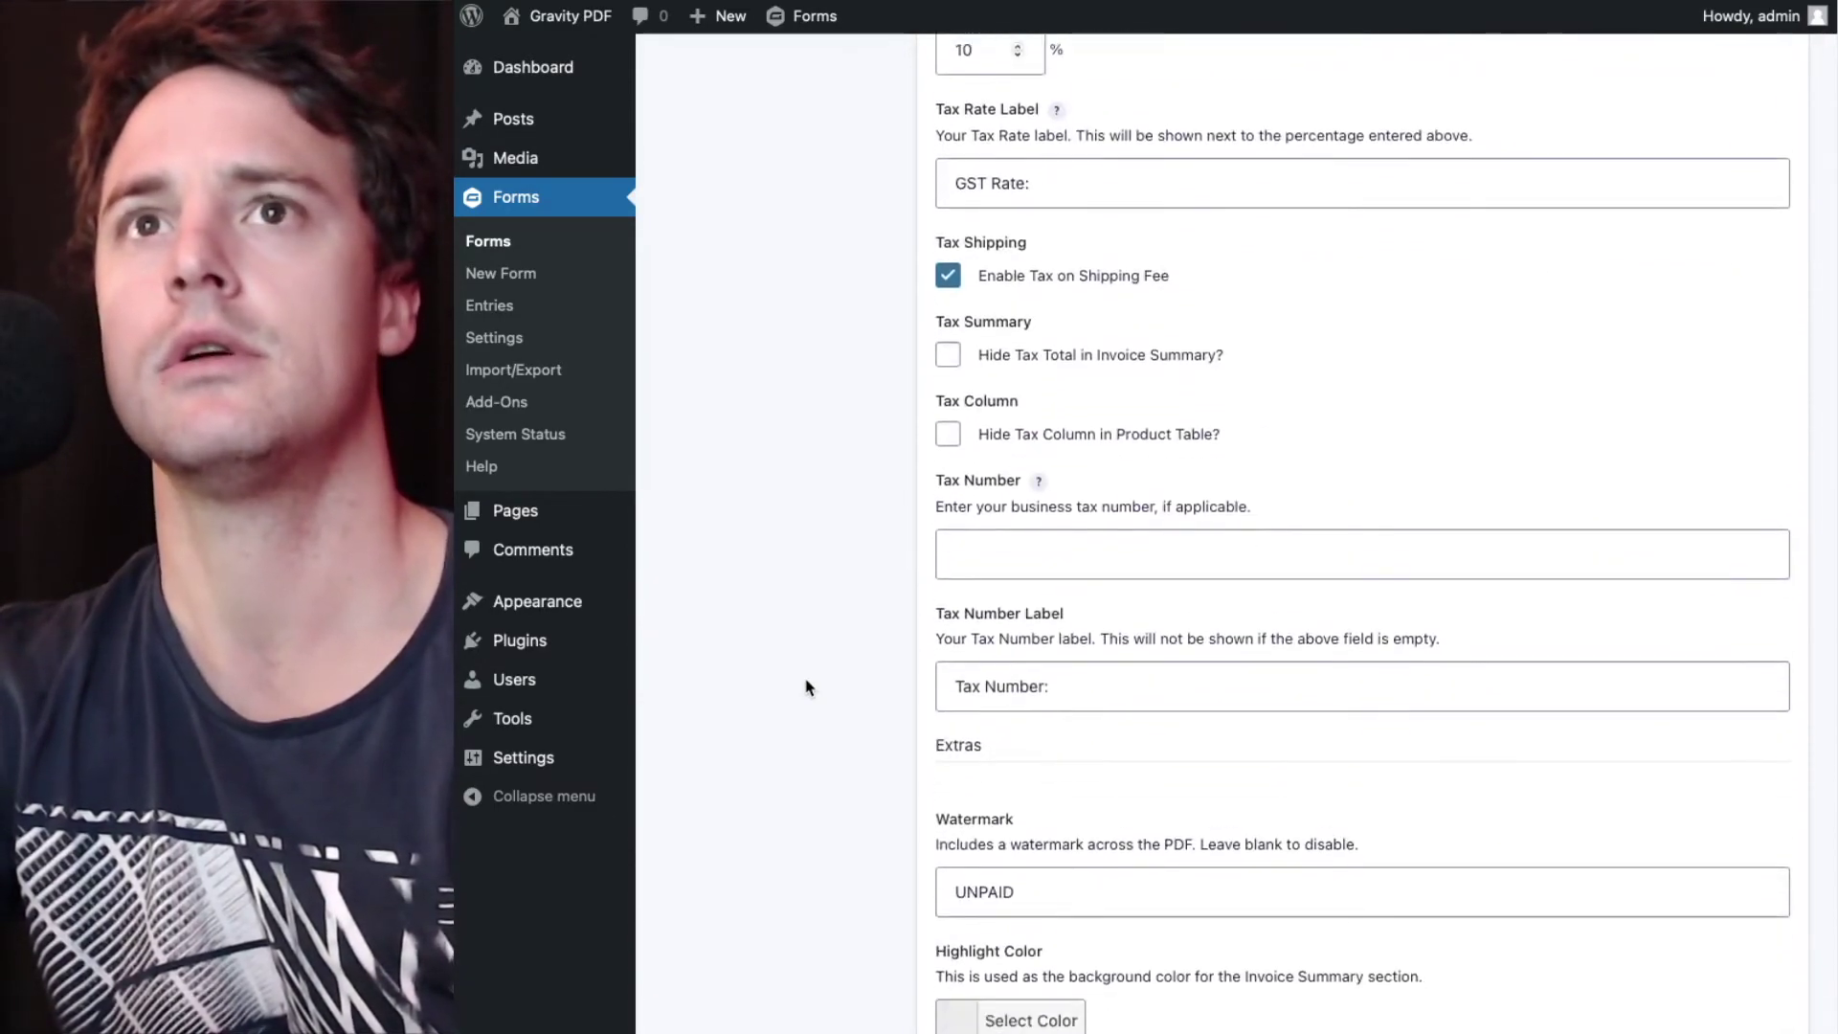
pyautogui.scroll(-2, 807, 687)
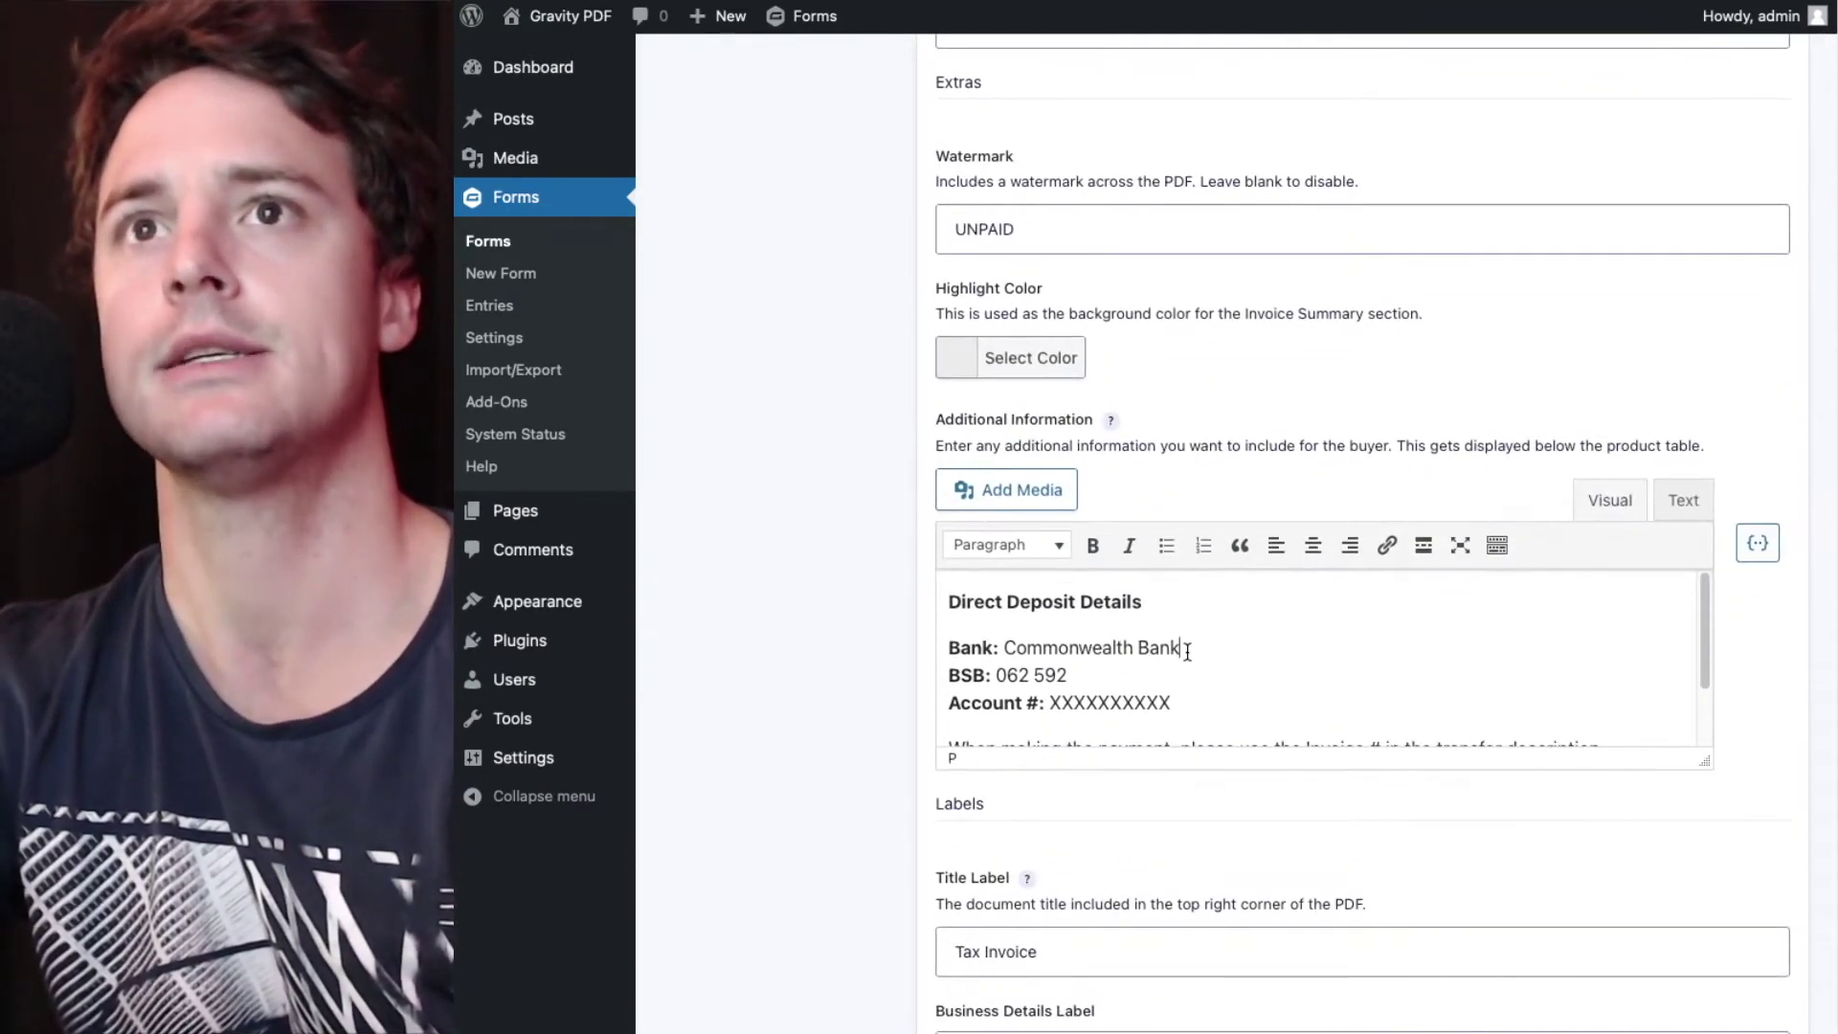
pyautogui.scroll(-3, 1187, 652)
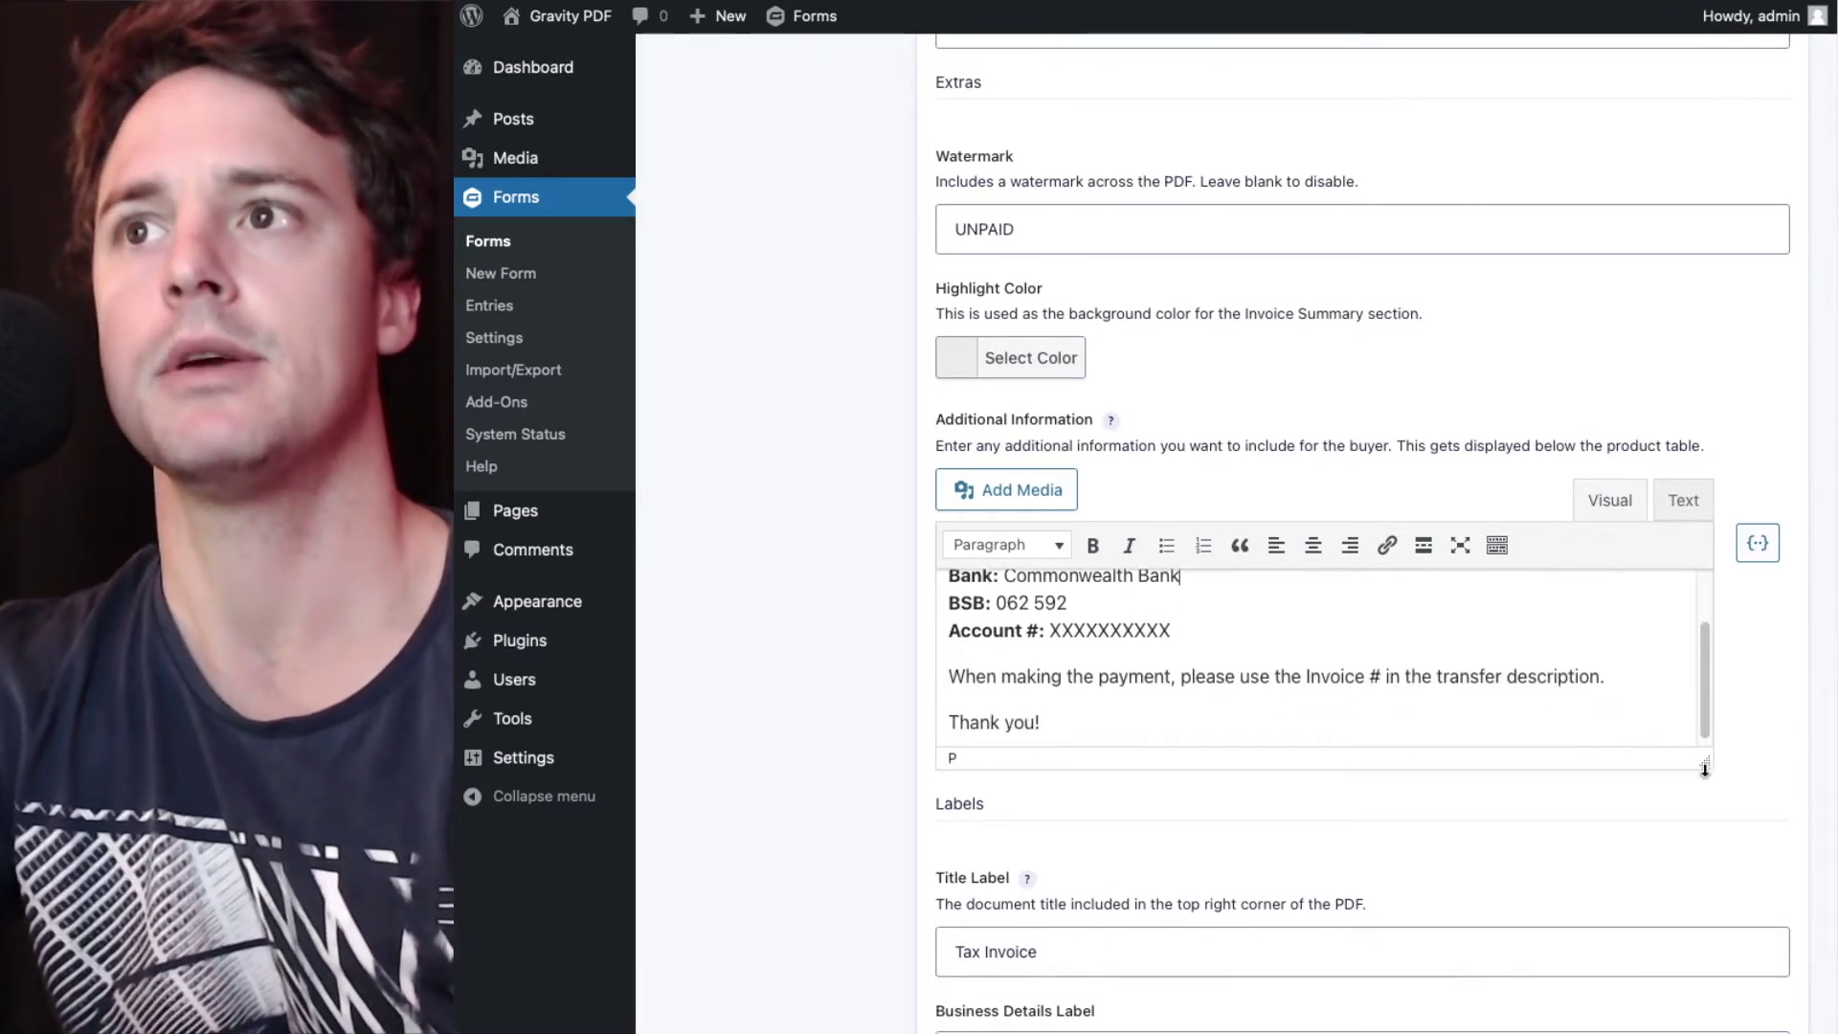
pyautogui.moveTo(1705, 762); pyautogui.dragTo(1706, 931)
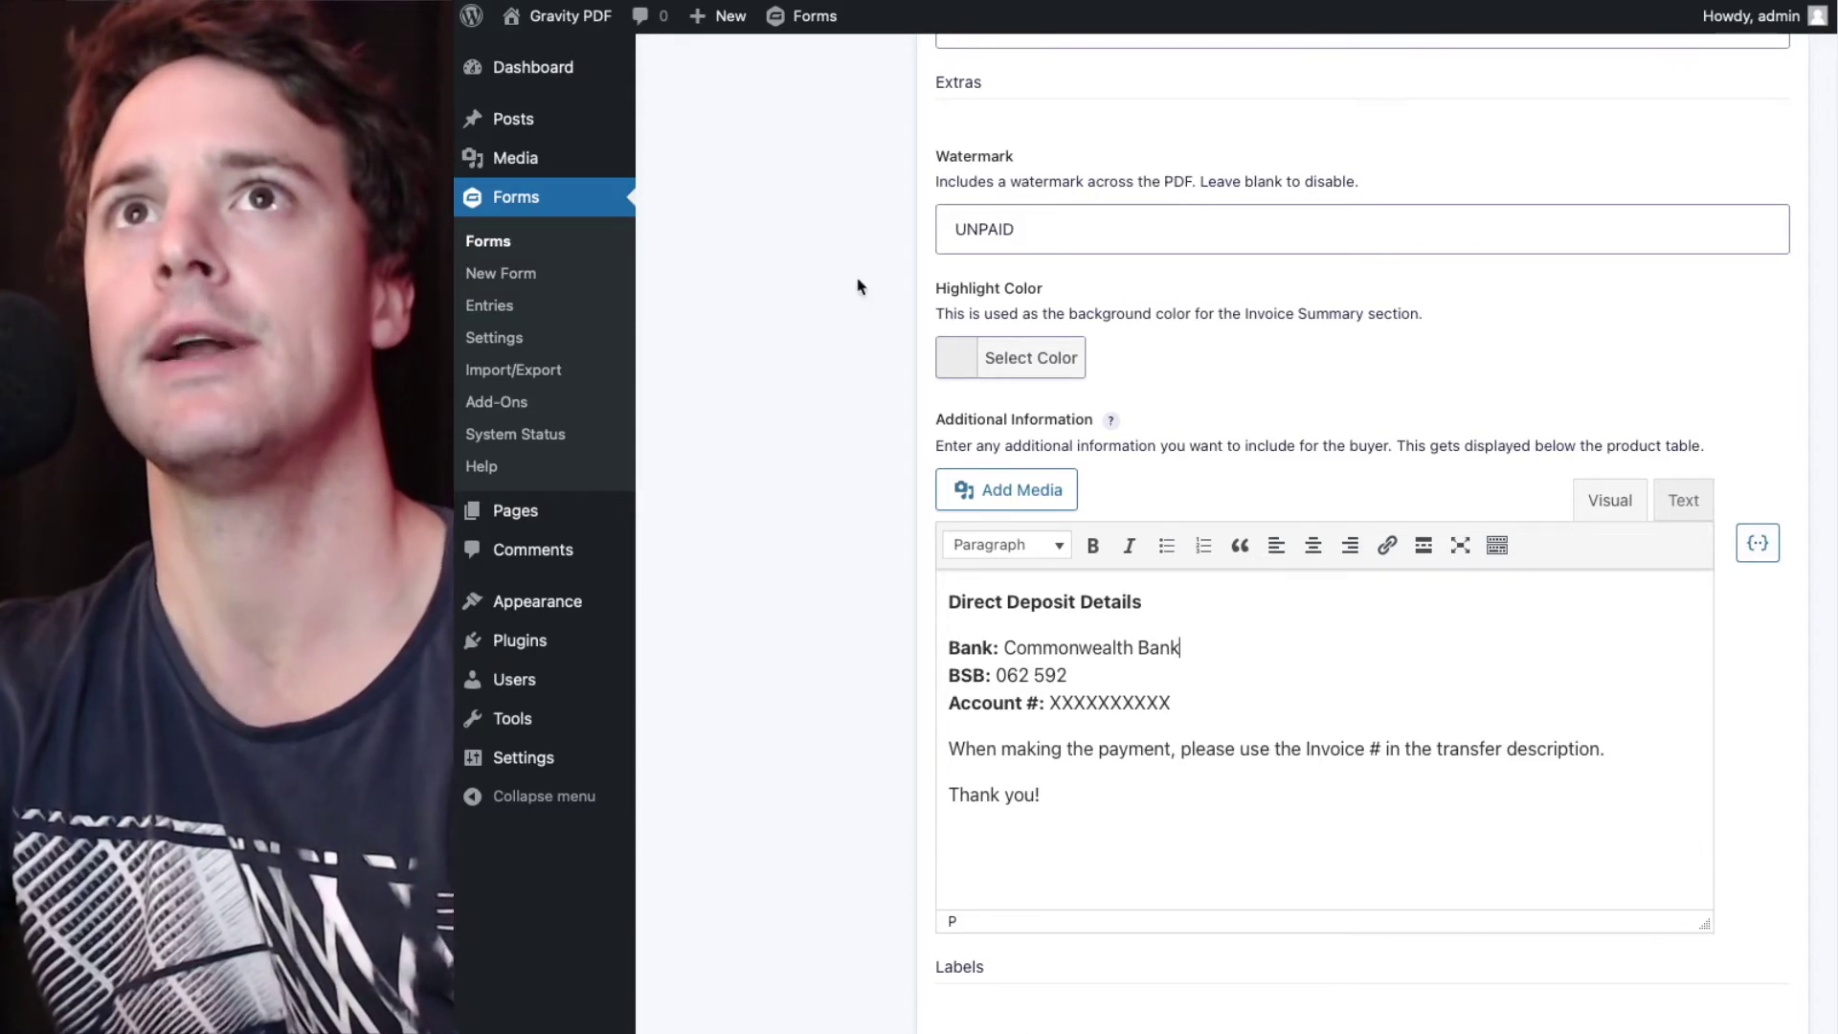
pyautogui.scroll(-2, 841, 364)
pyautogui.scroll(-10, 841, 364)
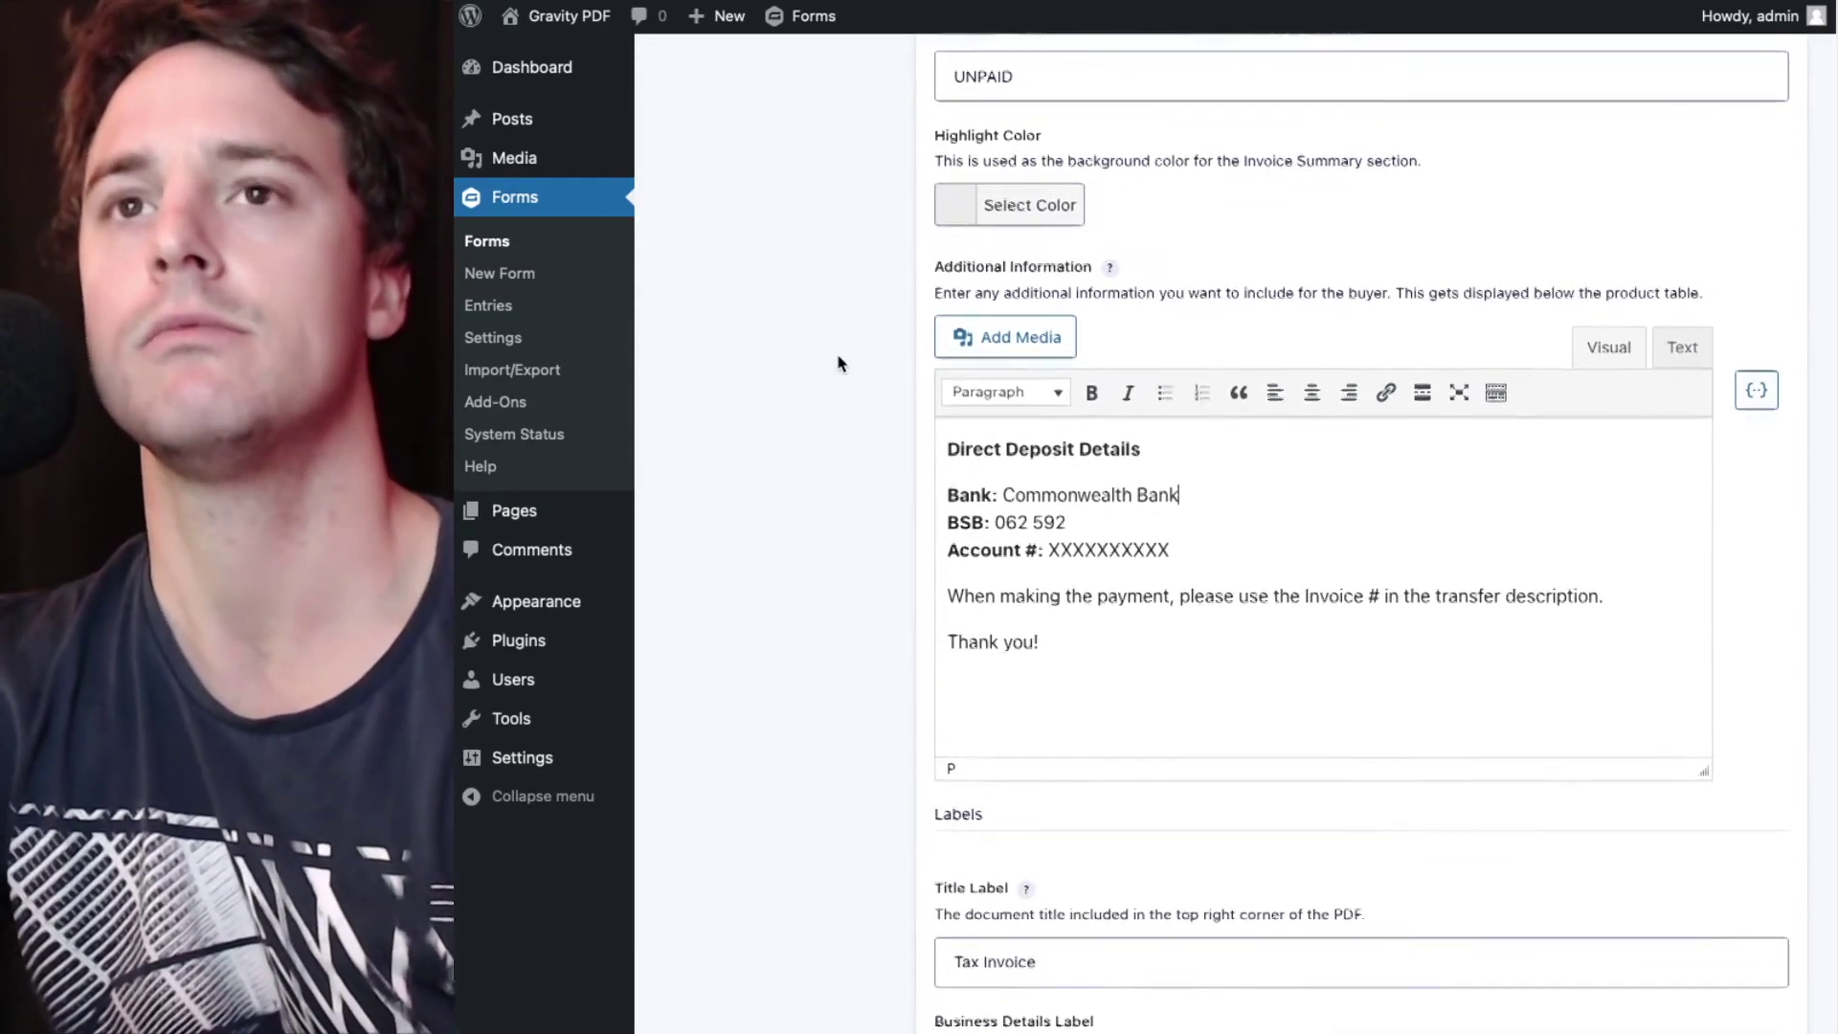
pyautogui.scroll(-13, 841, 364)
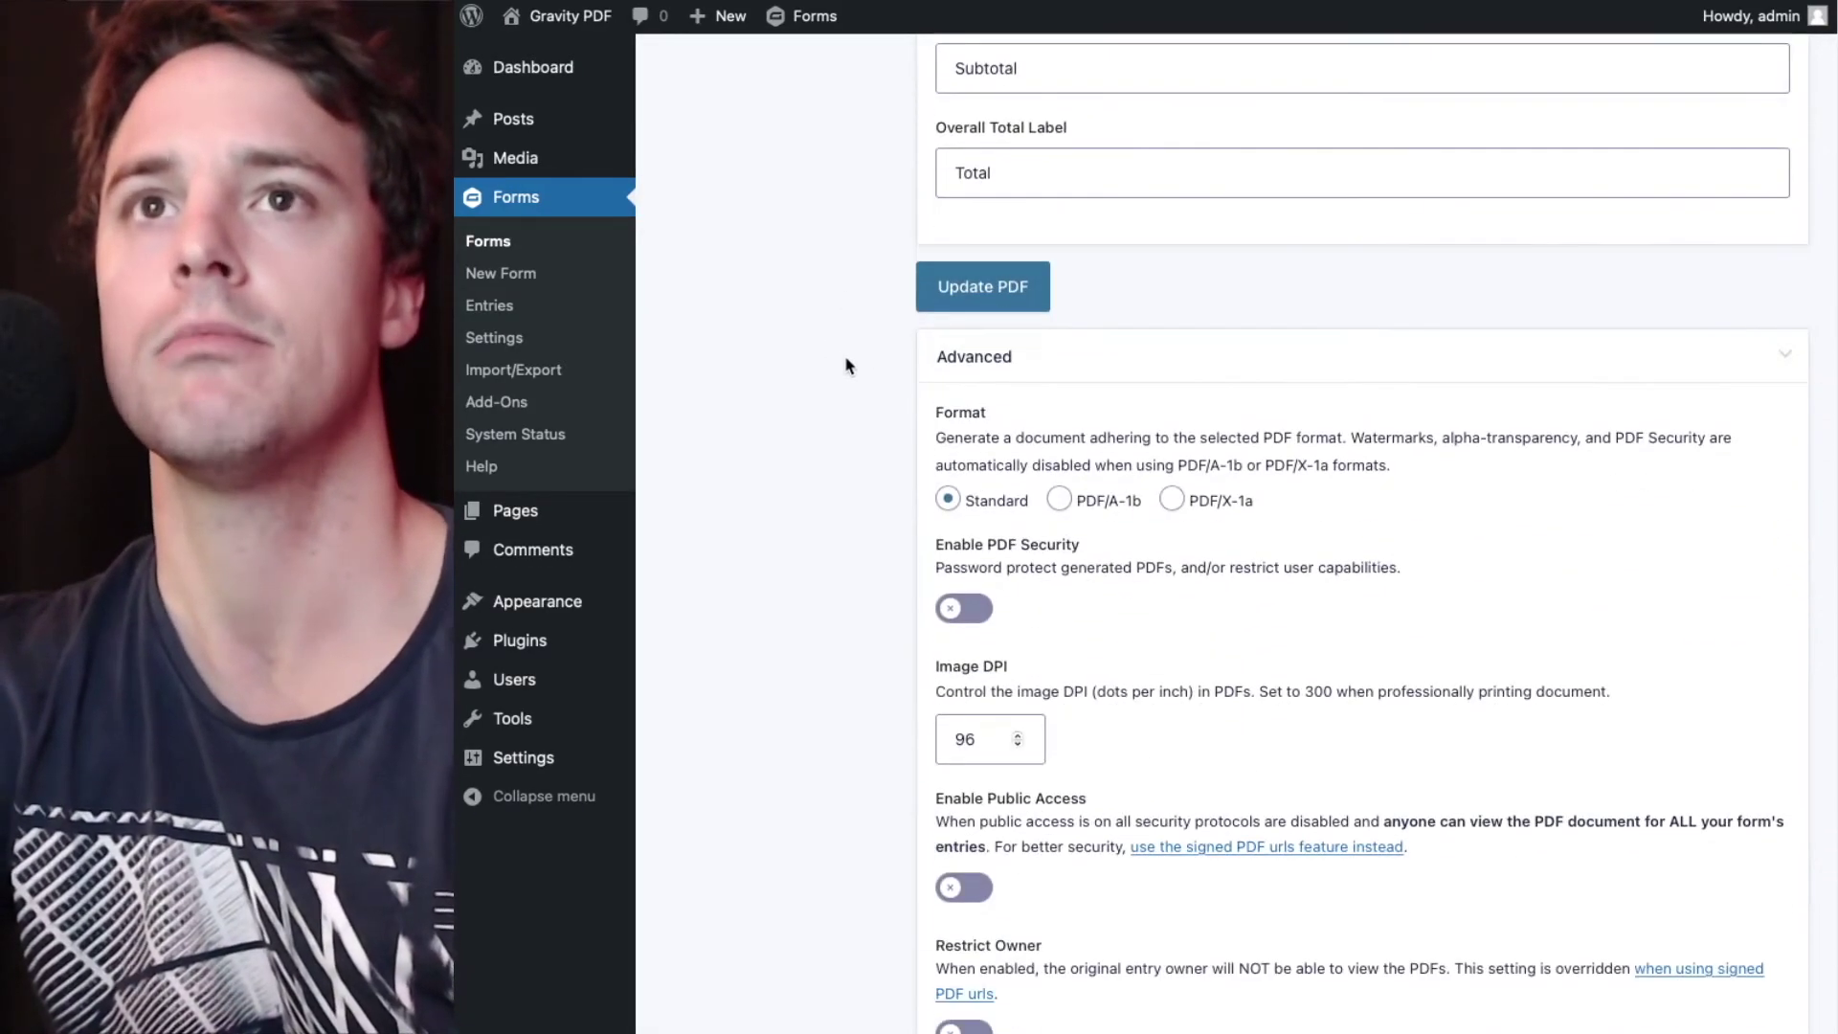
# - Save the first Invoice PDF and open the second Invoice configuration for editing
pyautogui.click(996, 311)
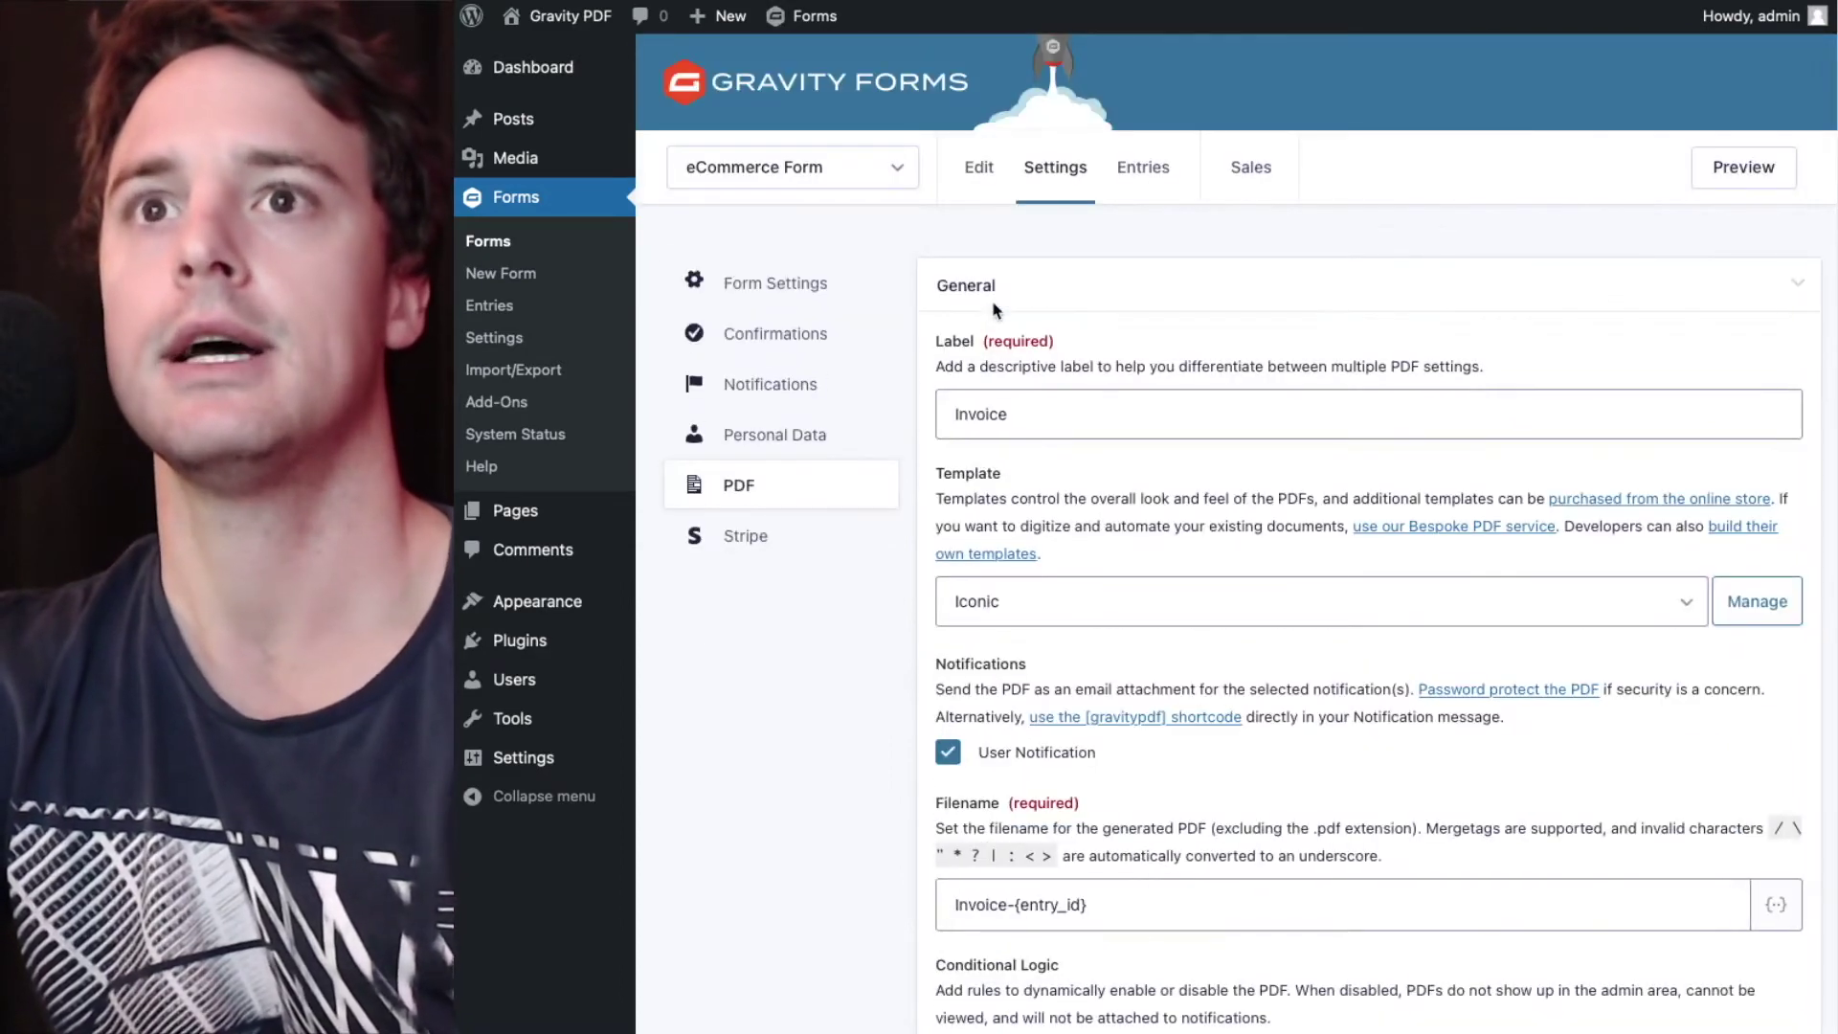
pyautogui.click(739, 492)
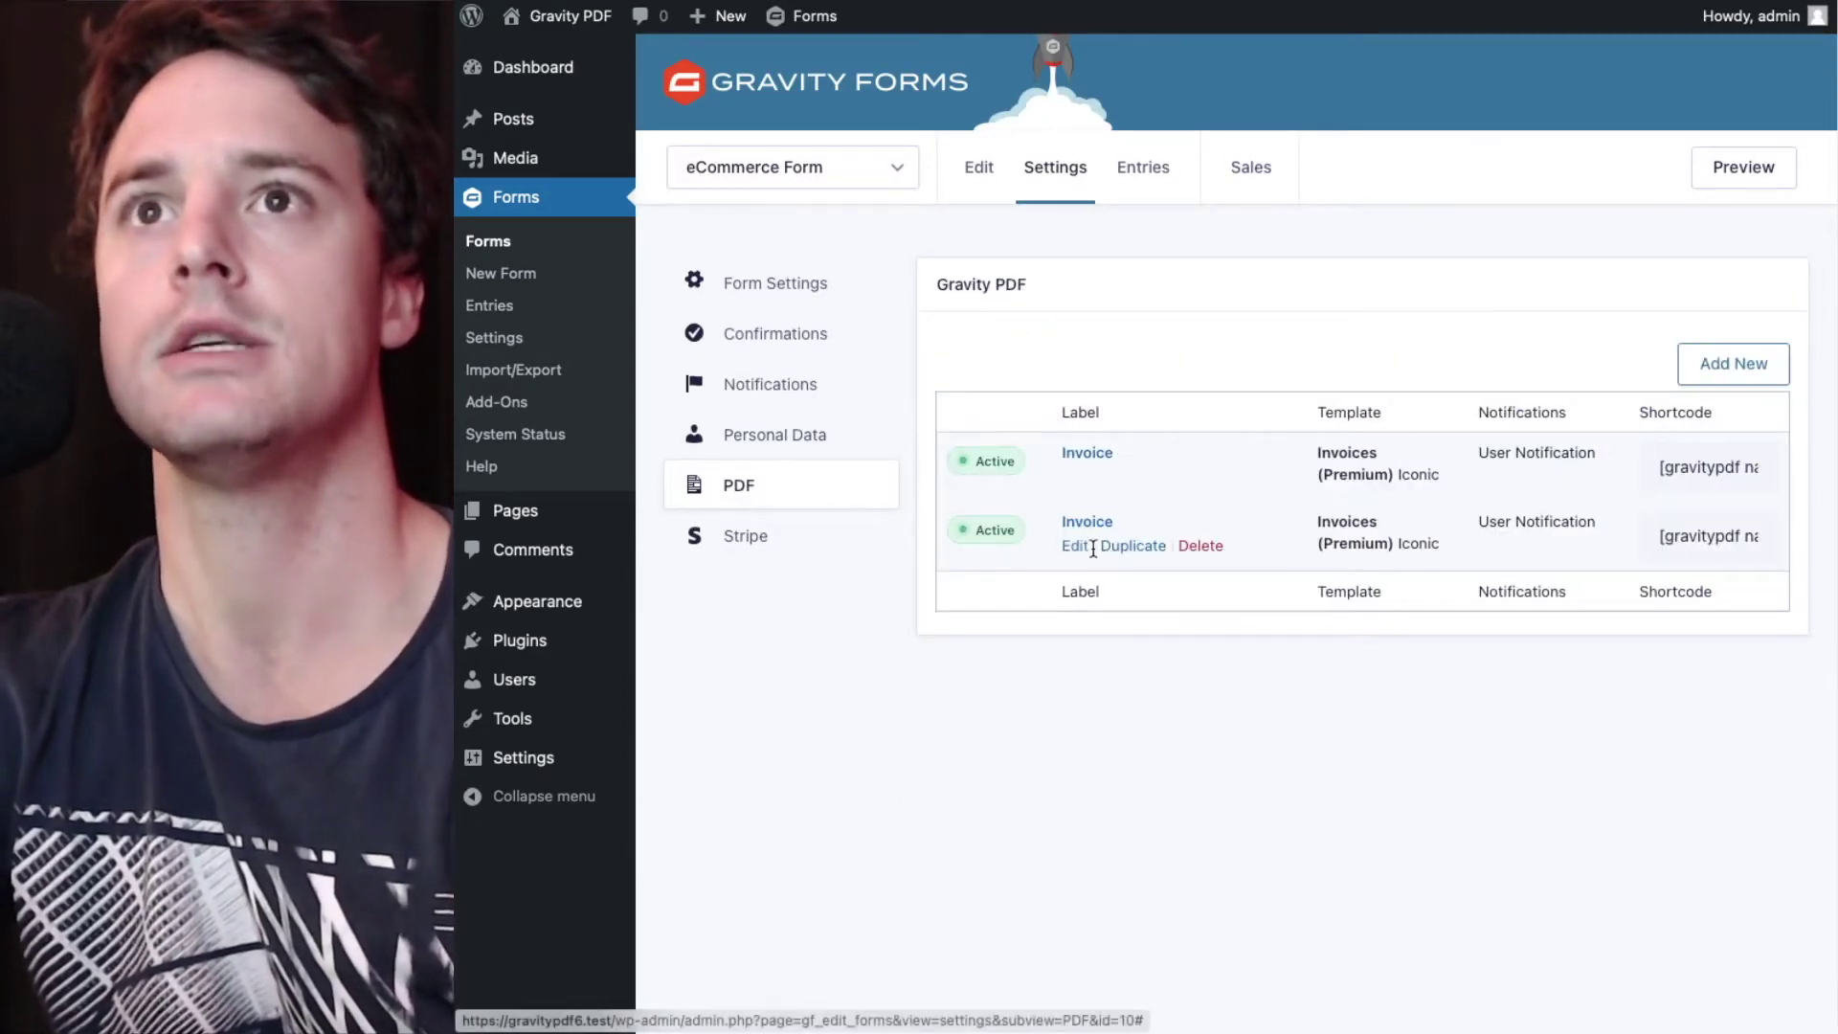
pyautogui.click(1085, 549)
pyautogui.scroll(-5, 1084, 555)
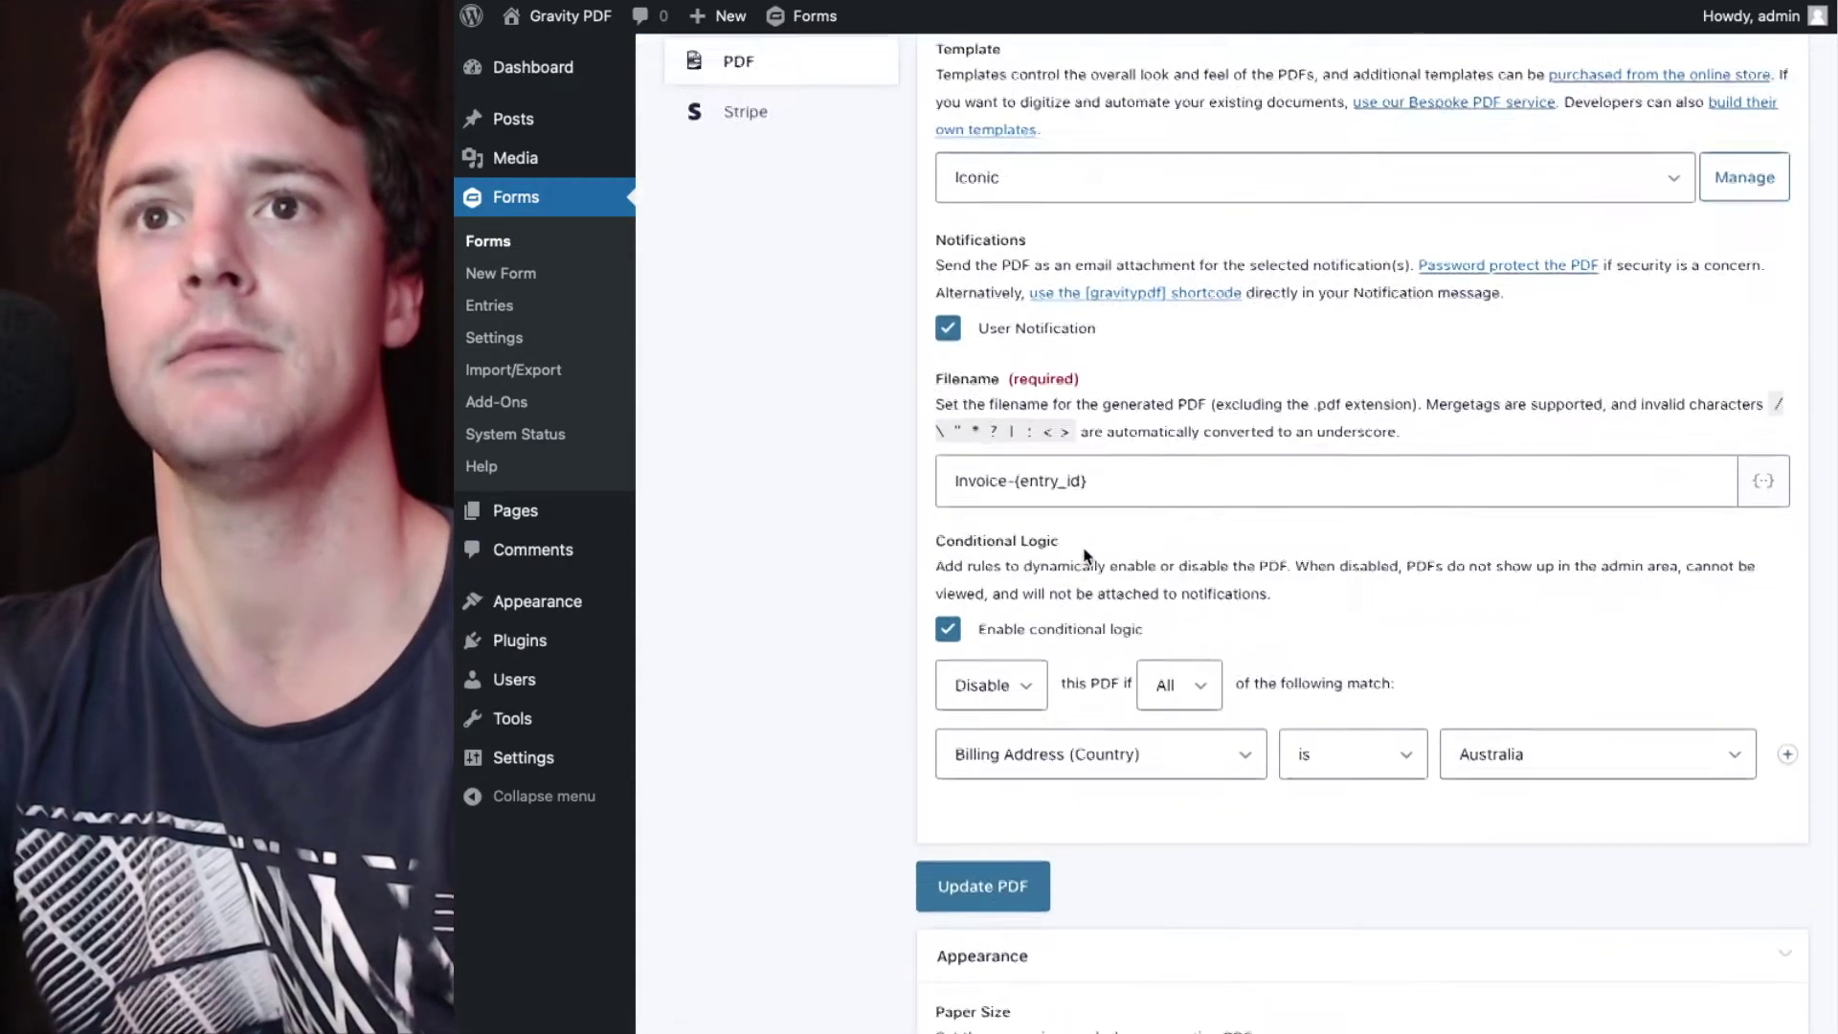
# - Add a second rule based on Payment Method with value Direct Deposit
pyautogui.click(1786, 688)
pyautogui.click(1099, 745)
pyautogui.scroll(-3, 1098, 738)
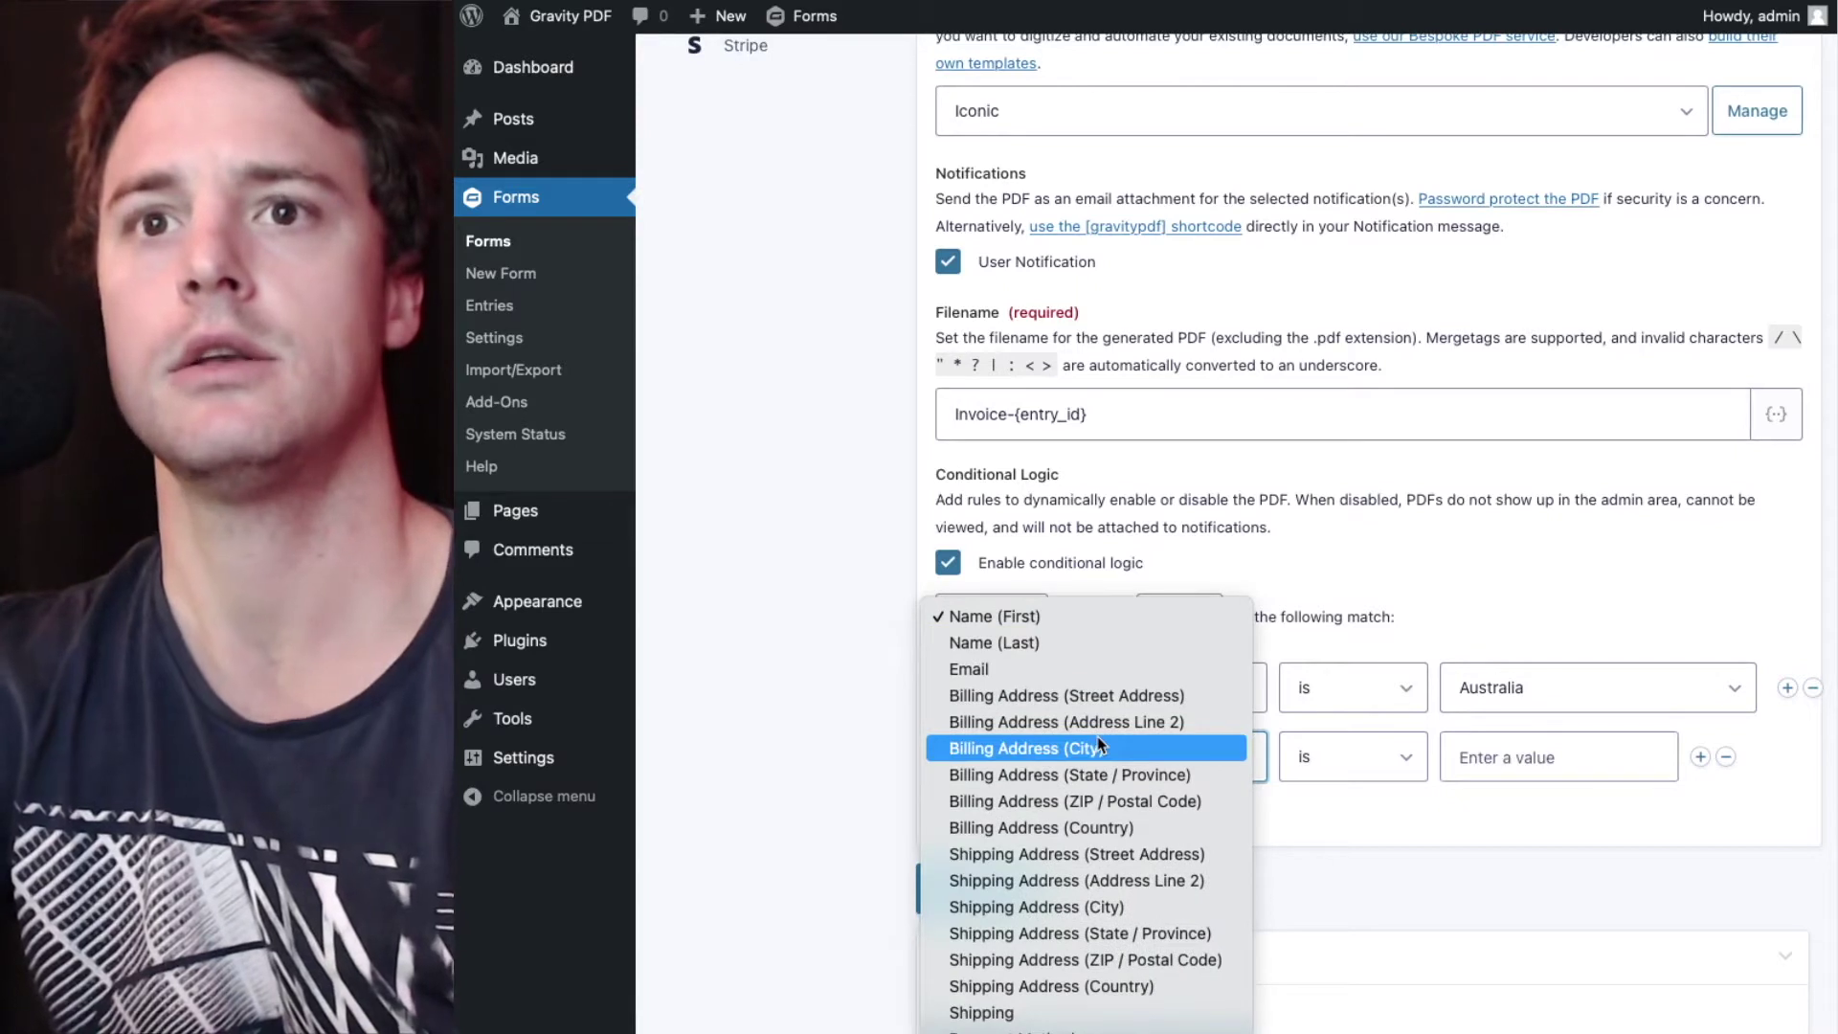
pyautogui.click(1053, 1017)
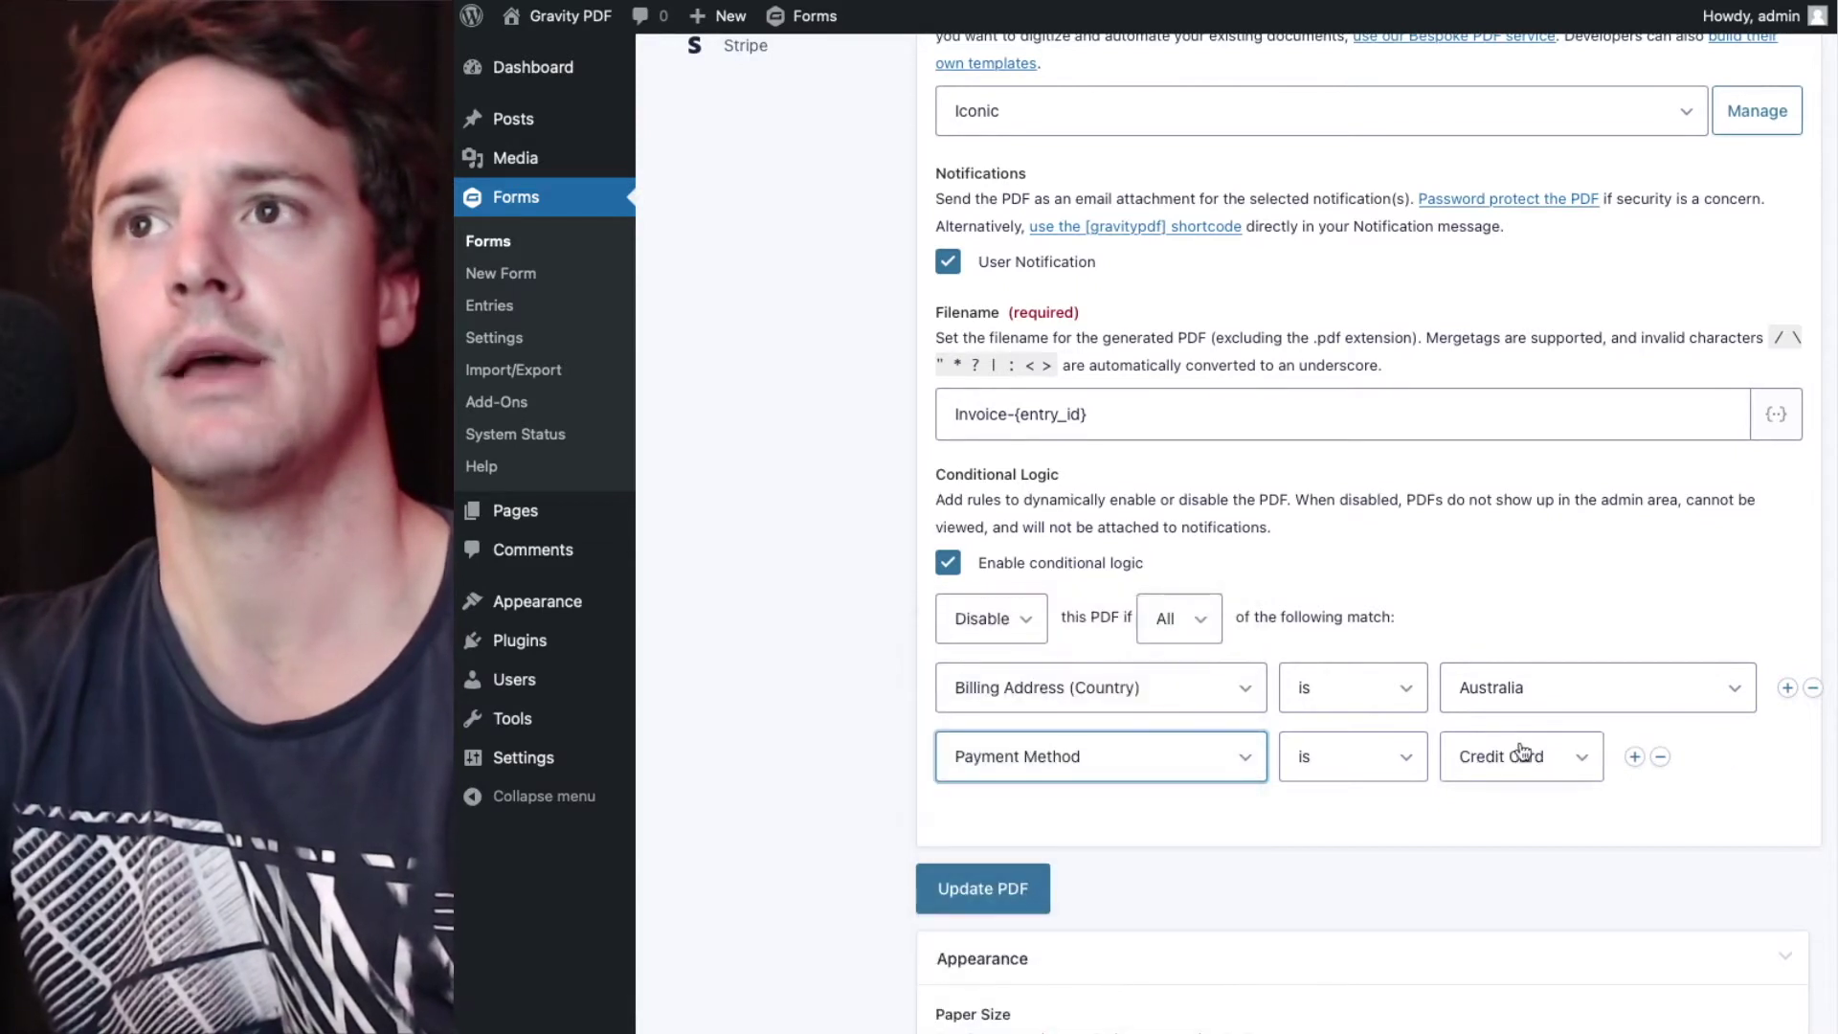
pyautogui.click(1533, 752)
pyautogui.click(1533, 746)
pyautogui.click(1549, 777)
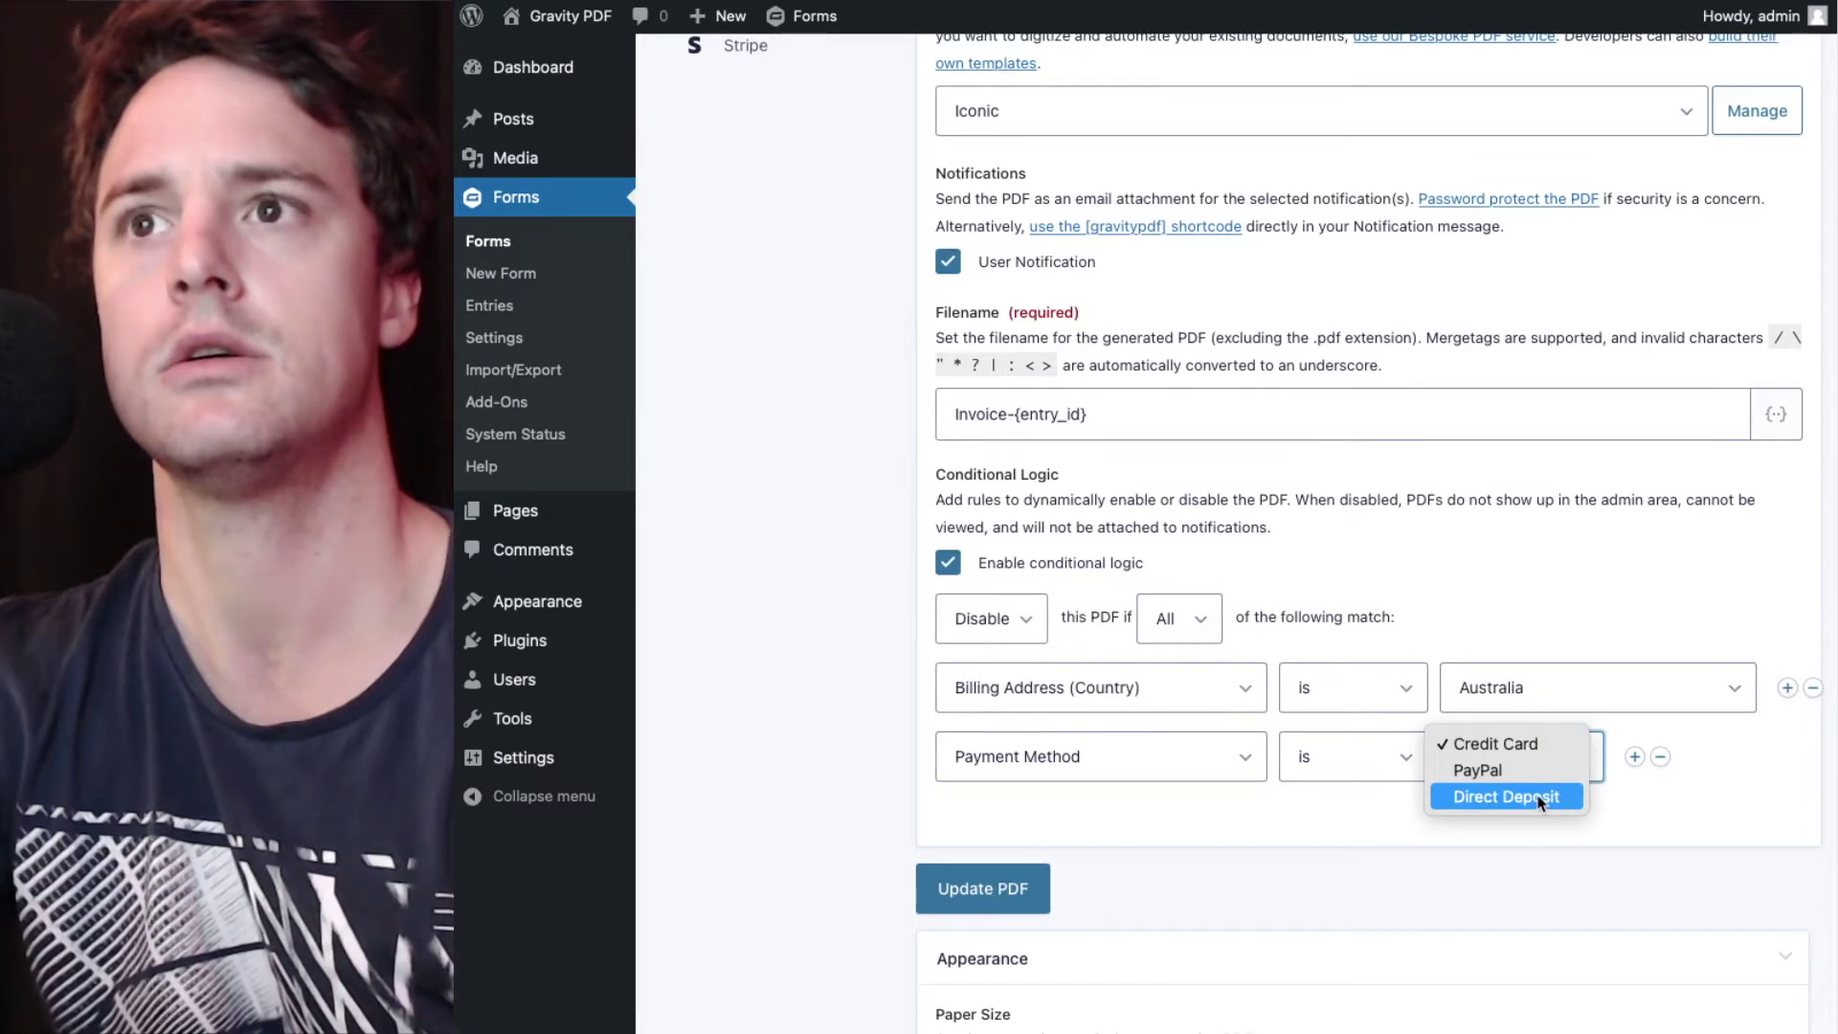
pyautogui.click(1533, 797)
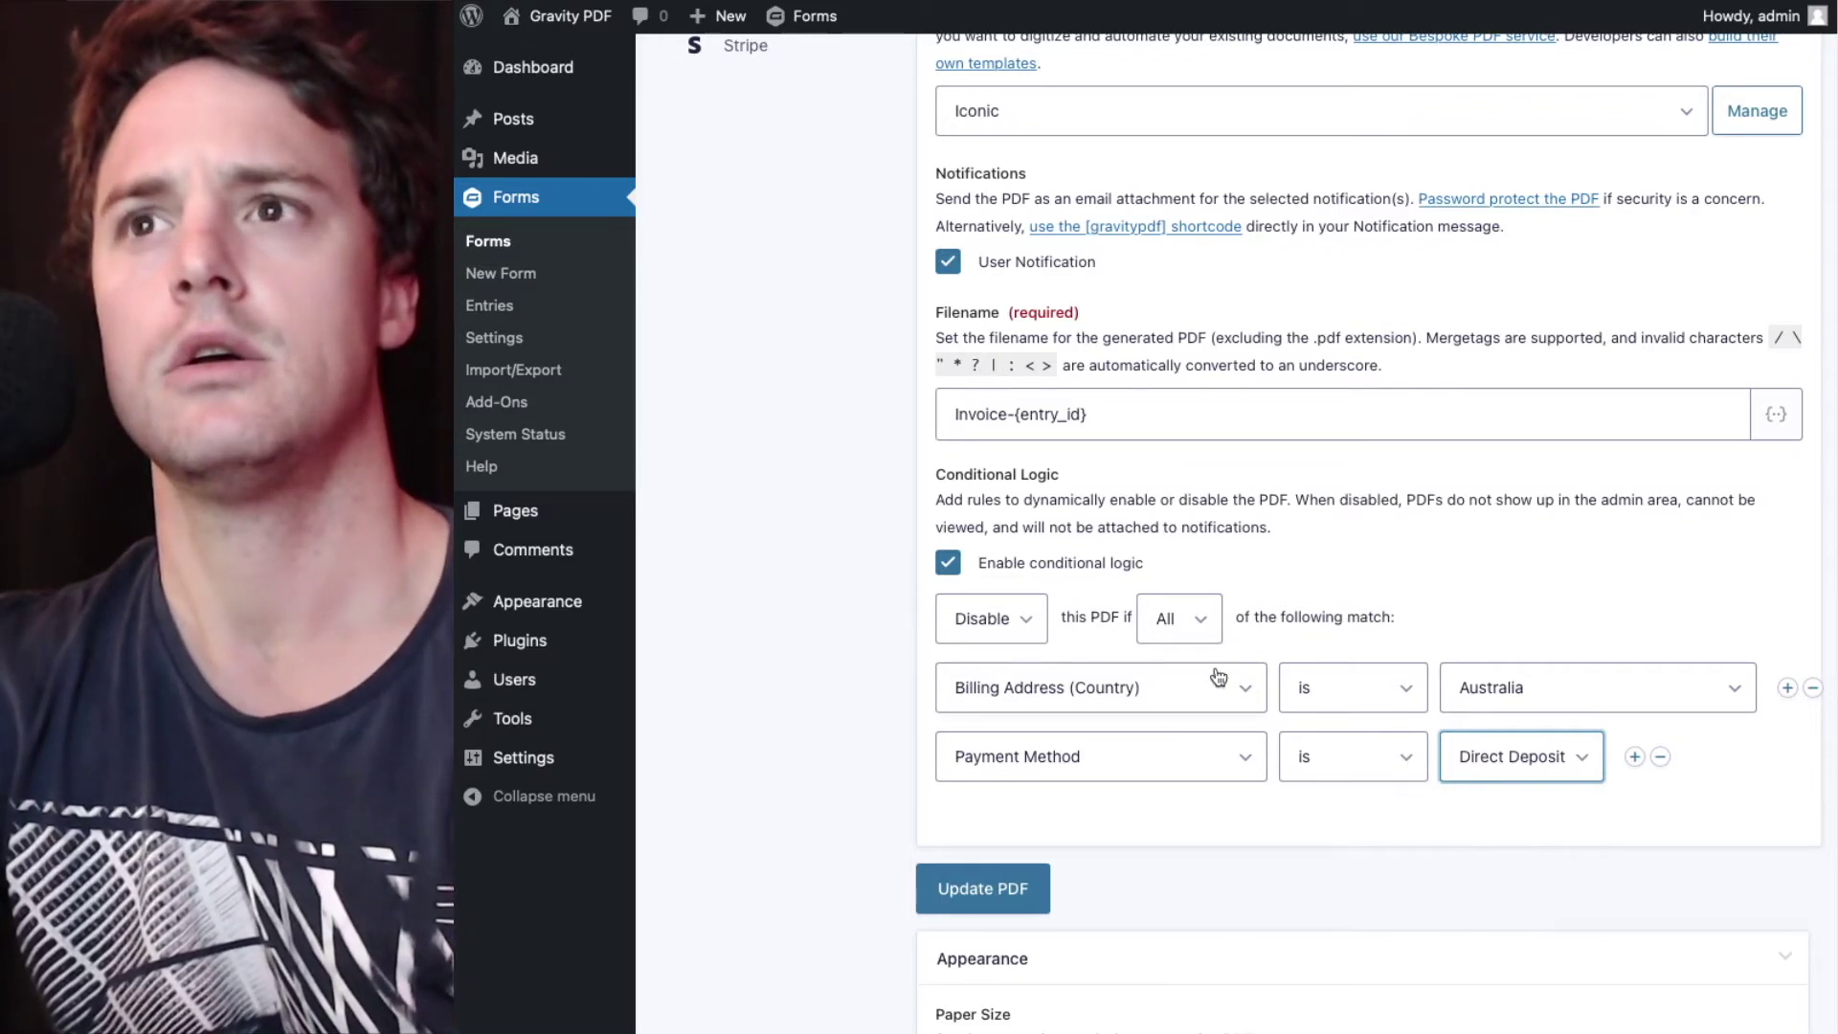
# - Change the rule to Payment Method is not Direct Deposit, keeping the action on Disable
pyautogui.click(1342, 653)
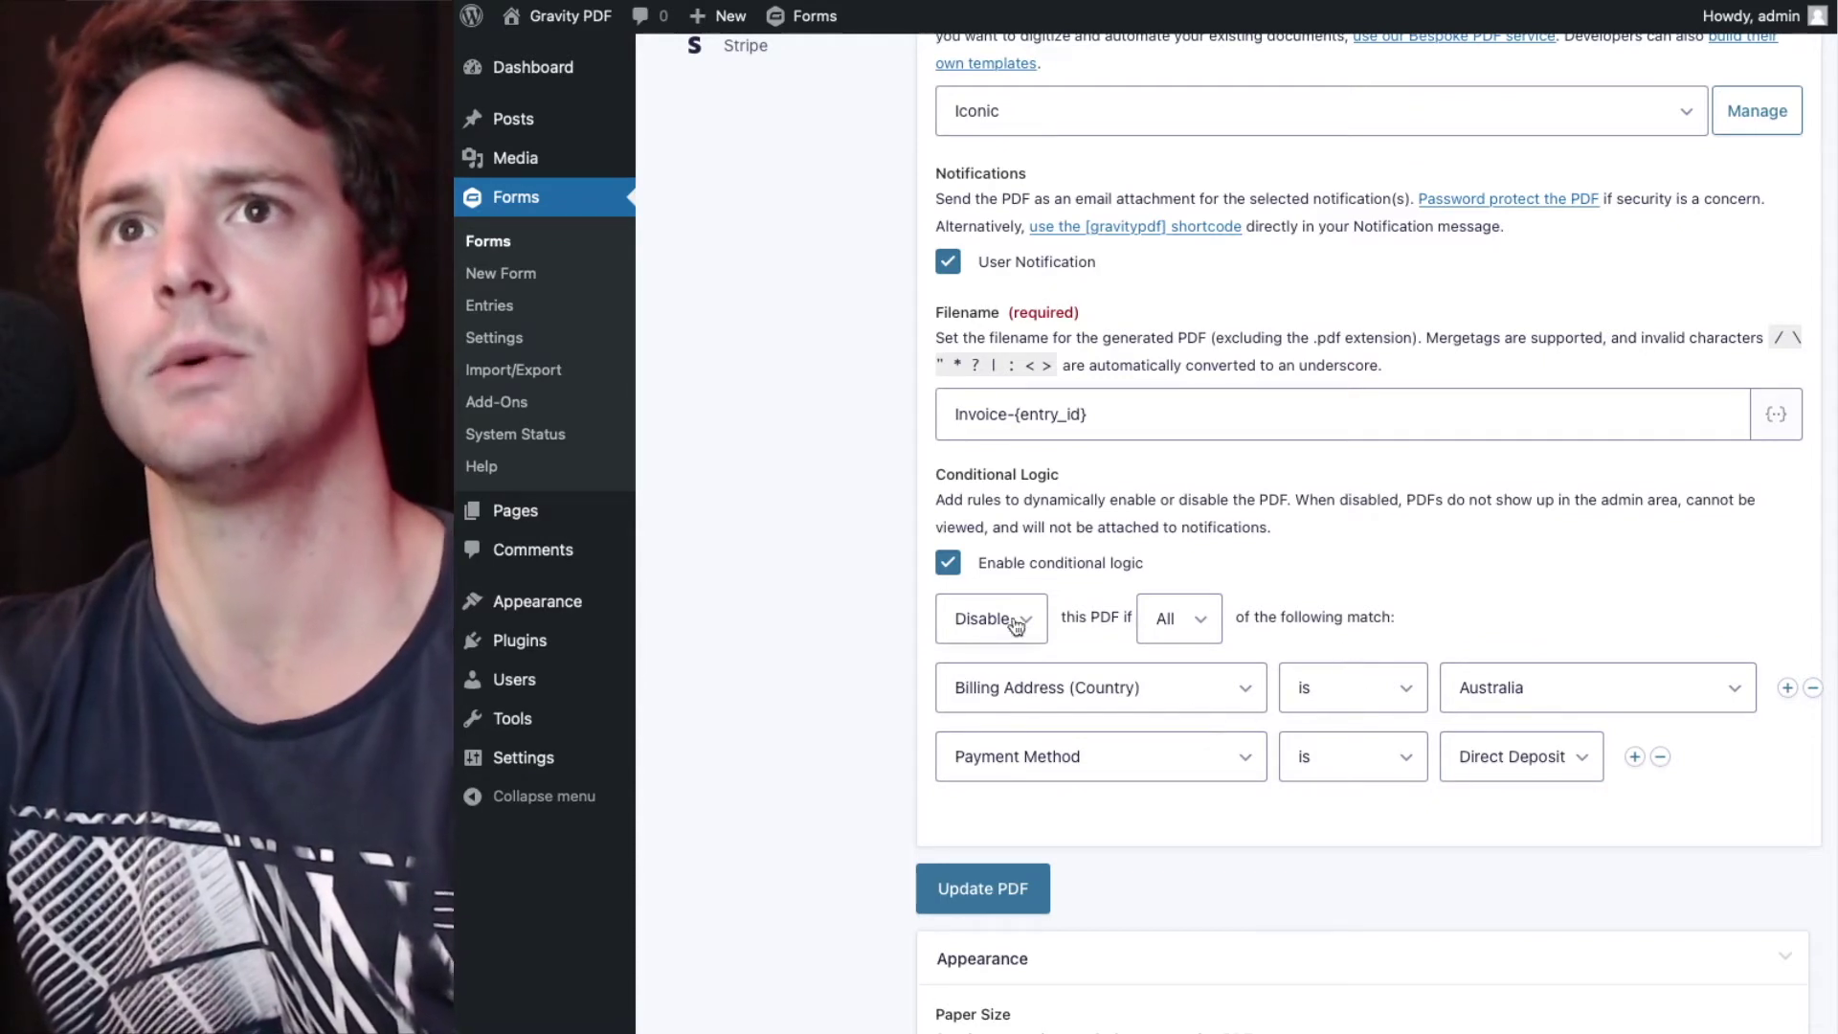
pyautogui.click(1379, 771)
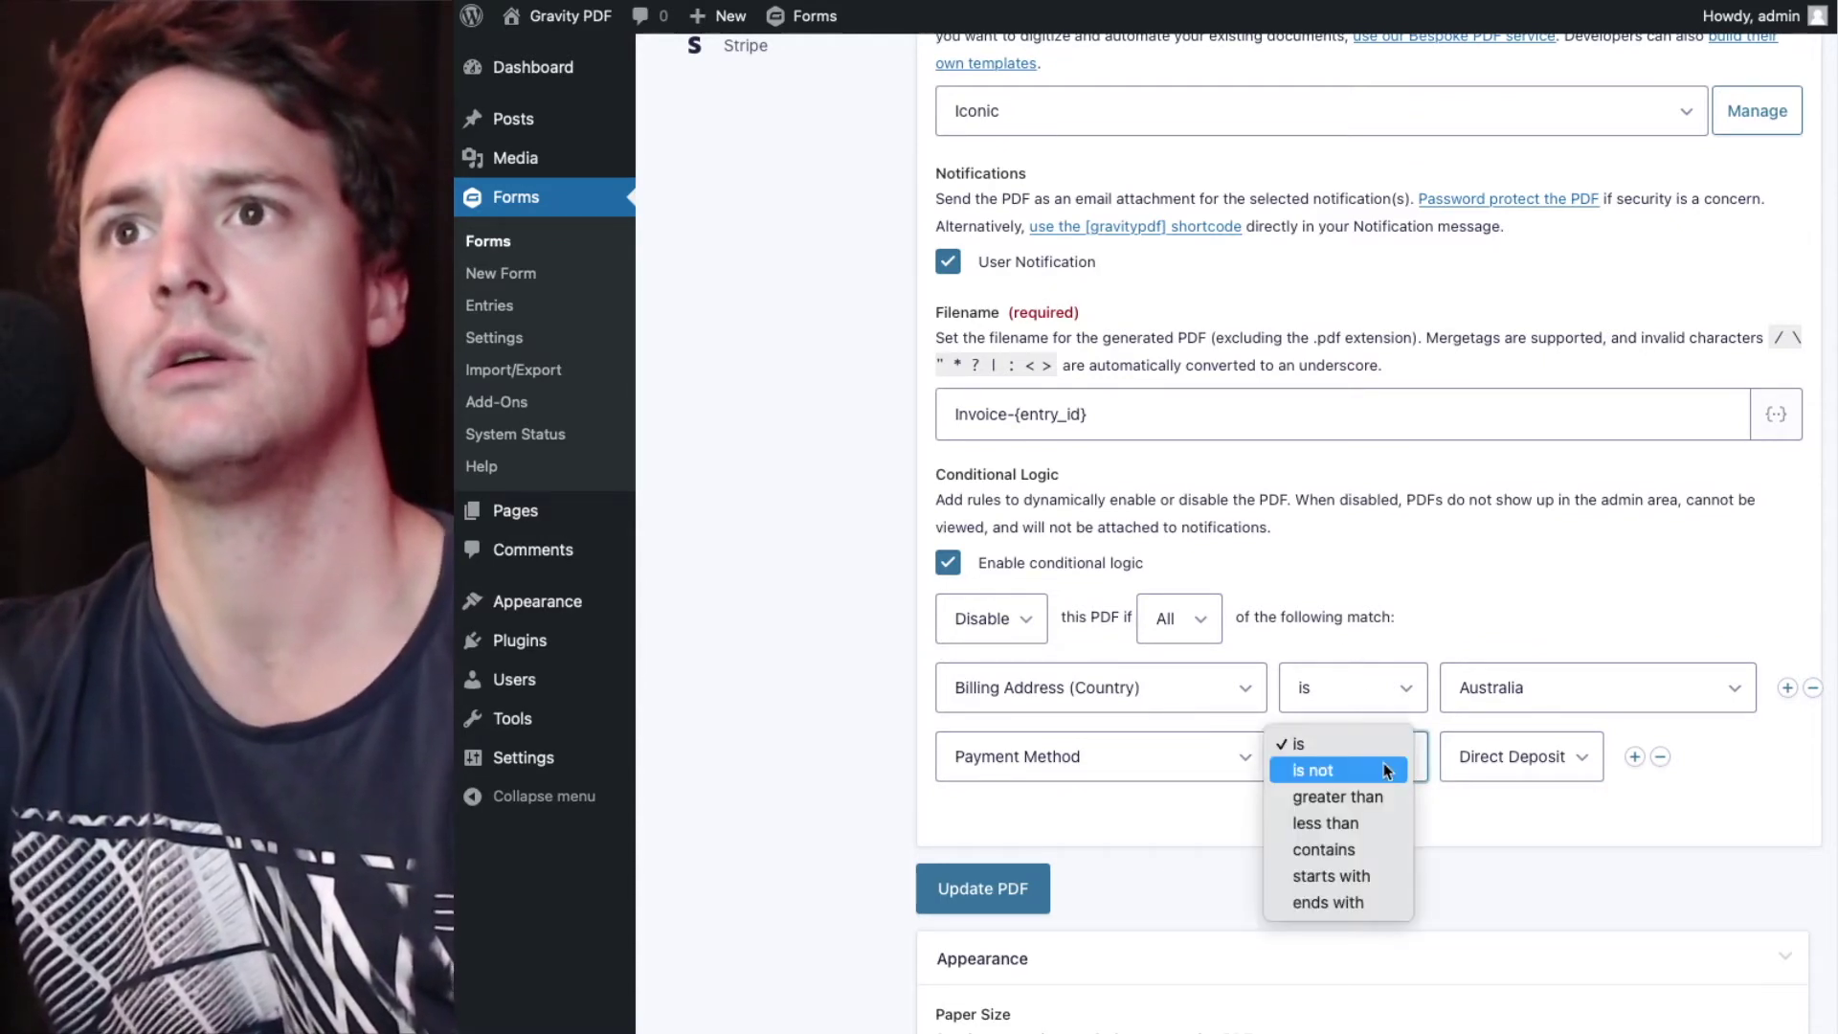
pyautogui.click(1385, 772)
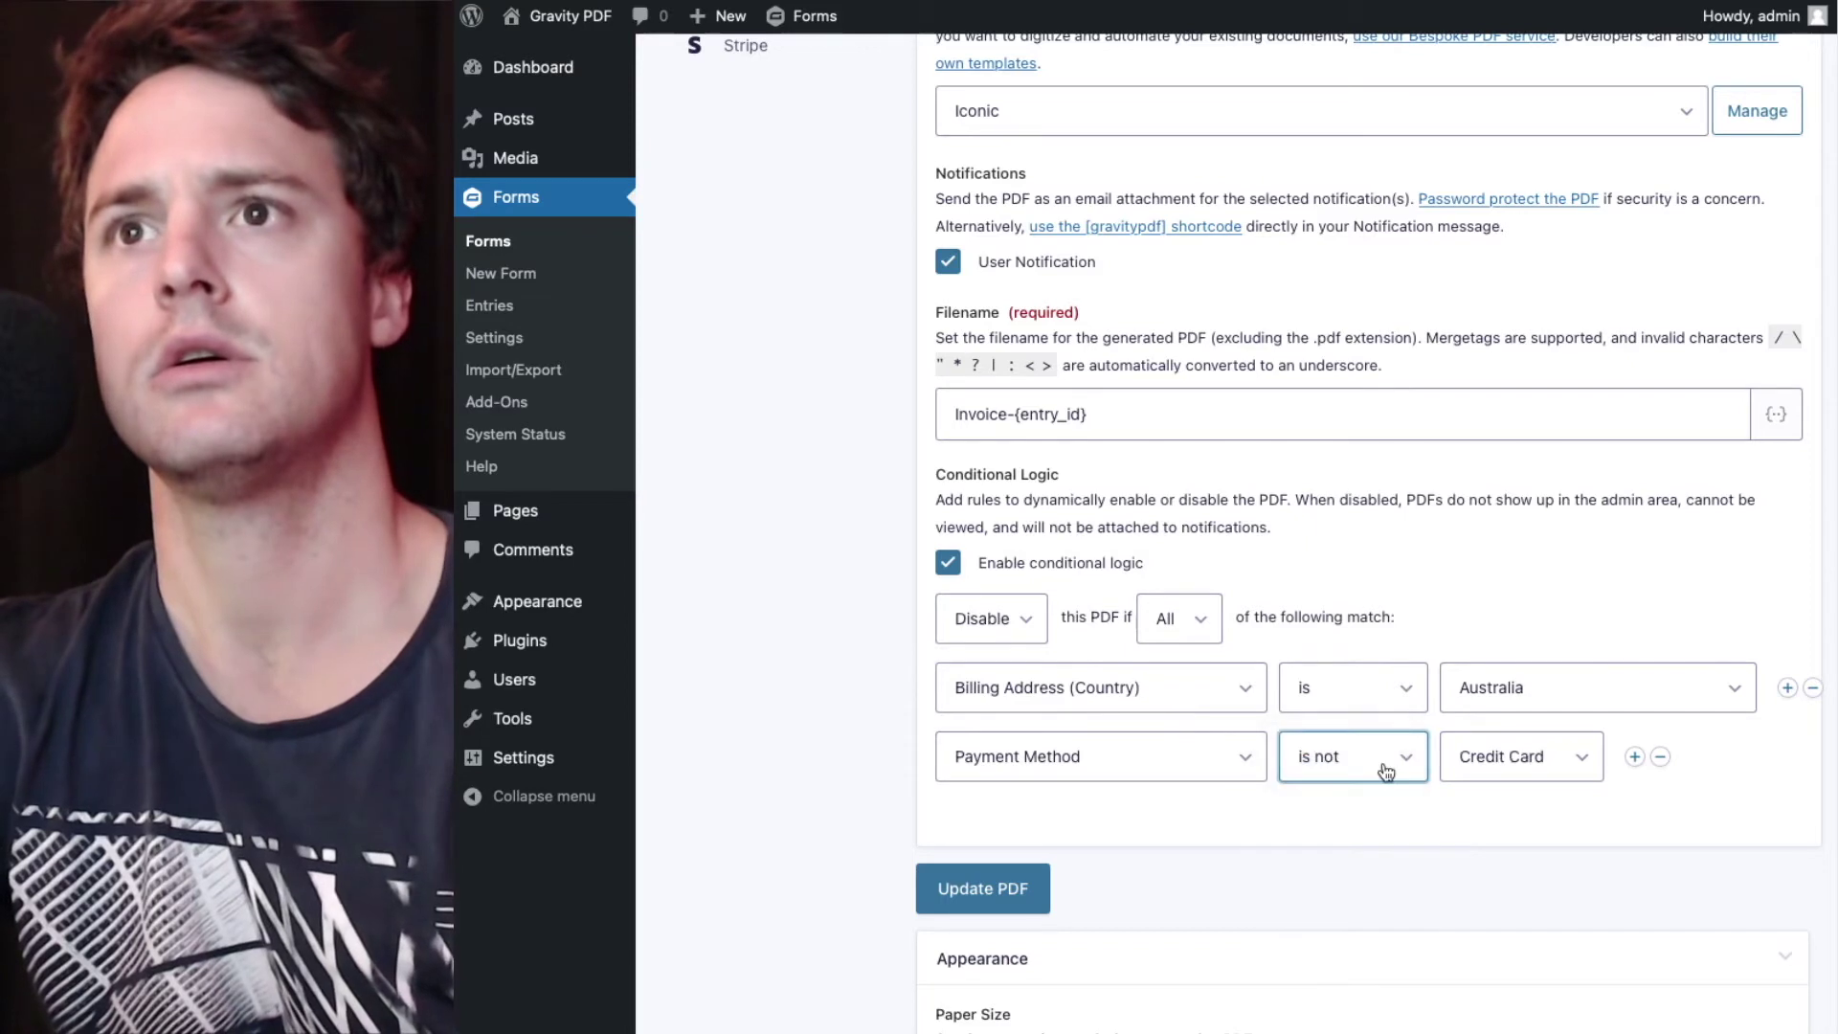
pyautogui.click(1521, 774)
pyautogui.click(1527, 798)
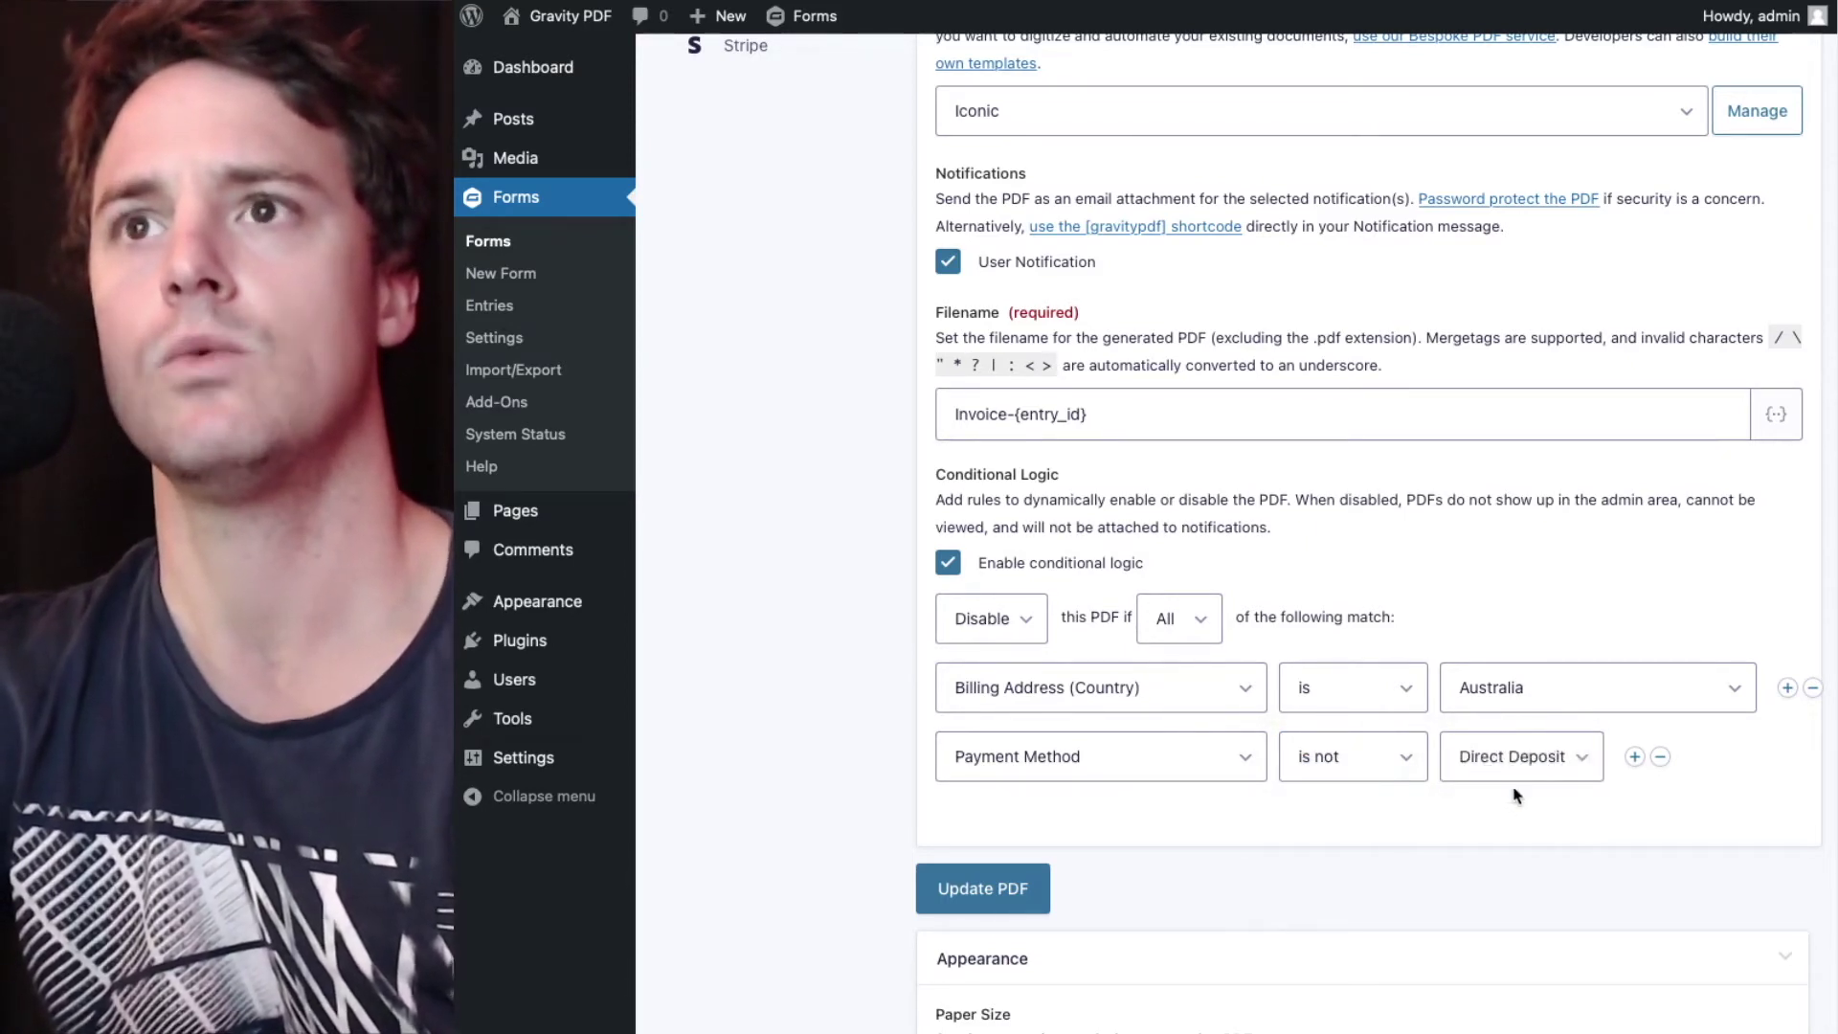
pyautogui.click(965, 628)
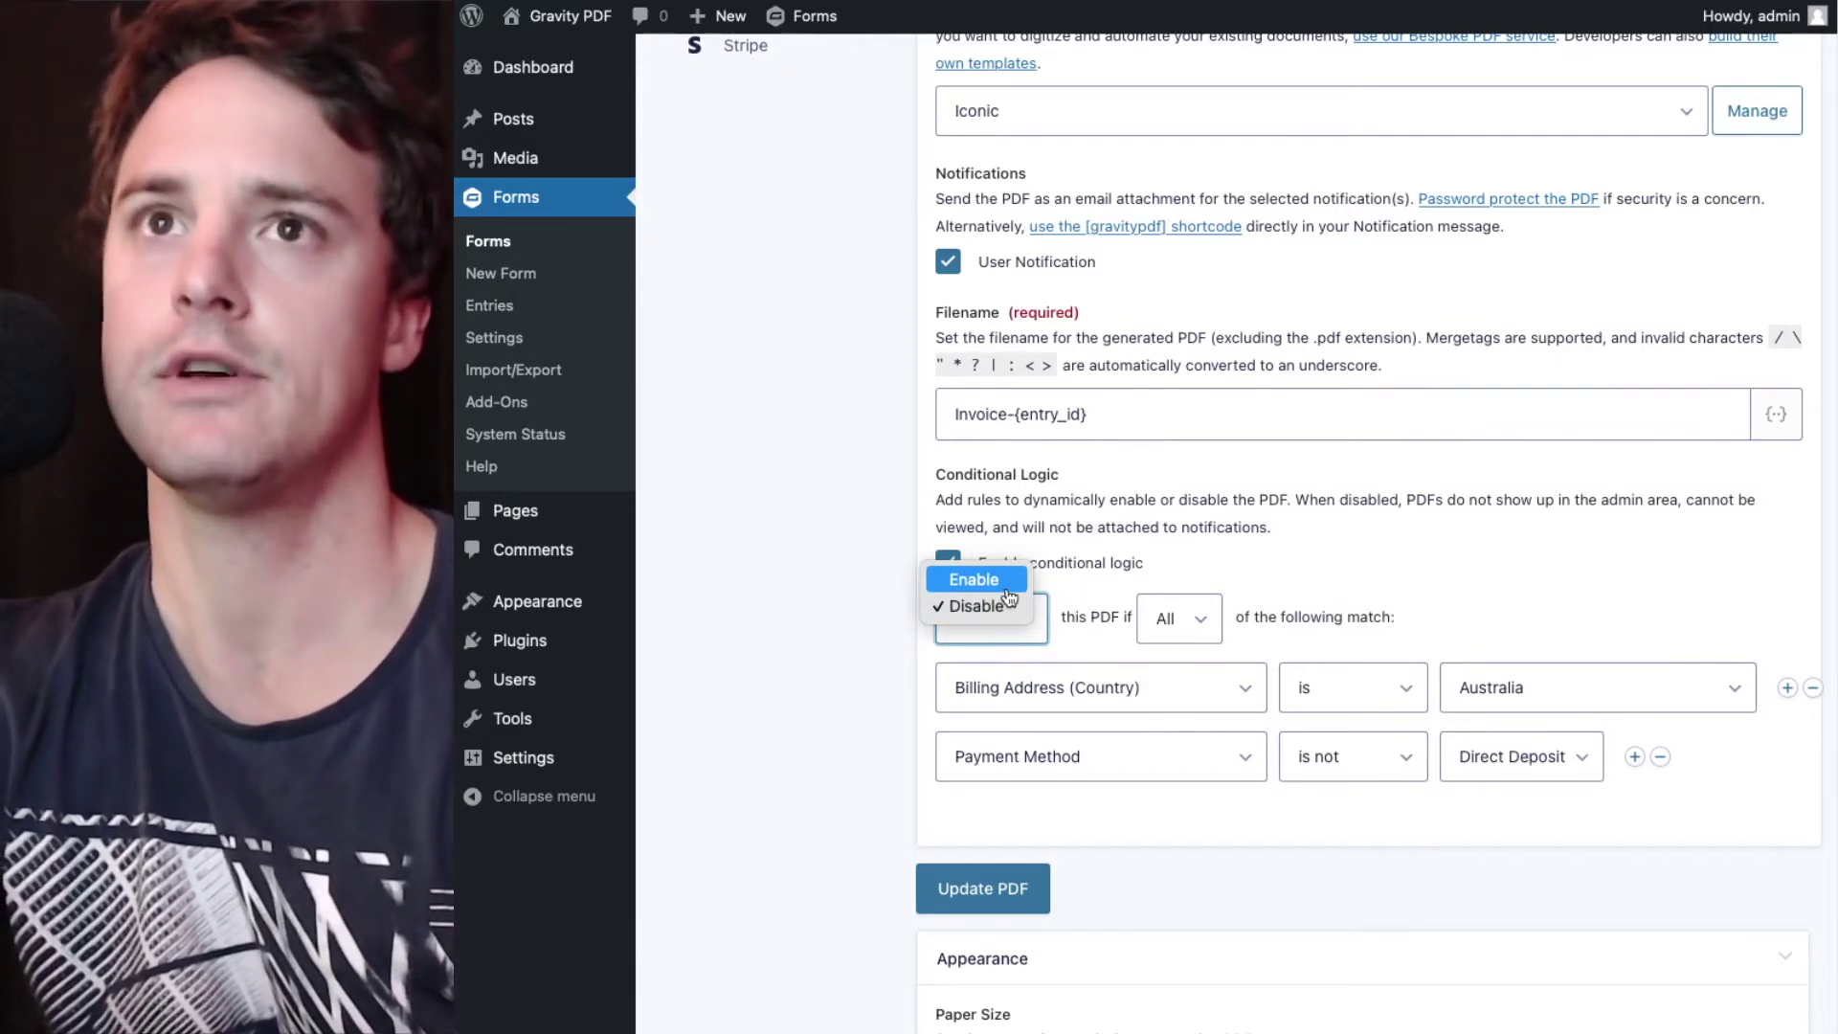
pyautogui.click(1003, 606)
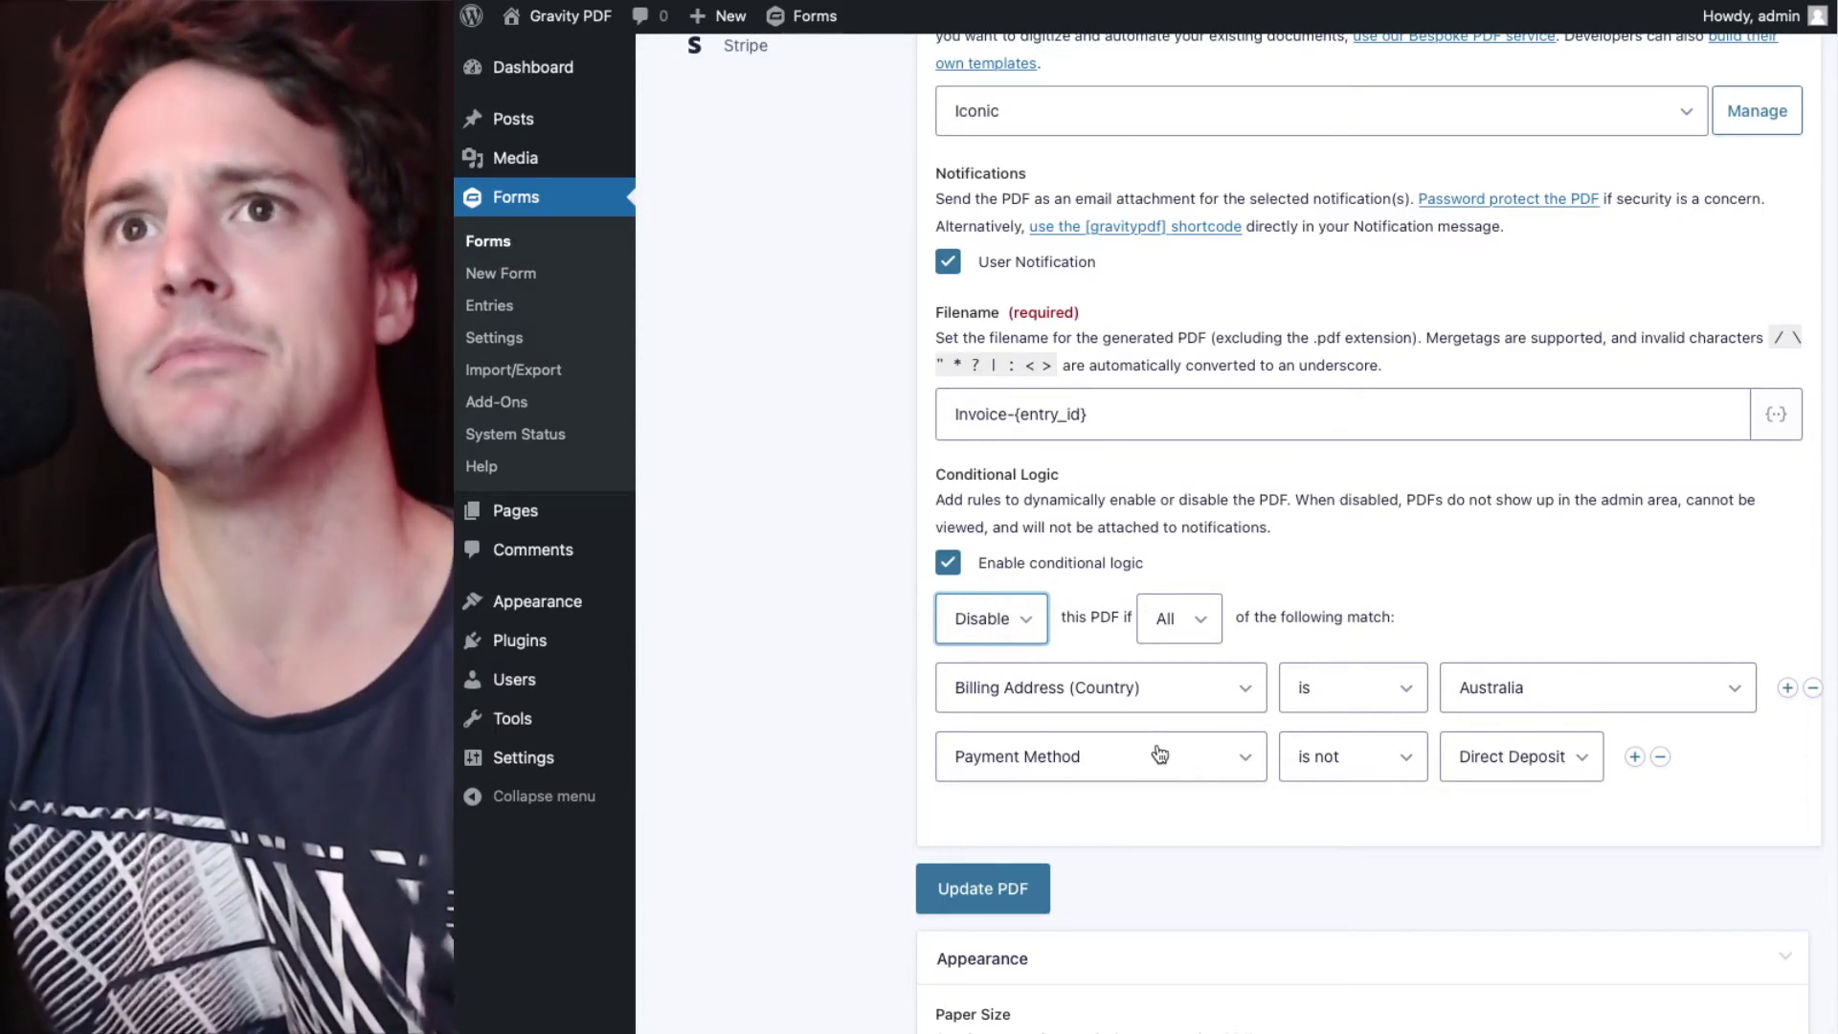
pyautogui.click(1120, 609)
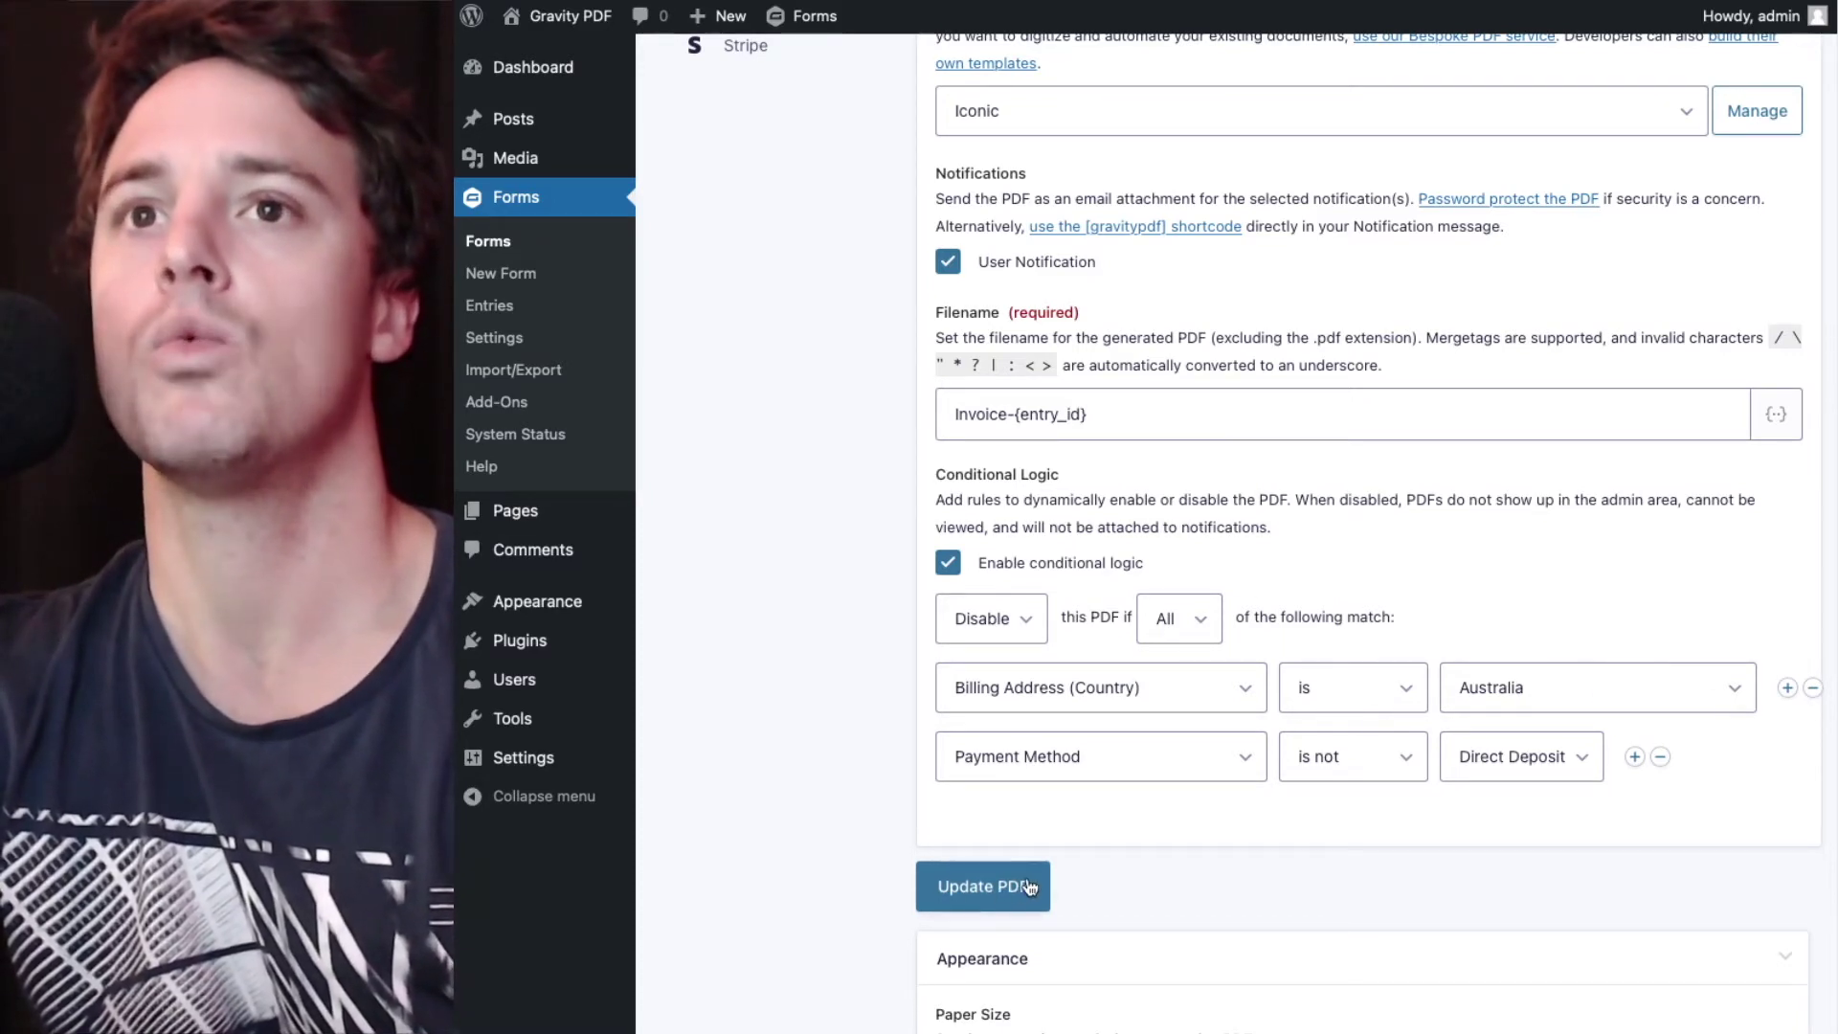
# - Save the second Invoice PDF with its current Disable rules
pyautogui.click(1029, 886)
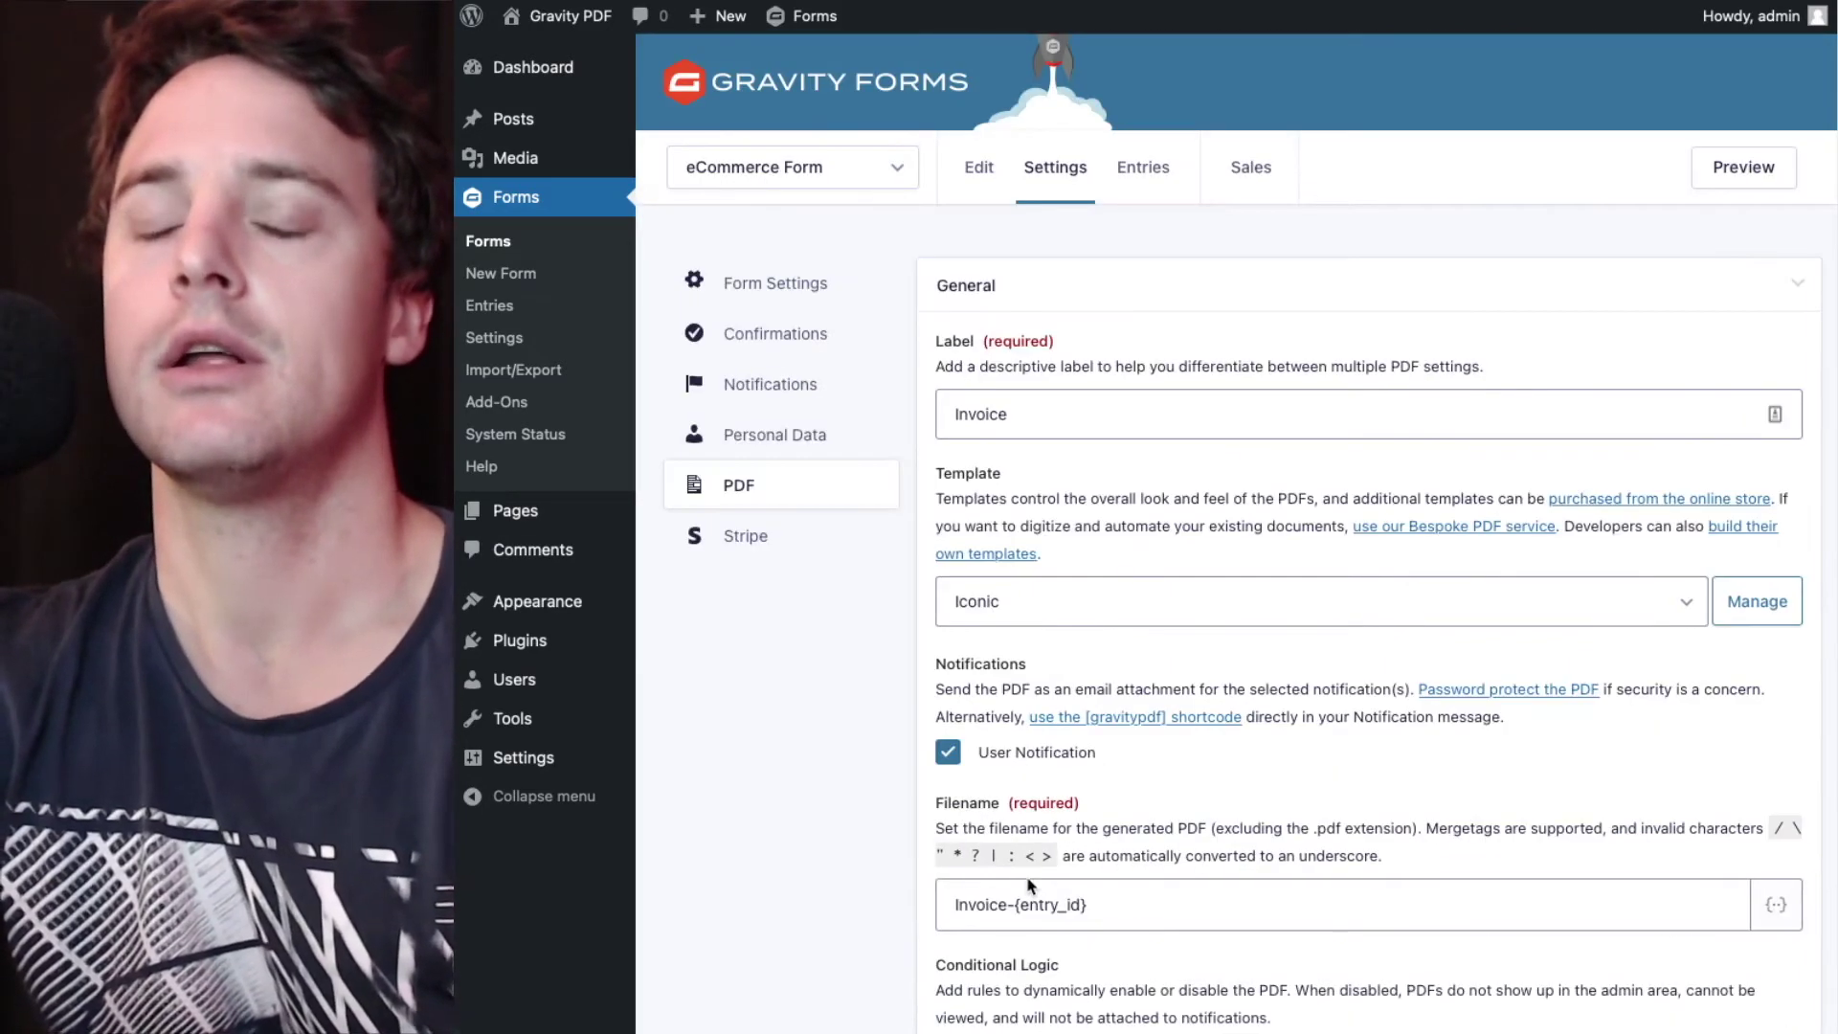
pyautogui.scroll(-3, 1029, 885)
pyautogui.scroll(-2, 919, 840)
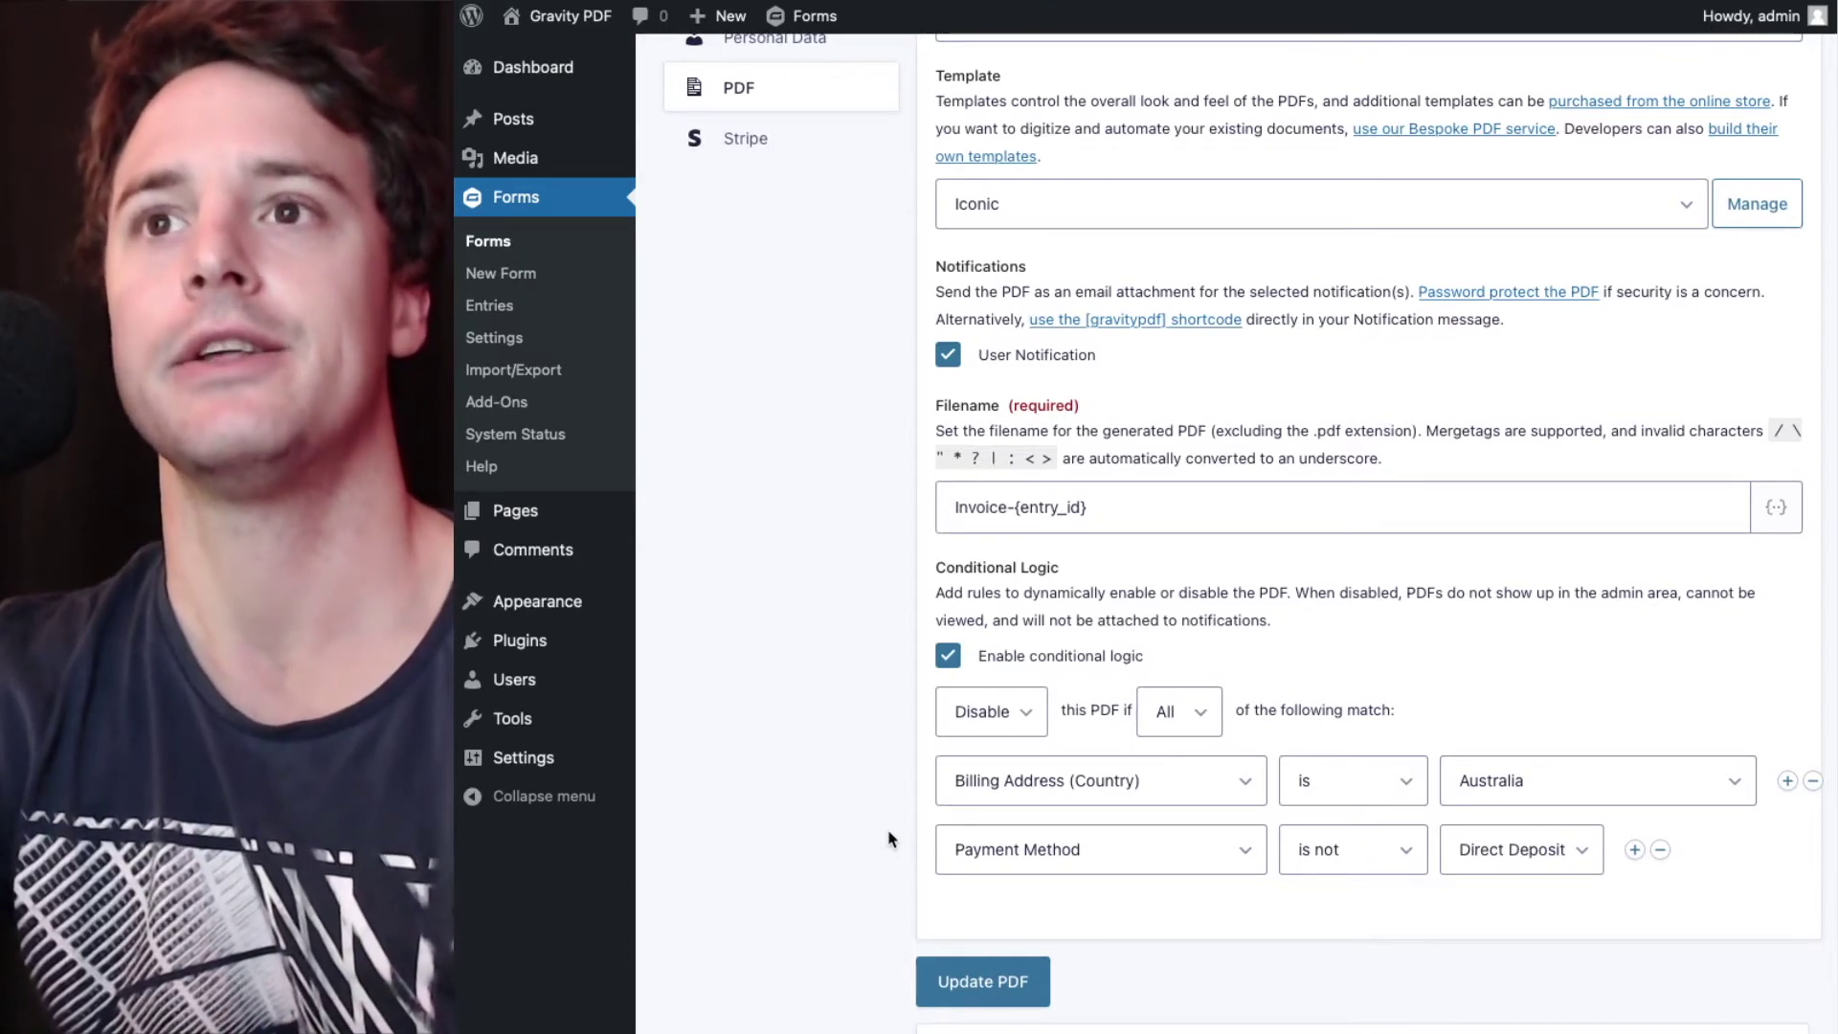
pyautogui.scroll(-1, 889, 839)
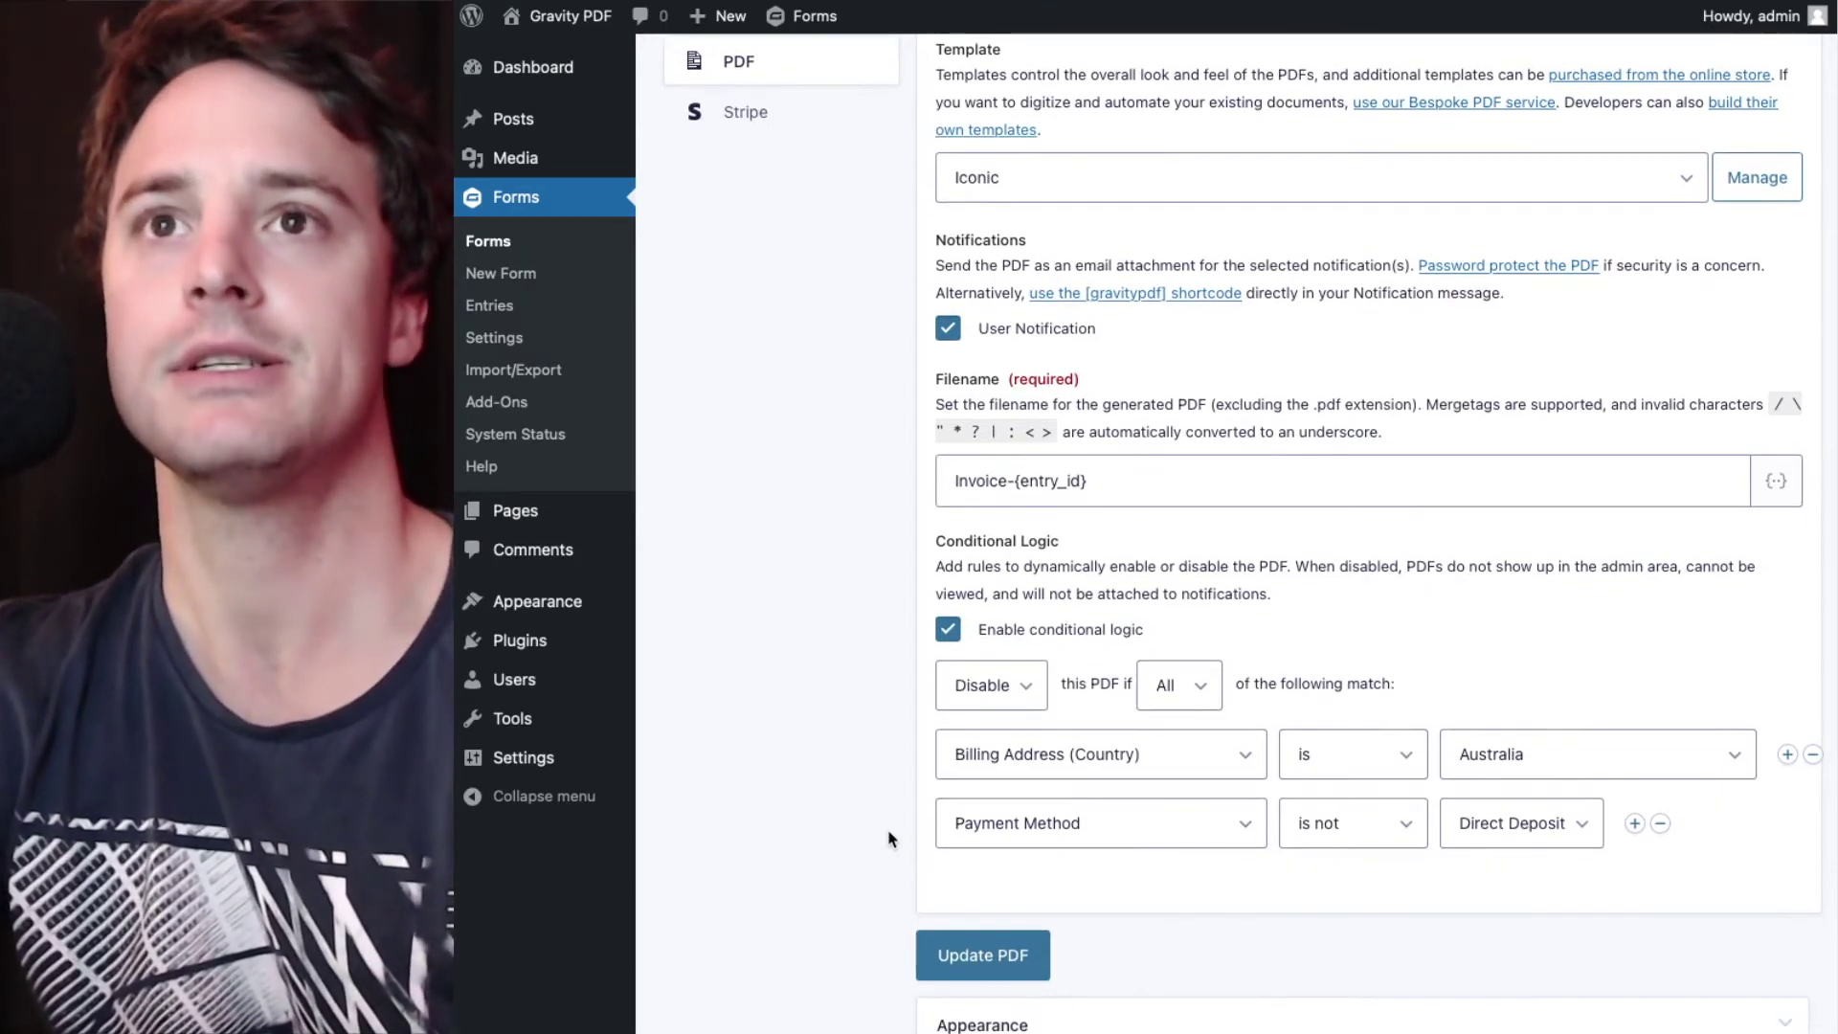
# - Switch the conditional logic action from Disable to Enable
pyautogui.click(1017, 681)
pyautogui.click(1018, 675)
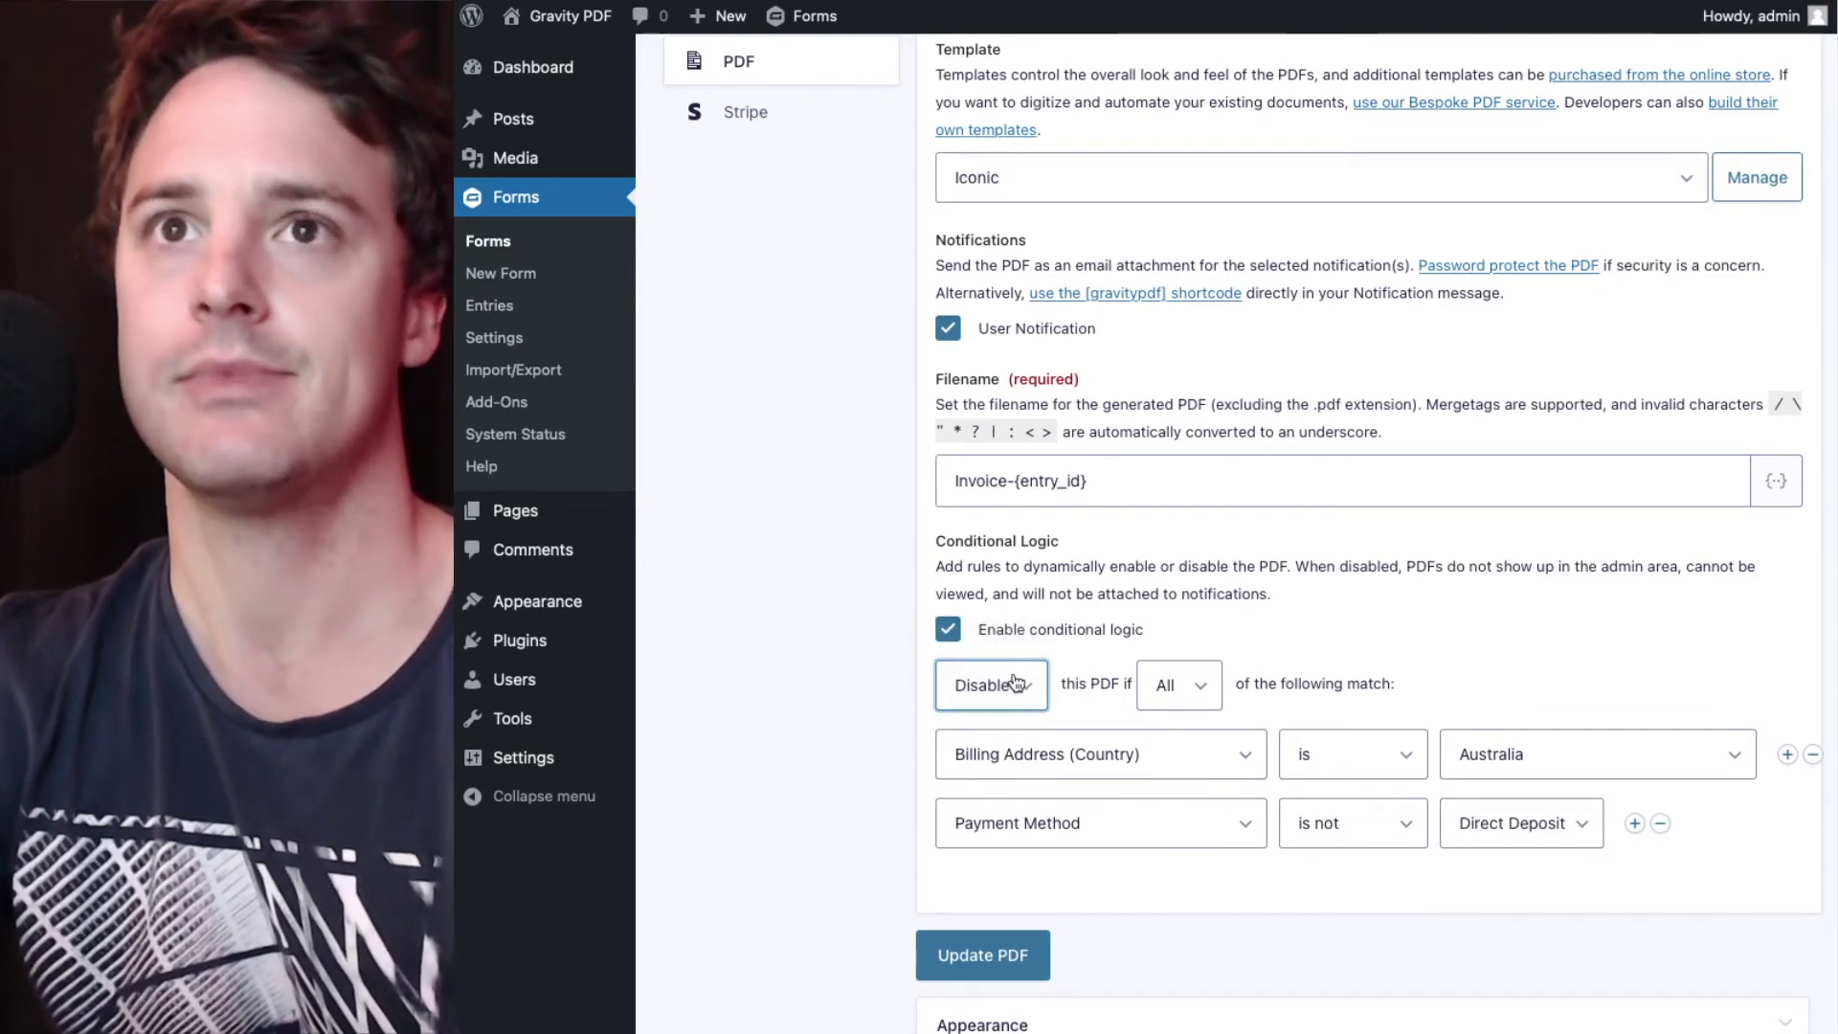
pyautogui.click(1018, 682)
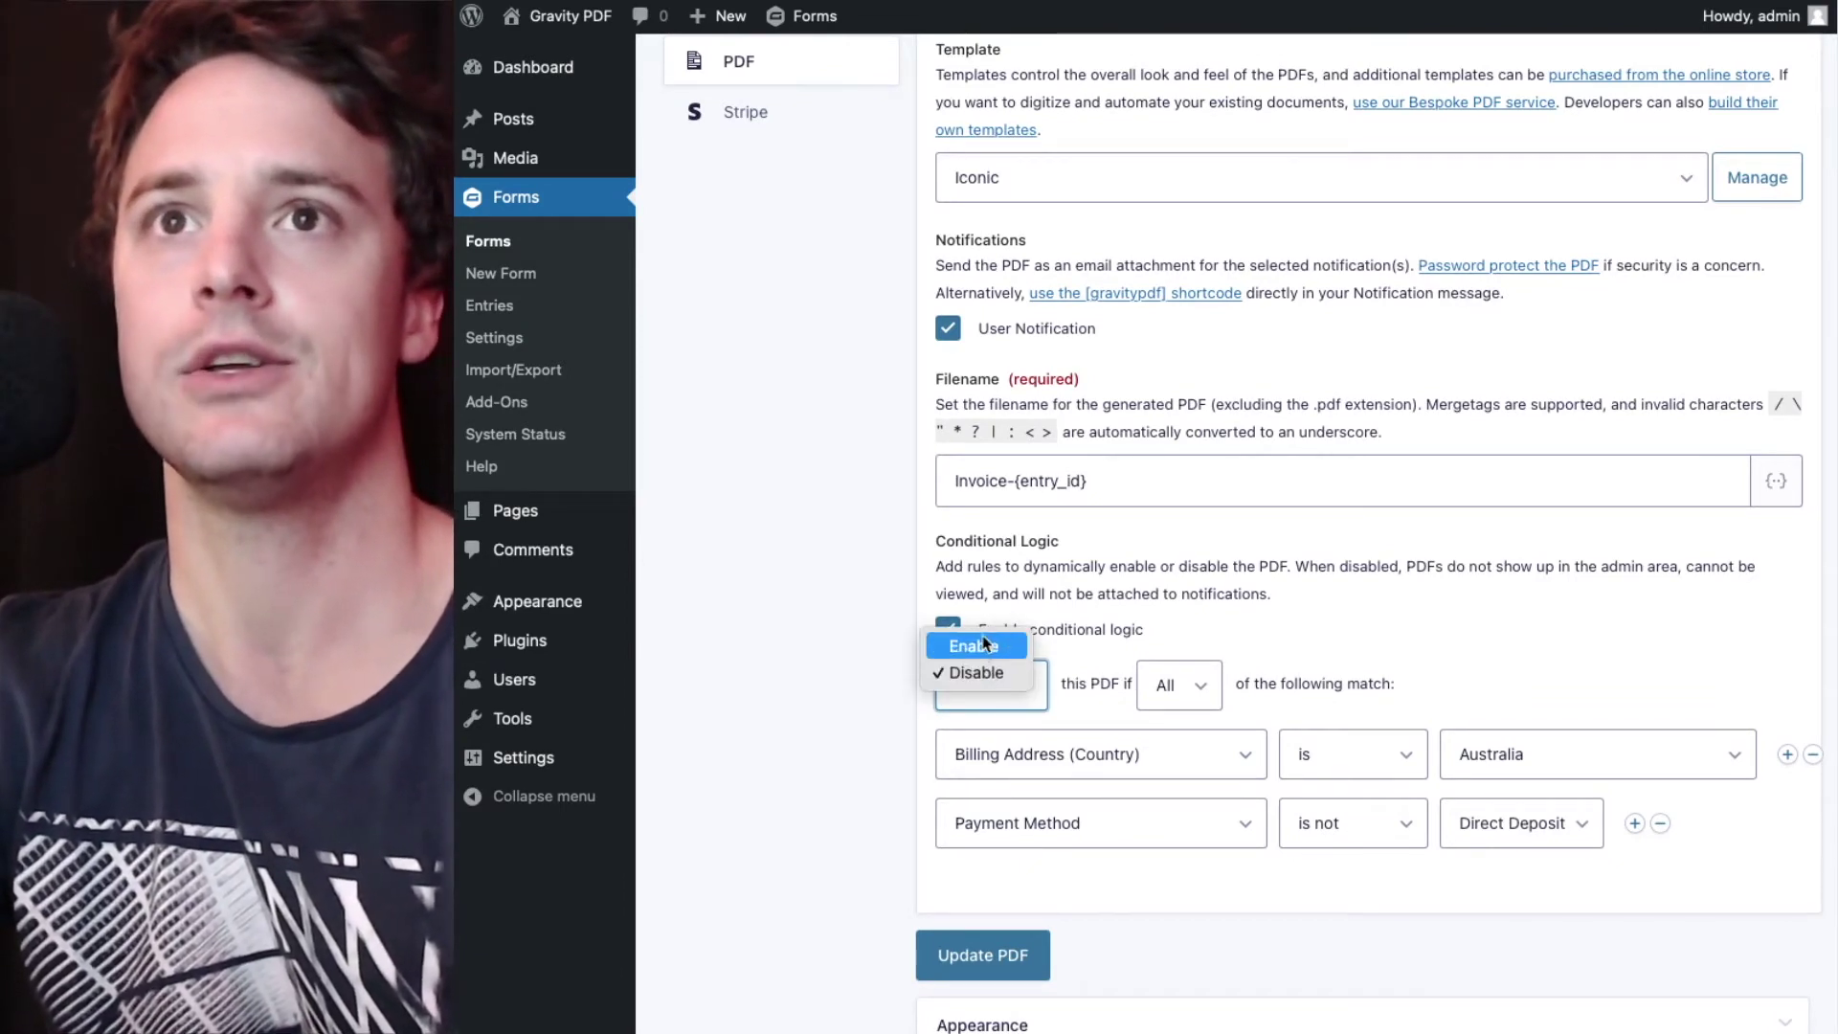
pyautogui.click(982, 646)
# - Set the Billing Address (Country) rule to 'is not' Australia
pyautogui.click(904, 732)
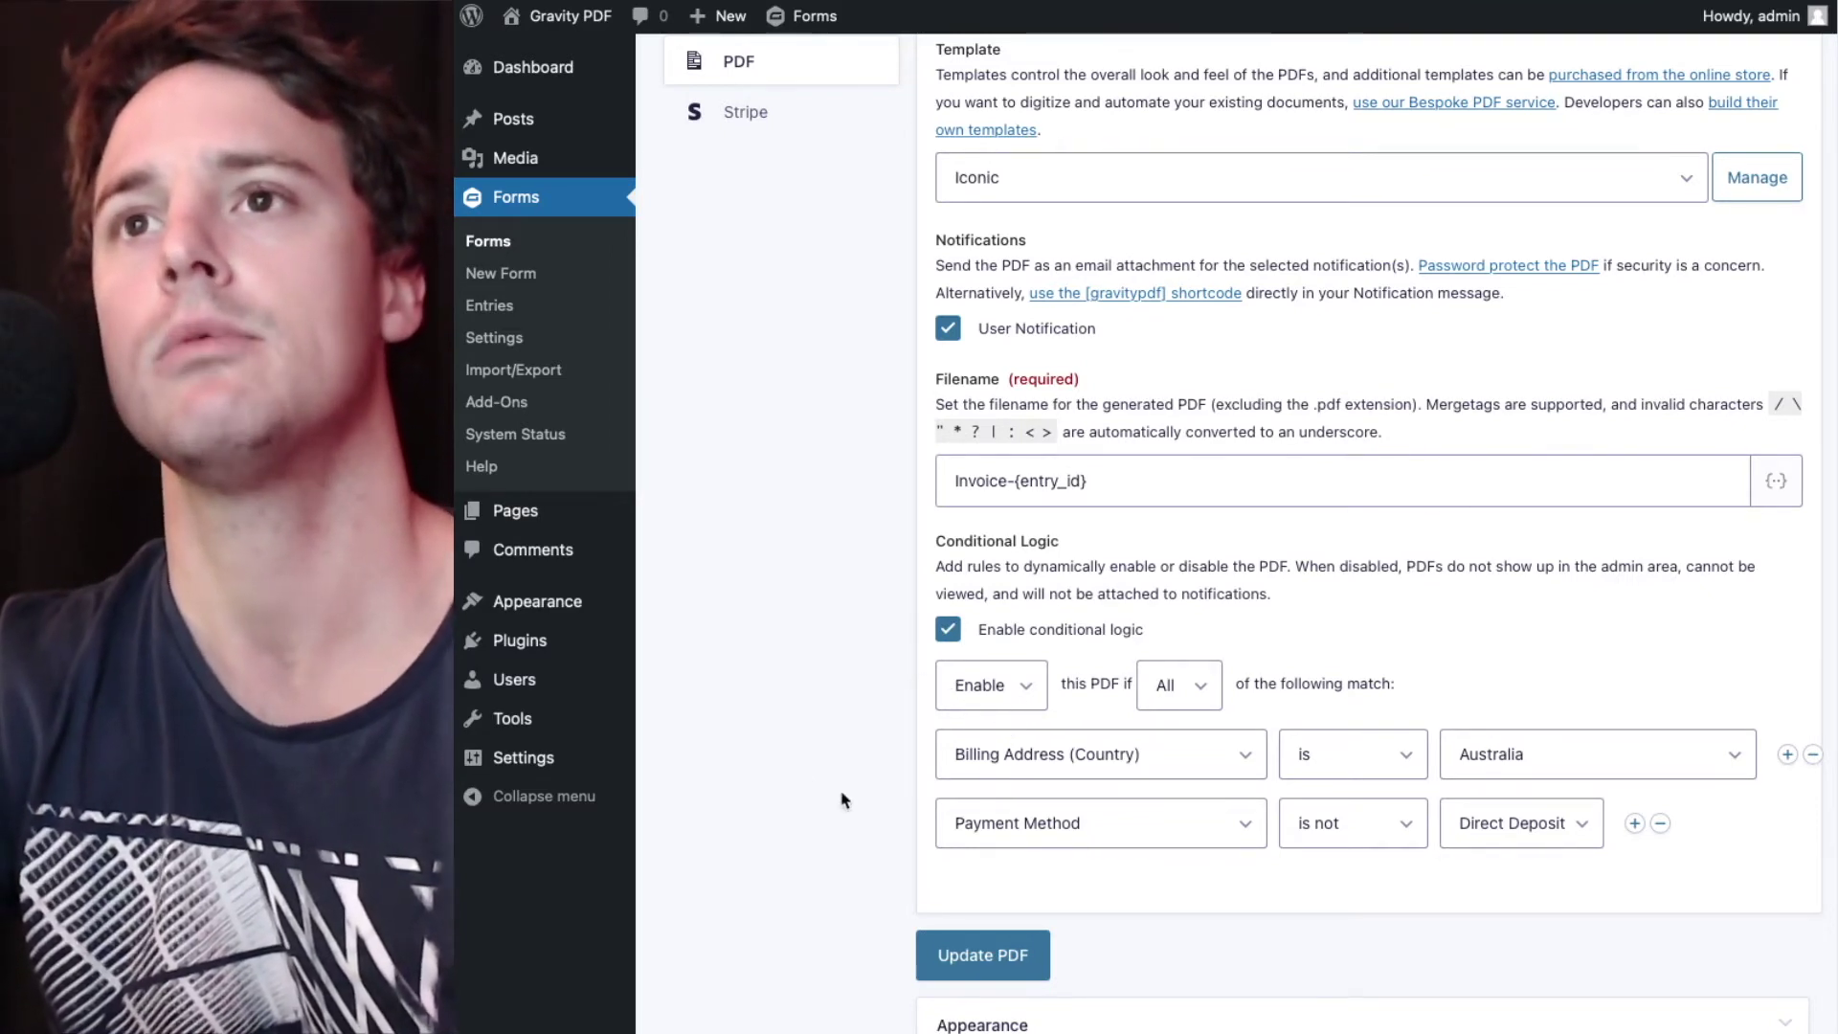
pyautogui.click(1390, 754)
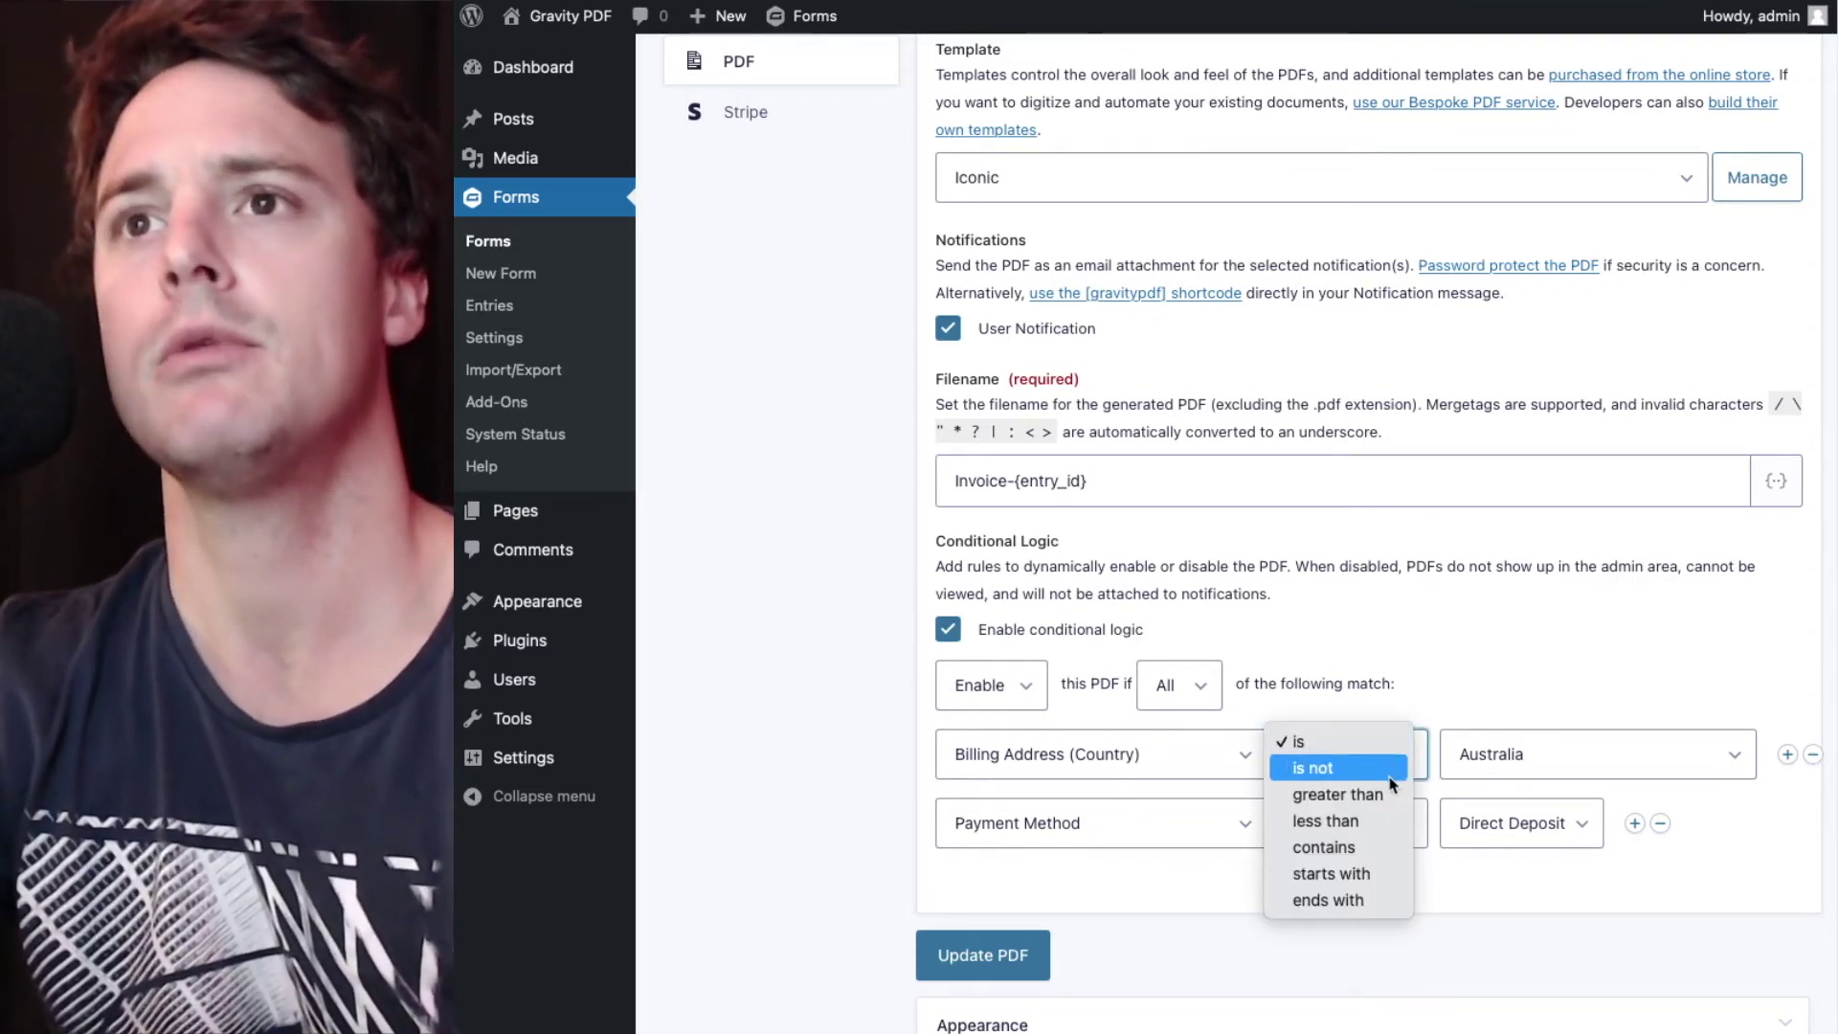
pyautogui.click(1390, 768)
pyautogui.click(1494, 758)
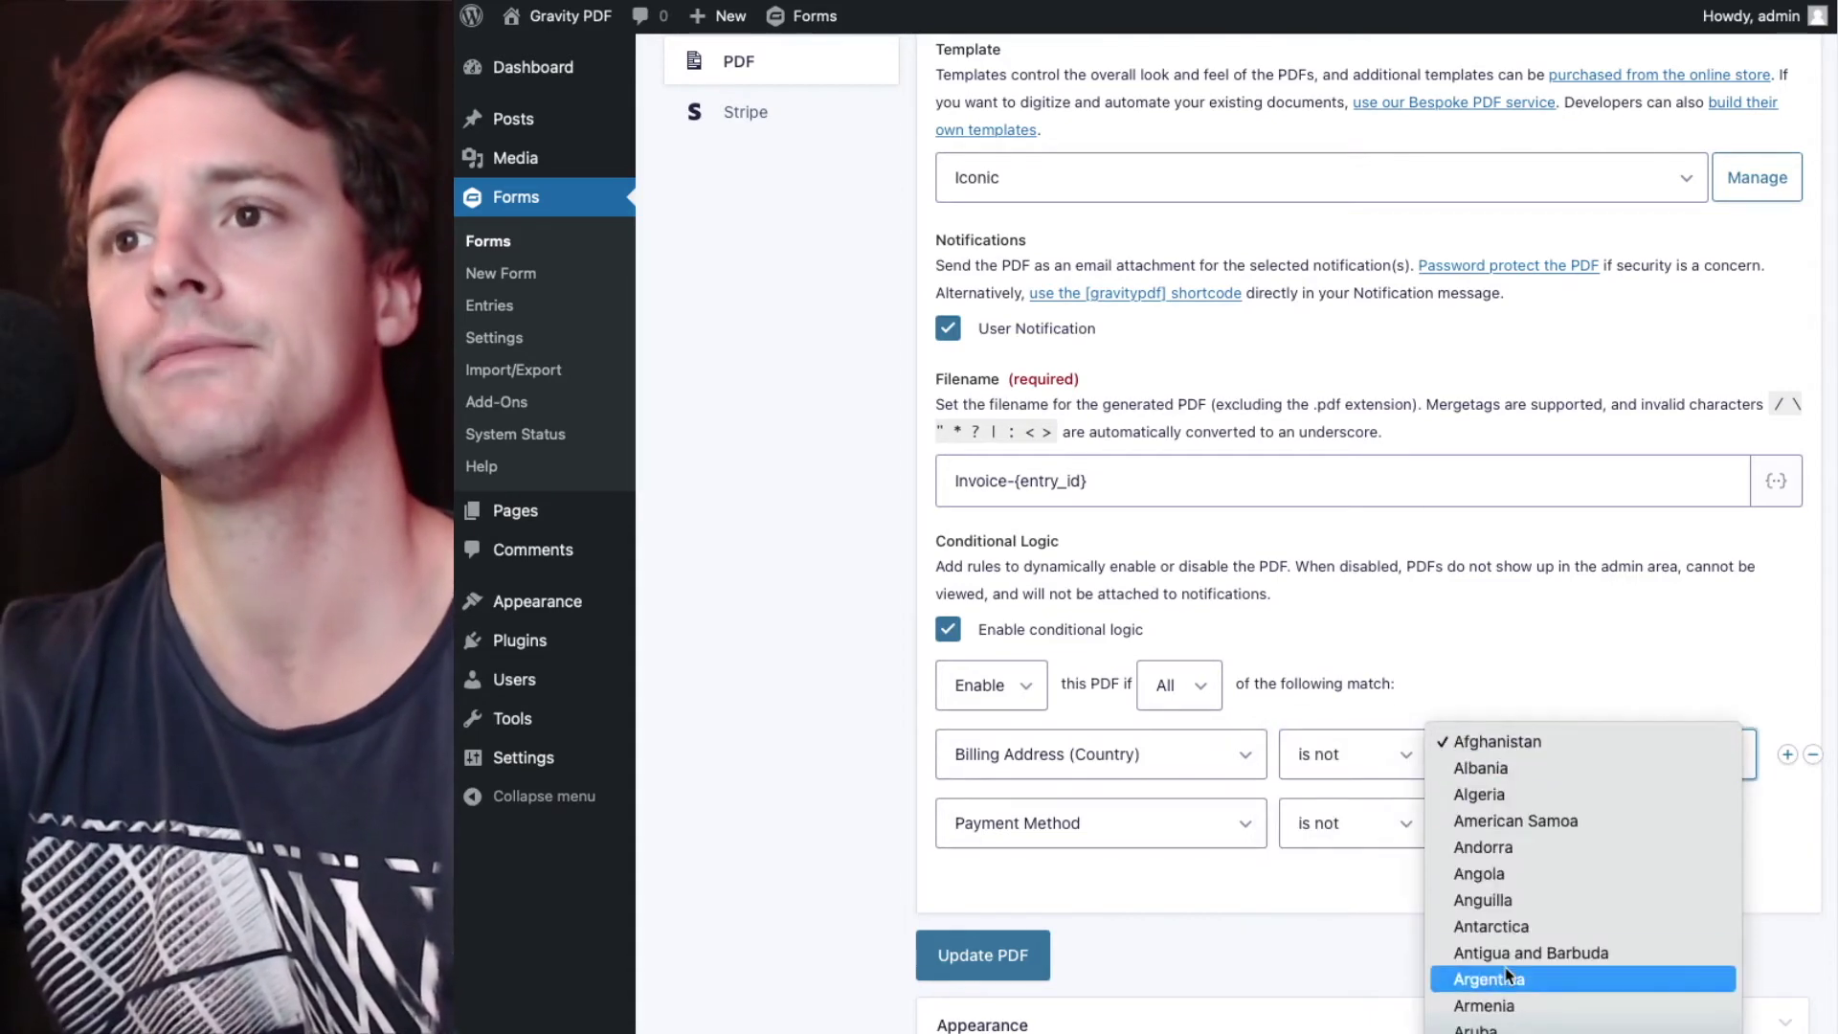
pyautogui.scroll(-5, 1508, 977)
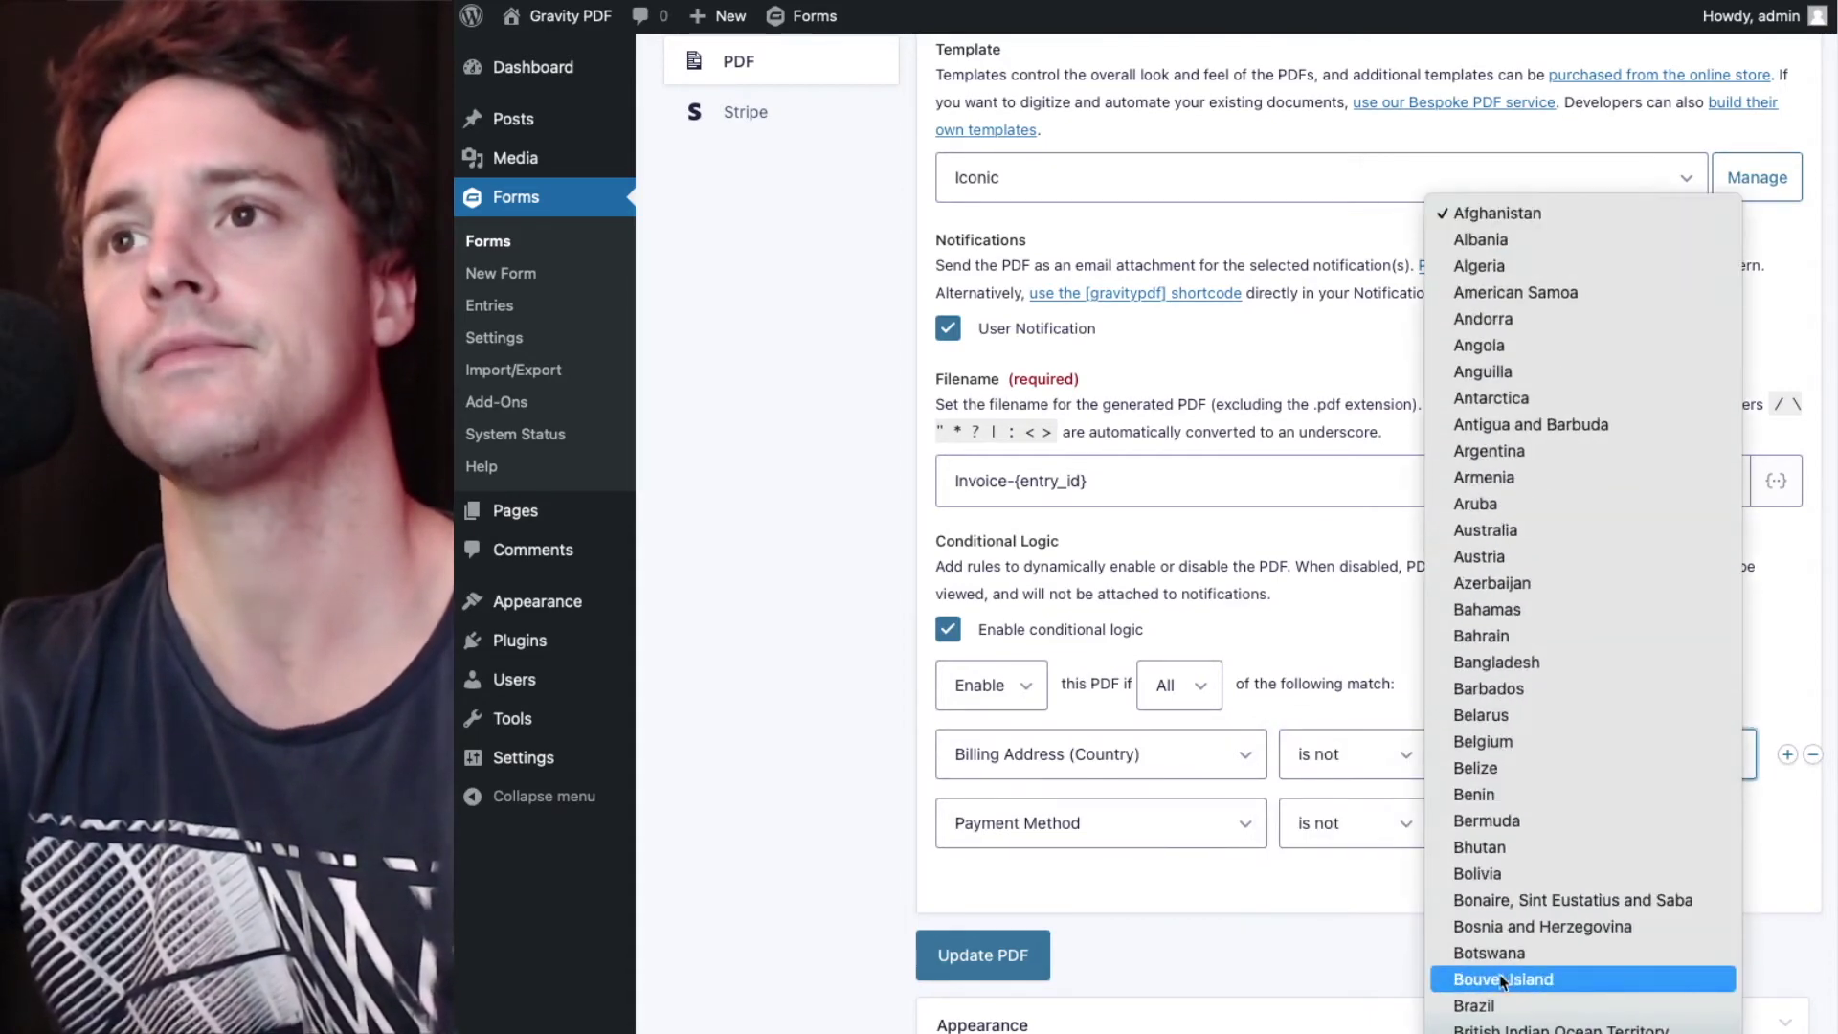
pyautogui.click(1499, 542)
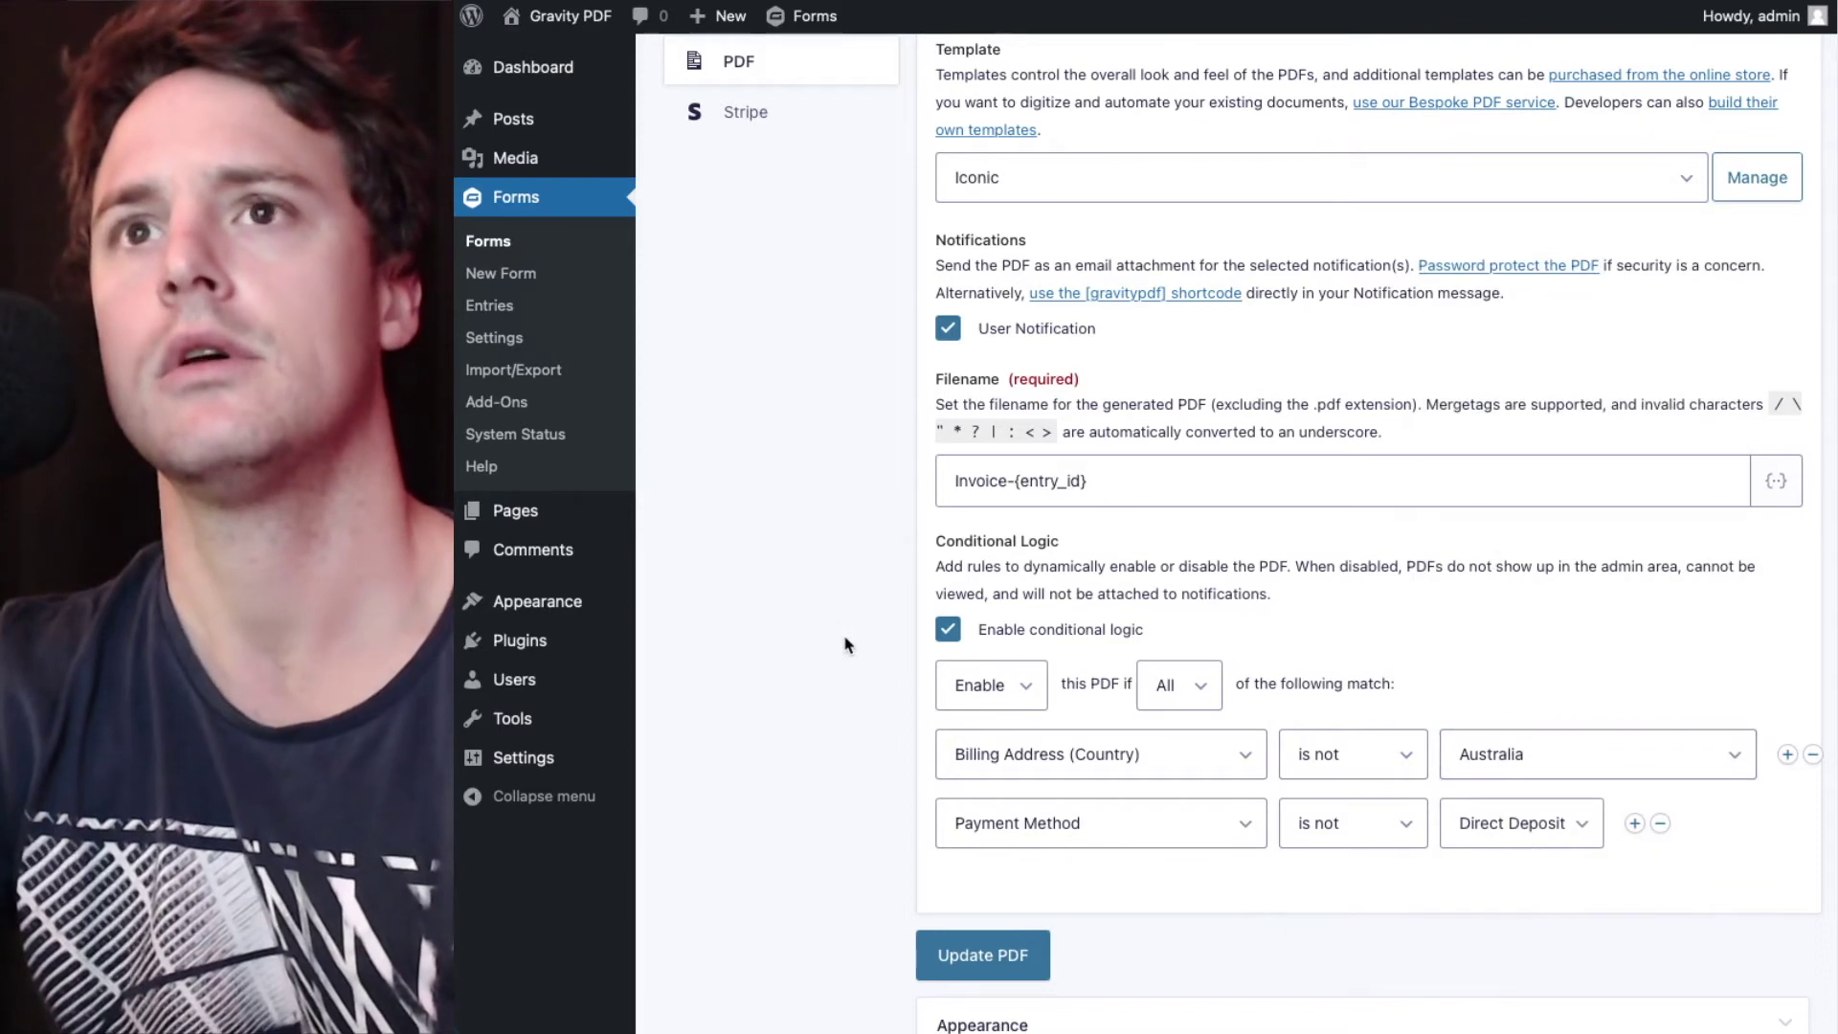
# - Set the Payment Method rule to 'is' Direct Deposit
pyautogui.scroll(-1, 845, 644)
pyautogui.click(1398, 811)
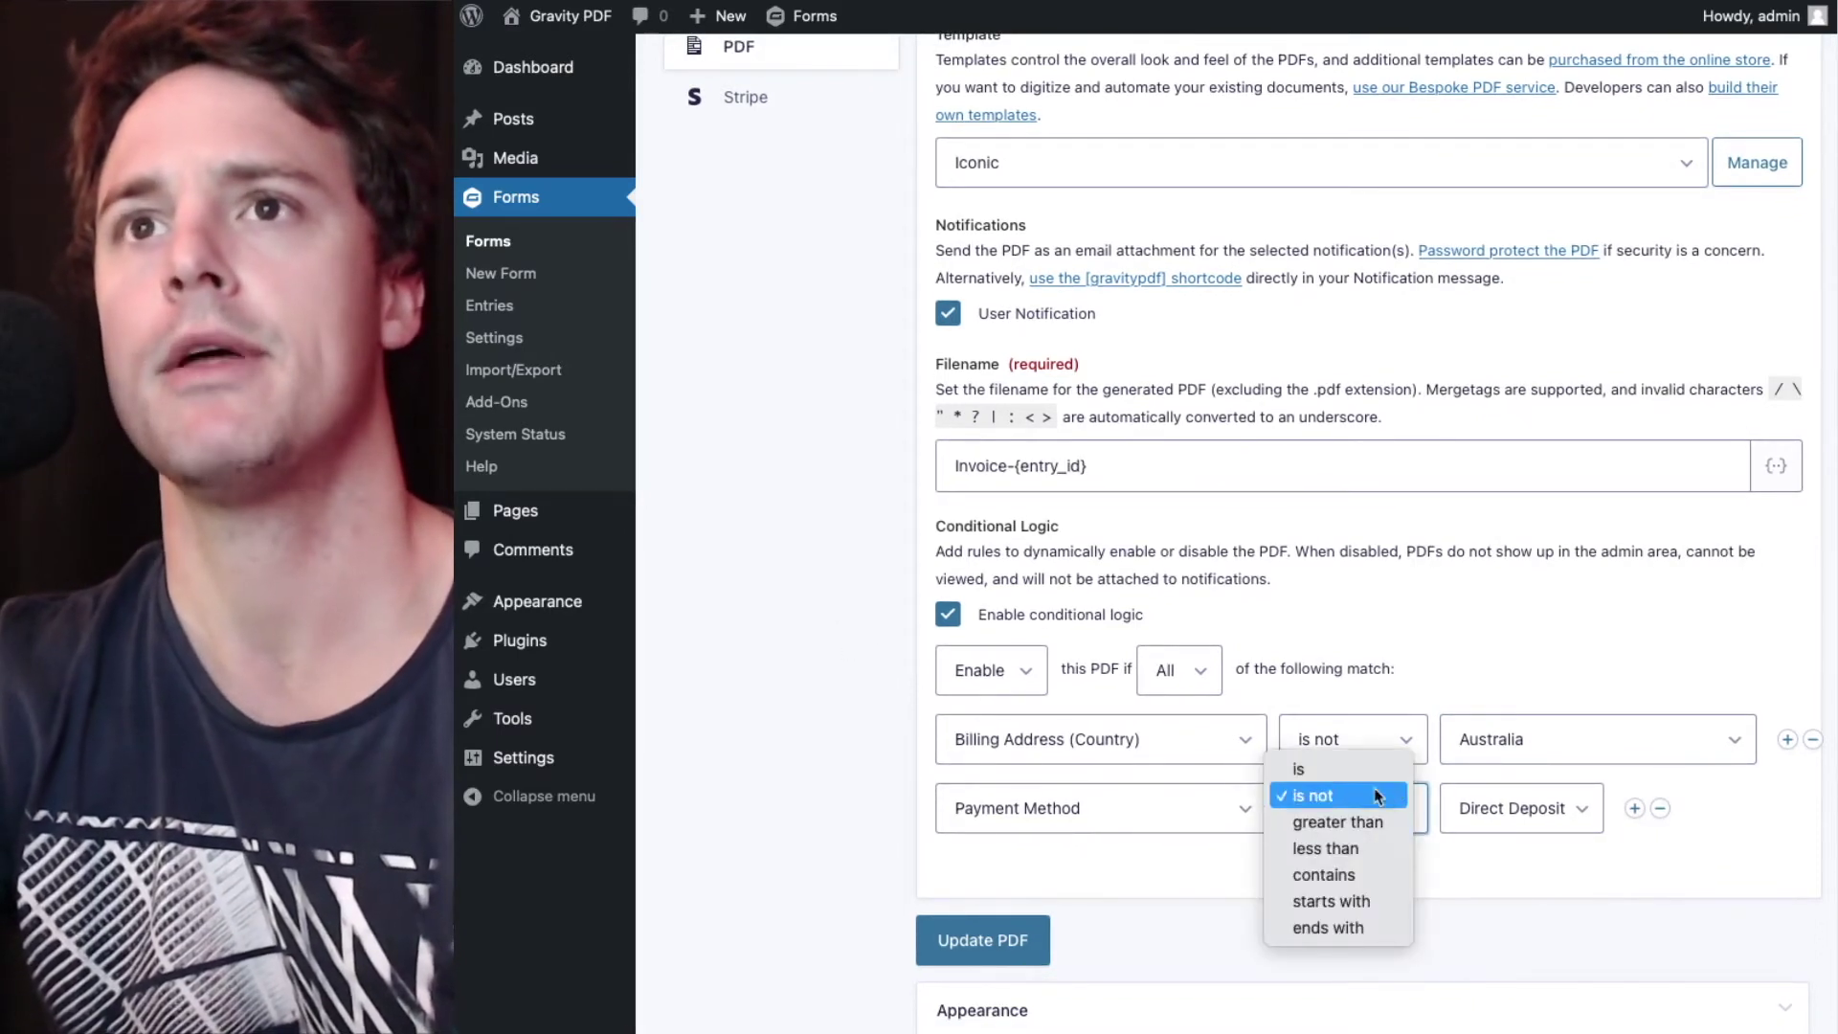
pyautogui.click(1363, 771)
pyautogui.click(1473, 809)
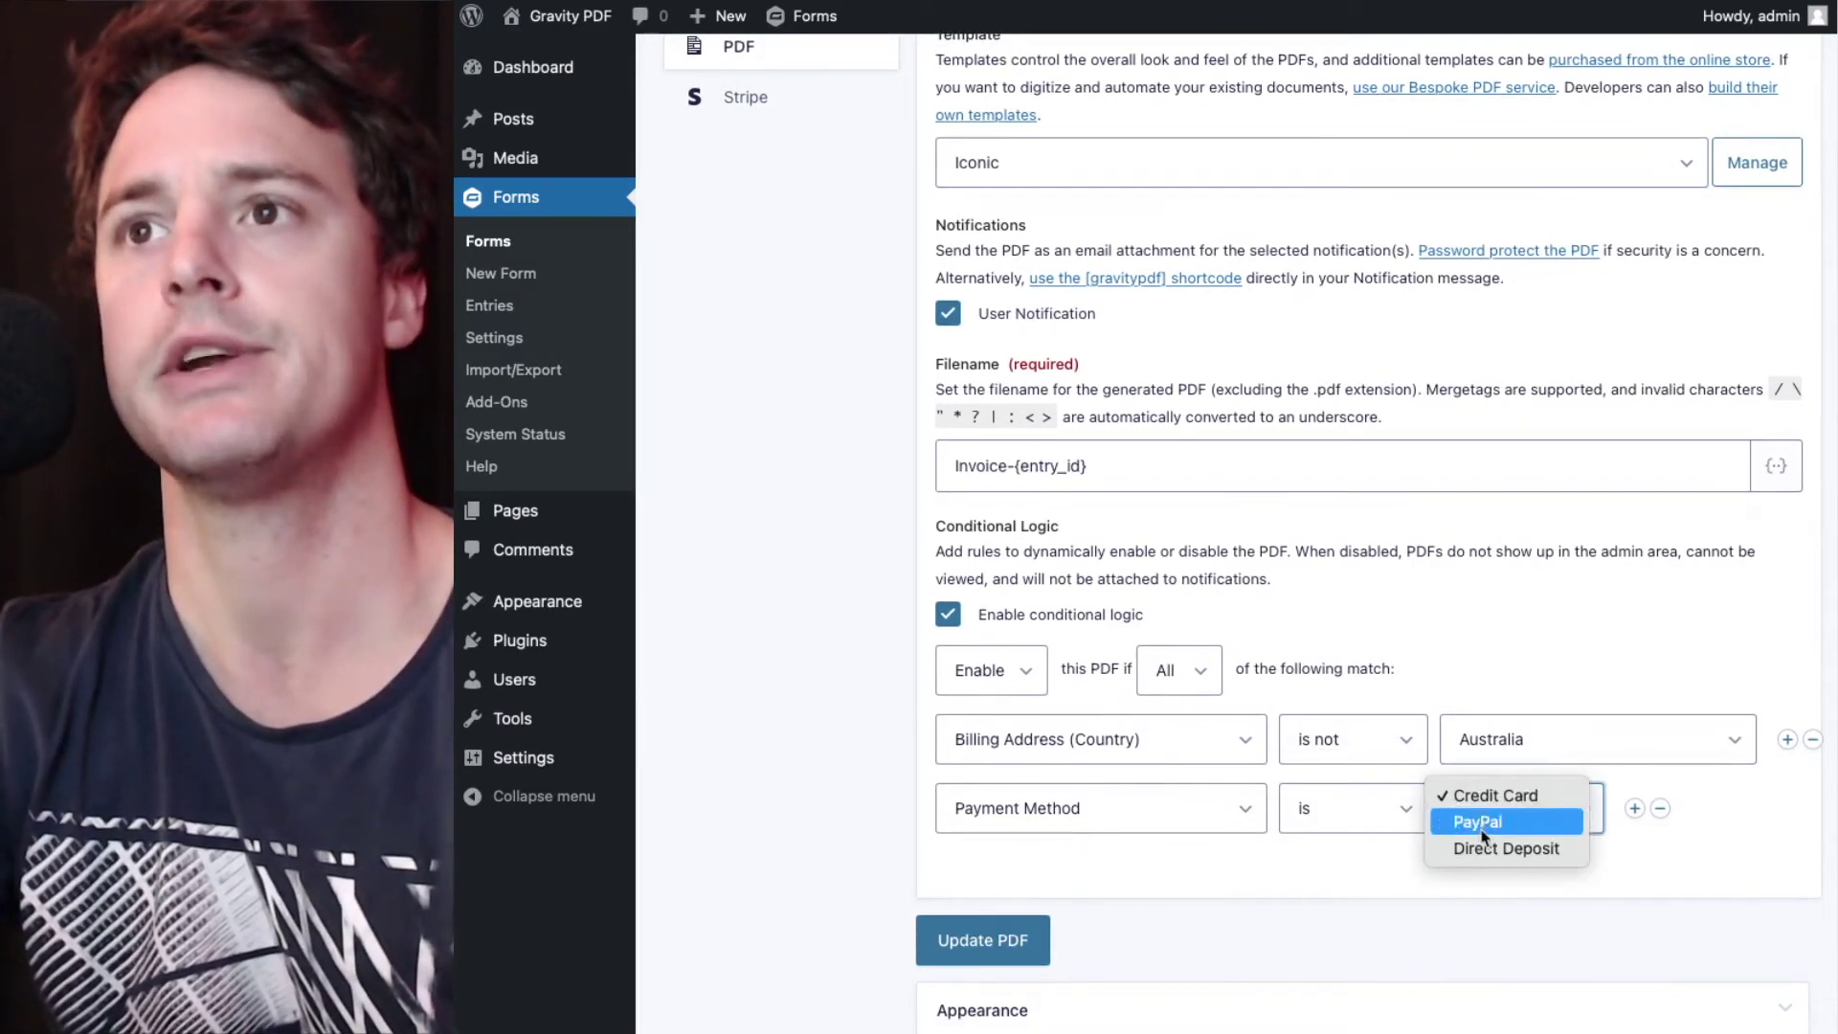
pyautogui.click(1486, 848)
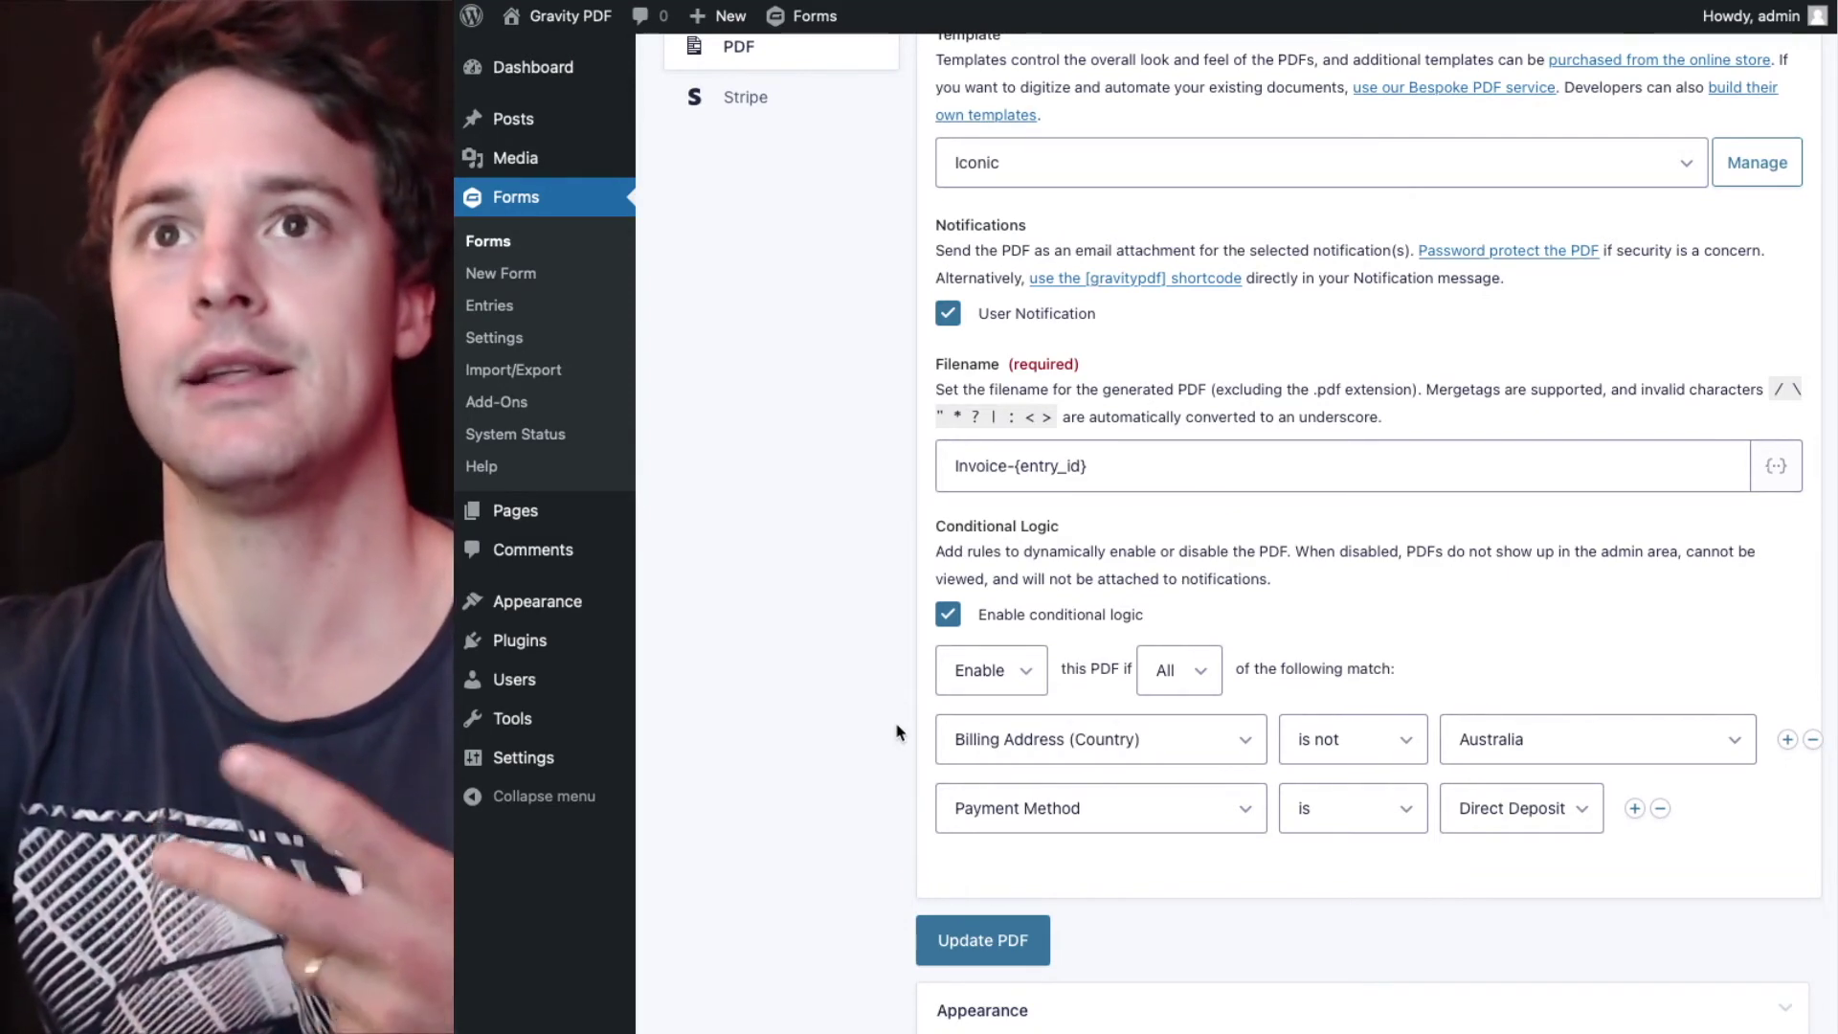
# - Keep Enable as the rule action and save the Invoice PDF with Update PDF
pyautogui.click(965, 688)
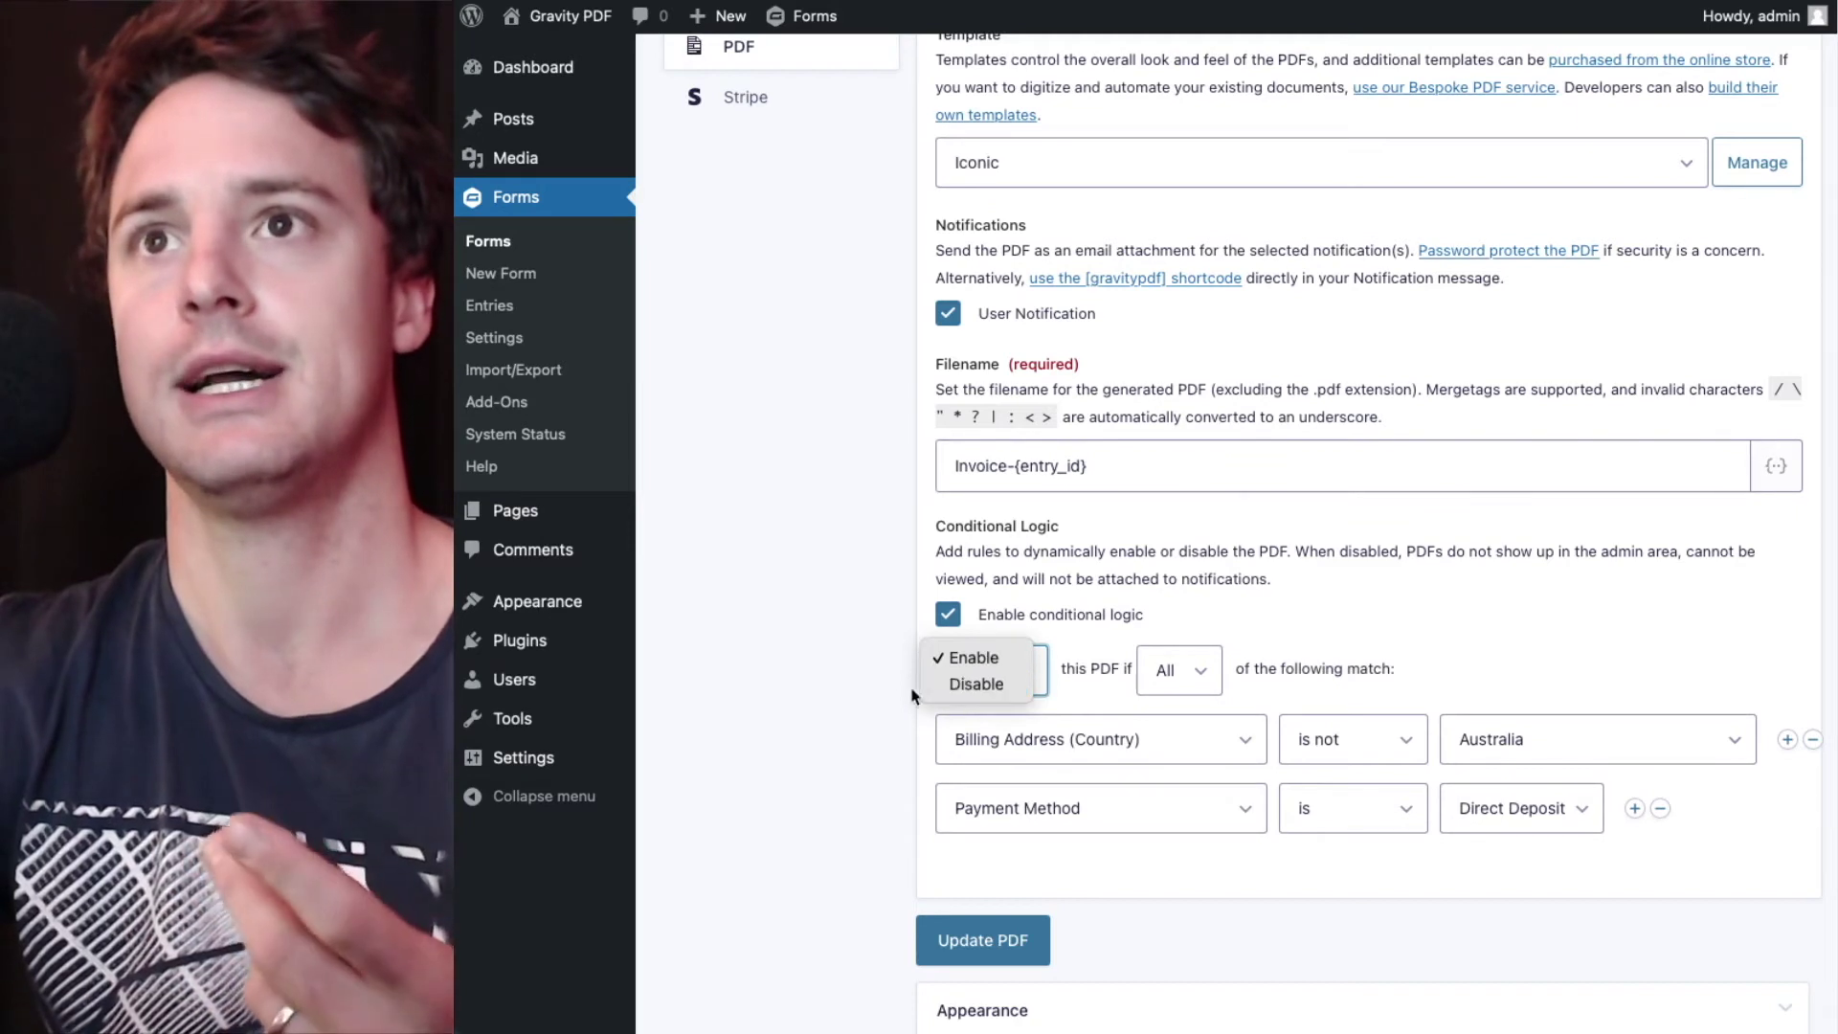
pyautogui.click(889, 696)
pyautogui.click(967, 685)
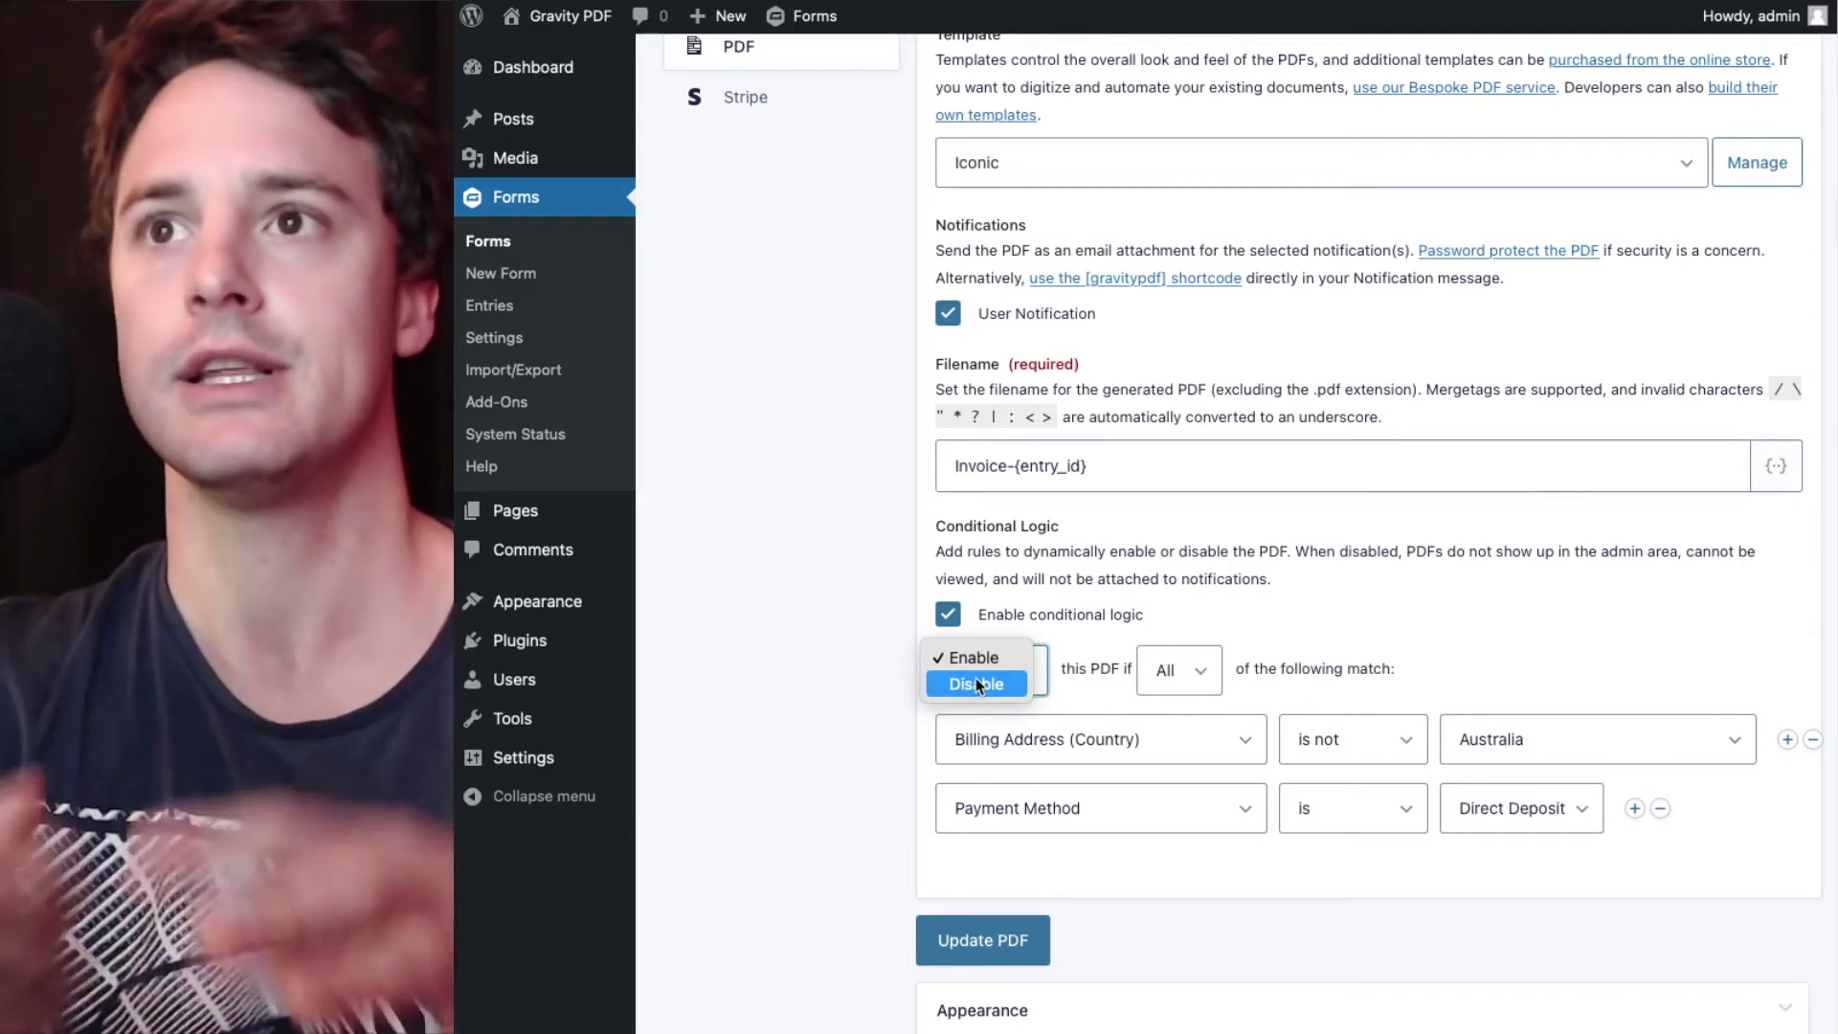
pyautogui.click(882, 727)
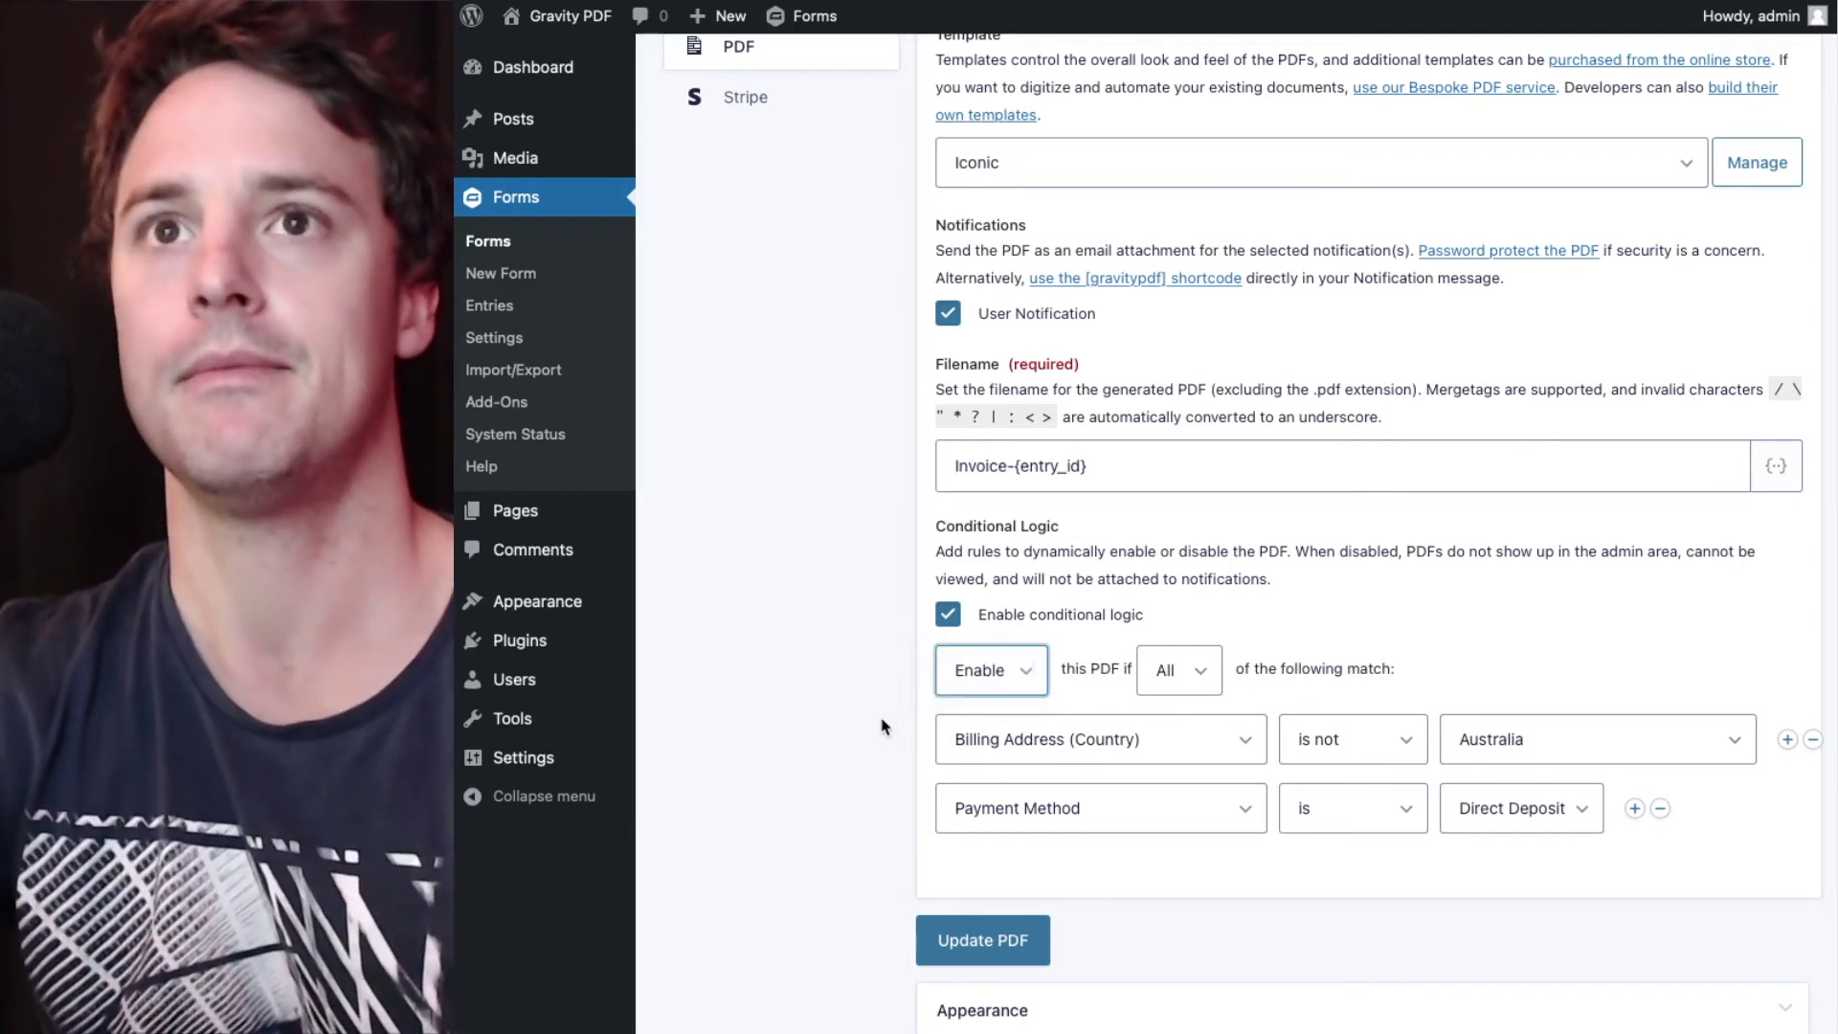
pyautogui.click(977, 934)
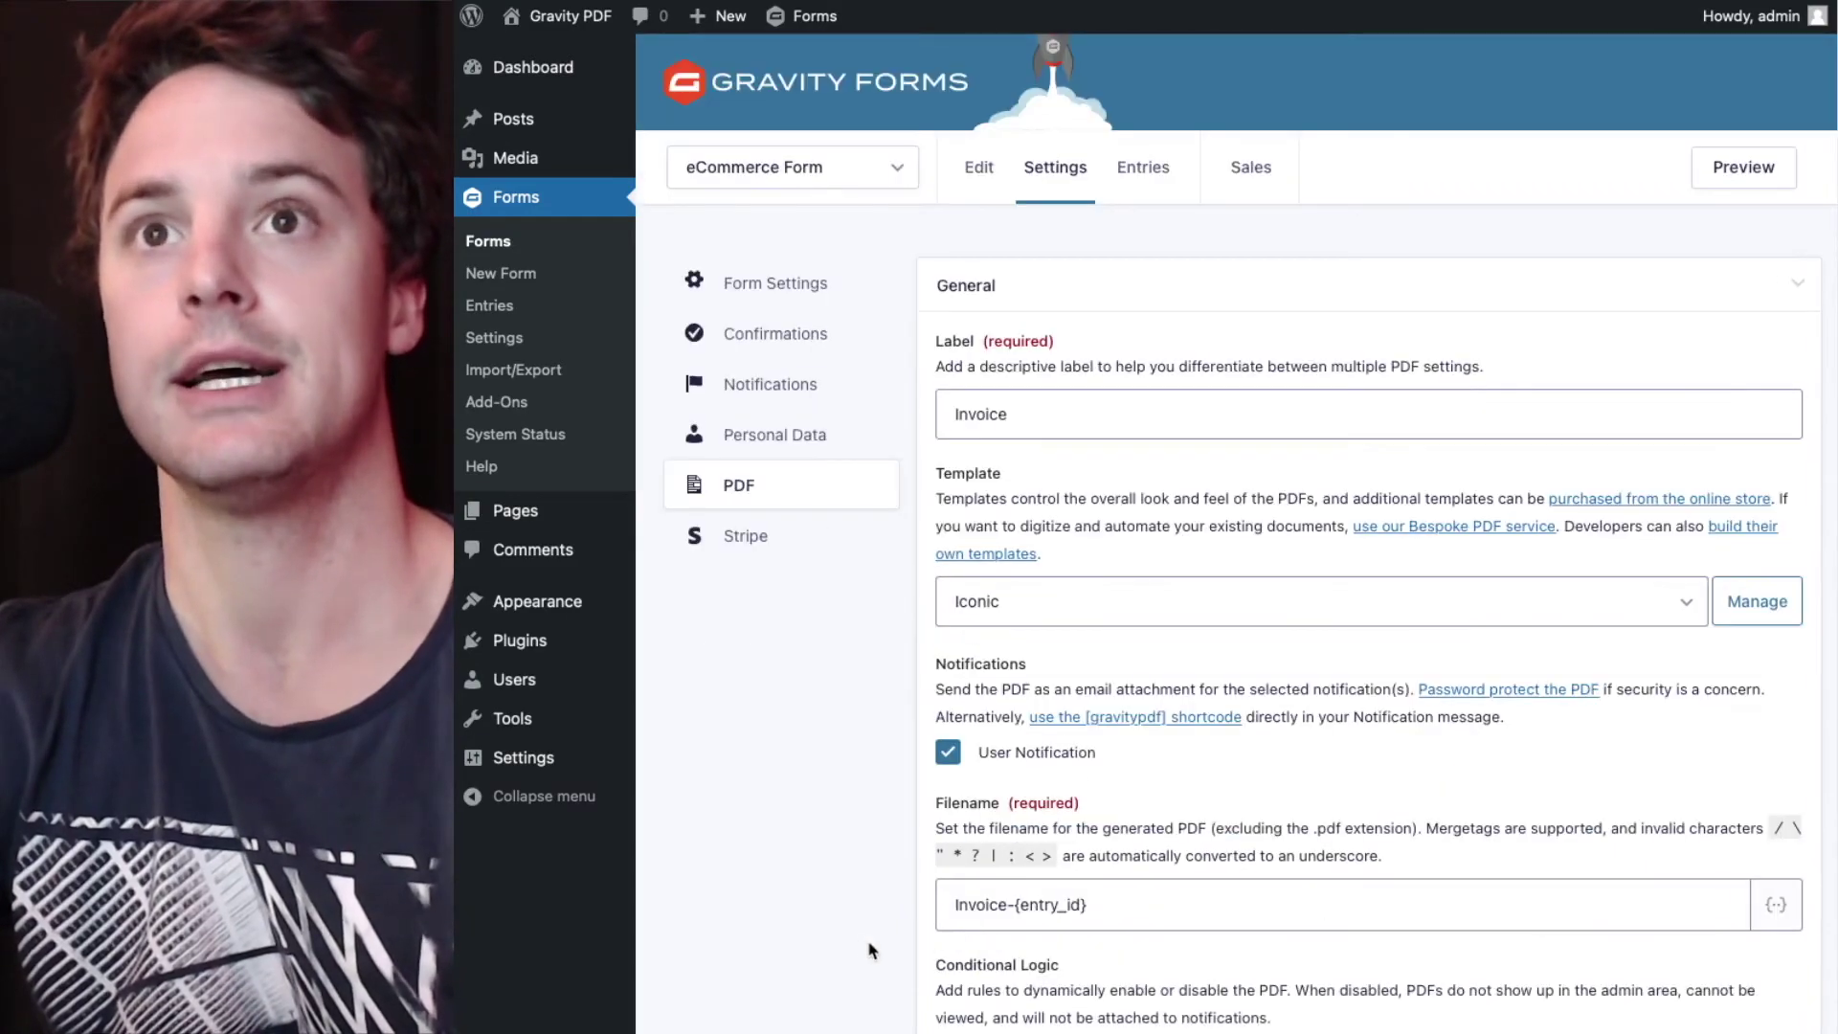
# - Show the eCommerce Form's Entries list with its two $45.00 entries
pyautogui.scroll(-2, 862, 948)
pyautogui.scroll(7, 864, 948)
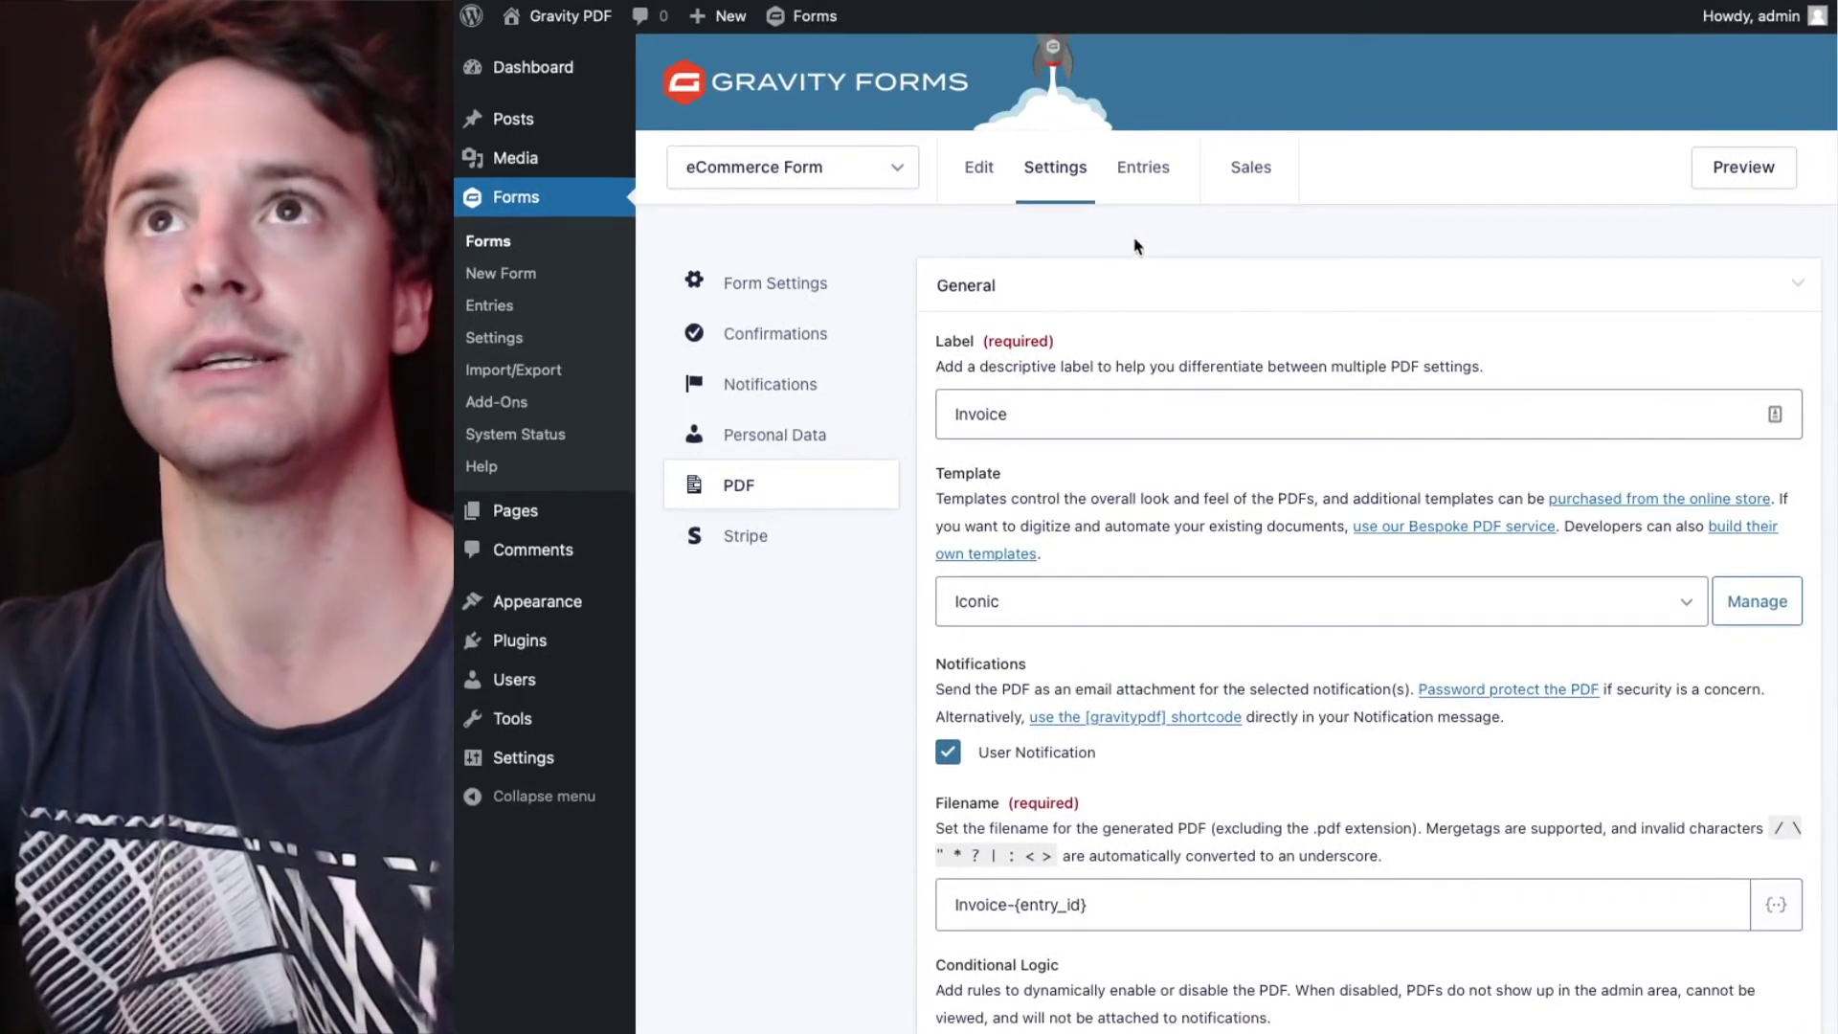
pyautogui.click(1146, 186)
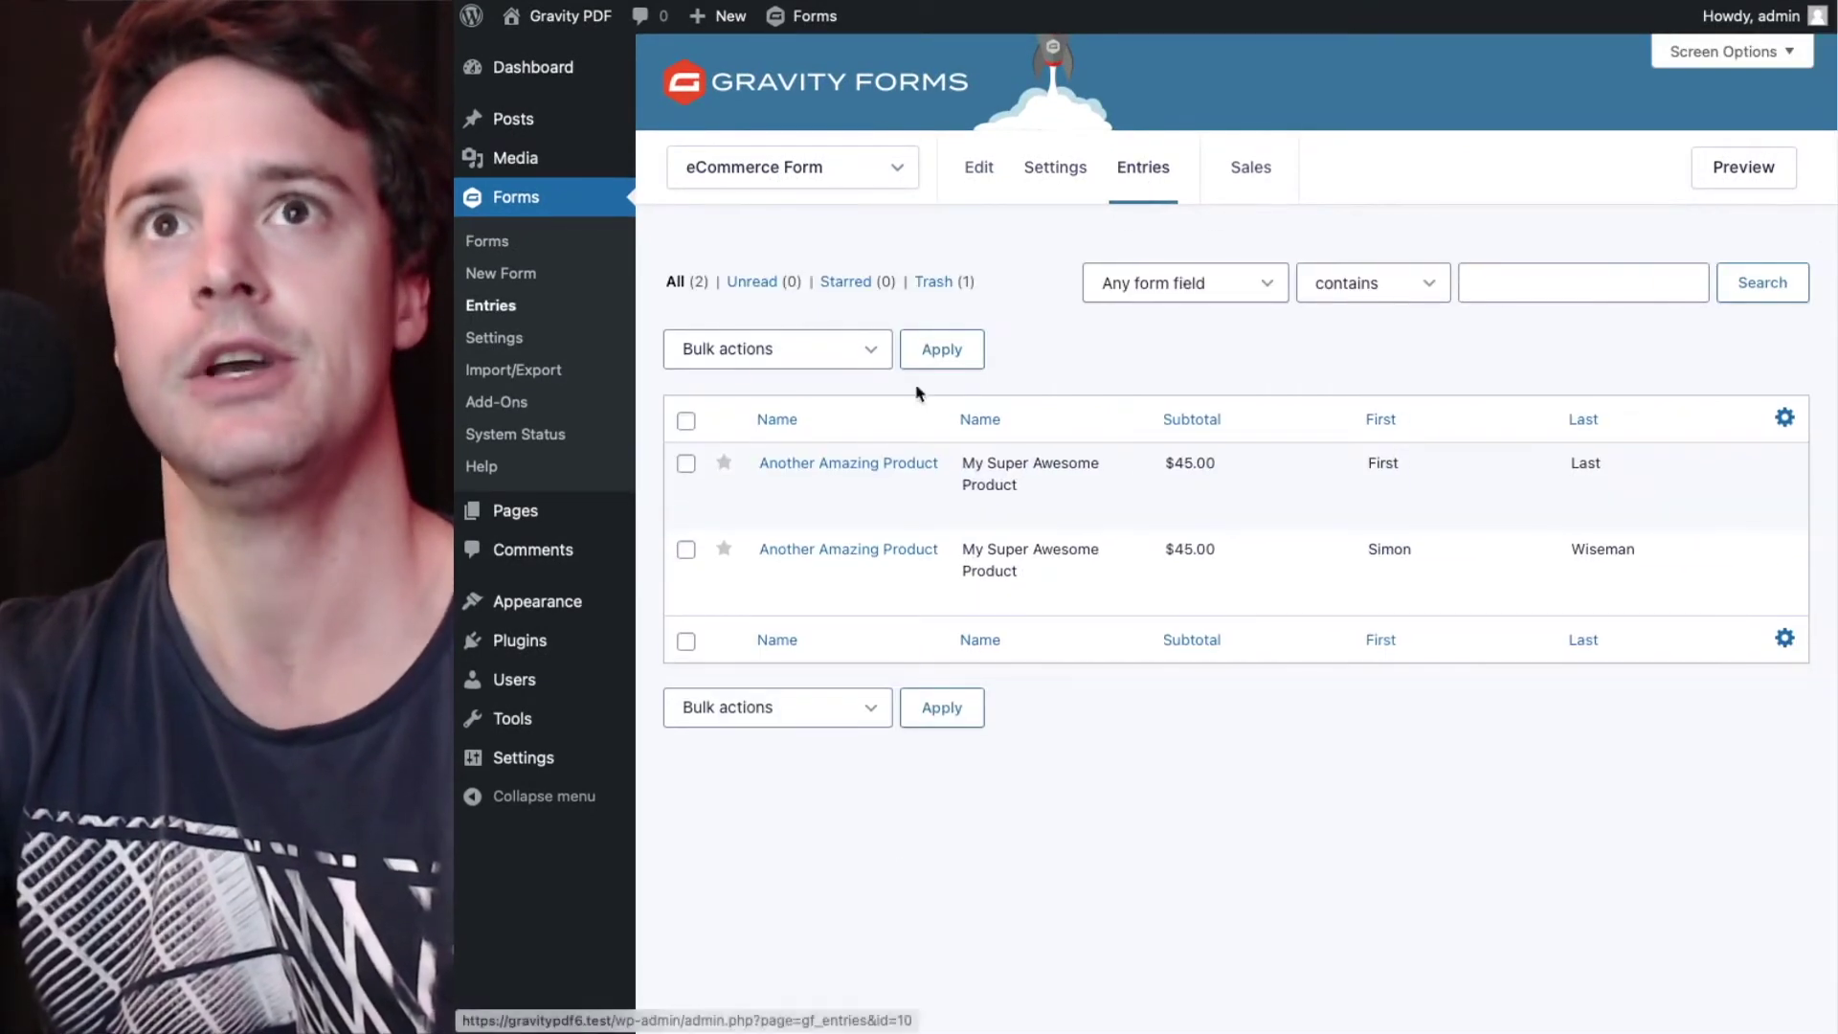
pyautogui.moveTo(791, 497)
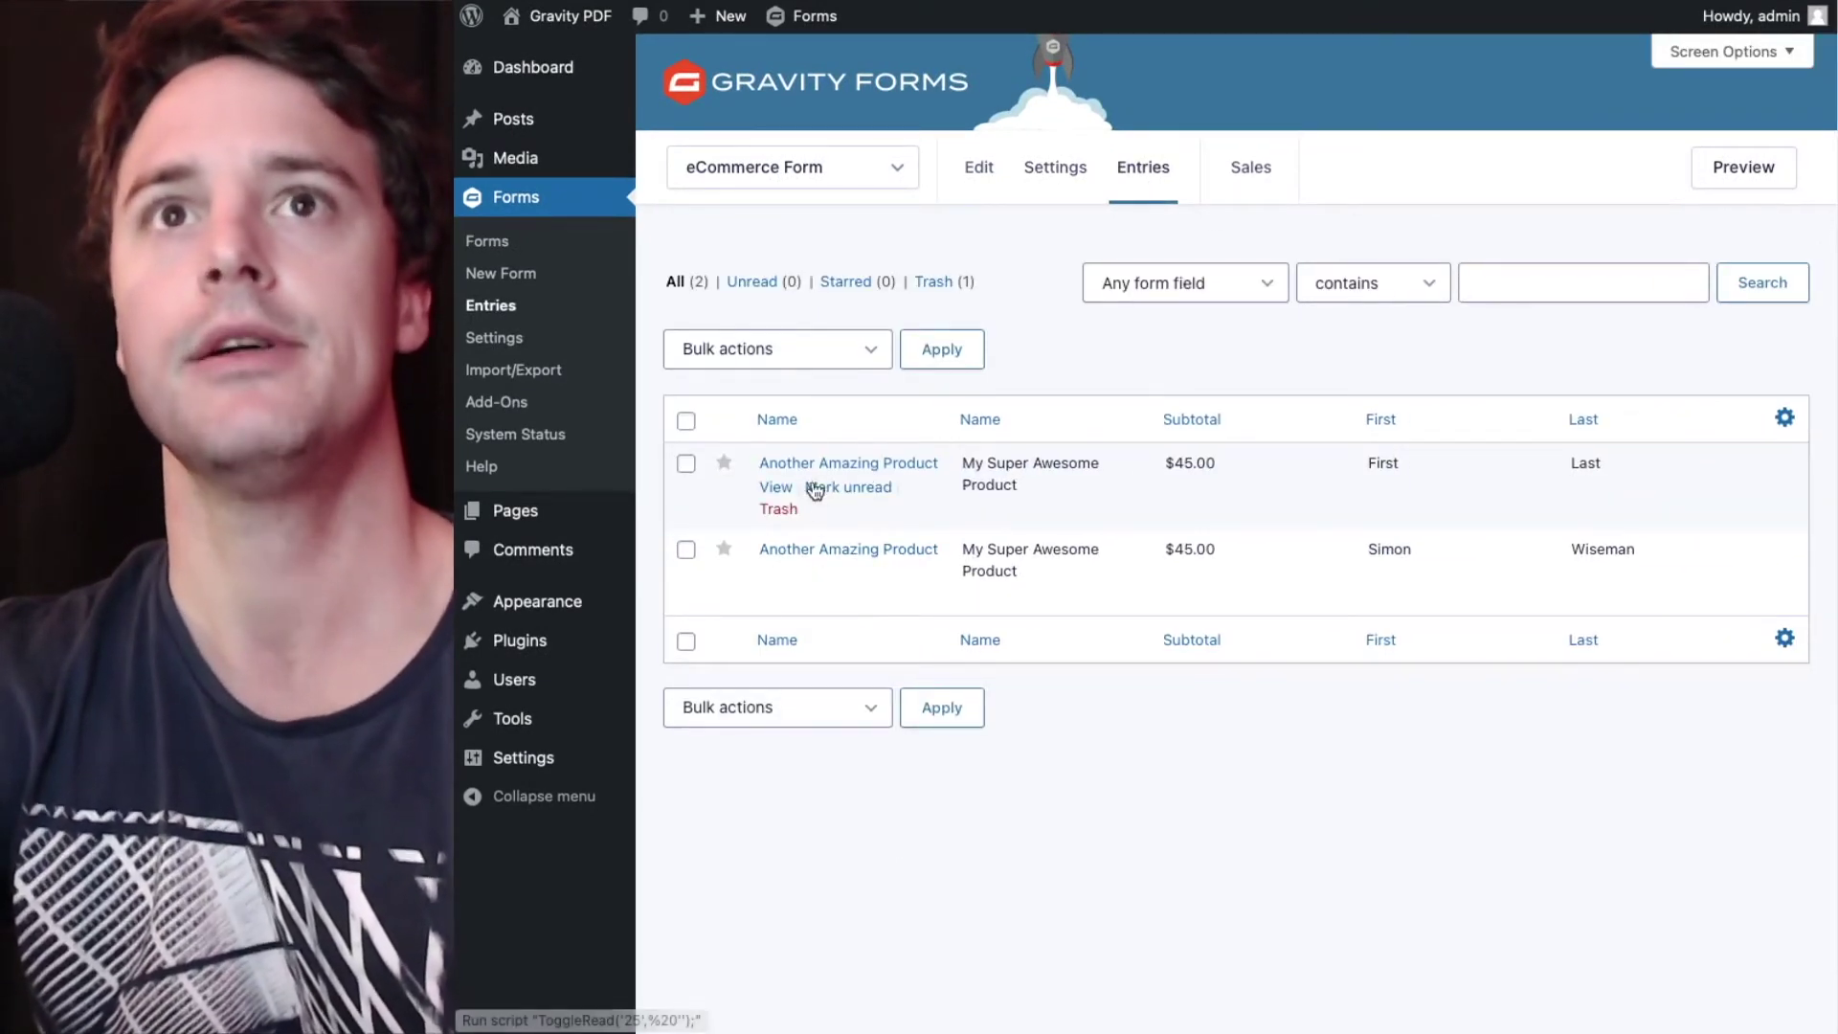
pyautogui.moveTo(862, 575)
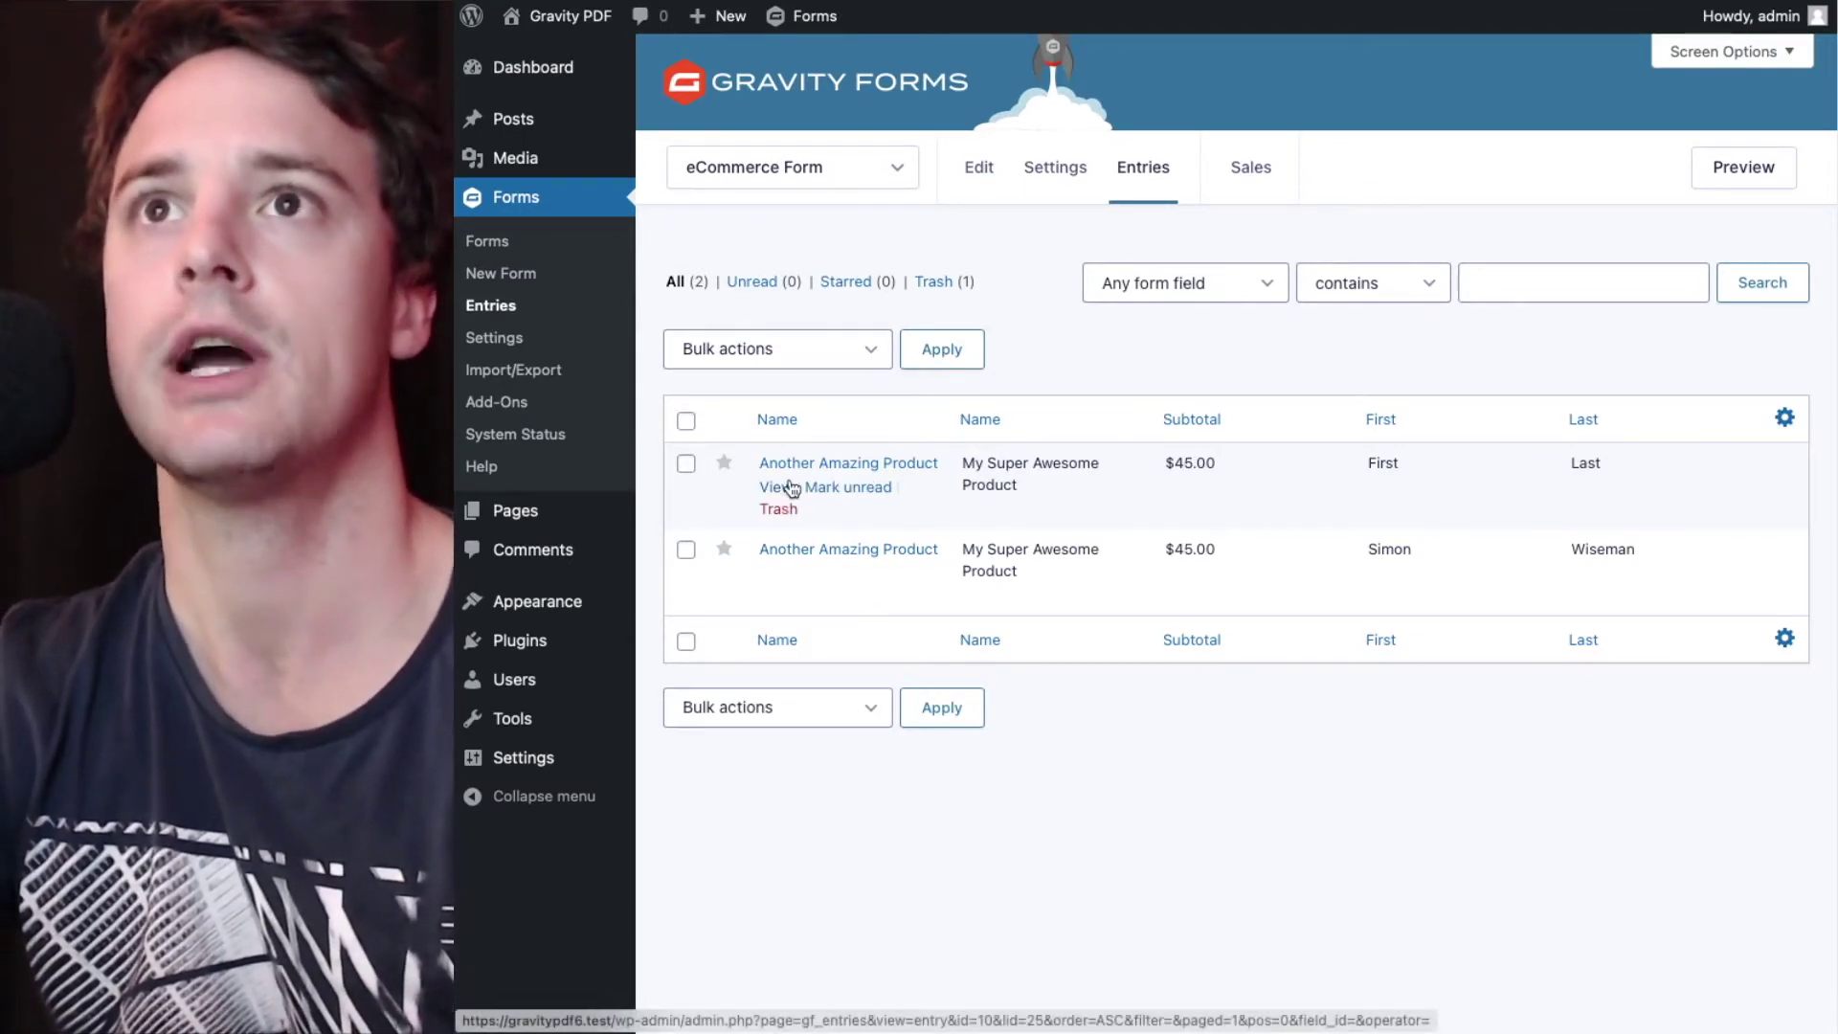
# - Edit entry #20, confirm its Payment Method is Direct Deposit, and update it
pyautogui.click(777, 581)
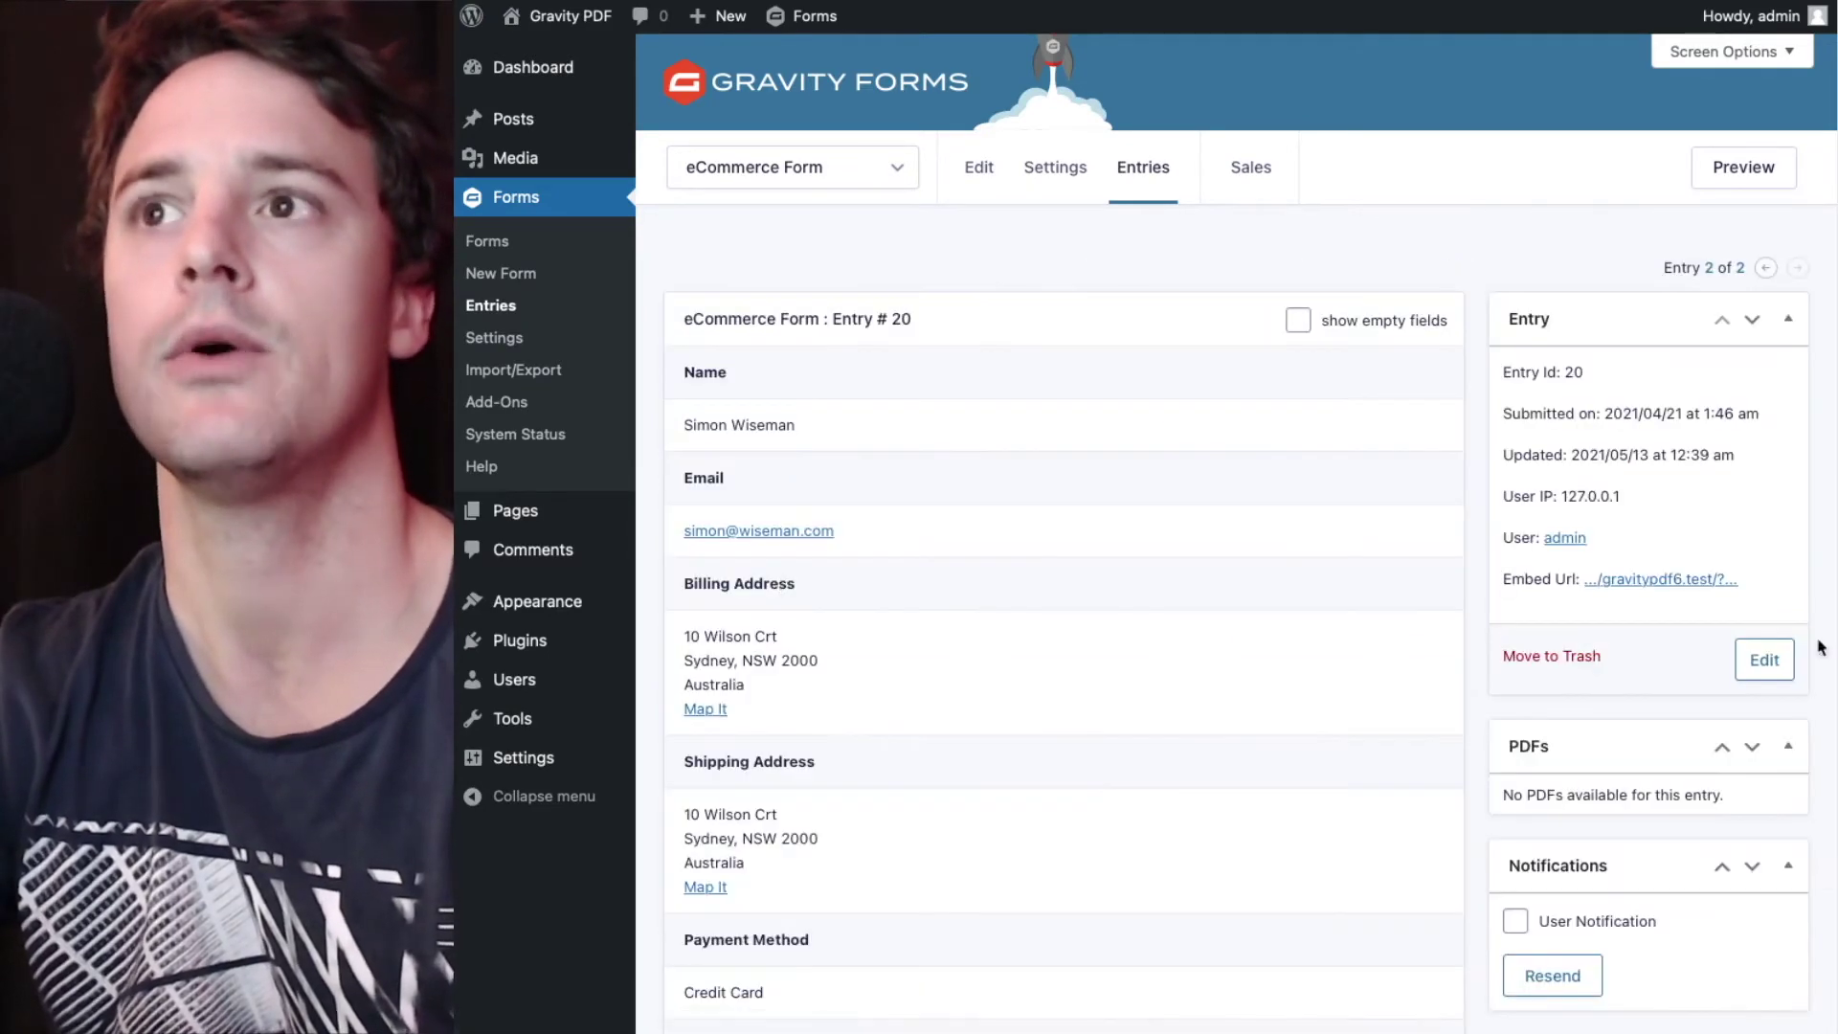
pyautogui.click(1765, 660)
pyautogui.scroll(-10, 1168, 498)
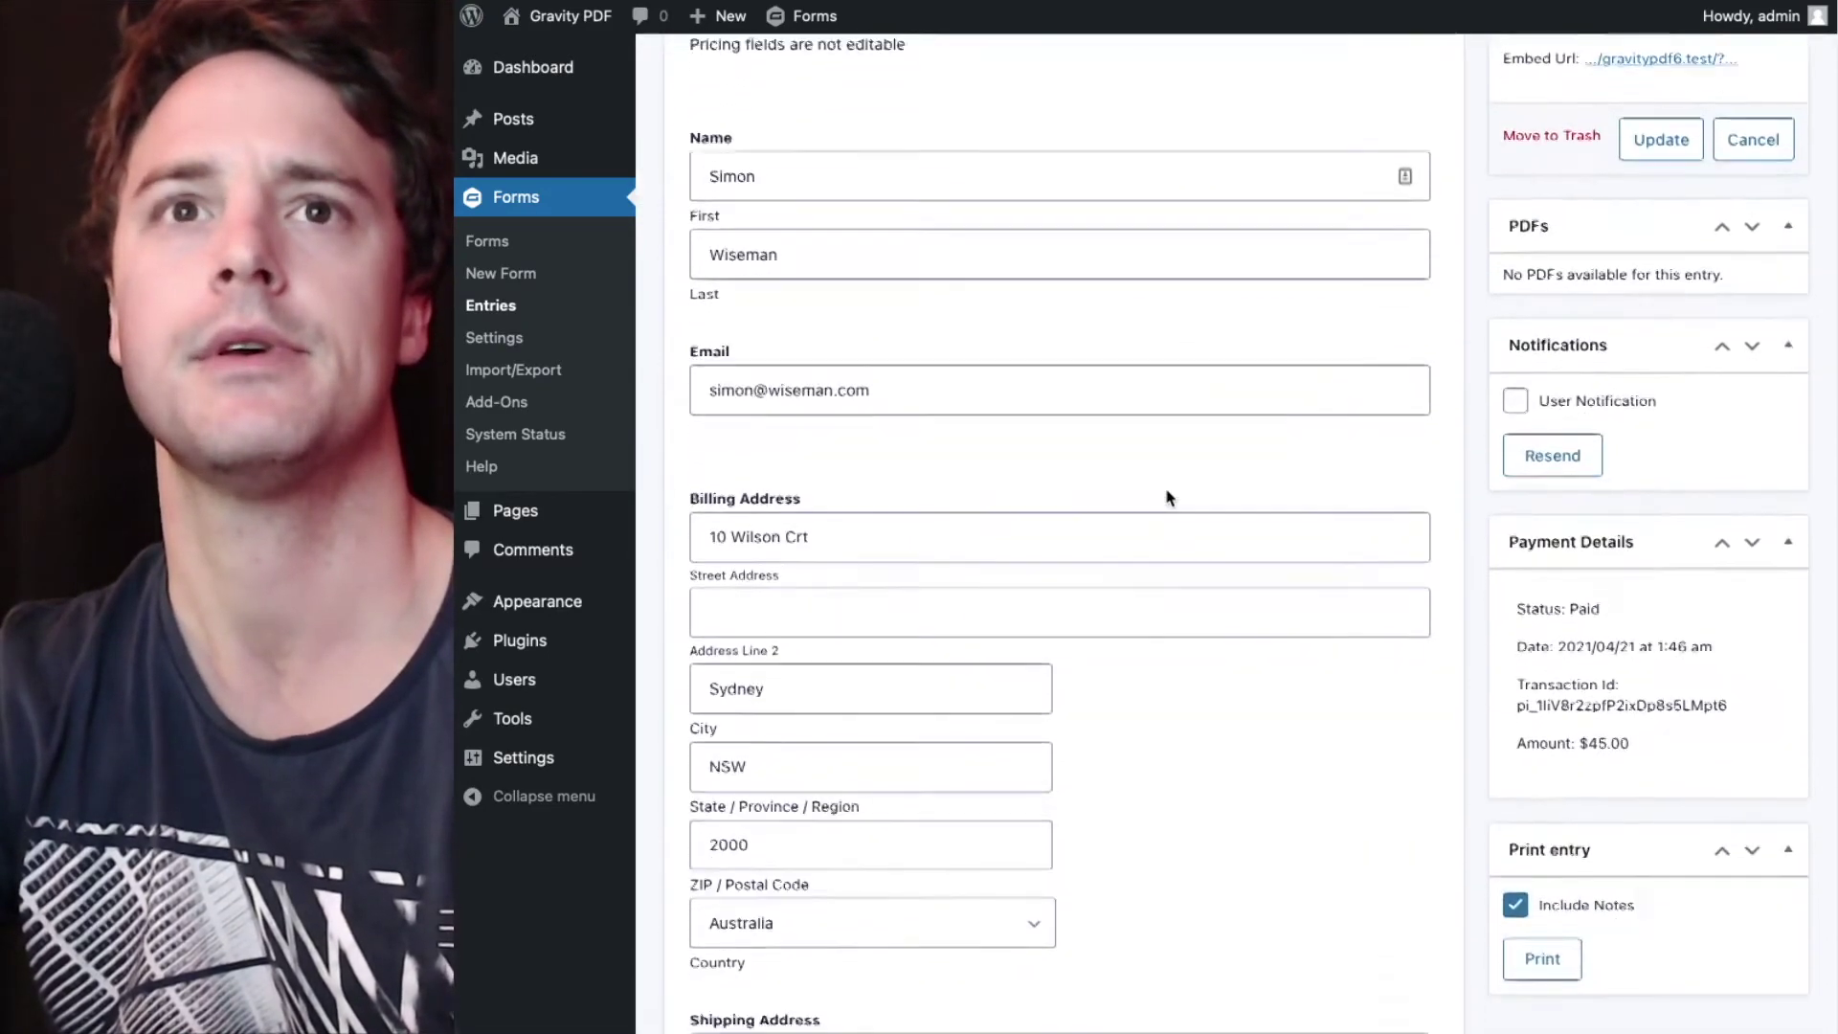
pyautogui.scroll(-5, 1168, 498)
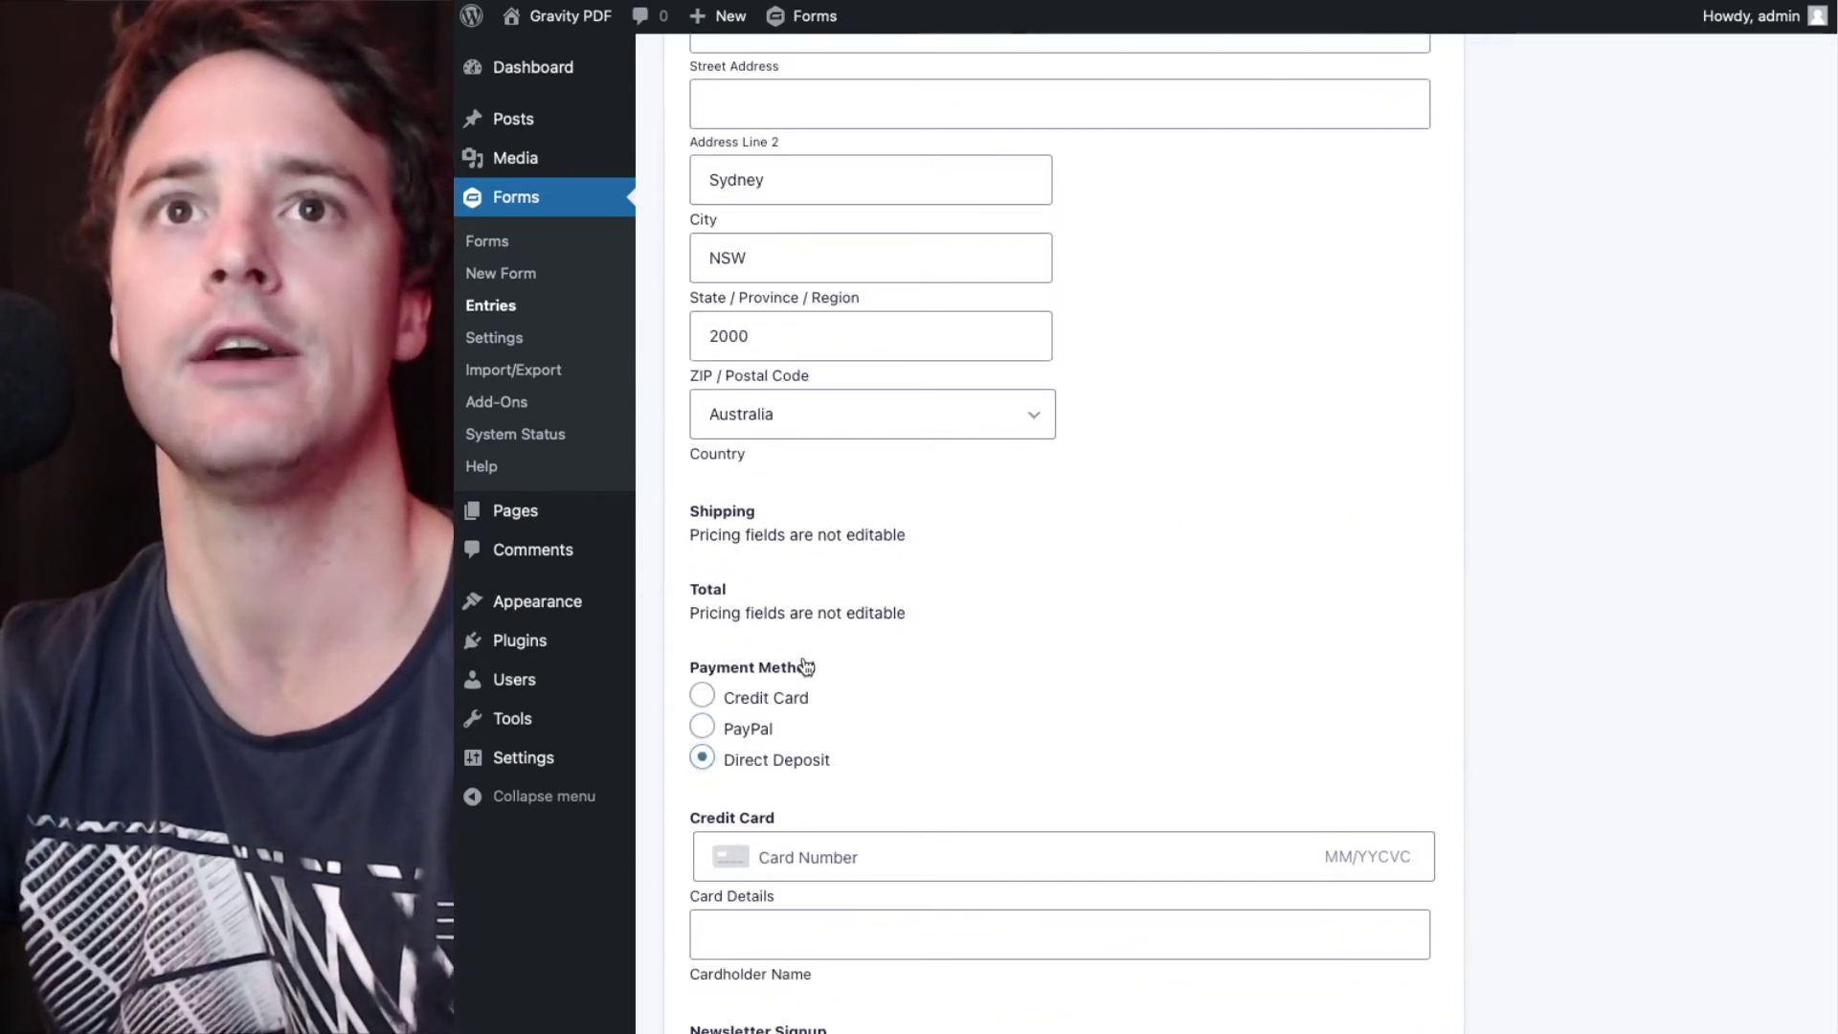
pyautogui.scroll(8, 1612, 507)
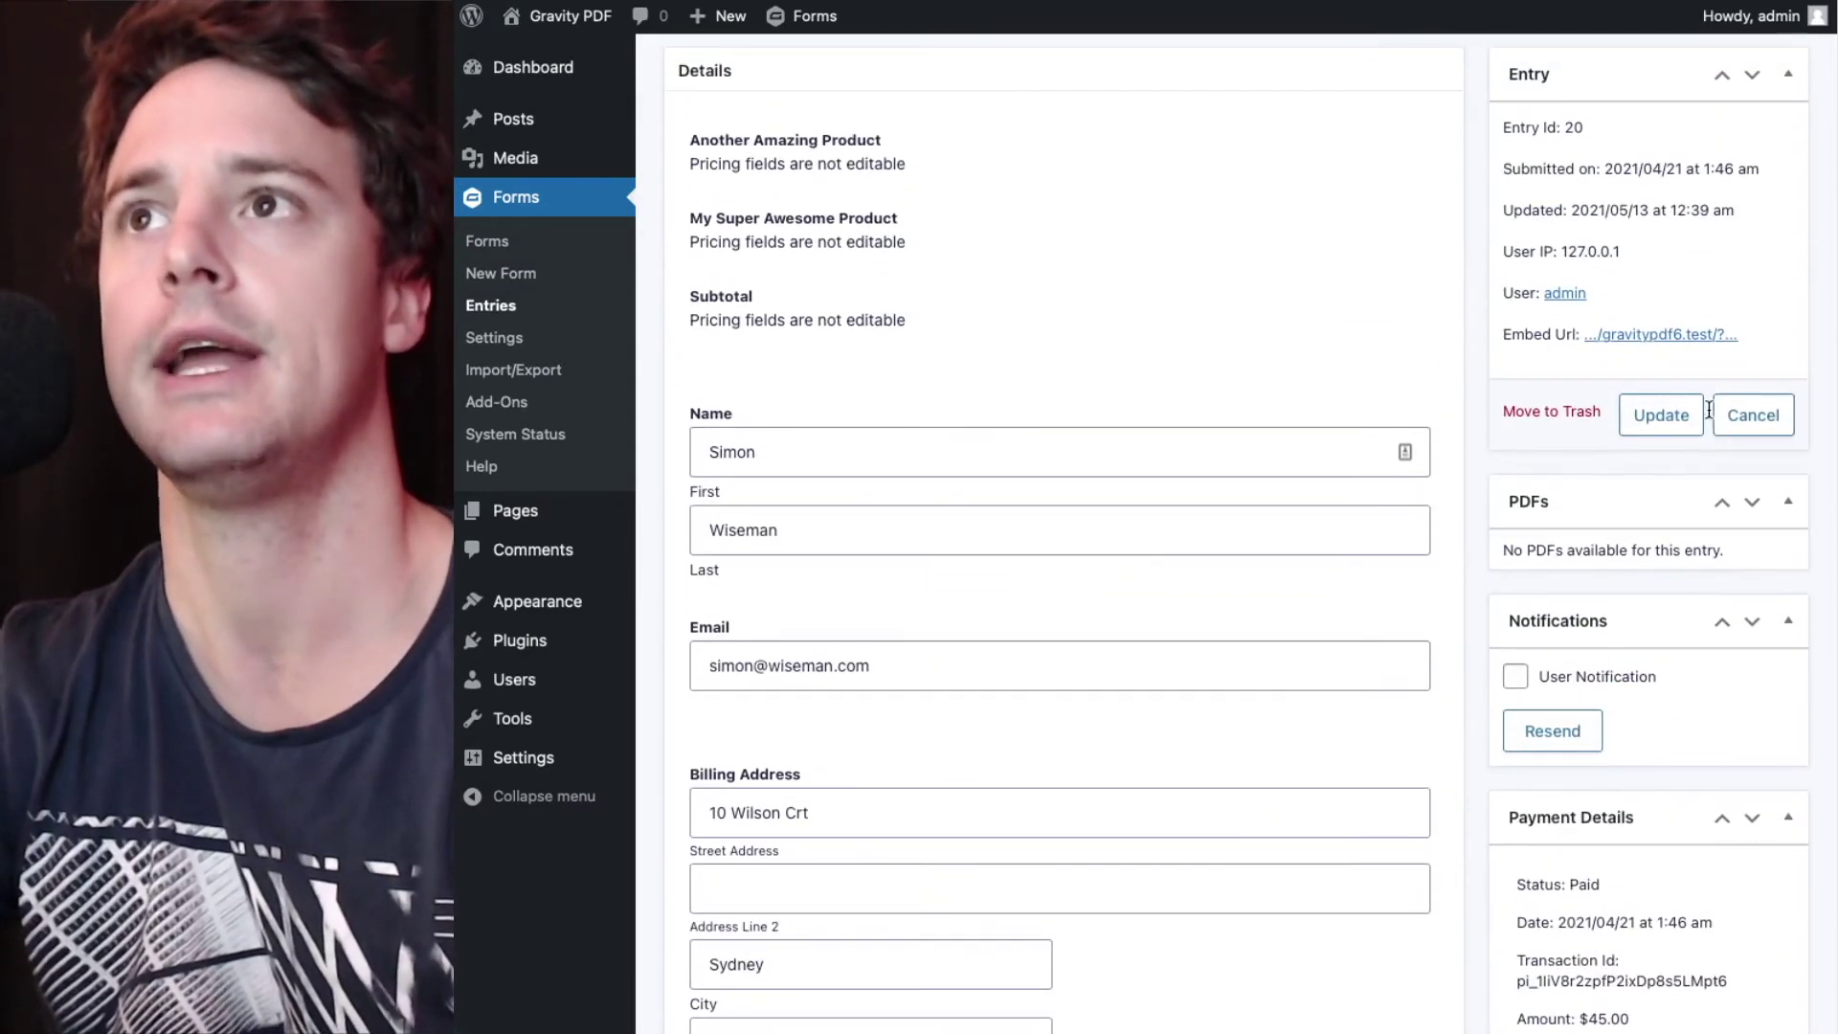
pyautogui.click(1698, 414)
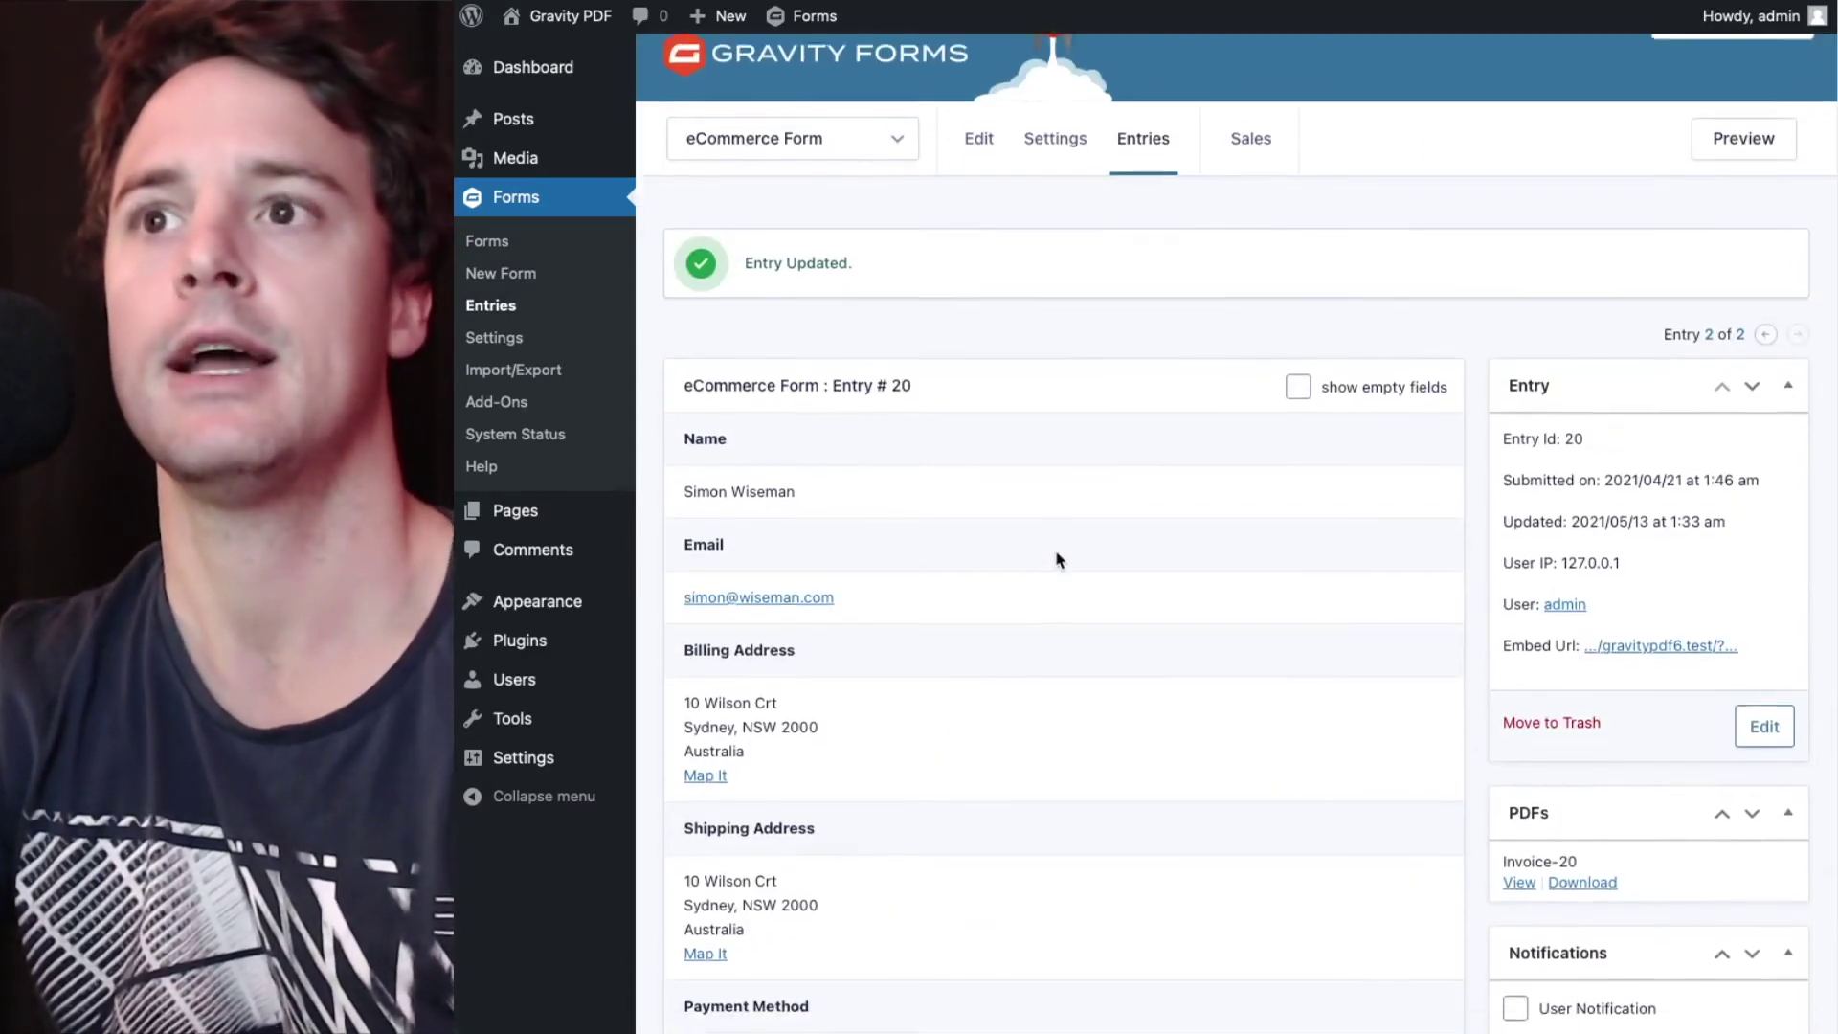
pyautogui.scroll(-6, 1058, 560)
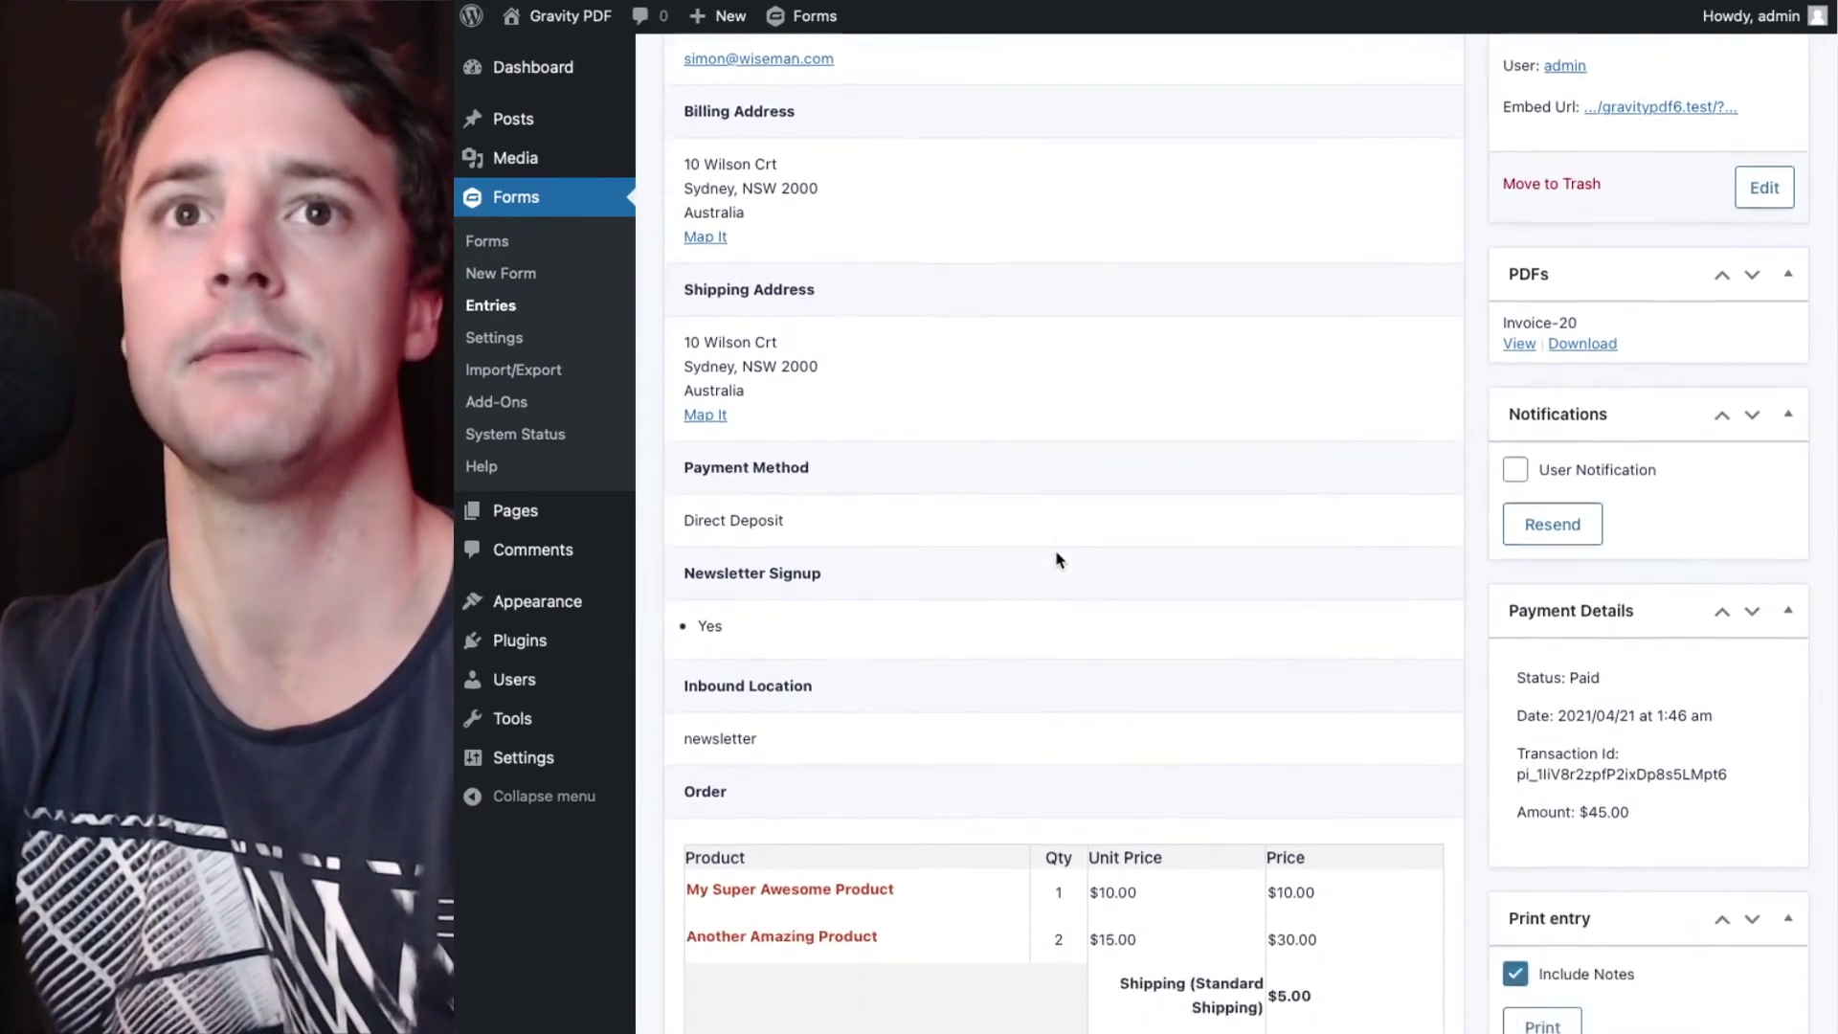
pyautogui.scroll(-5, 1058, 560)
pyautogui.scroll(5, 1058, 560)
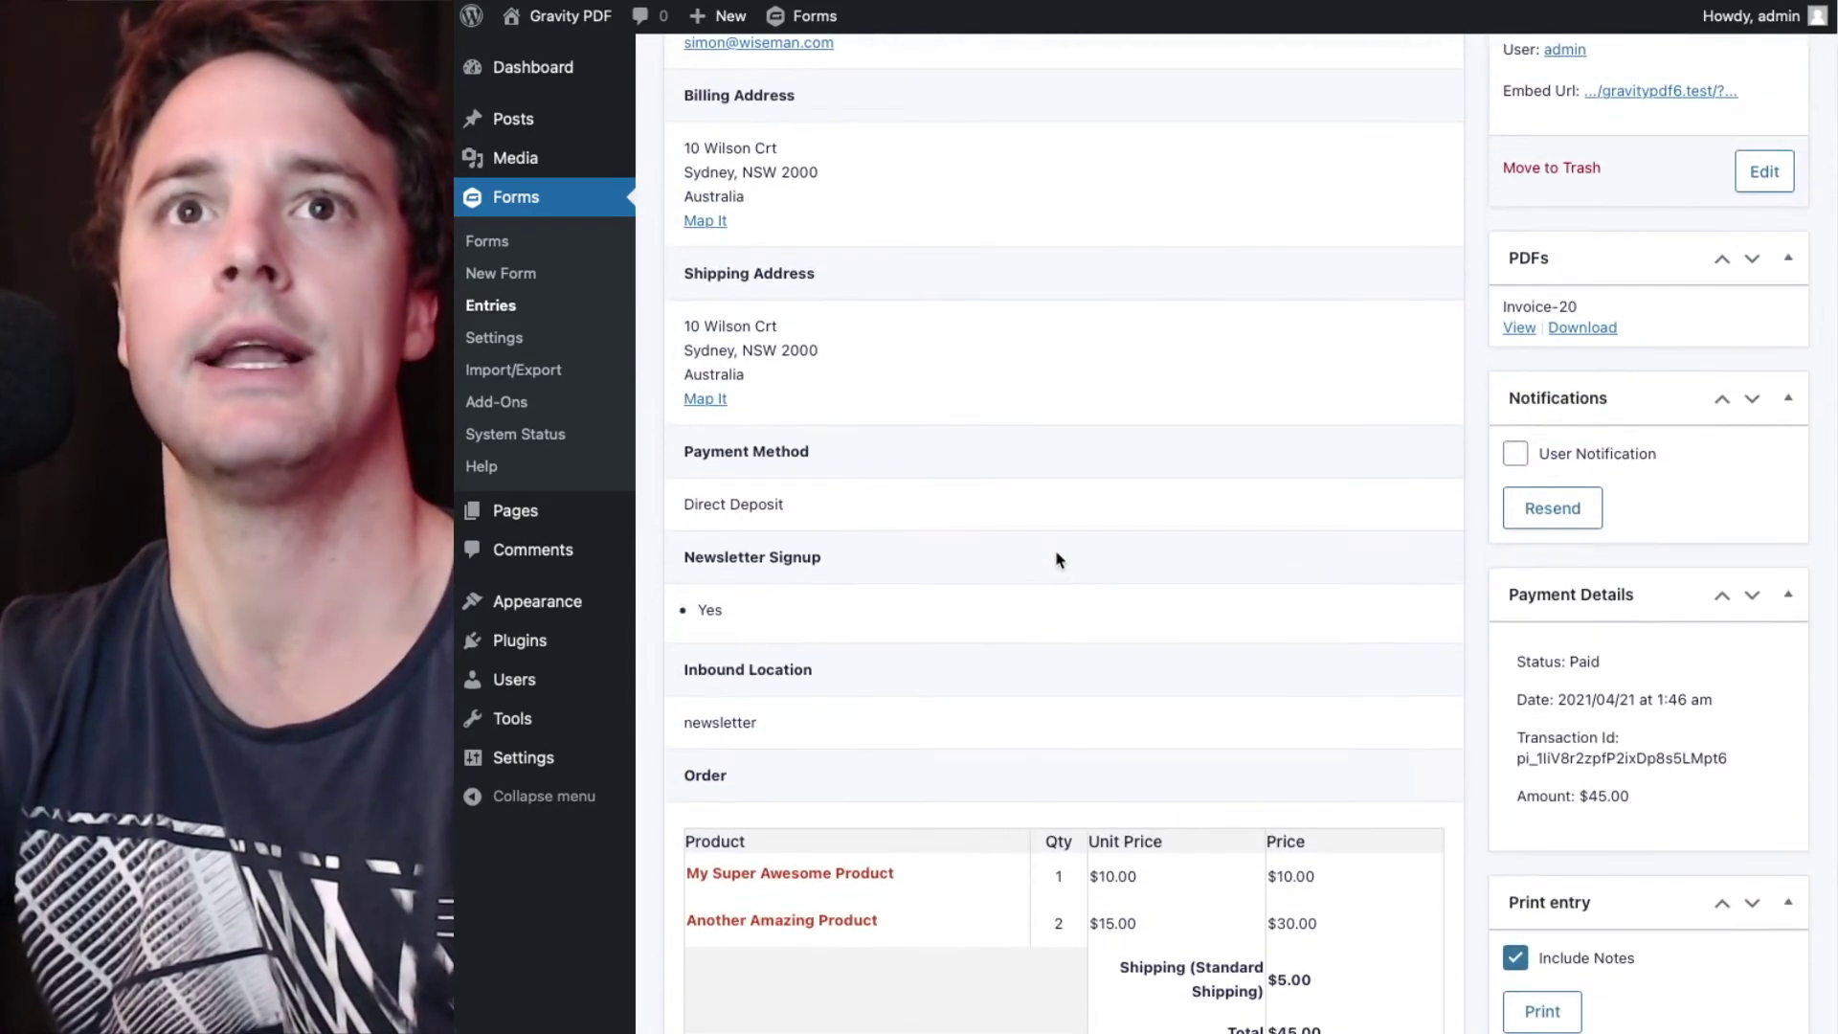
pyautogui.scroll(2, 853, 510)
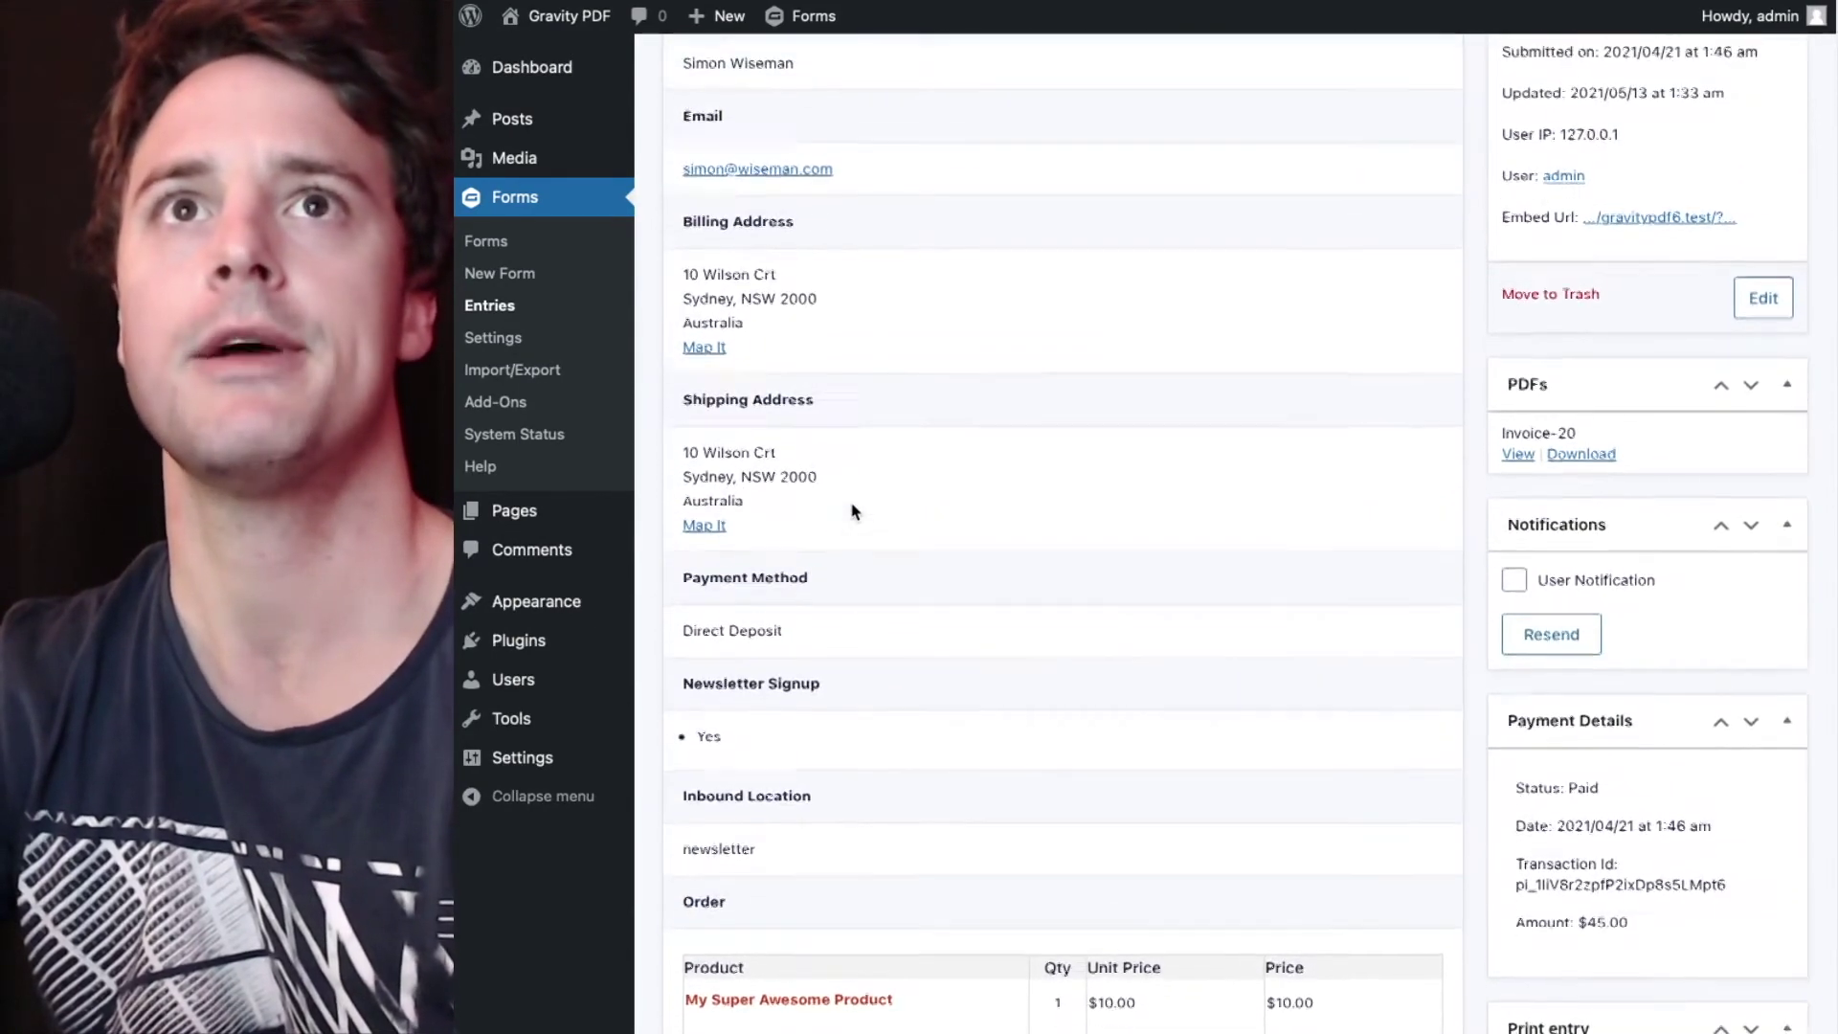
pyautogui.scroll(2, 855, 512)
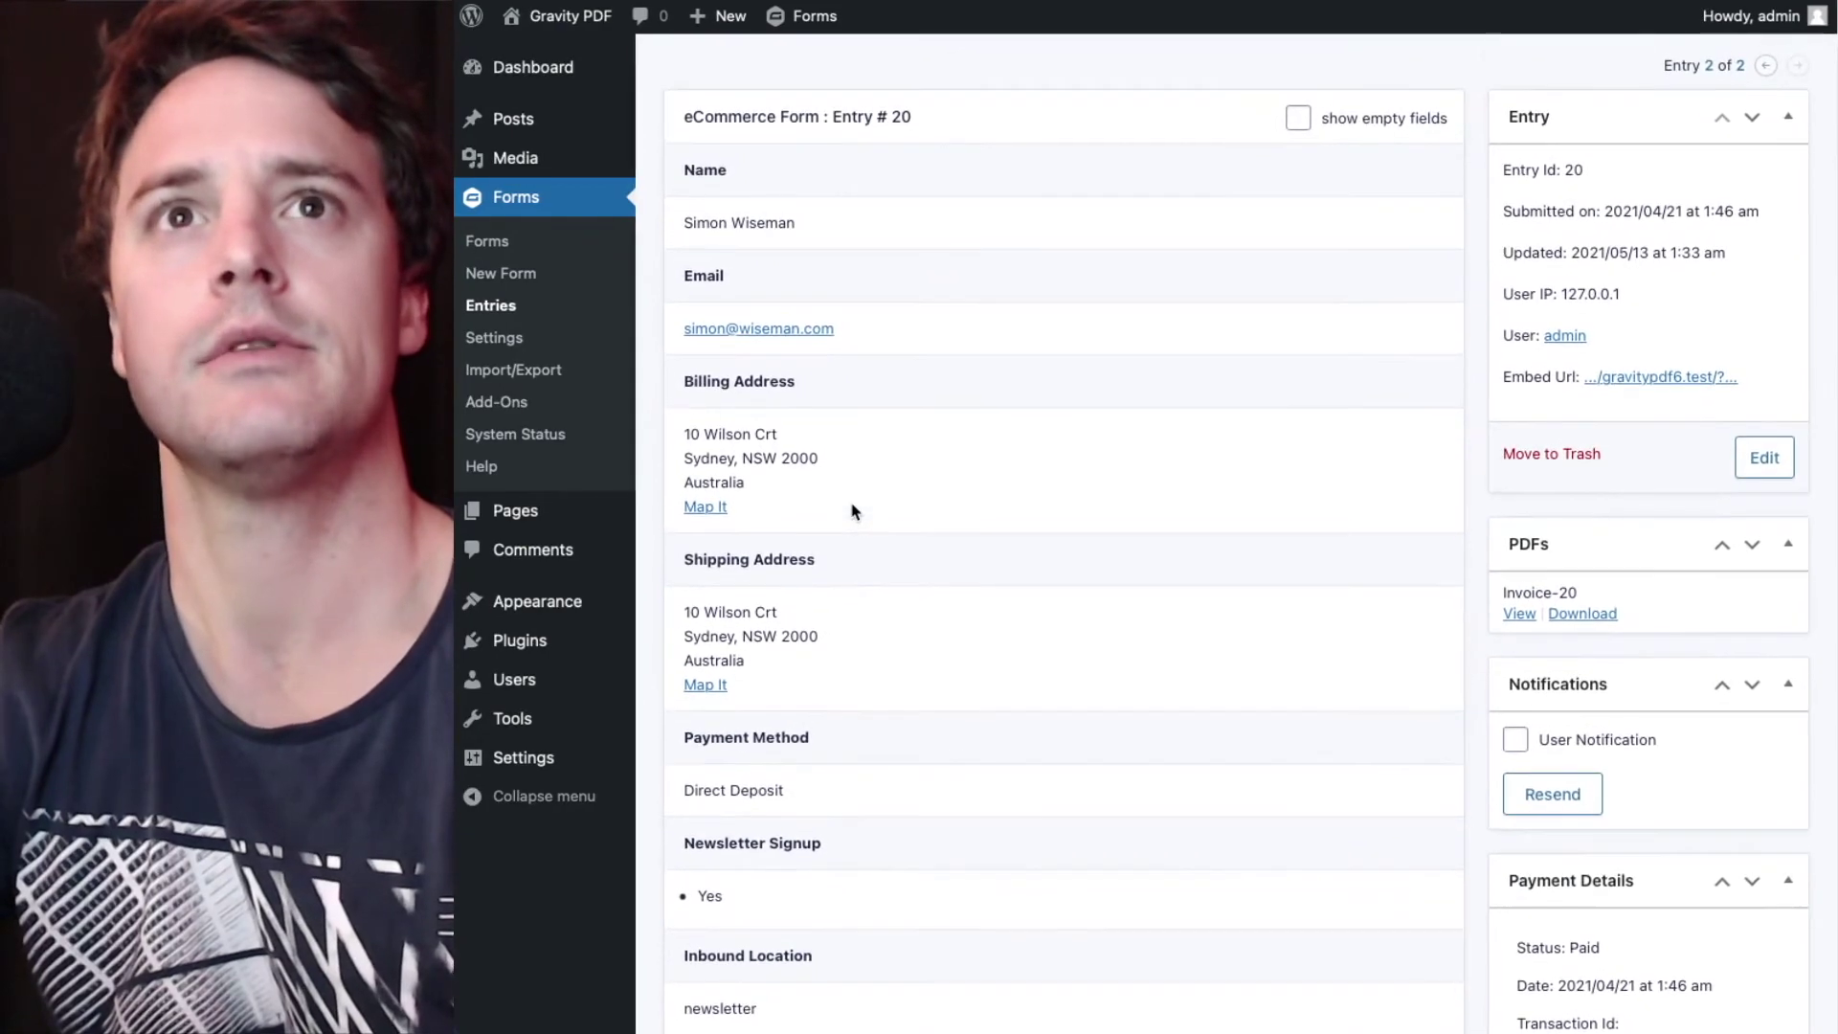
pyautogui.click(1520, 614)
pyautogui.scroll(-3, 1054, 587)
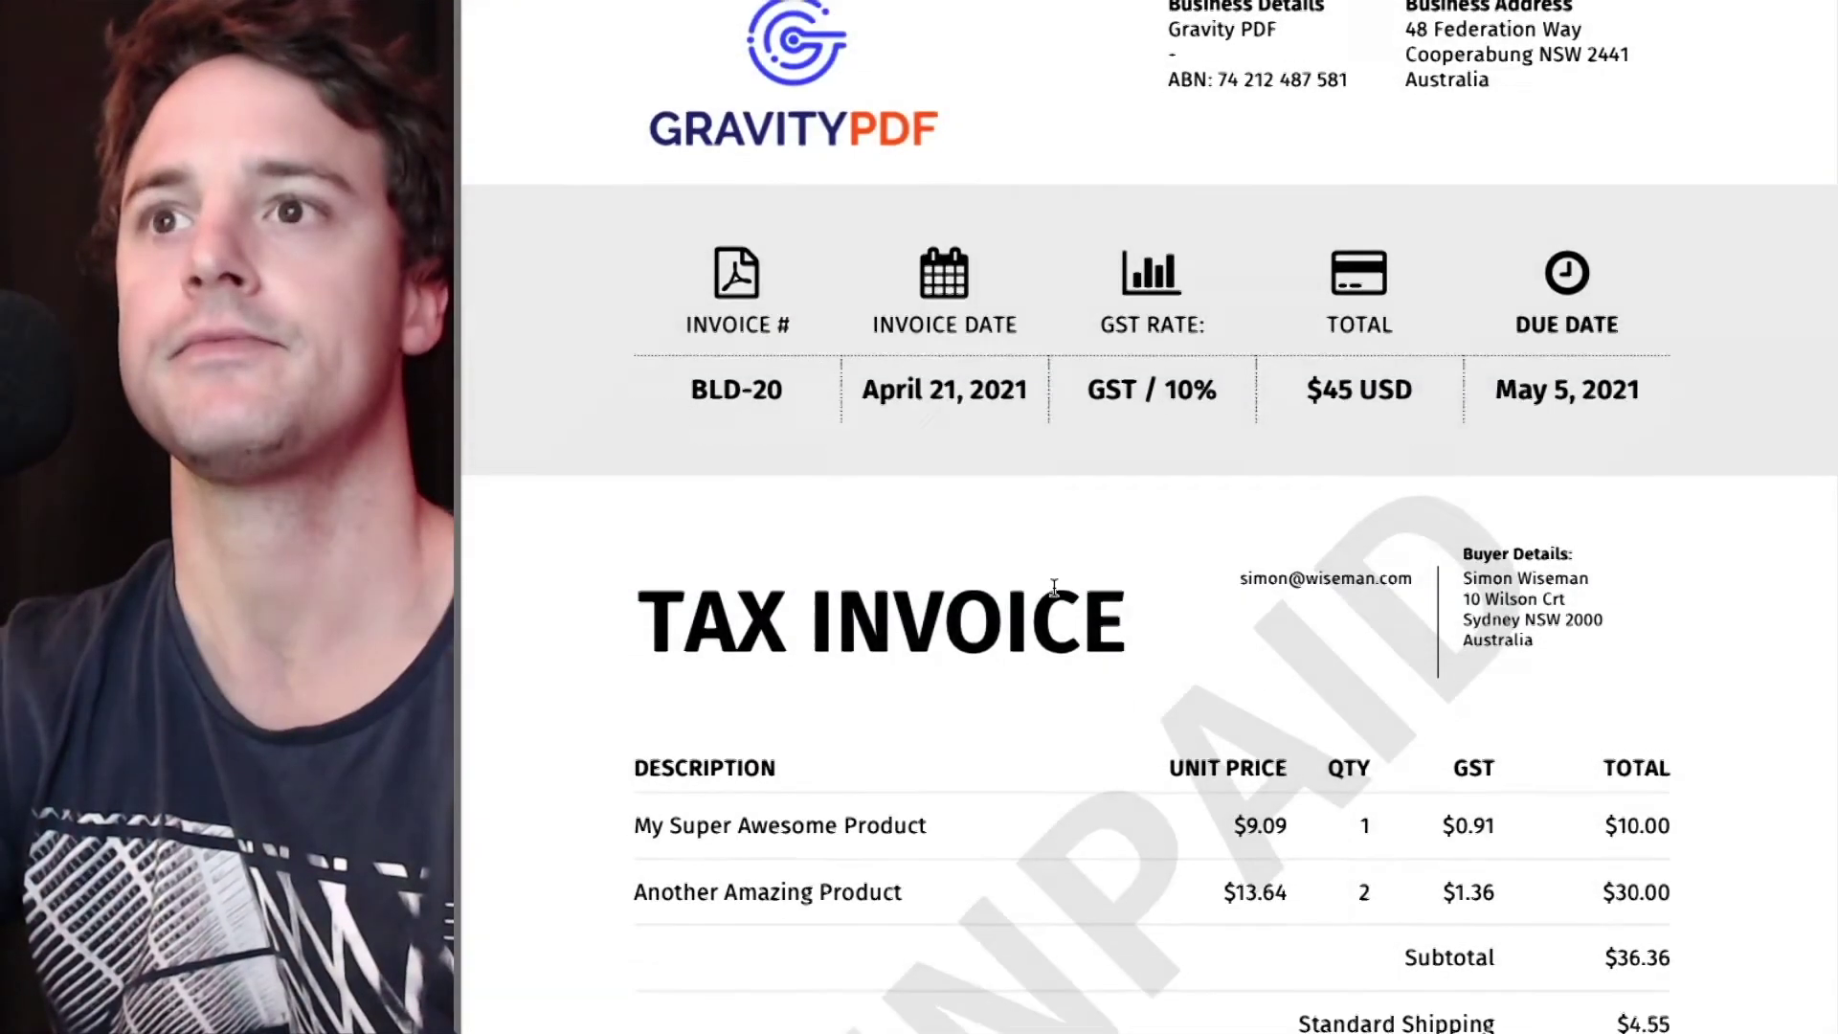
pyautogui.scroll(-2, 1055, 587)
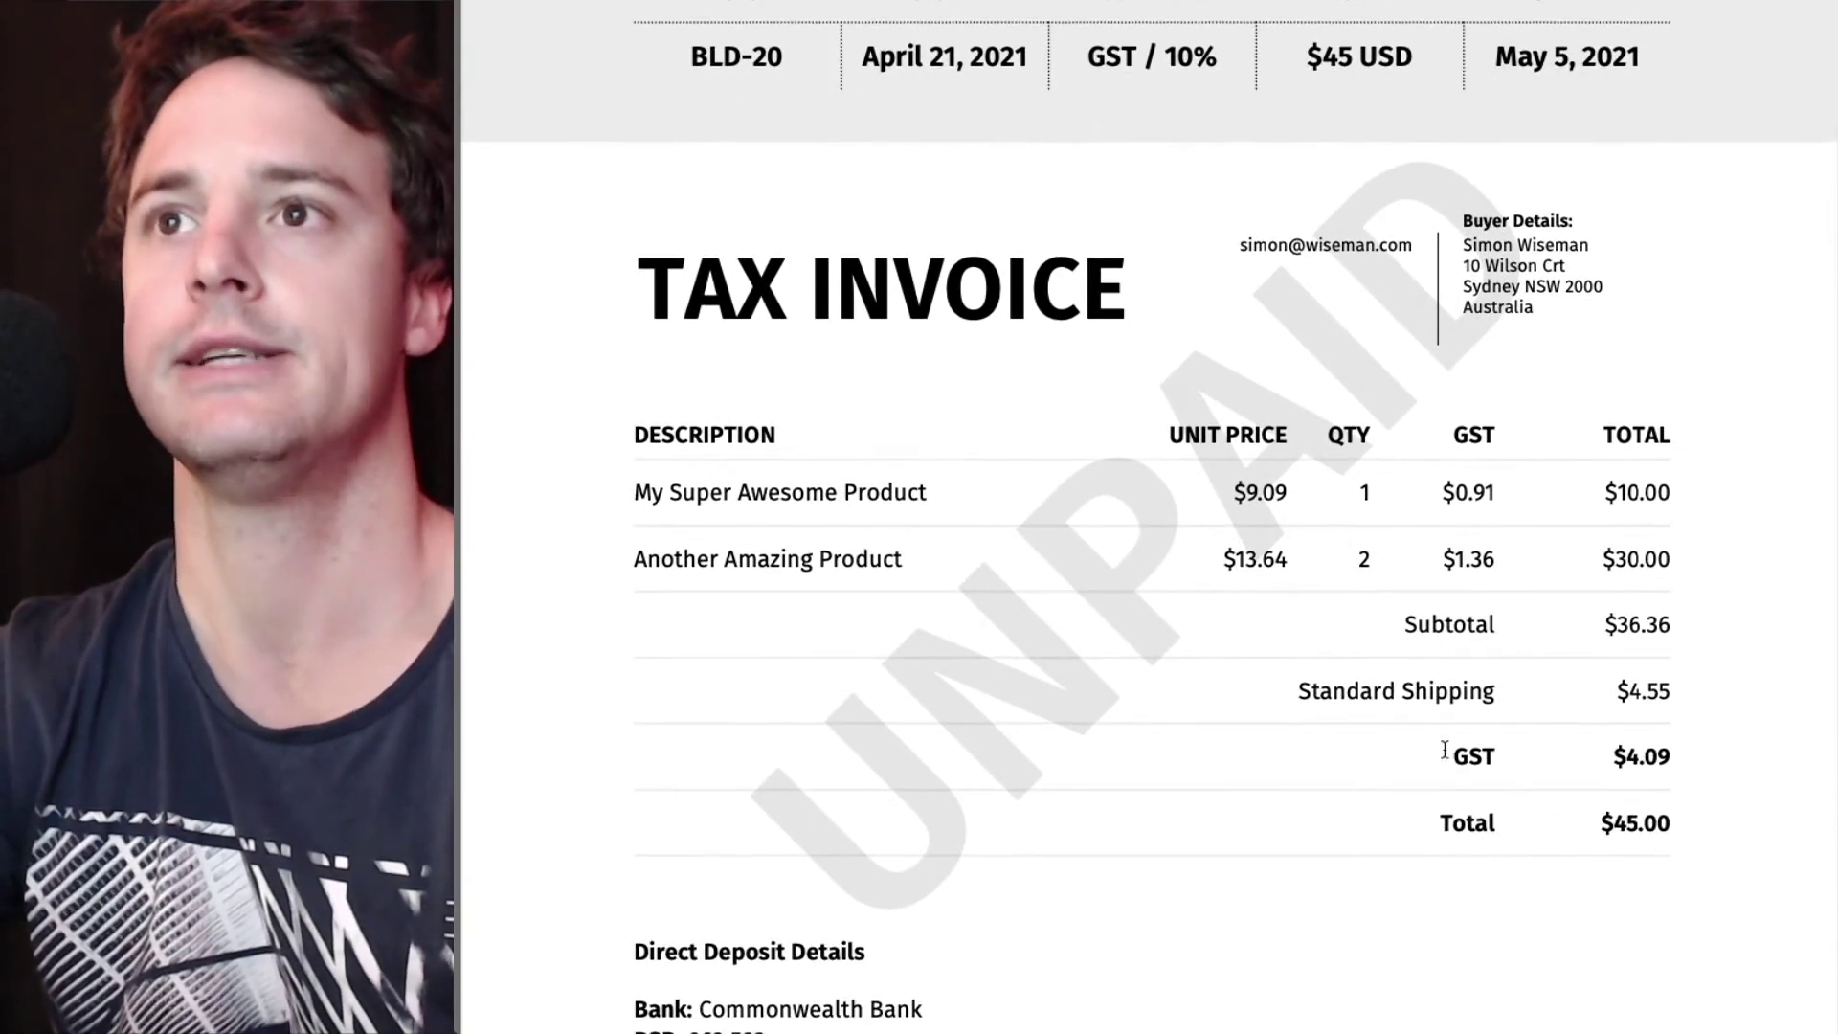
pyautogui.moveTo(1439, 755); pyautogui.dragTo(1646, 748)
pyautogui.click(1573, 814)
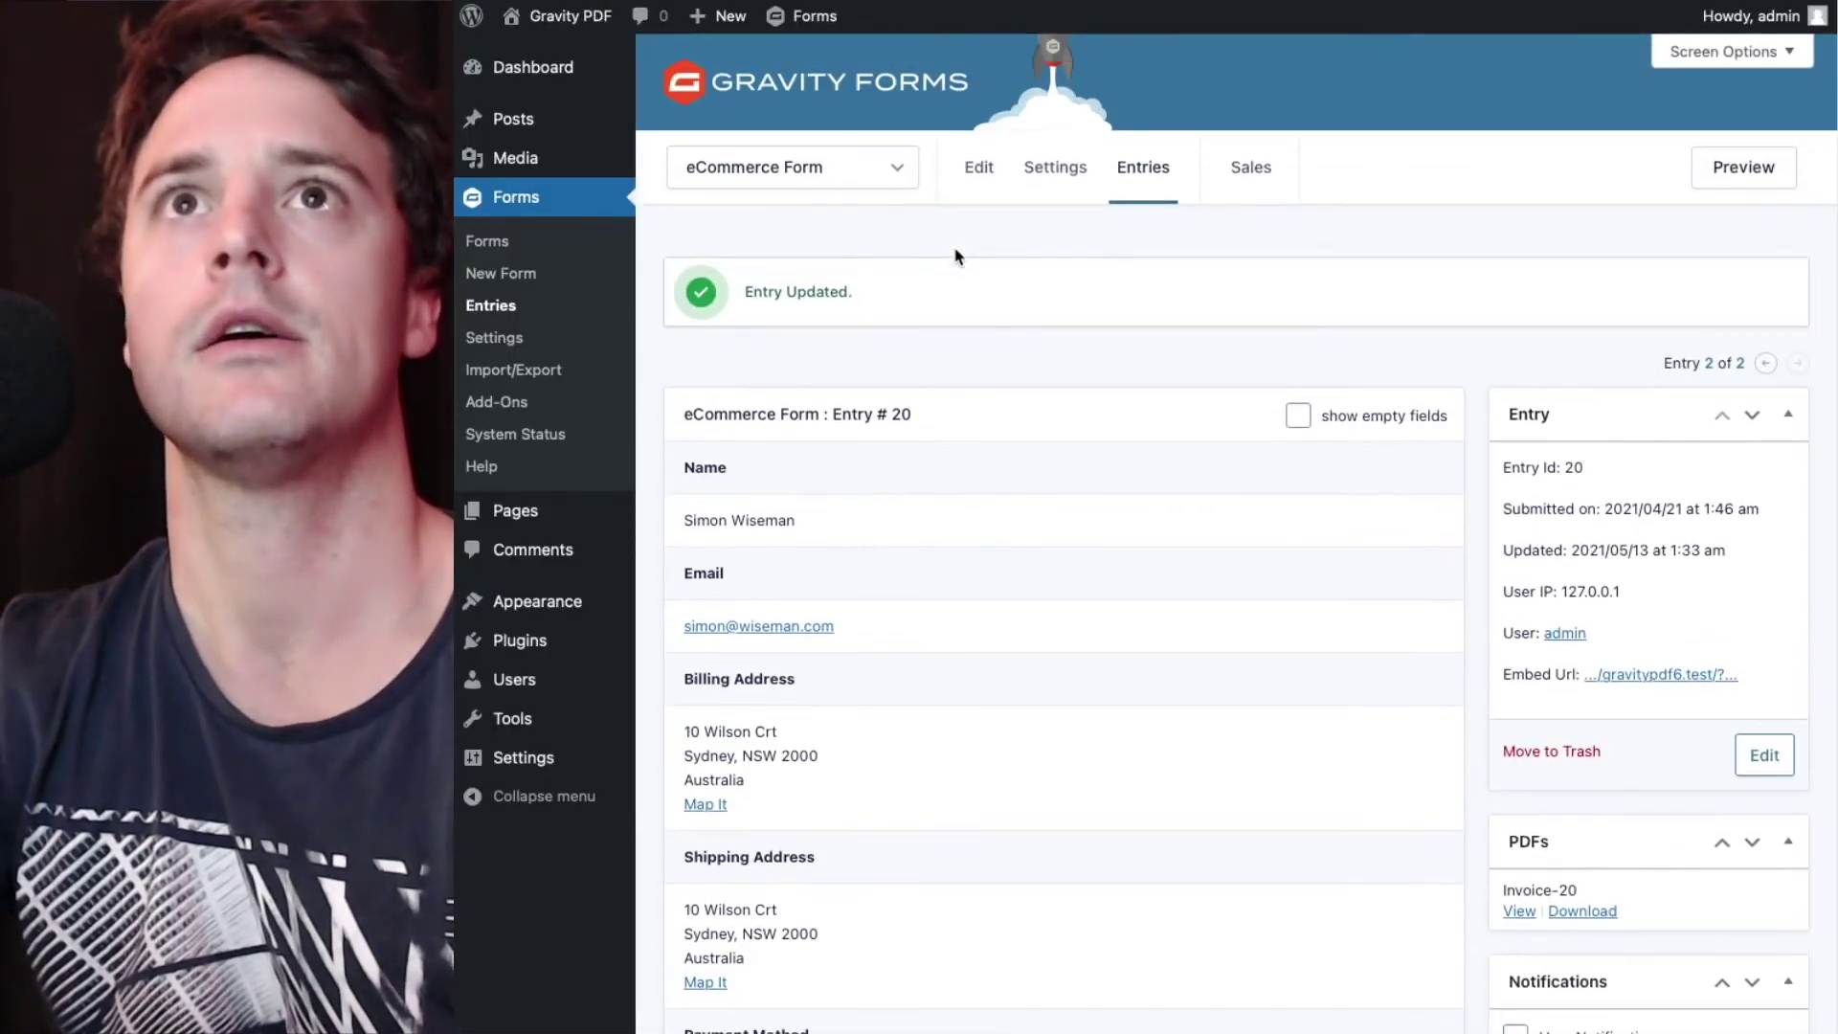
# - Open entry #25, switch its Payment Method from Credit Card to Direct Deposit, and update
pyautogui.click(1143, 167)
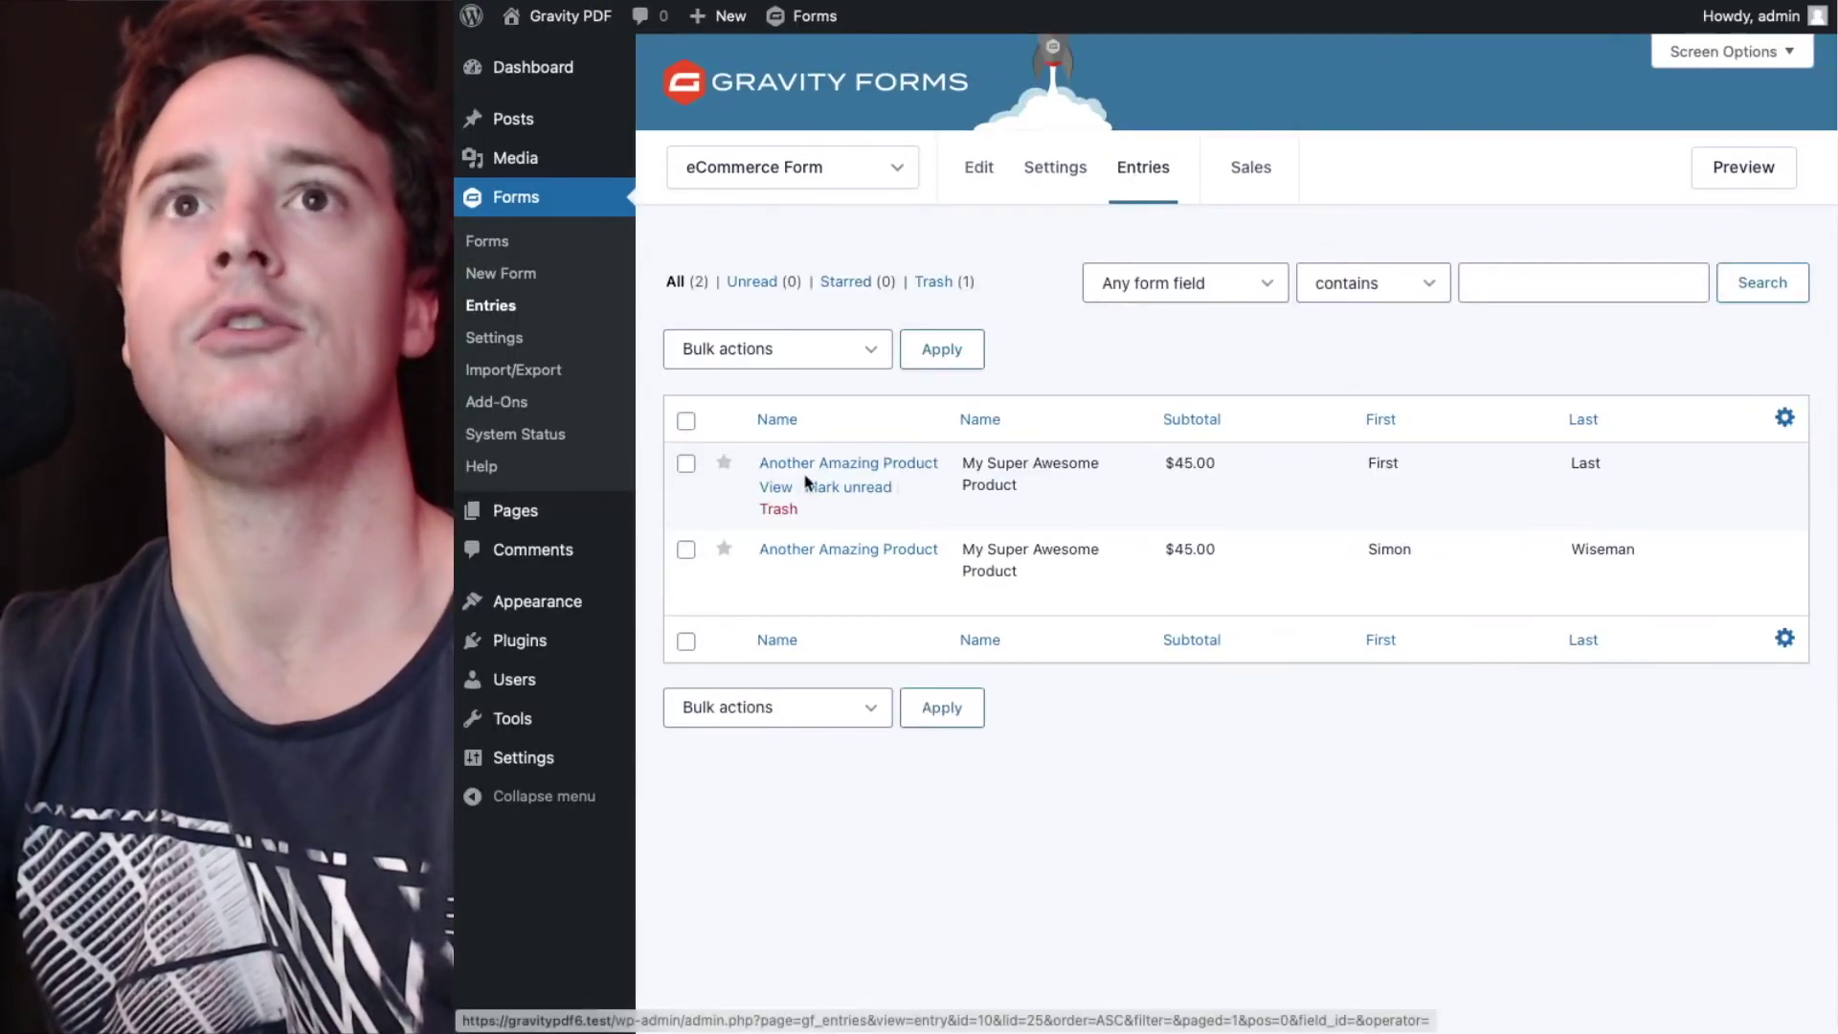
pyautogui.click(773, 491)
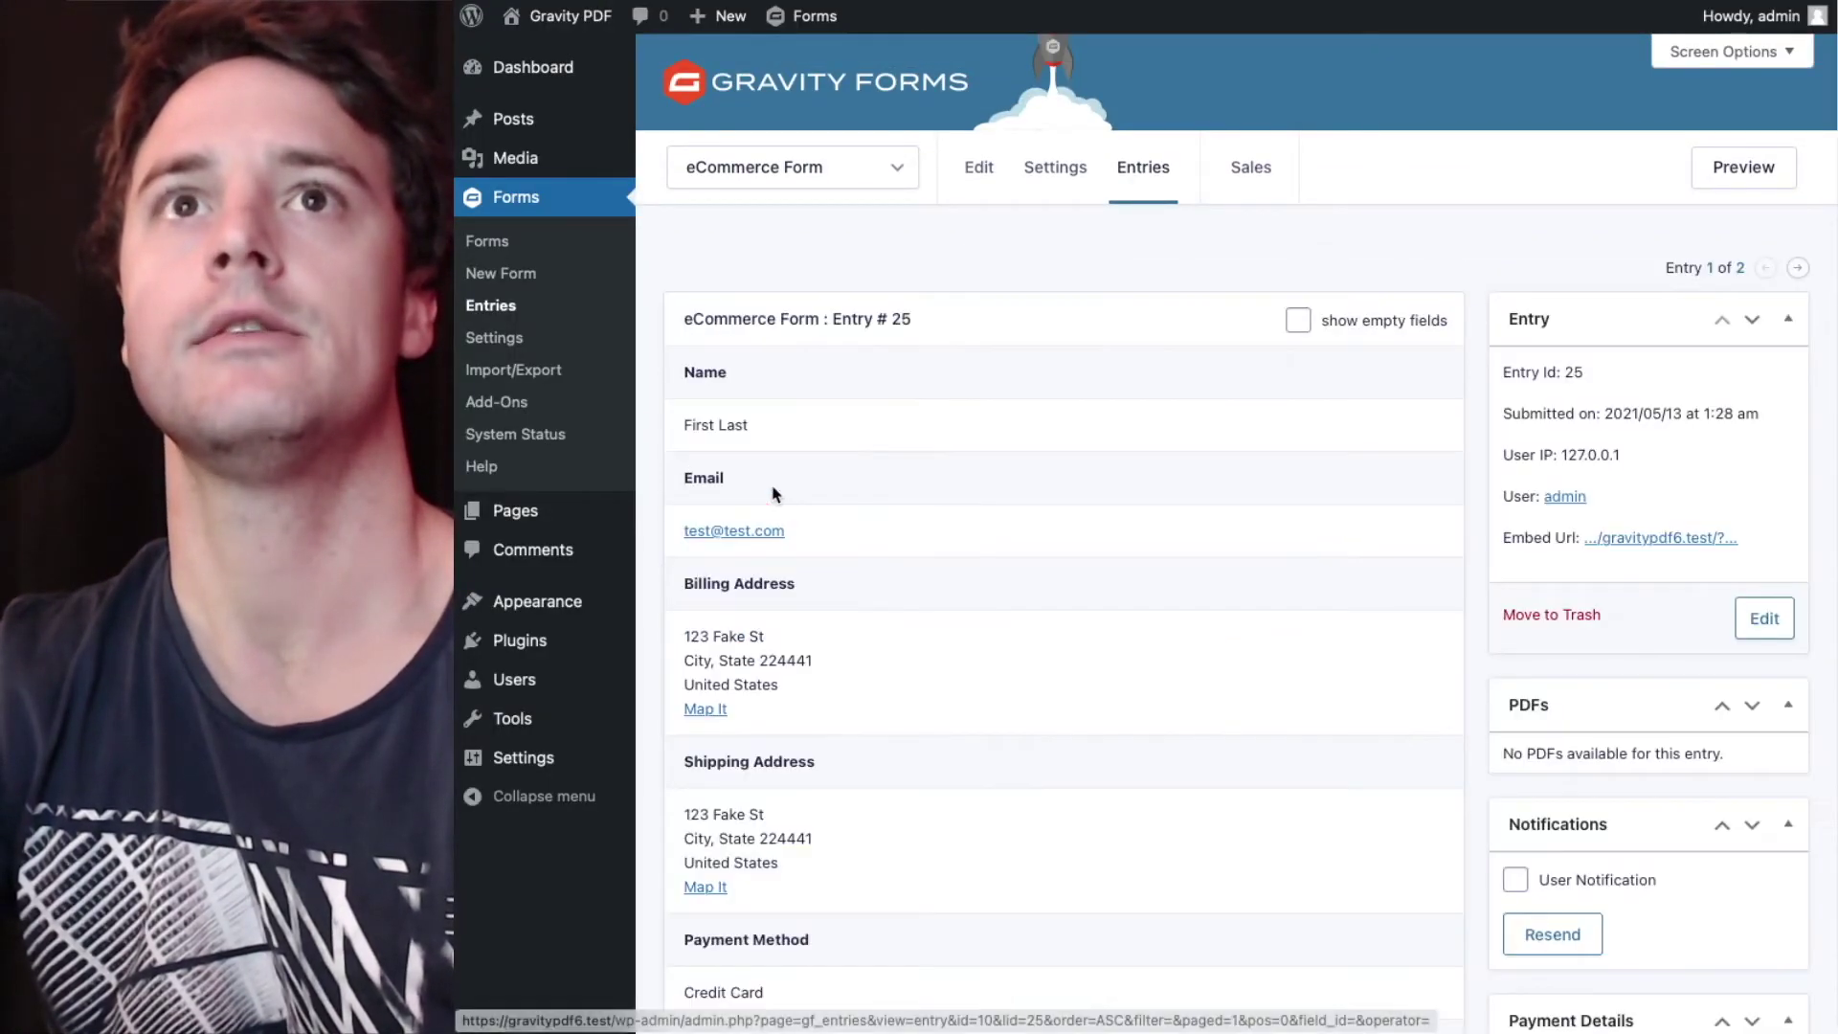
pyautogui.click(1761, 613)
pyautogui.scroll(-7, 956, 589)
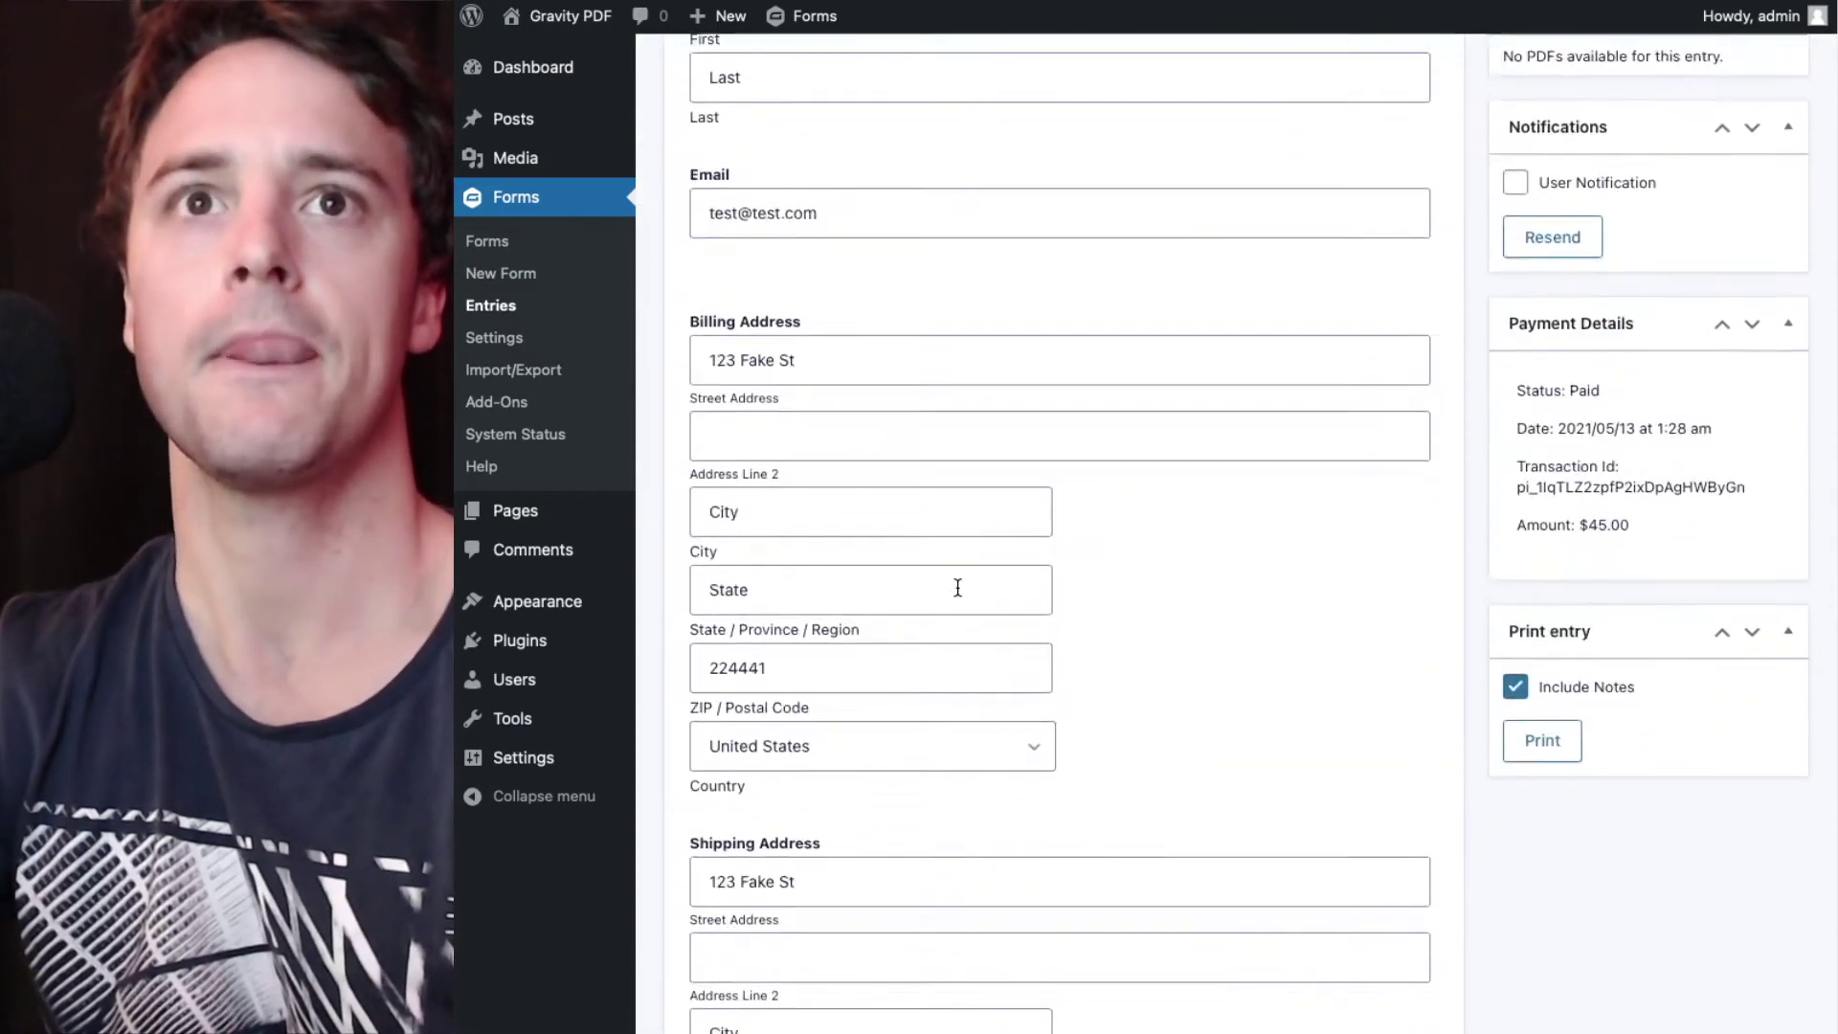
pyautogui.scroll(-8, 958, 588)
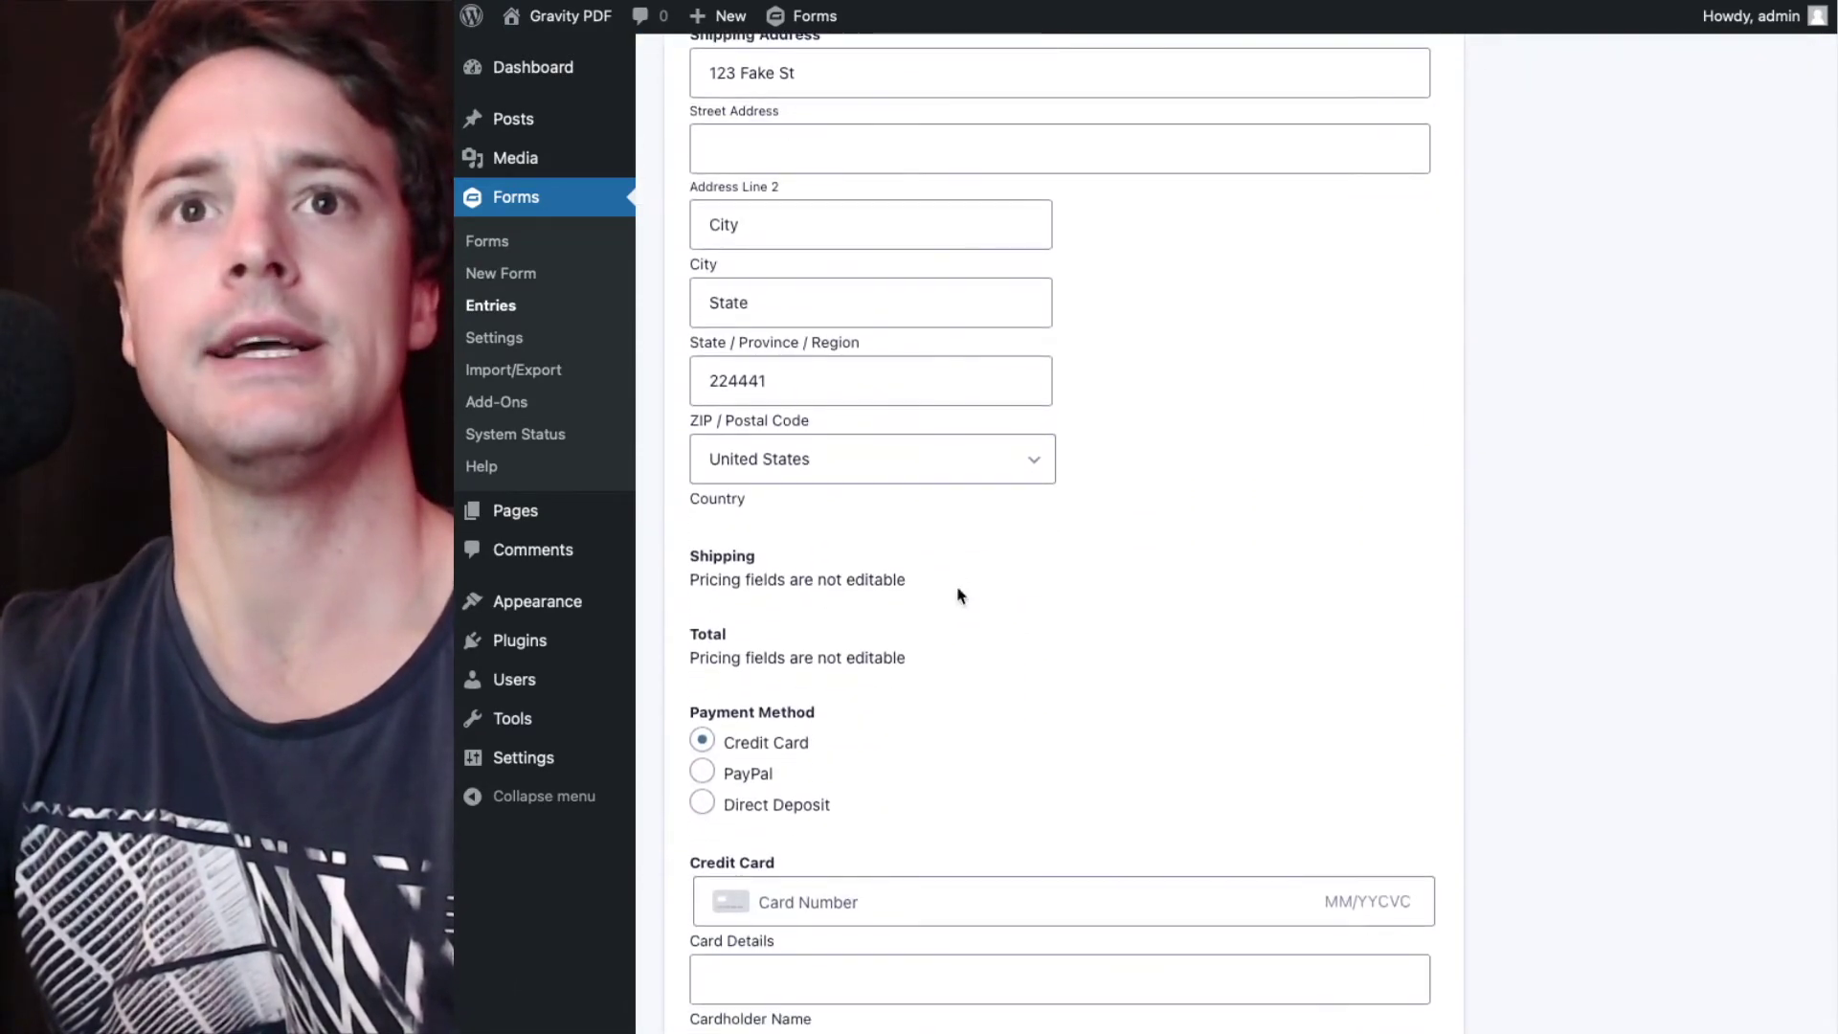
pyautogui.click(778, 804)
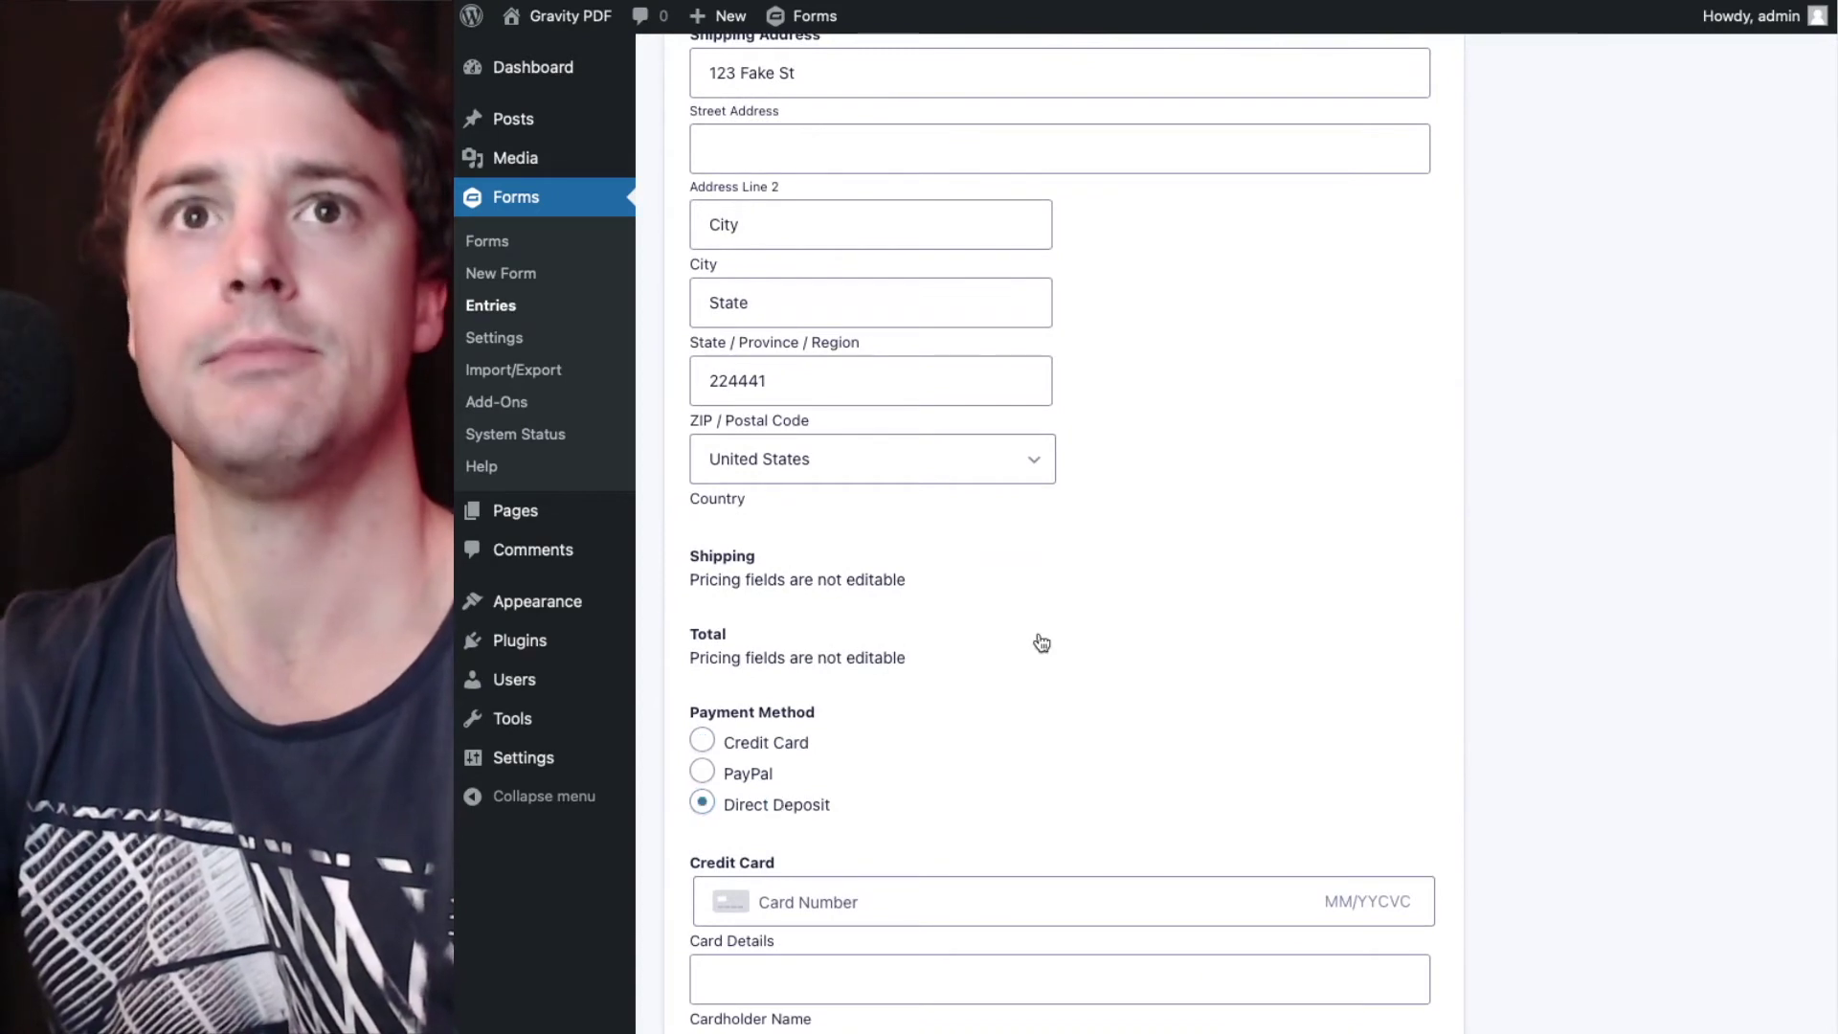
pyautogui.scroll(3, 1072, 613)
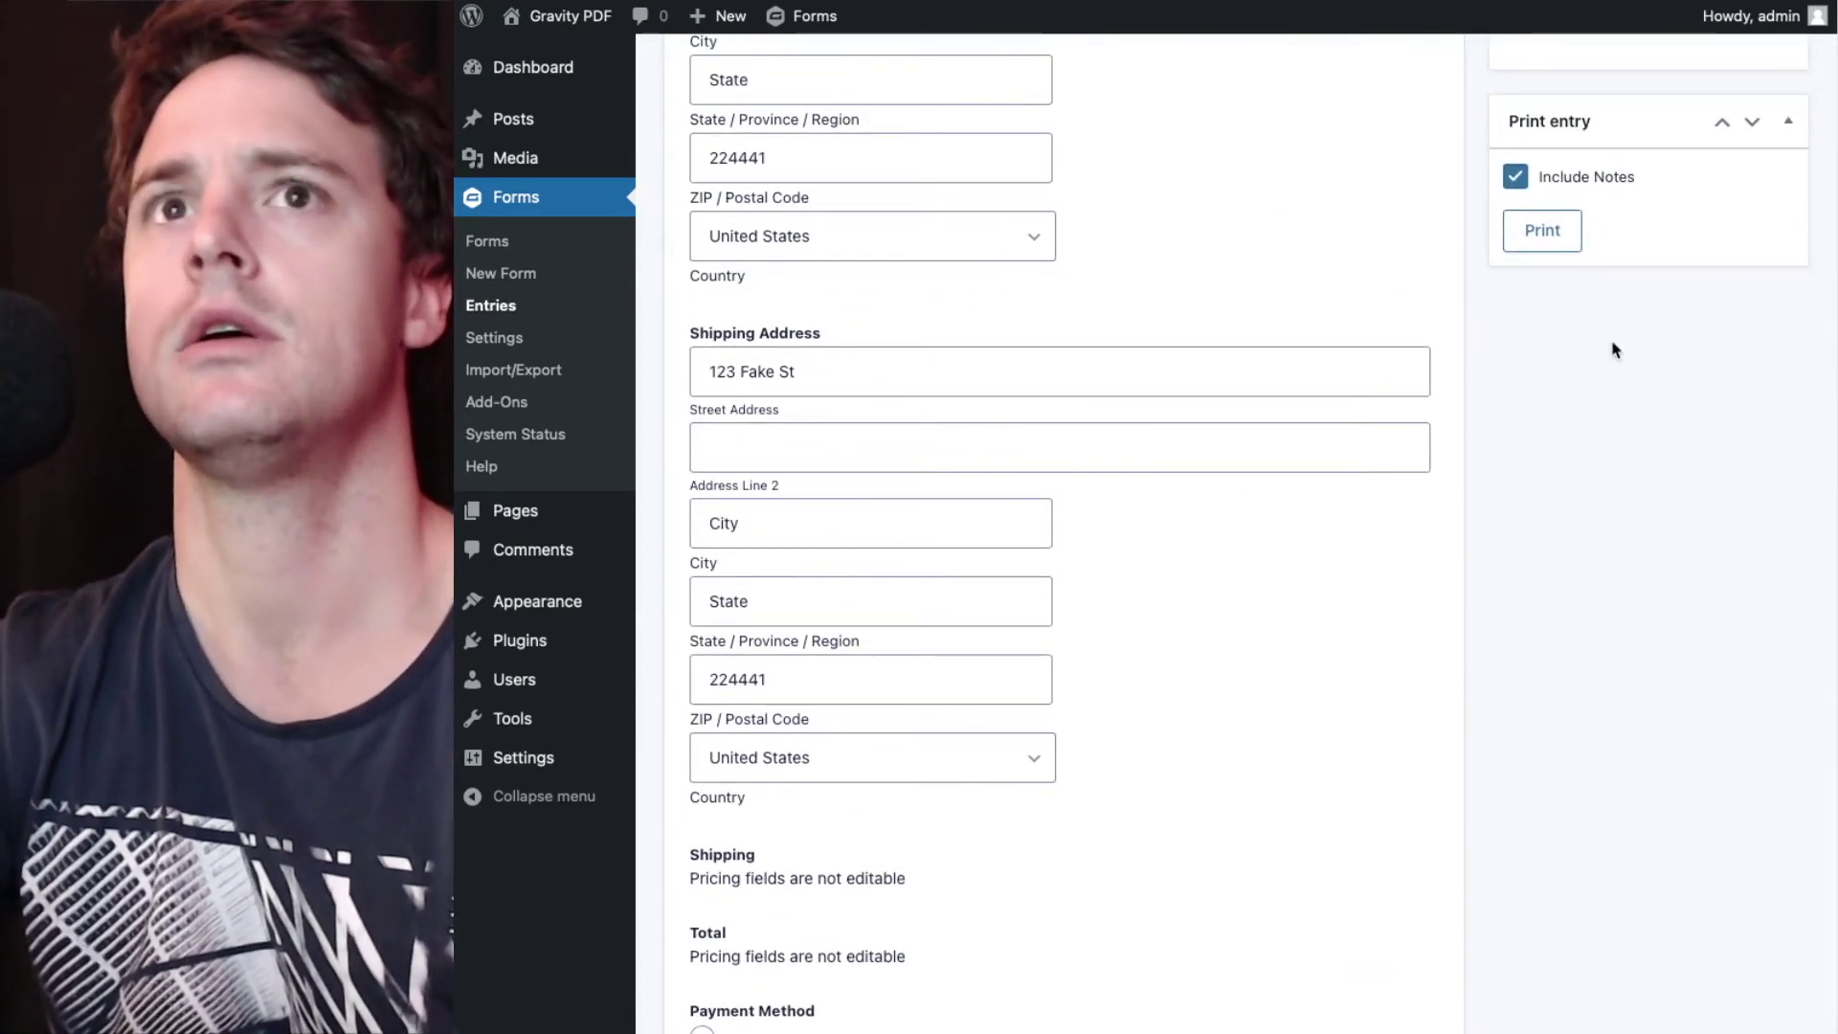
pyautogui.scroll(6, 1313, 349)
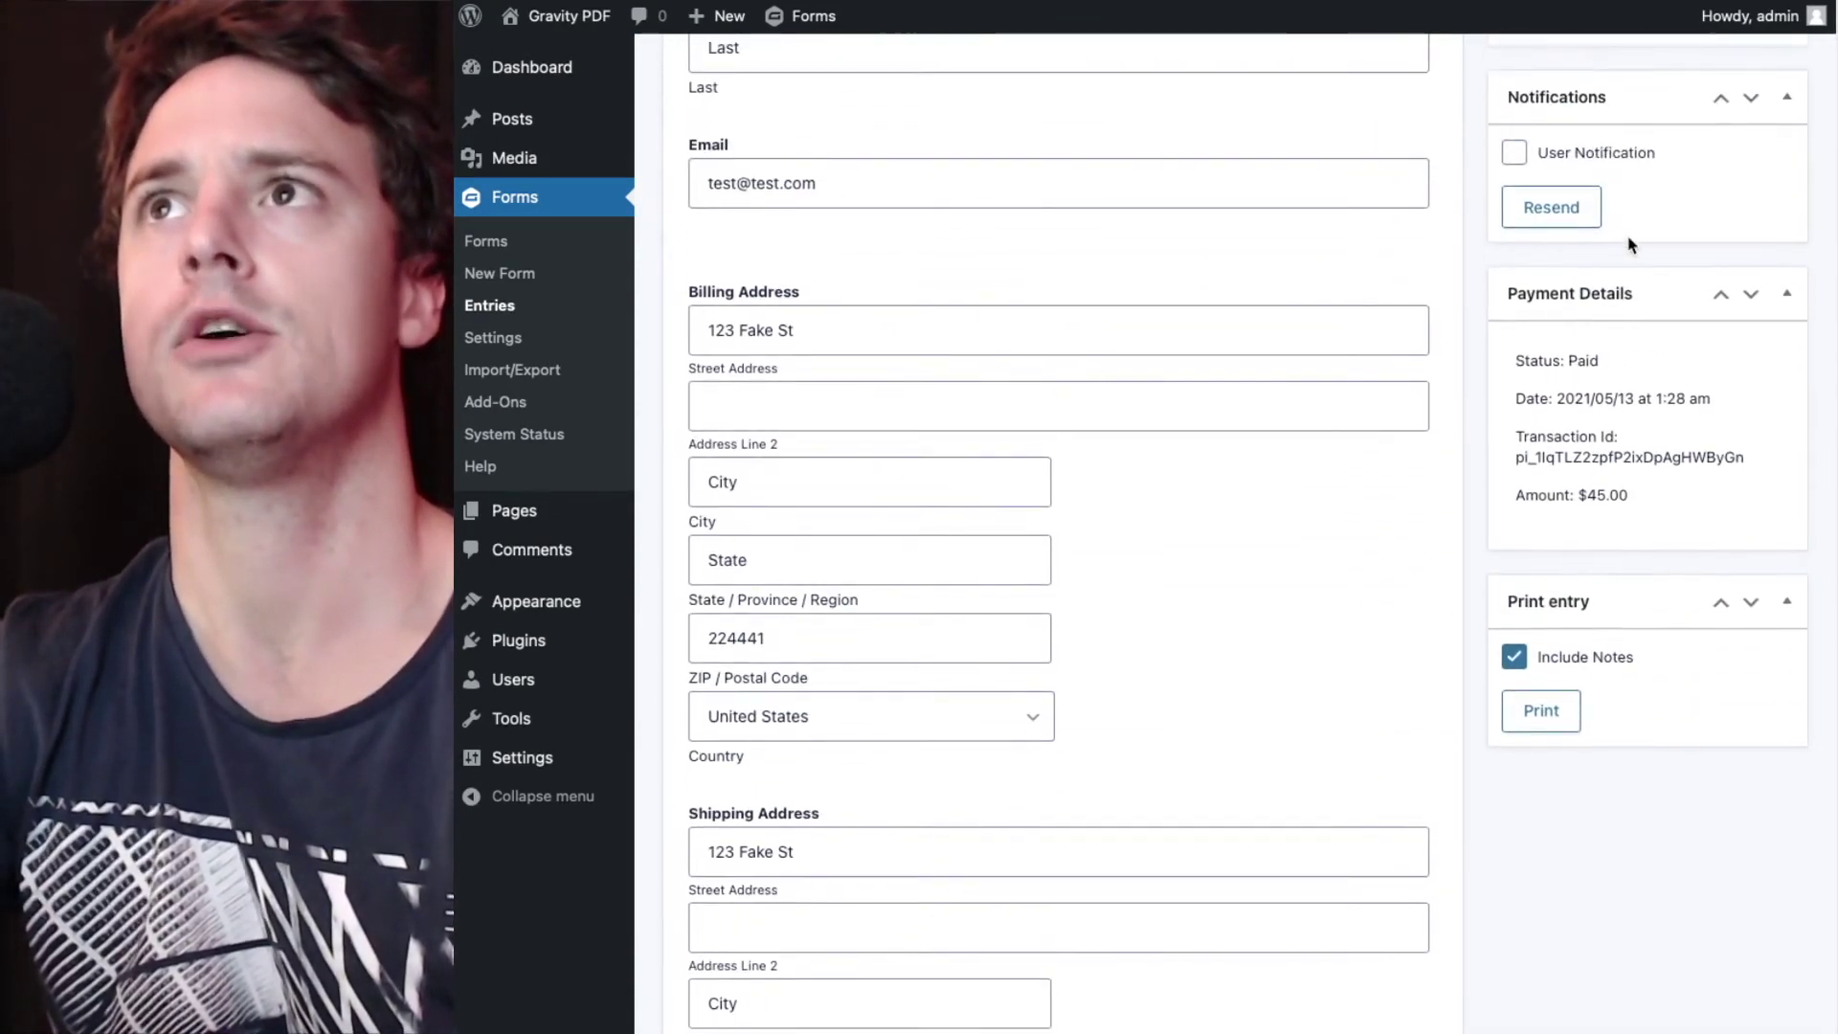
pyautogui.scroll(2, 1632, 243)
pyautogui.click(1671, 92)
# - Review the UNPAID Invoice-25 PDF, then close it and return to entry #25
pyautogui.scroll(-1, 1420, 603)
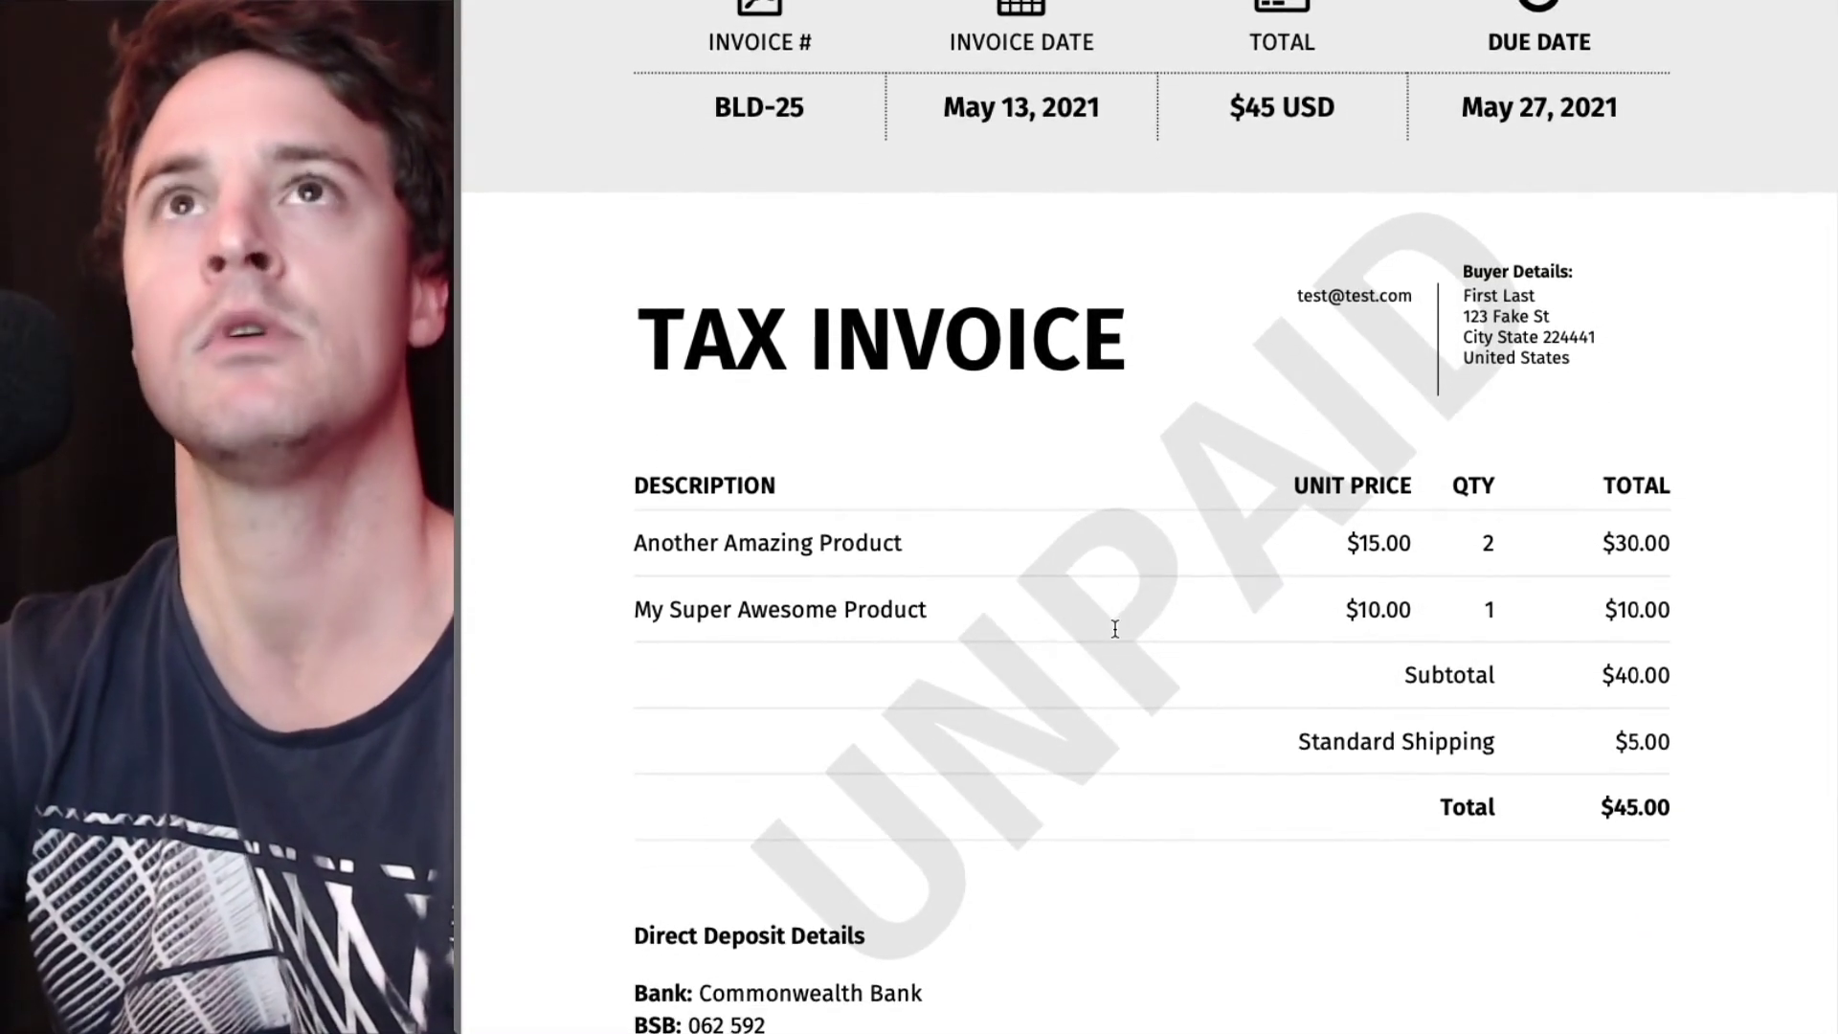
pyautogui.hotkey('ctrl', 'w')
pyautogui.moveTo(1055, 91)
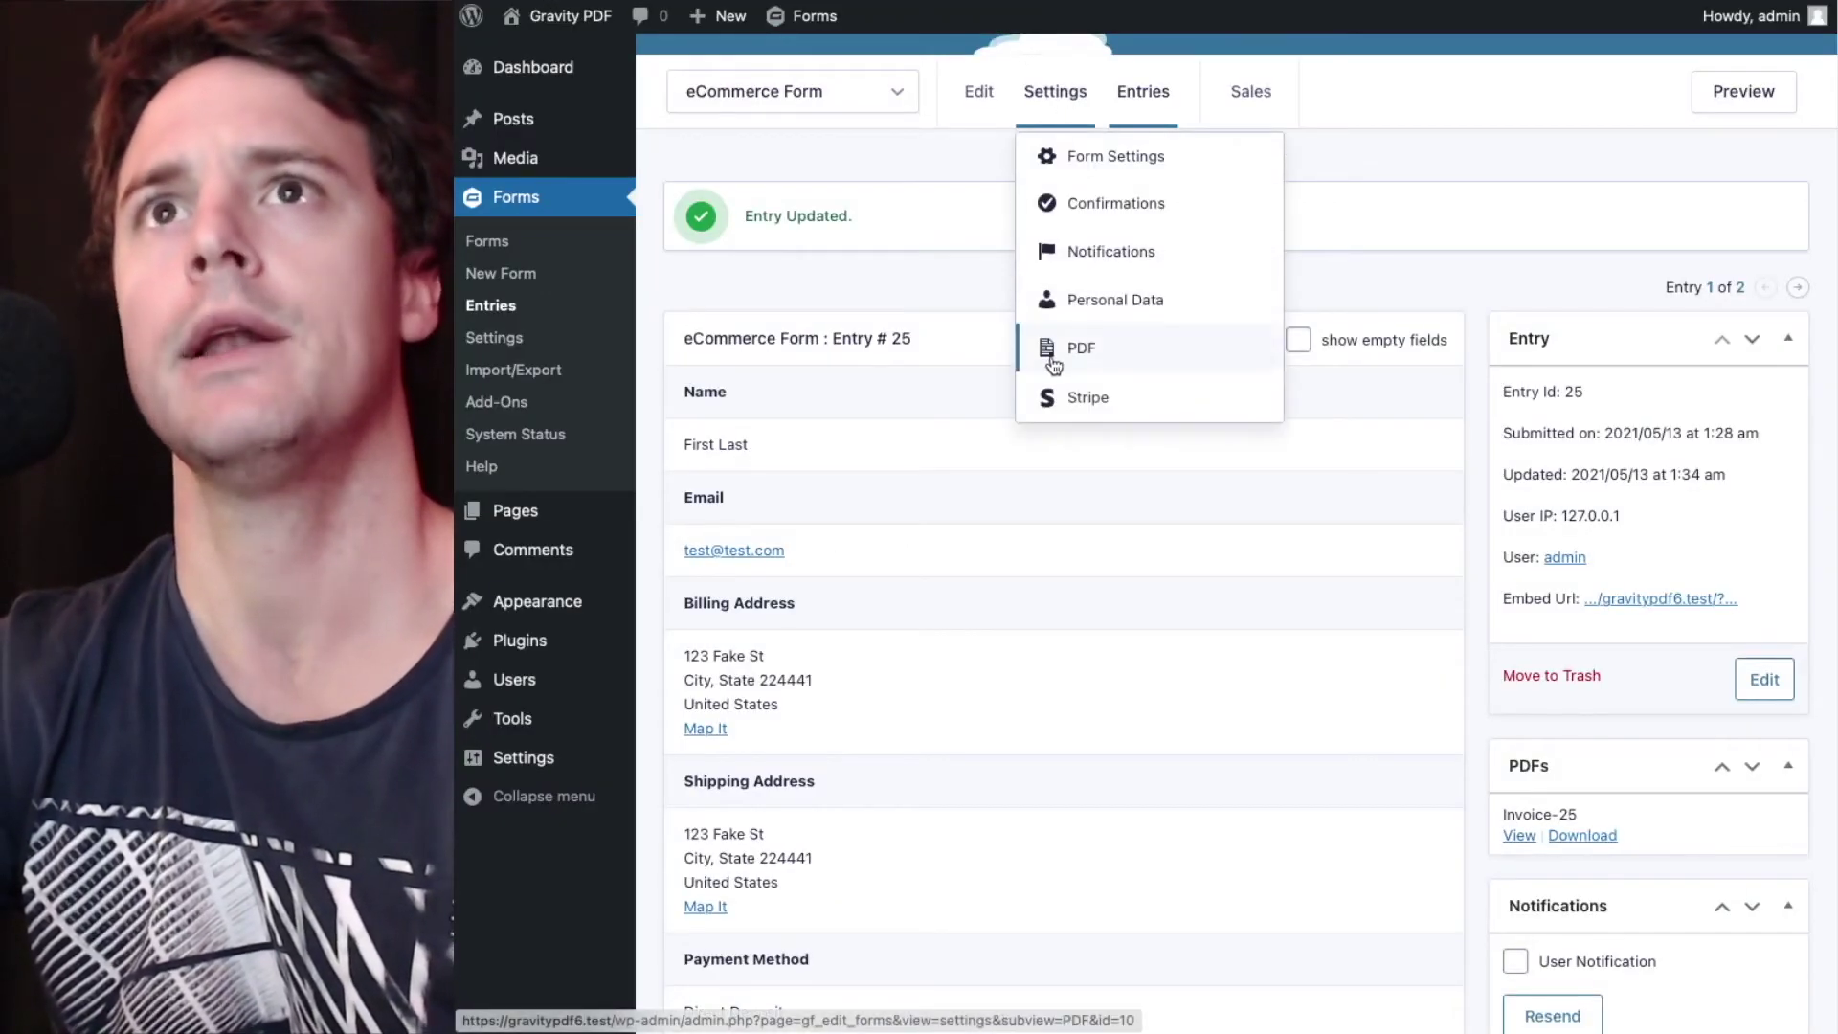
pyautogui.click(1055, 354)
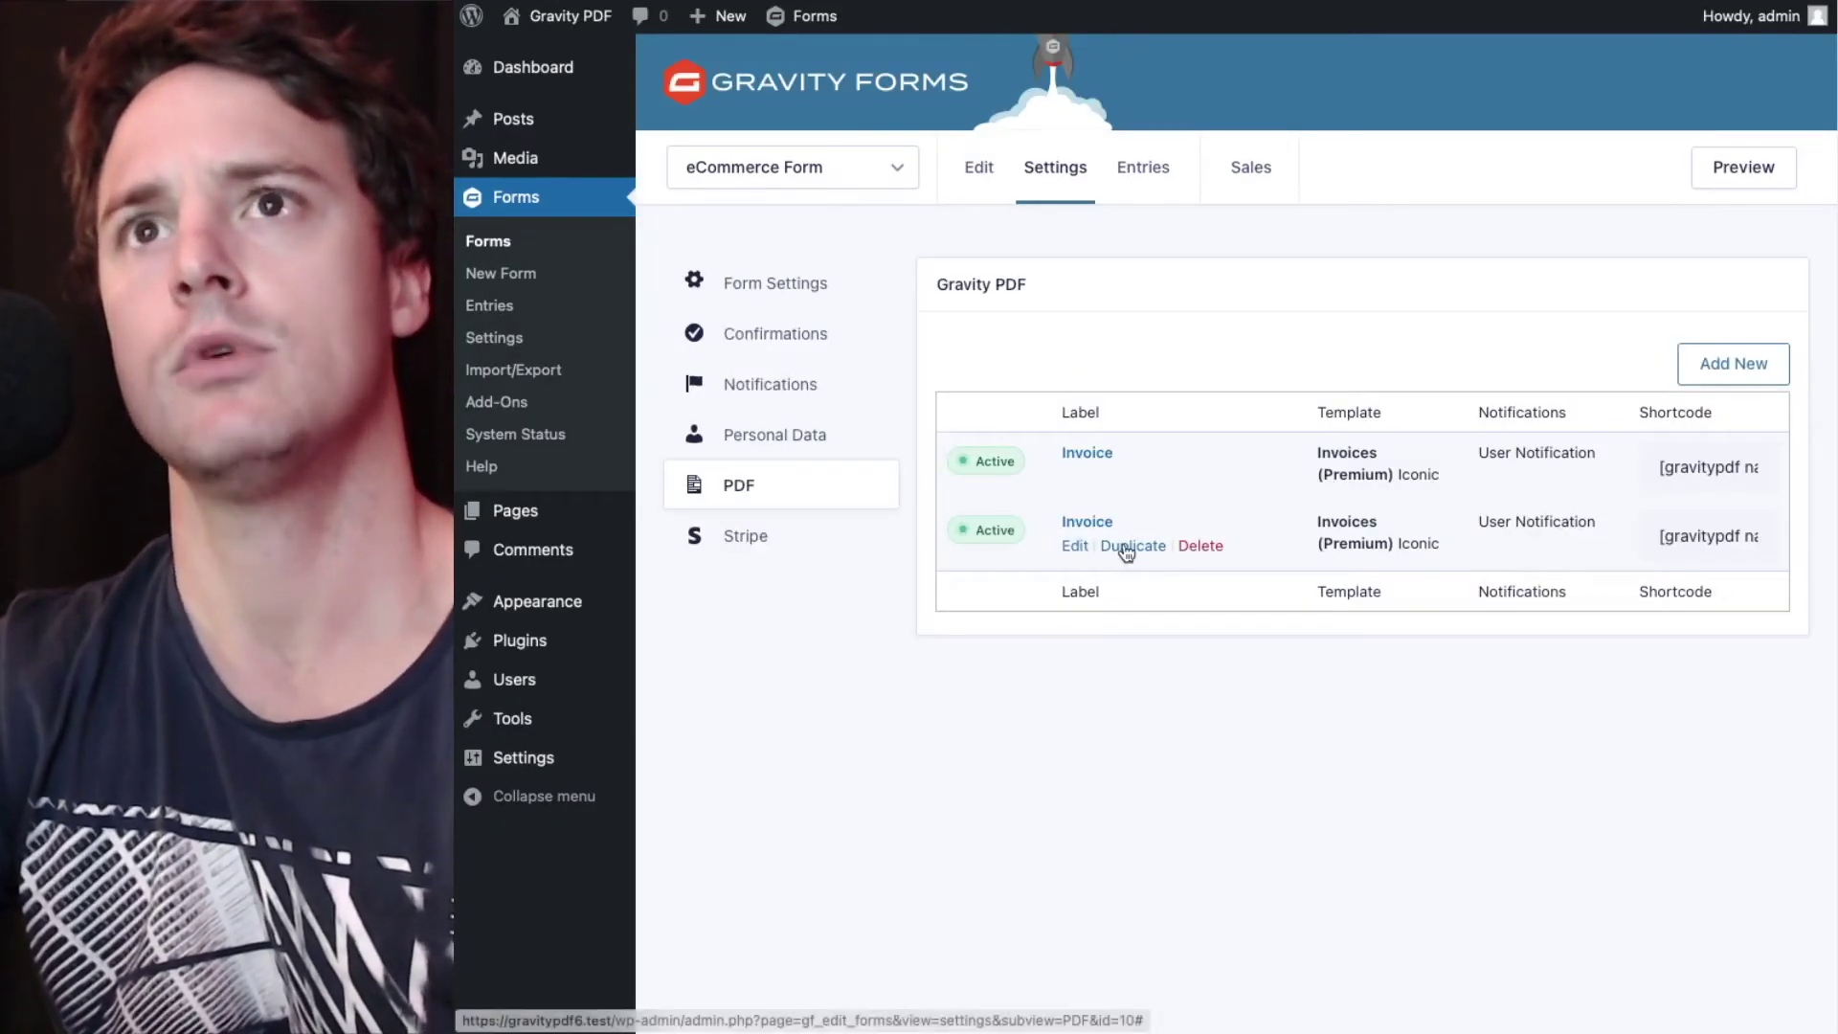
pyautogui.click(1129, 552)
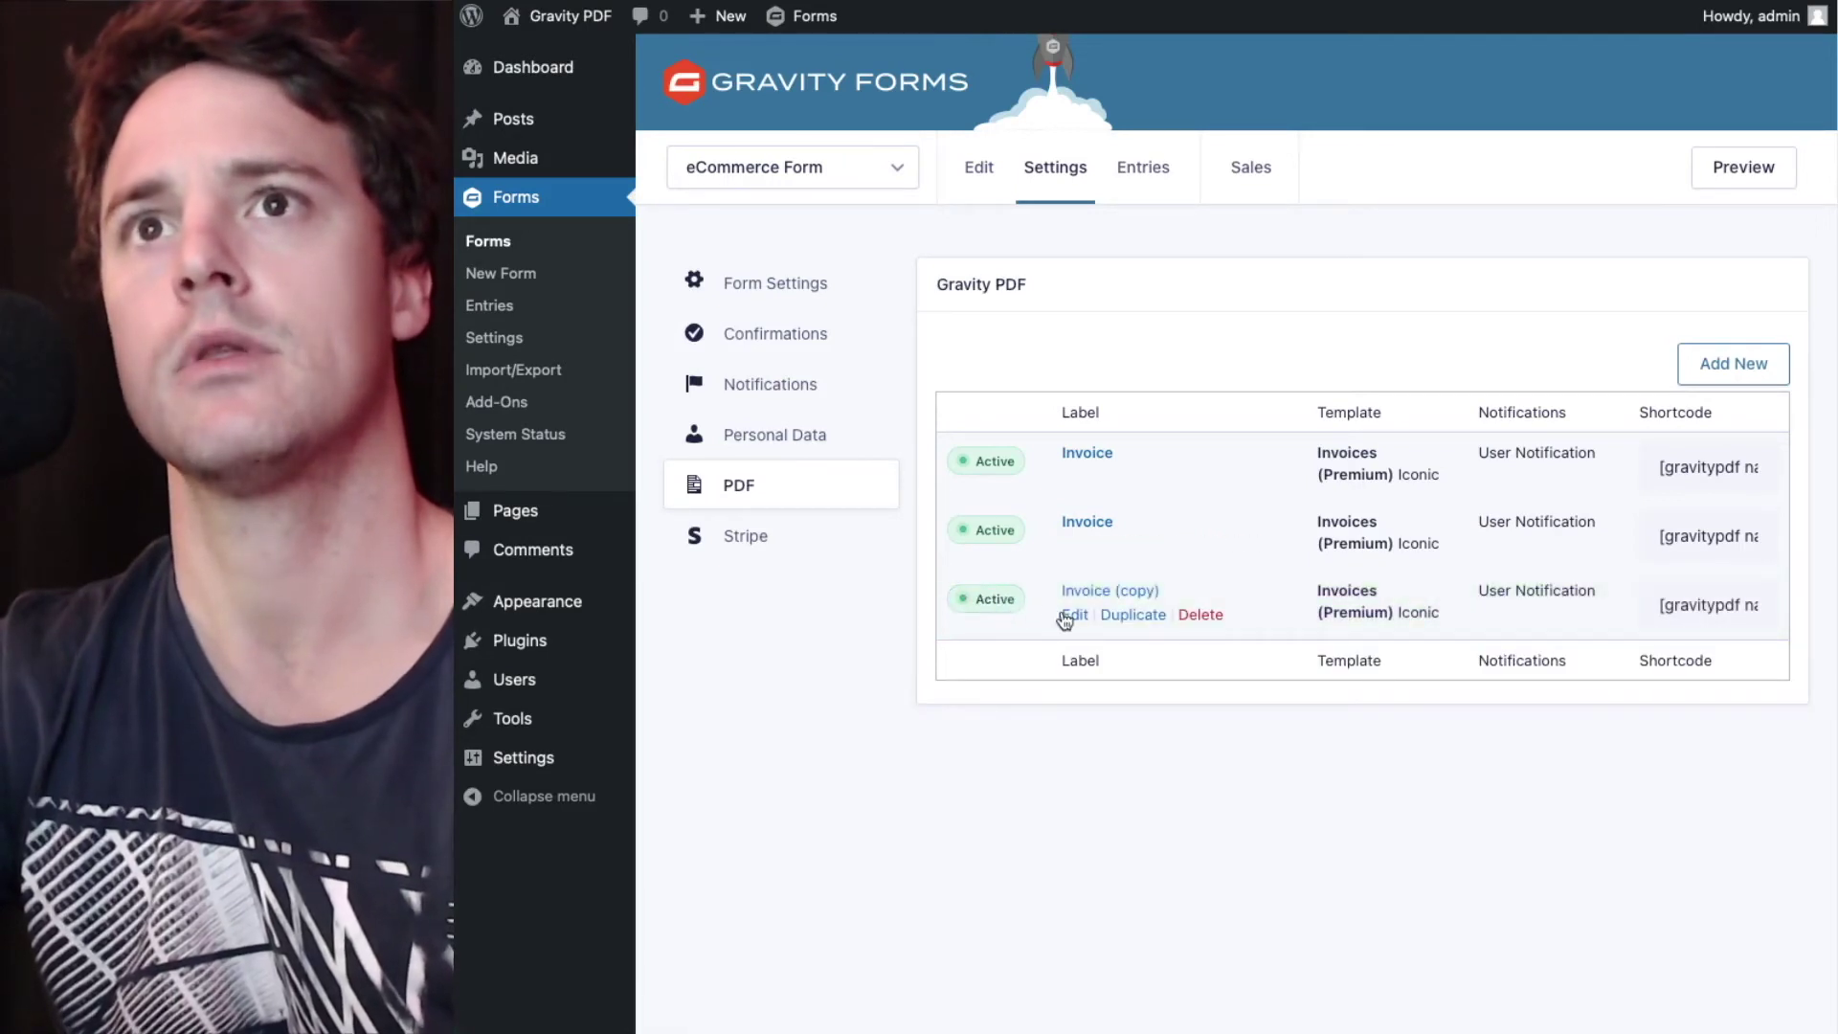
pyautogui.click(1072, 616)
pyautogui.moveTo(1008, 415); pyautogui.dragTo(1283, 416)
pyautogui.press('BackSpace')
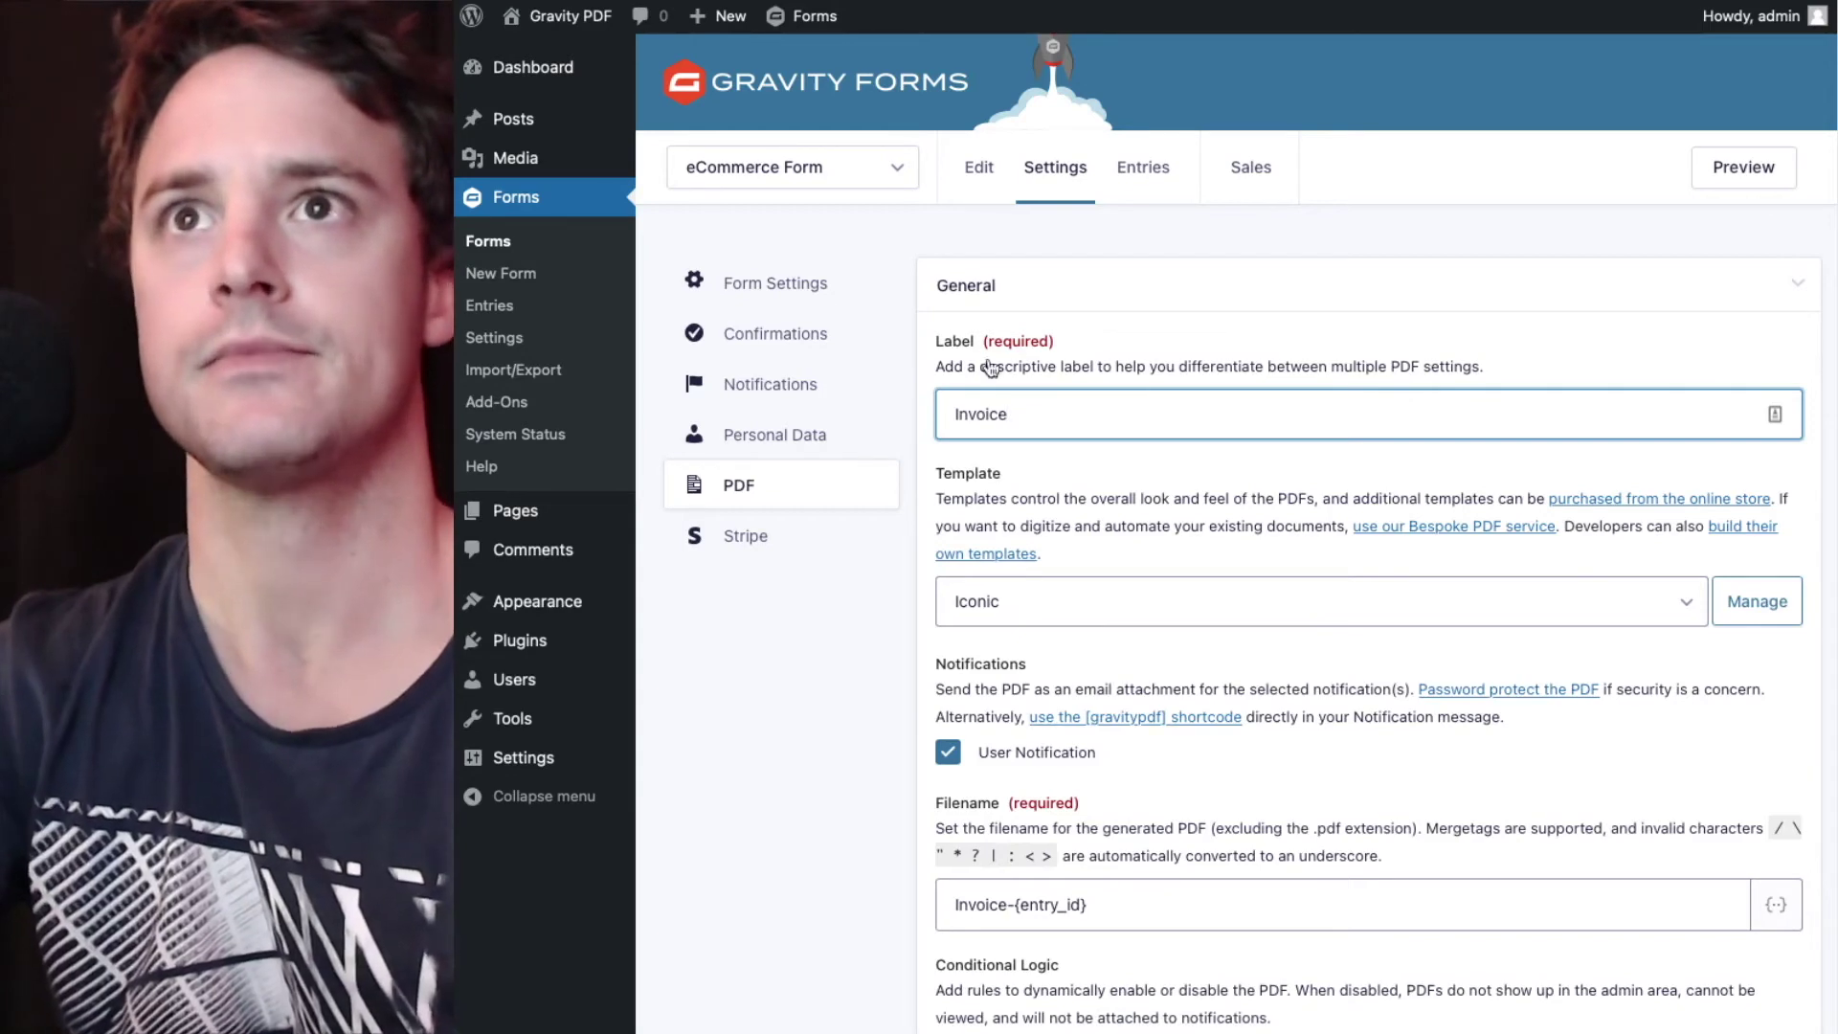
pyautogui.click(1099, 517)
pyautogui.scroll(-5, 1102, 517)
pyautogui.scroll(-2, 1101, 517)
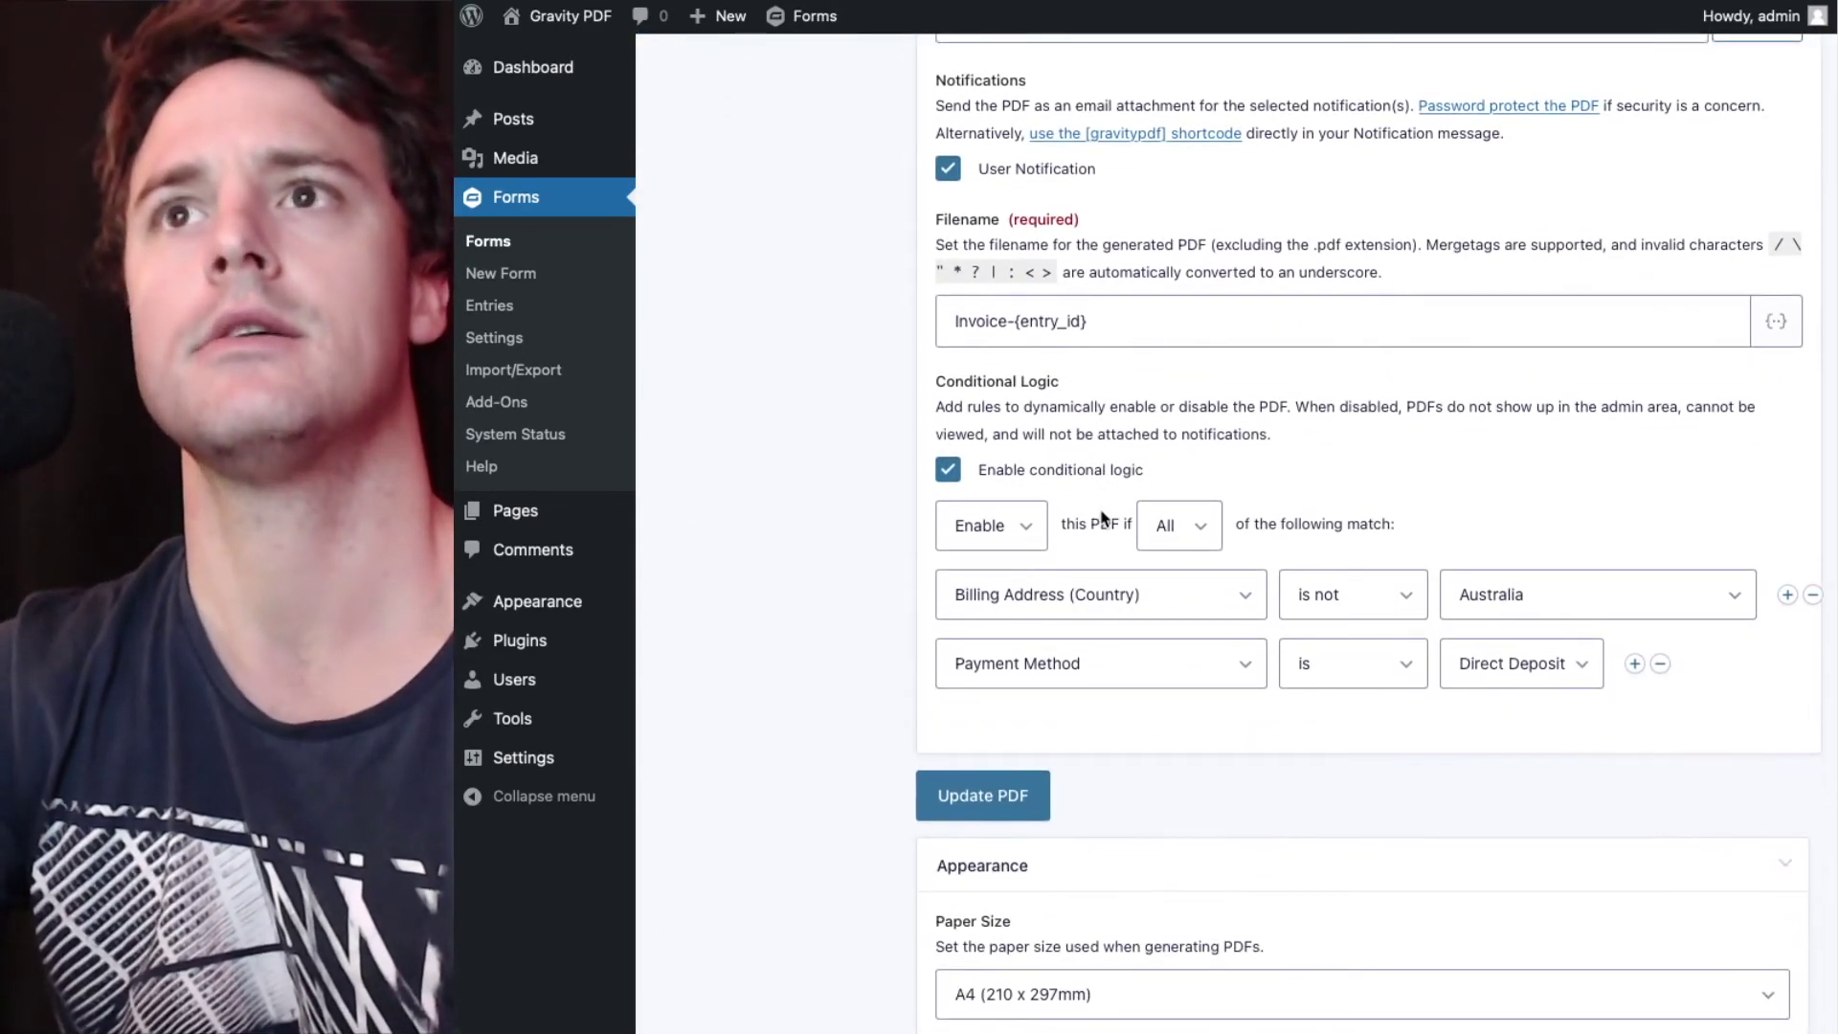
pyautogui.scroll(-1, 1104, 519)
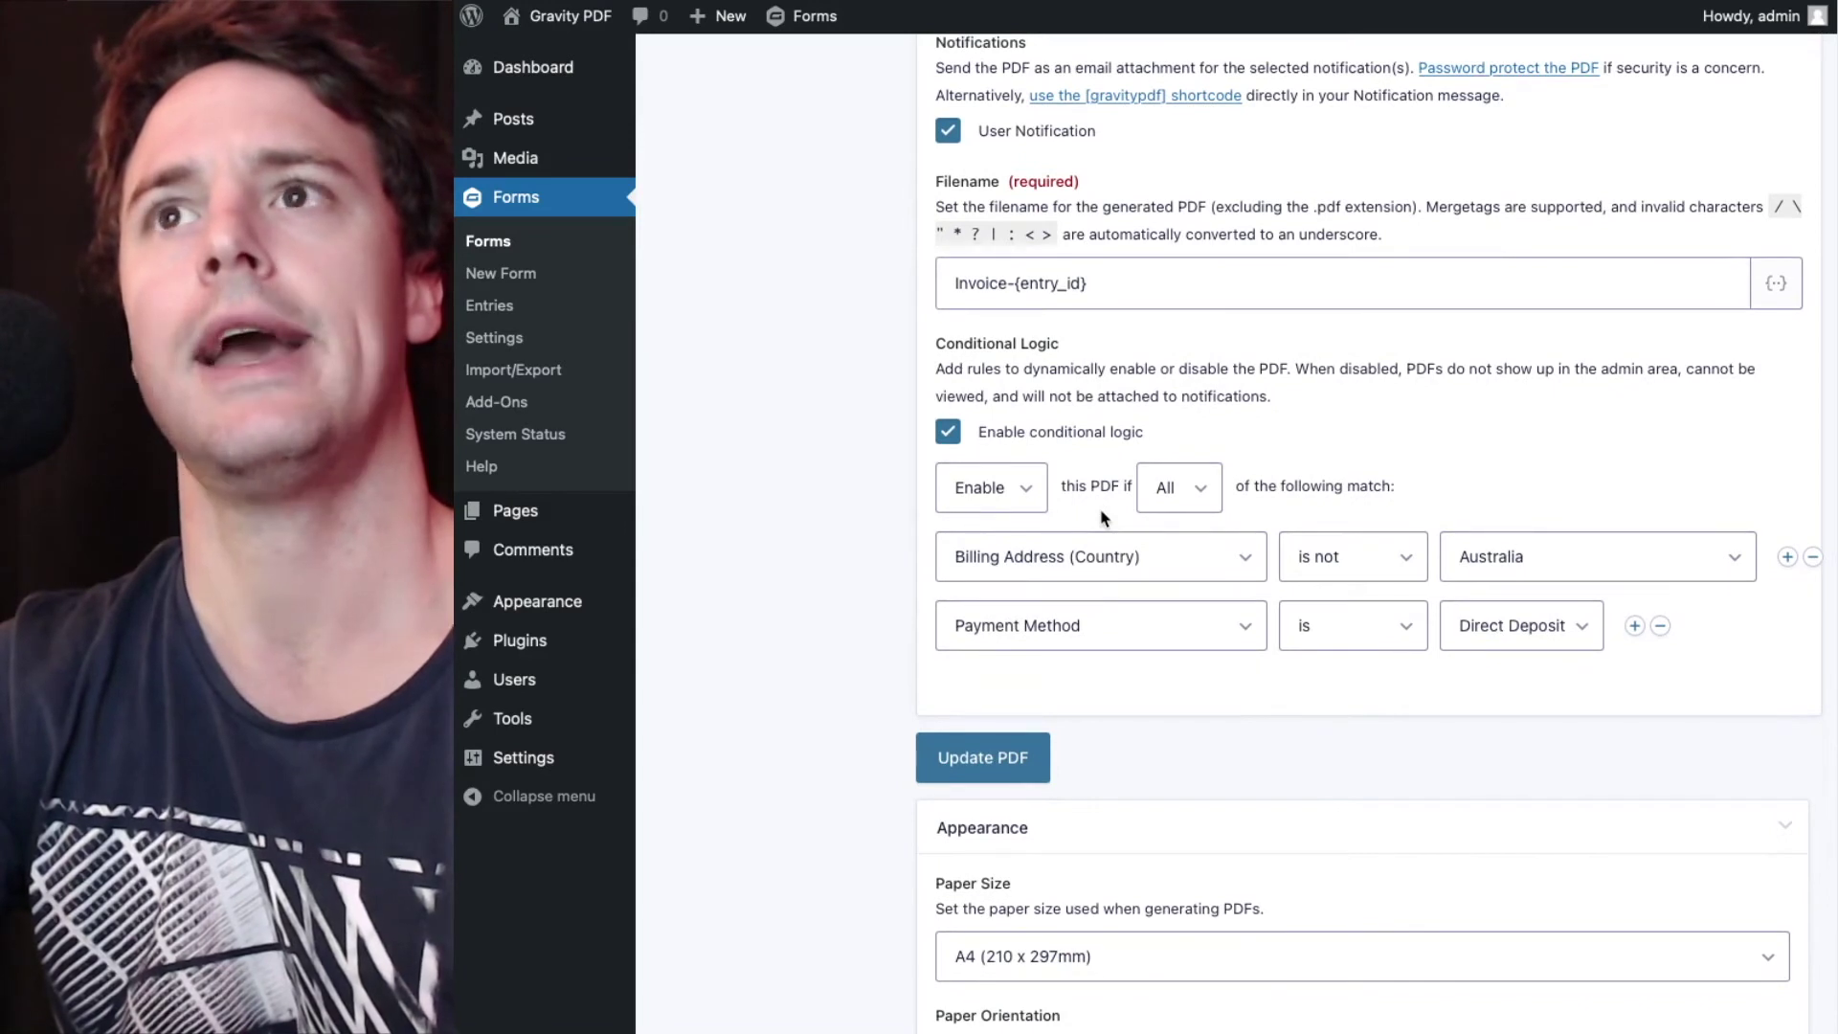
pyautogui.click(1512, 637)
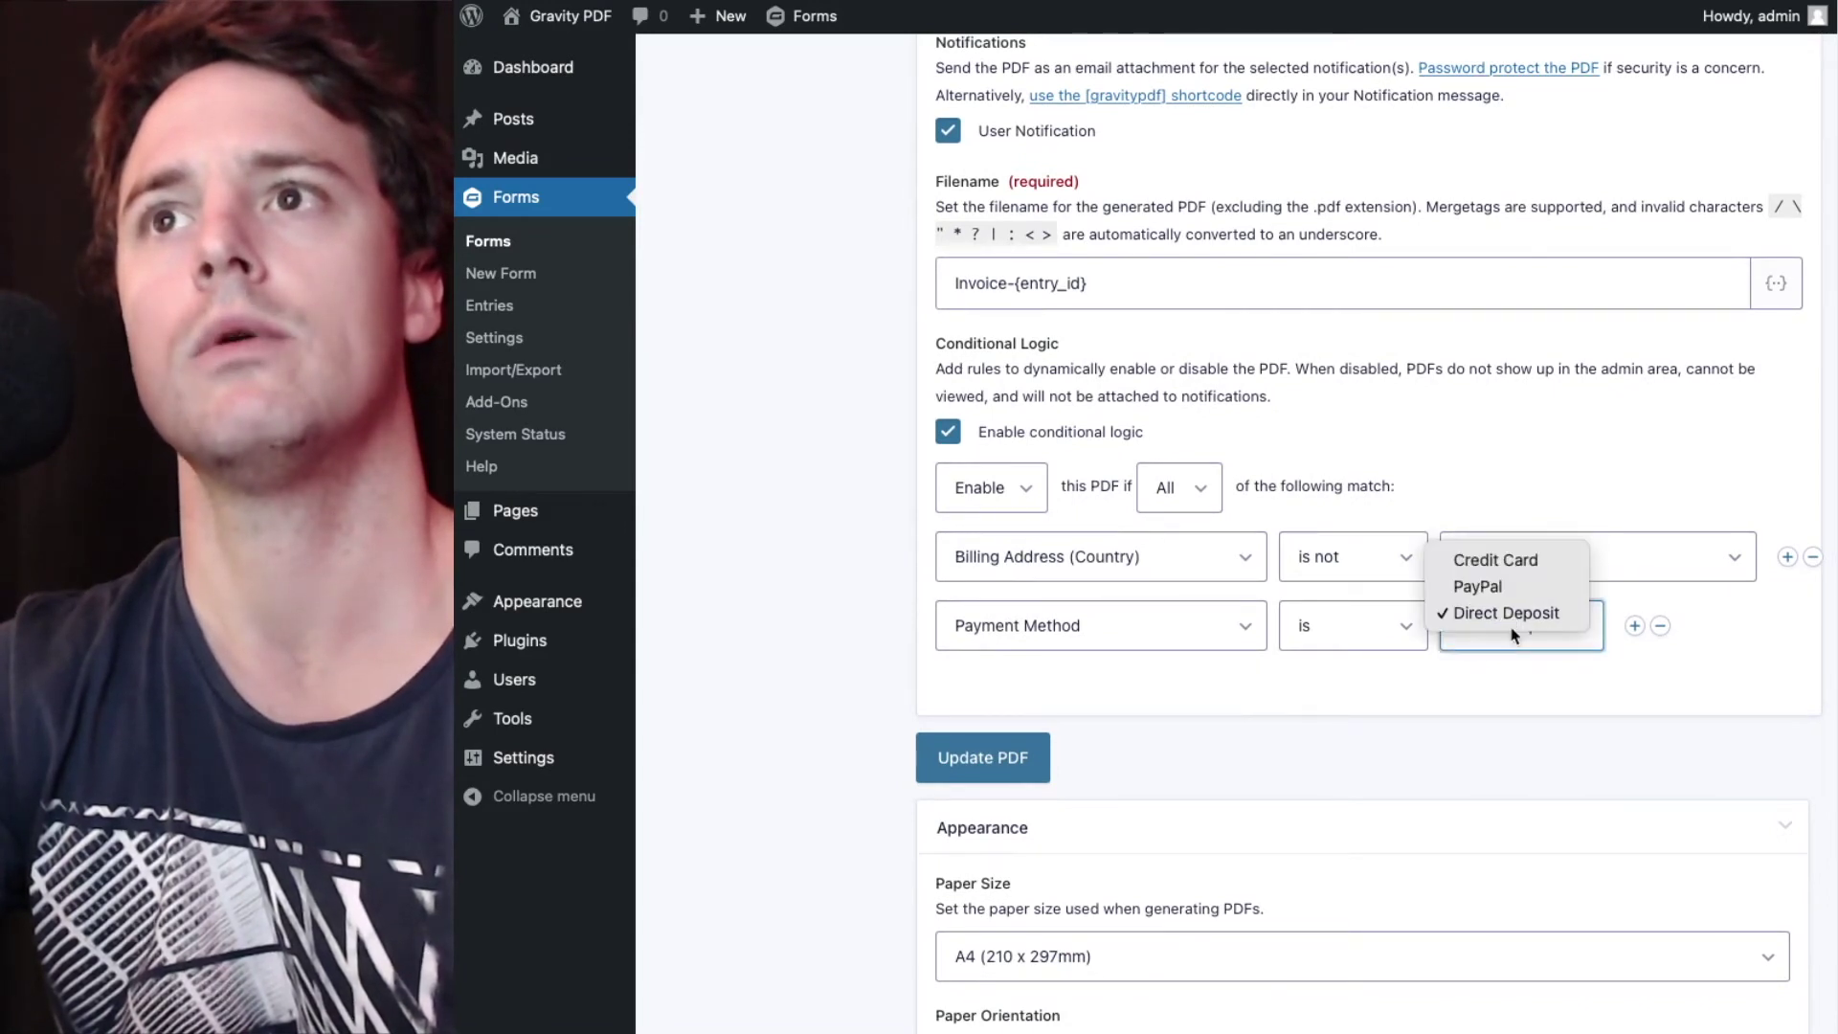
pyautogui.click(1462, 565)
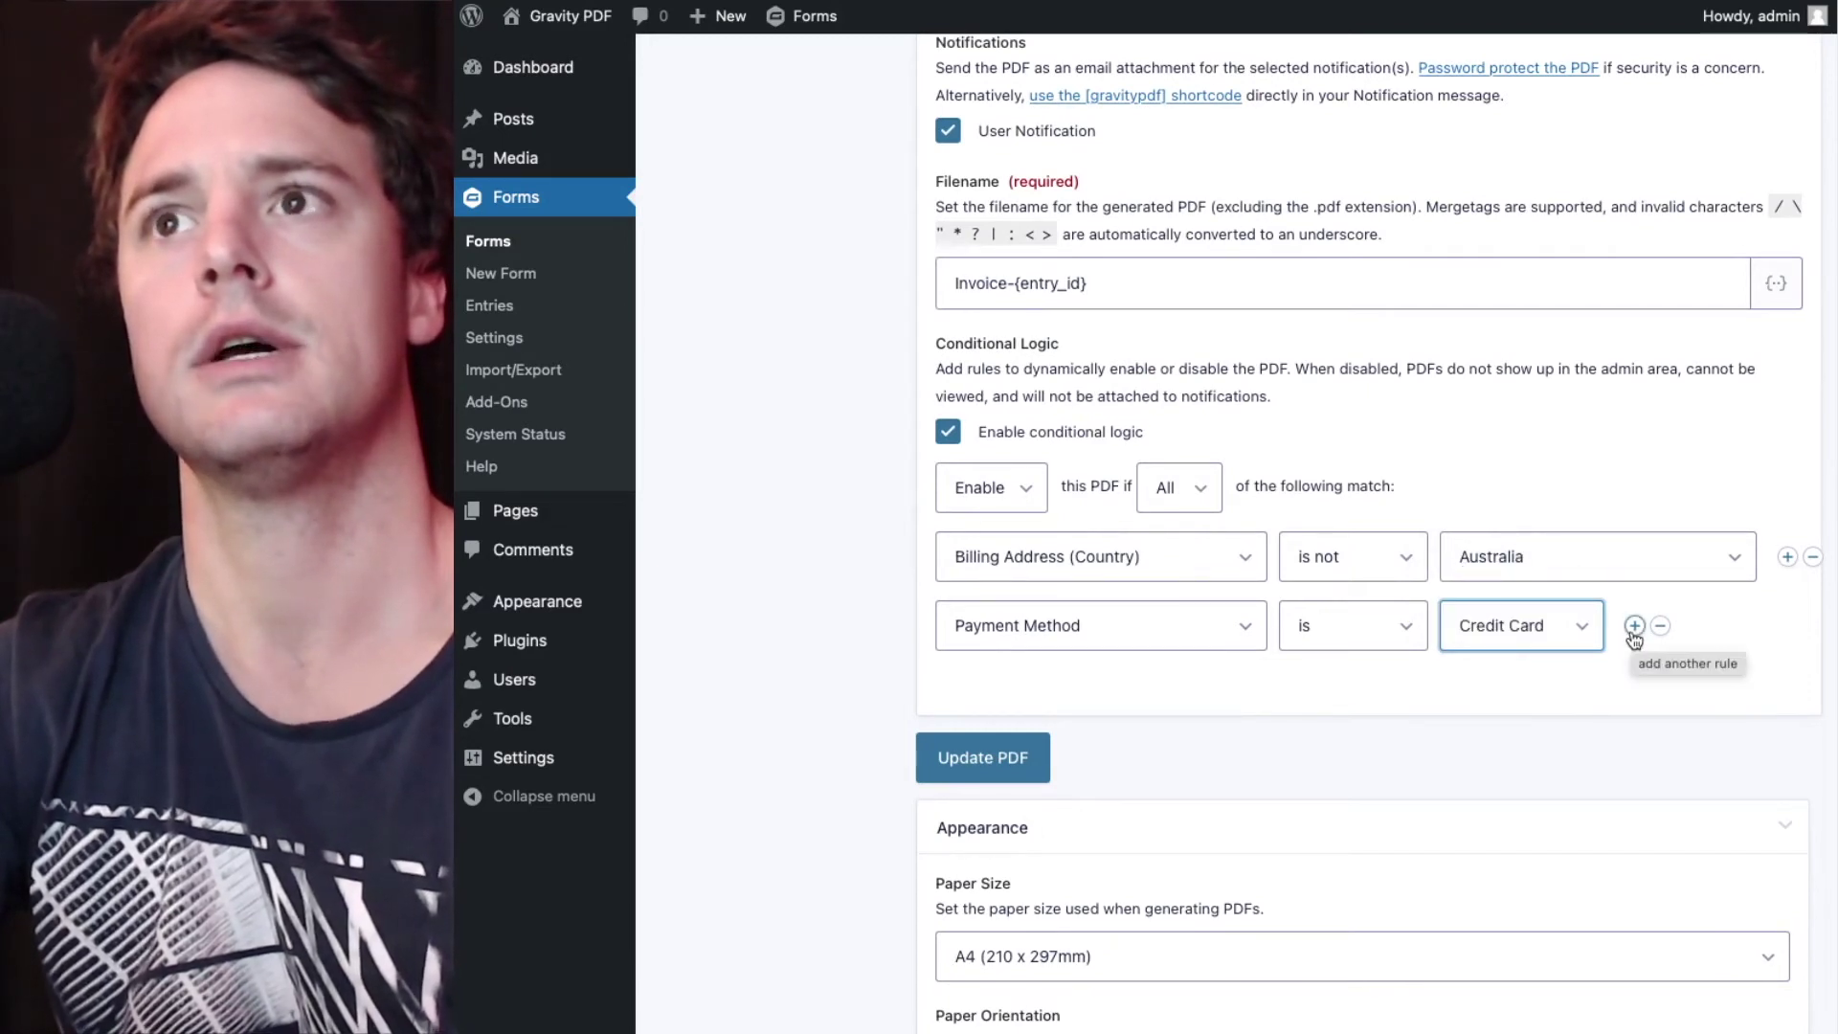
pyautogui.click(1518, 686)
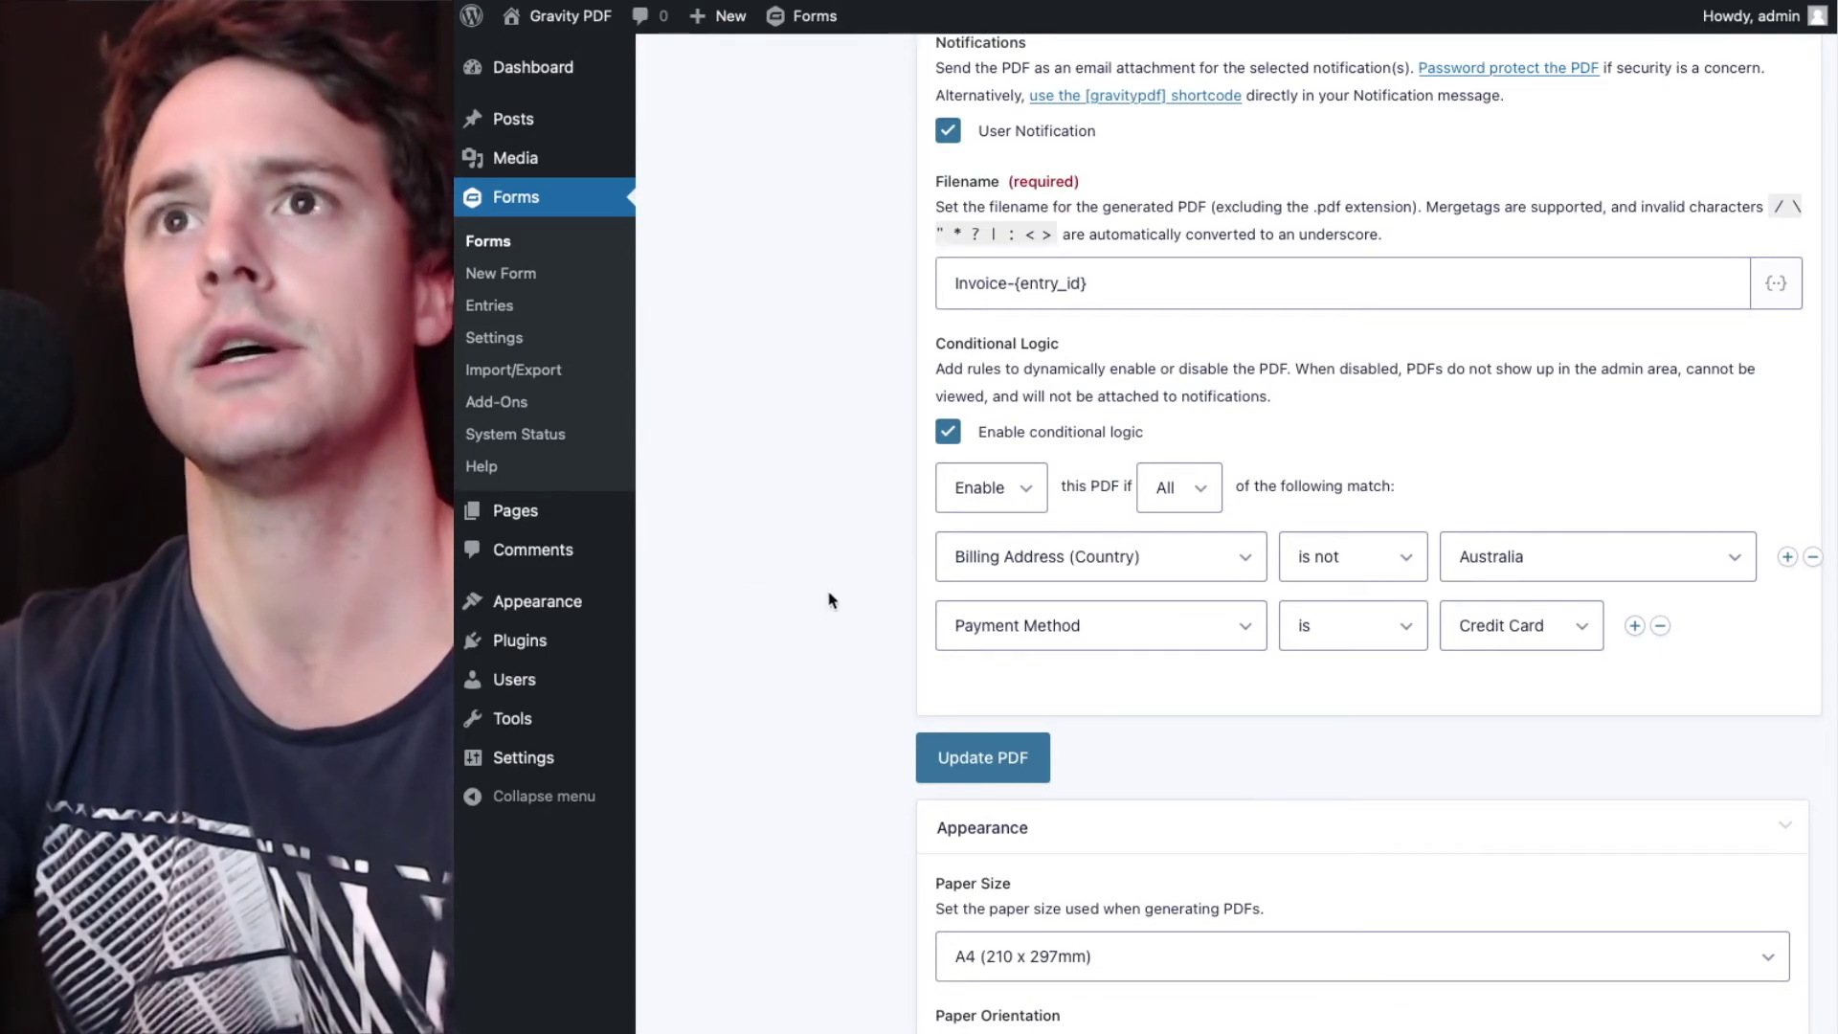
pyautogui.scroll(-2, 829, 603)
pyautogui.scroll(-5, 829, 601)
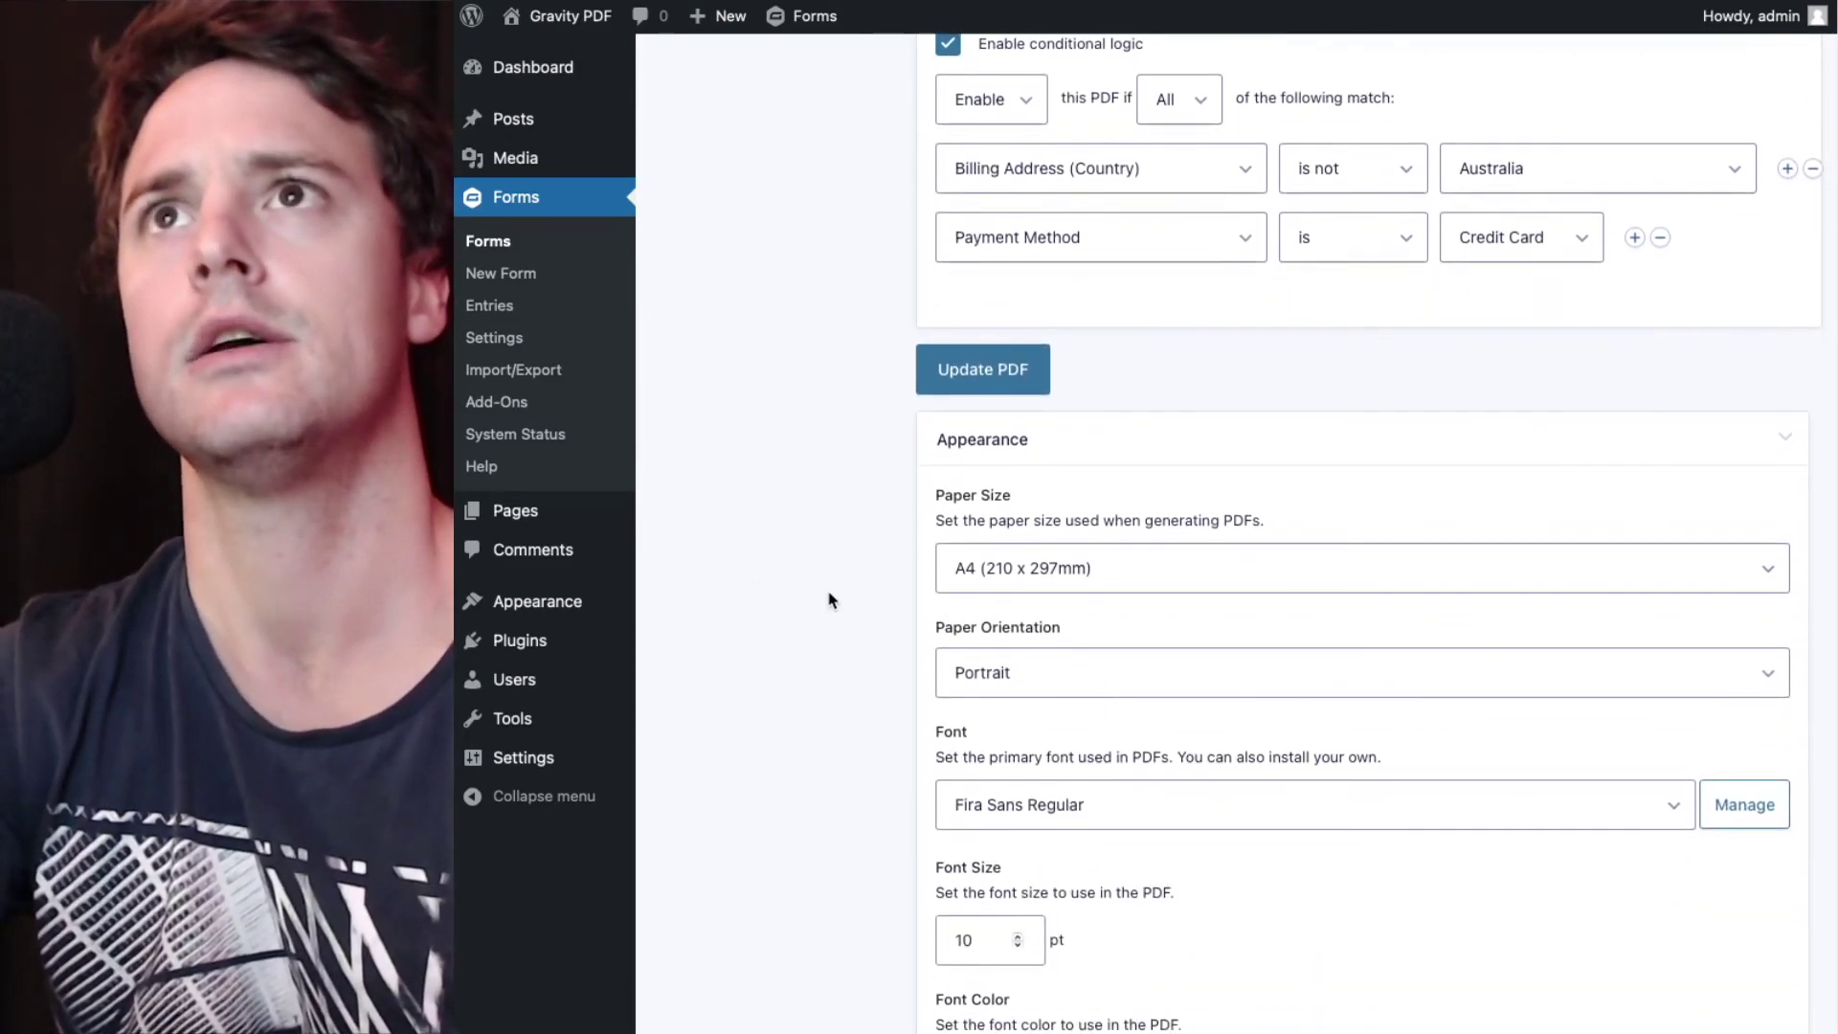
pyautogui.scroll(-20, 830, 601)
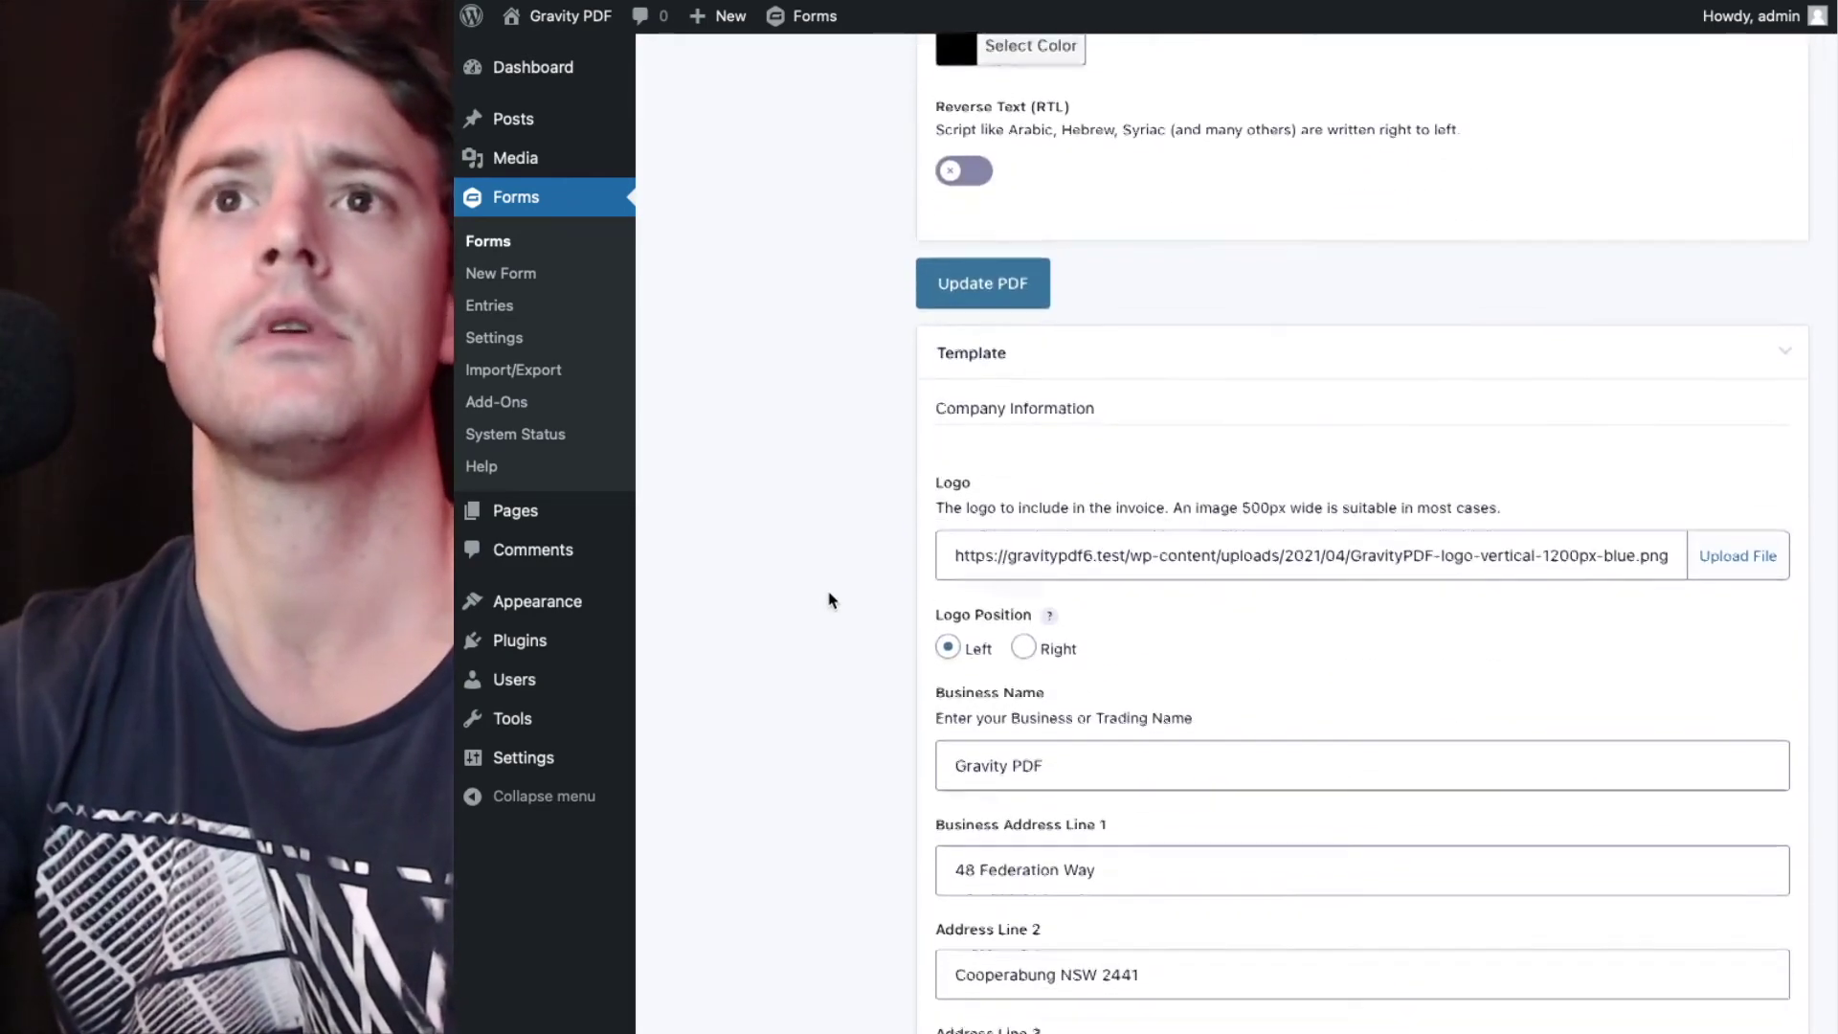
pyautogui.scroll(-20, 829, 601)
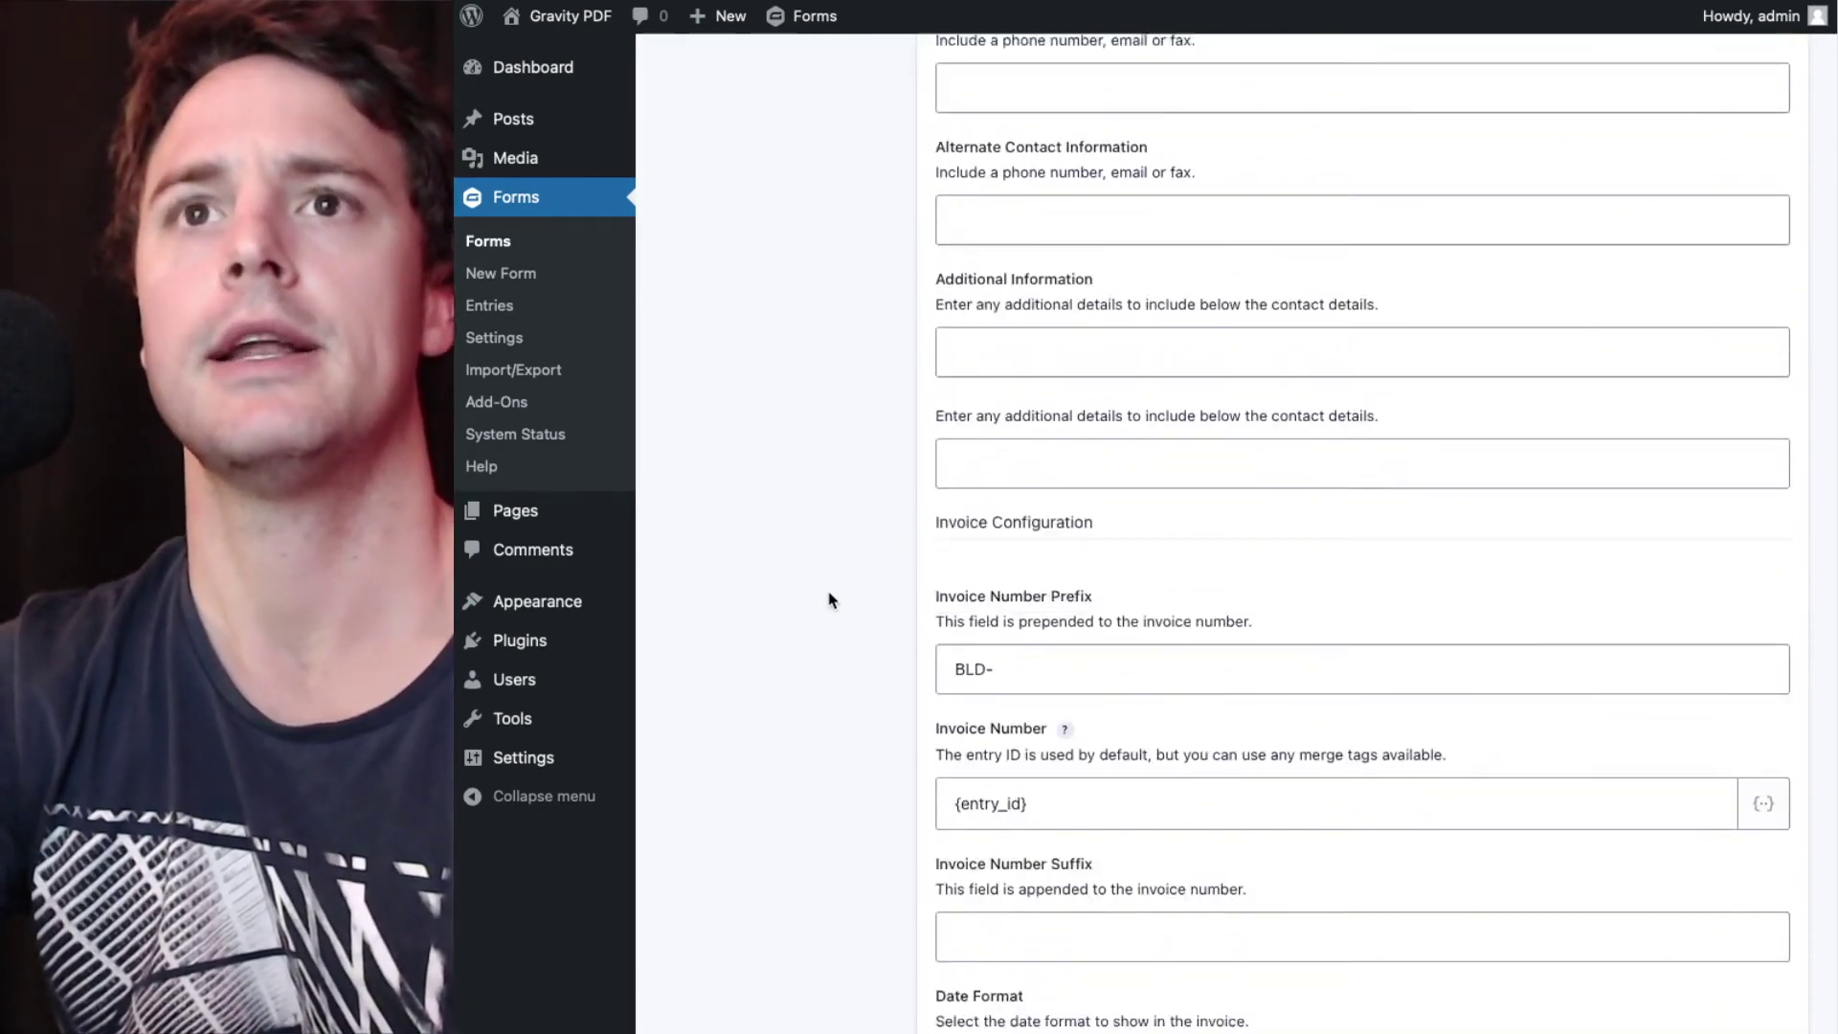
pyautogui.scroll(-17, 830, 601)
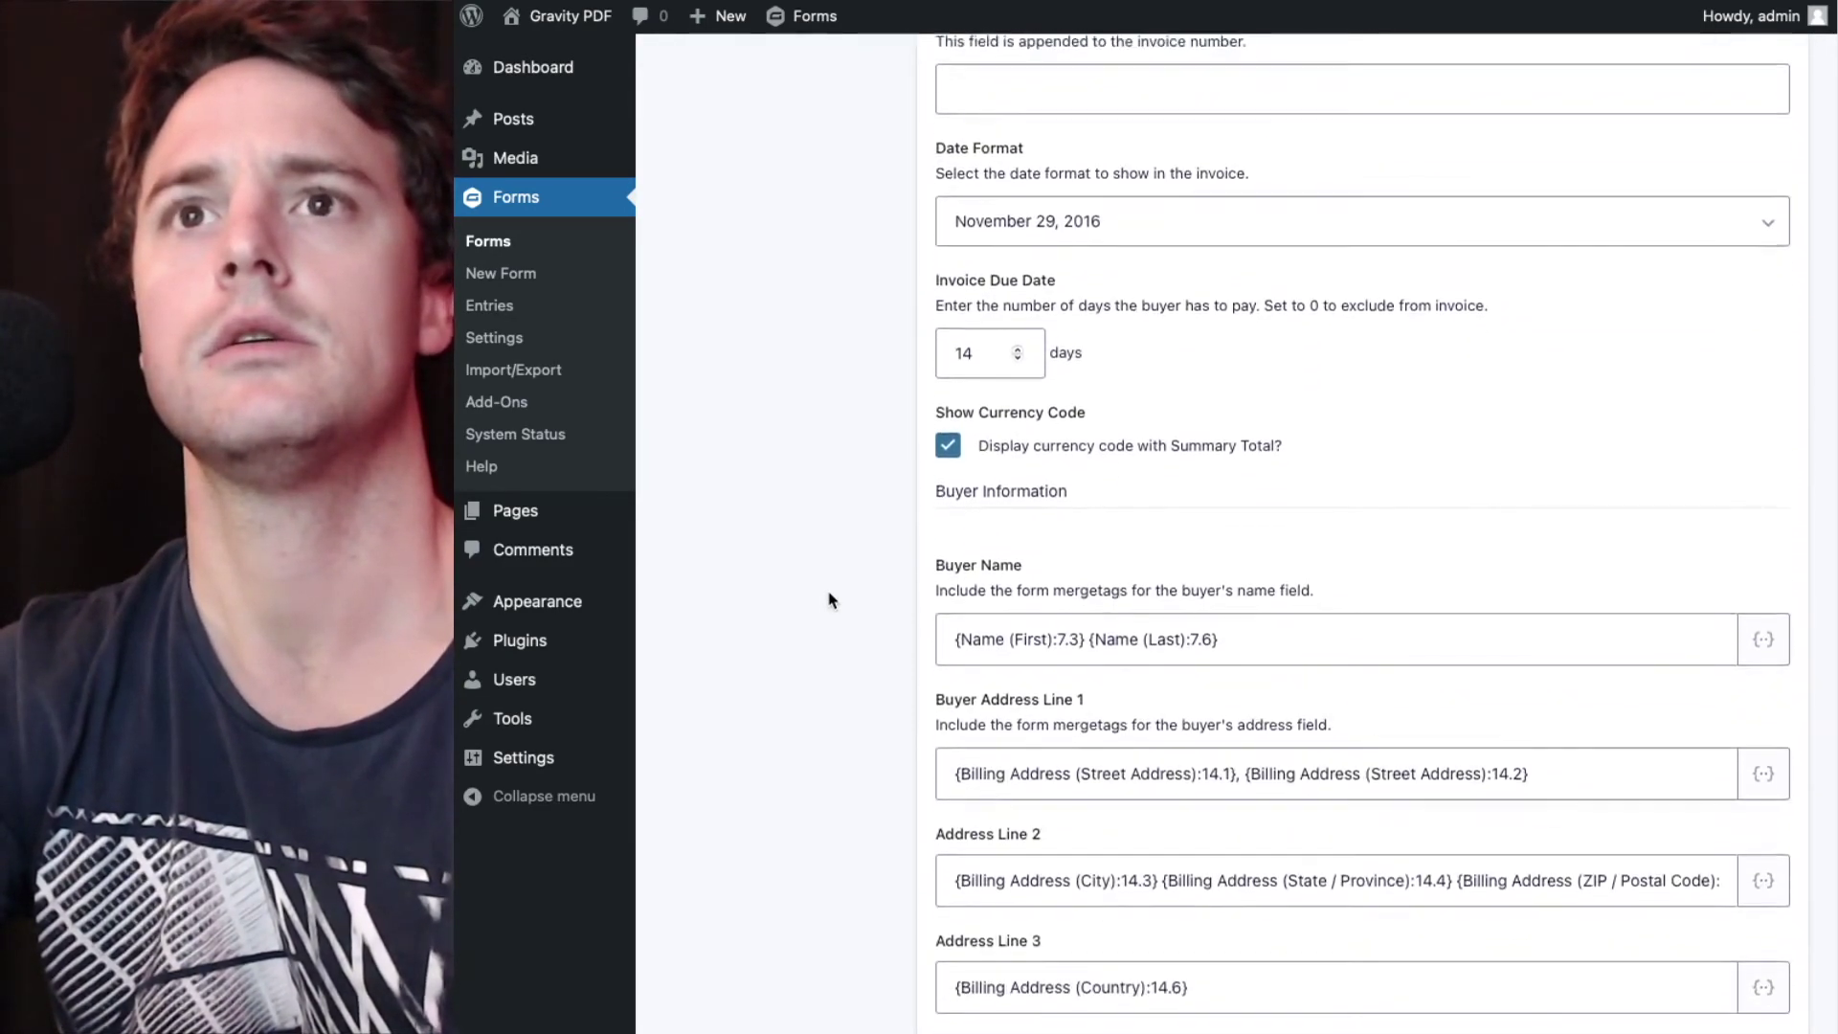
pyautogui.scroll(-17, 829, 601)
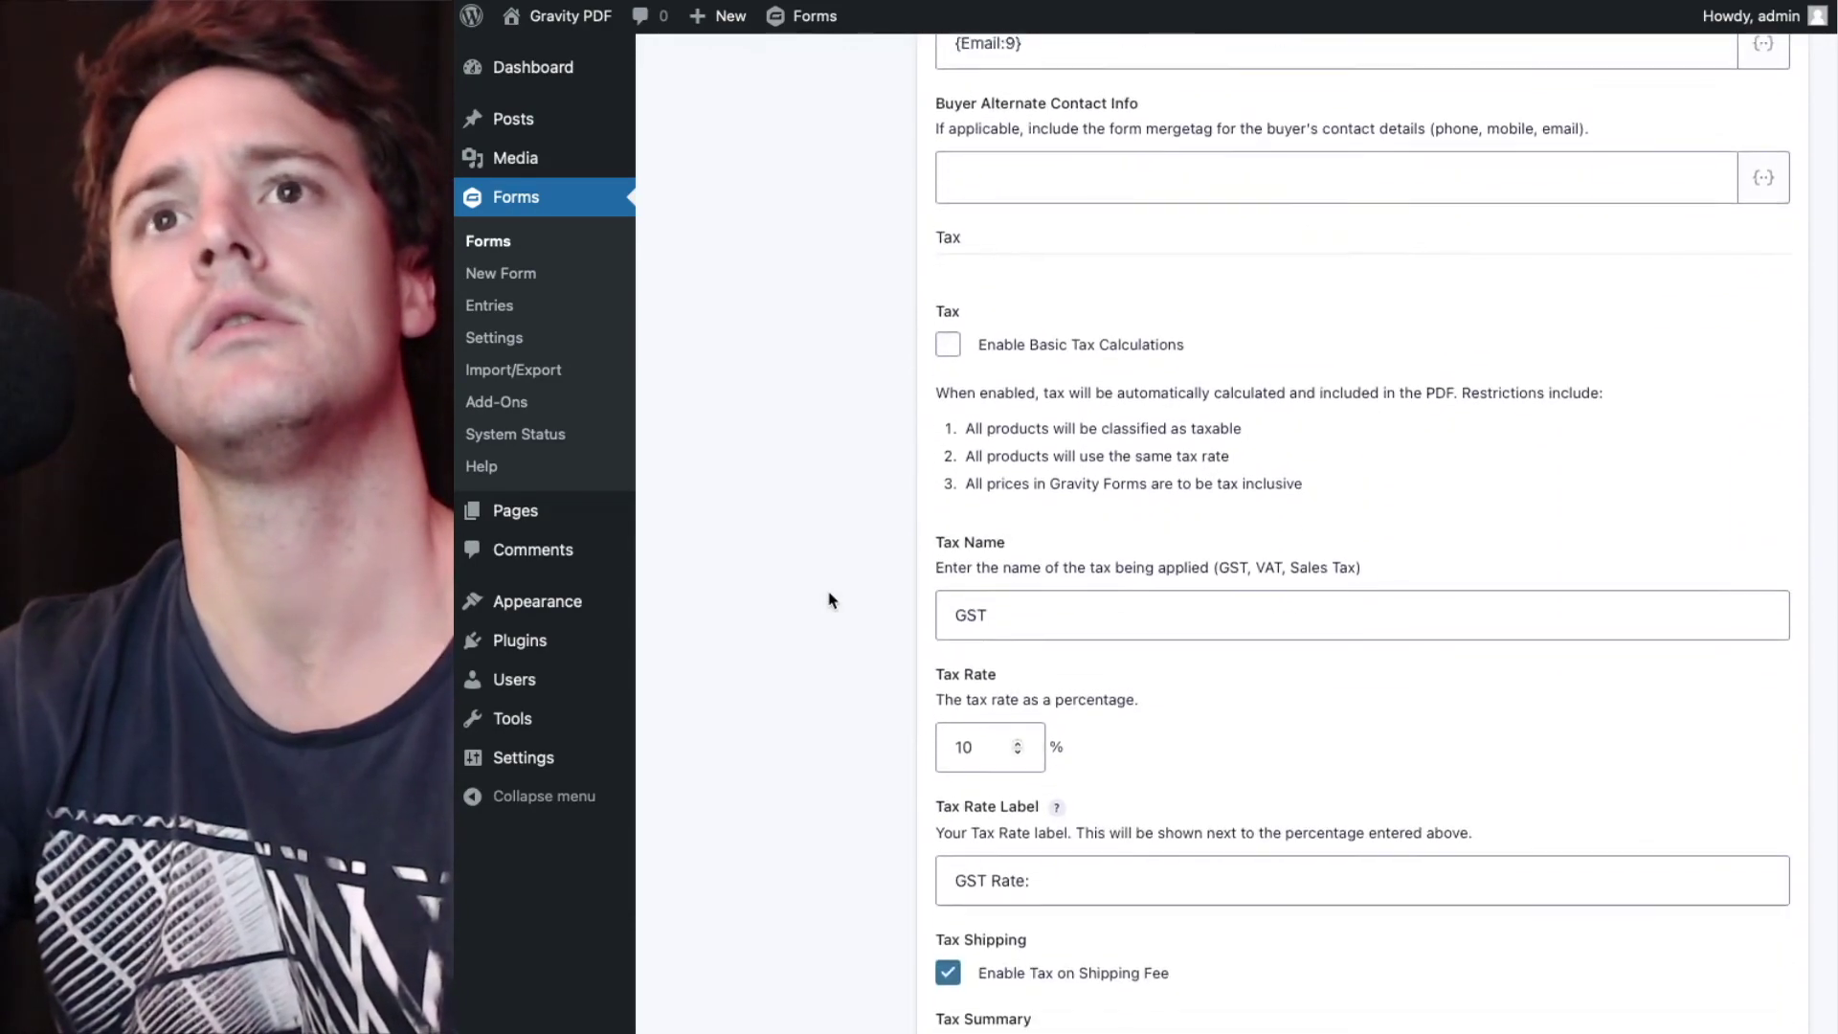
pyautogui.scroll(-20, 829, 601)
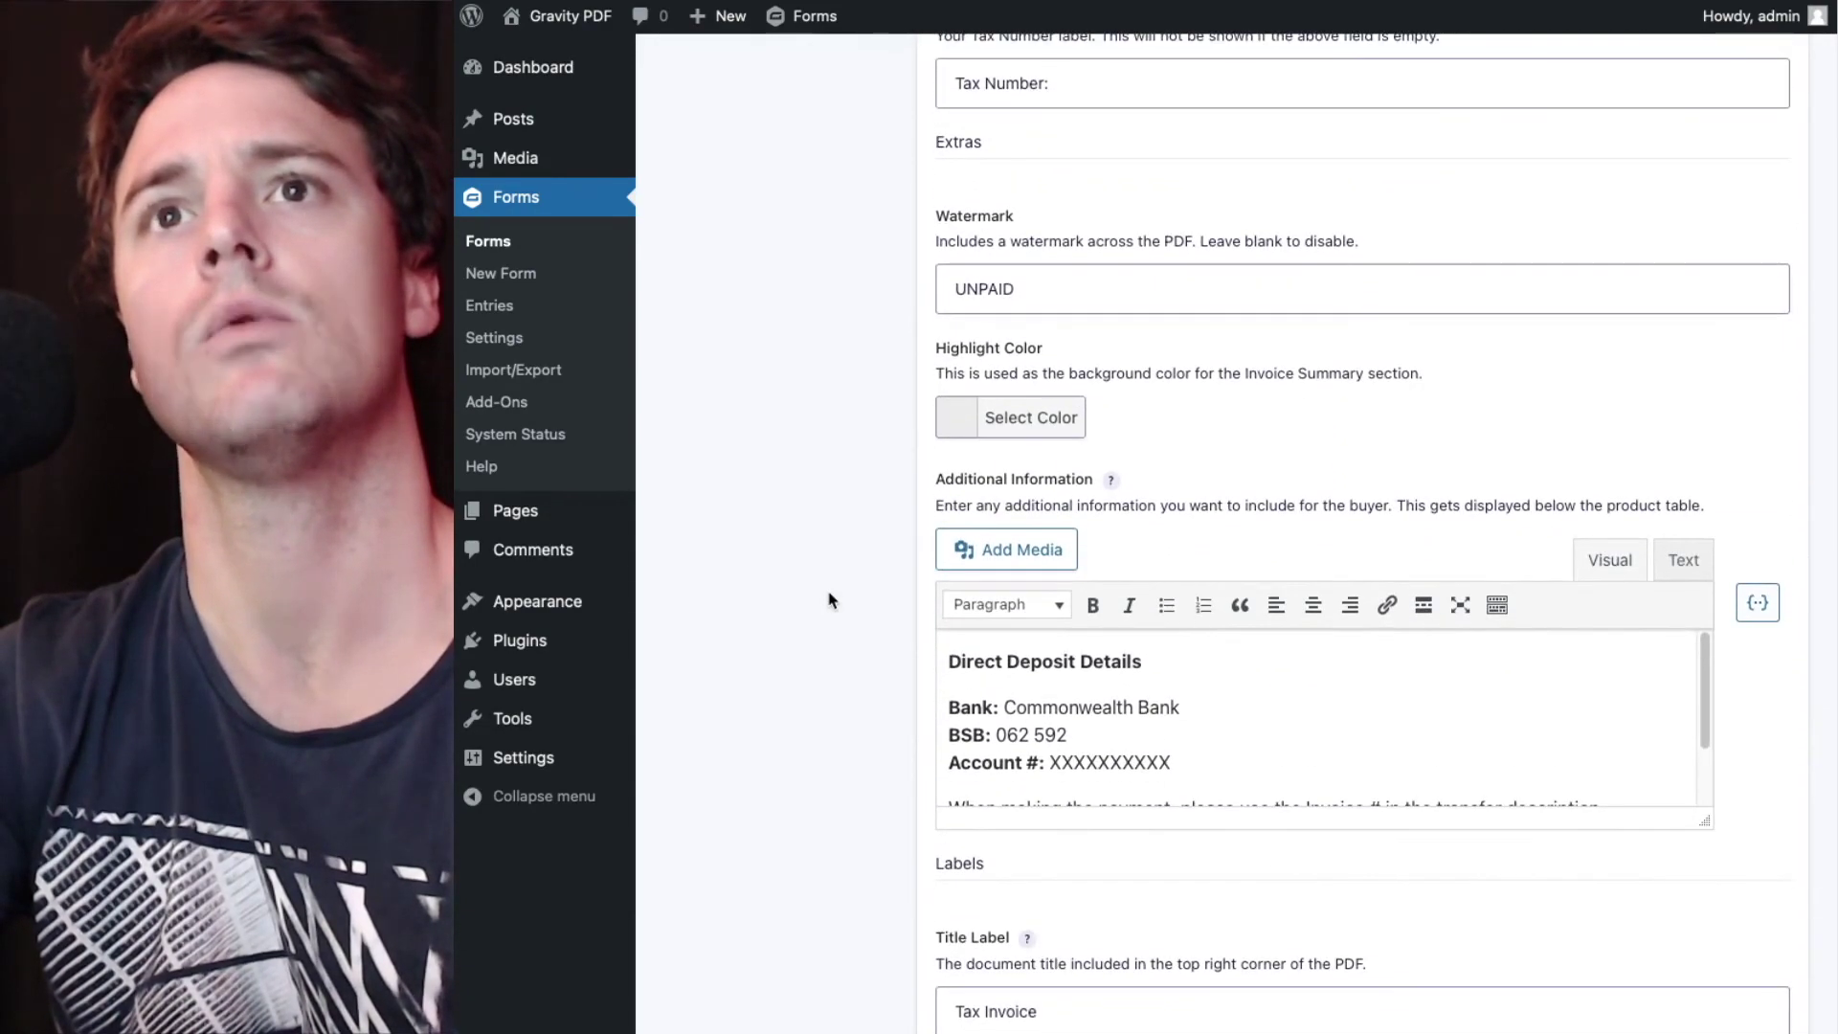
# - Set the watermark to PAID and replace the bank details with 'Thank you for doing business with us!'
pyautogui.moveTo(1080, 287); pyautogui.dragTo(871, 296)
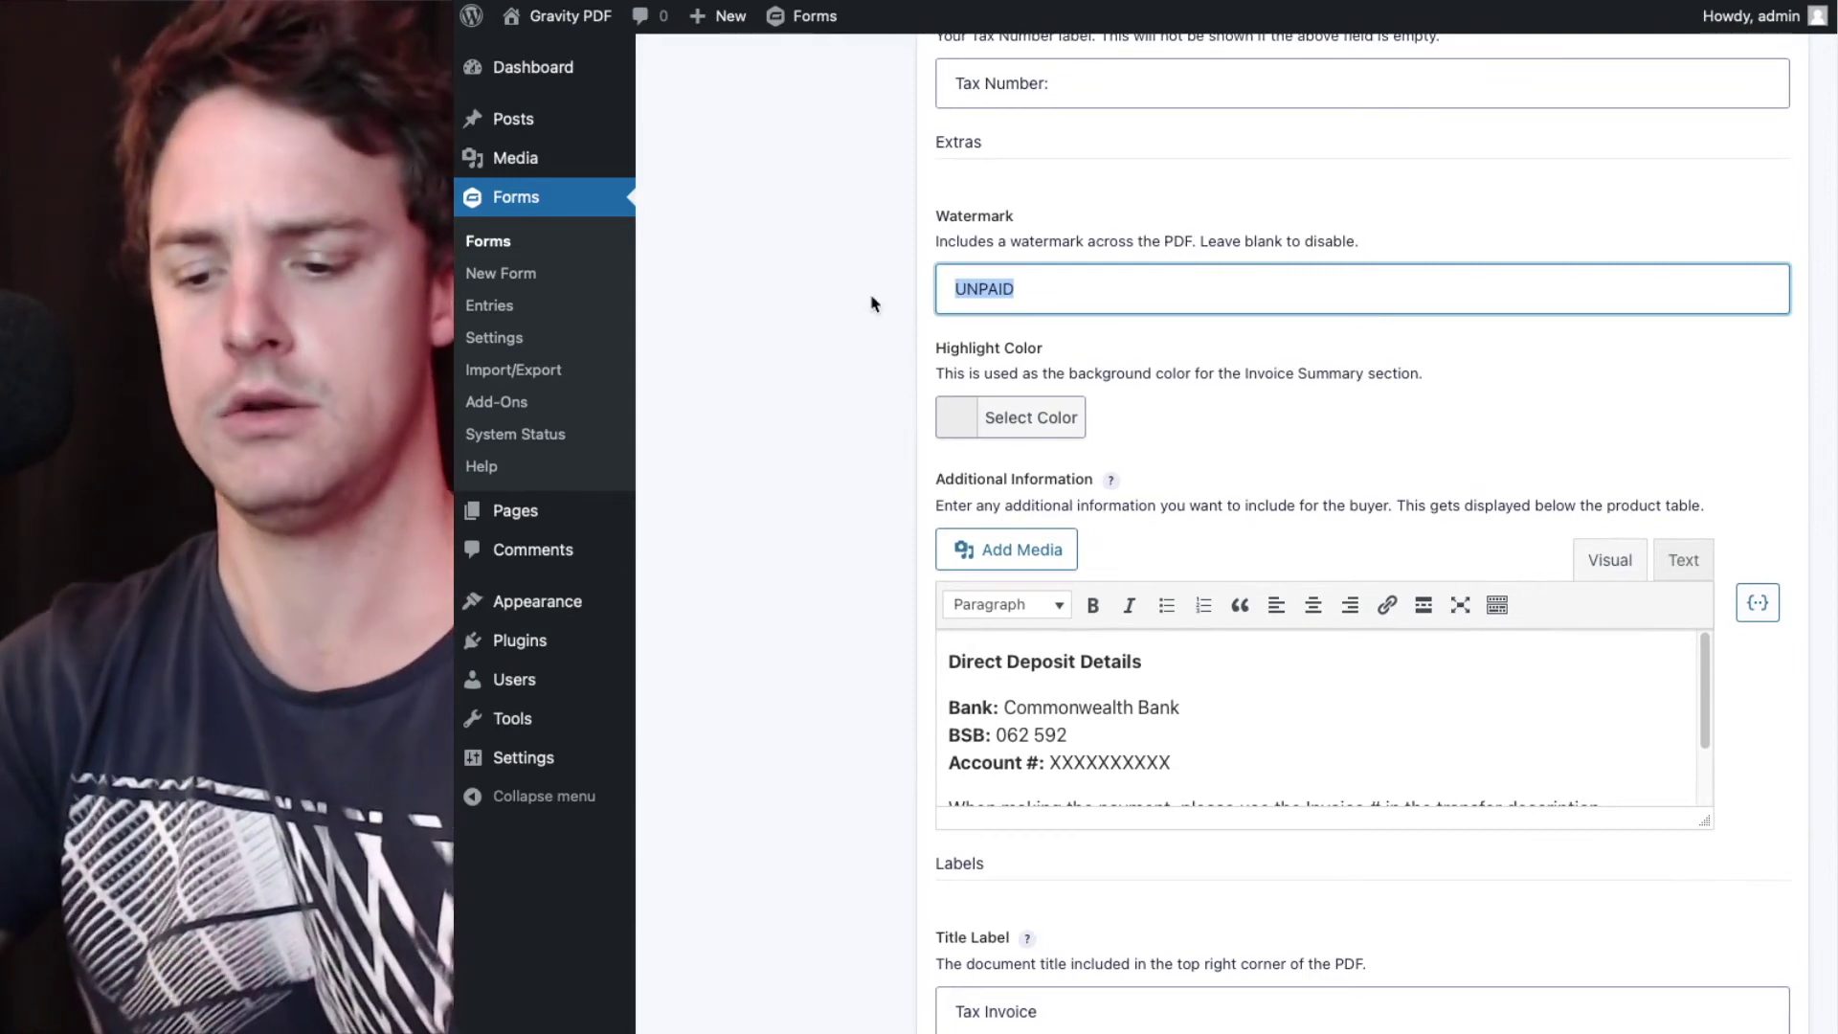
pyautogui.write('PAID')
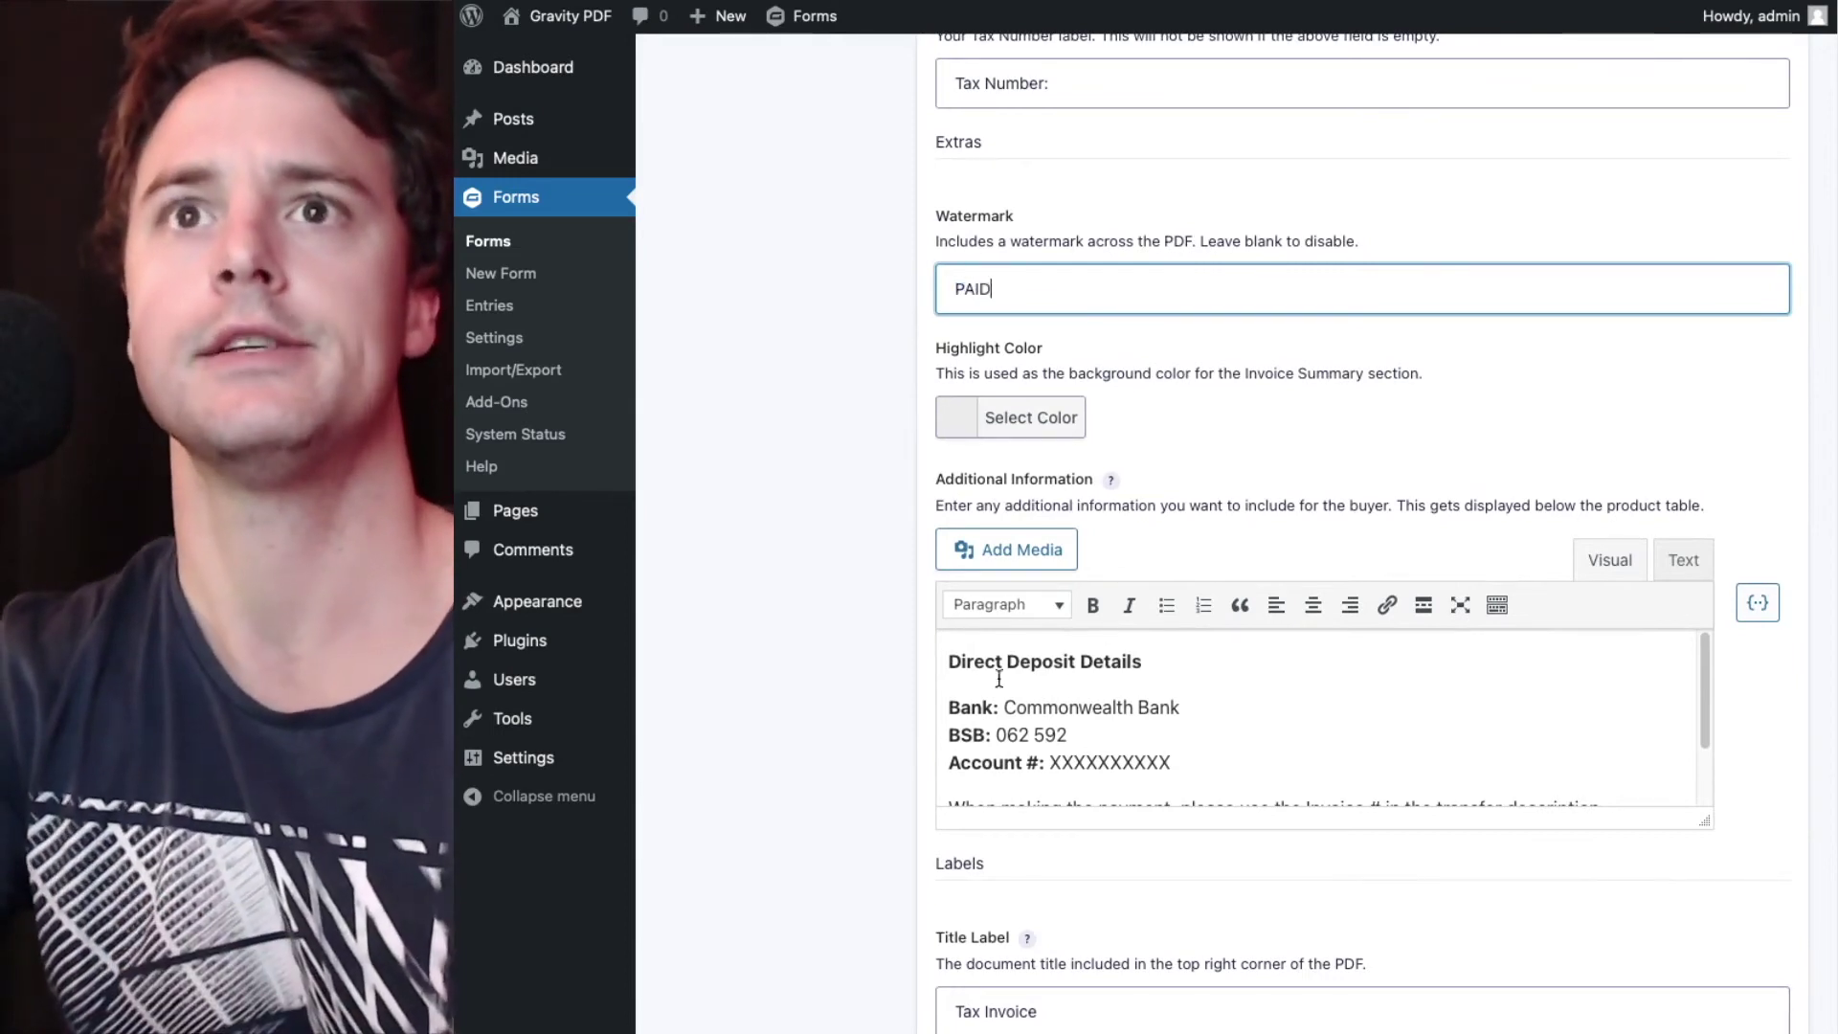
pyautogui.moveTo(944, 661); pyautogui.dragTo(1205, 770)
pyautogui.press('BackSpace')
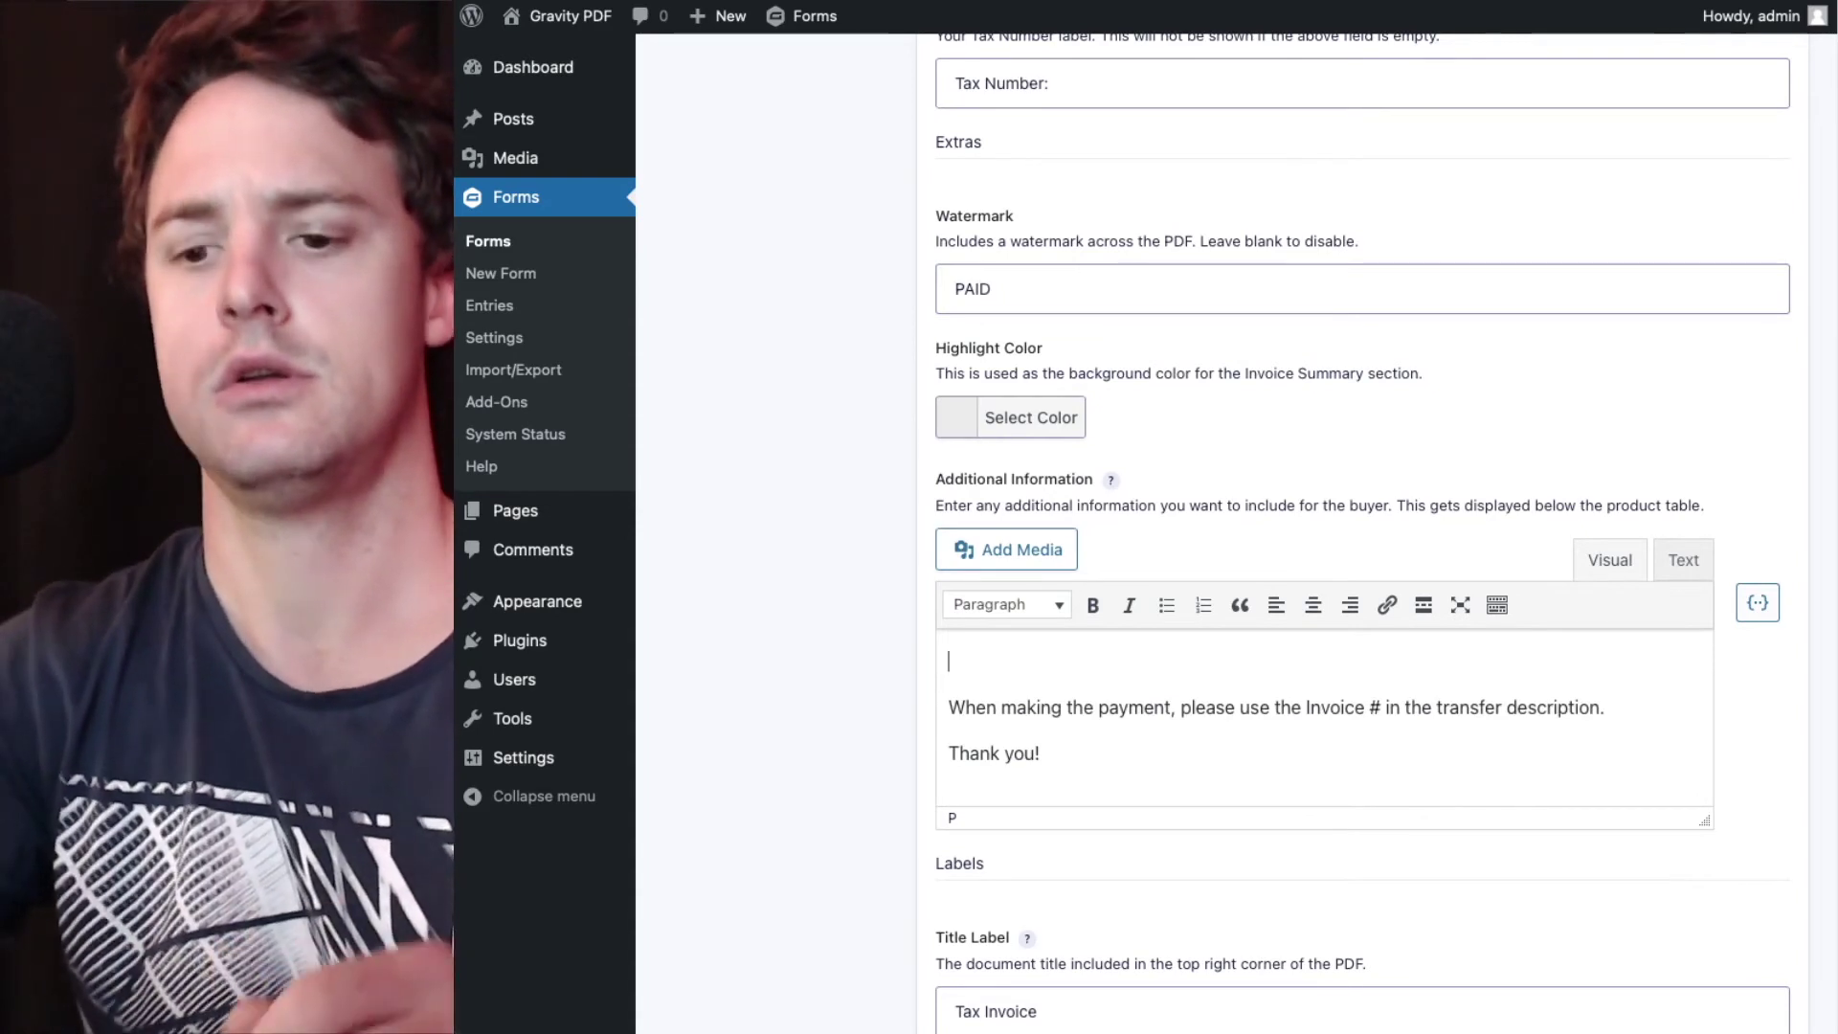
pyautogui.hotkey('ctrl', 'a')
pyautogui.write('T')
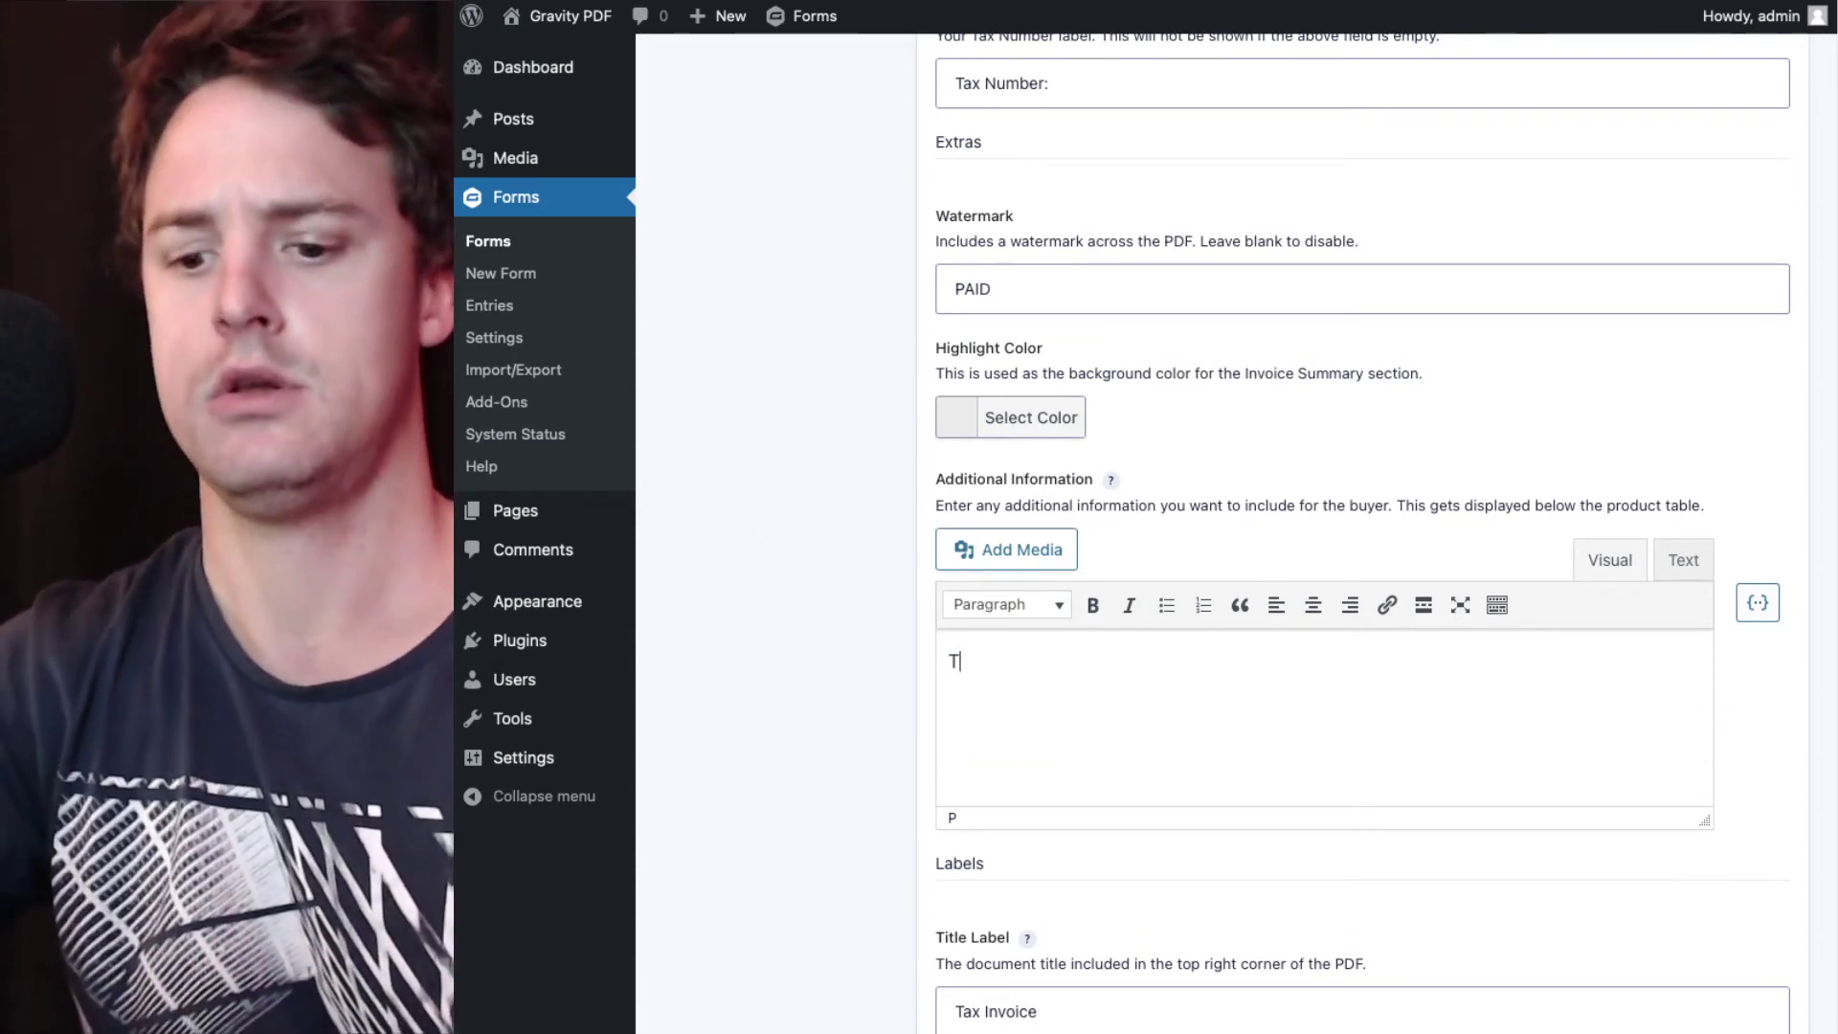
pyautogui.write('hank you for doing busin')
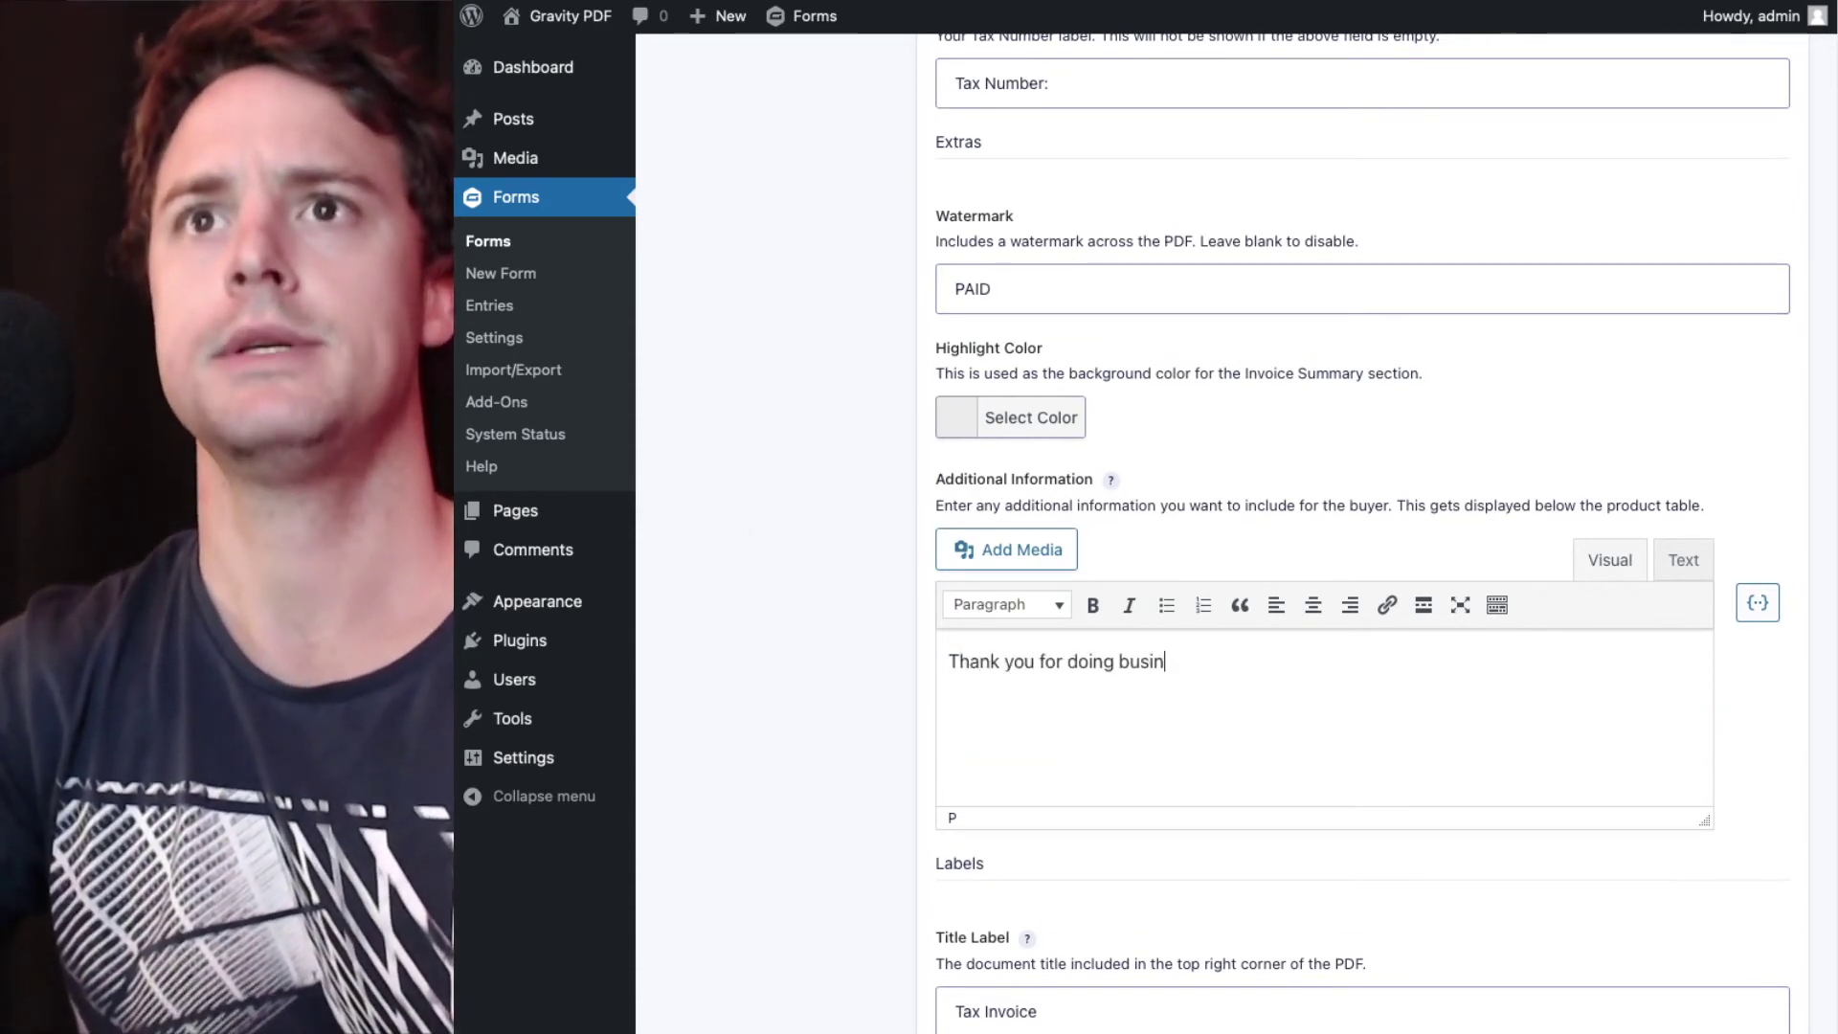
pyautogui.write('ess with us!')
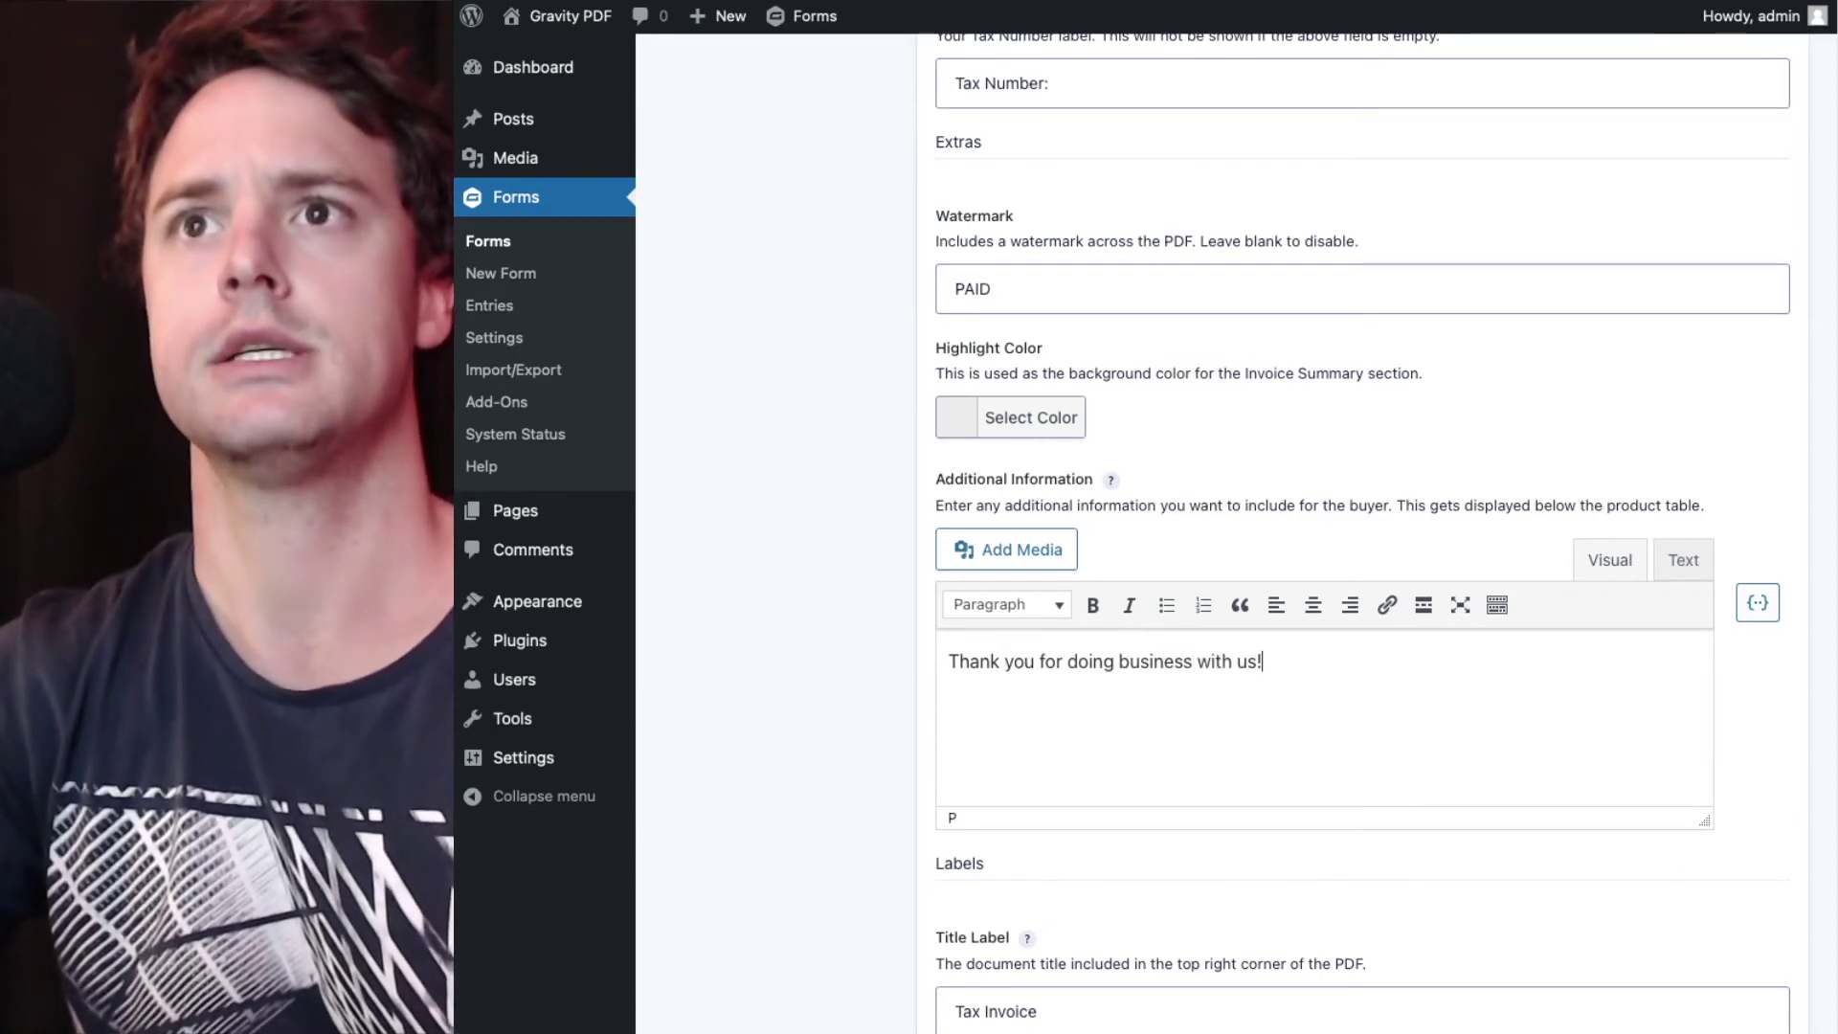
pyautogui.scroll(-20, 767, 582)
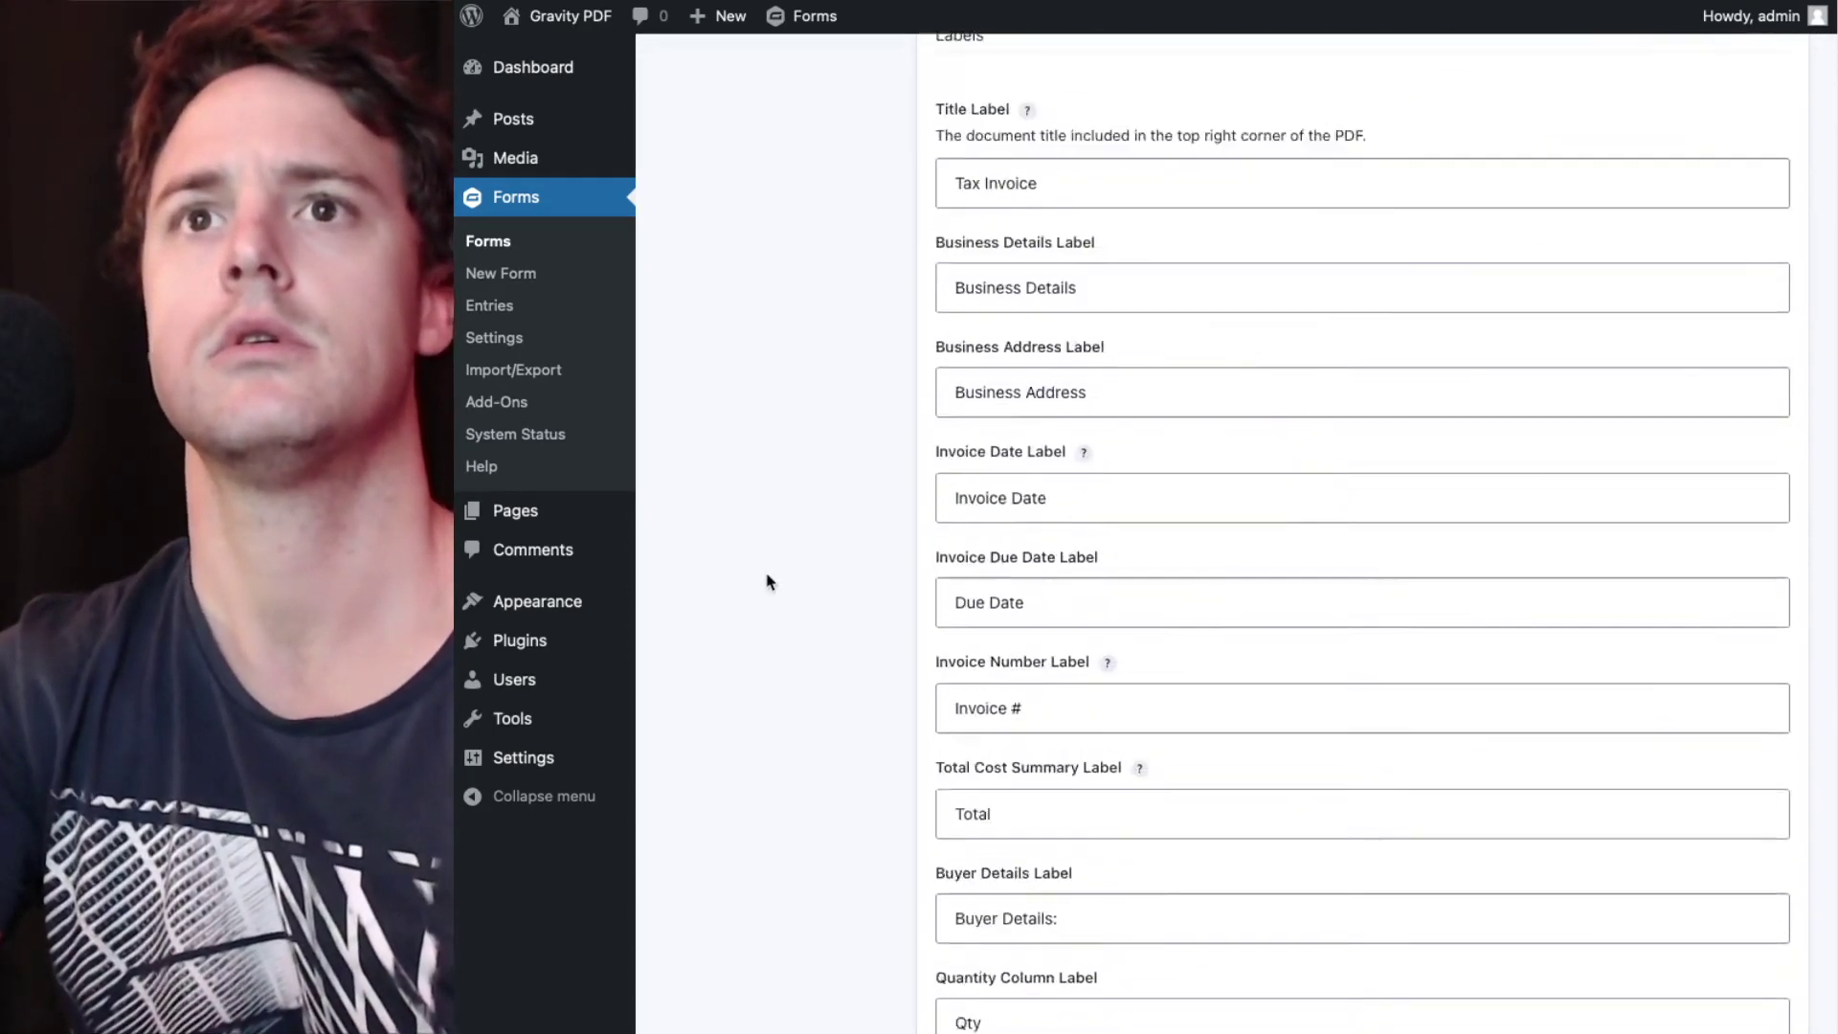
# - Save the PAID invoice PDF settings and open entry #25 from the Entries list
pyautogui.click(969, 214)
pyautogui.click(1164, 173)
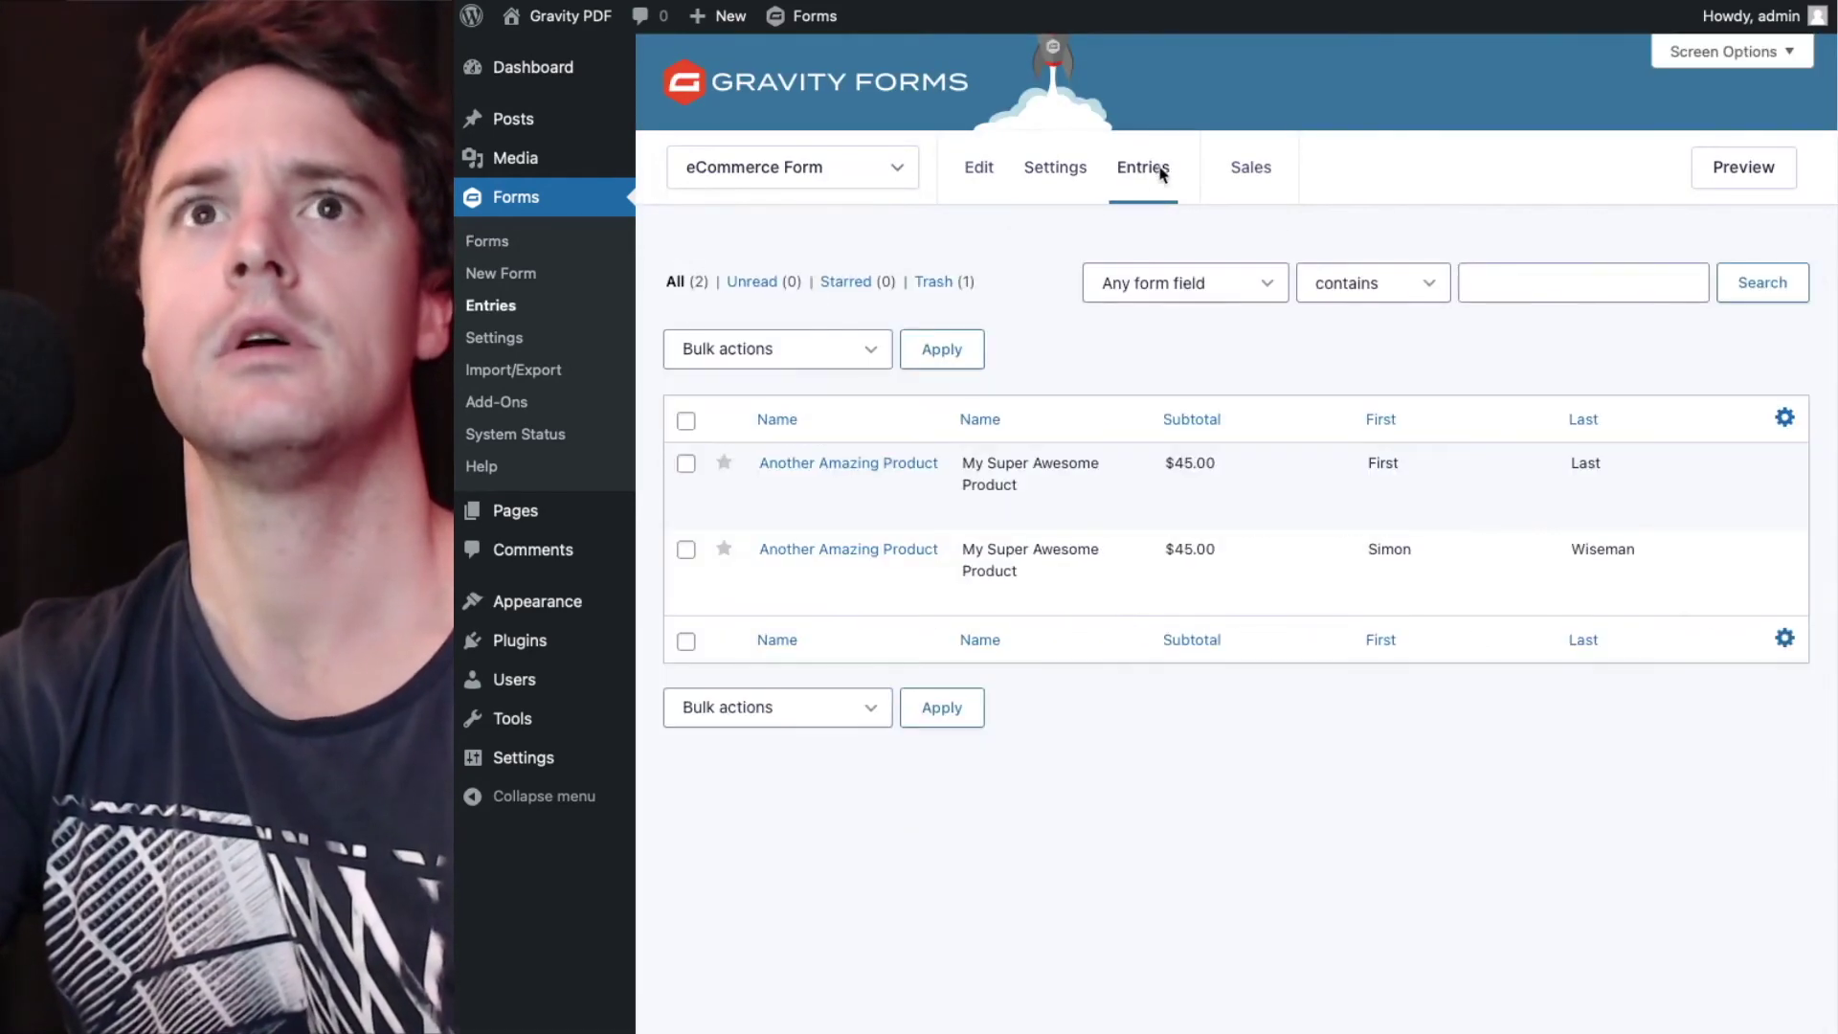
pyautogui.moveTo(778, 517)
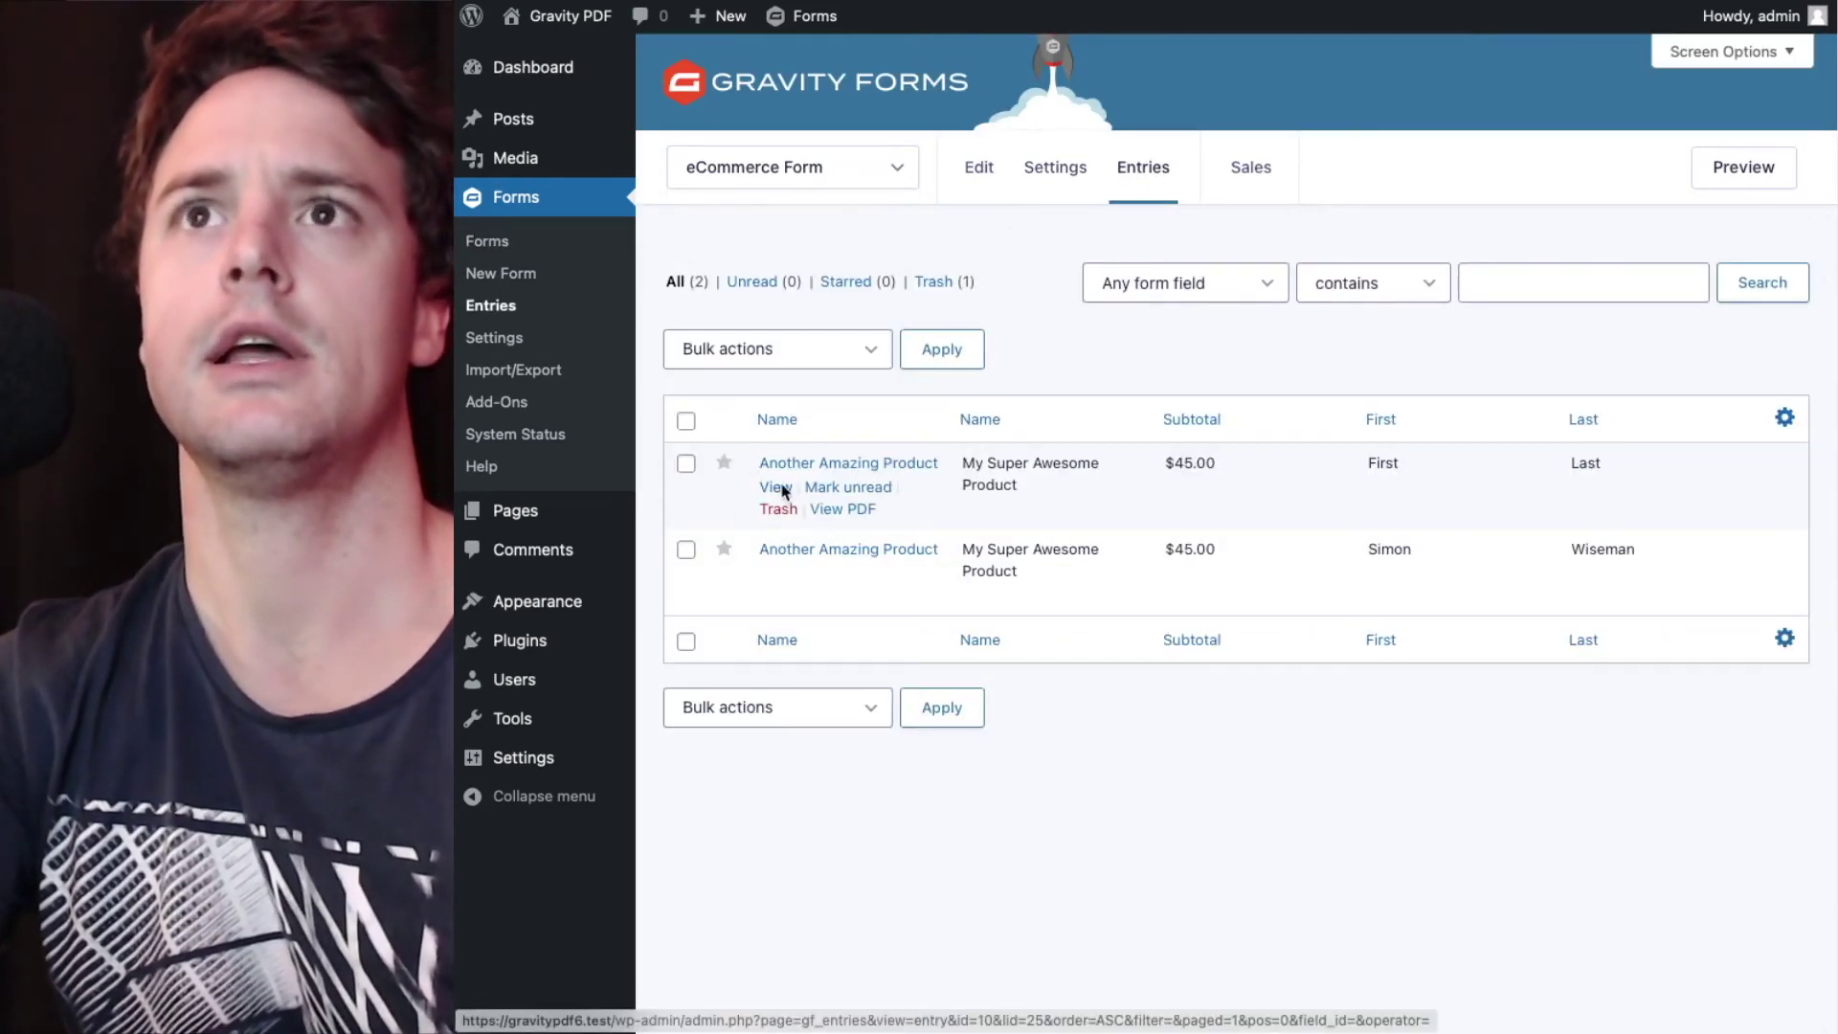
pyautogui.click(775, 488)
# - Re-save entry #25 without changes and open its BLD-25 invoice PDF
pyautogui.click(1760, 658)
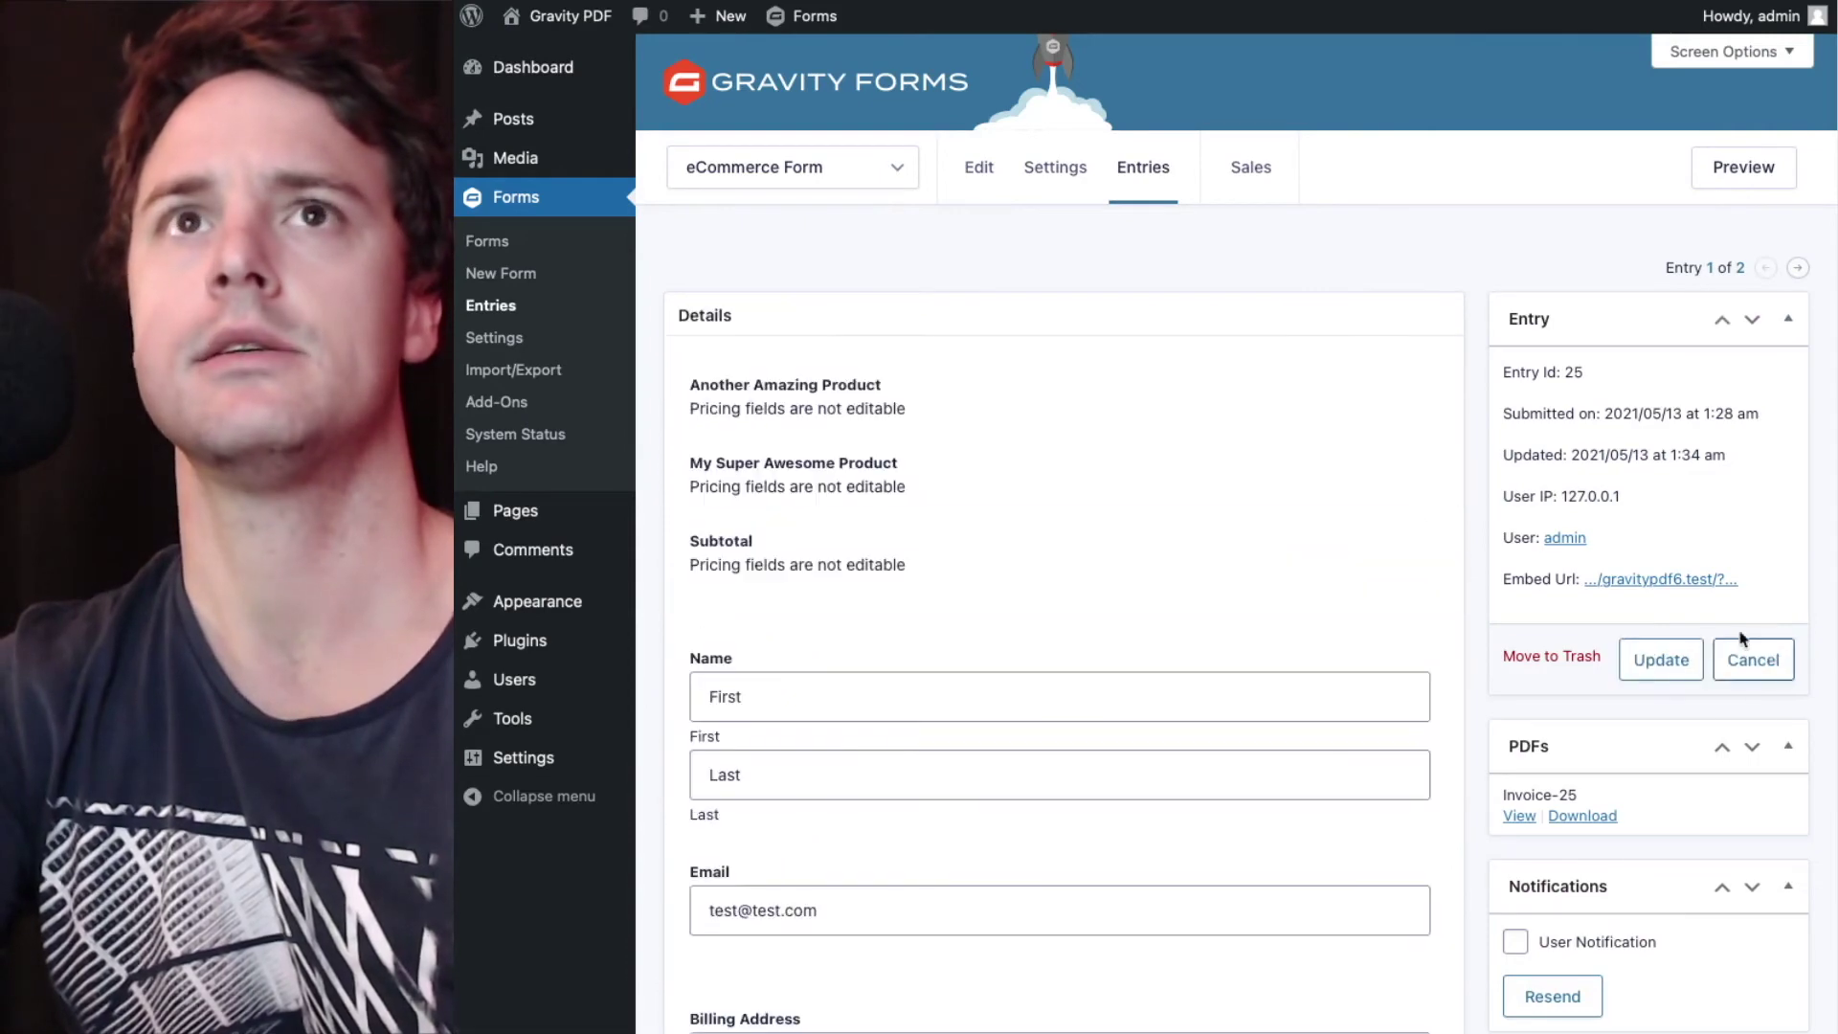
pyautogui.scroll(-15, 1050, 542)
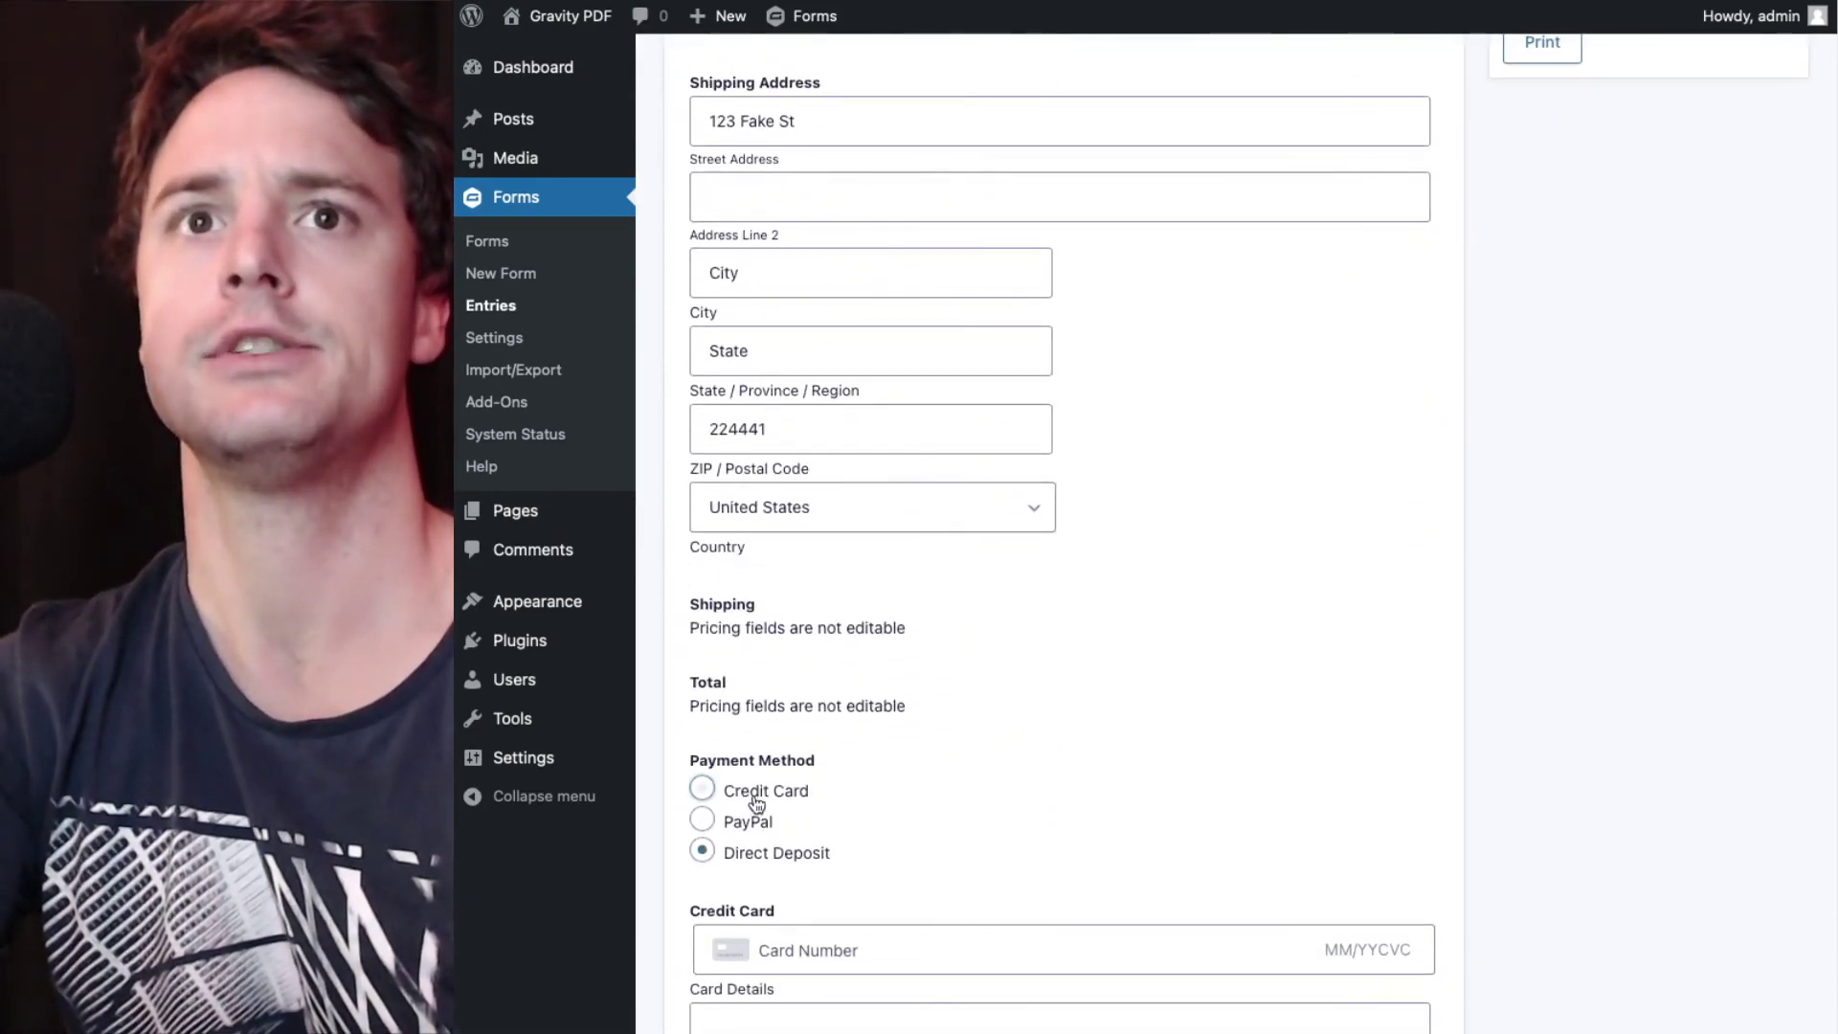
pyautogui.scroll(15, 766, 800)
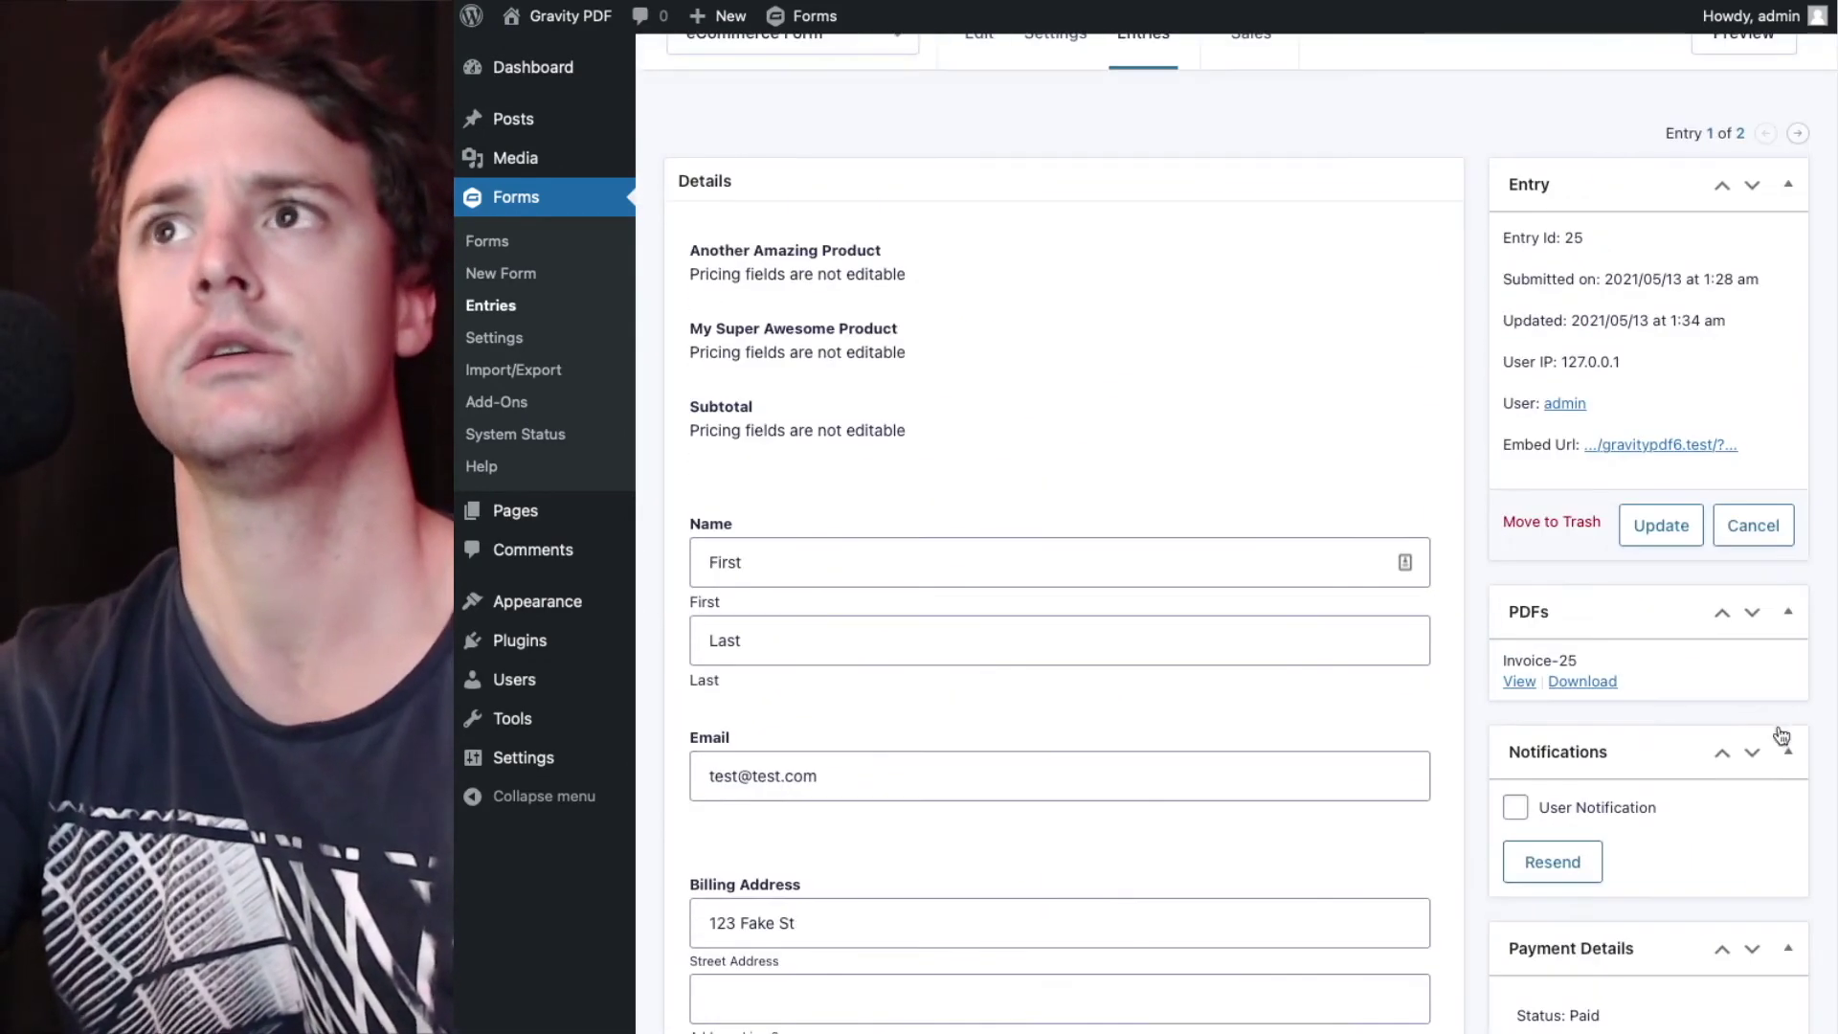
pyautogui.click(1663, 541)
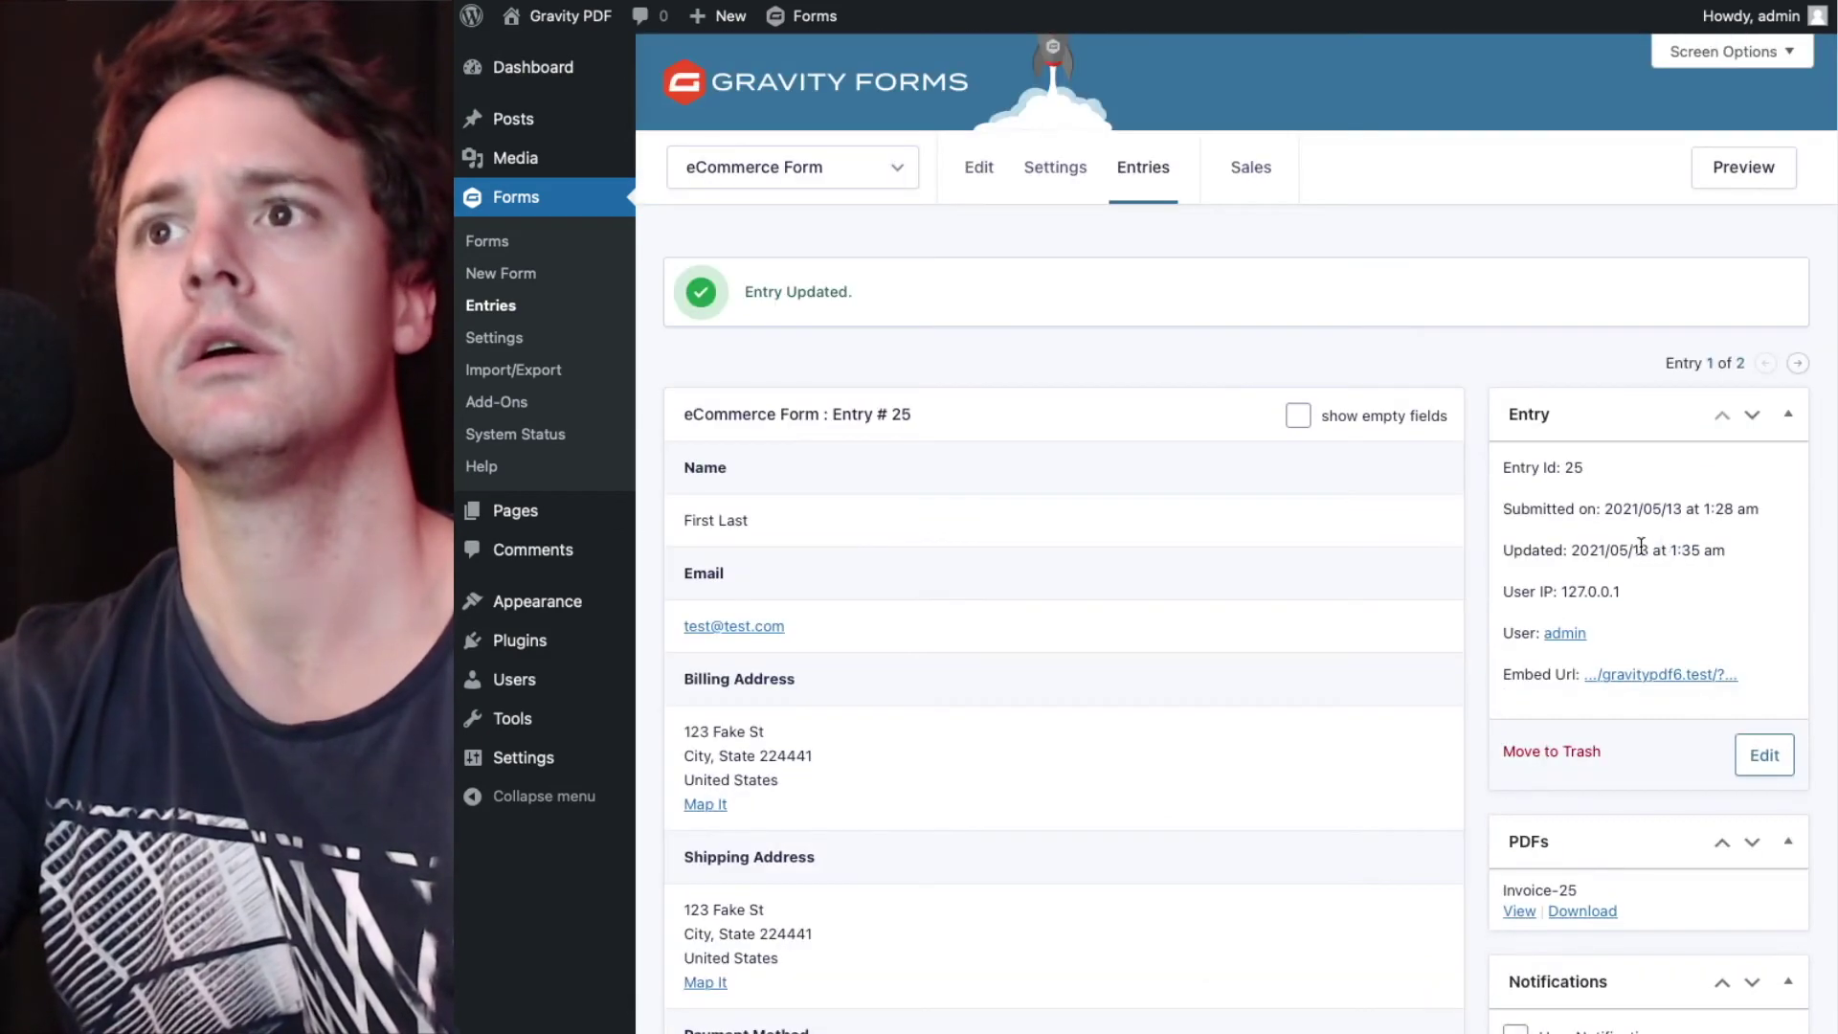
pyautogui.click(1514, 917)
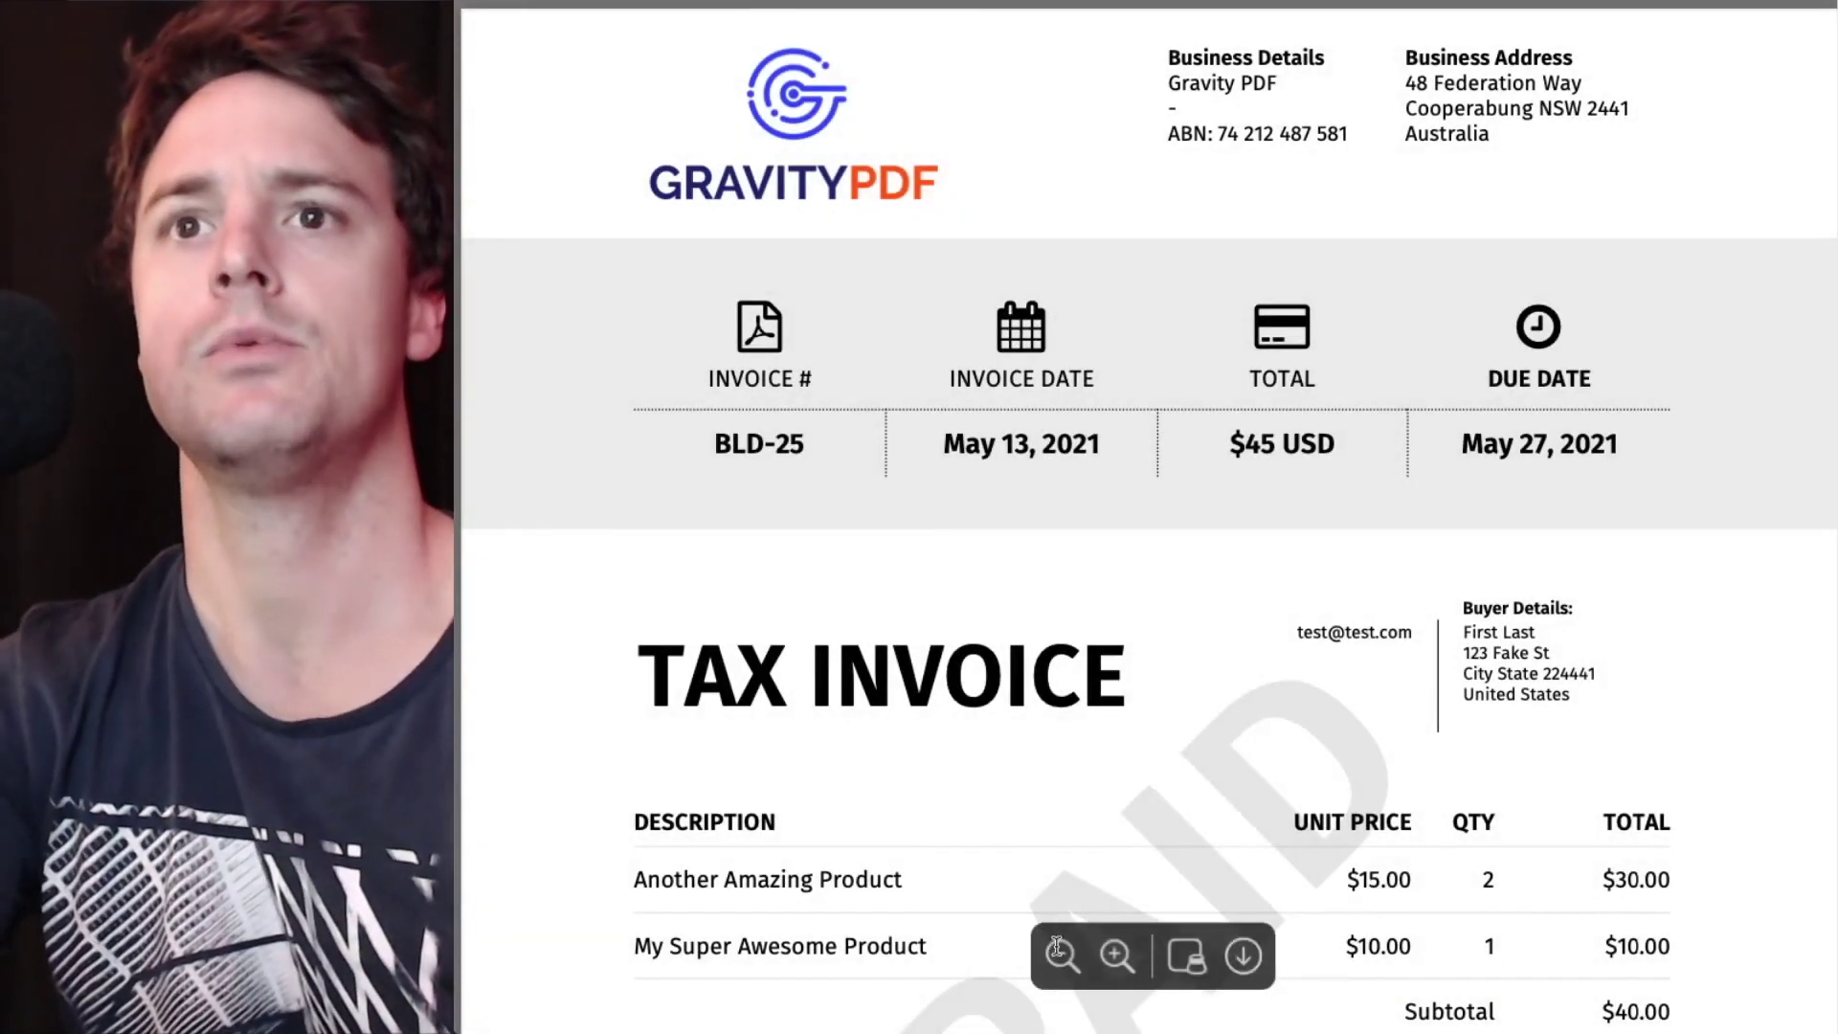
# - Zoom the PDF viewer out four steps to show the whole PAID Tax Invoice page
pyautogui.click(1058, 952)
pyautogui.click(1058, 951)
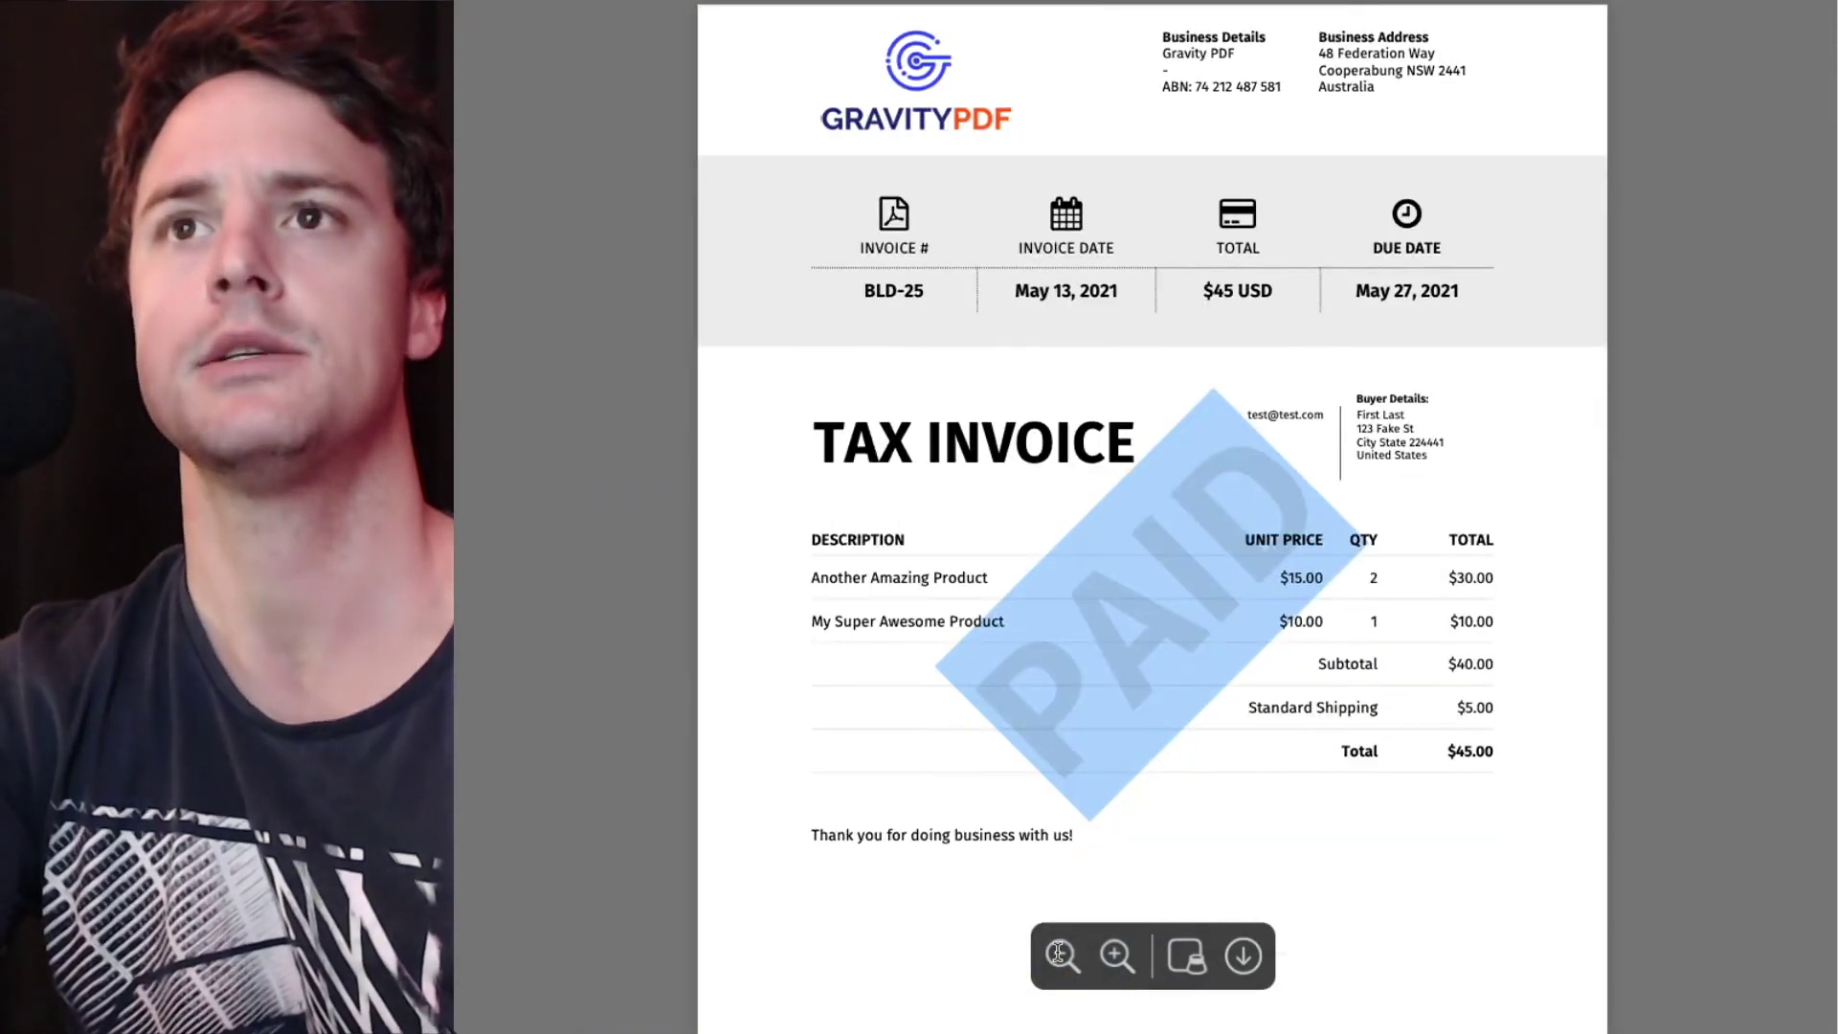
pyautogui.click(1058, 951)
pyautogui.click(1058, 951)
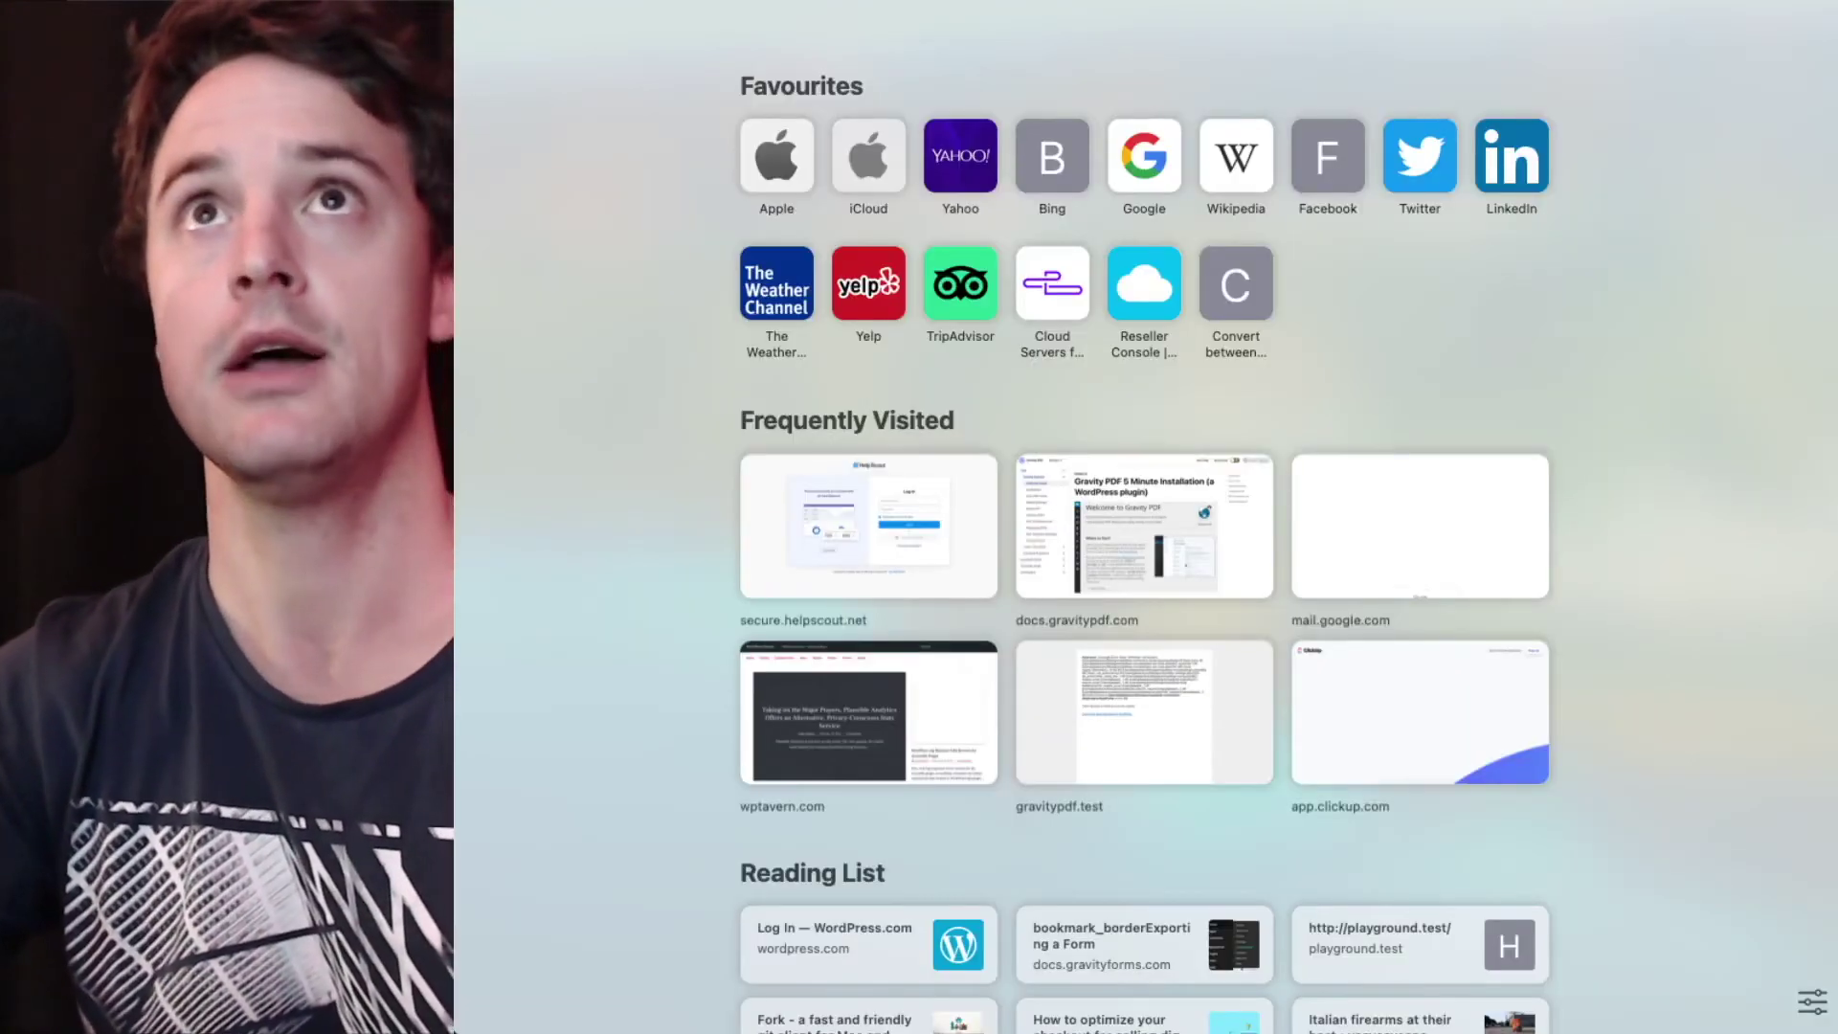
# - Open the Invoice #BLD-25 email in MailHog and view its source MIME parts
pyautogui.write('mailhog')
pyautogui.press('Return')
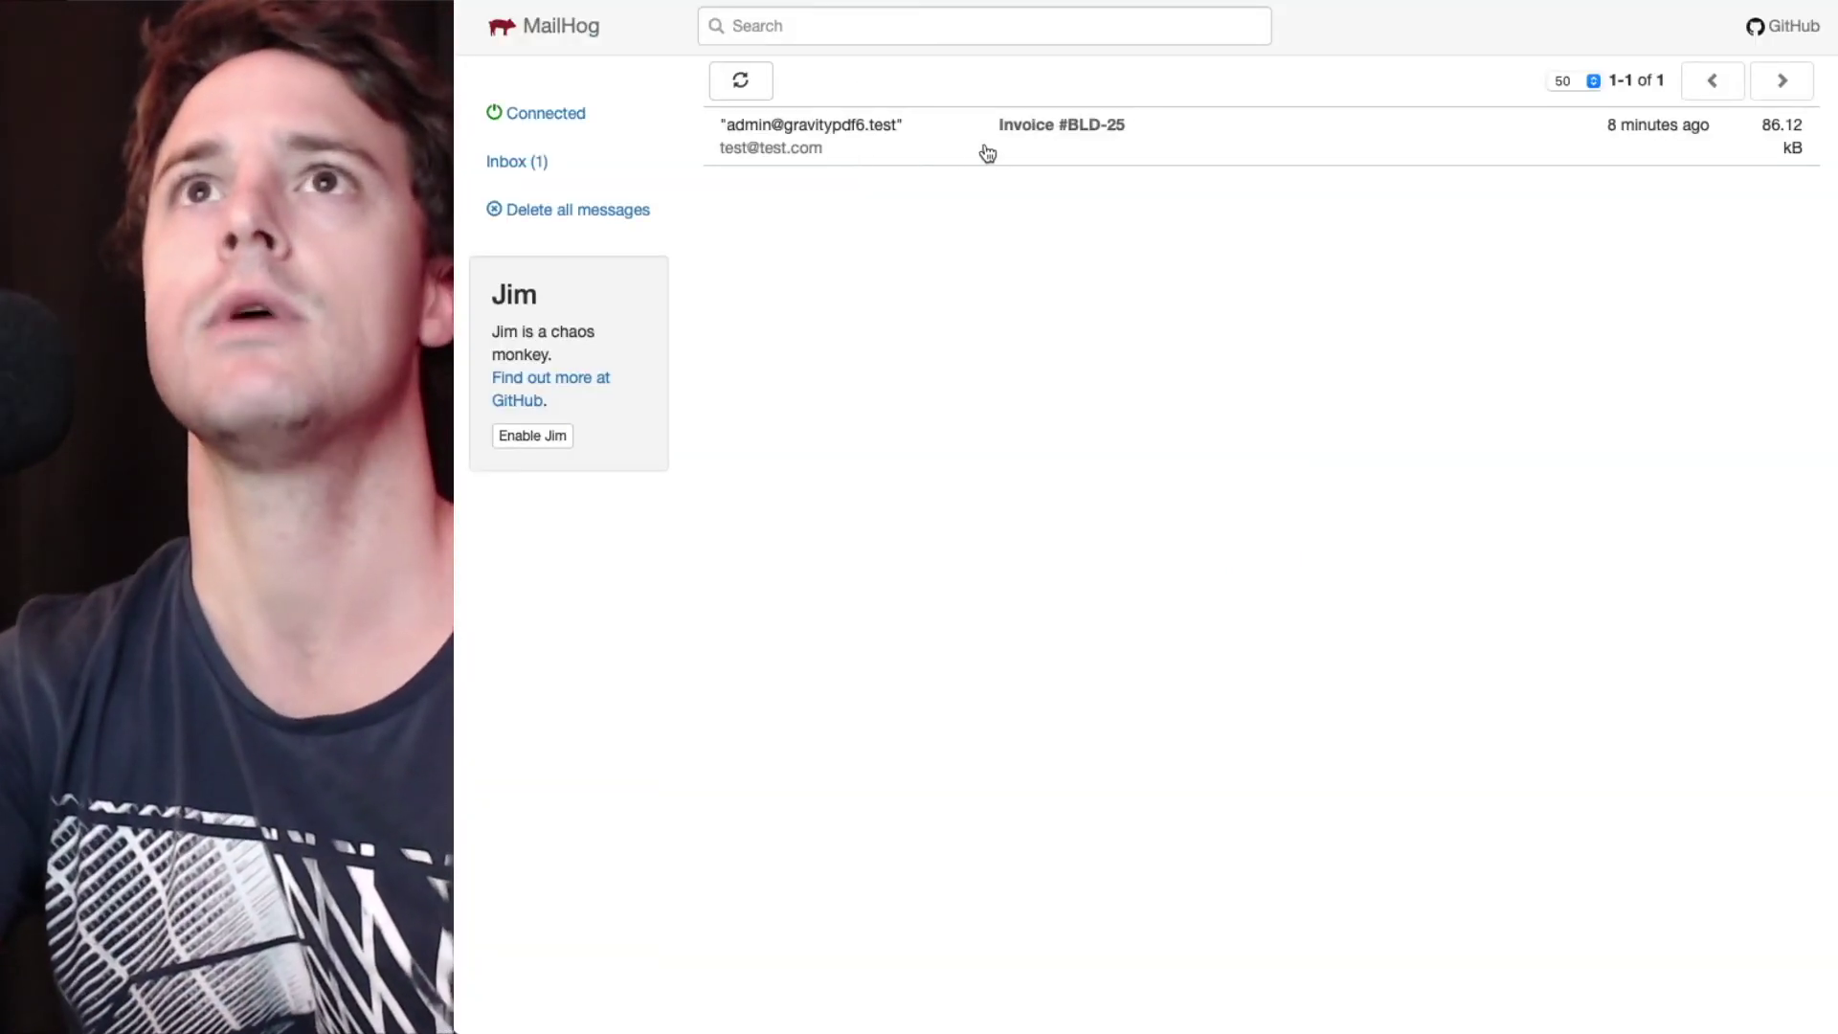
pyautogui.click(992, 151)
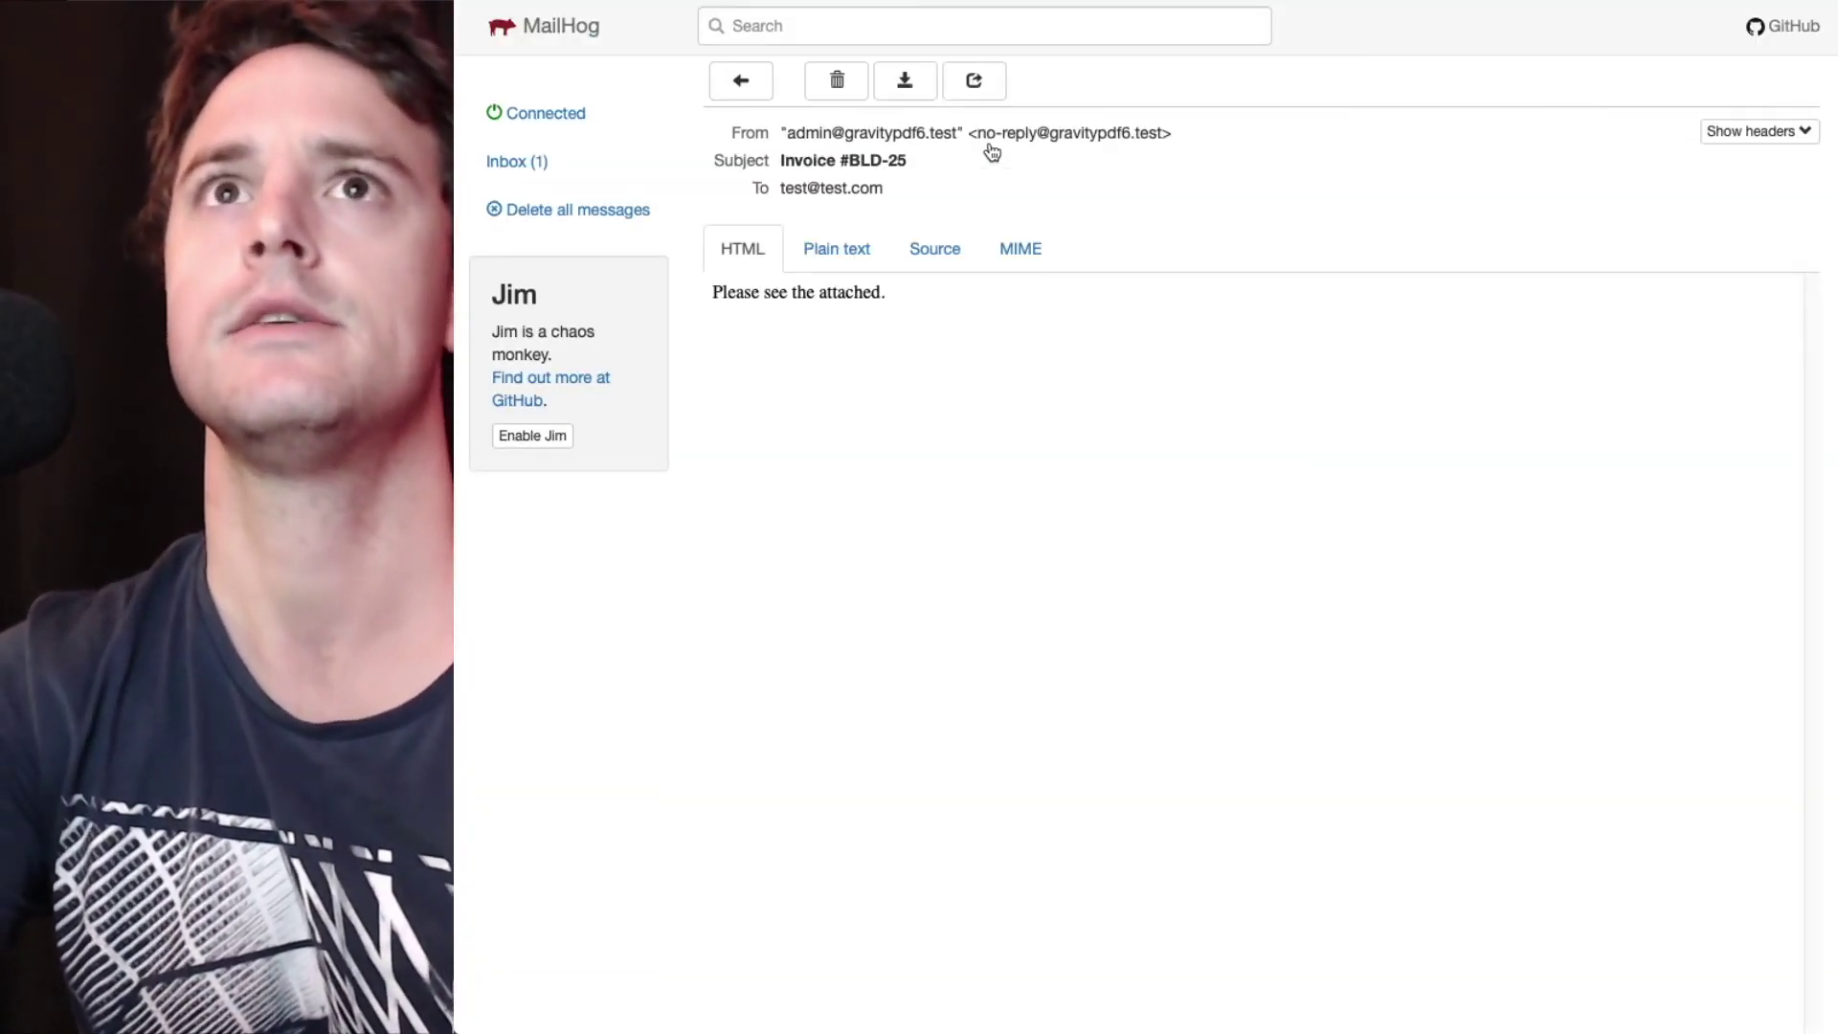
pyautogui.click(925, 251)
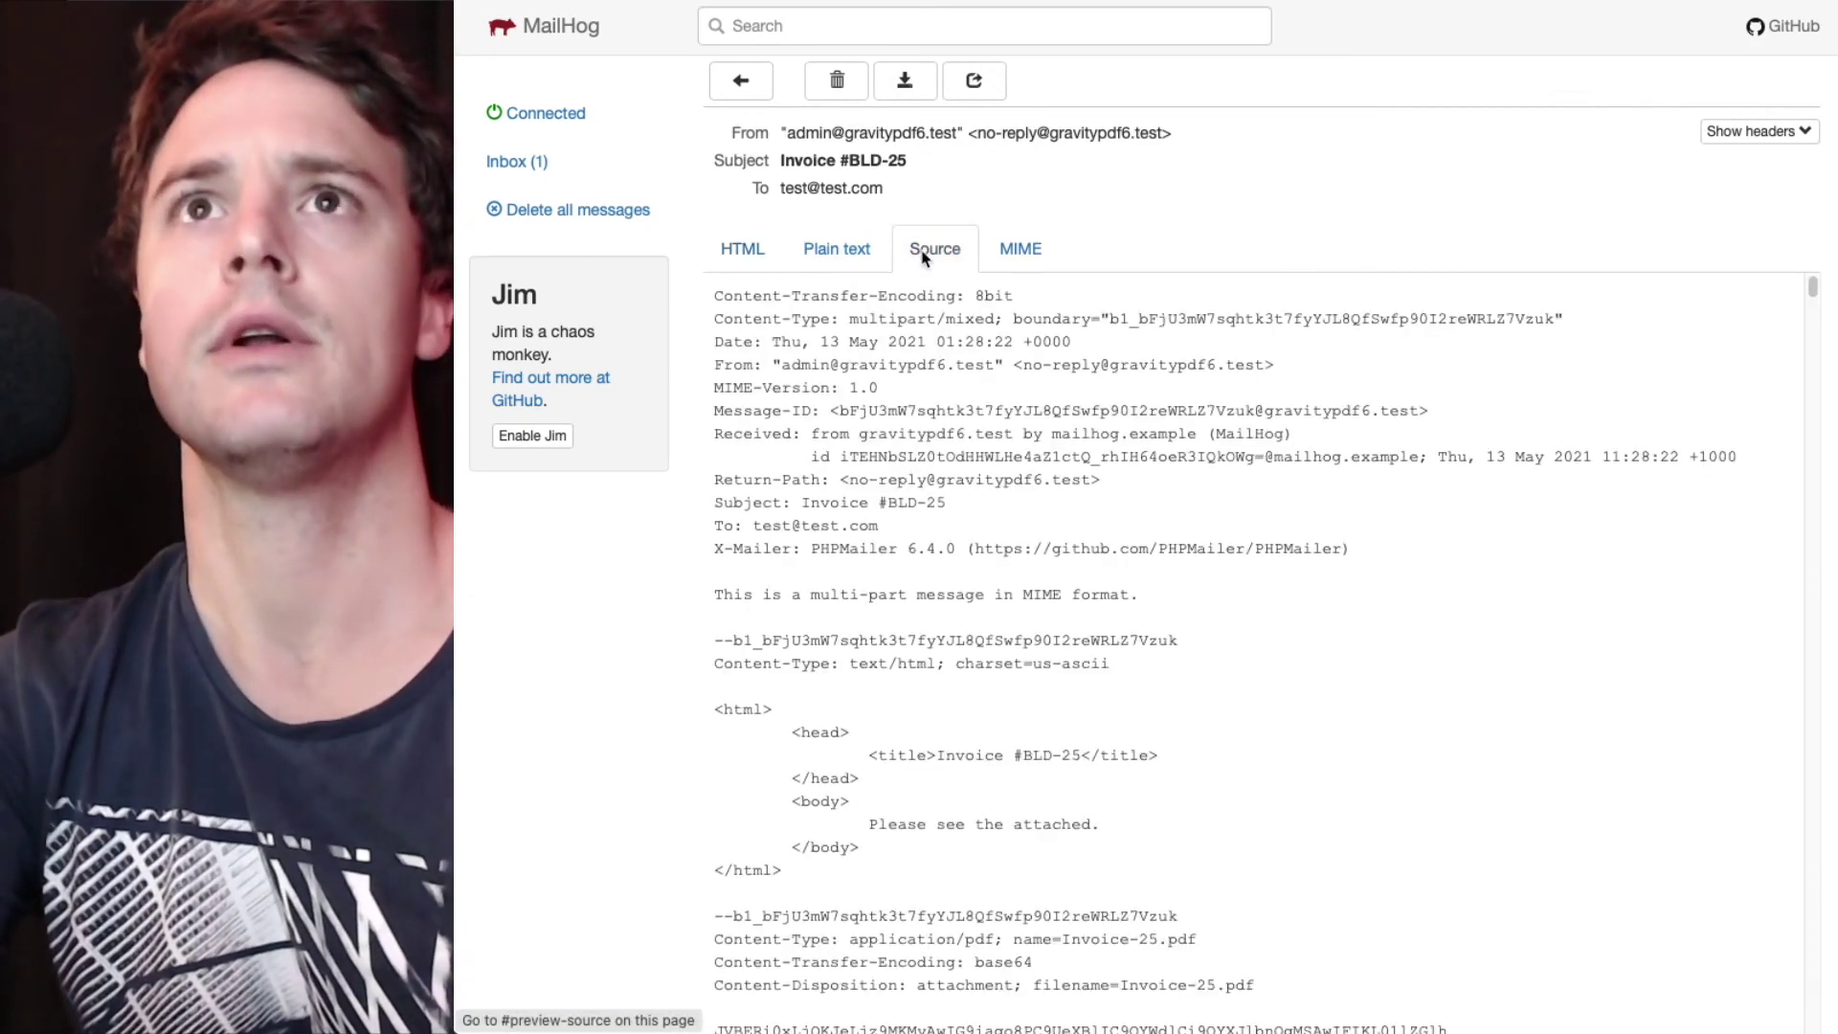
pyautogui.click(1021, 249)
# - Download the attached Invoice-25.pdf and open it from the downloads list
pyautogui.click(745, 421)
pyautogui.click(1676, 2)
pyautogui.click(1615, 63)
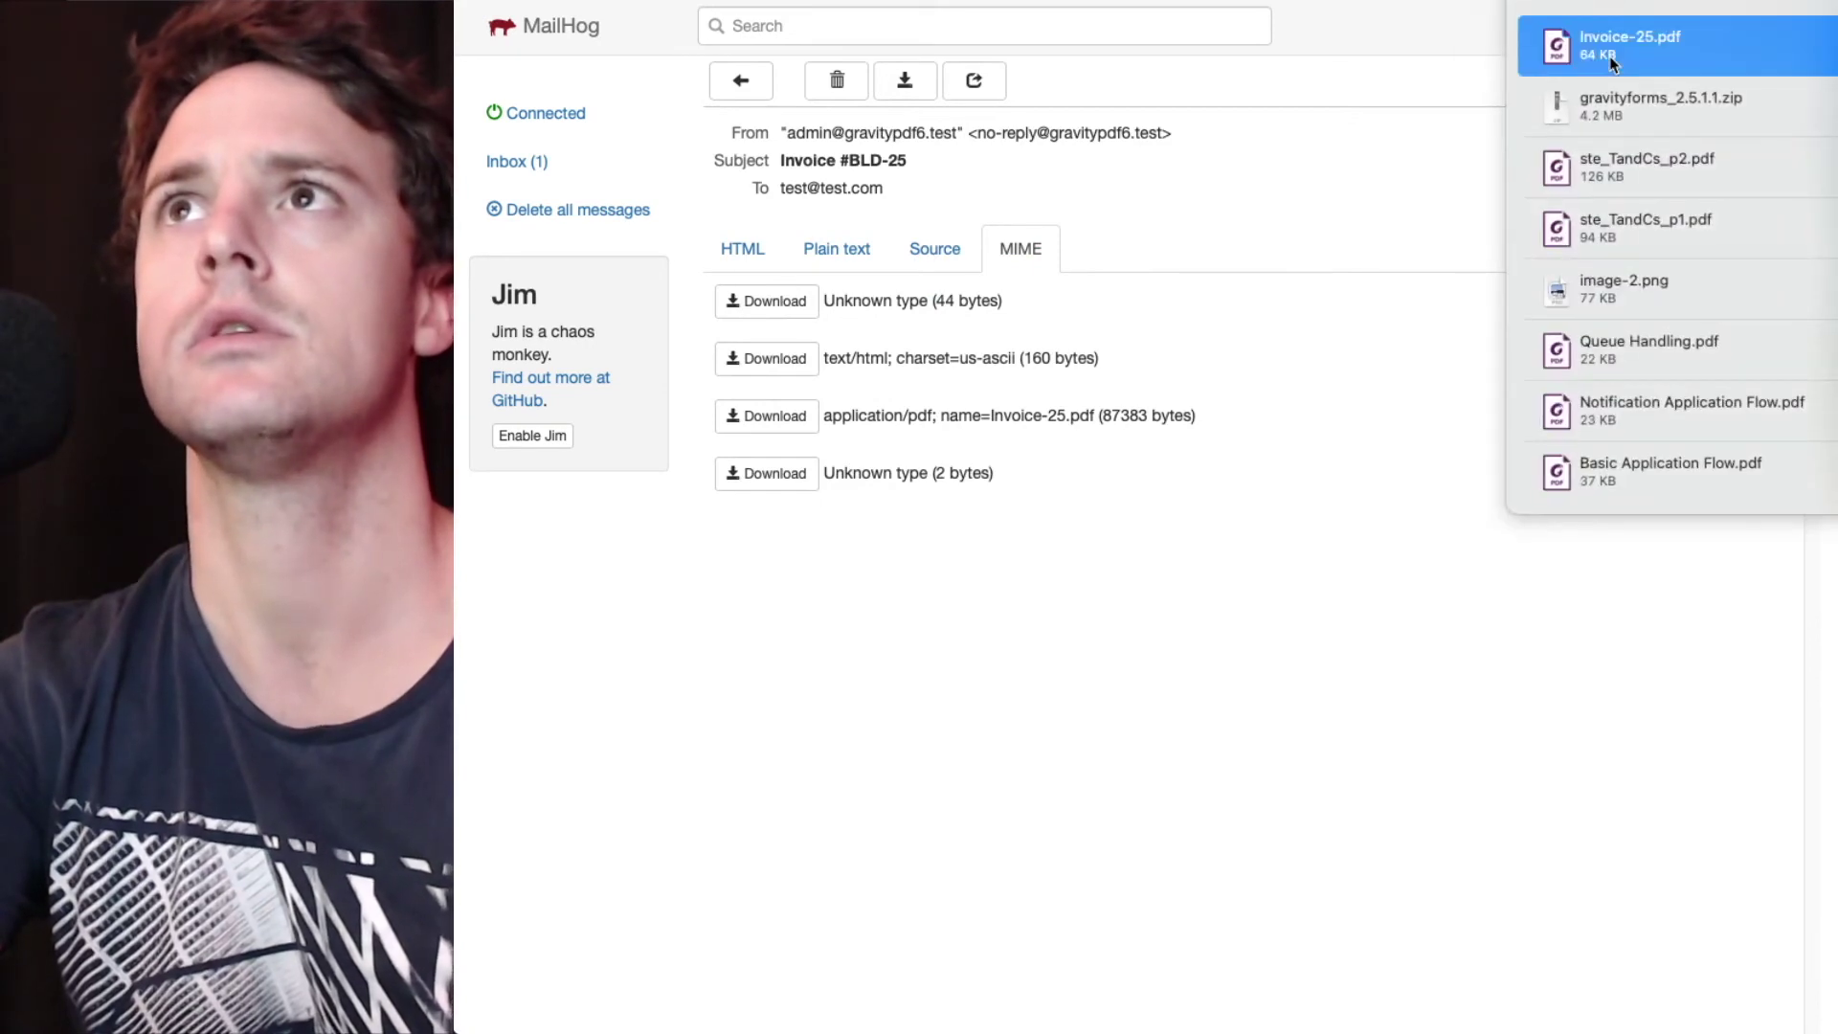
pyautogui.doubleClick(1561, 53)
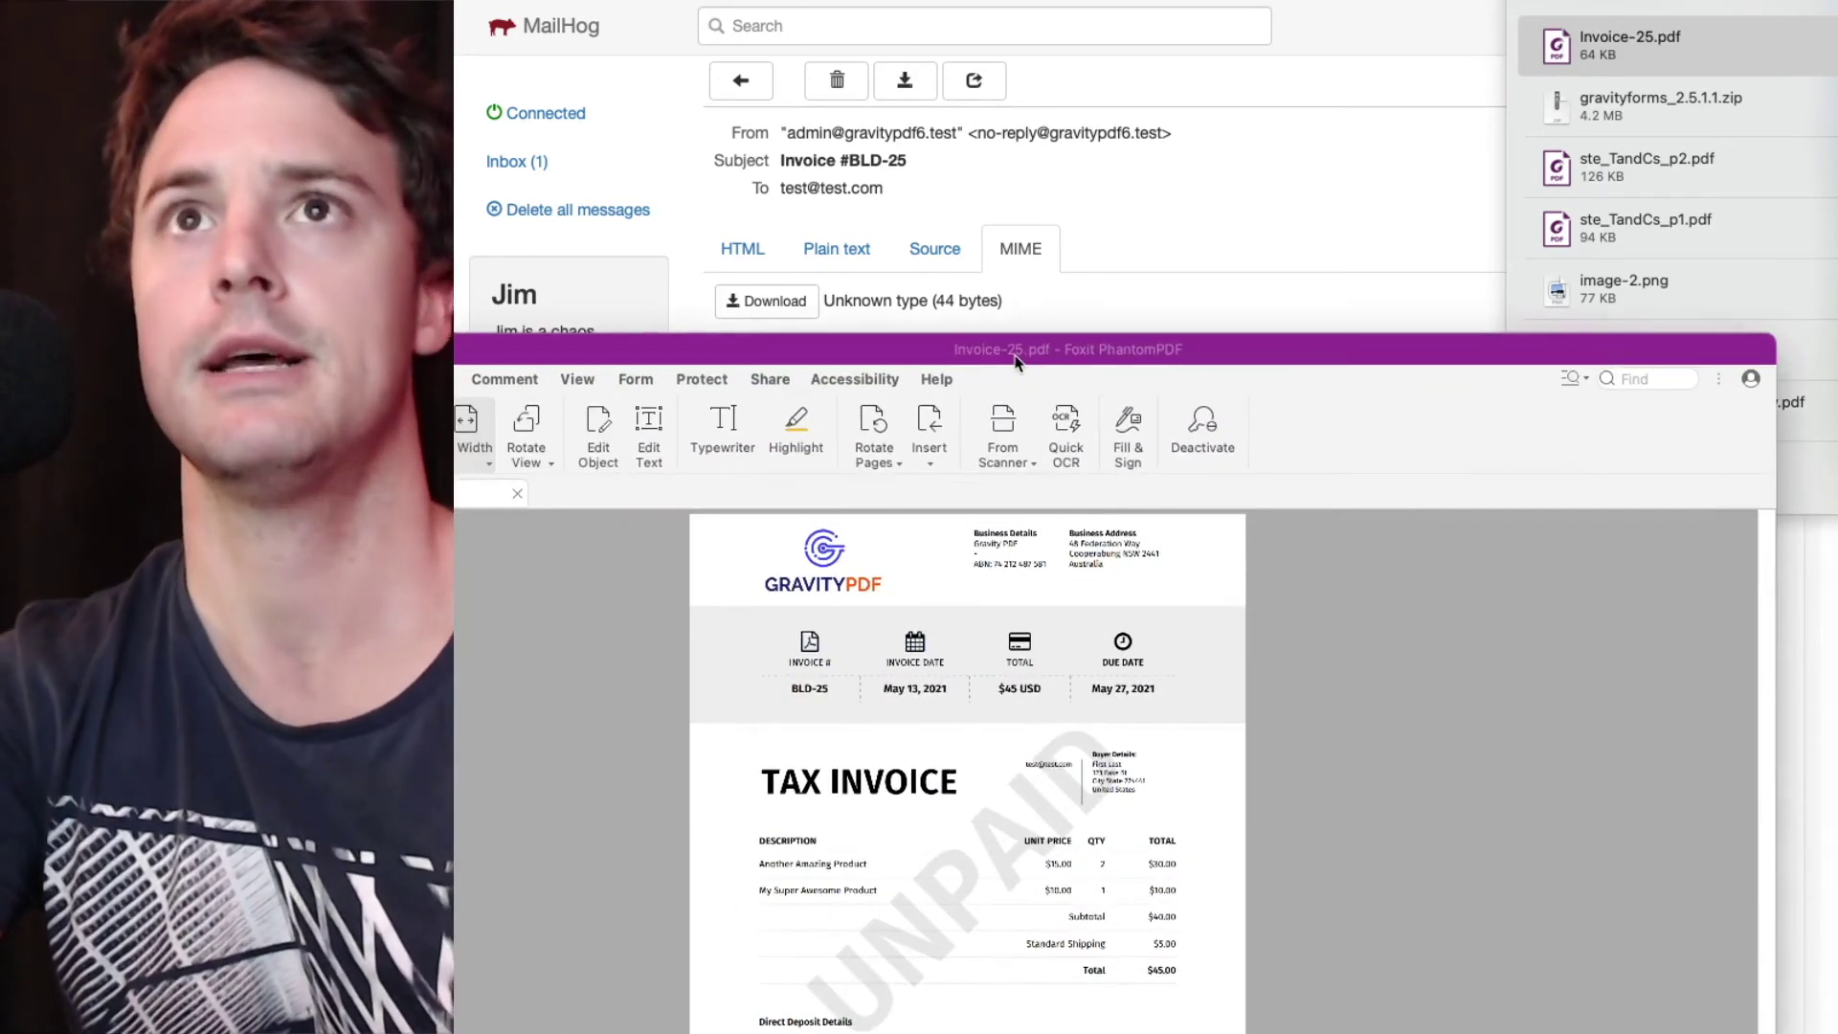
pyautogui.moveTo(1099, 354); pyautogui.dragTo(1126, 17)
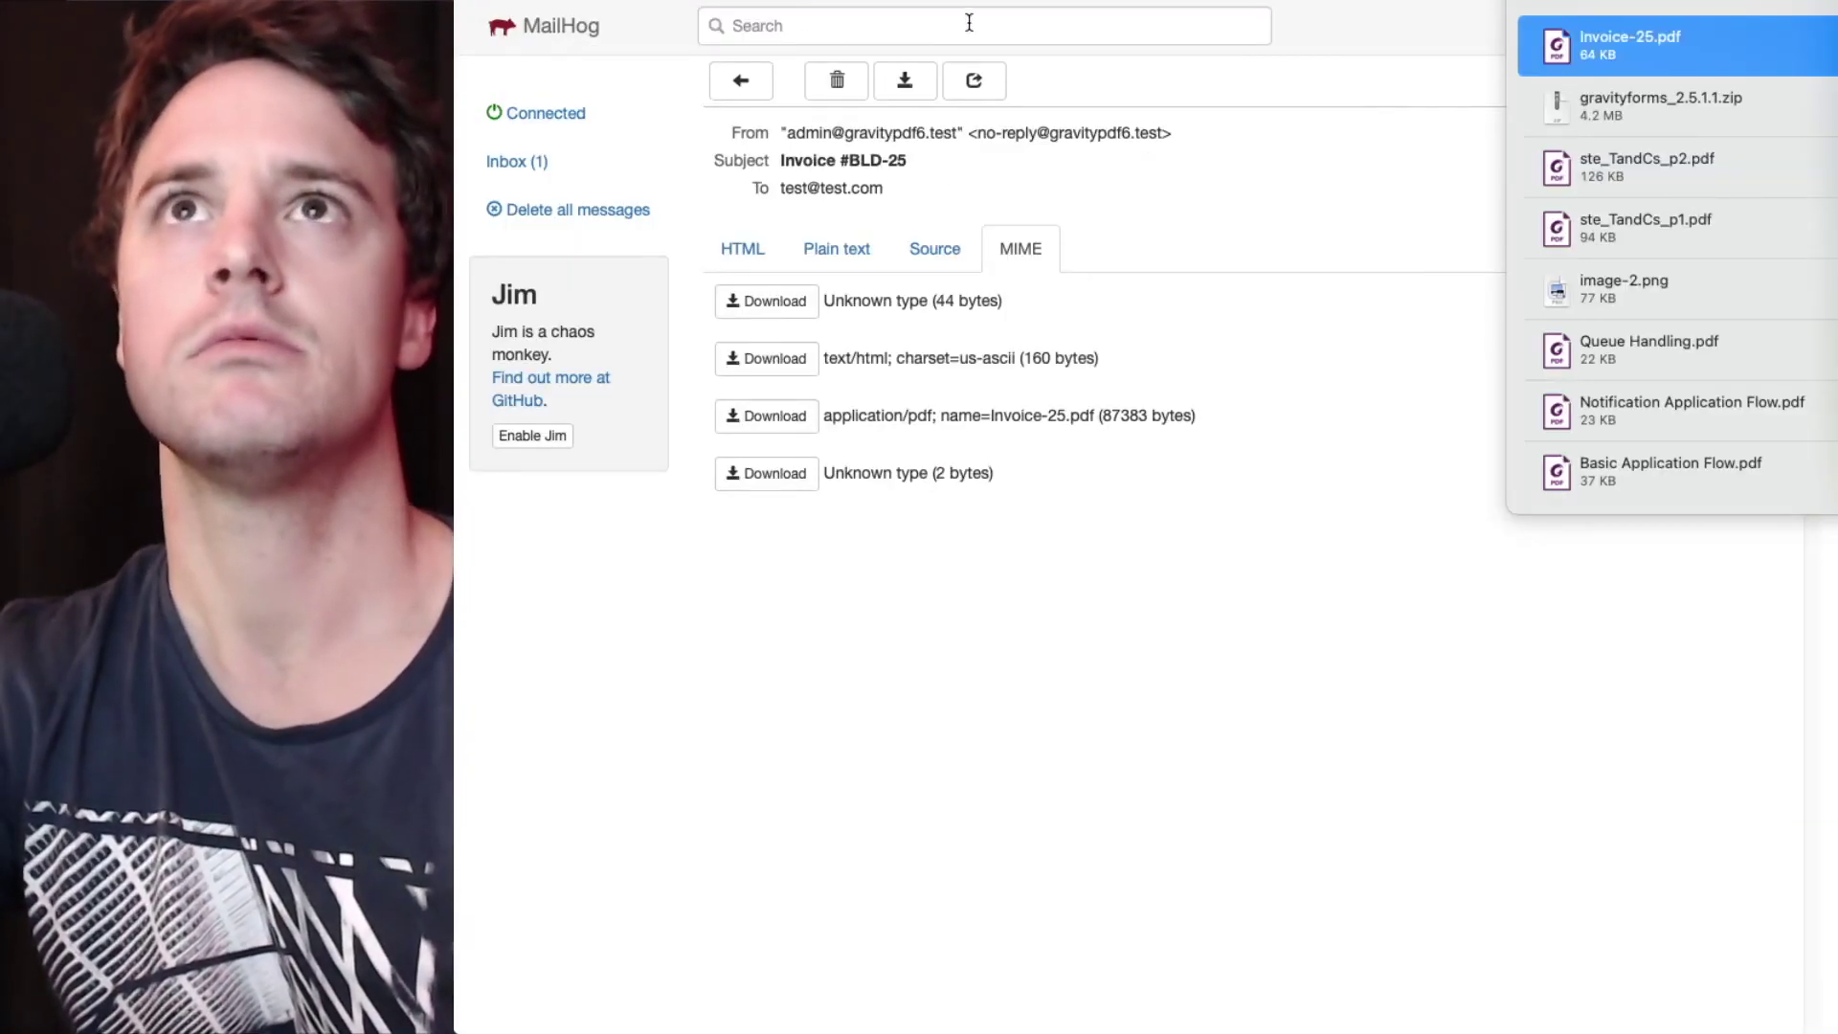
# - In the eCommerce form preview, enter product quantities 10 and 25 and advance to step 2
pyautogui.click(1007, 3)
pyautogui.press('super+l')
pyautogui.press('Return')
pyautogui.click(763, 424)
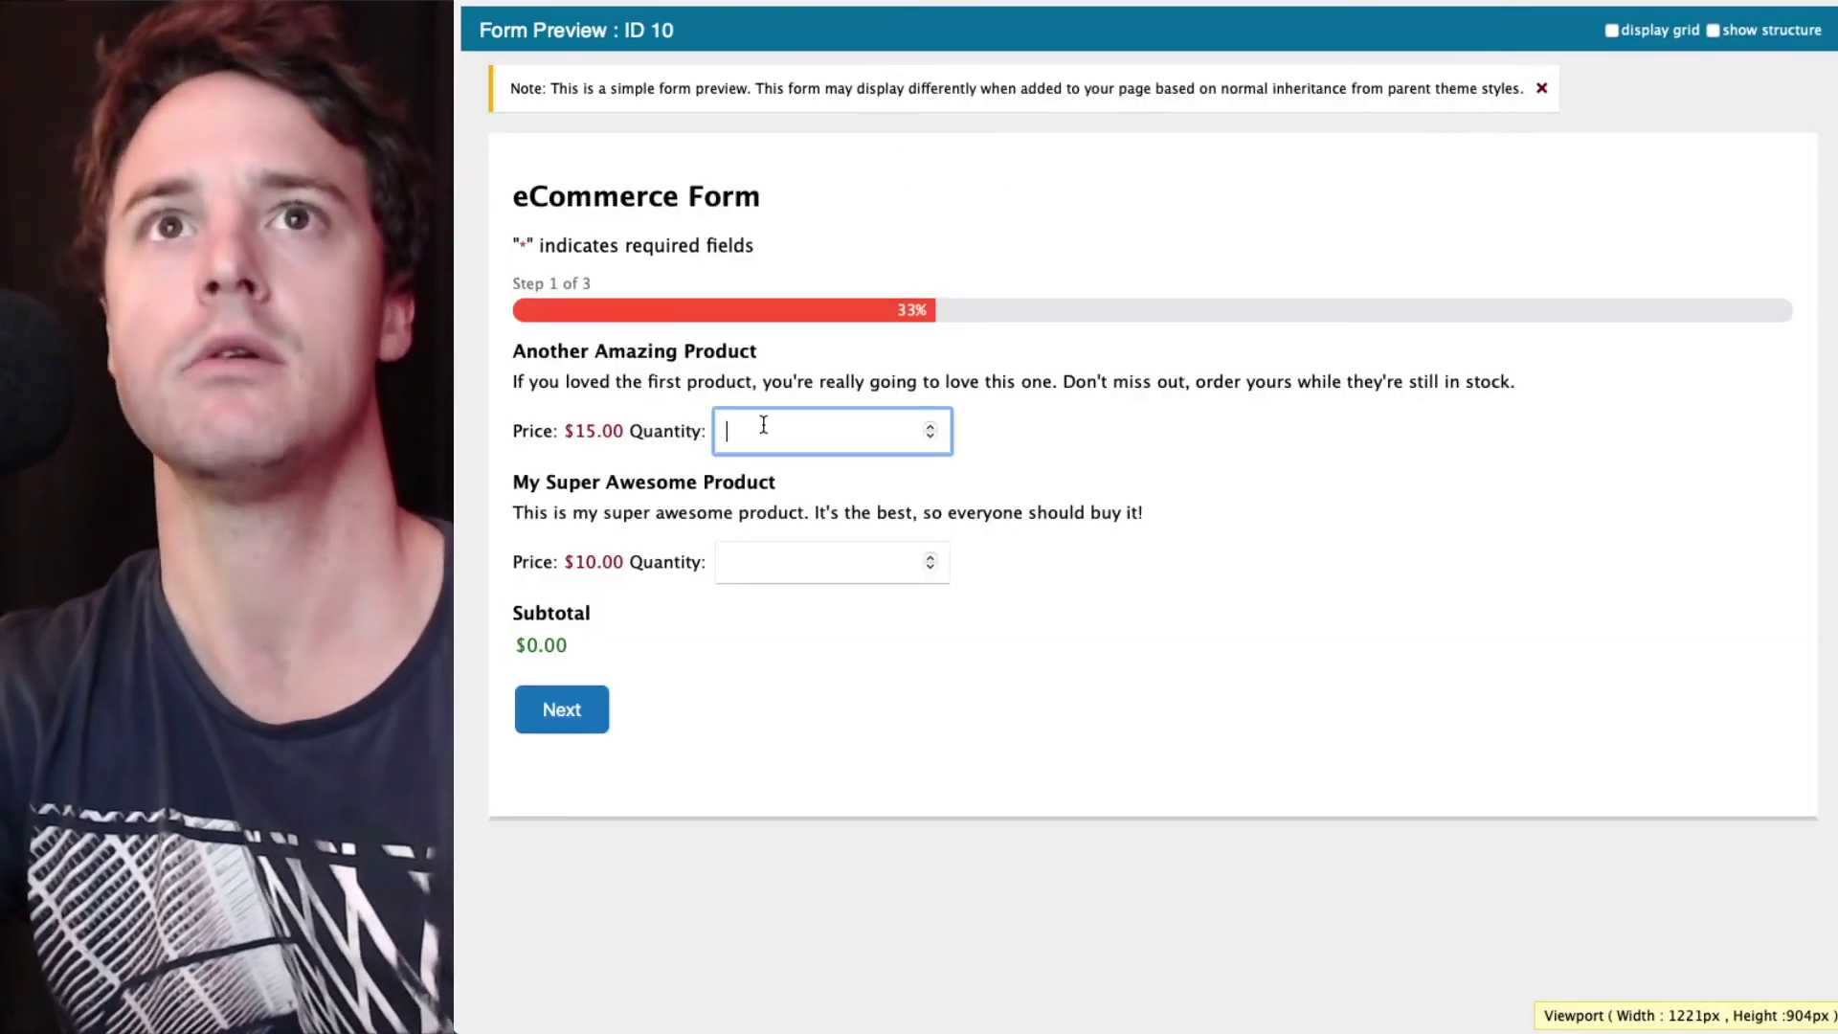
pyautogui.write('10')
pyautogui.press('Tab')
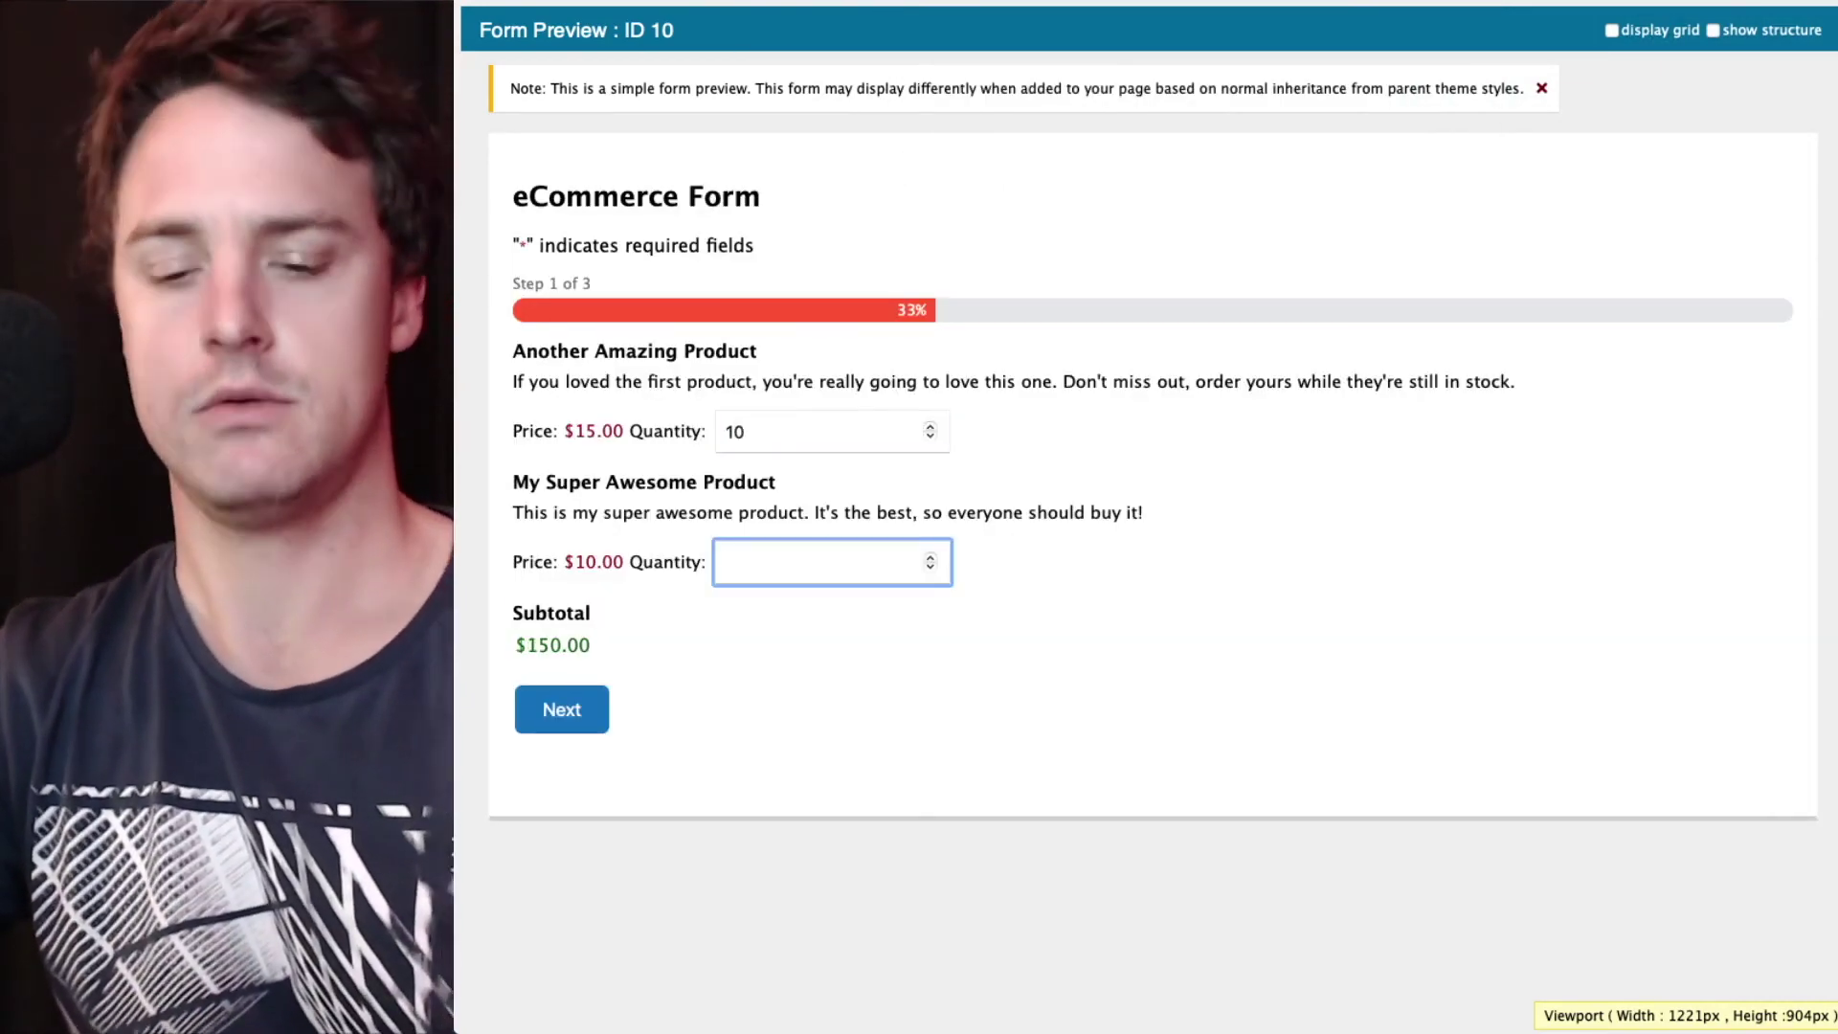
pyautogui.write('25')
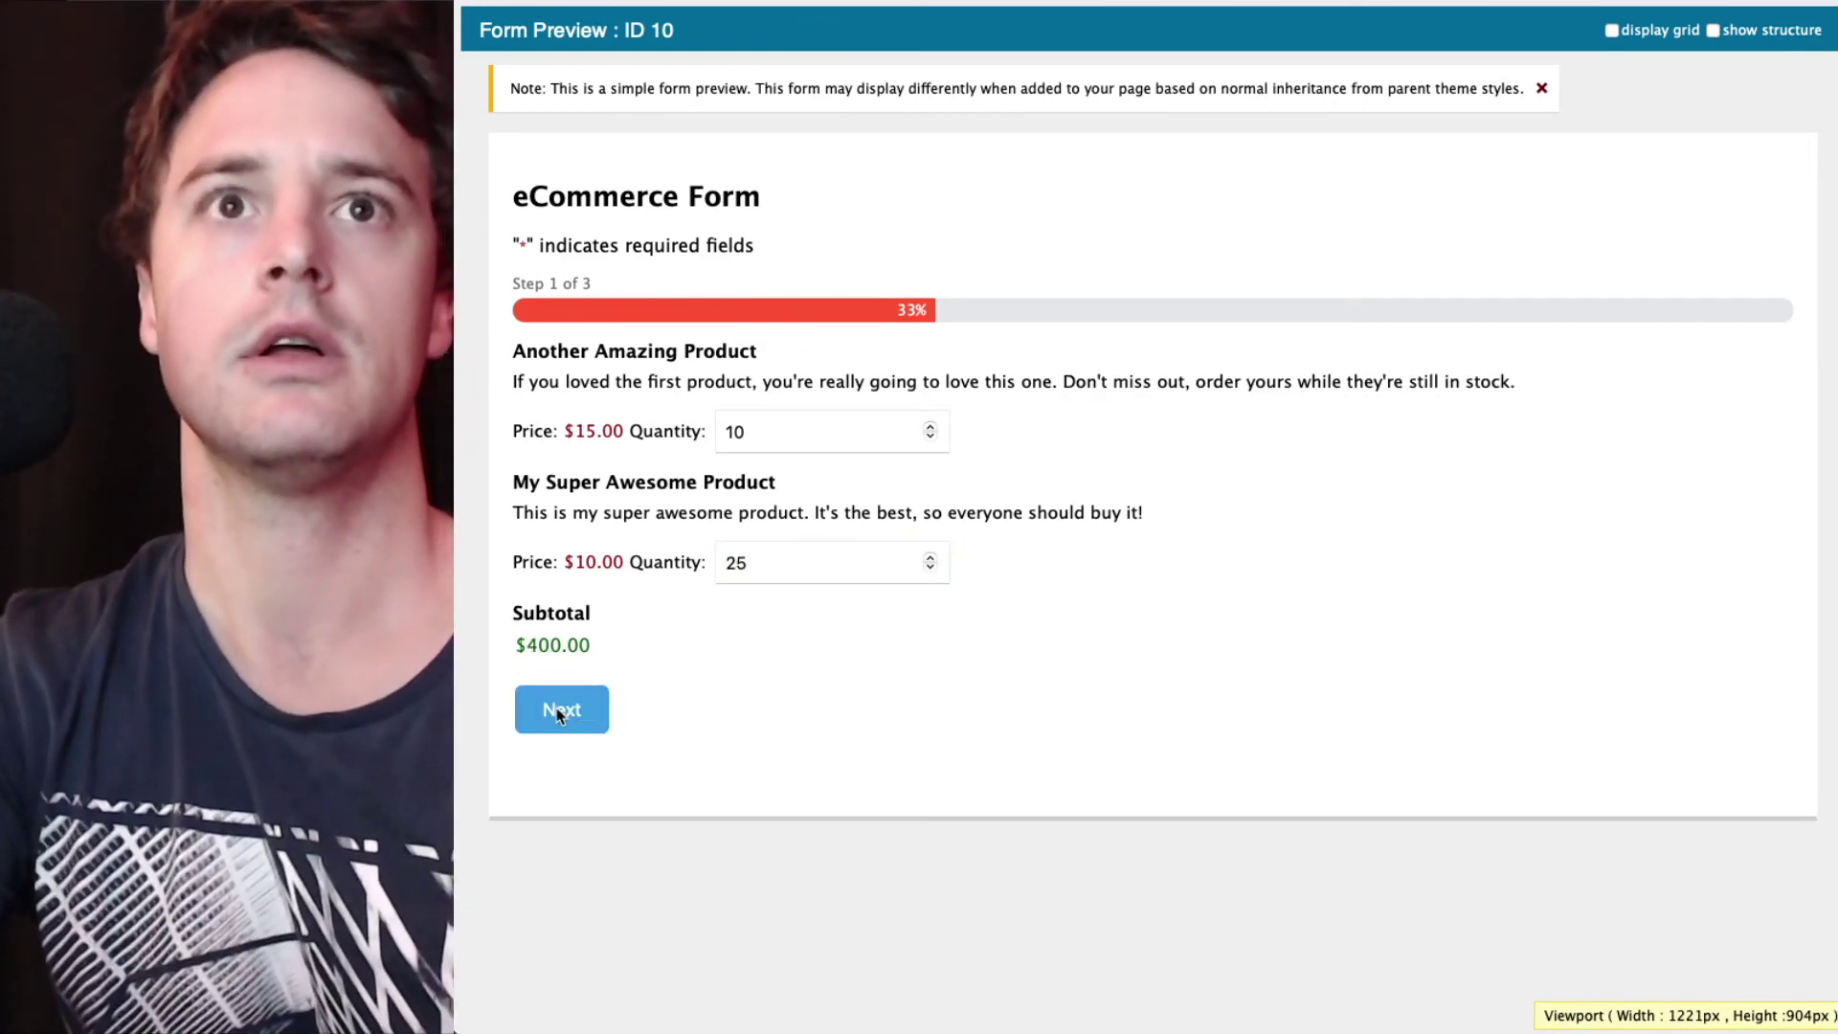
pyautogui.click(562, 714)
# - Fill in the buyer's first name, last name and e-mail address, then reach step 3
pyautogui.click(912, 408)
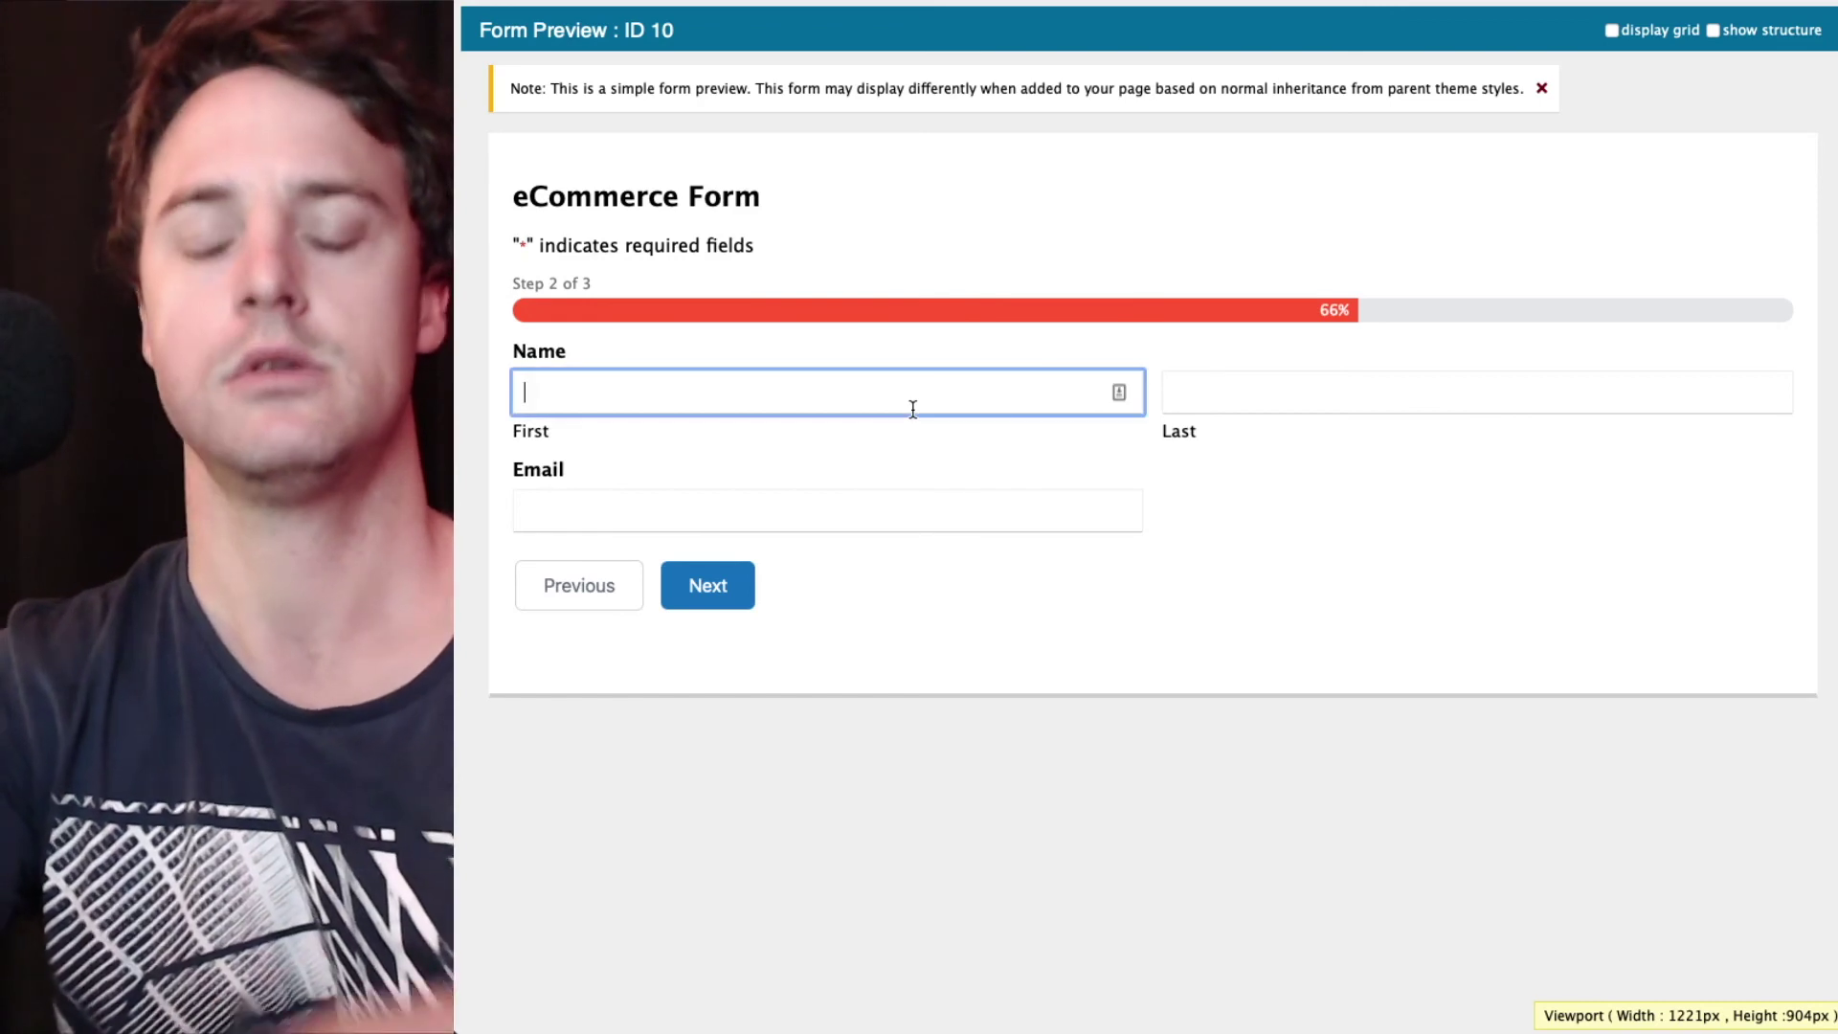
pyautogui.press('Tab')
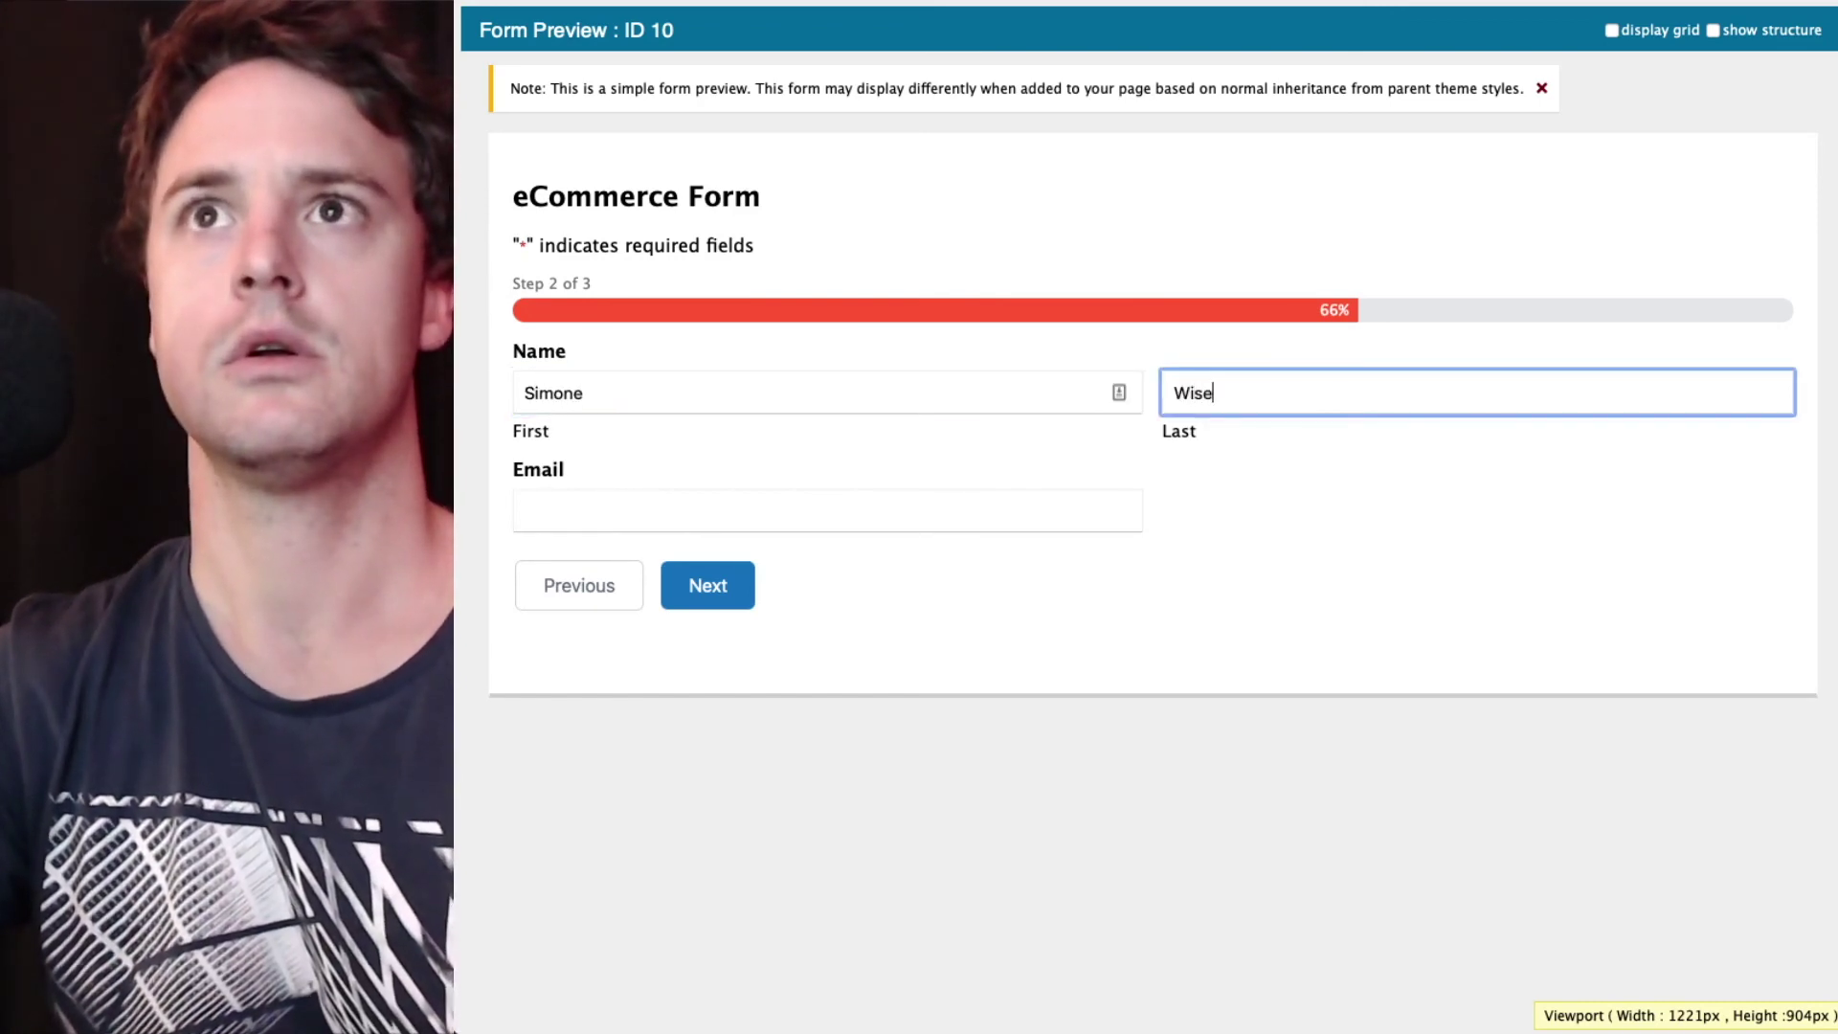
pyautogui.press('Tab')
pyautogui.write('simone@')
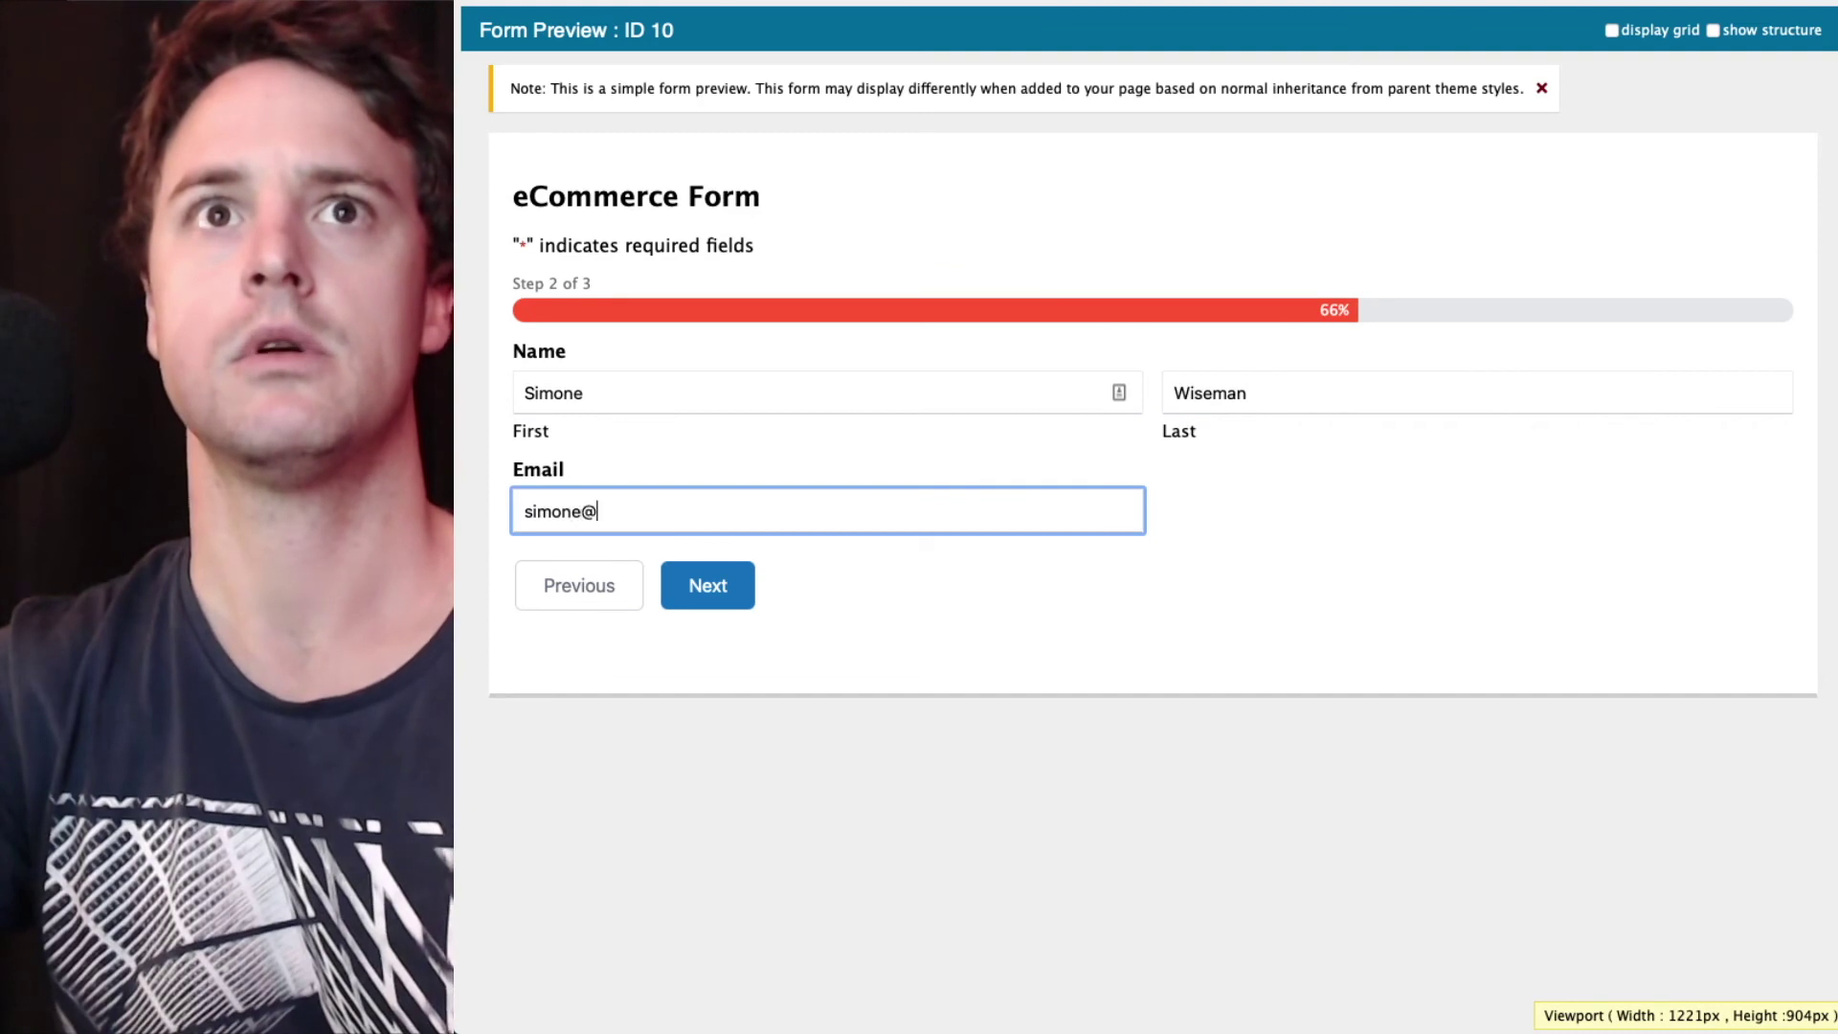
pyautogui.write('example.com')
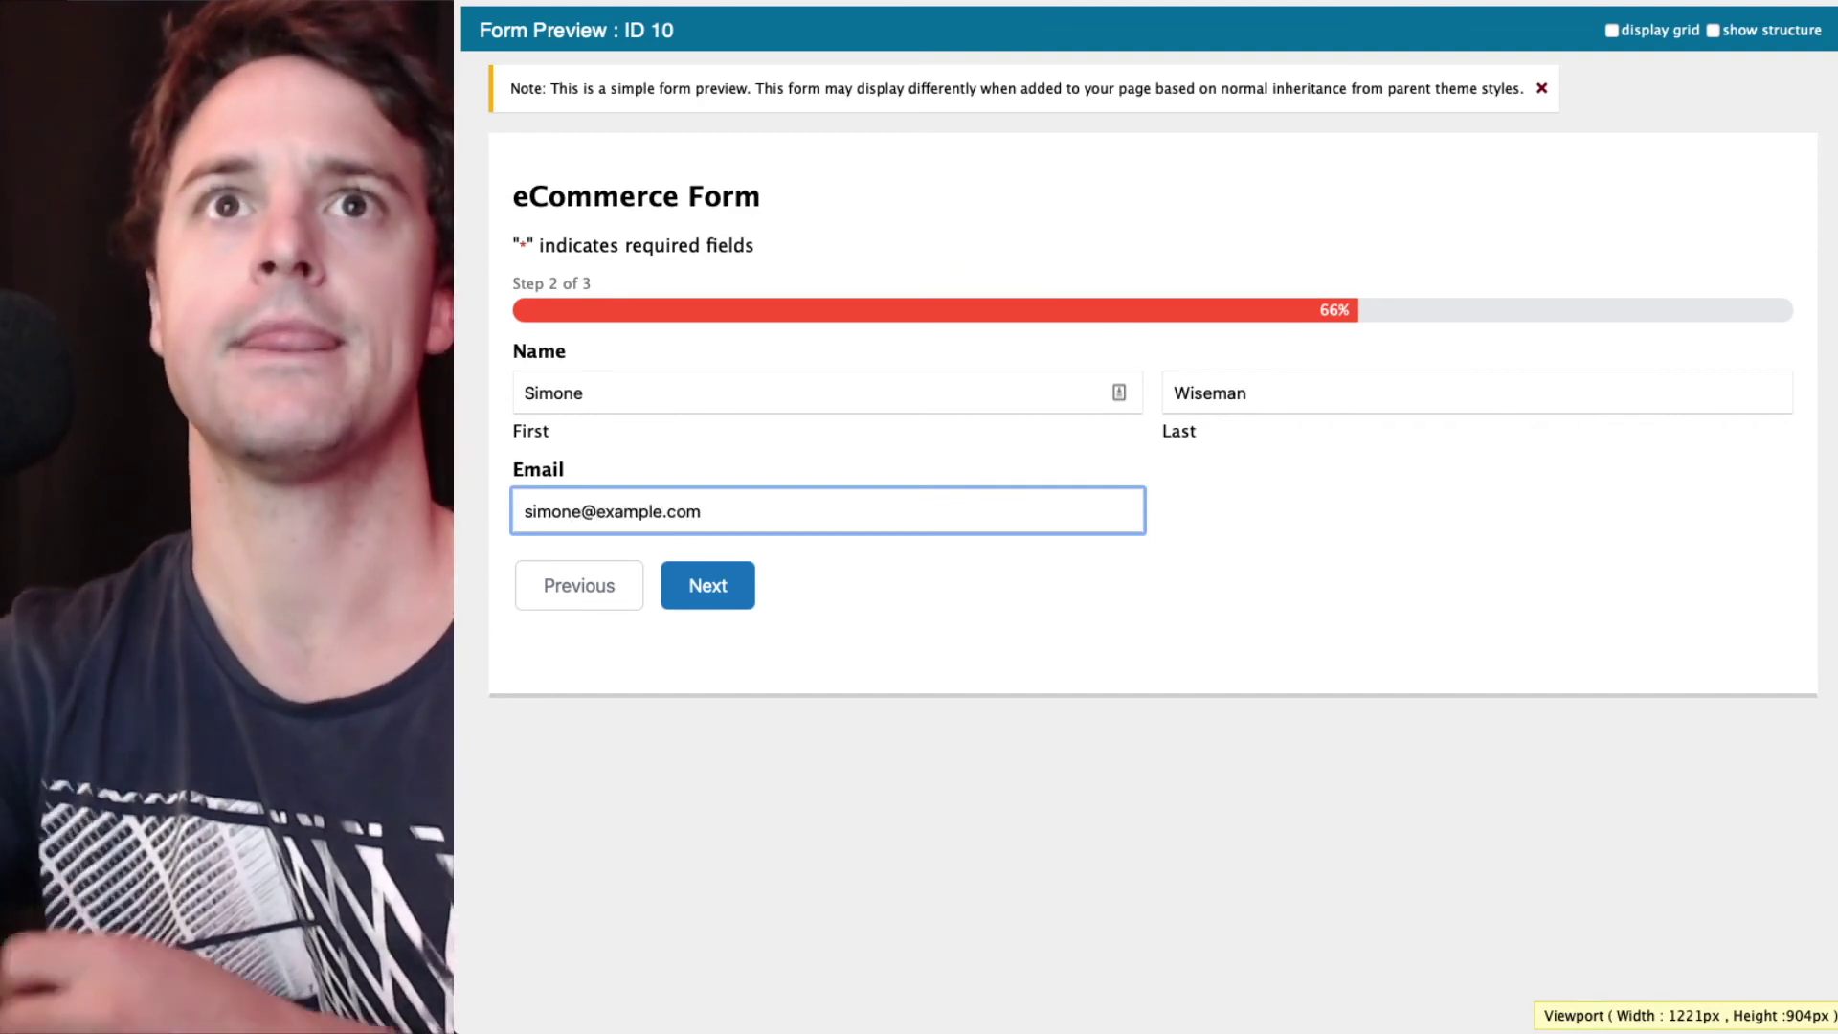
pyautogui.click(709, 586)
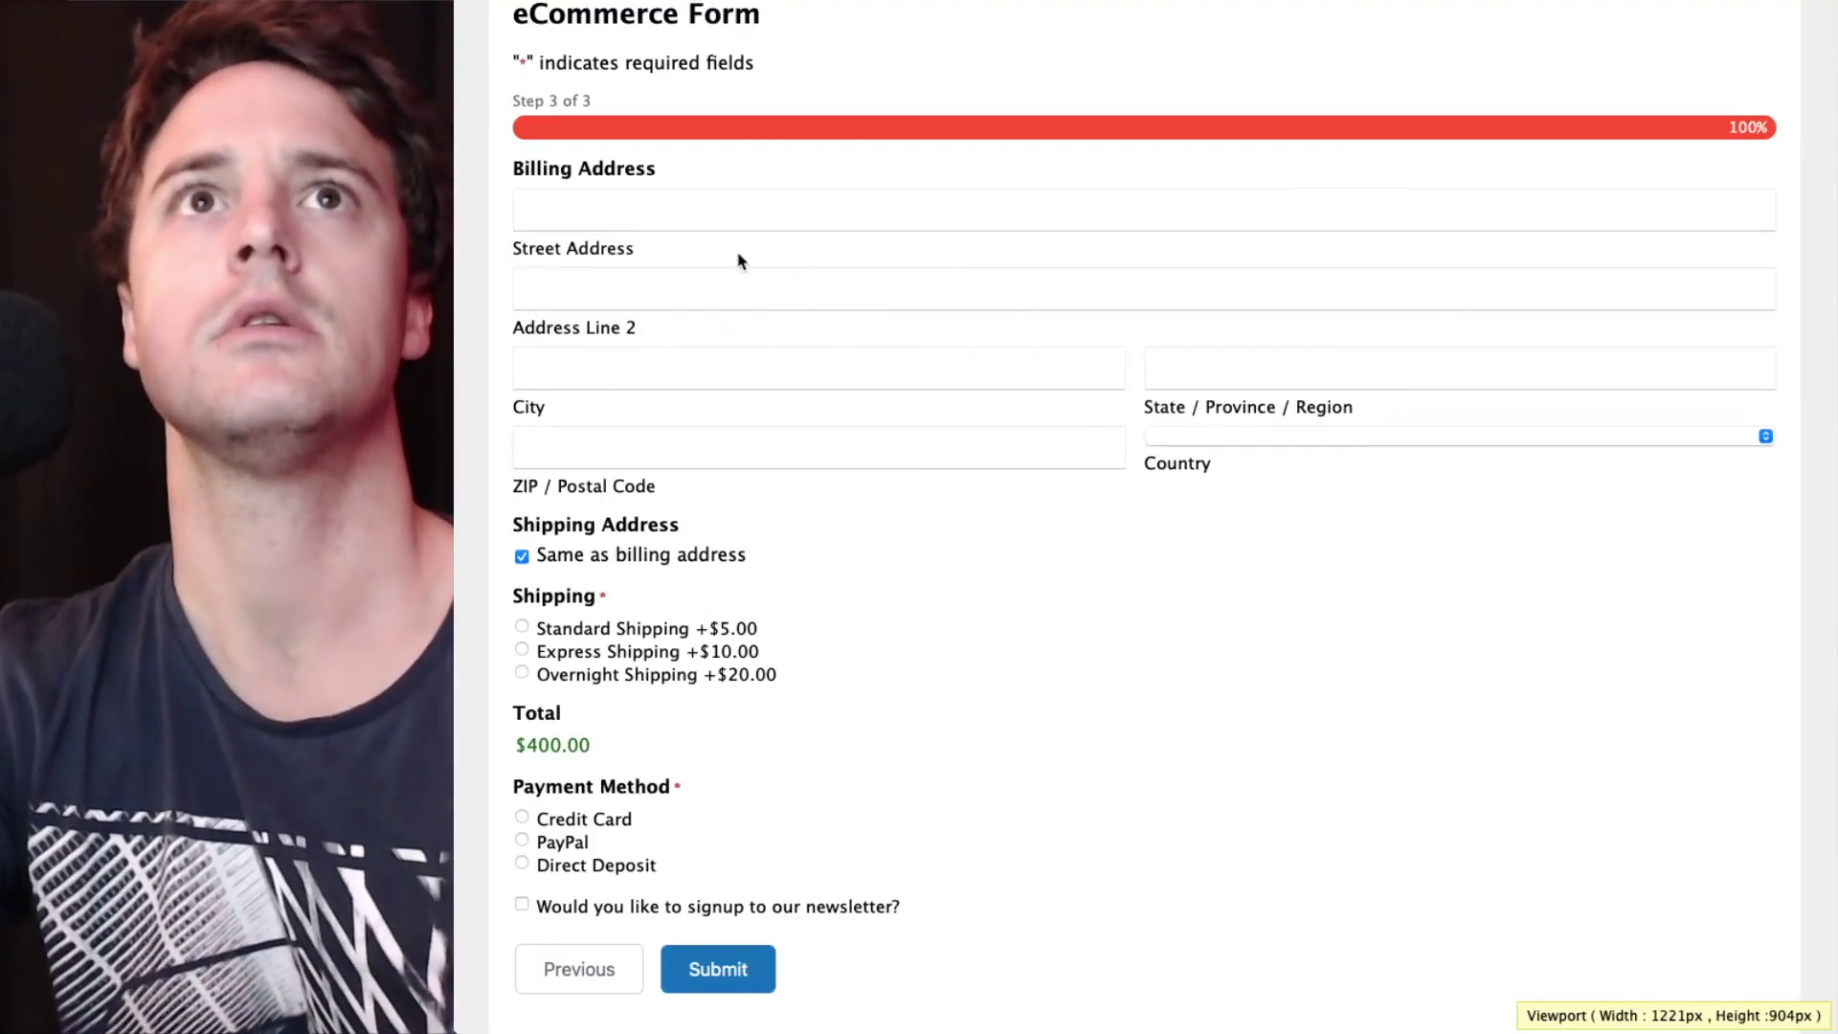
# - Choose Overnight Shipping and Credit Card as the payment method on the preview form
pyautogui.scroll(-1, 825, 257)
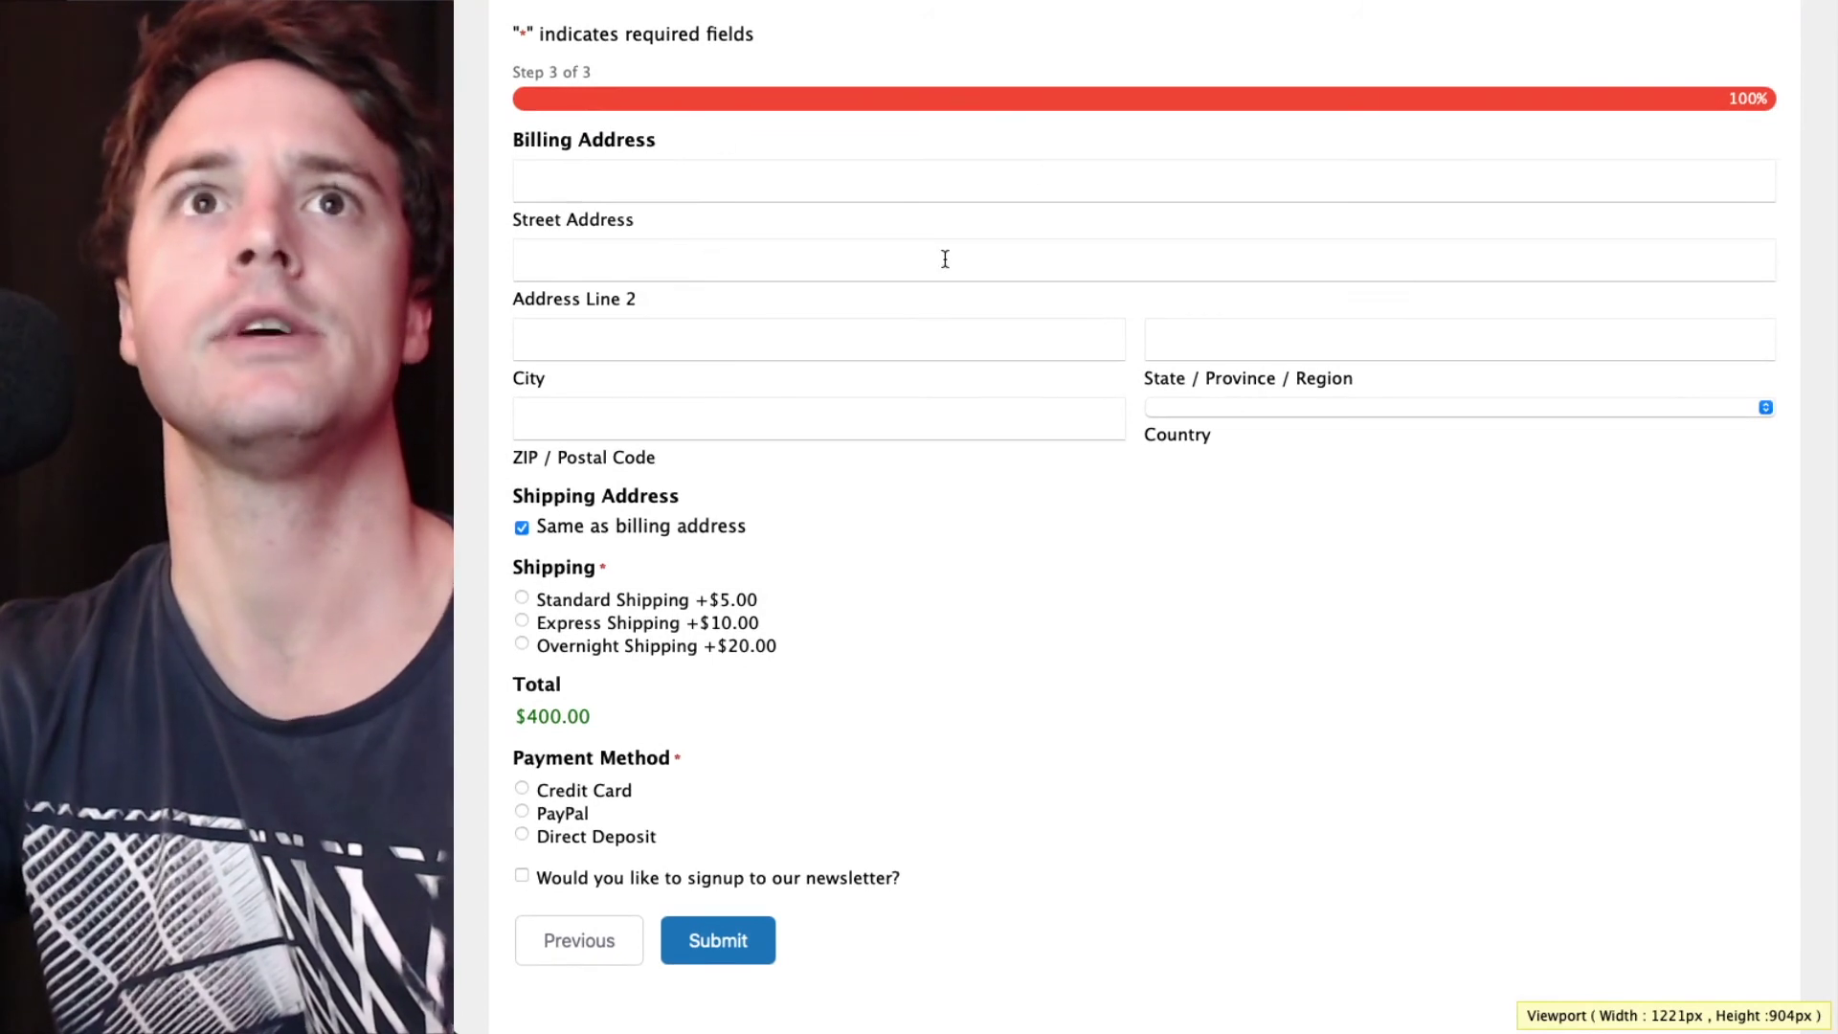
pyautogui.scroll(-2, 946, 259)
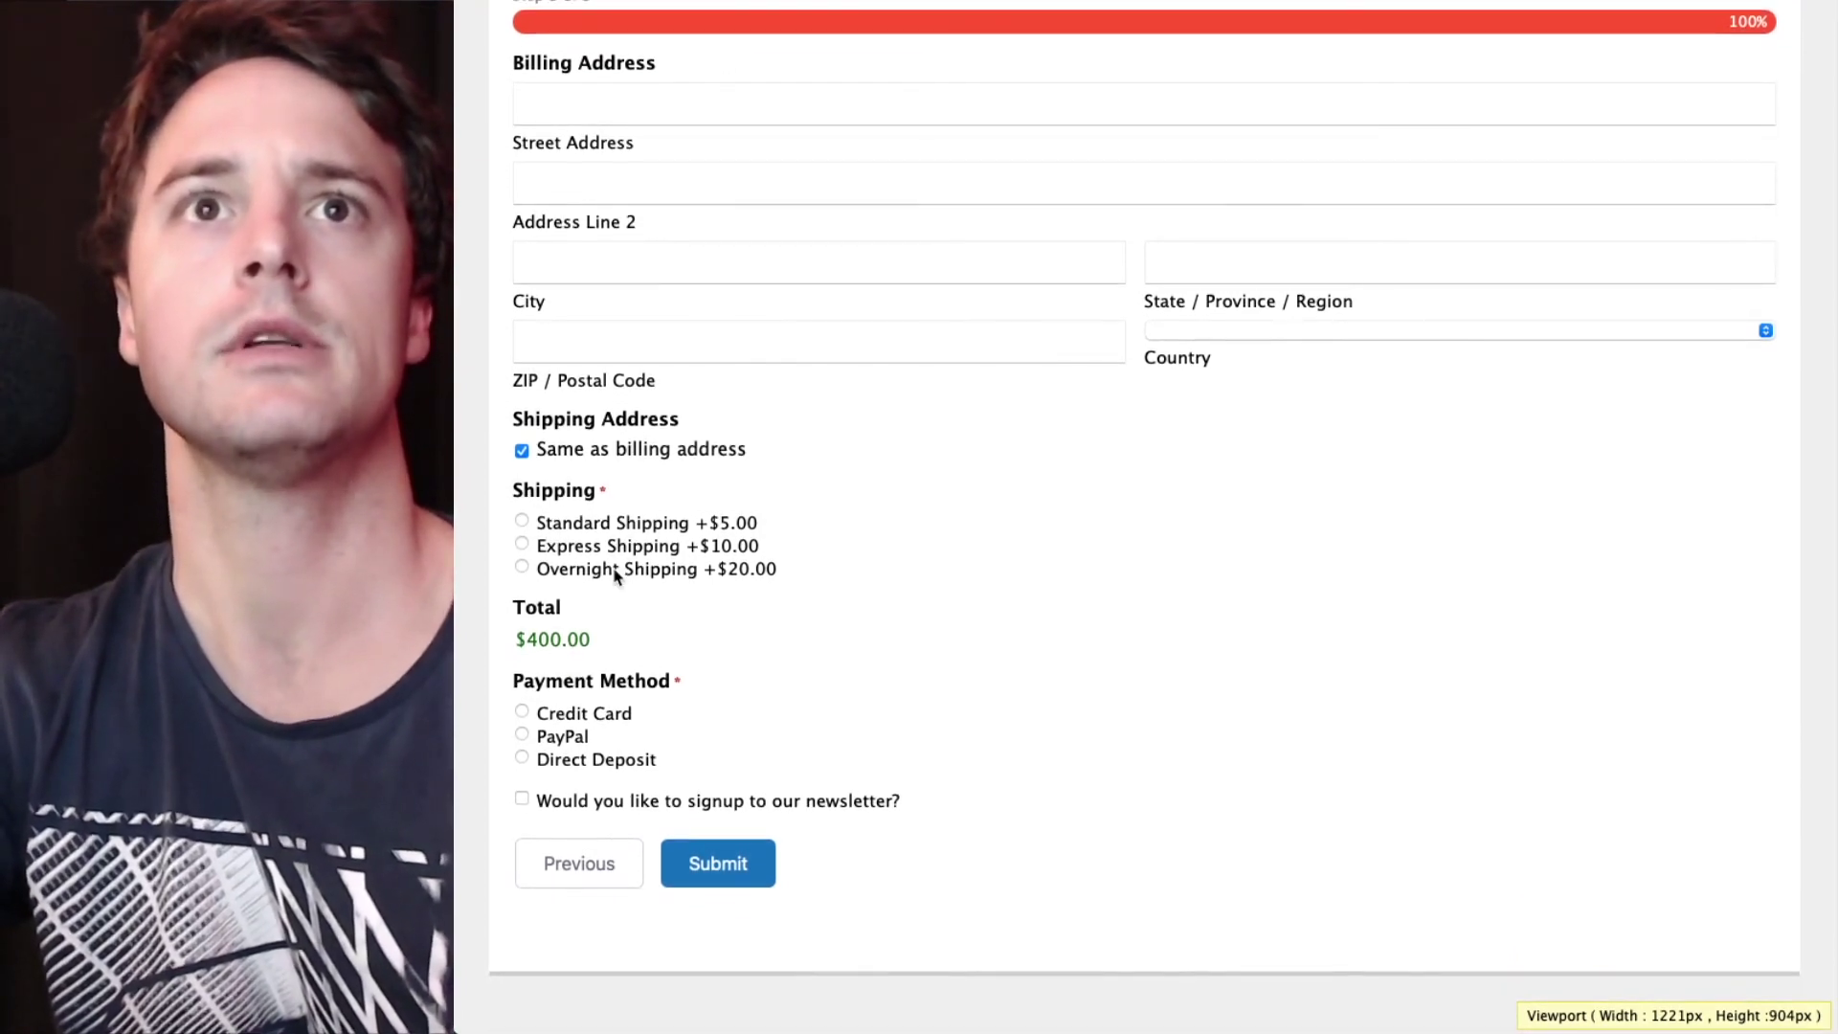
pyautogui.click(616, 569)
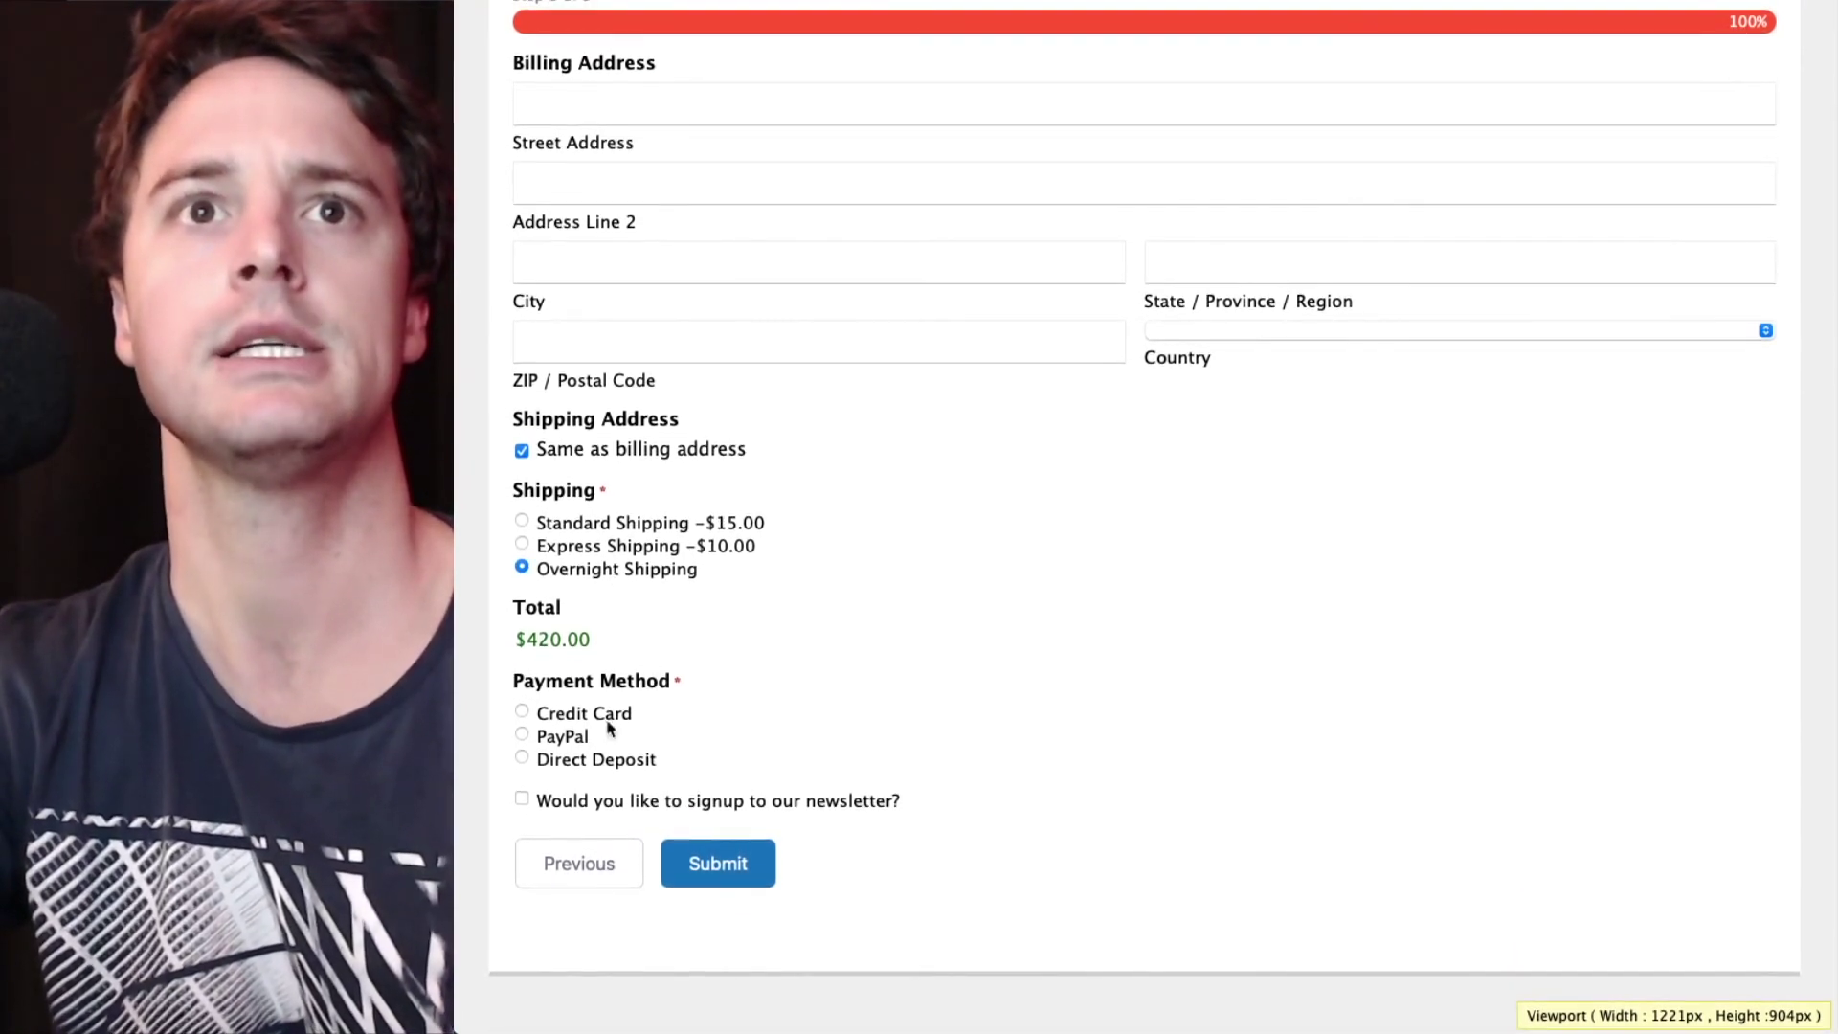
pyautogui.click(618, 715)
# - Enter the test card number, expiry and CVC plus the cardholder's name, then submit the $420.00 order
pyautogui.click(630, 840)
pyautogui.scroll(-5, 629, 840)
pyautogui.write('4242 ')
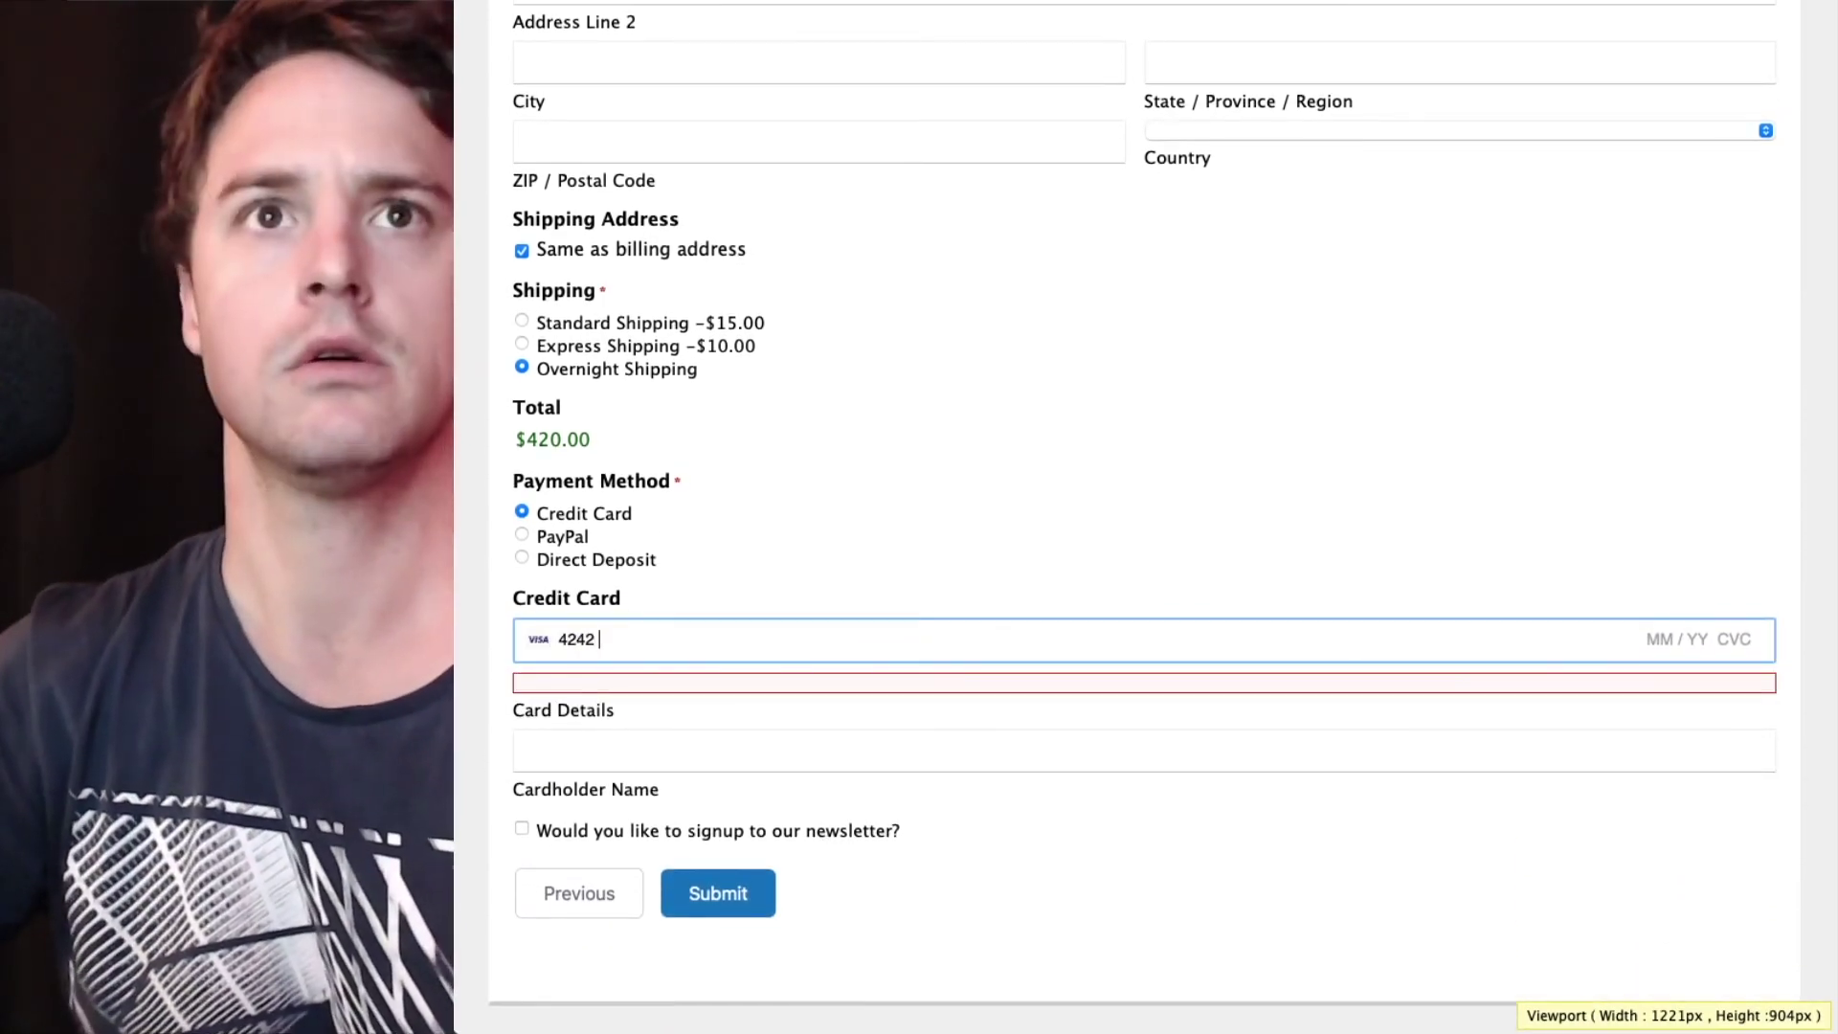
pyautogui.write('4242 4242 4242 ')
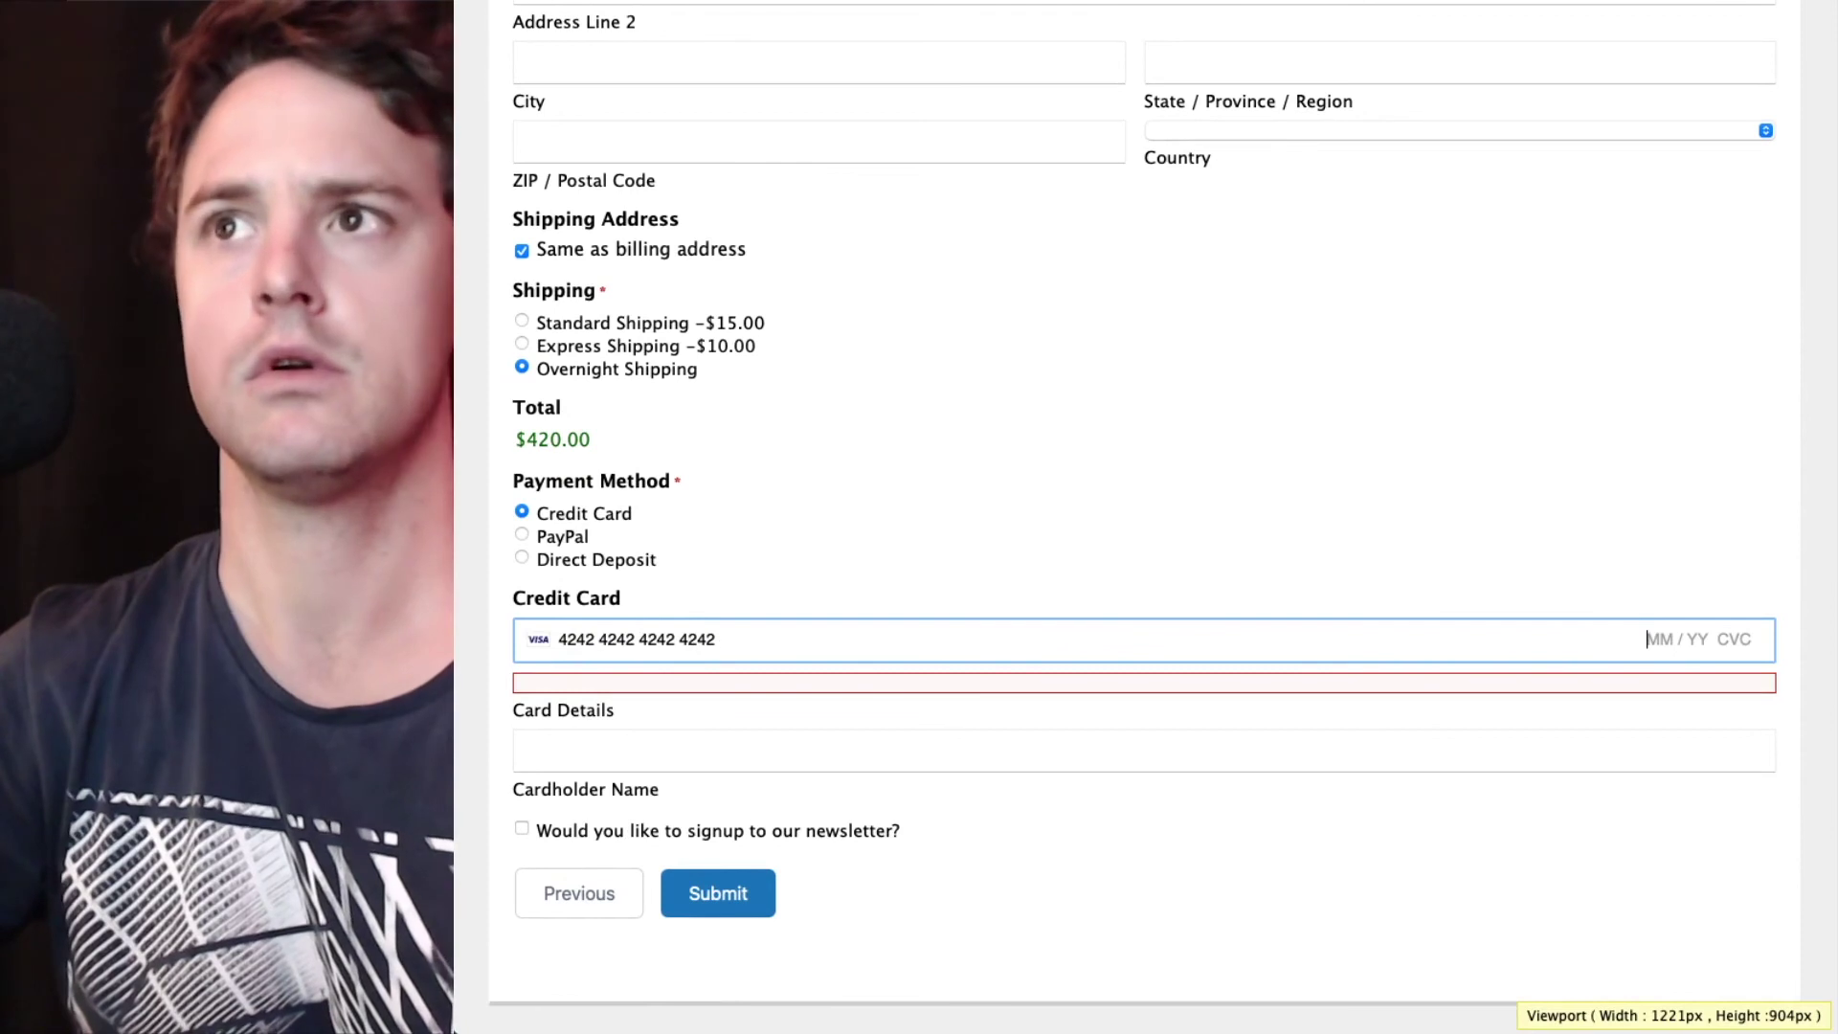
pyautogui.write('10 / 30 321')
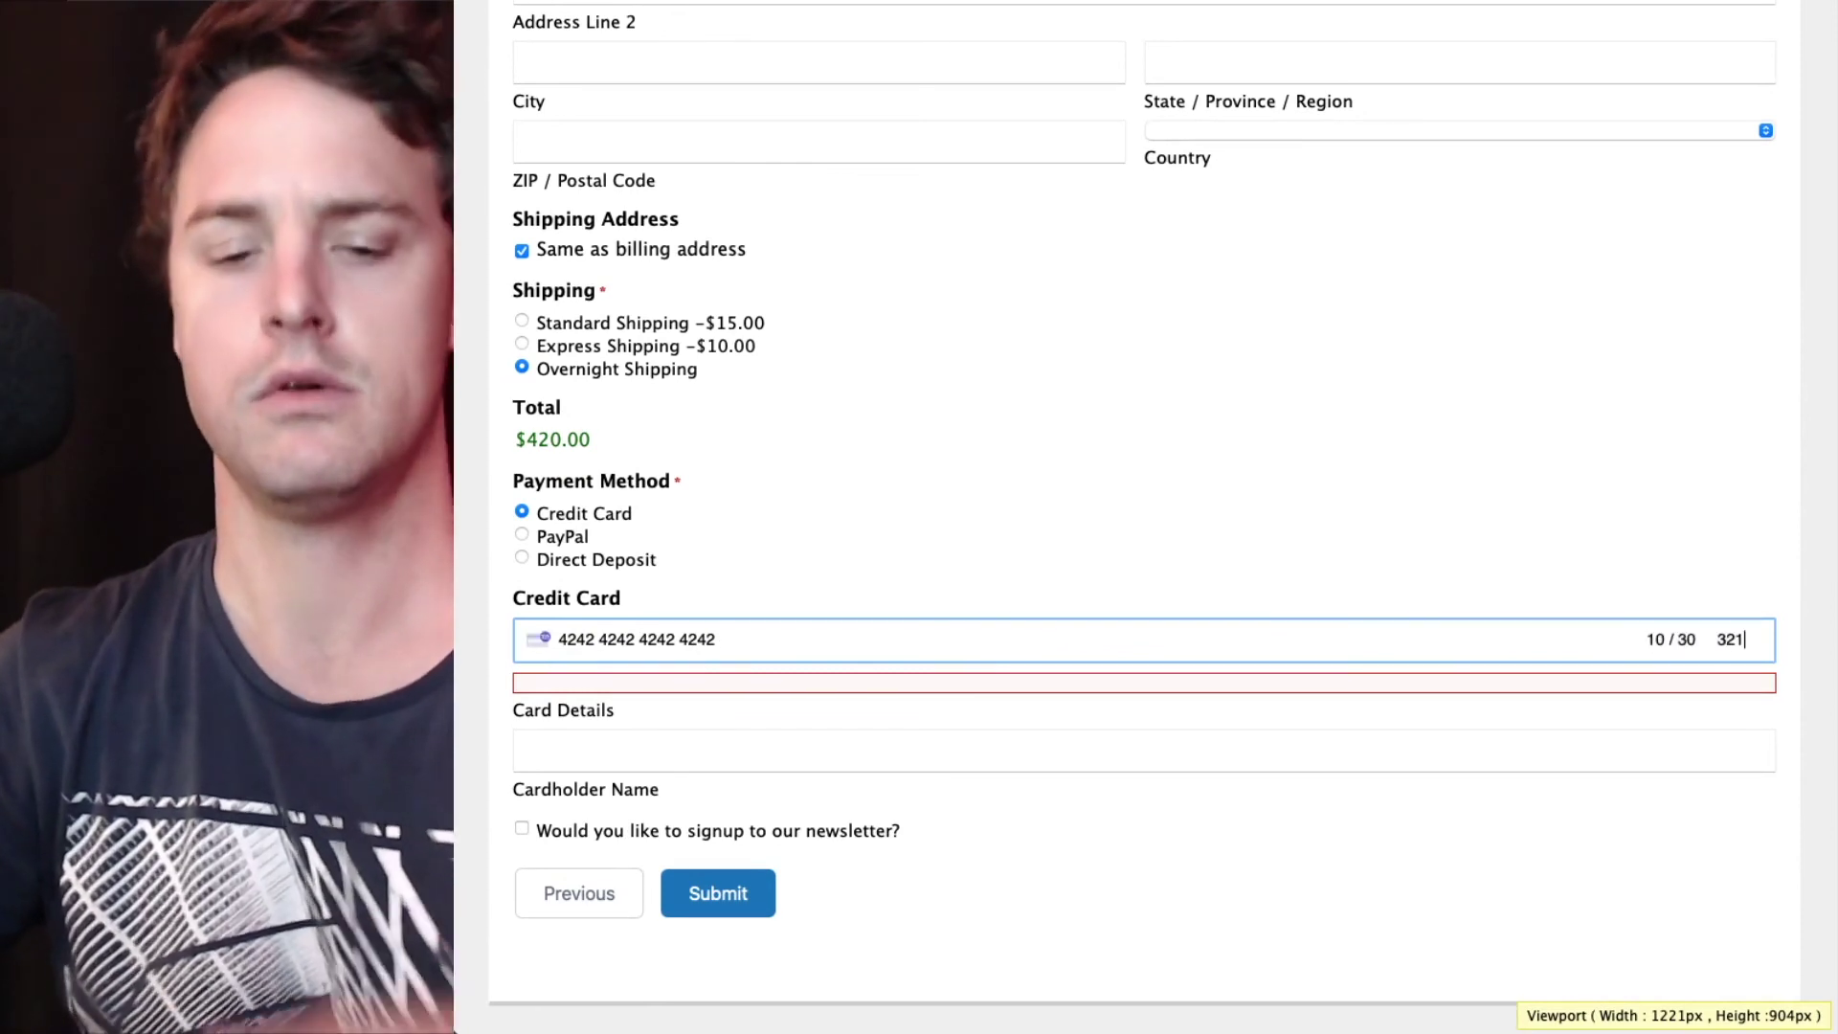
pyautogui.press('Tab')
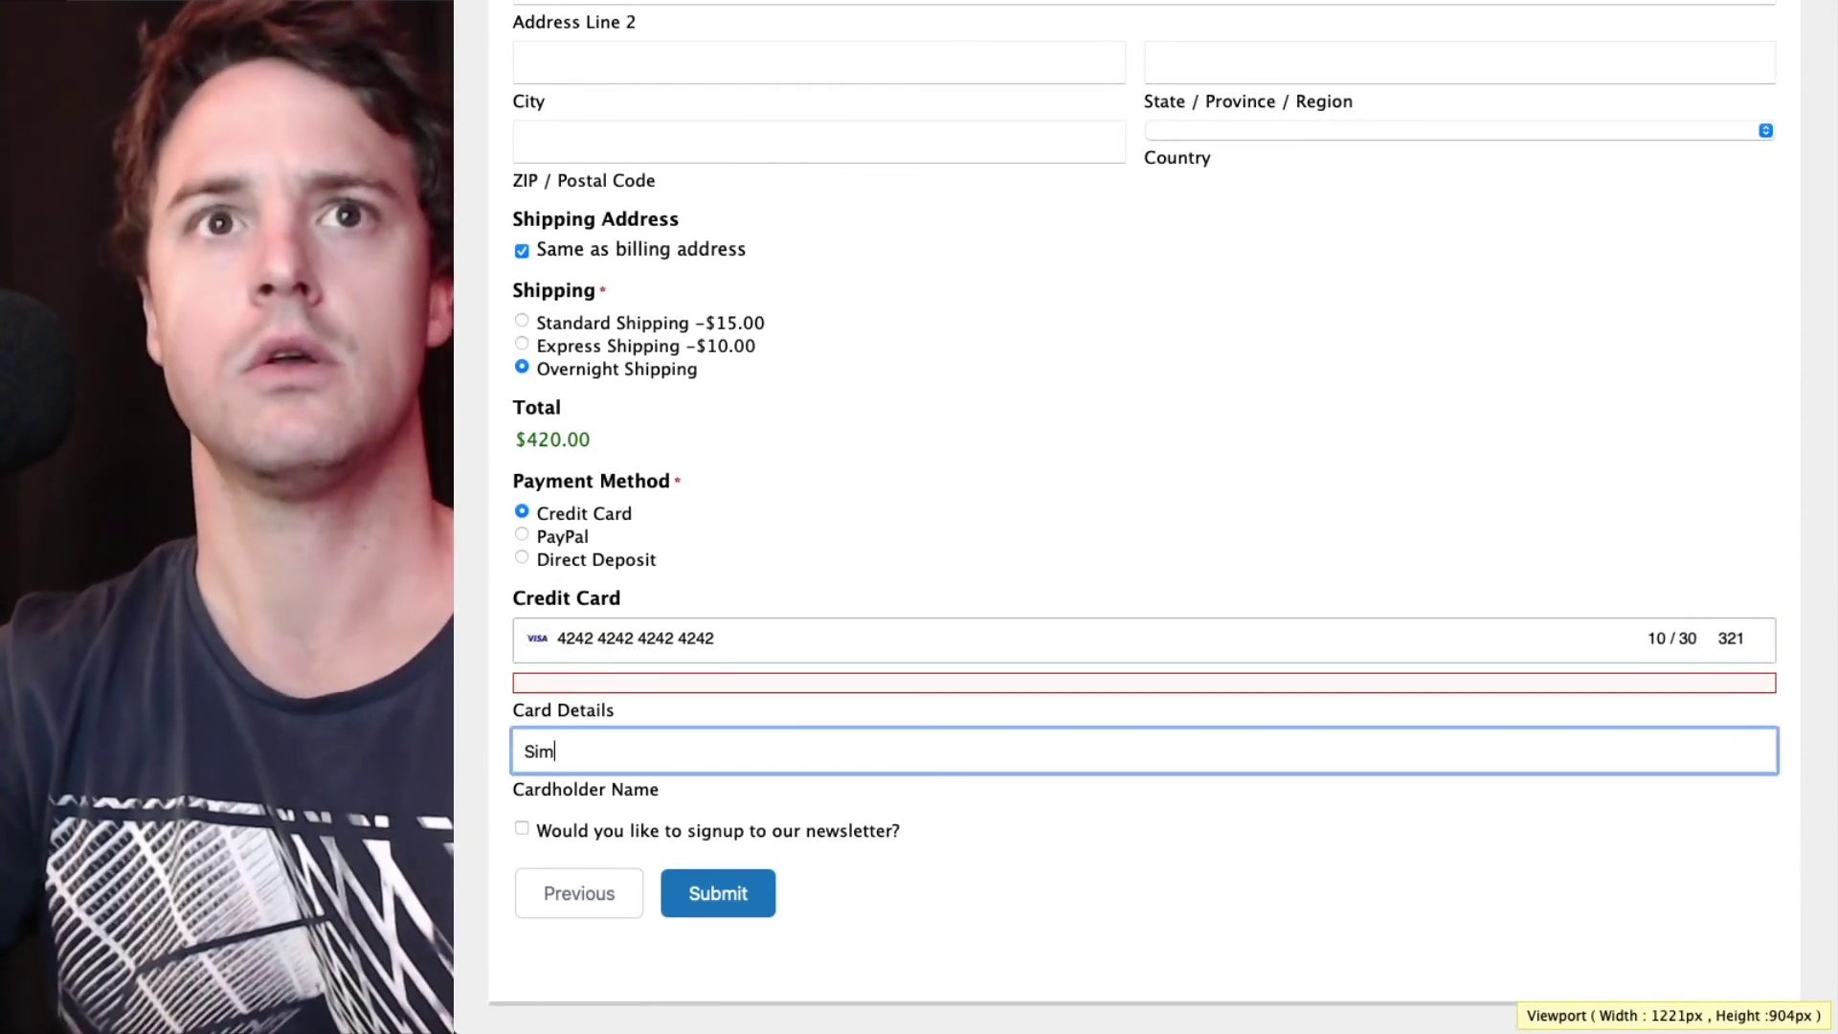
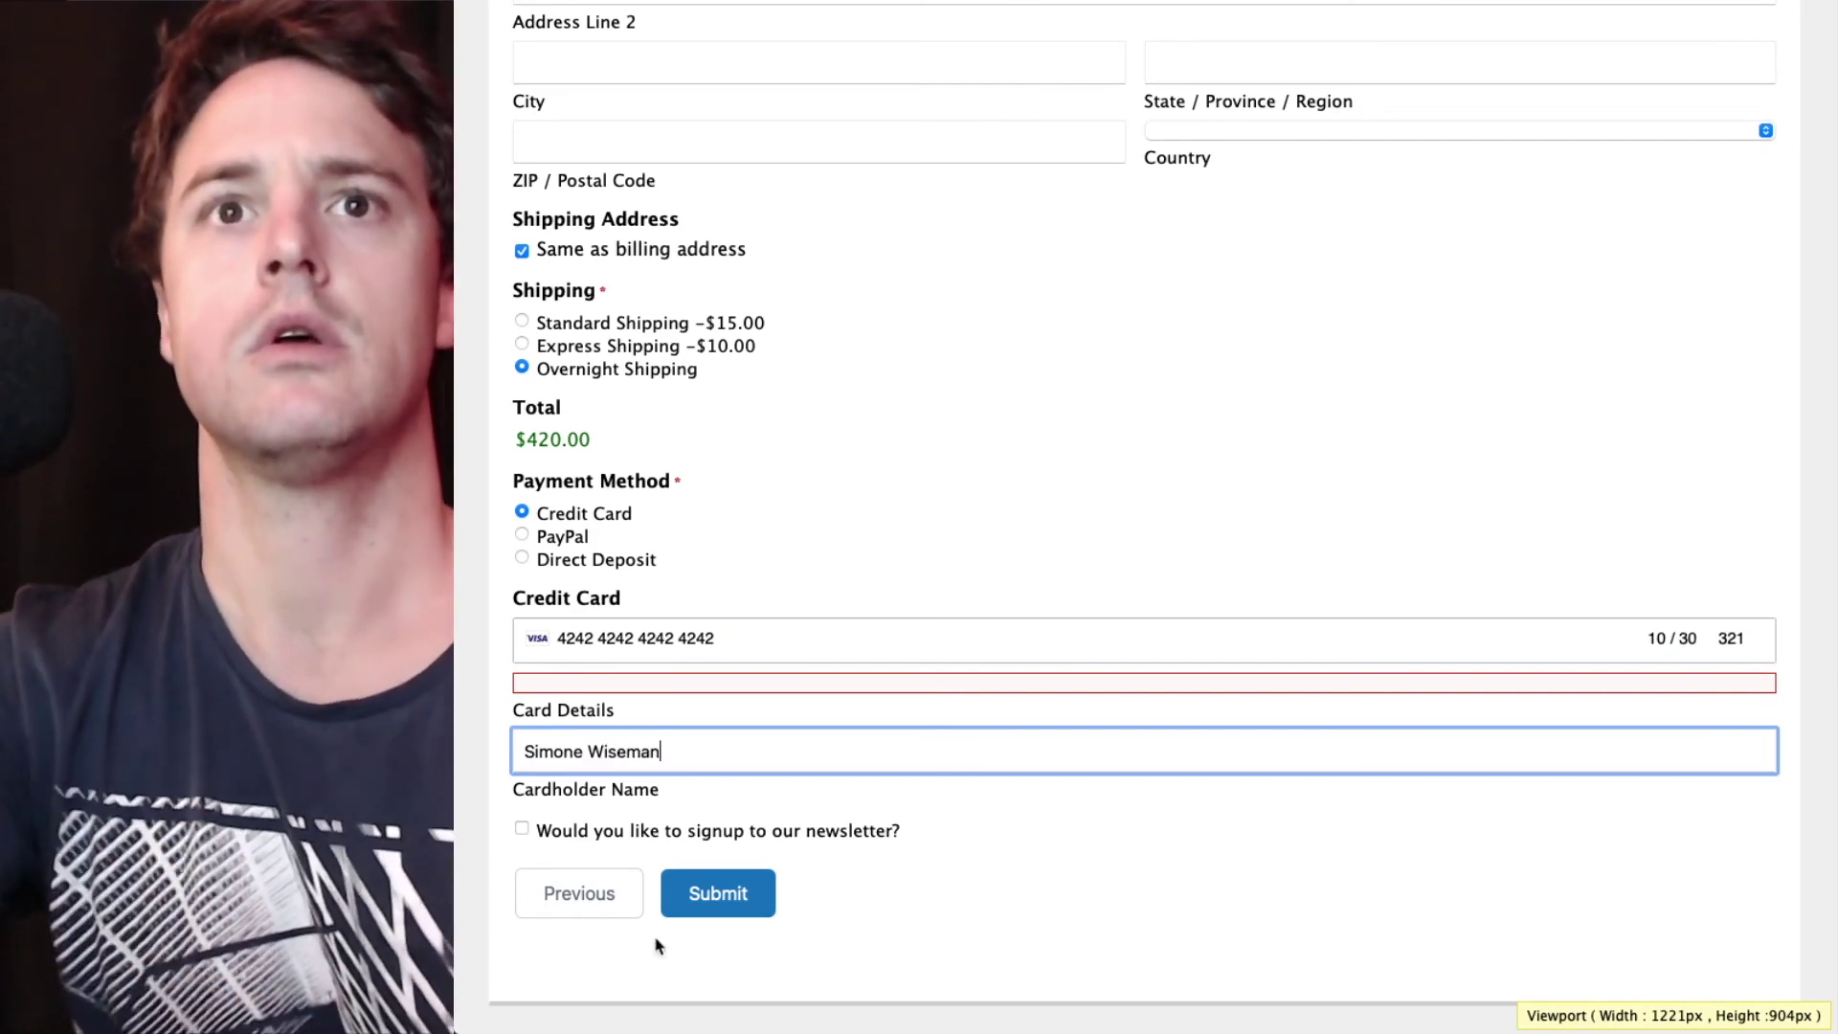
pyautogui.click(868, 842)
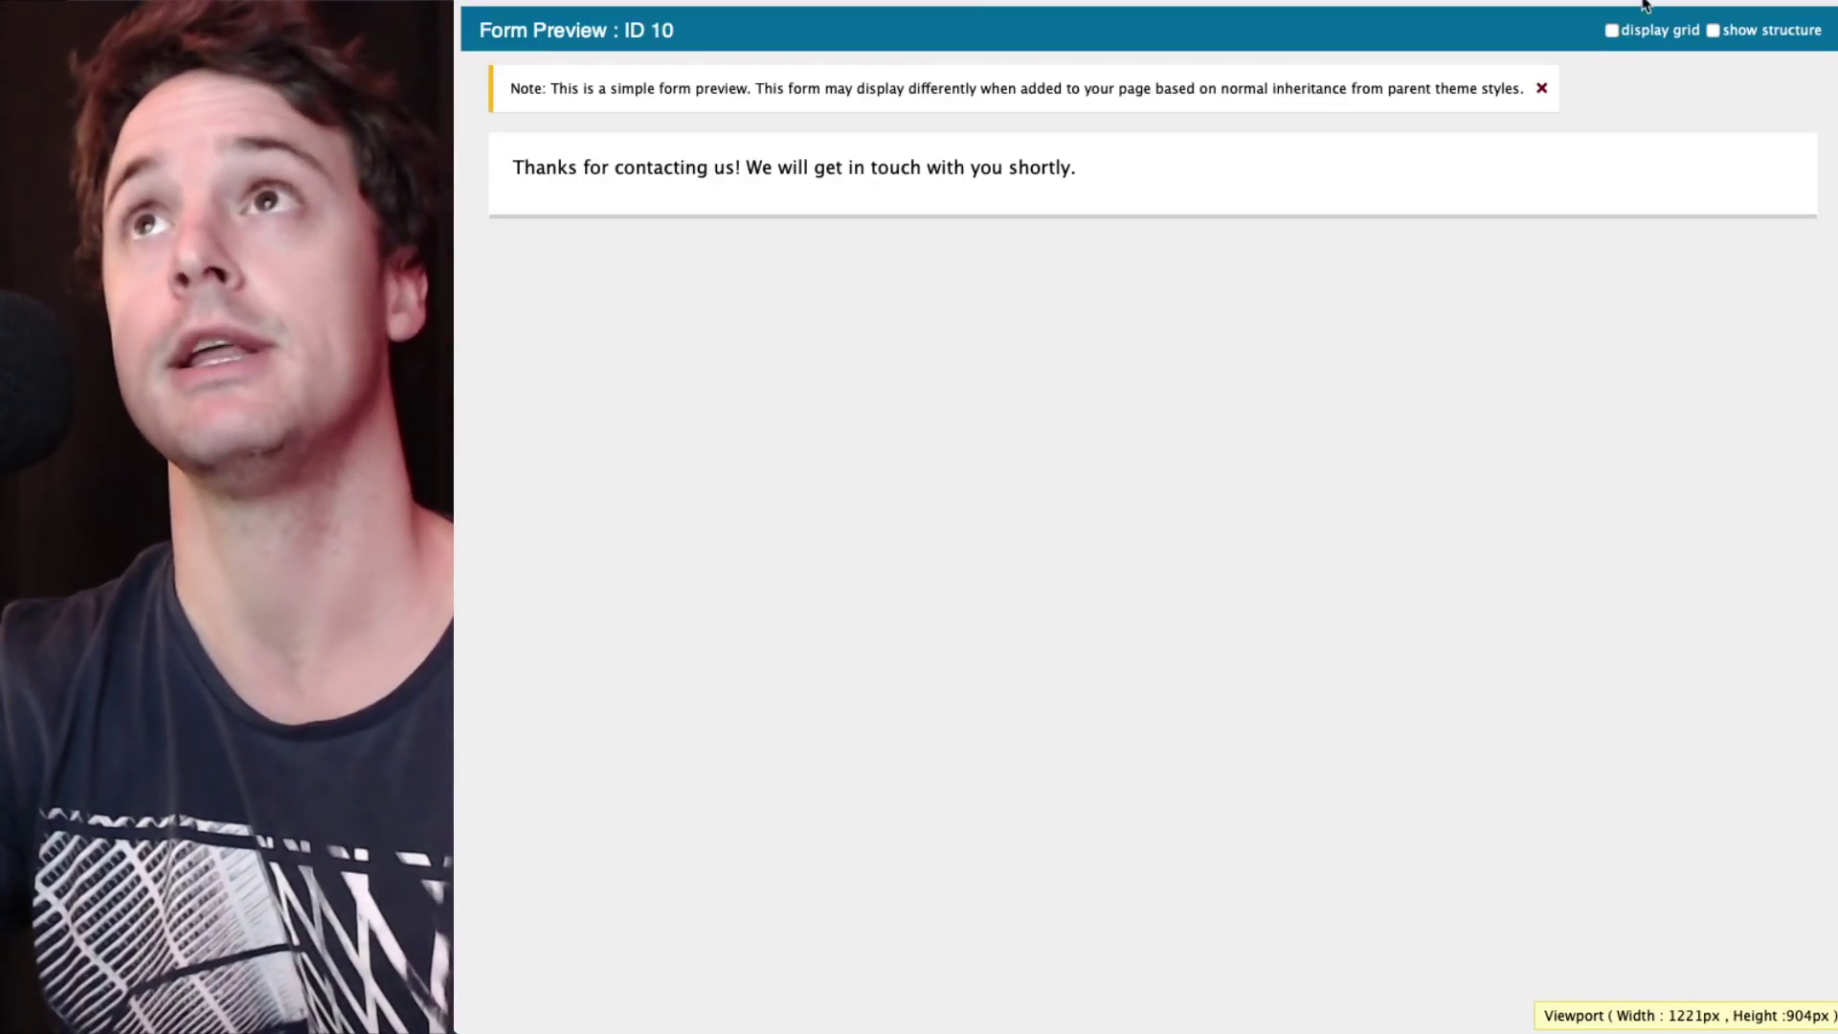
# - Open the Invoice #BLD-26 email in MailHog, then download and open its Invoice-26.pdf attachment
pyautogui.hotkey('ctrl', 'Tab')
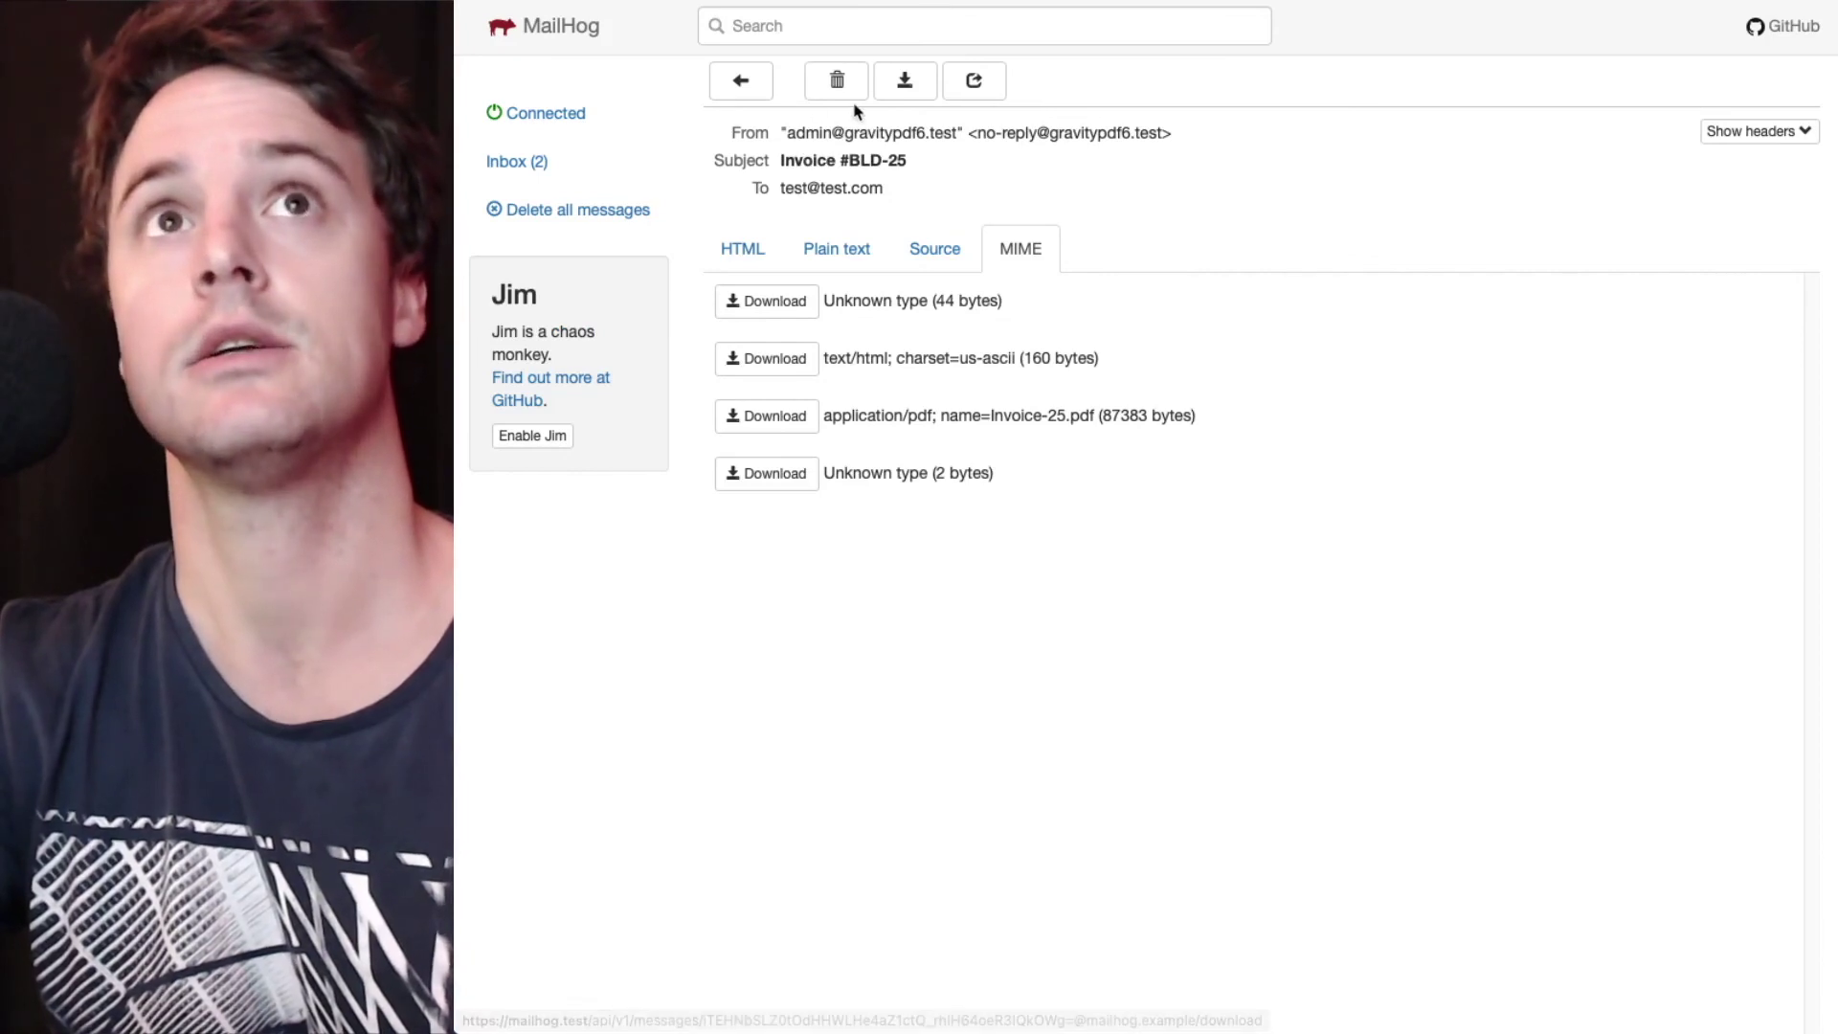
pyautogui.click(555, 170)
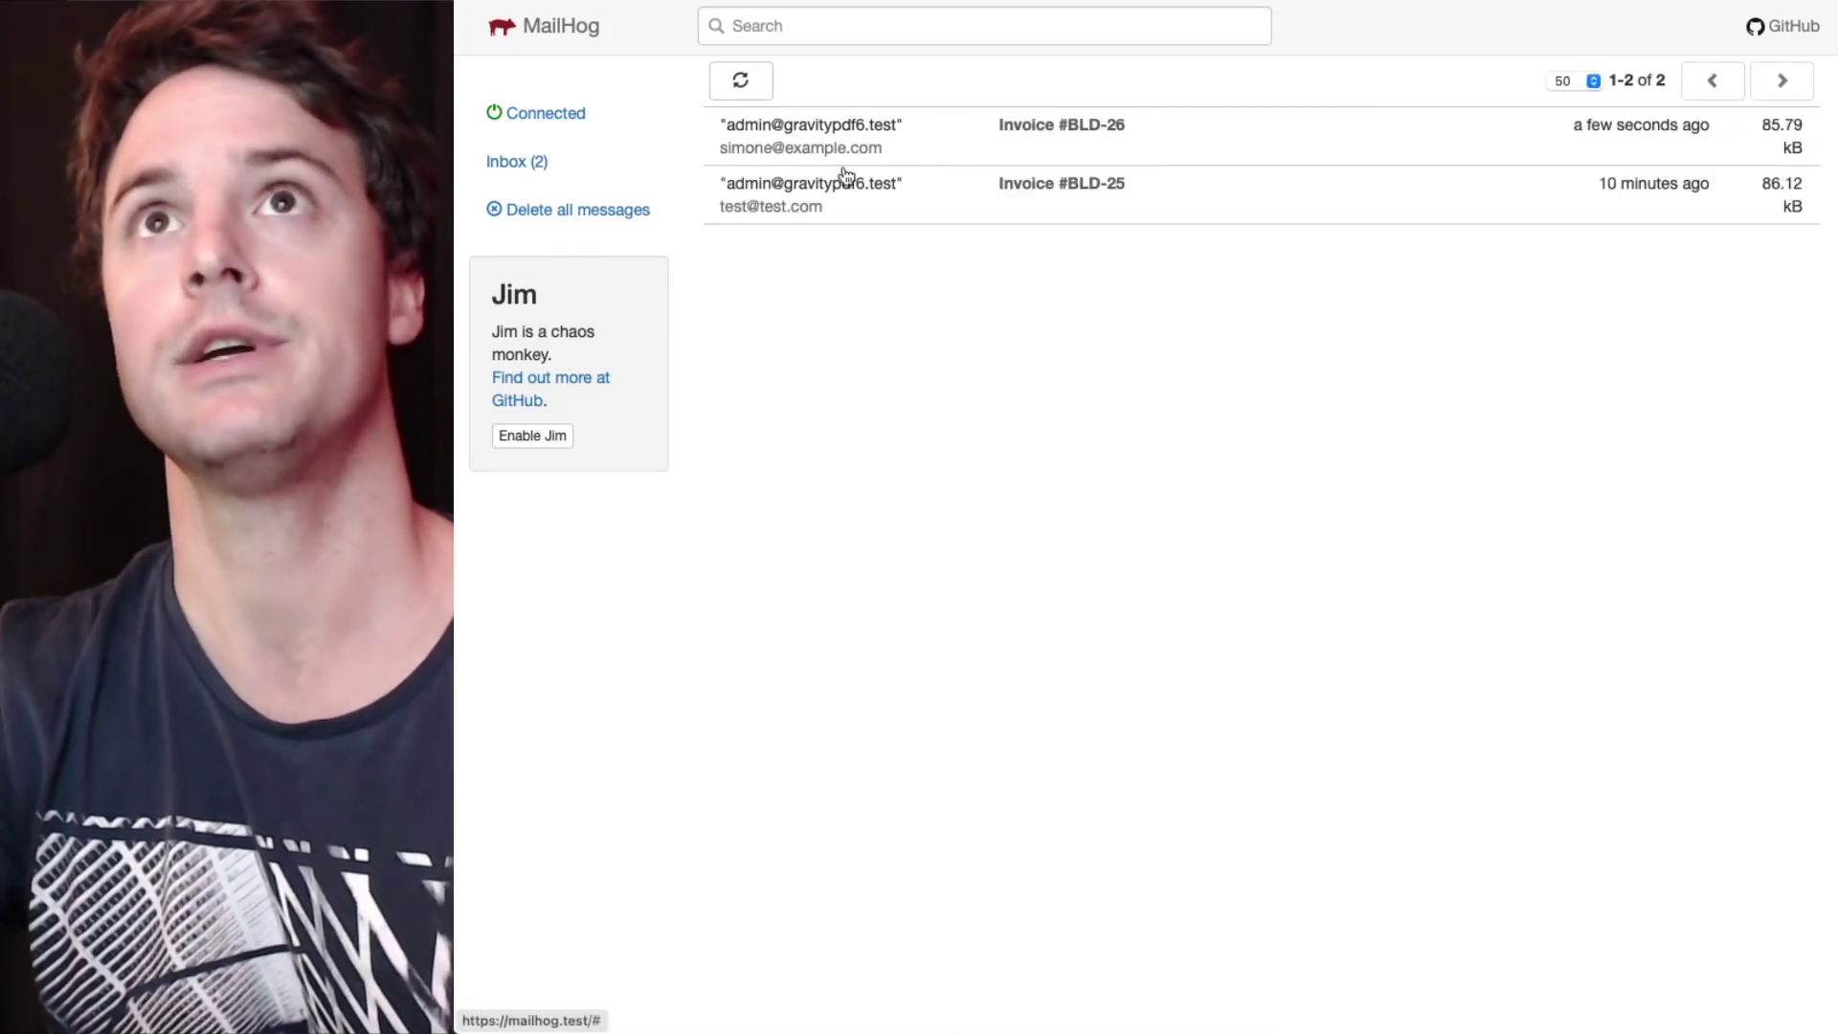
pyautogui.click(1038, 149)
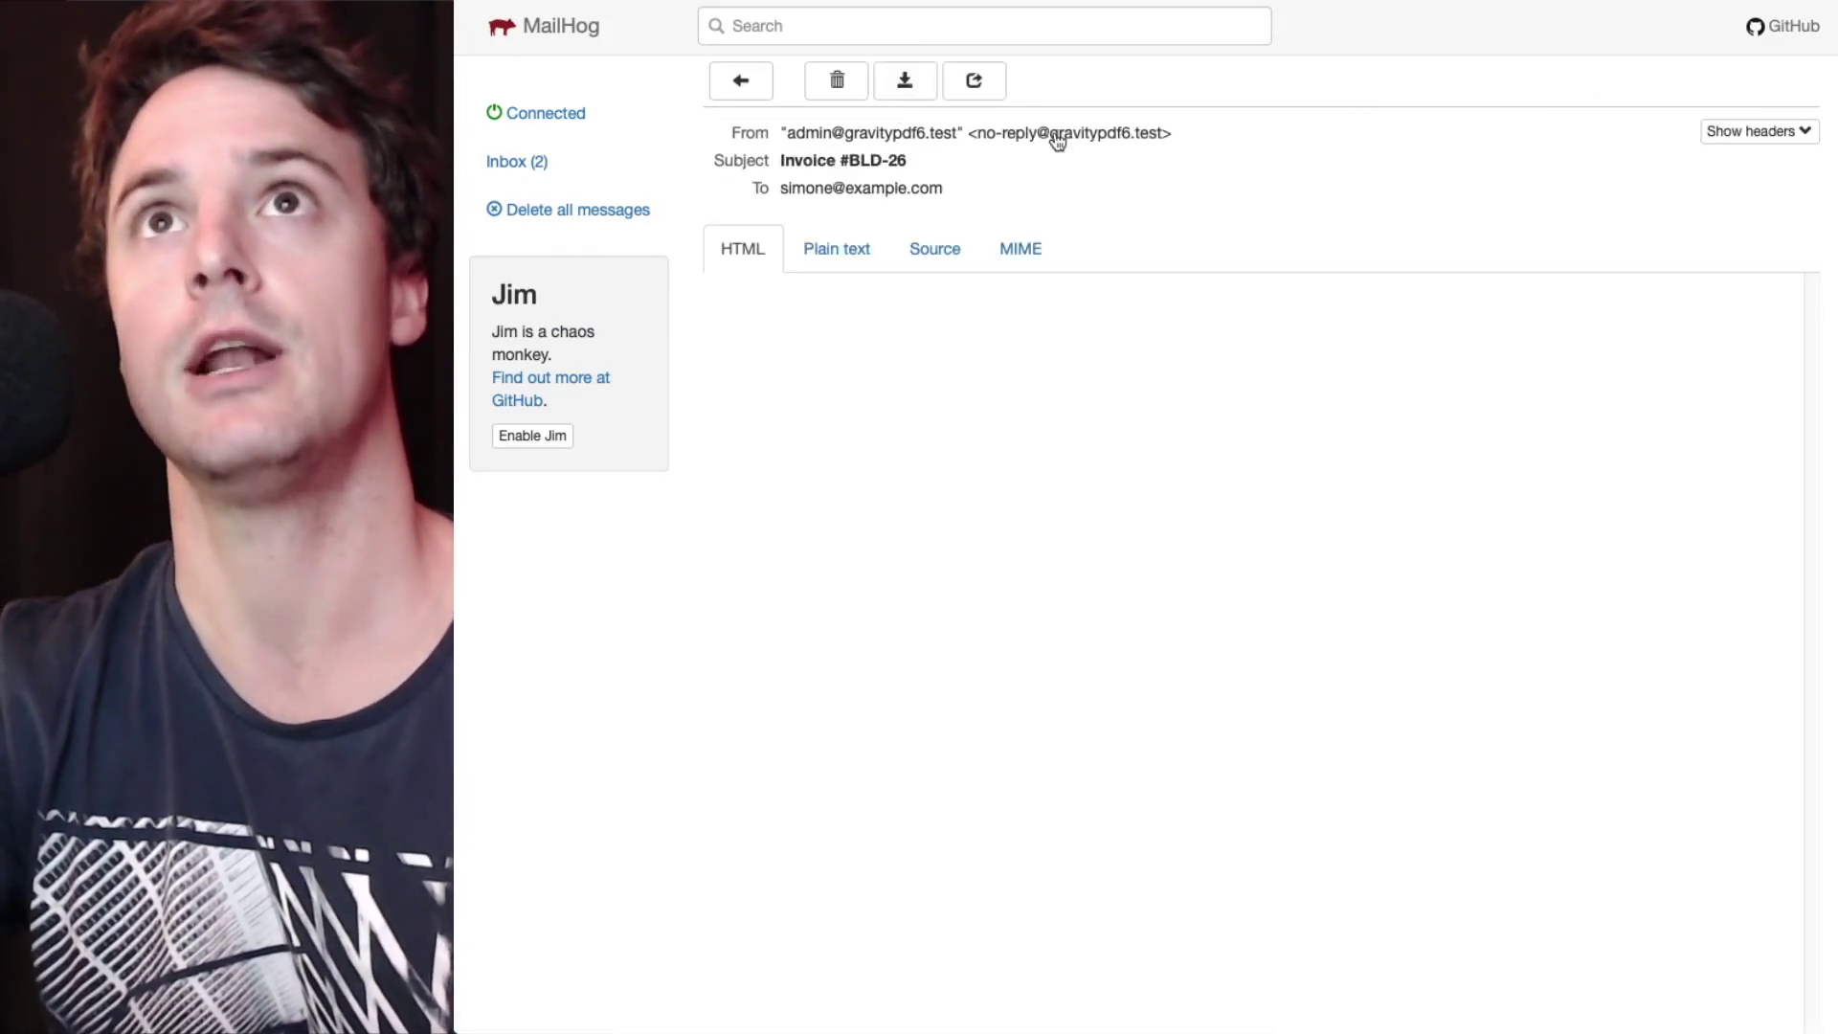
pyautogui.click(1021, 248)
pyautogui.click(770, 421)
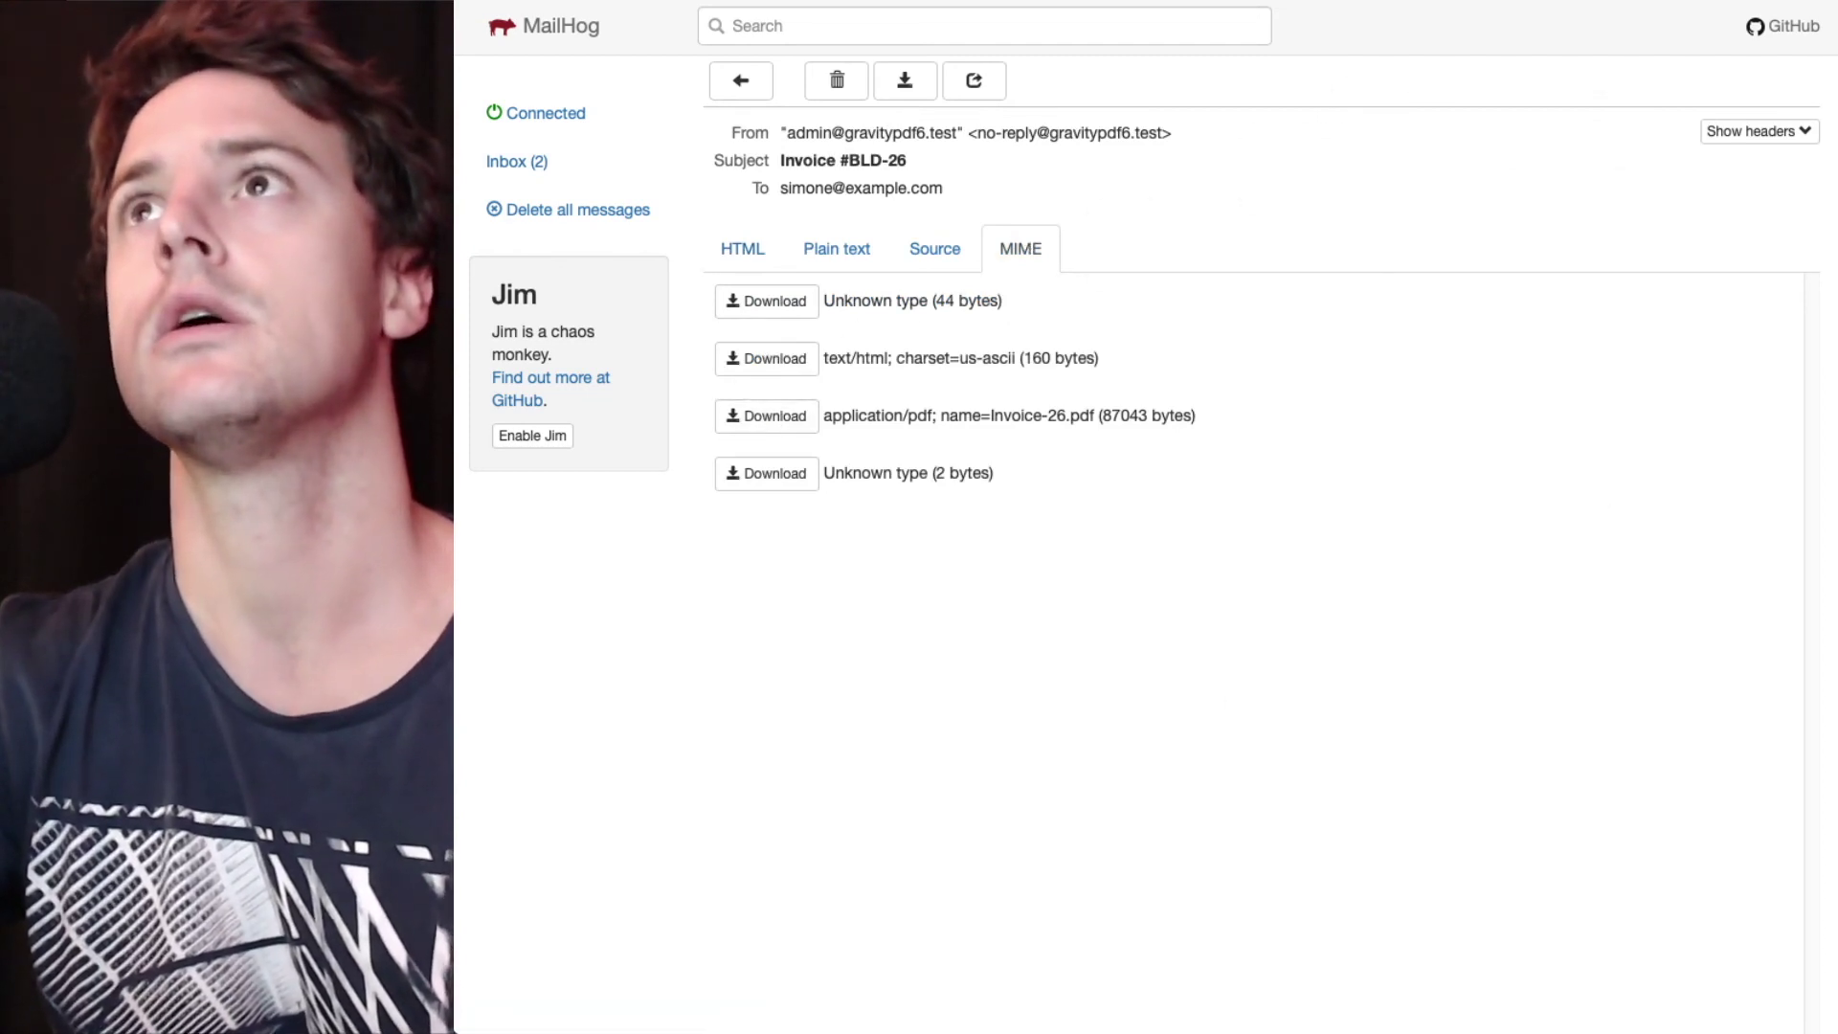
pyautogui.doubleClick(1619, 43)
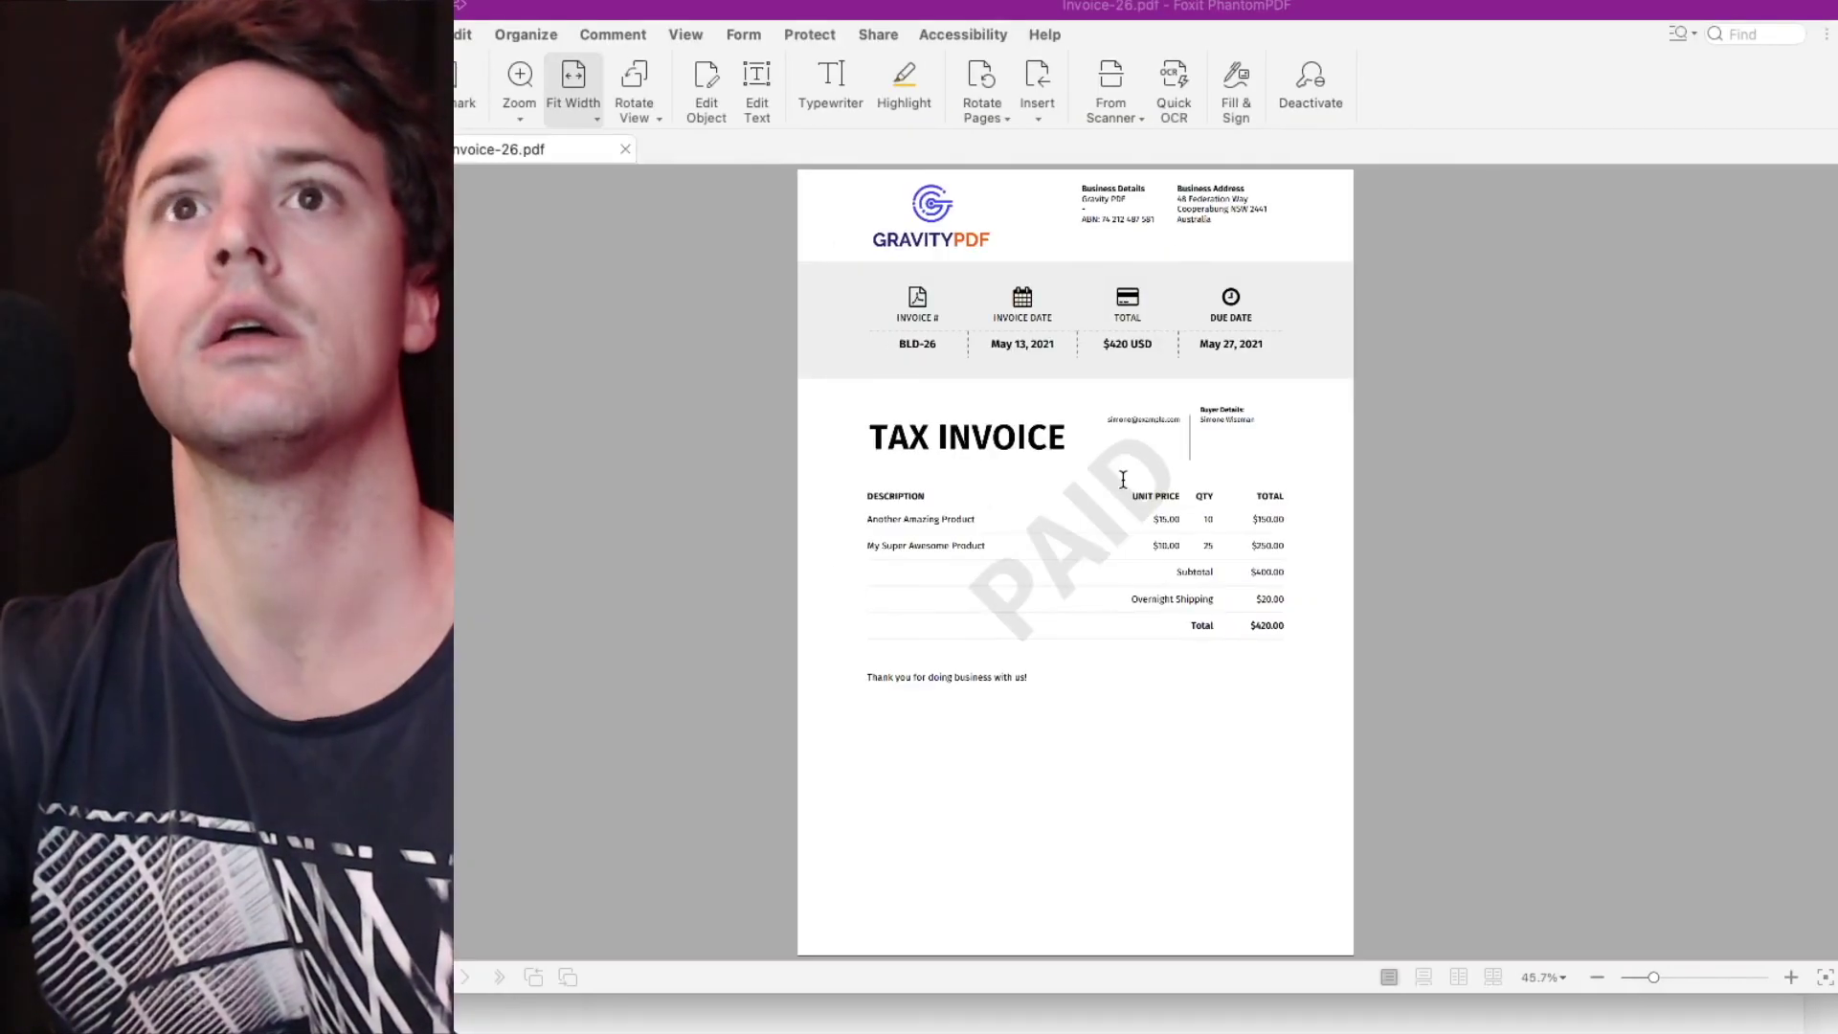
# - Zoom Invoice-26.pdf to 75% and check the PAID mark, $400.00 subtotal and $420.00 total
pyautogui.click(1792, 977)
pyautogui.click(1792, 977)
pyautogui.scroll(-2, 1340, 613)
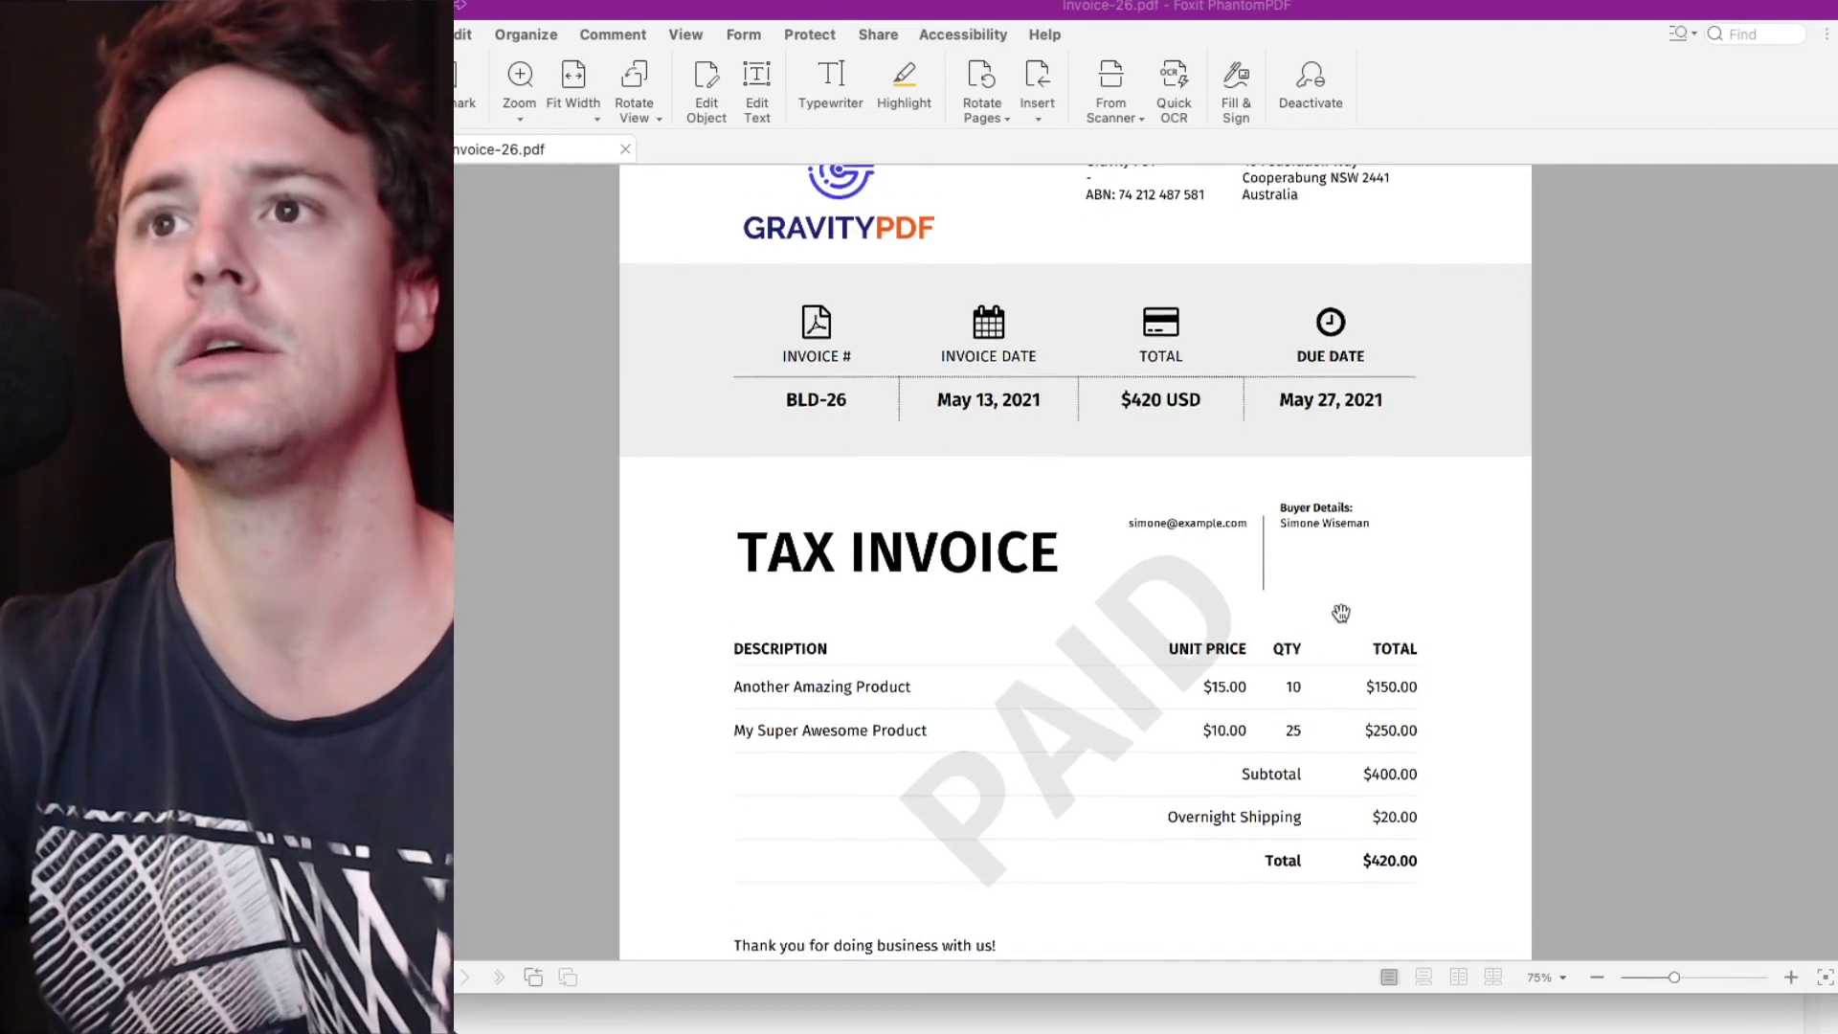
pyautogui.scroll(-1, 1341, 612)
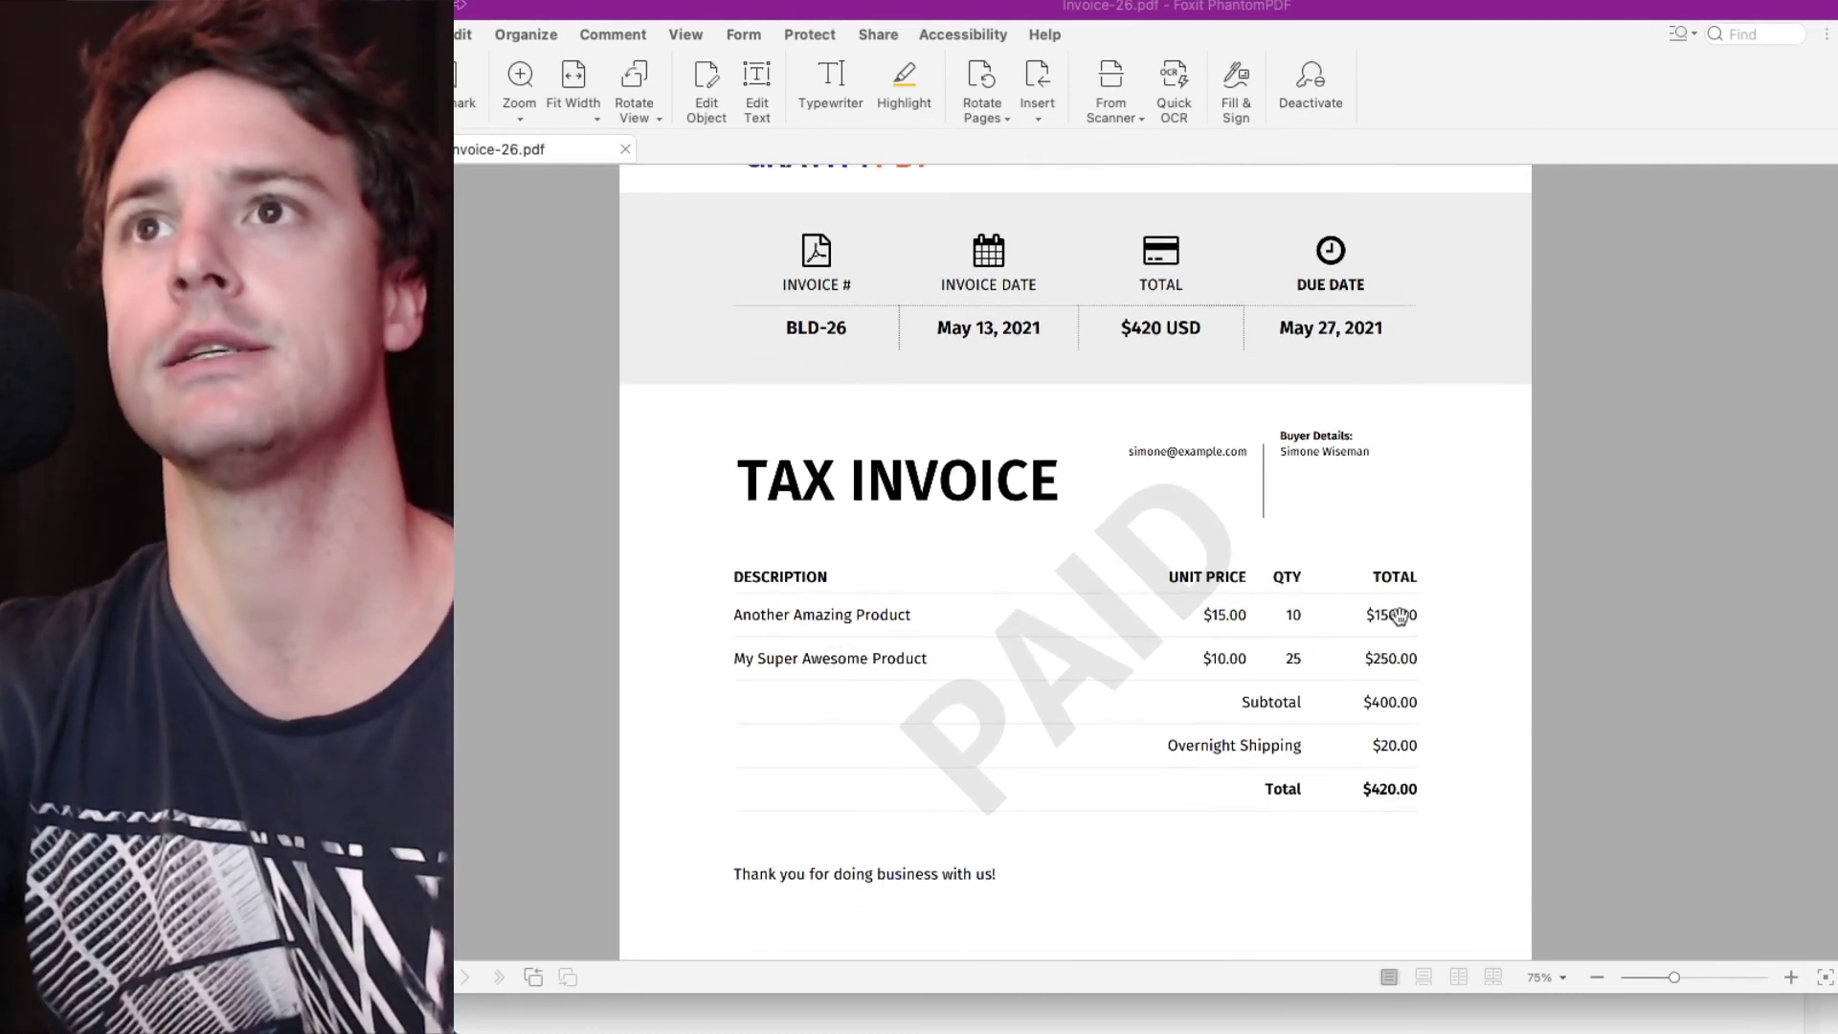
pyautogui.scroll(-1, 1433, 807)
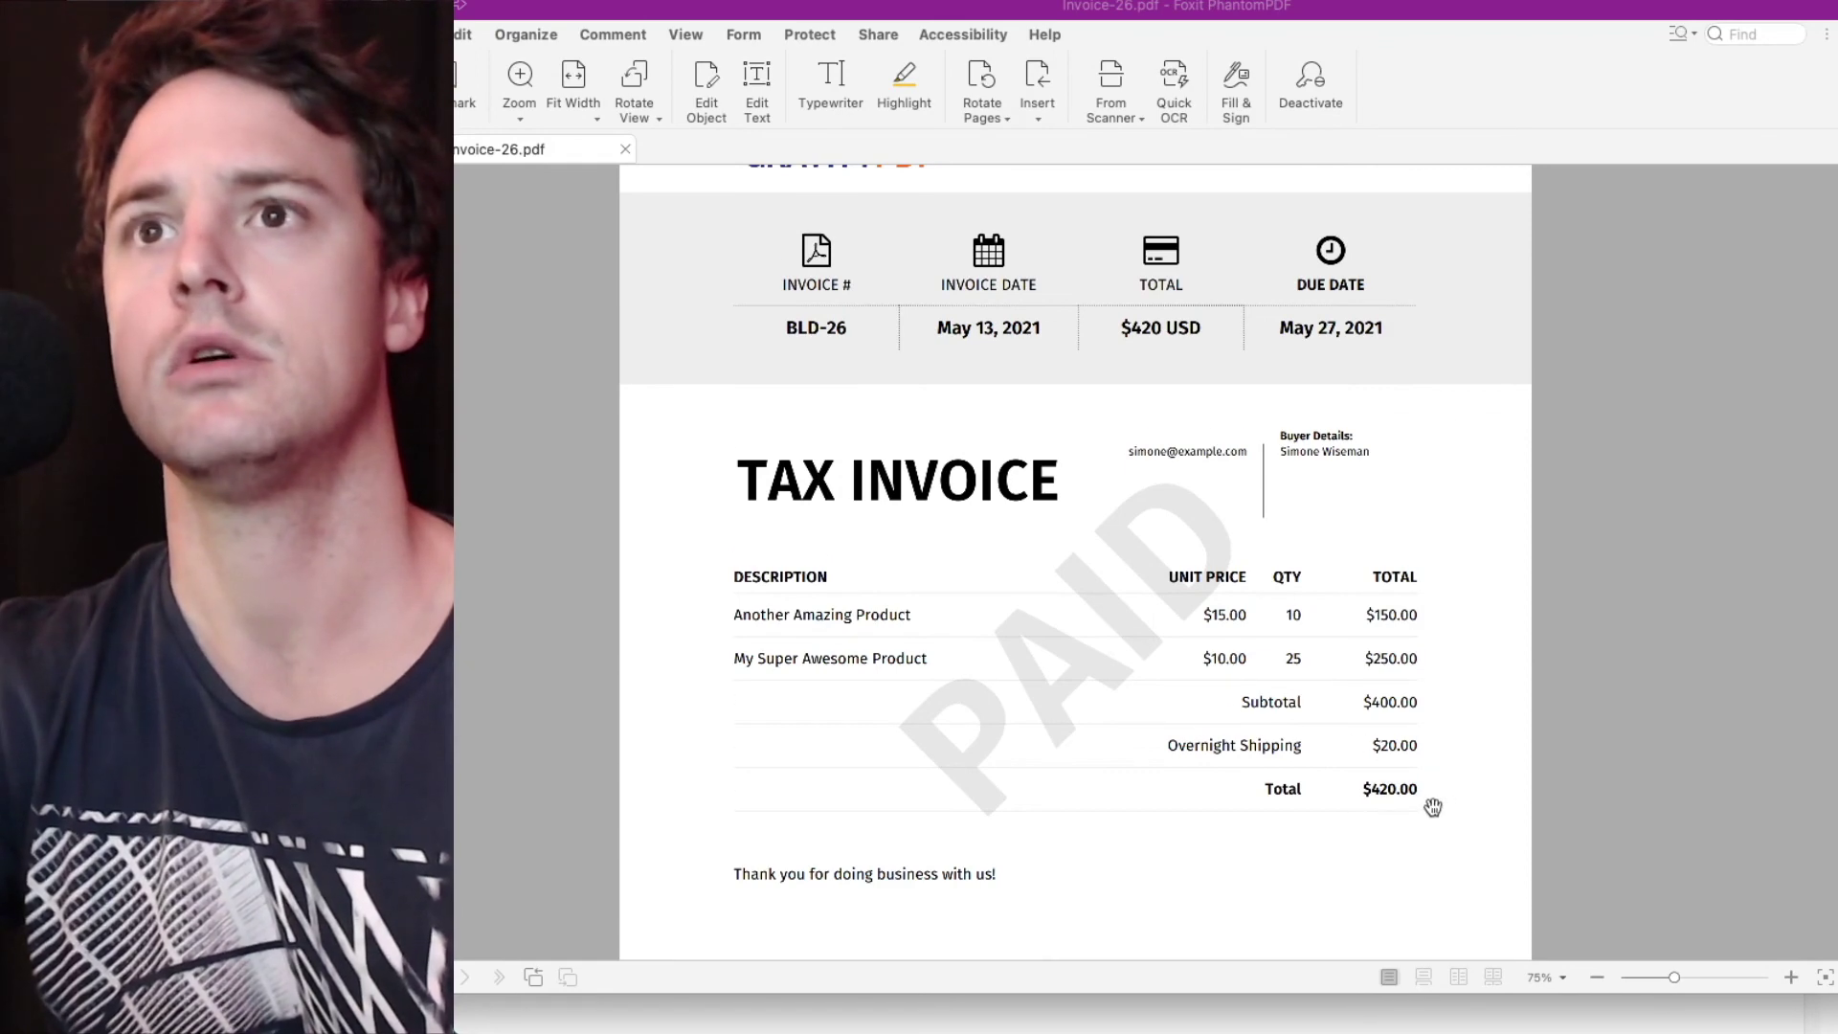
pyautogui.scroll(-2, 1434, 804)
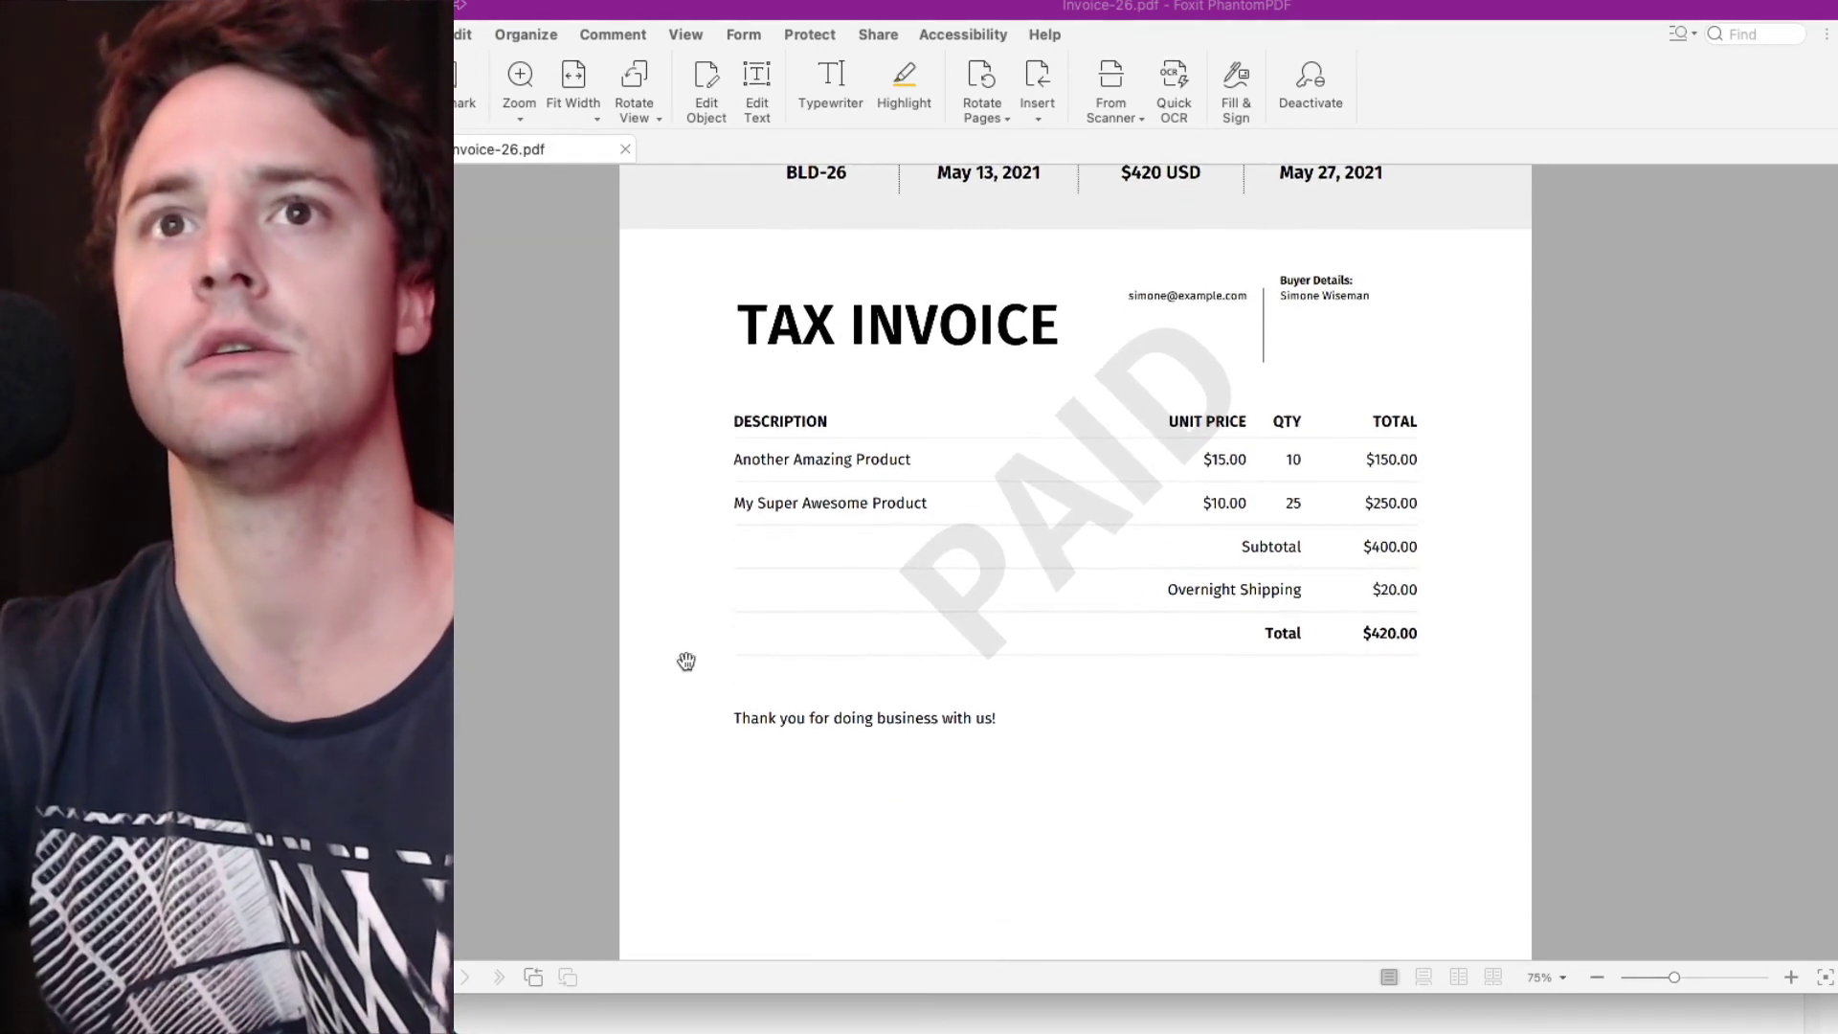
pyautogui.scroll(2, 1449, 603)
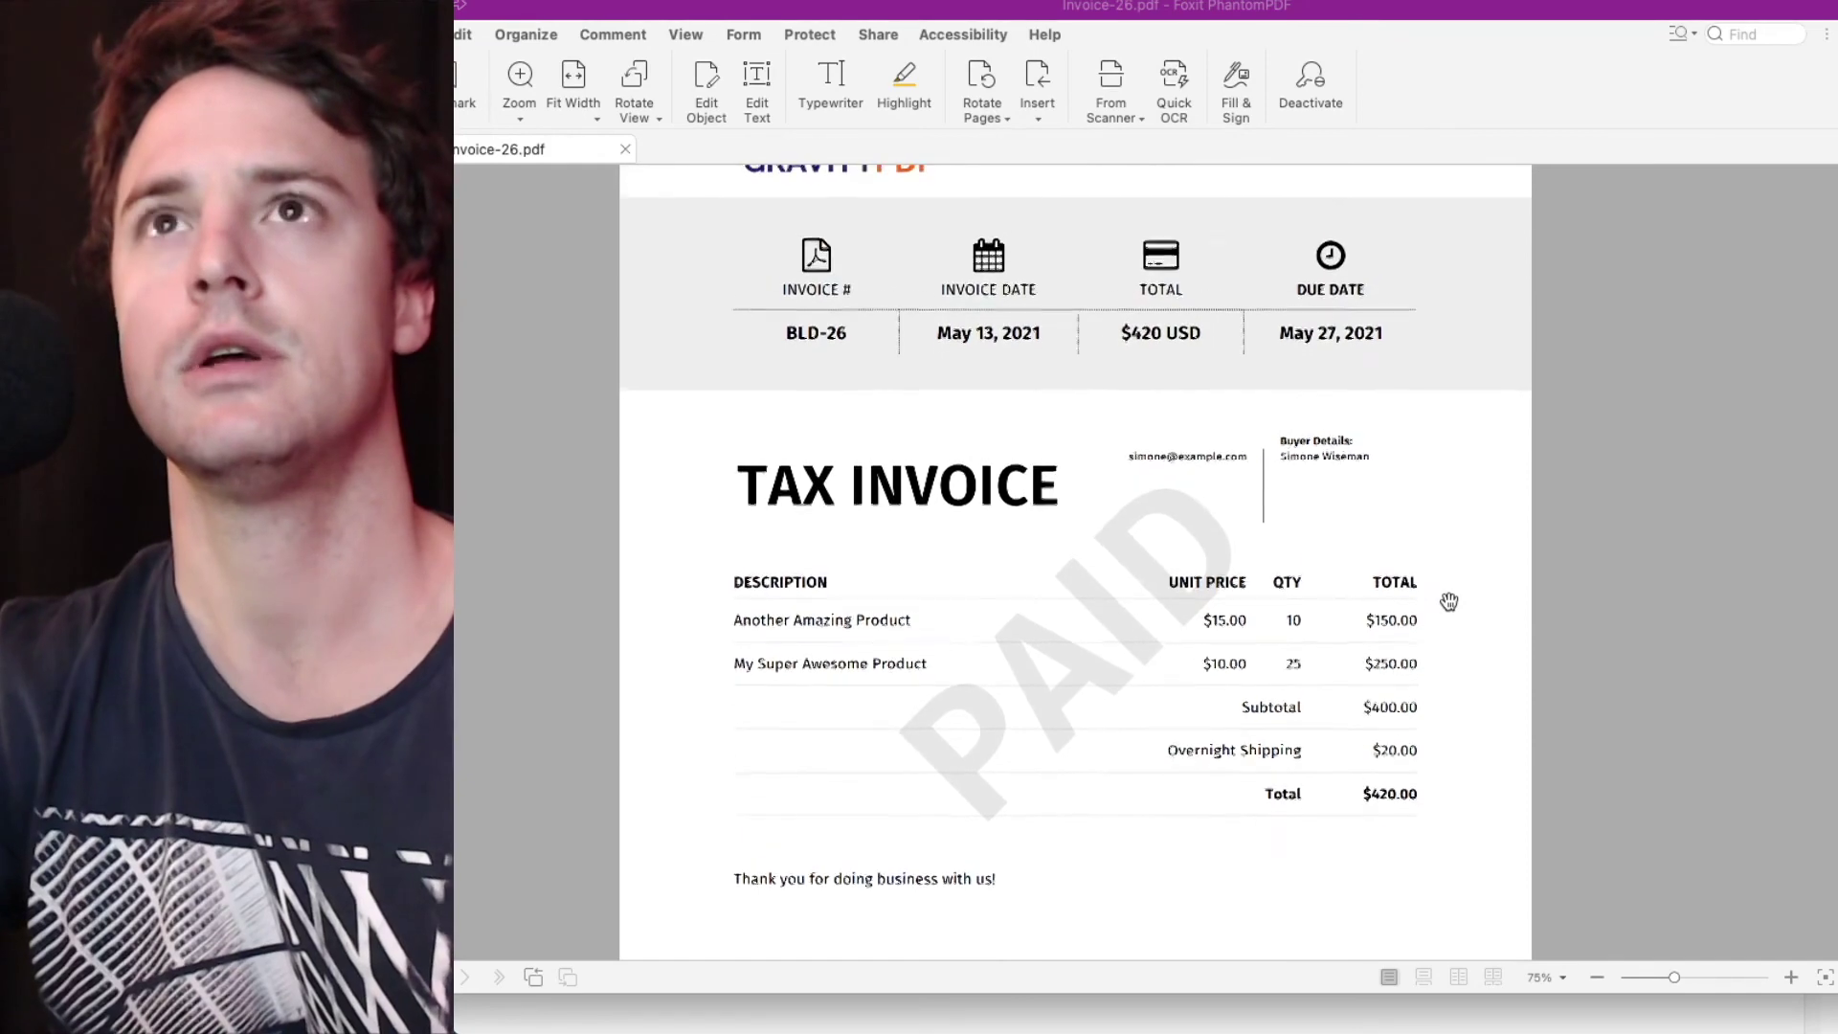
pyautogui.scroll(2, 1449, 601)
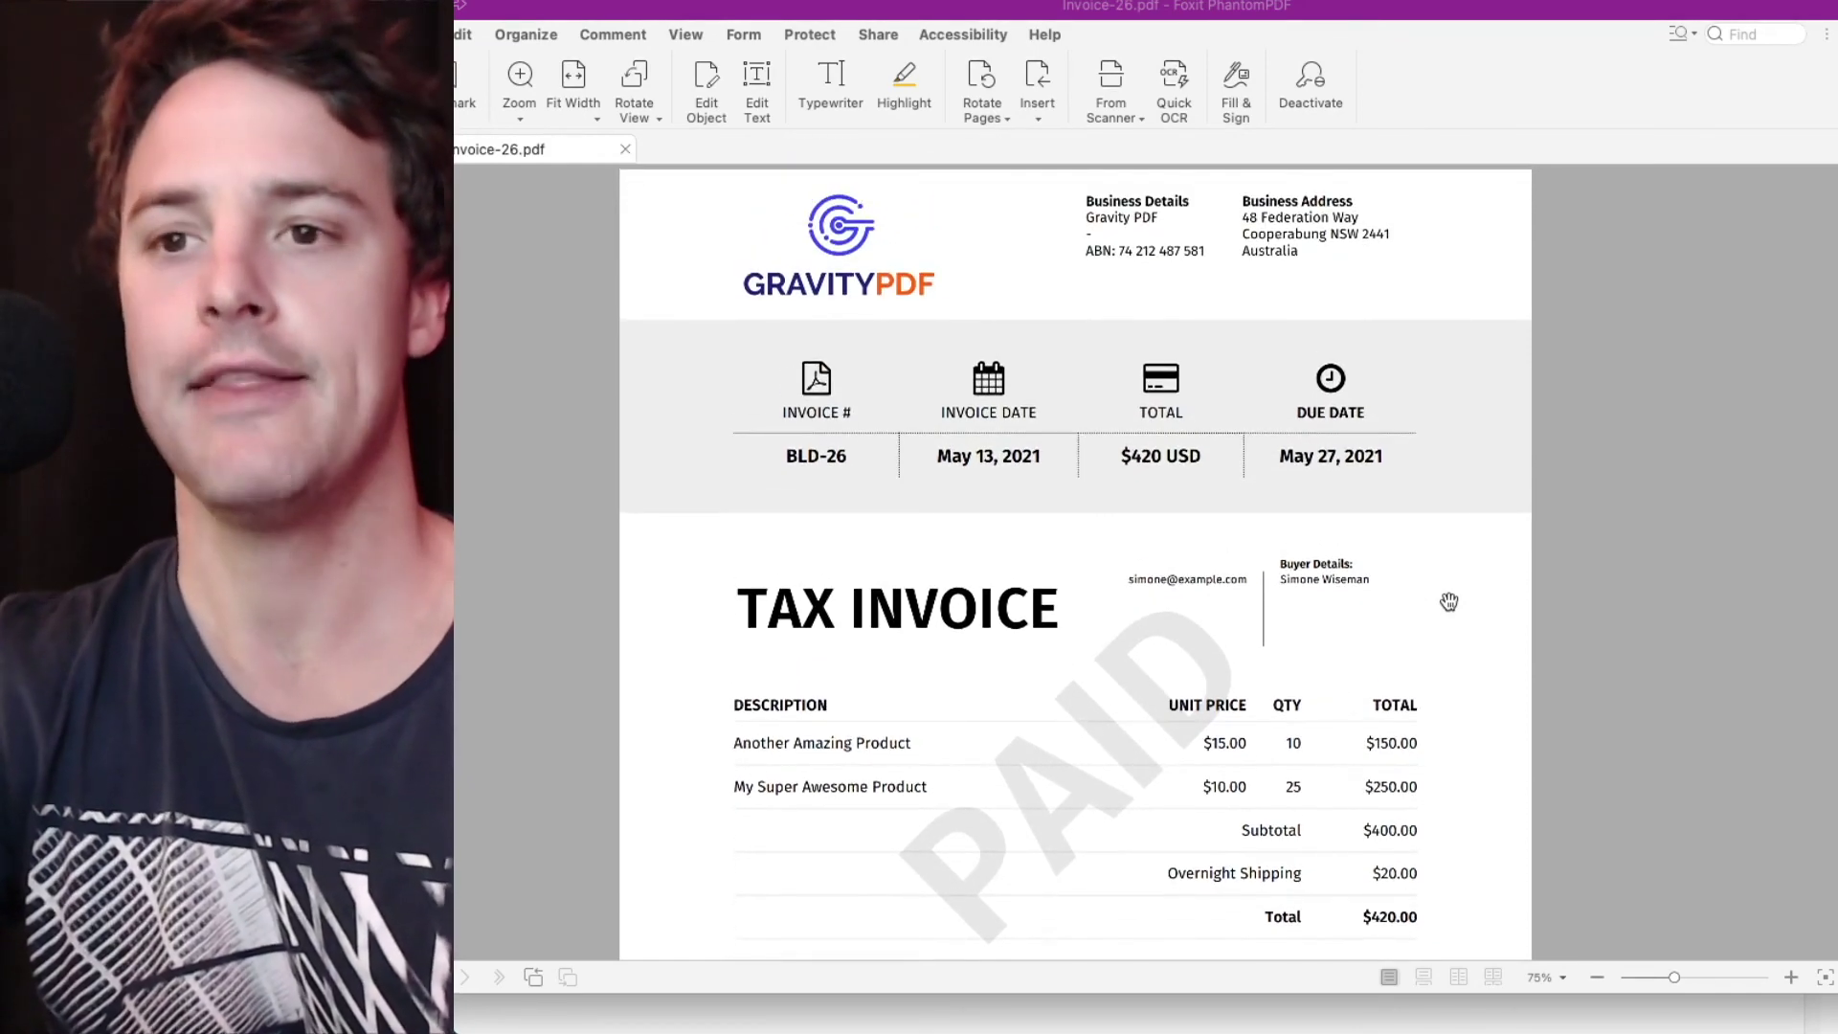